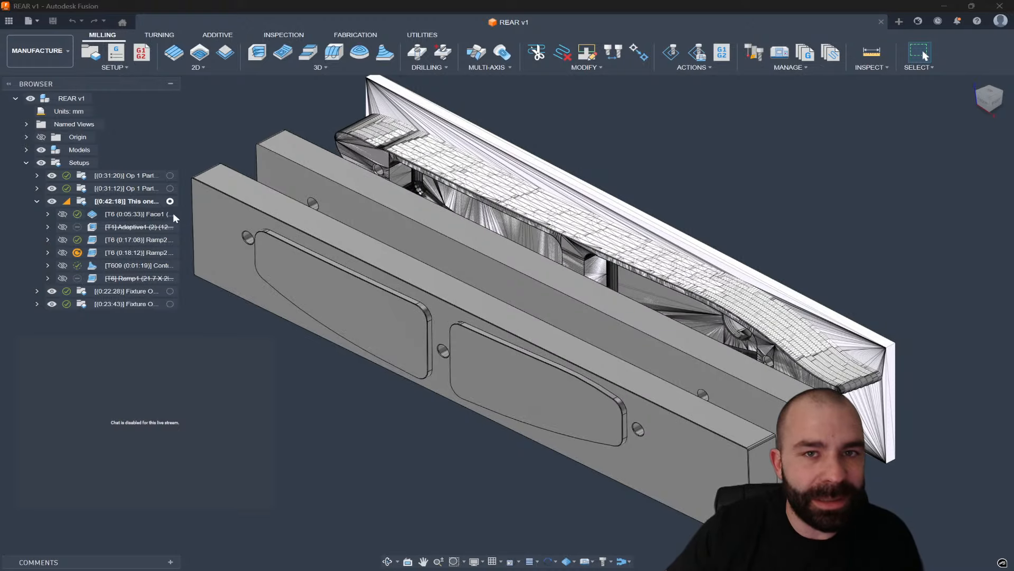
Activate the setup named This one and widen the browser to show its full operation names
{"action": "left_click", "coordinate": [170, 202]}
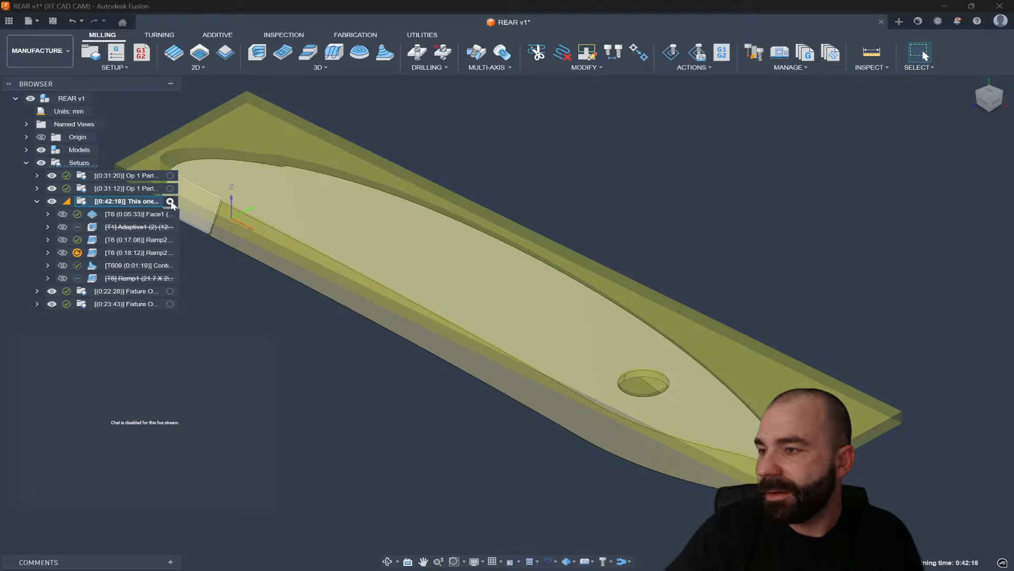
{"action": "left_click", "coordinate": [170, 200]}
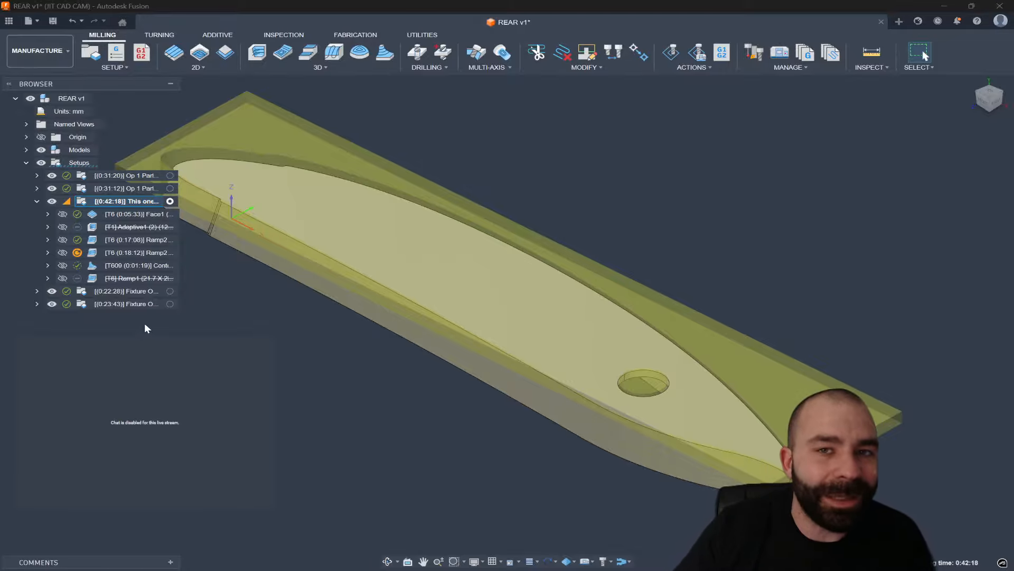
{"action": "left_click", "coordinate": [140, 279]}
{"action": "scroll", "coordinate": [359, 293], "scroll_direction": "down", "scroll_amount": 3}
{"action": "middle_click_drag", "start_coordinate": [456, 295], "coordinate": [363, 272], "text": "shift"}
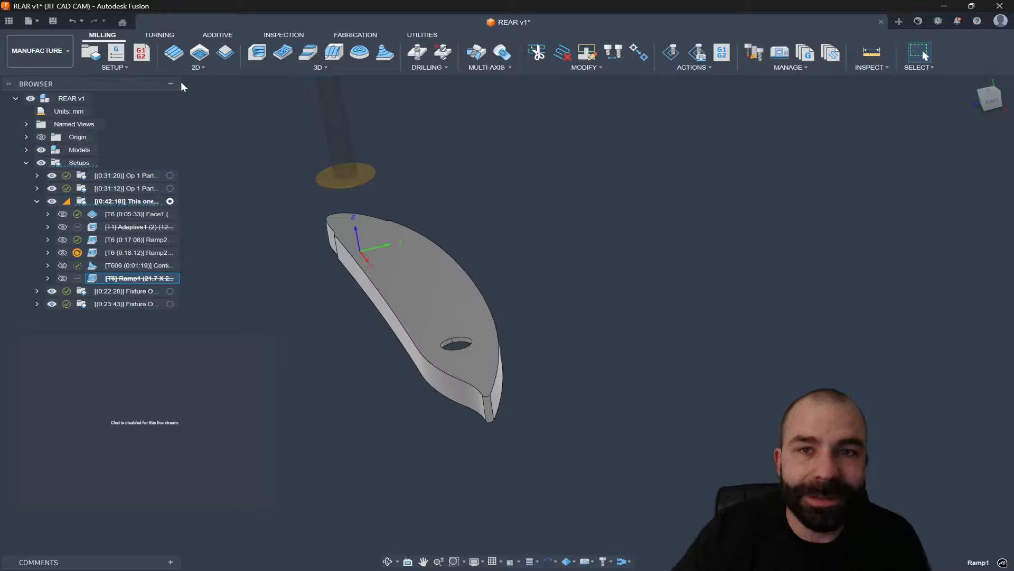
{"action": "left_click_drag", "start_coordinate": [181, 85], "coordinate": [268, 87]}
{"action": "left_click", "coordinate": [247, 201]}
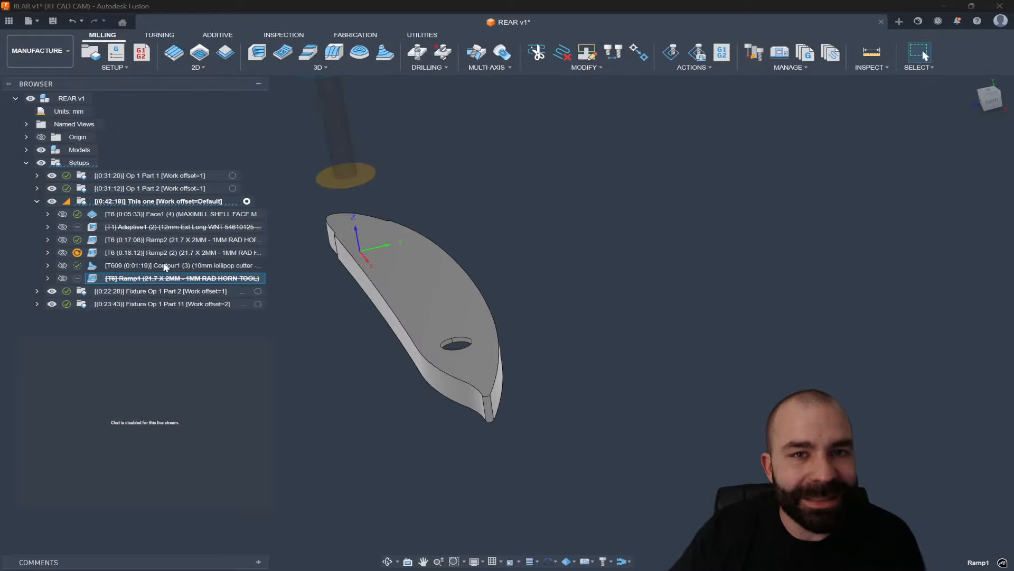
Inspect the Contour1 (3) lollipop cutter toolpath inside the part's hole
{"action": "left_click", "coordinate": [142, 267]}
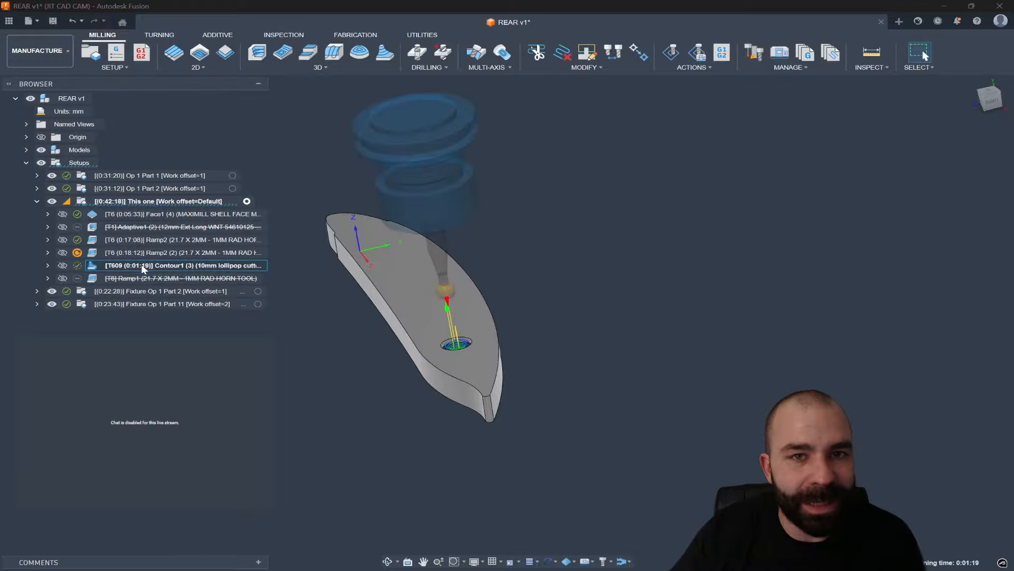
{"action": "middle_click_drag", "start_coordinate": [348, 319], "coordinate": [256, 322], "text": "shift"}
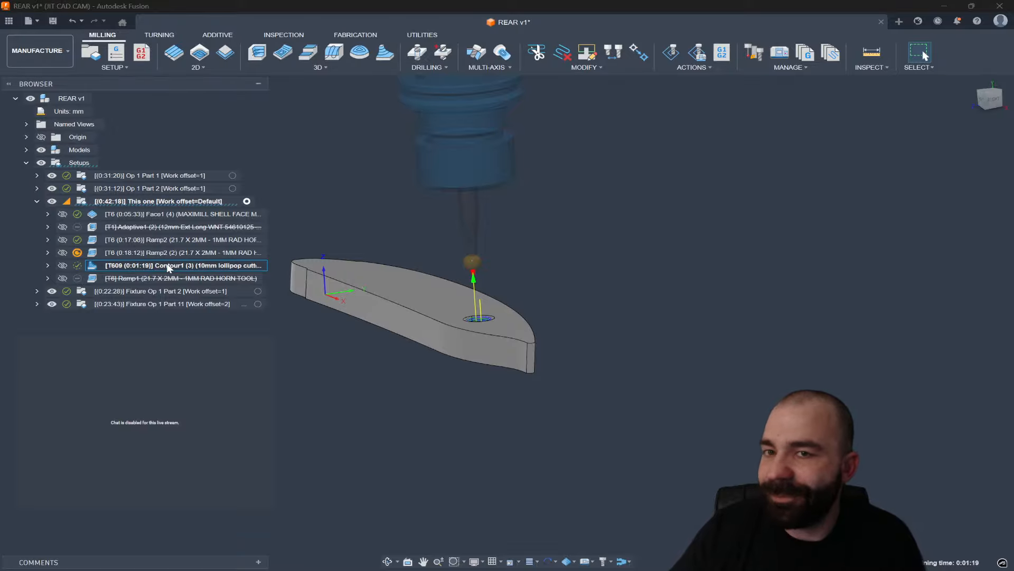
{"action": "scroll", "coordinate": [345, 271], "scroll_direction": "up", "scroll_amount": 4}
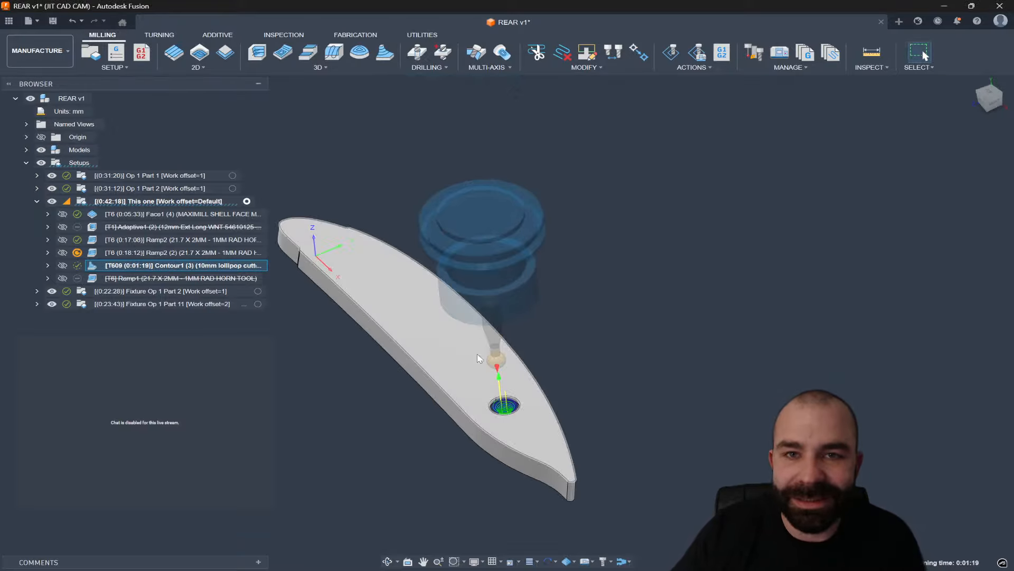
{"action": "scroll", "coordinate": [504, 404], "scroll_direction": "up", "scroll_amount": 3}
{"action": "scroll", "coordinate": [615, 388], "scroll_direction": "down", "scroll_amount": 2}
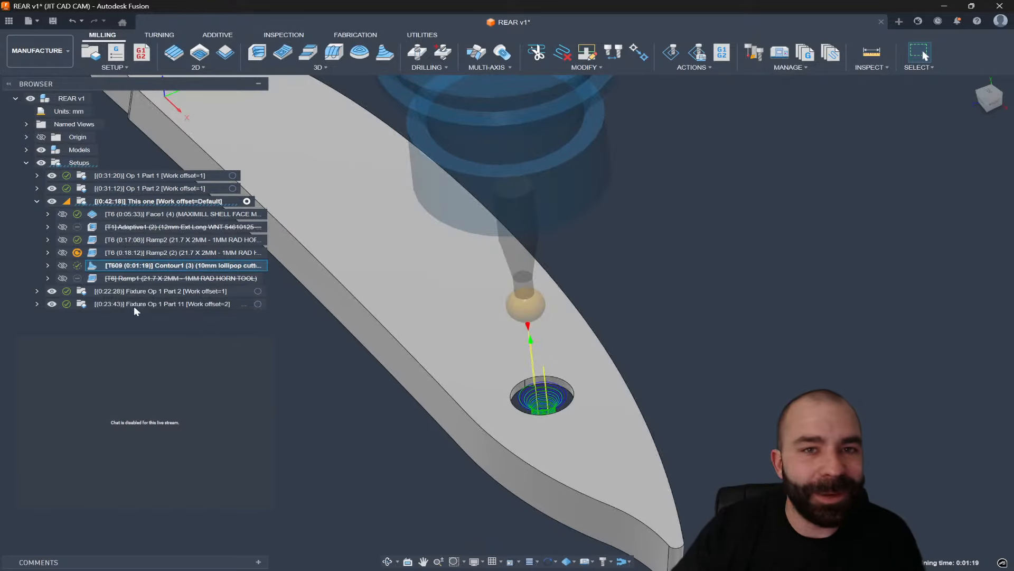
Unsuppress the Ramp1 operation in the This one setup
{"action": "left_click", "coordinate": [112, 278]}
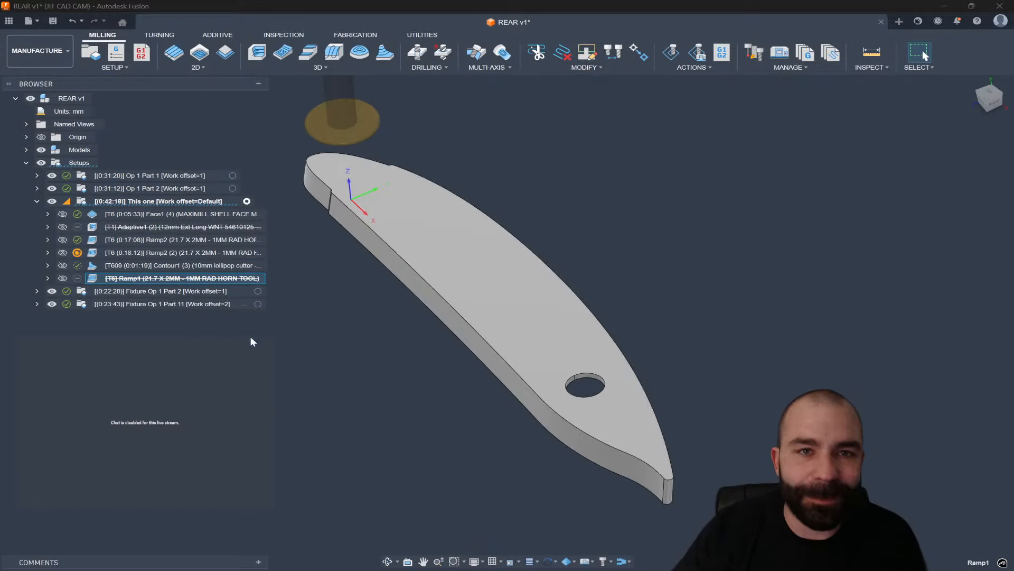
{"action": "right_click", "coordinate": [88, 280]}
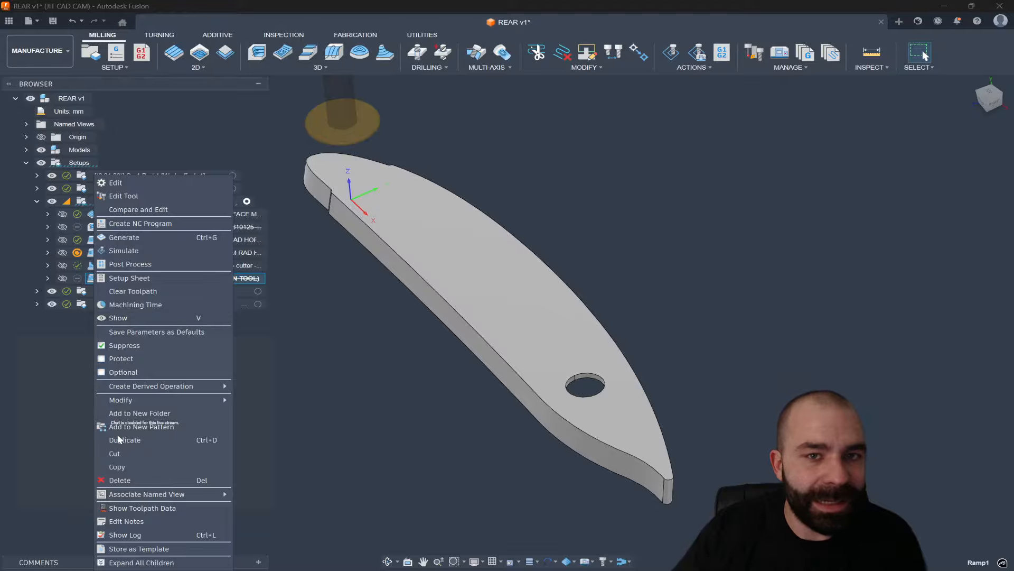
{"action": "left_click", "coordinate": [106, 345]}
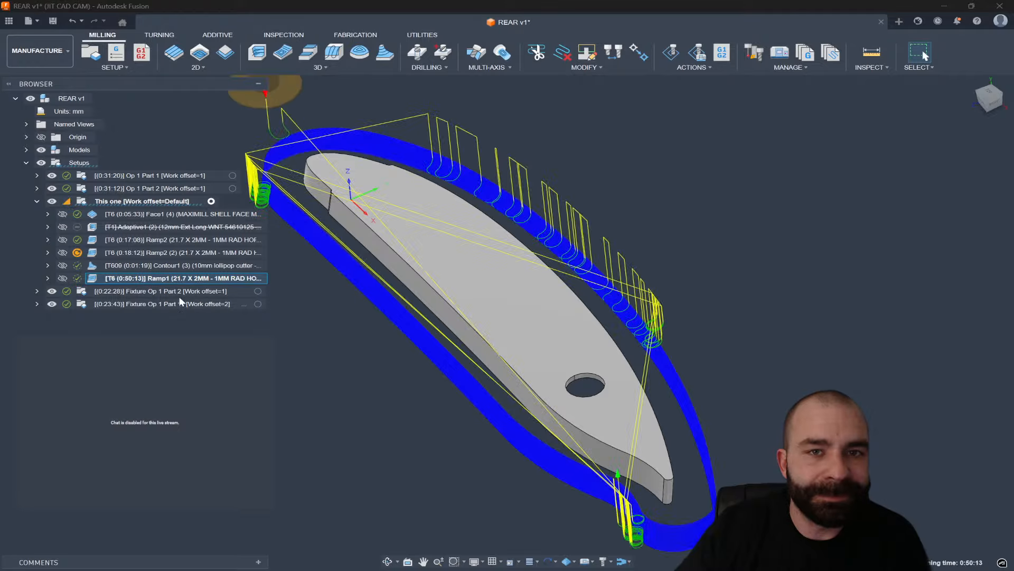
{"action": "middle_click_drag", "start_coordinate": [280, 298], "coordinate": [375, 274], "text": "shift"}
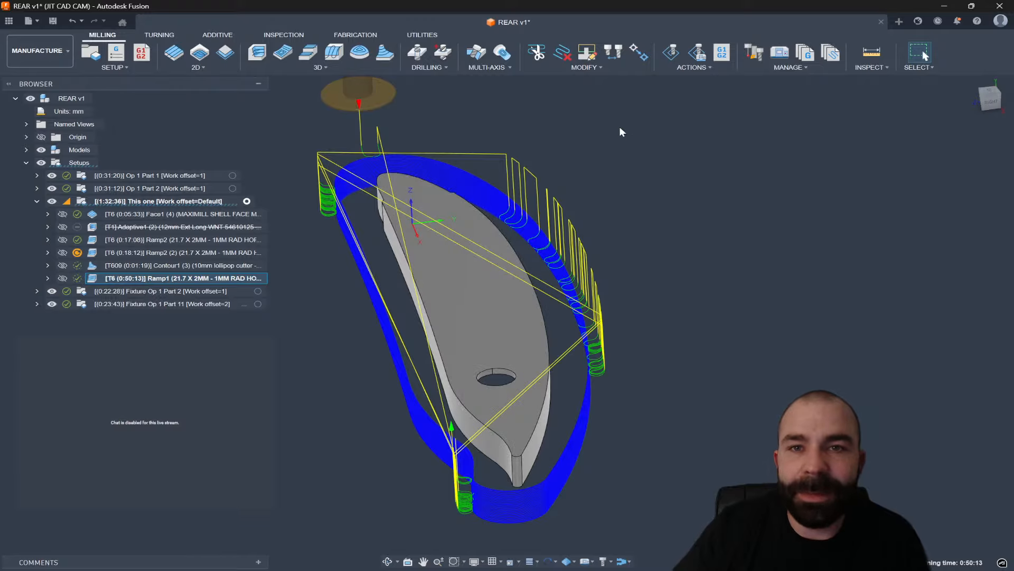
Set up an accessibility analysis of the part body using its upper face as the direction
{"action": "left_click", "coordinate": [867, 66]}
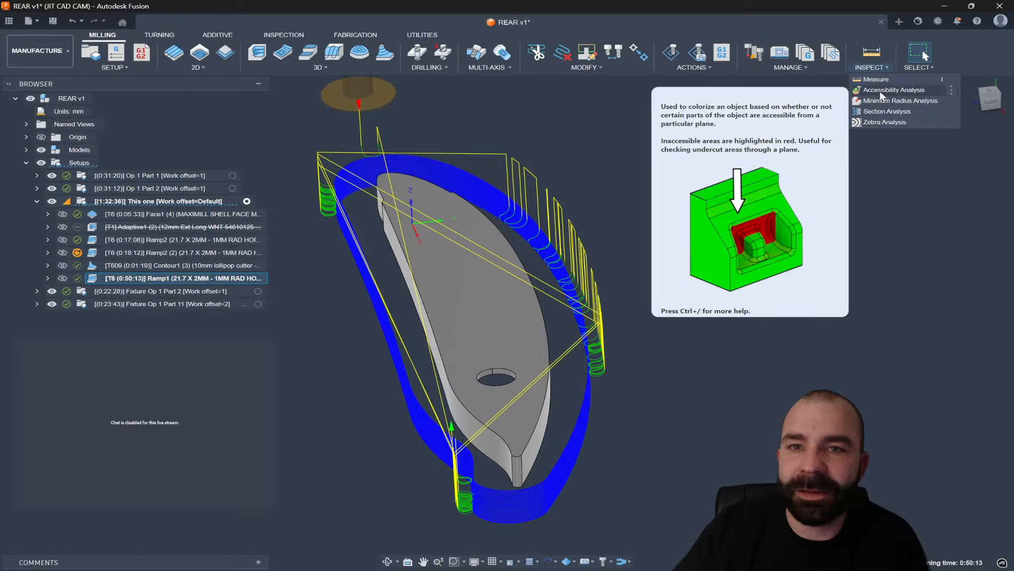
{"action": "left_click", "coordinate": [879, 92]}
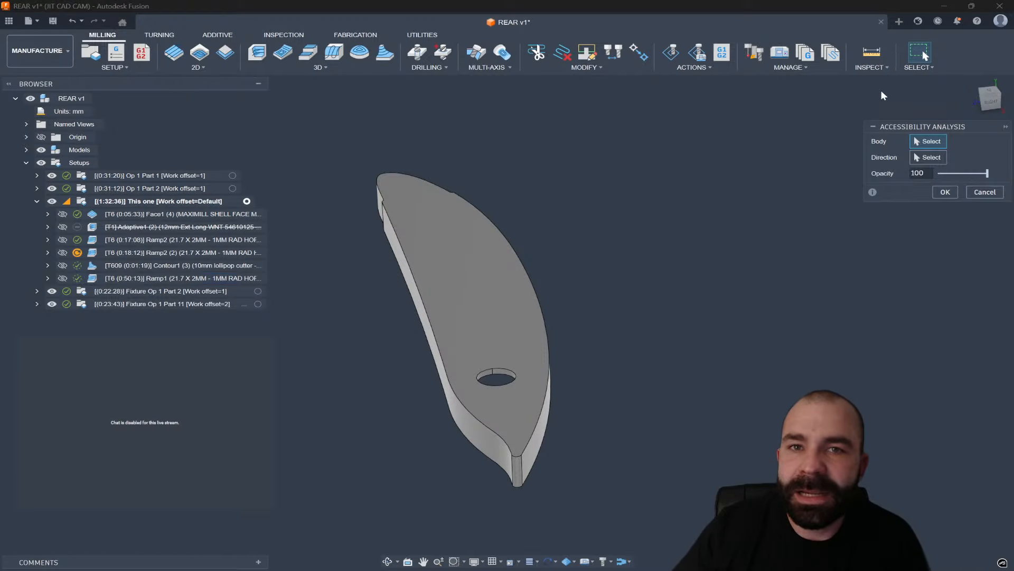
{"action": "left_click", "coordinate": [946, 161]}
{"action": "left_click", "coordinate": [495, 275]}
{"action": "mouse_move", "coordinate": [494, 276]}
{"action": "middle_mouse_down", "text": "shift"}
{"action": "mouse_move", "coordinate": [402, 273]}
{"action": "mouse_move", "coordinate": [513, 269]}
{"action": "mouse_move", "coordinate": [467, 266]}
{"action": "mouse_move", "coordinate": [502, 259]}
{"action": "middle_mouse_up", "text": "shift"}
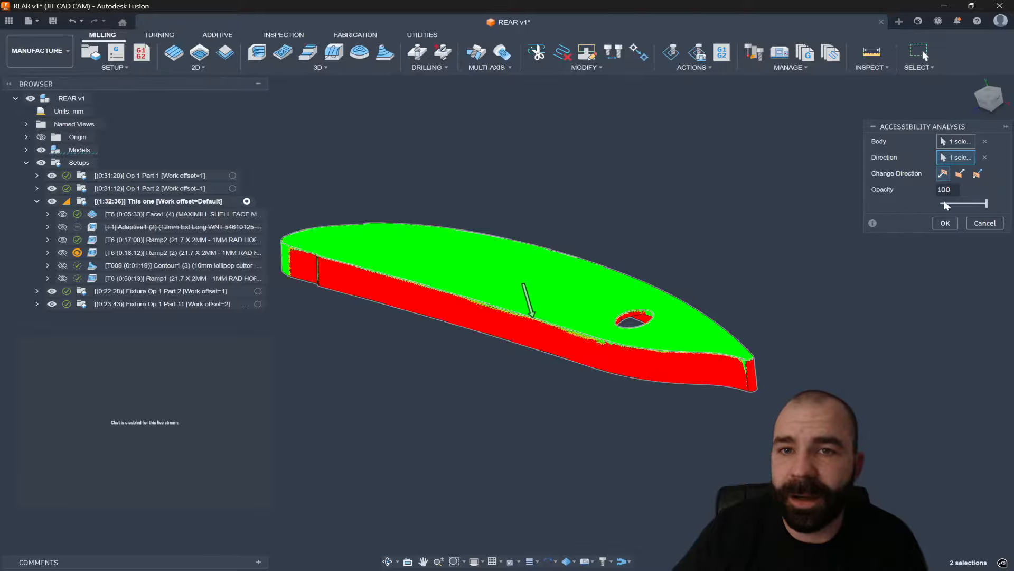
Replace the accessibility analysis direction with a face on the part's underside
{"action": "left_click", "coordinate": [985, 158]}
{"action": "middle_click_drag", "start_coordinate": [547, 284], "coordinate": [532, 271], "text": "shift"}
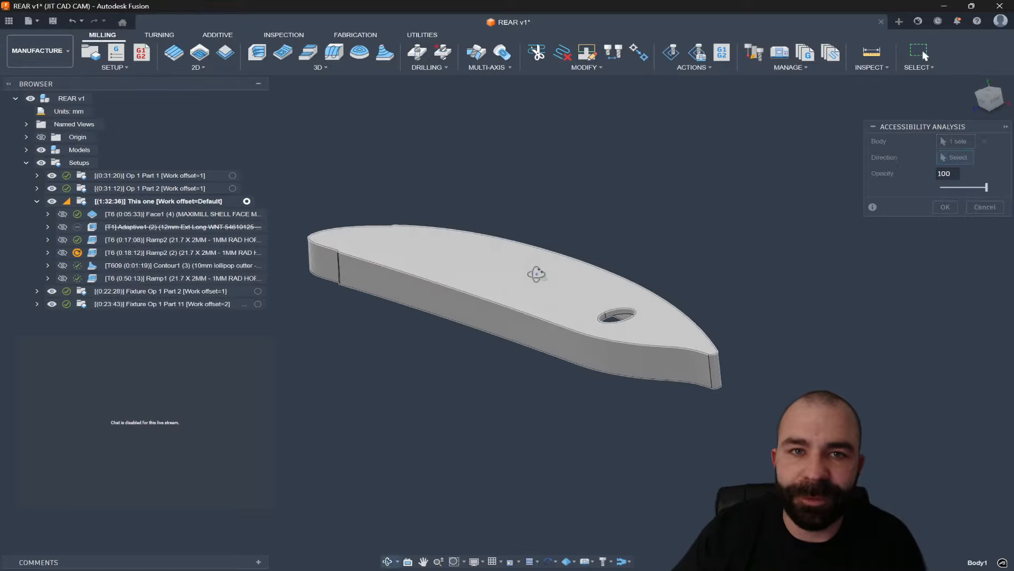
{"action": "middle_click_drag", "start_coordinate": [497, 234], "coordinate": [545, 270], "text": "shift"}
{"action": "left_click", "coordinate": [554, 270]}
{"action": "scroll", "coordinate": [552, 231], "scroll_direction": "down", "scroll_amount": 2}
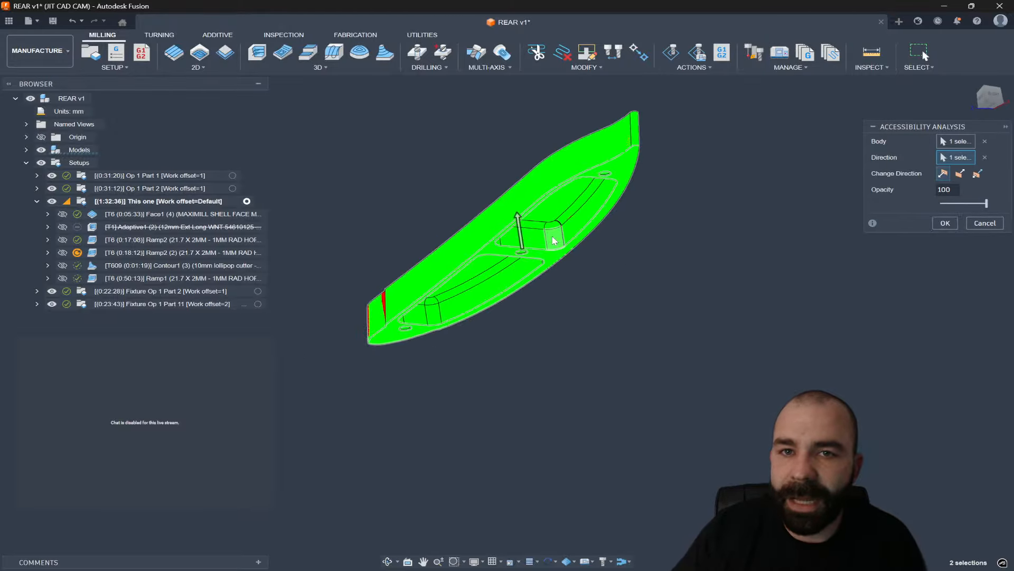
Create the accessibility analysis with Direction 2 and hide its colouring on the part
{"action": "middle_click_drag", "start_coordinate": [539, 203], "coordinate": [593, 265], "text": "shift"}
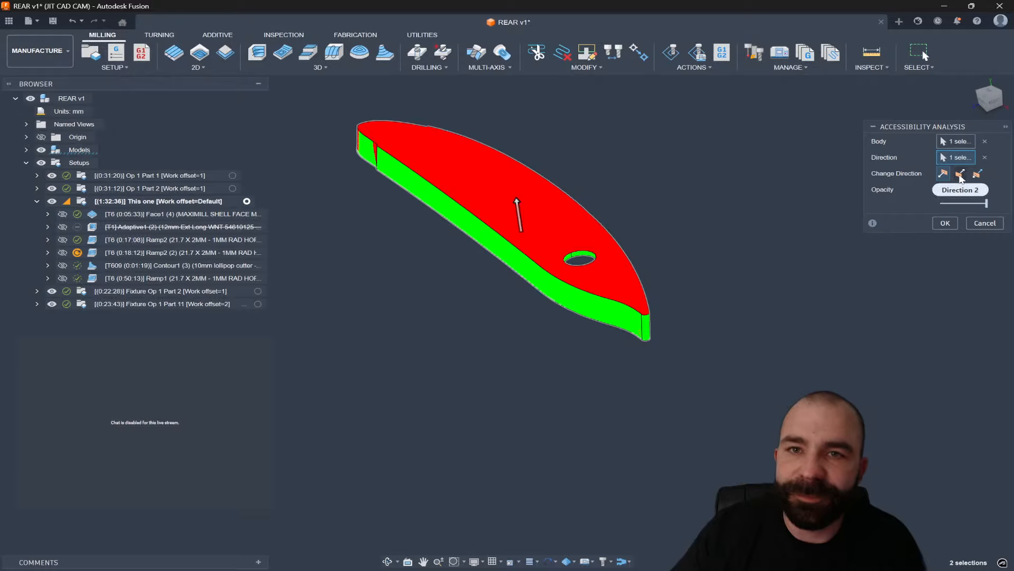
{"action": "left_click", "coordinate": [959, 175]}
{"action": "middle_click_drag", "start_coordinate": [781, 214], "coordinate": [703, 241], "text": "shift"}
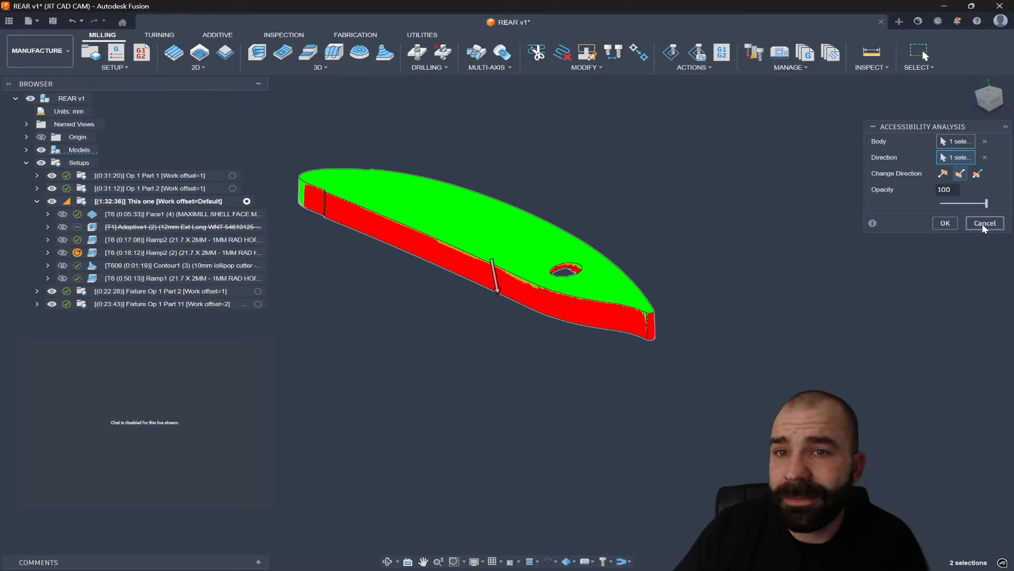
{"action": "left_click", "coordinate": [945, 223]}
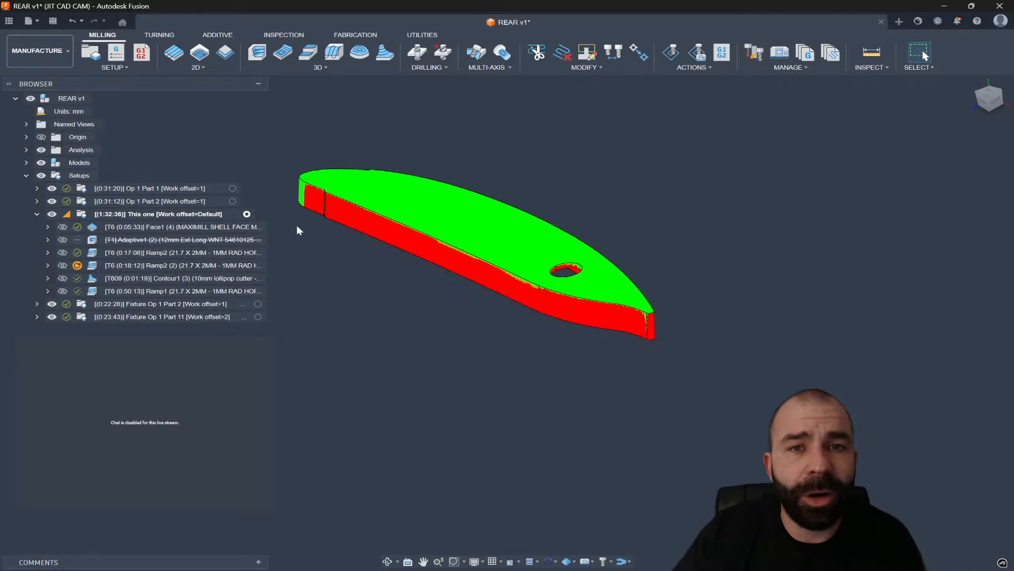
{"action": "left_click", "coordinate": [26, 150]}
{"action": "left_click", "coordinate": [52, 163]}
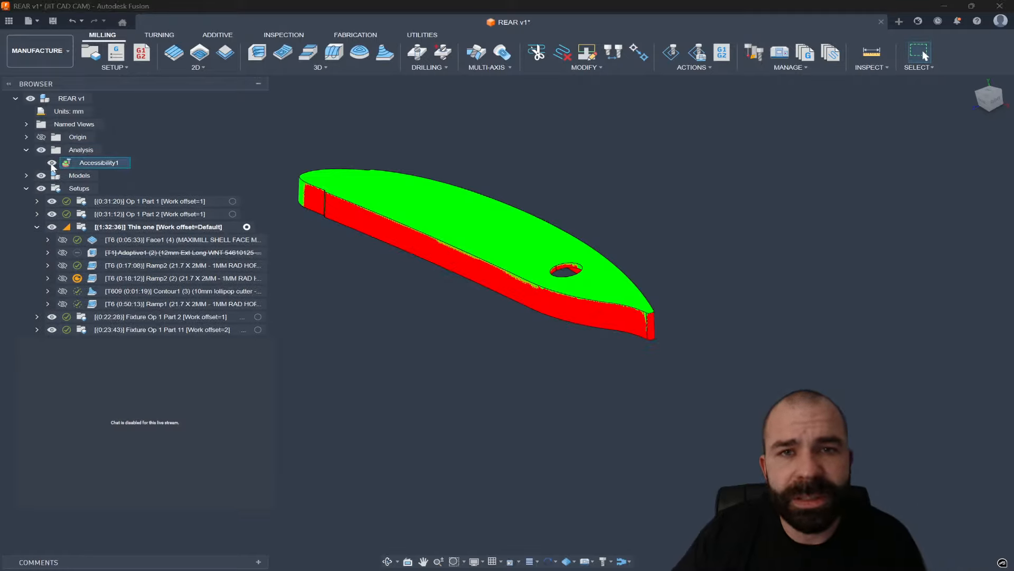
Review the Ramp1 operation's tool, machining type and geometry settings without changing them
{"action": "double_click", "coordinate": [97, 305]}
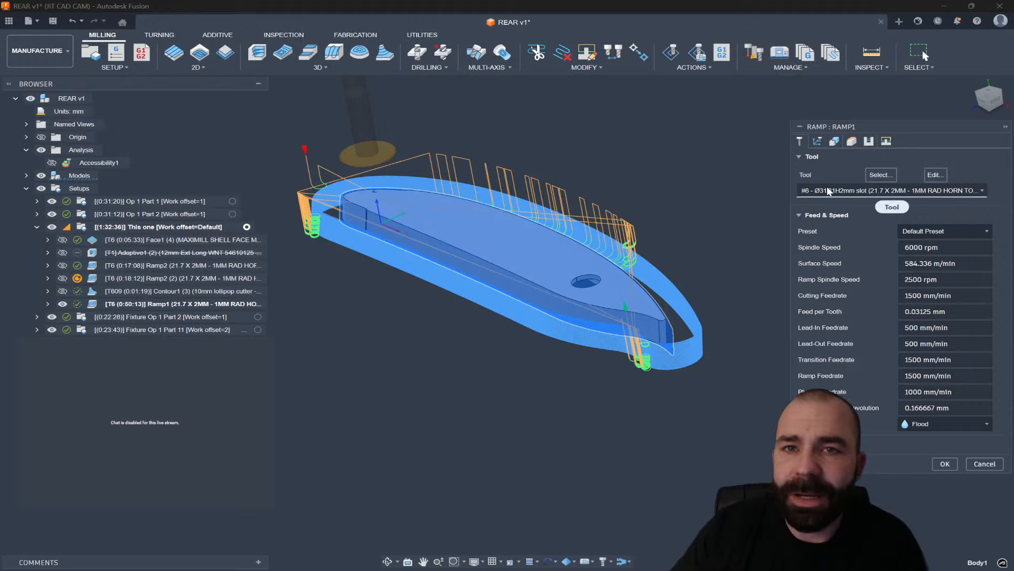
{"action": "left_click", "coordinate": [818, 142]}
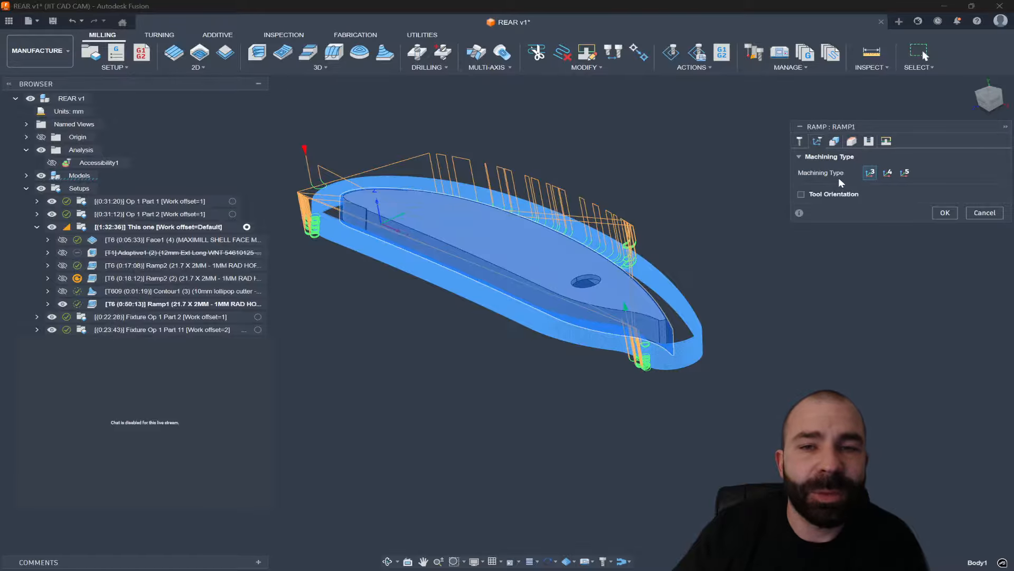
{"action": "left_click", "coordinate": [817, 142]}
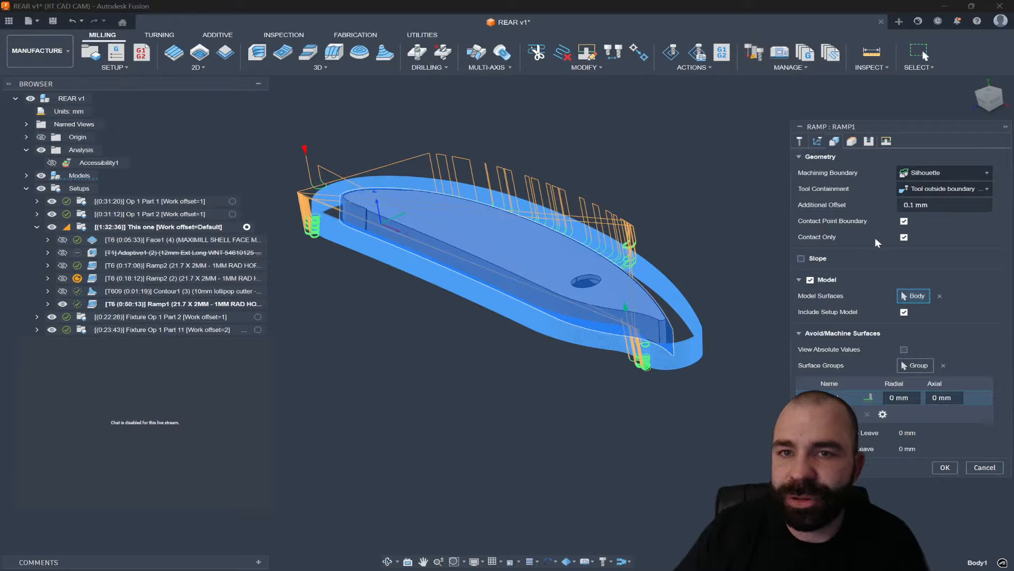
{"action": "left_click", "coordinate": [982, 468]}
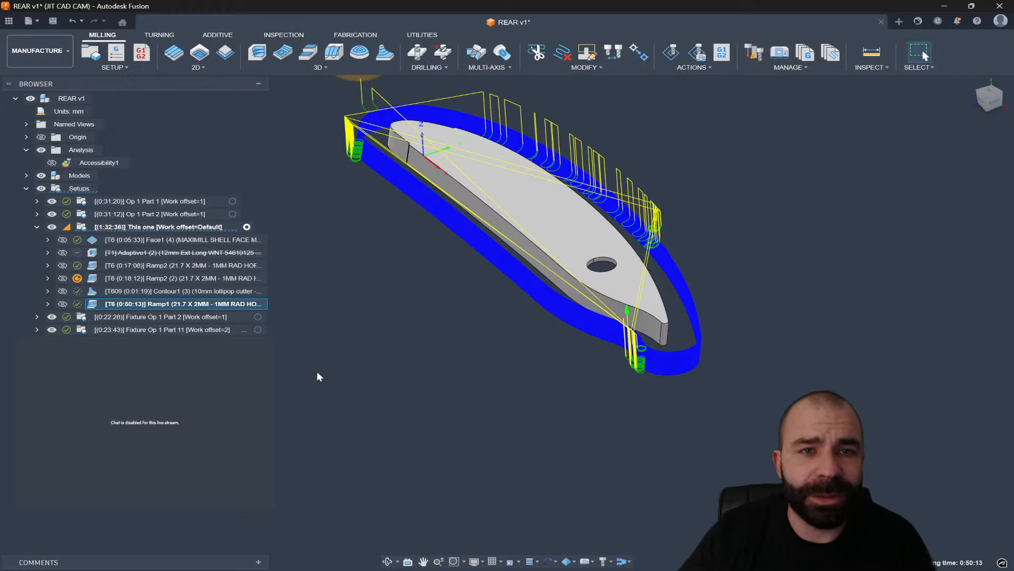
Create a derived 3D Contour operation from Ramp1 with the inherited settings
{"action": "right_click", "coordinate": [181, 305]}
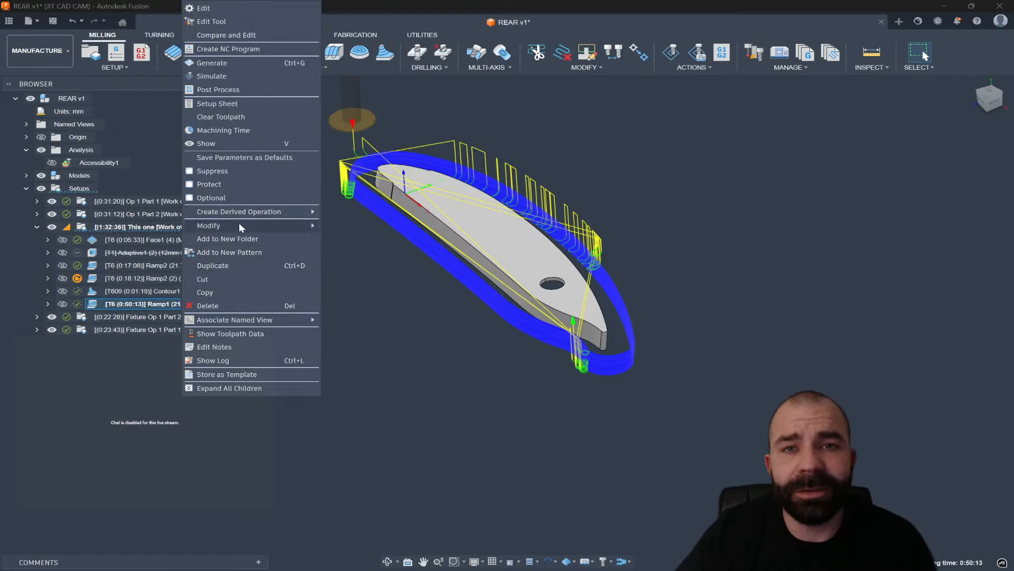
{"action": "mouse_move", "coordinate": [317, 212]}
{"action": "mouse_move", "coordinate": [359, 214]}
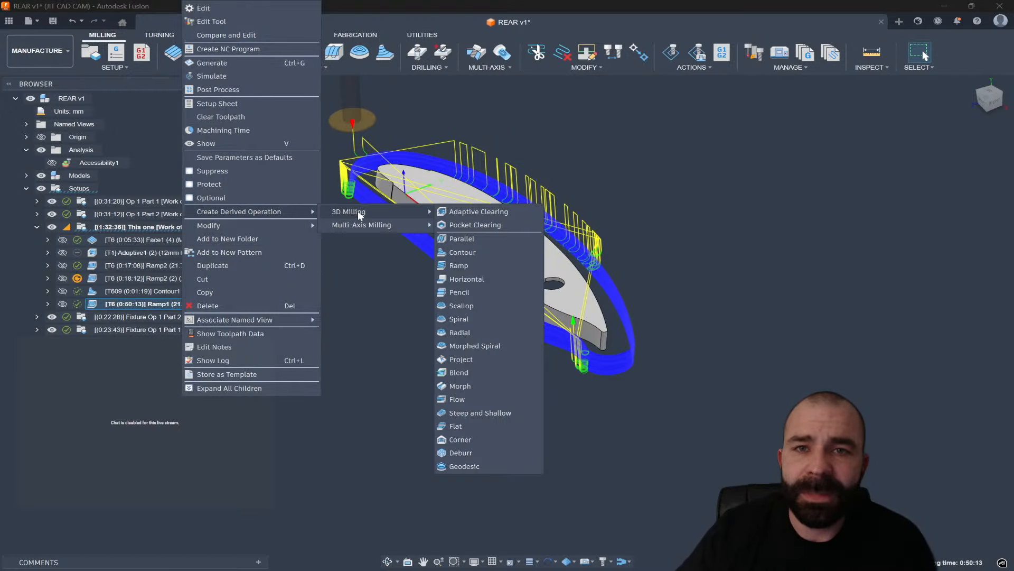
{"action": "left_click", "coordinate": [468, 252]}
{"action": "left_click", "coordinate": [944, 464]}
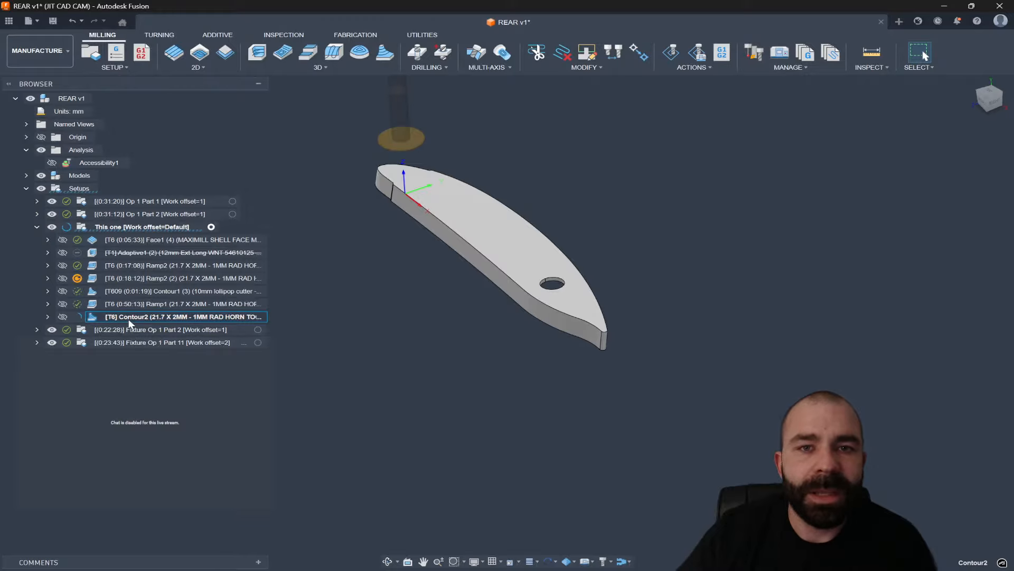
Create a derived 3D Steep and Shallow operation from Ramp1
{"action": "right_click", "coordinate": [132, 305]}
{"action": "mouse_move", "coordinate": [246, 211]}
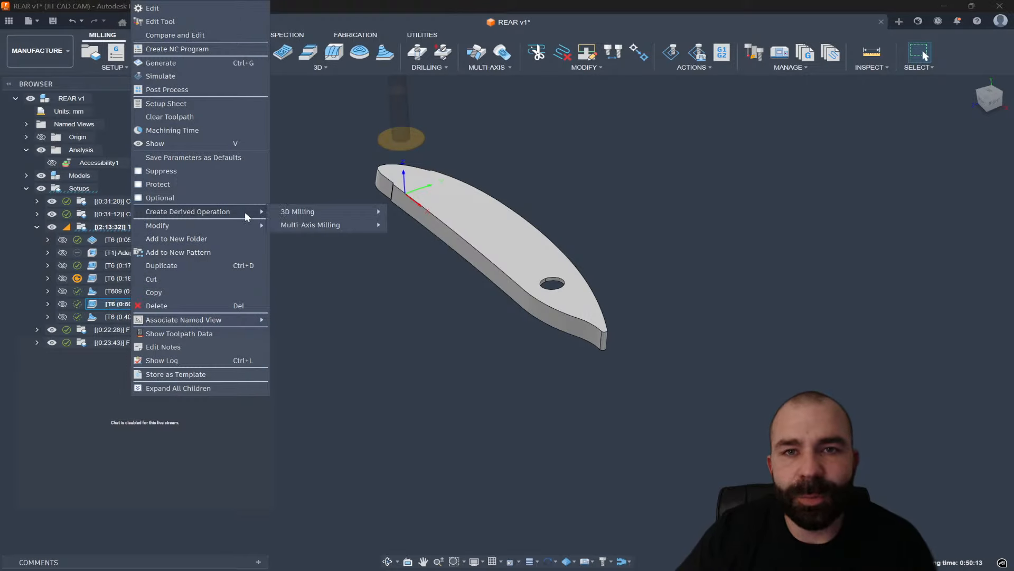
{"action": "mouse_move", "coordinate": [309, 213]}
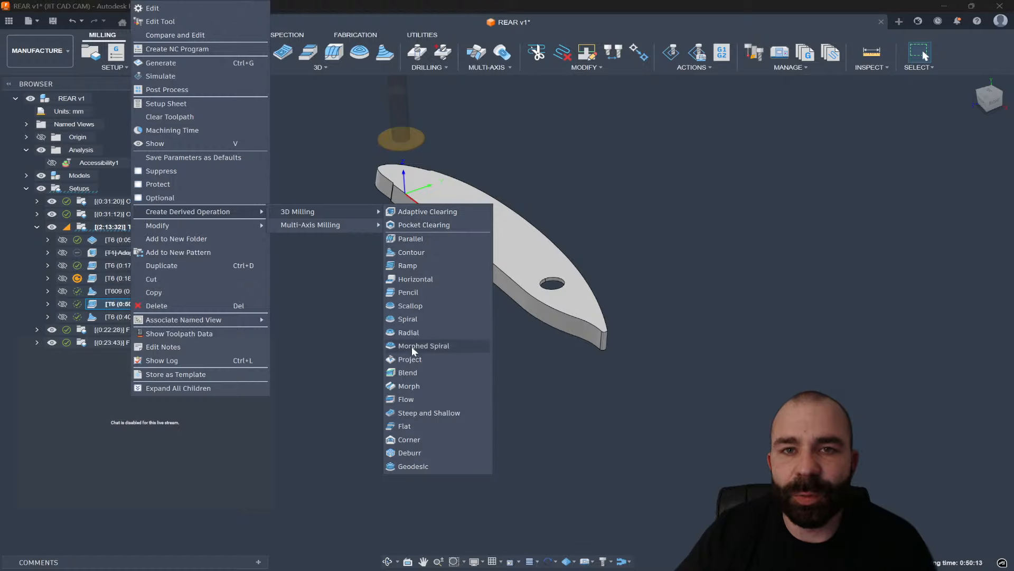
{"action": "left_click", "coordinate": [418, 414]}
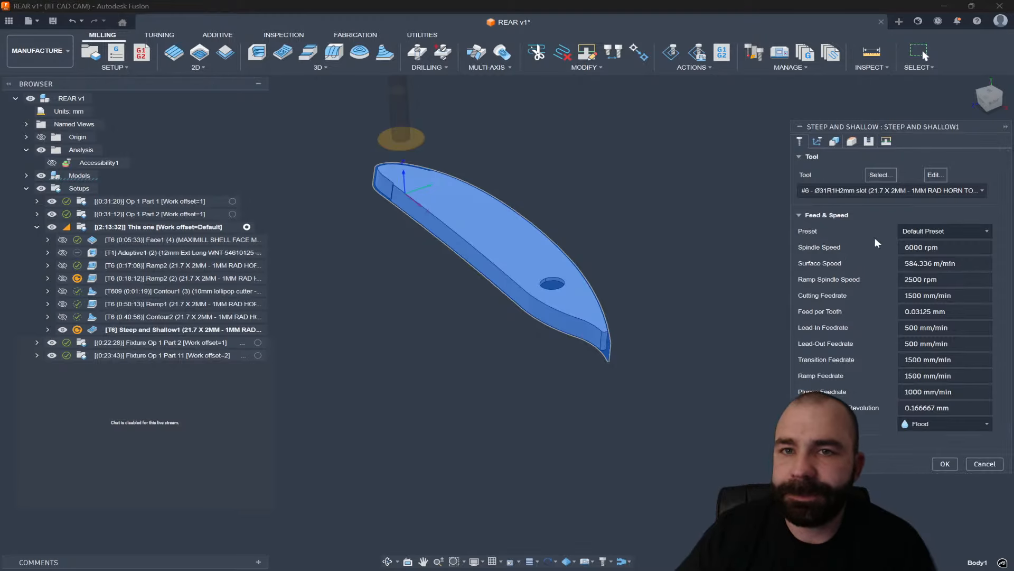
Set the Steep and Shallow passes to recognize steep areas only, with Machine Undercuts and Spiral enabled, and generate the toolpath
{"action": "left_click", "coordinate": [871, 146]}
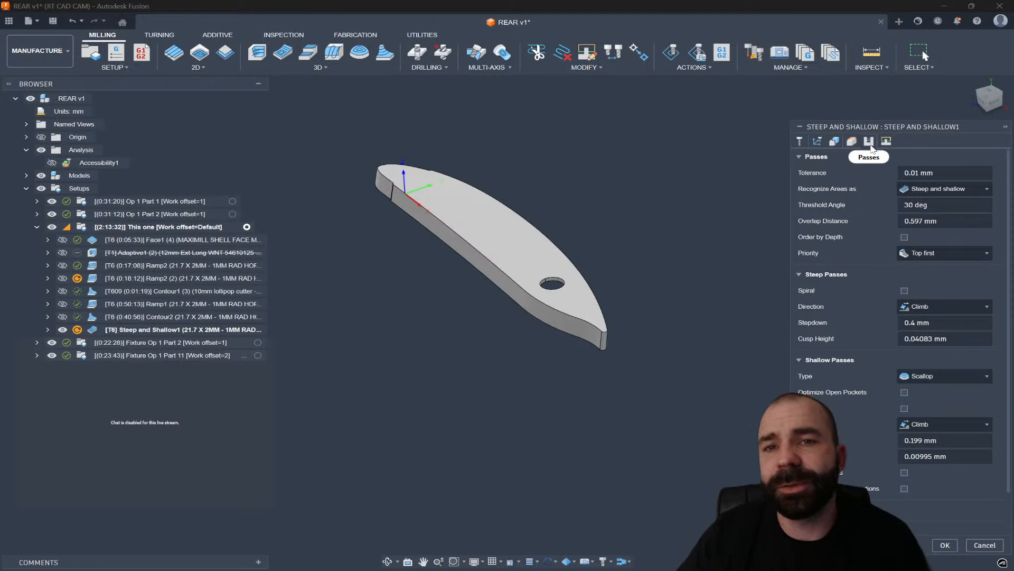
{"action": "left_click", "coordinate": [923, 191]}
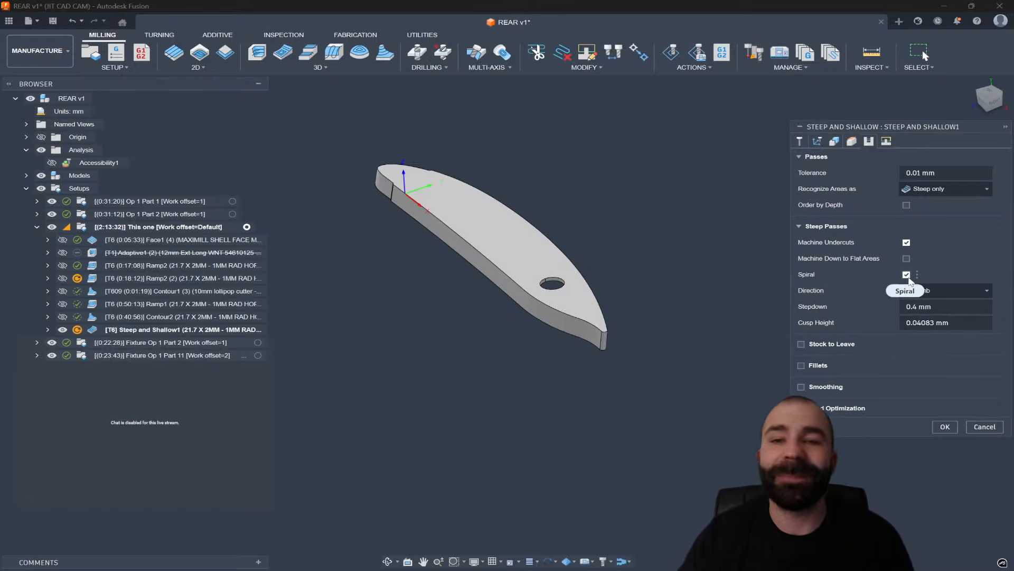
{"action": "mouse_move", "coordinate": [909, 280]}
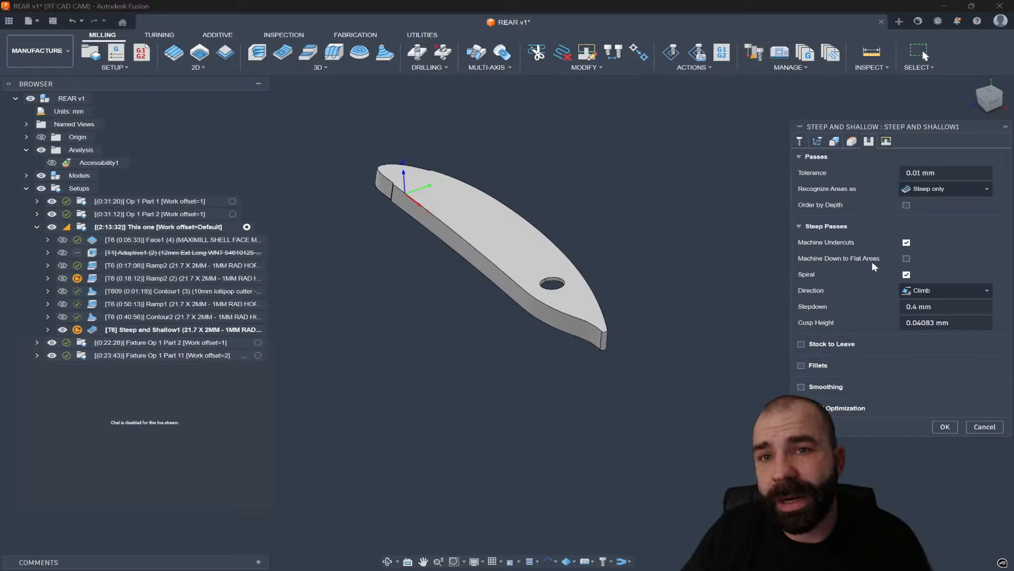
{"action": "left_click", "coordinate": [930, 189]}
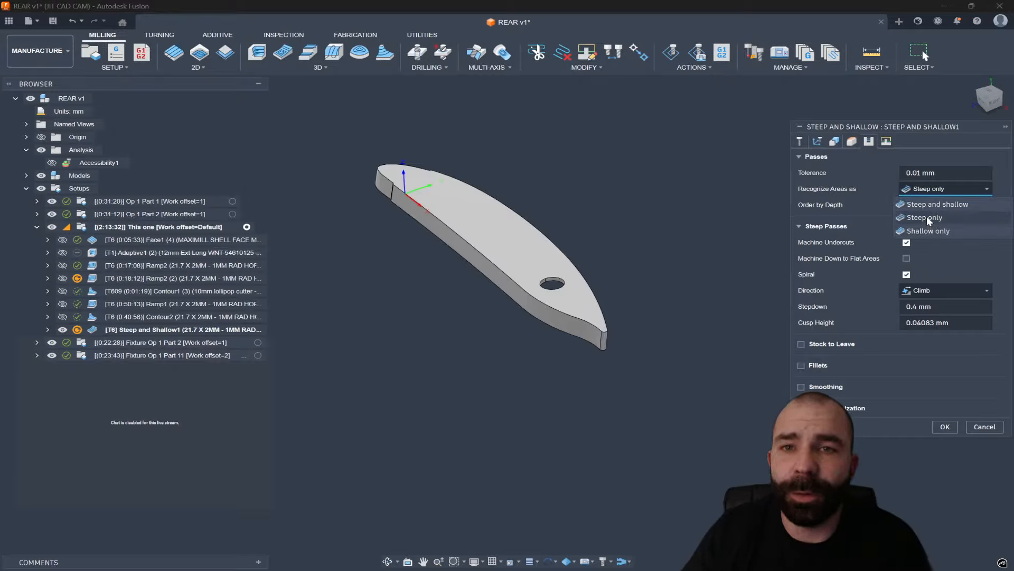
{"action": "left_click", "coordinate": [928, 204]}
{"action": "left_click", "coordinate": [946, 376]}
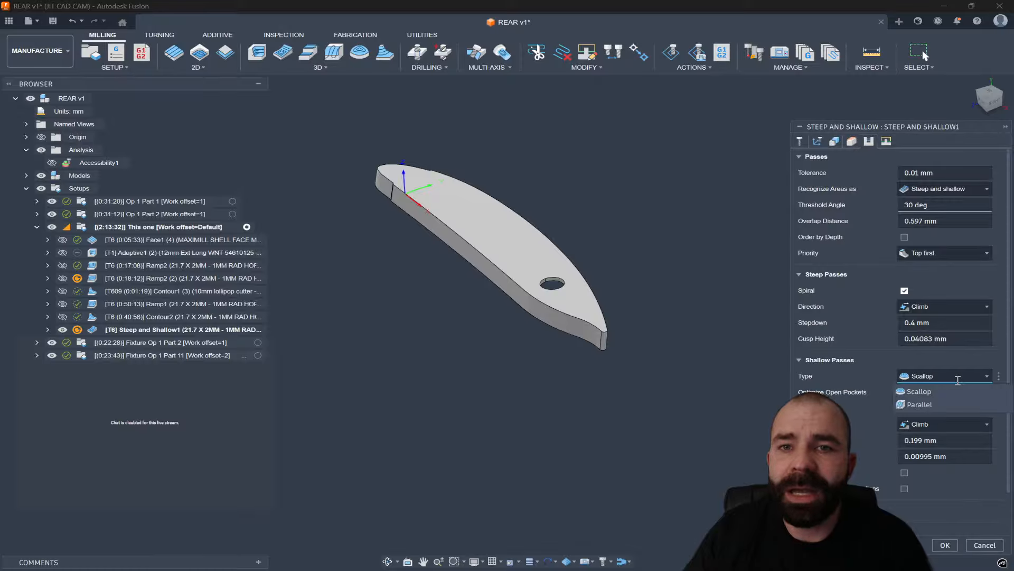
{"action": "left_click", "coordinate": [933, 189]}
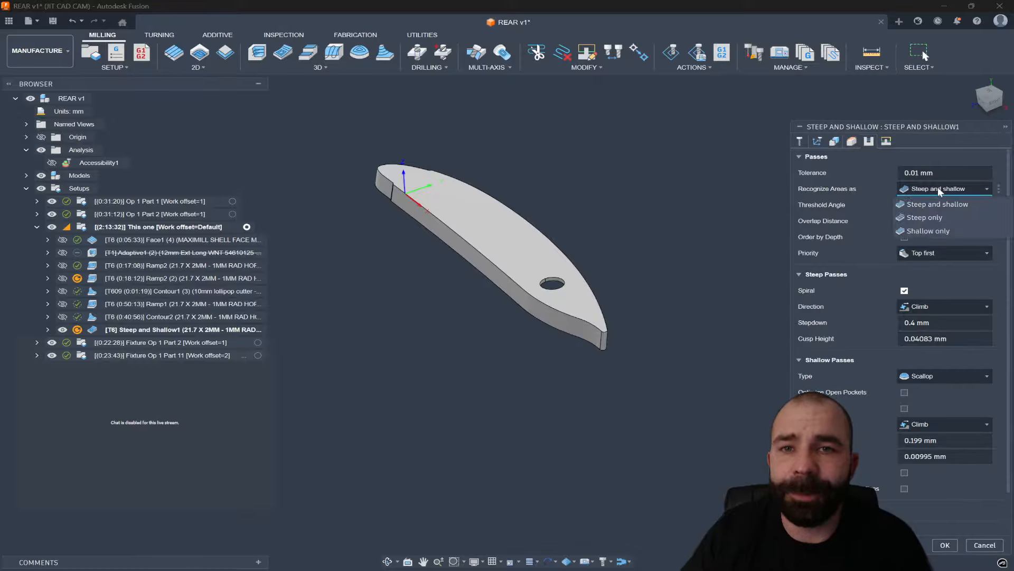
{"action": "left_click", "coordinate": [929, 219]}
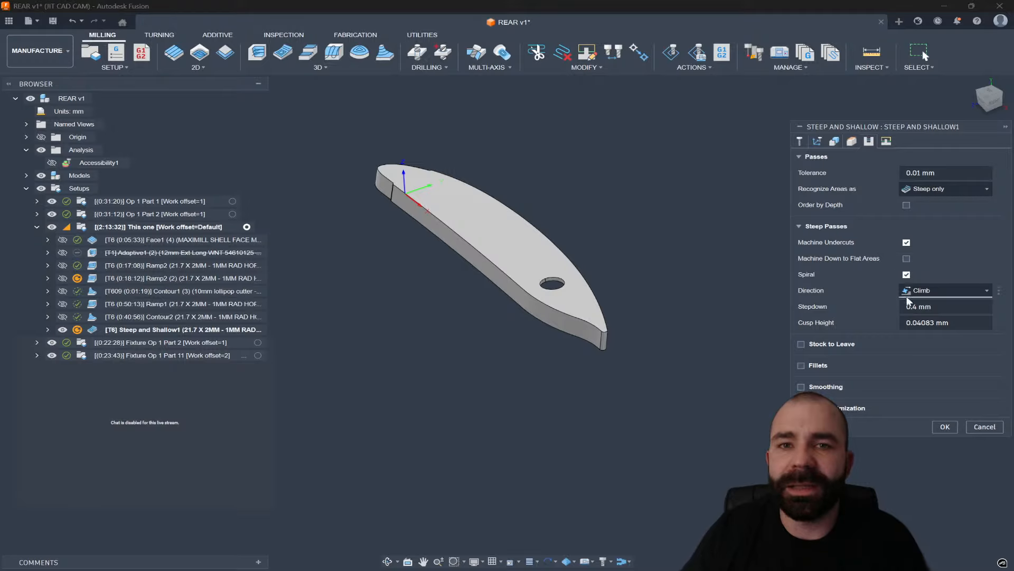
{"action": "left_click", "coordinate": [945, 427]}
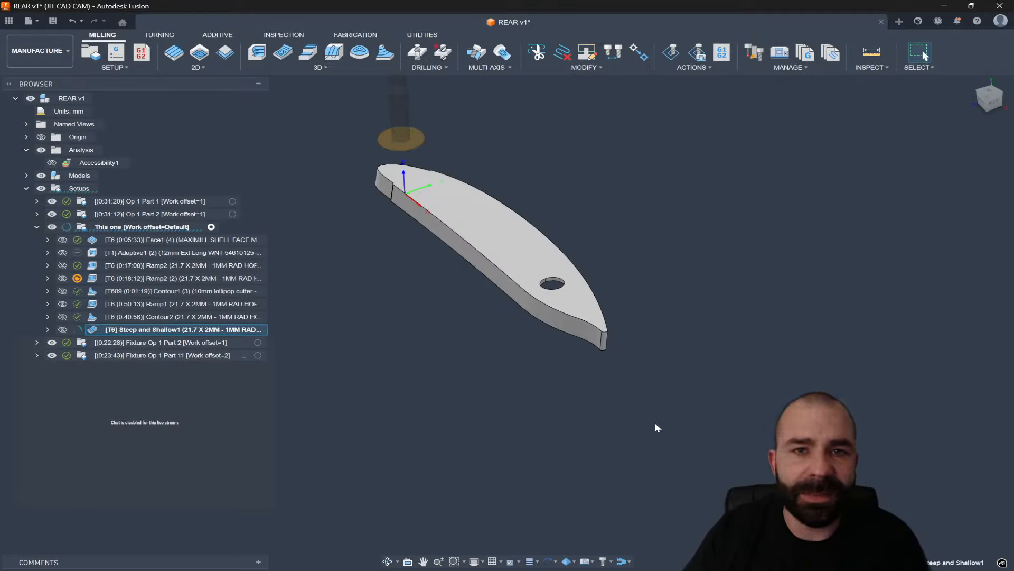
Compare the Contour2 and Ramp2 (2) toolpaths around the part
{"action": "left_click", "coordinate": [153, 316]}
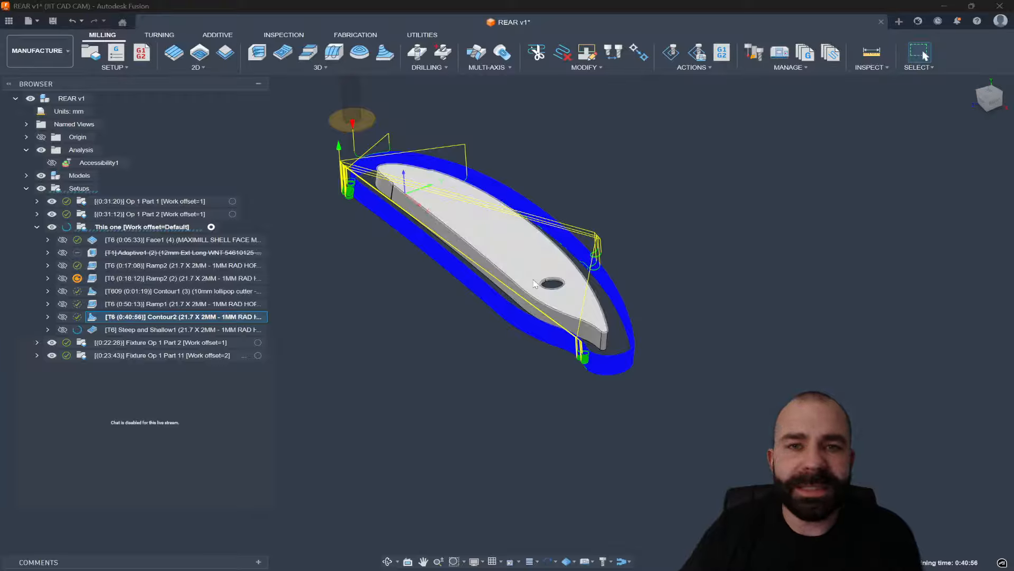
{"action": "scroll", "coordinate": [518, 264], "scroll_direction": "up", "scroll_amount": 2}
{"action": "left_click", "coordinate": [142, 278], "text": "ctrl"}
{"action": "left_click", "coordinate": [142, 278]}
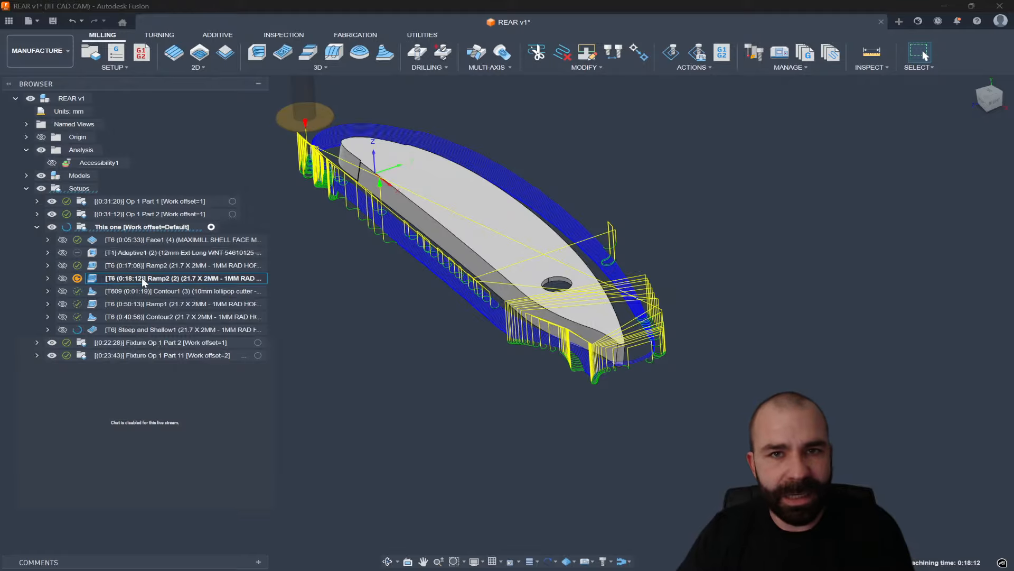
Unsuppress the Adaptive1 (2) operation in the active setup
{"action": "left_click", "coordinate": [139, 252]}
{"action": "right_click", "coordinate": [139, 252]}
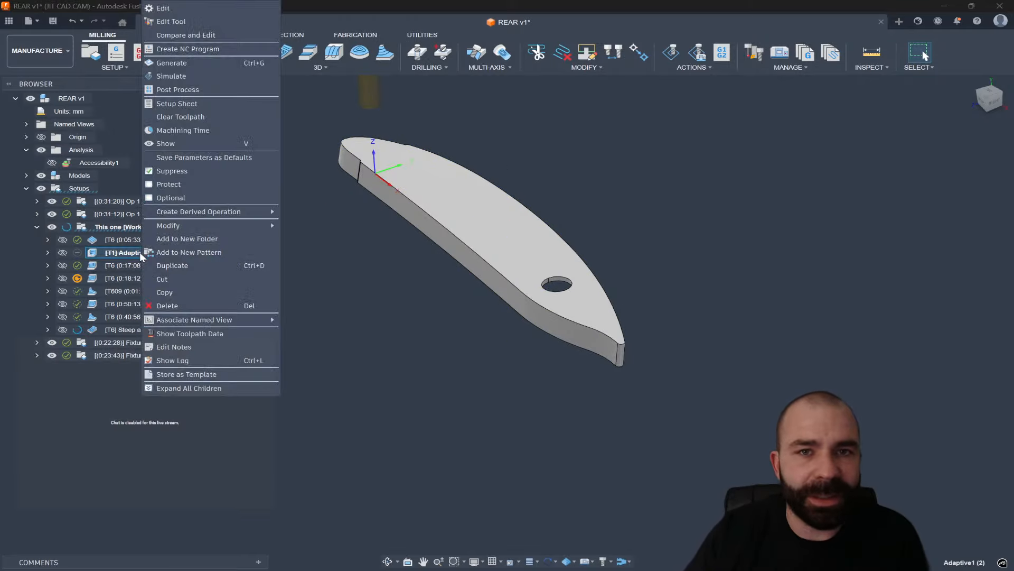
{"action": "left_click", "coordinate": [171, 171]}
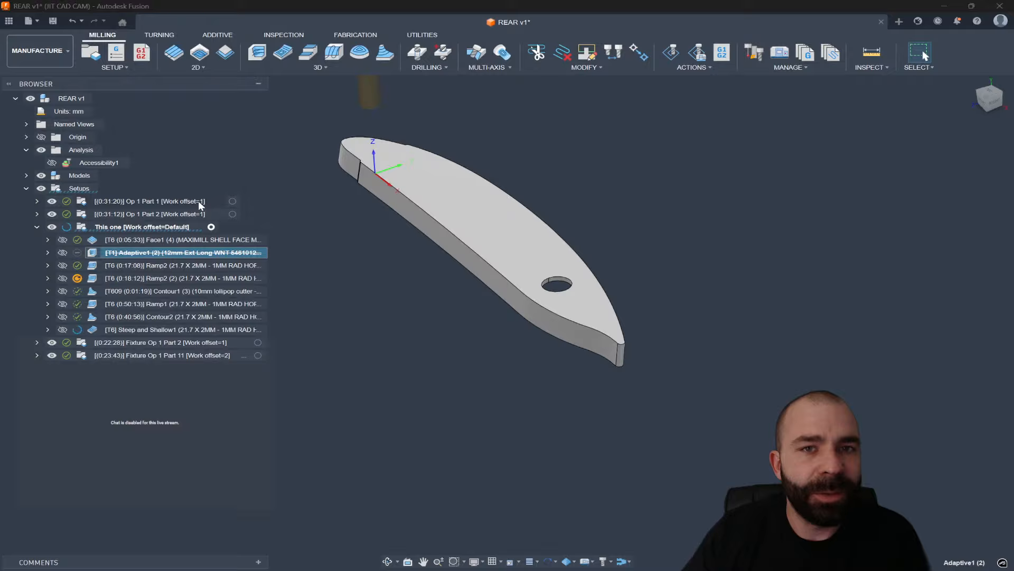
Delete the Ramp2, Ramp2 (2) and Contour1 (3) operations from the active setup
{"action": "left_click", "coordinate": [118, 268]}
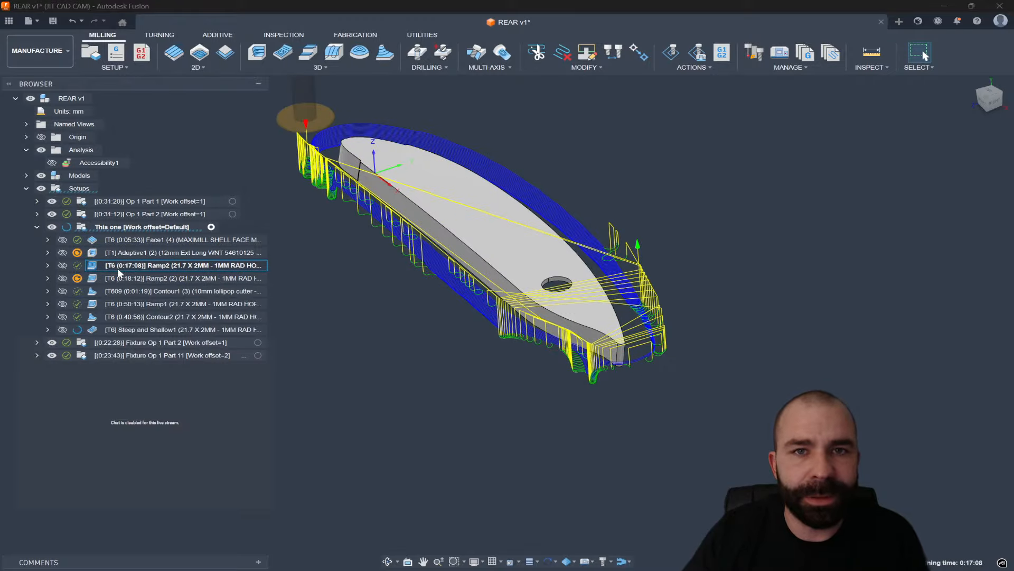
{"action": "left_click", "coordinate": [127, 279], "text": "ctrl"}
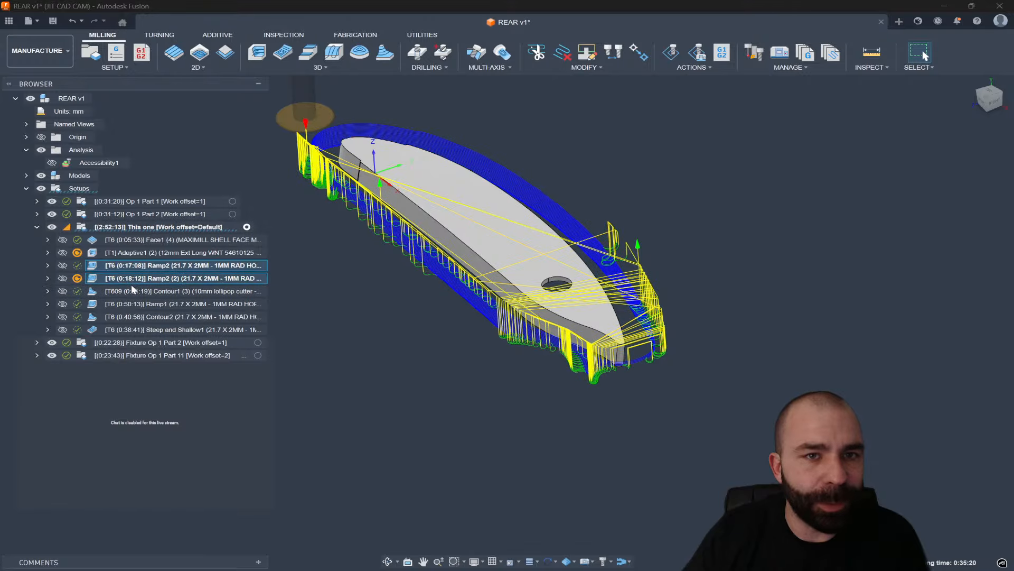
{"action": "left_click", "coordinate": [132, 292], "text": "ctrl"}
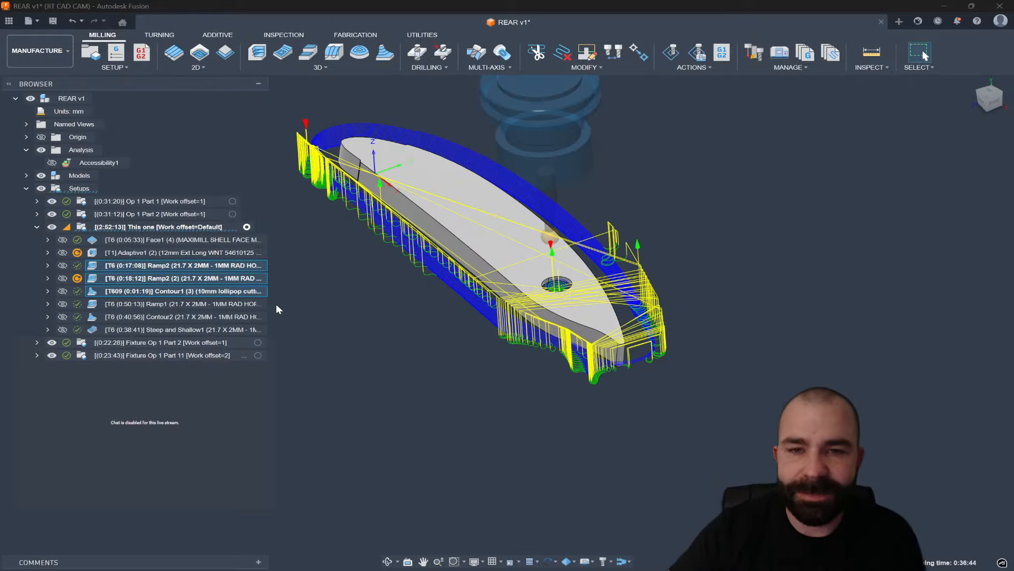
{"action": "key", "text": "Delete"}
Generate the Adaptive1 (2) toolpath and check the in-process stock display options
{"action": "left_click", "coordinate": [97, 258]}
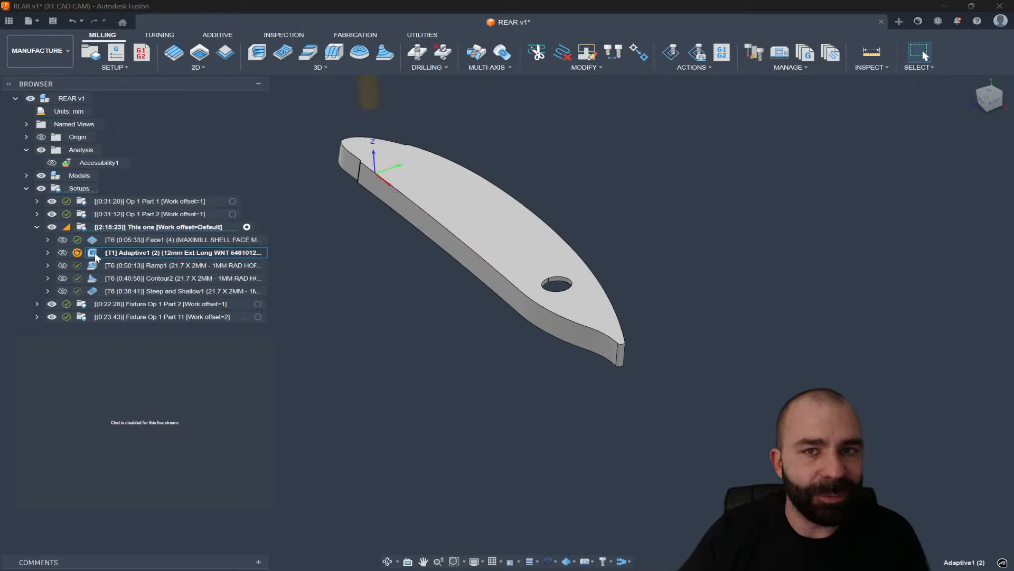
{"action": "key", "text": "ctrl+g"}
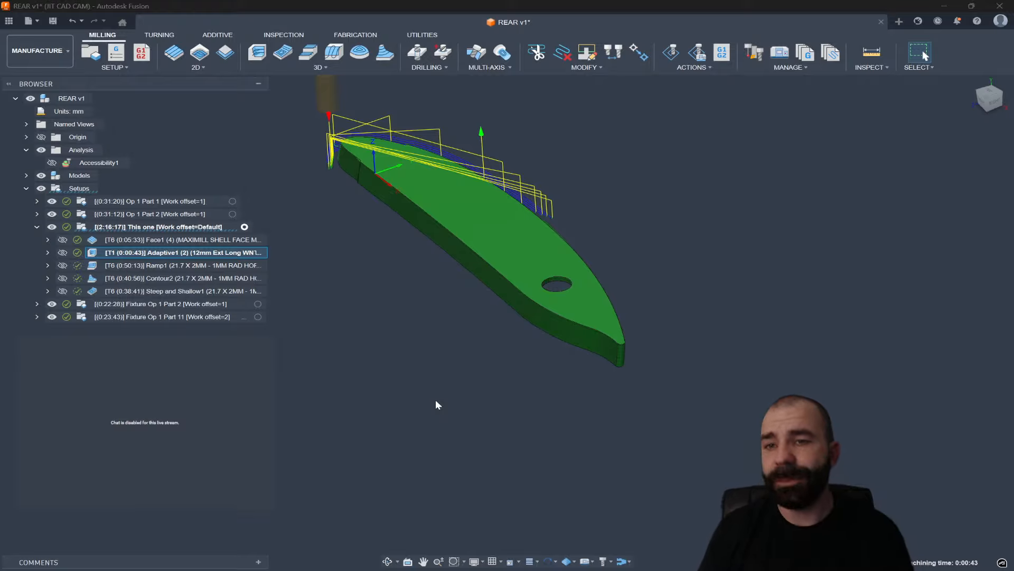
{"action": "middle_click_drag", "start_coordinate": [439, 252], "coordinate": [531, 418], "text": "shift"}
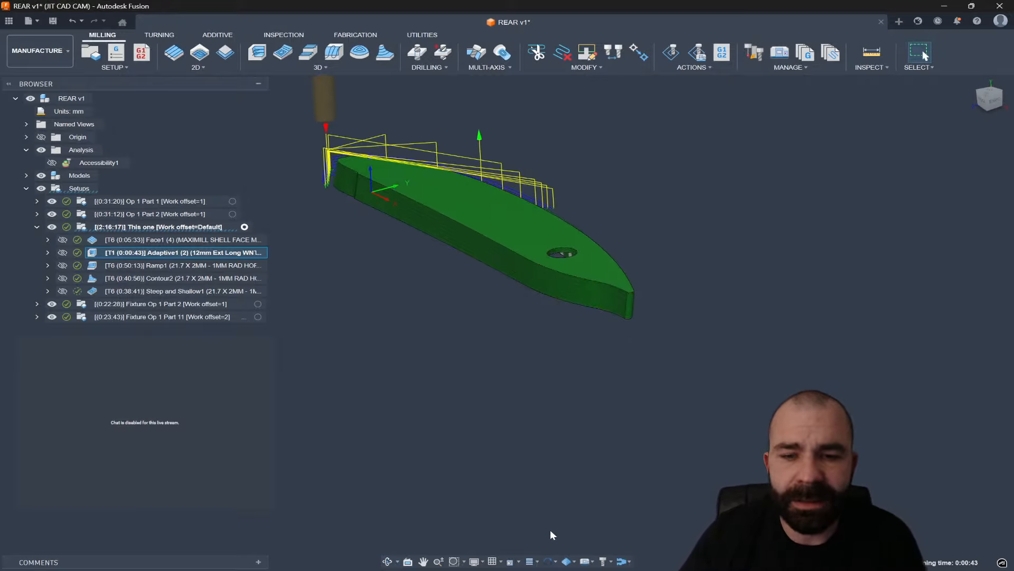
{"action": "left_click", "coordinate": [567, 561]}
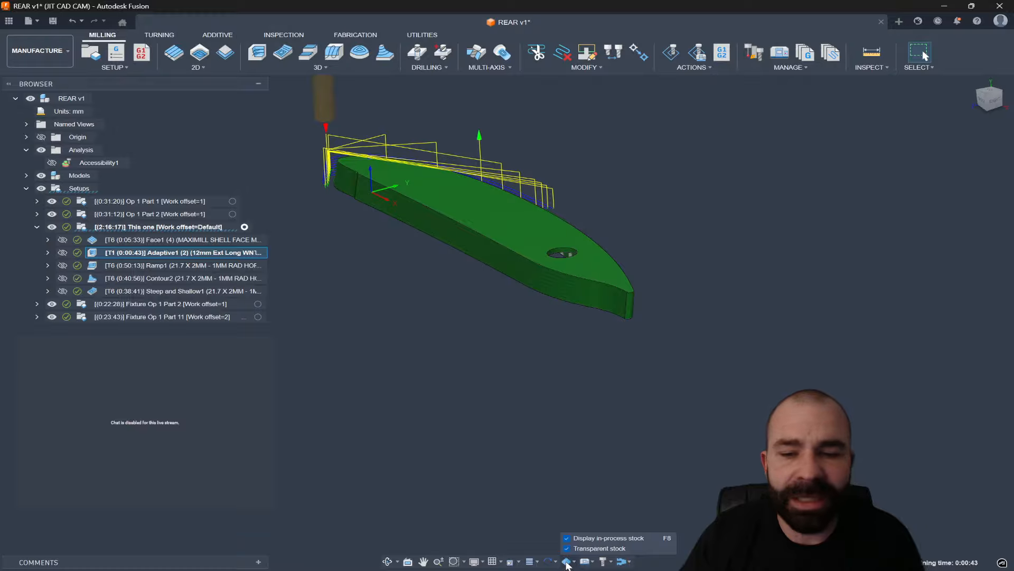
{"action": "left_click", "coordinate": [558, 488]}
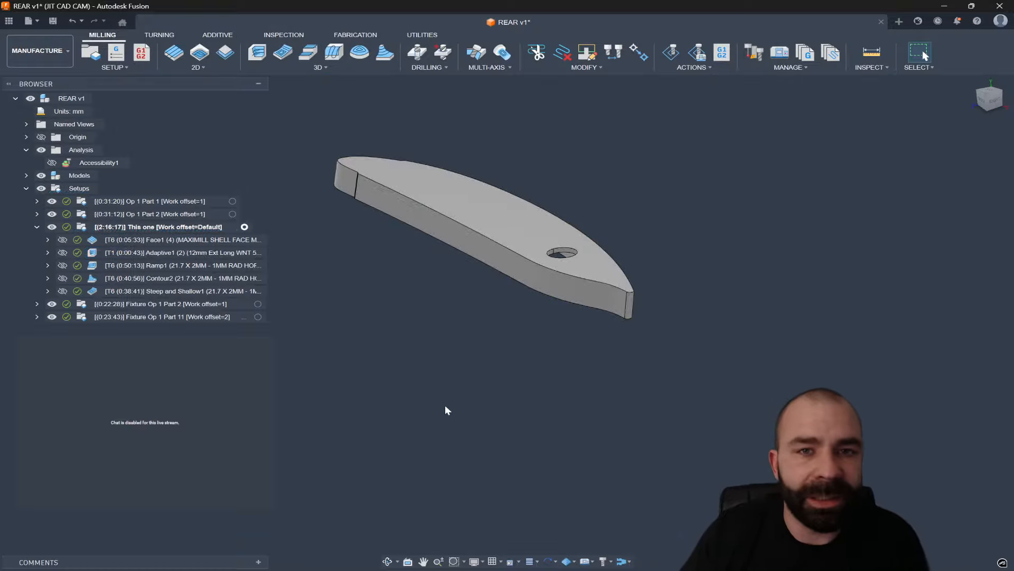
Simulate the Ramp1 operation with comparison stock coloring at maximum accuracy and advance the simulation to its end
{"action": "left_click", "coordinate": [142, 266]}
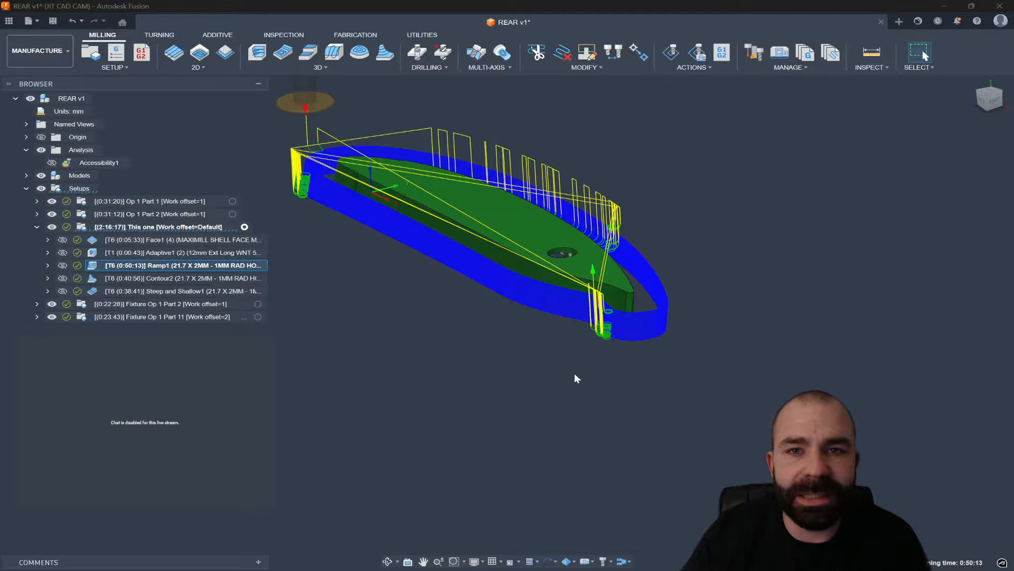
{"action": "scroll", "coordinate": [575, 373], "scroll_direction": "down", "scroll_amount": 2}
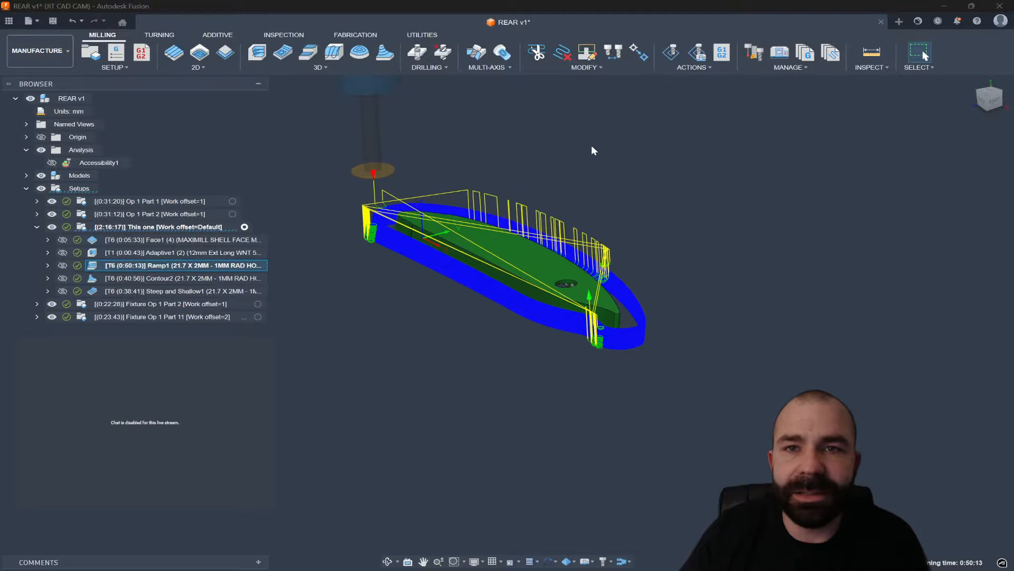
{"action": "left_click", "coordinate": [572, 245]}
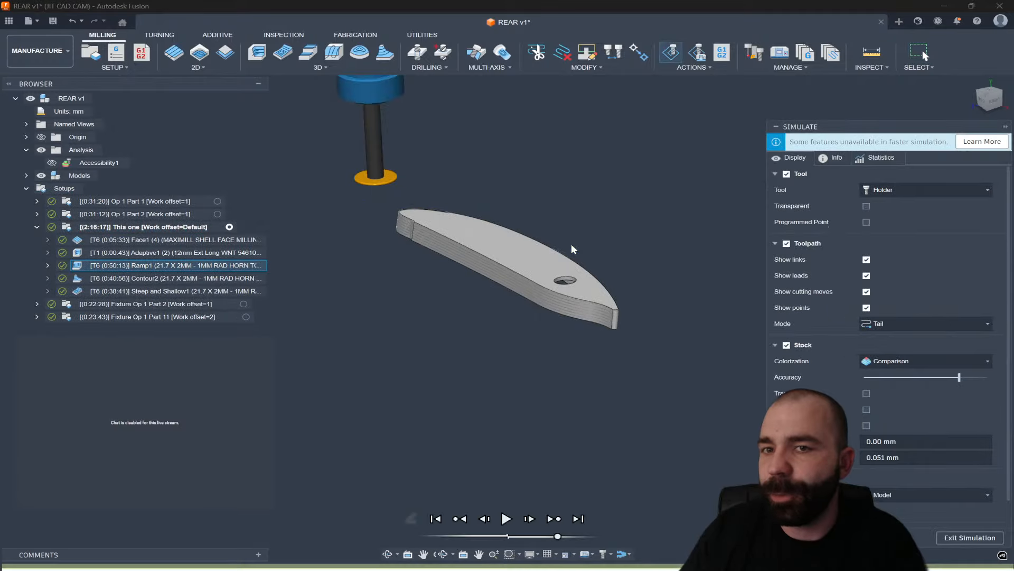
{"action": "scroll", "coordinate": [532, 281], "scroll_direction": "up", "scroll_amount": 3}
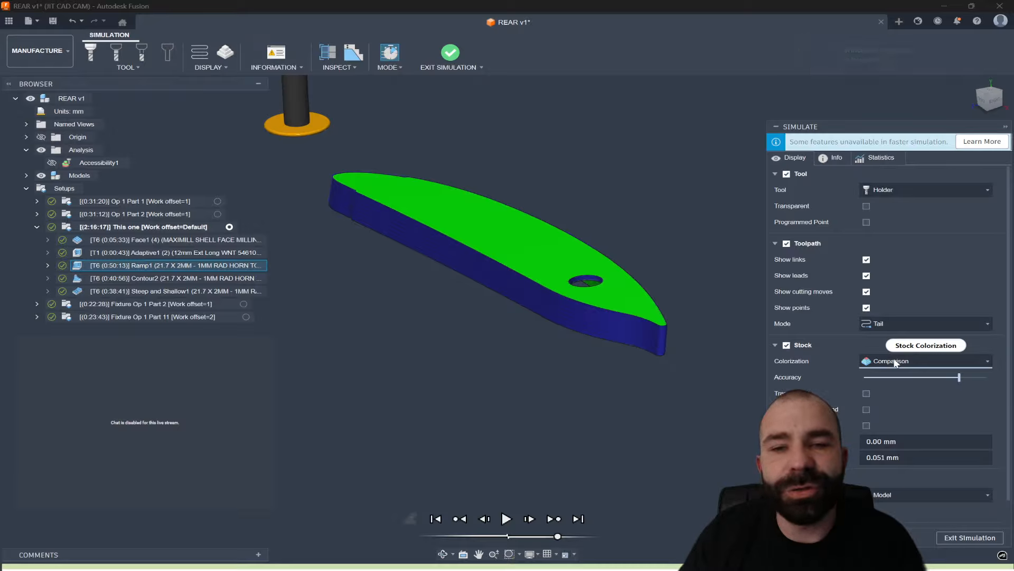
{"action": "left_click_drag", "start_coordinate": [962, 379], "coordinate": [991, 381]}
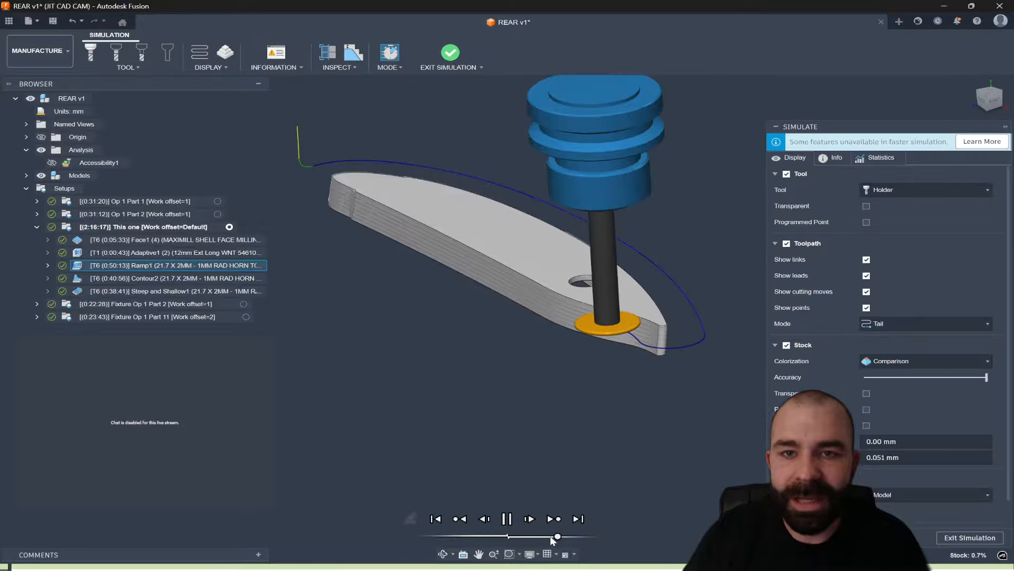
{"action": "left_click", "coordinate": [507, 519]}
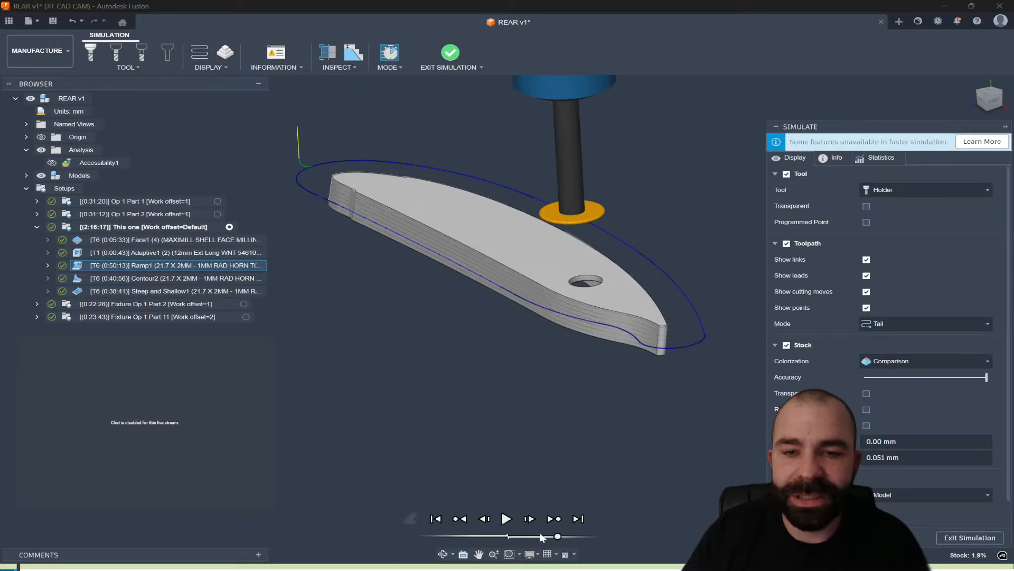
{"action": "left_click", "coordinate": [578, 518]}
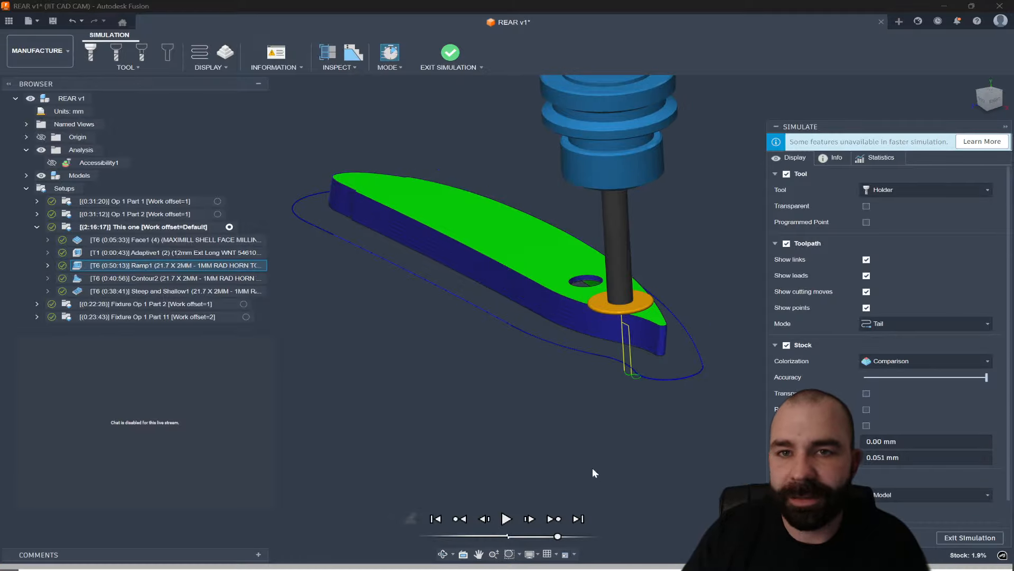
Examine the simulated stock on the side walls near the part's pointed end, and exit the simulation
{"action": "scroll", "coordinate": [637, 265], "scroll_direction": "up", "scroll_amount": 1}
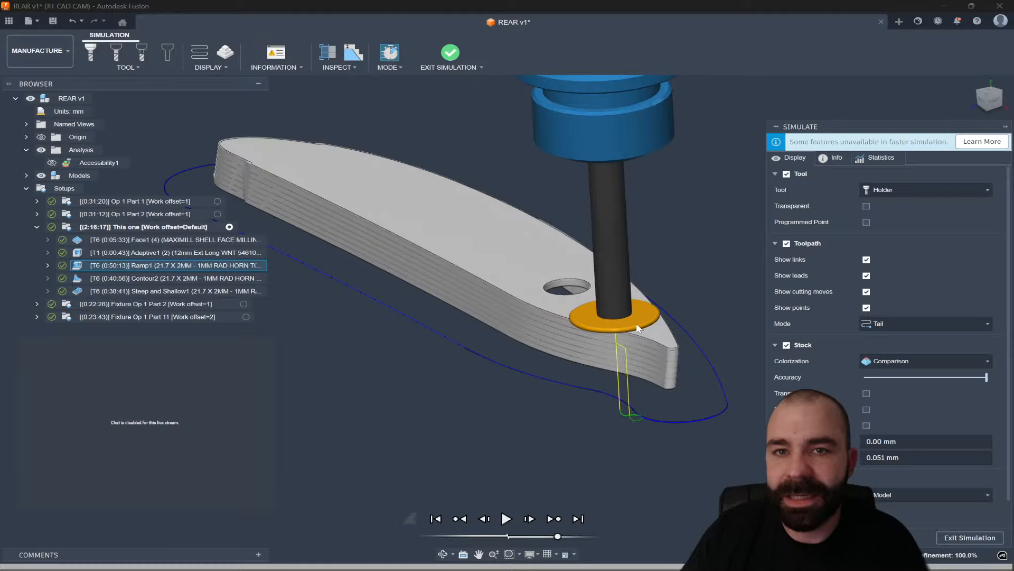
{"action": "middle_click_drag", "start_coordinate": [636, 322], "coordinate": [664, 330], "text": "shift"}
{"action": "scroll", "coordinate": [712, 370], "scroll_direction": "down", "scroll_amount": 1}
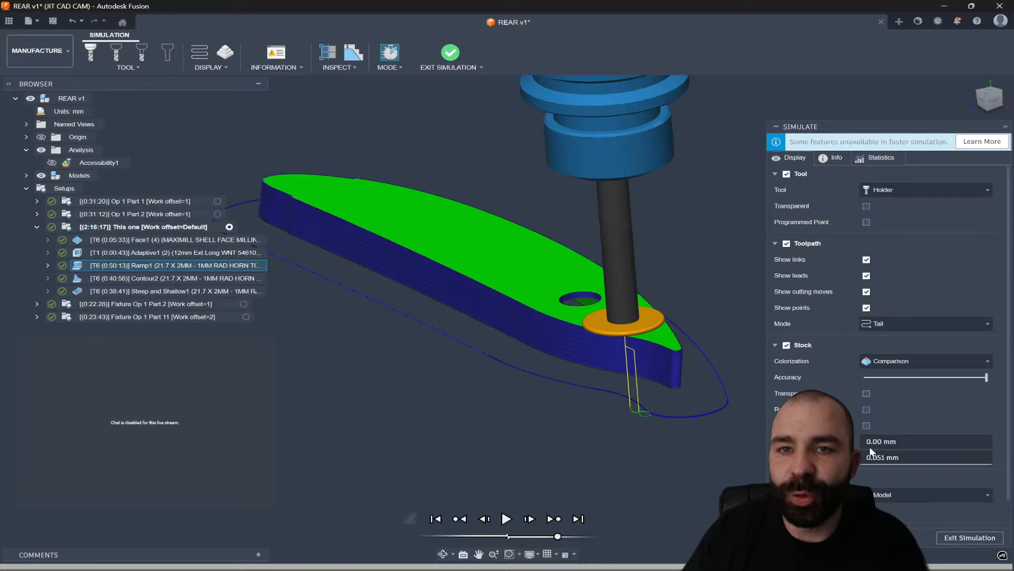
{"action": "middle_click_drag", "start_coordinate": [732, 365], "coordinate": [703, 362], "text": "shift"}
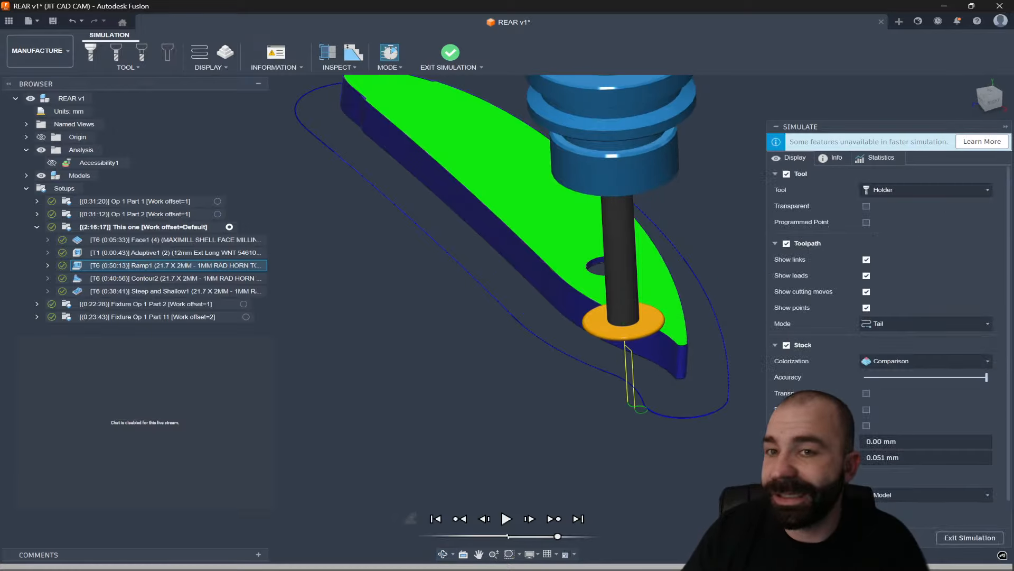
{"action": "left_click", "coordinate": [975, 536]}
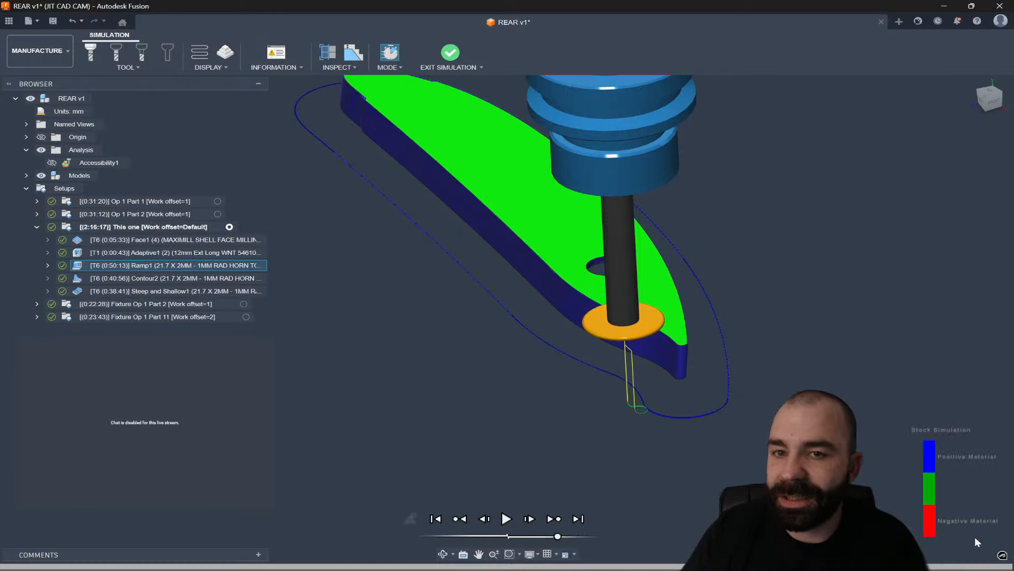
Review Ramp1's passes settings without changing them and examine its toolpath around the part's pointed end
{"action": "double_click", "coordinate": [158, 265]}
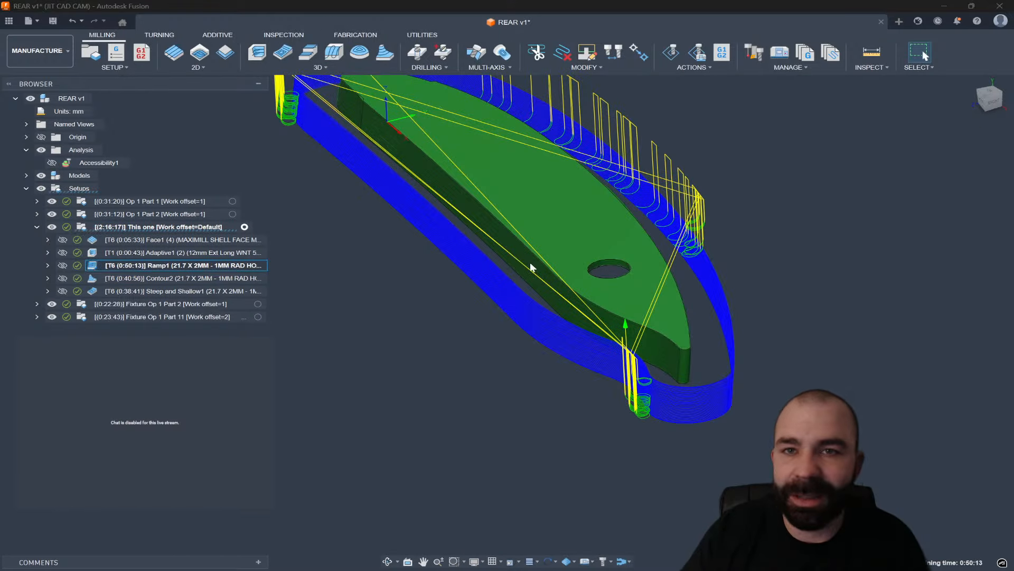
{"action": "left_click", "coordinate": [869, 147]}
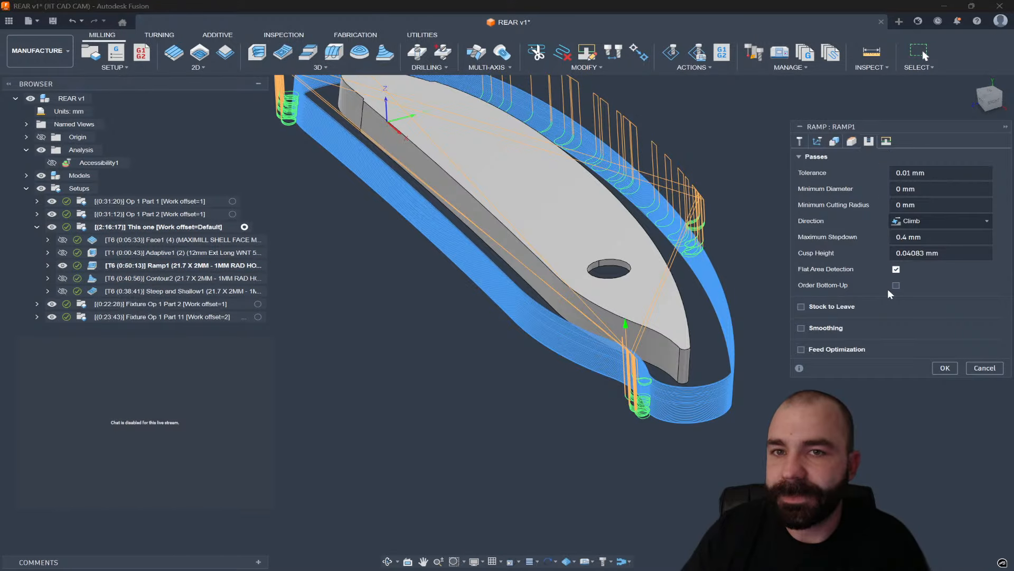
{"action": "left_click", "coordinate": [945, 368]}
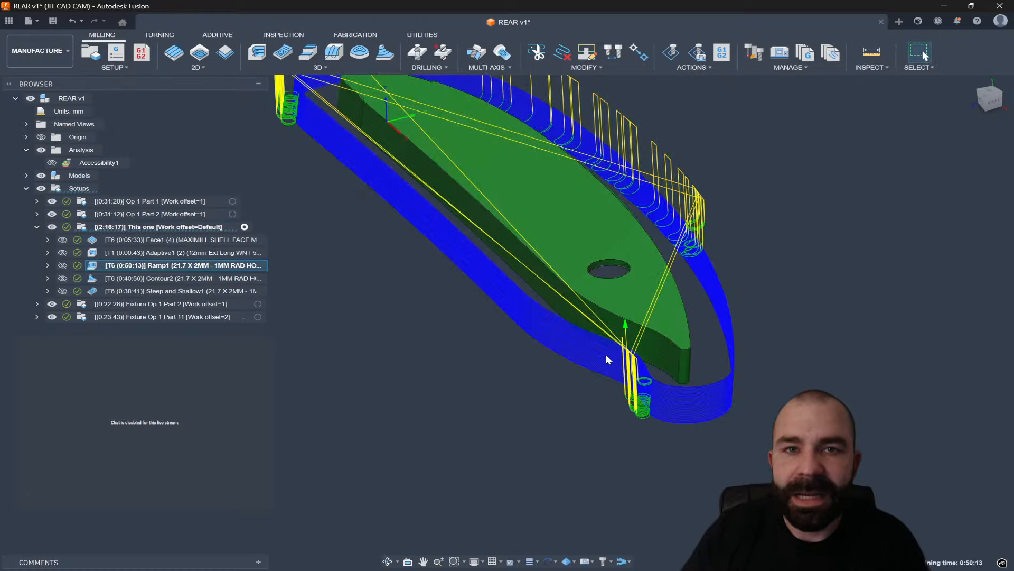
{"action": "scroll", "coordinate": [572, 322], "scroll_direction": "up", "scroll_amount": 3}
{"action": "middle_click_drag", "start_coordinate": [573, 322], "coordinate": [708, 335], "text": "shift"}
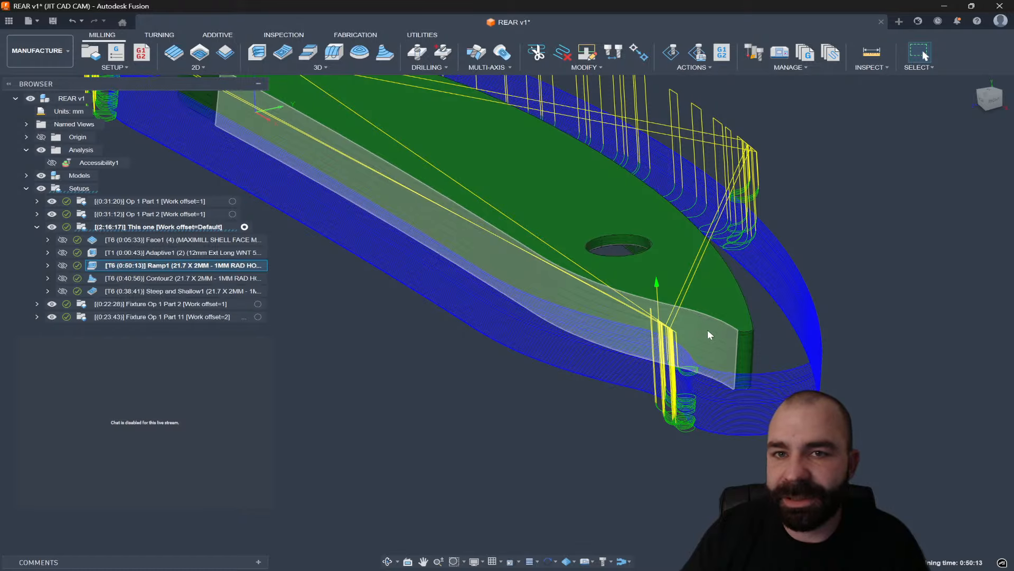
Simulate the Contour2 operation and change the stock colorization from Comparison to Material
{"action": "scroll", "coordinate": [705, 357], "scroll_direction": "down", "scroll_amount": 2}
{"action": "left_click", "coordinate": [158, 279]}
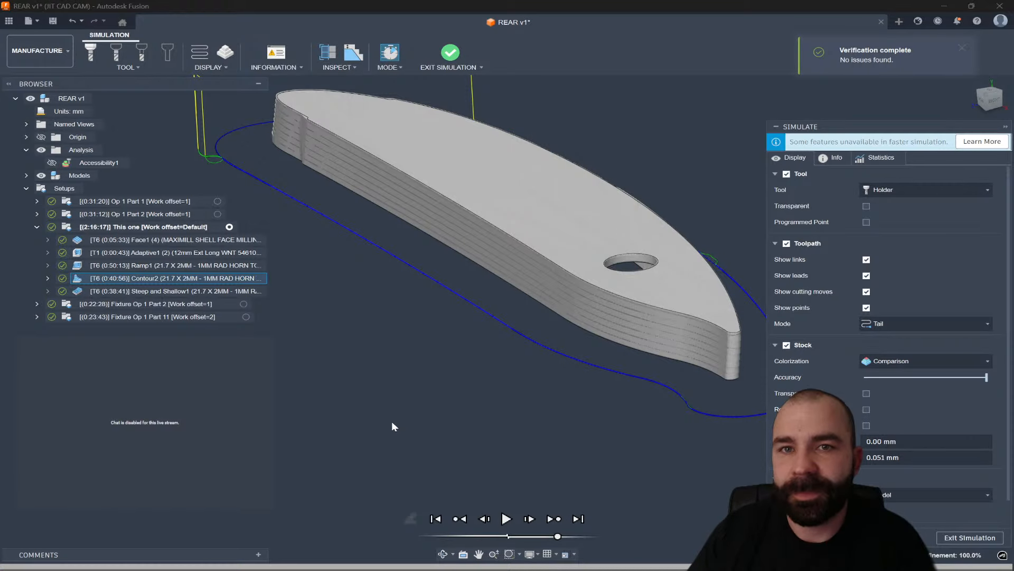
{"action": "scroll", "coordinate": [605, 395], "scroll_direction": "up", "scroll_amount": 3}
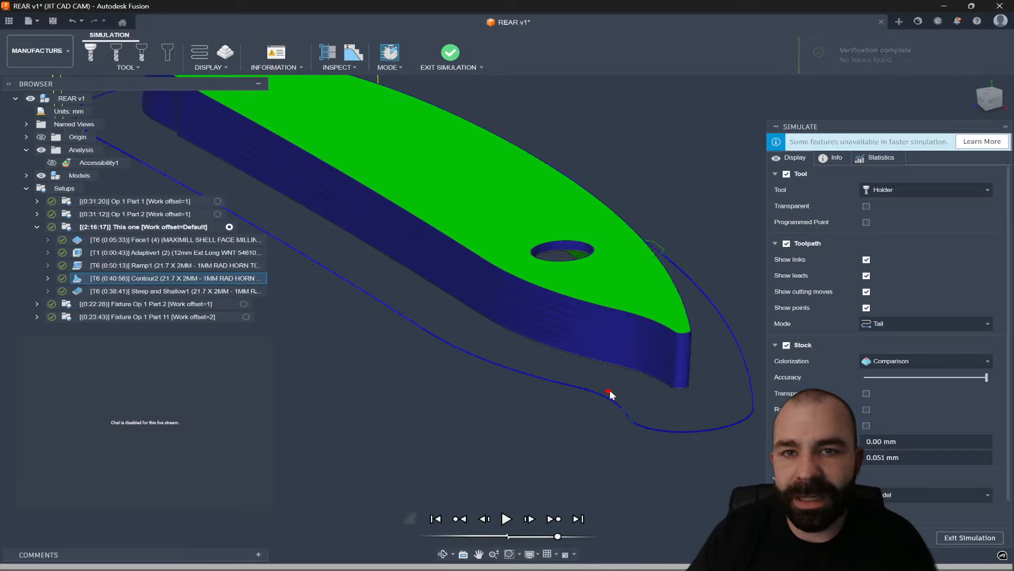
{"action": "scroll", "coordinate": [636, 410], "scroll_direction": "down", "scroll_amount": 1}
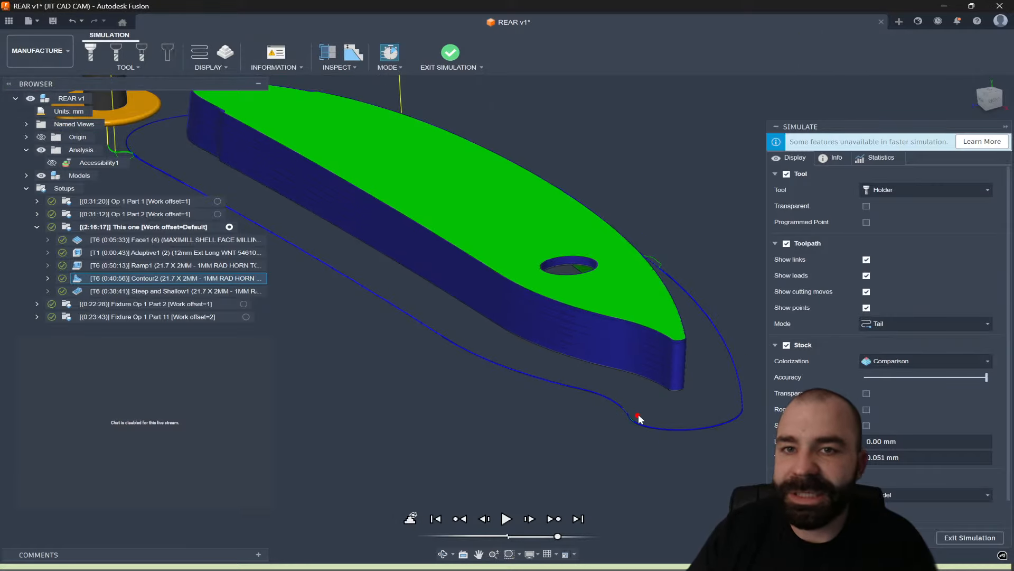
{"action": "left_click", "coordinate": [892, 362]}
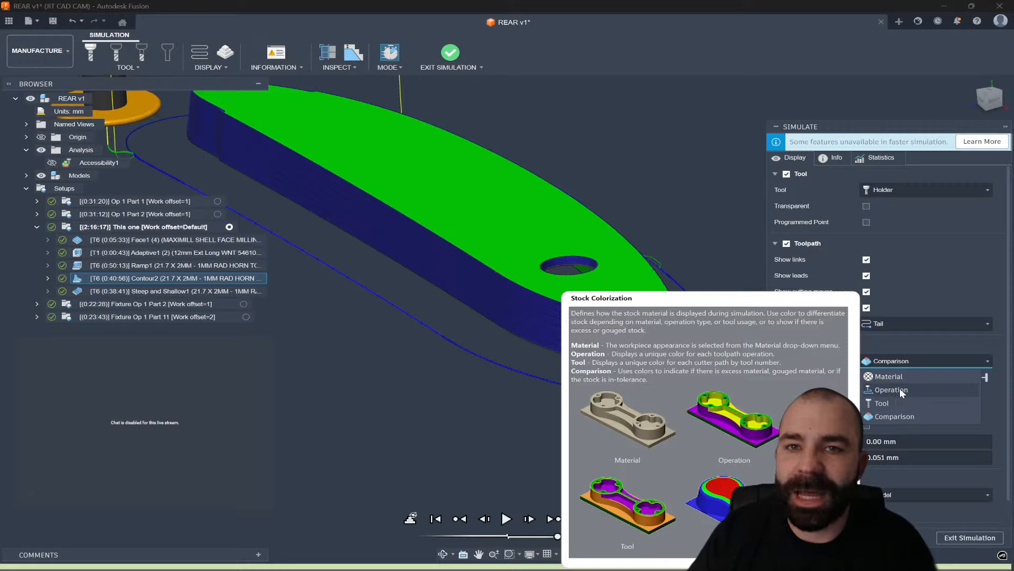
{"action": "left_click", "coordinate": [889, 377]}
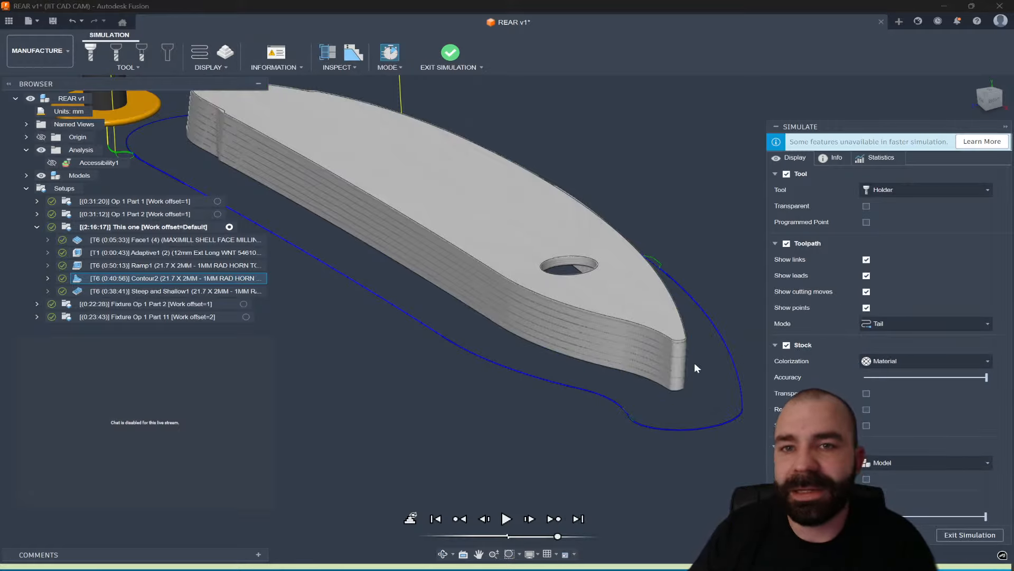
{"action": "scroll", "coordinate": [695, 362], "scroll_direction": "down", "scroll_amount": 1}
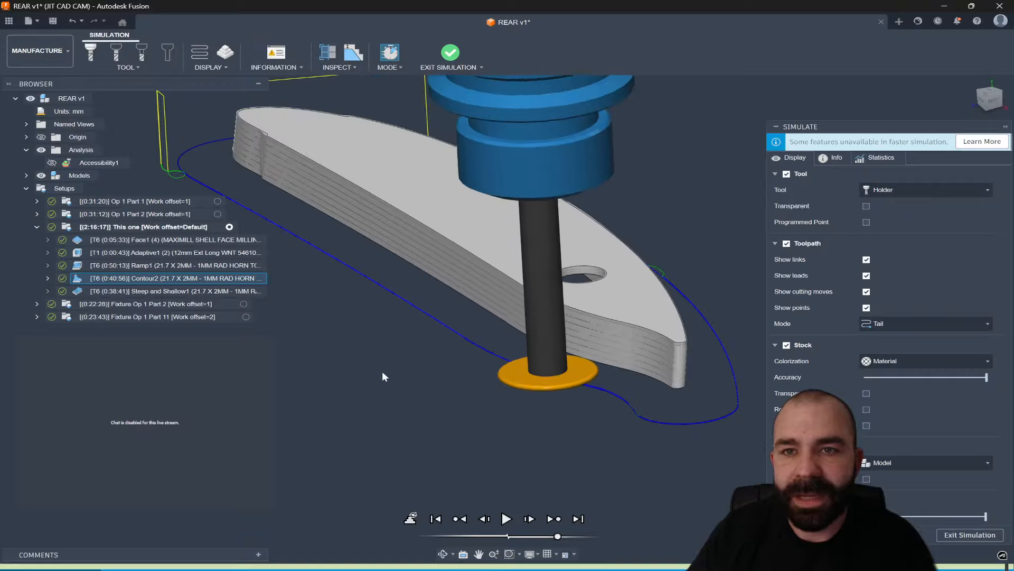
Show all toolpaths in the Contour2 simulation while viewing the part's pointed end
{"action": "middle_click_drag", "start_coordinate": [382, 370], "coordinate": [632, 416], "text": "shift"}
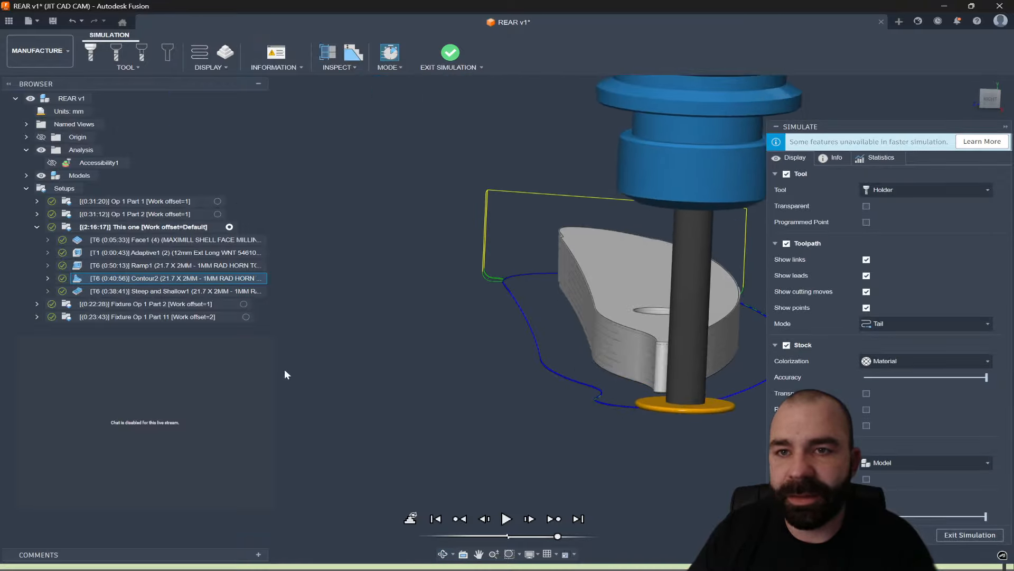
{"action": "middle_click_drag", "start_coordinate": [555, 373], "coordinate": [633, 387], "text": "shift"}
{"action": "scroll", "coordinate": [633, 386], "scroll_direction": "down", "scroll_amount": 1}
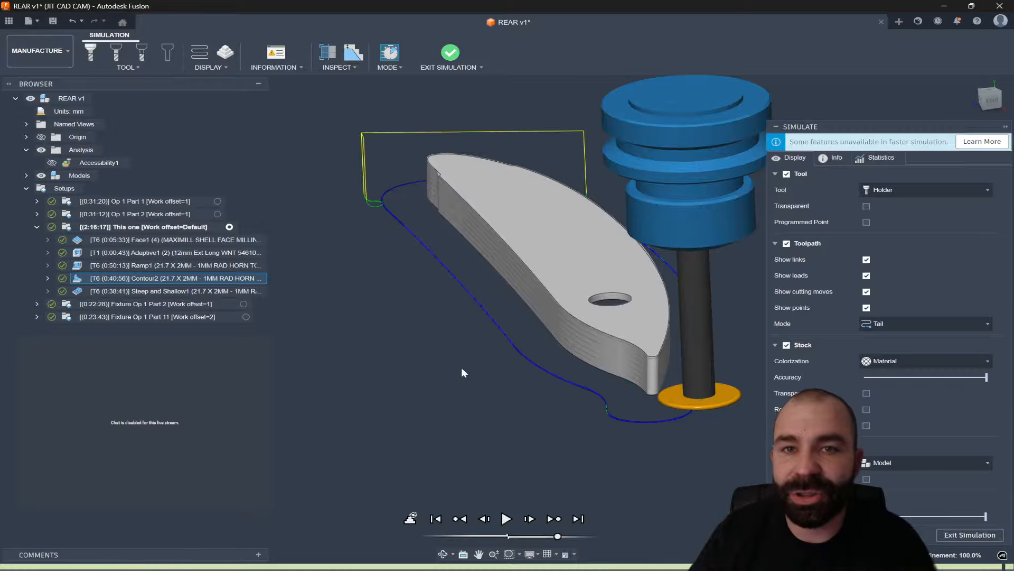
{"action": "left_click", "coordinate": [889, 323]}
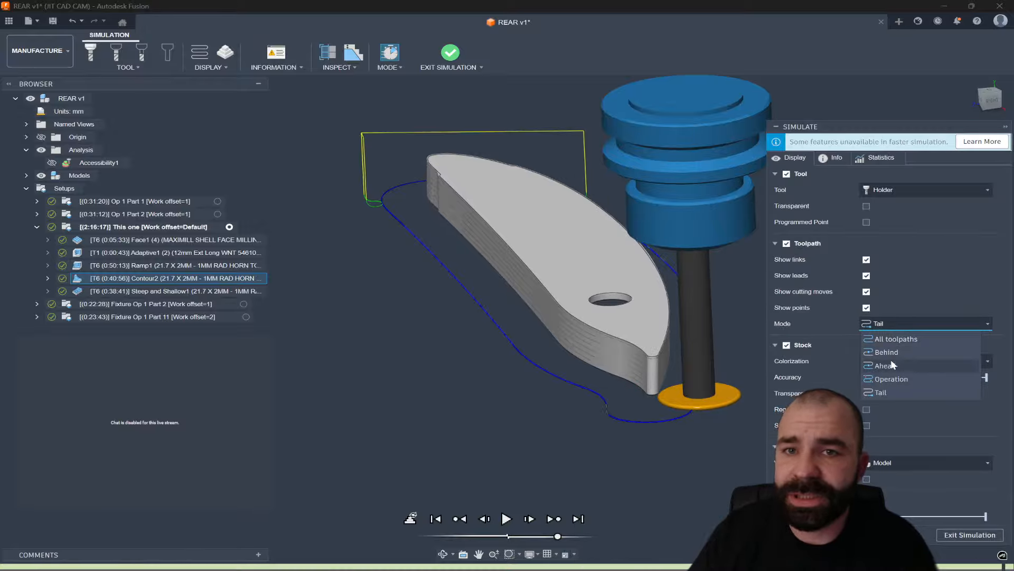
{"action": "left_click", "coordinate": [888, 338]}
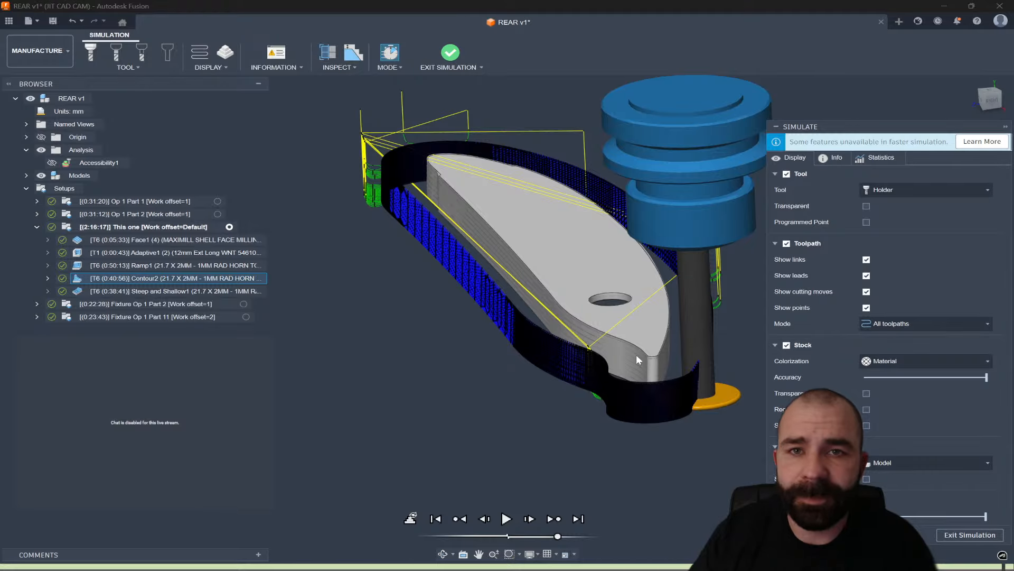
Examine the Contour2 toolpath passes, lead-ins and simulated side wall near the pointed end, and exit the simulation
{"action": "scroll", "coordinate": [506, 331], "scroll_direction": "up", "scroll_amount": 5}
{"action": "scroll", "coordinate": [513, 315], "scroll_direction": "up", "scroll_amount": 3}
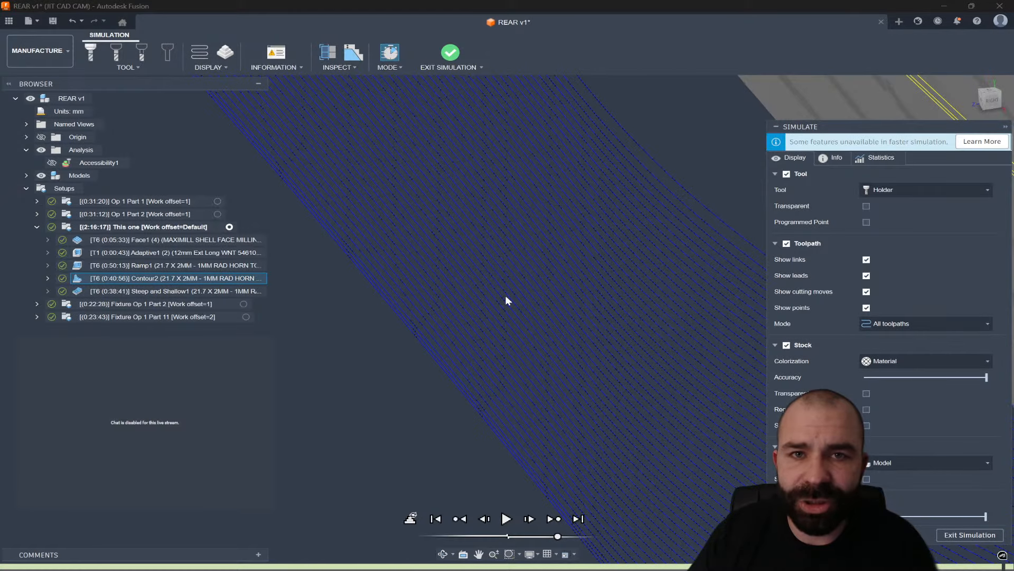
{"action": "scroll", "coordinate": [504, 298], "scroll_direction": "down", "scroll_amount": 5}
{"action": "middle_click_drag", "start_coordinate": [506, 300], "coordinate": [576, 311], "text": "shift"}
{"action": "middle_click_drag", "start_coordinate": [642, 322], "coordinate": [614, 308], "text": "shift"}
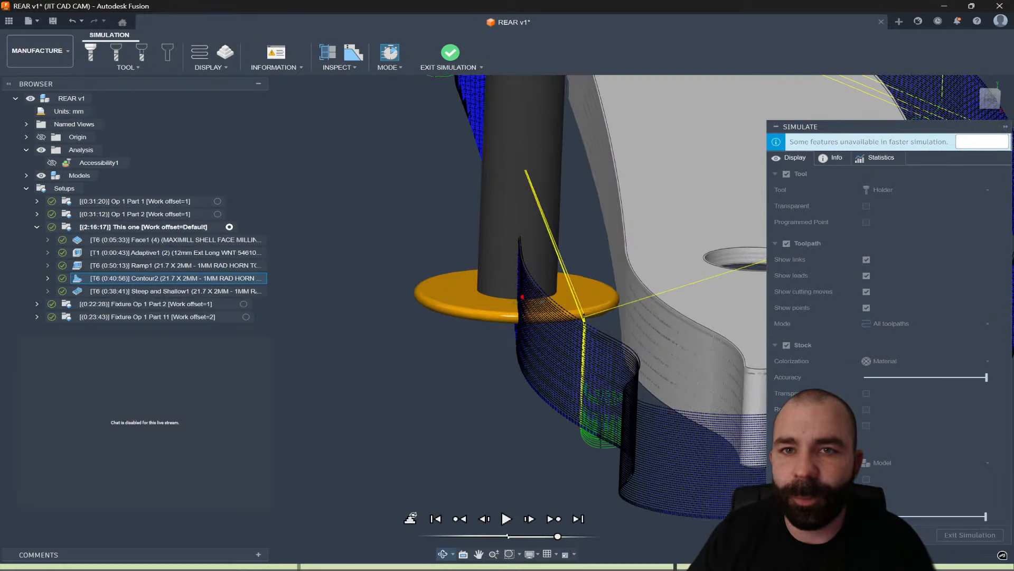
{"action": "scroll", "coordinate": [614, 308], "scroll_direction": "up", "scroll_amount": 2}
{"action": "scroll", "coordinate": [615, 308], "scroll_direction": "up", "scroll_amount": 3}
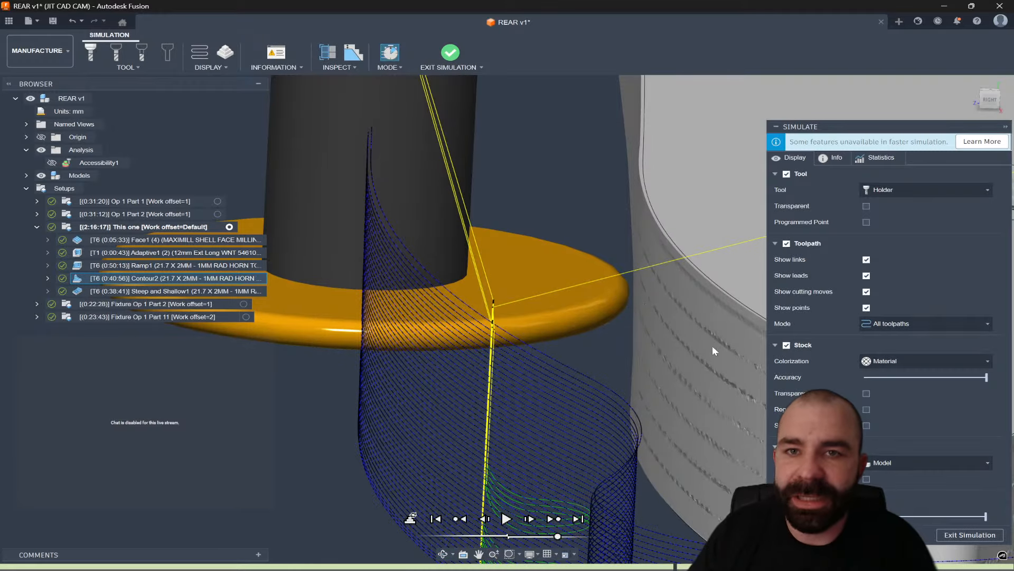
{"action": "middle_click_drag", "start_coordinate": [634, 328], "coordinate": [592, 352], "text": "shift"}
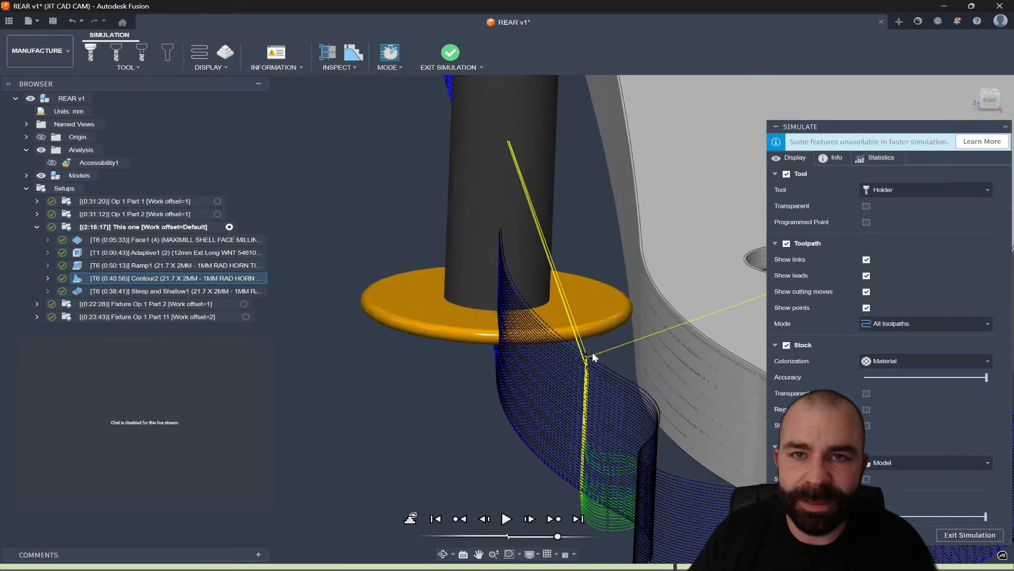
{"action": "middle_click_drag", "start_coordinate": [522, 370], "coordinate": [508, 379], "text": "shift"}
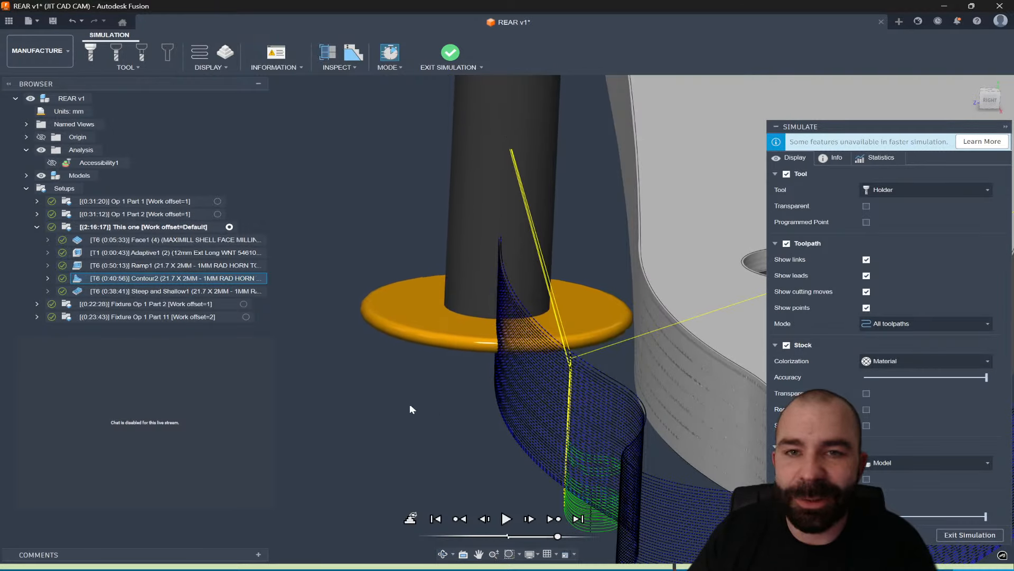
{"action": "left_click", "coordinate": [964, 535]}
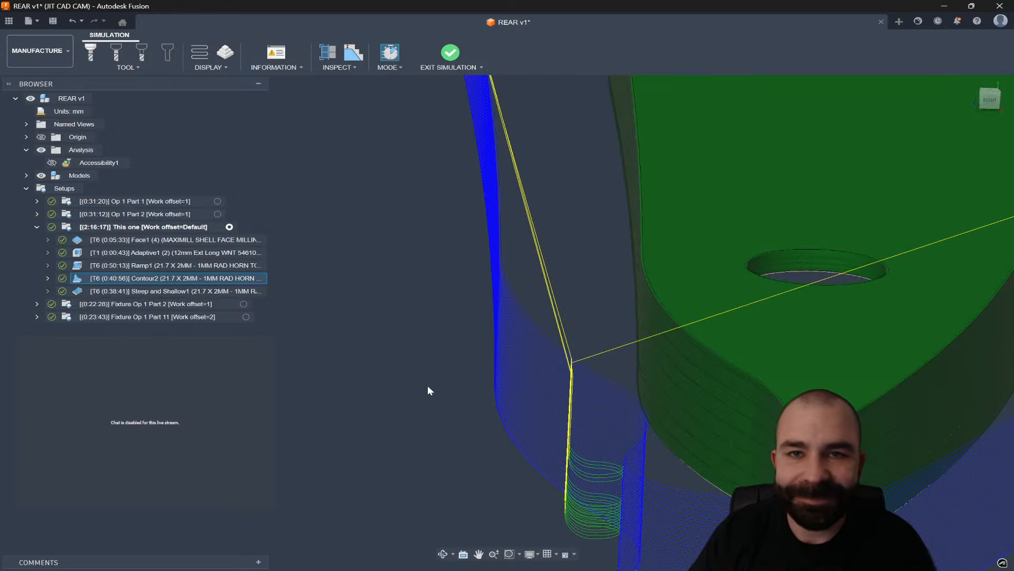
Try turning off the Model surfaces override in Ramp1's geometry settings, and cancel the edit
{"action": "left_click", "coordinate": [91, 269]}
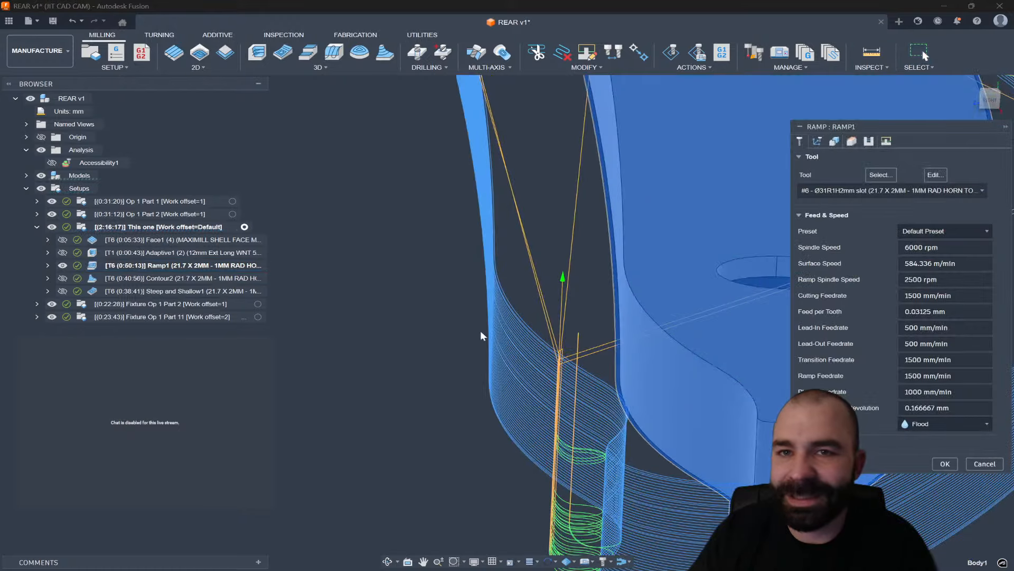
{"action": "left_click", "coordinate": [816, 141]}
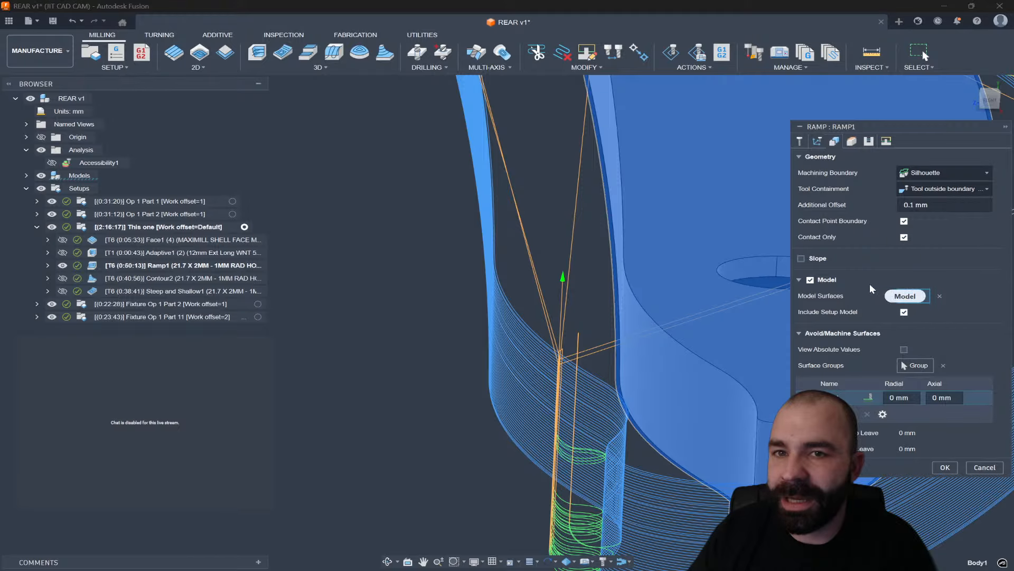
{"action": "scroll", "coordinate": [530, 334], "scroll_direction": "down", "scroll_amount": 2}
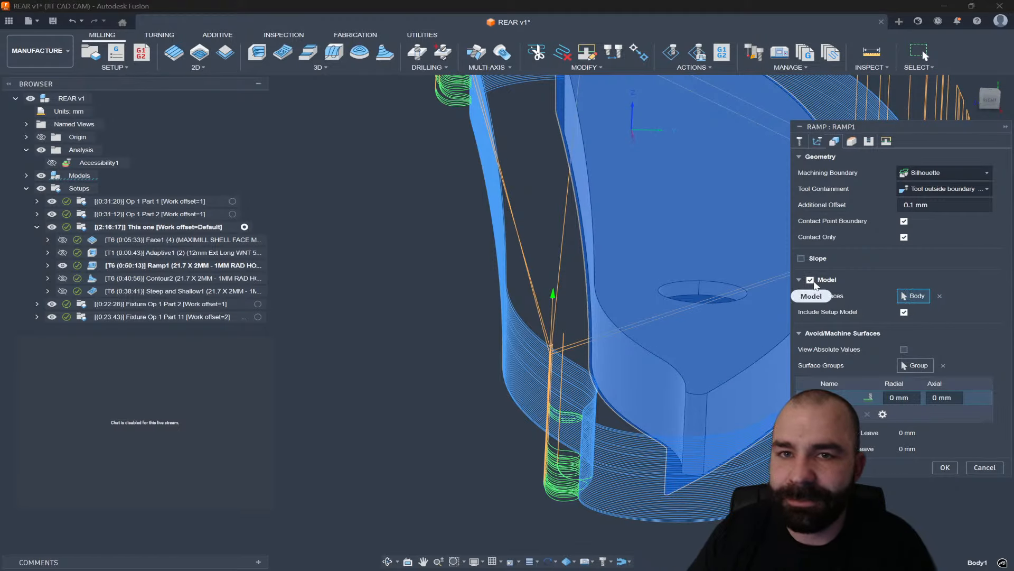
{"action": "left_click", "coordinate": [811, 280]}
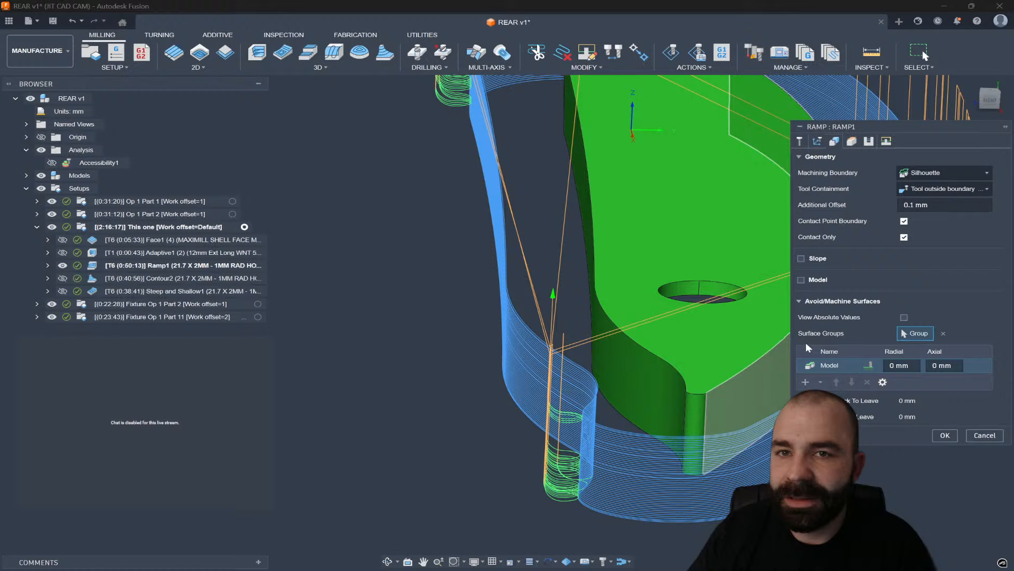
{"action": "left_click", "coordinate": [984, 436]}
Inspect the REAR model's structure down to Body1 inside the 39-C5511-3 Insert 3 LH component
{"action": "left_click", "coordinate": [26, 175]}
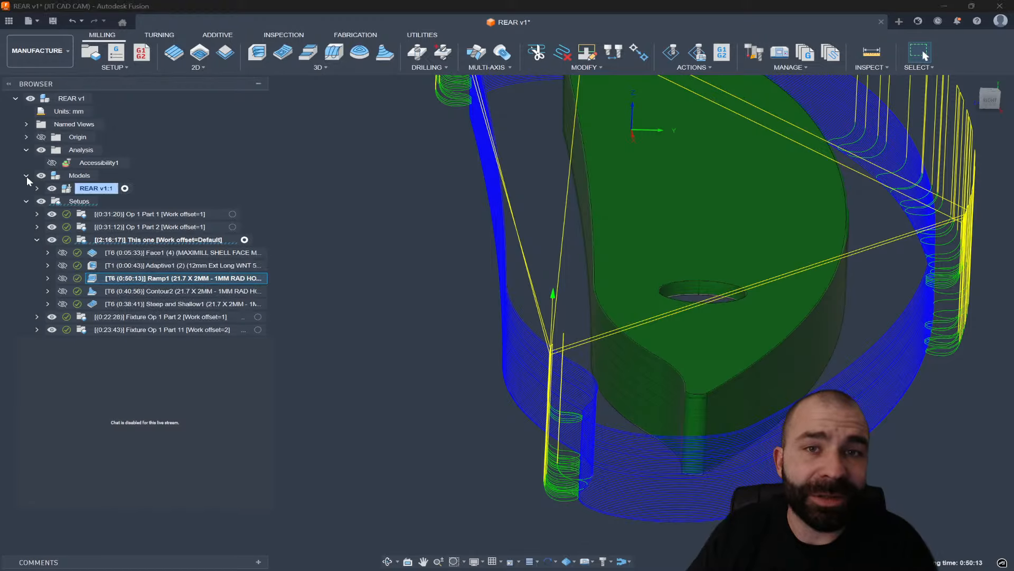
{"action": "left_click", "coordinate": [36, 189]}
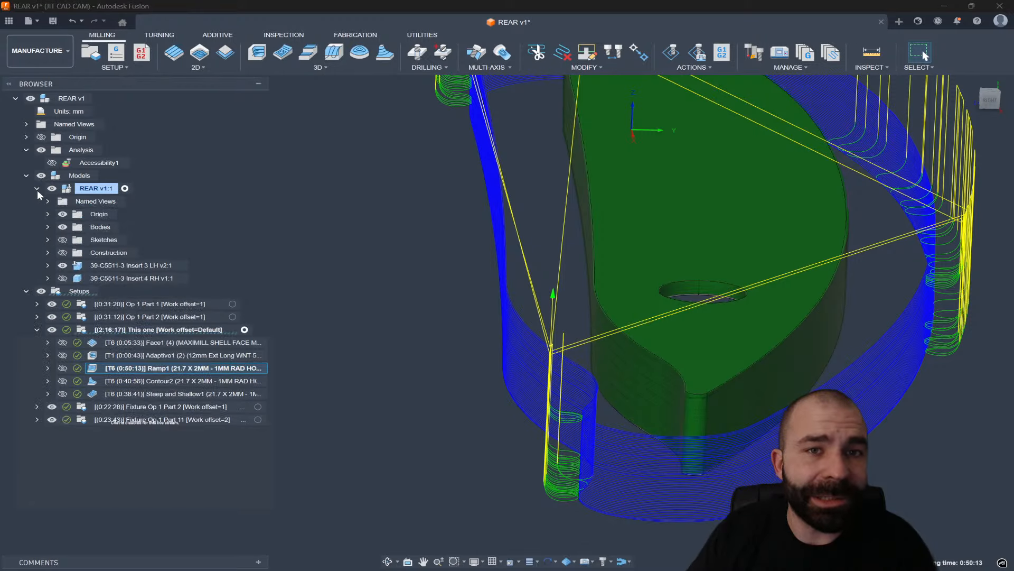
{"action": "left_click", "coordinate": [87, 268]}
{"action": "left_click", "coordinate": [270, 281]}
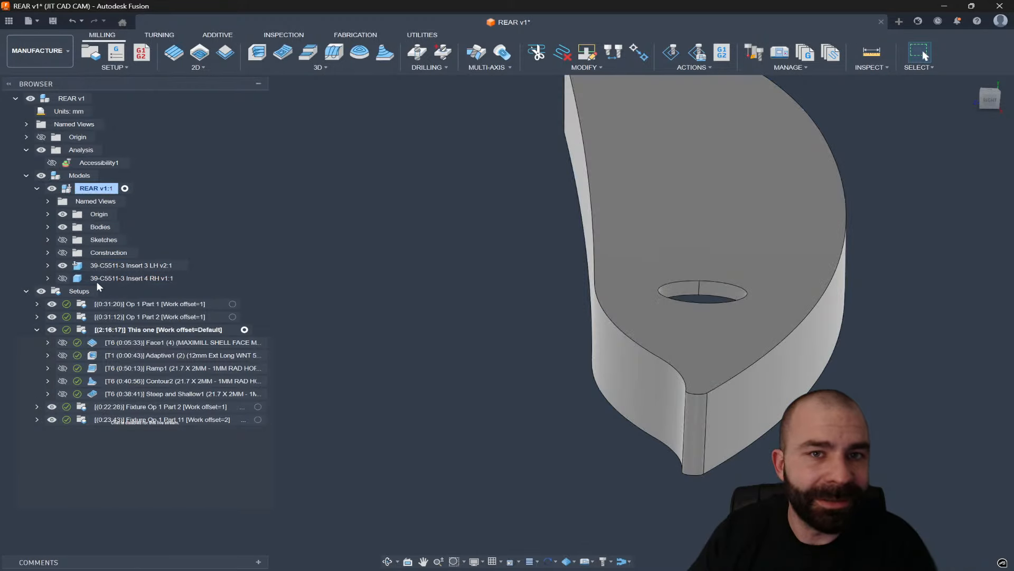
{"action": "left_click", "coordinate": [48, 265]}
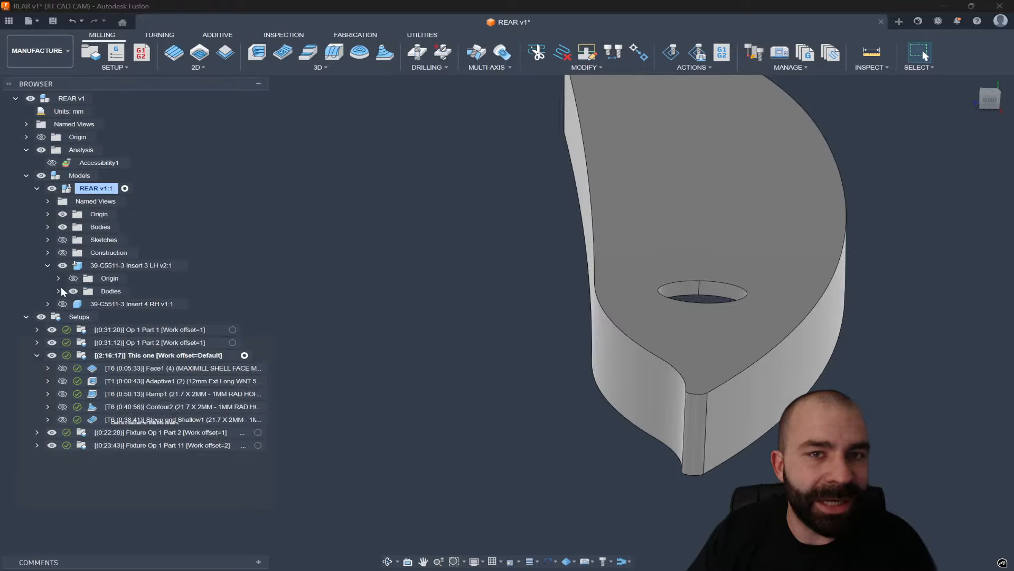
{"action": "left_click", "coordinate": [59, 291]}
{"action": "left_click", "coordinate": [59, 290]}
{"action": "left_click", "coordinate": [59, 290]}
{"action": "left_click", "coordinate": [126, 266]}
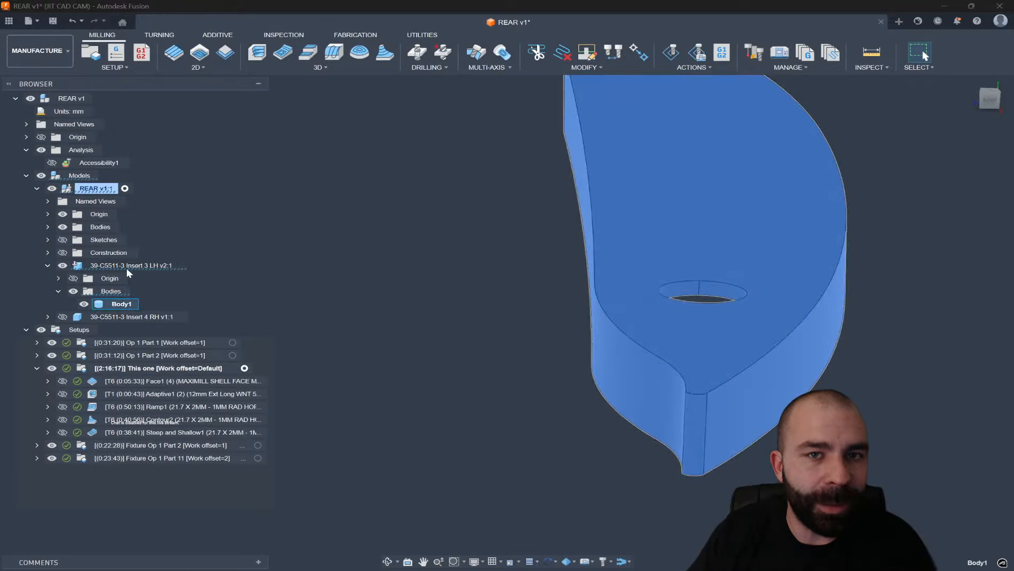
Try replacing the body selected as the This one setup's model with the 39-C5511-3 Insert 3 LH component, and cancel the edit
{"action": "double_click", "coordinate": [85, 368]}
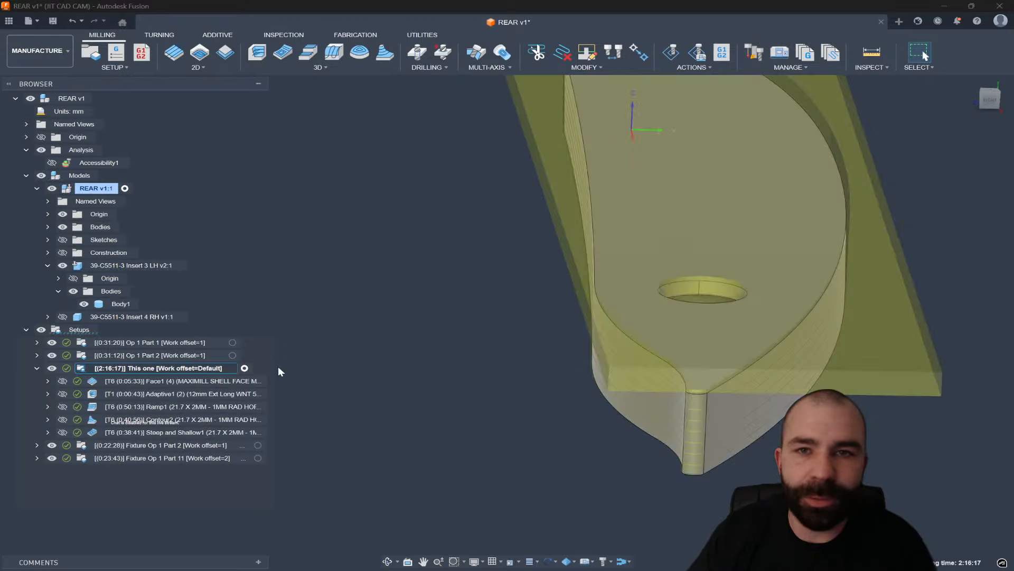
{"action": "left_click", "coordinate": [907, 409]}
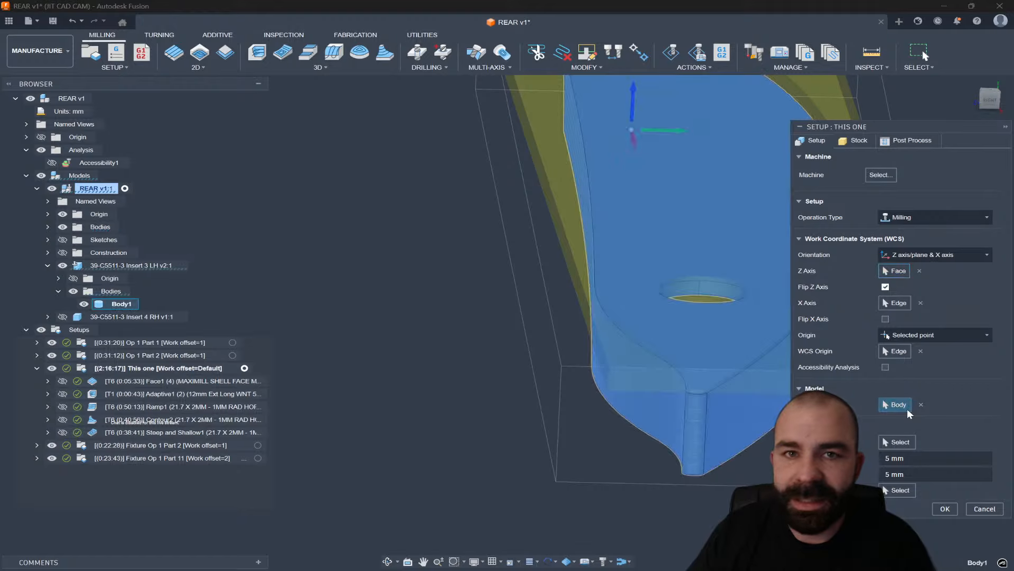
{"action": "left_click", "coordinate": [119, 303]}
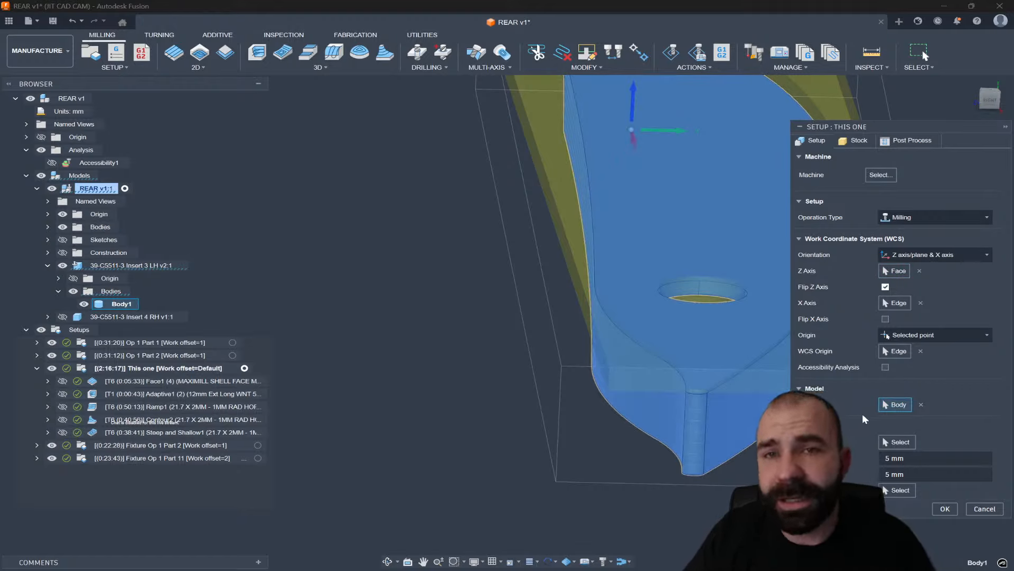
{"action": "left_click", "coordinate": [921, 404]}
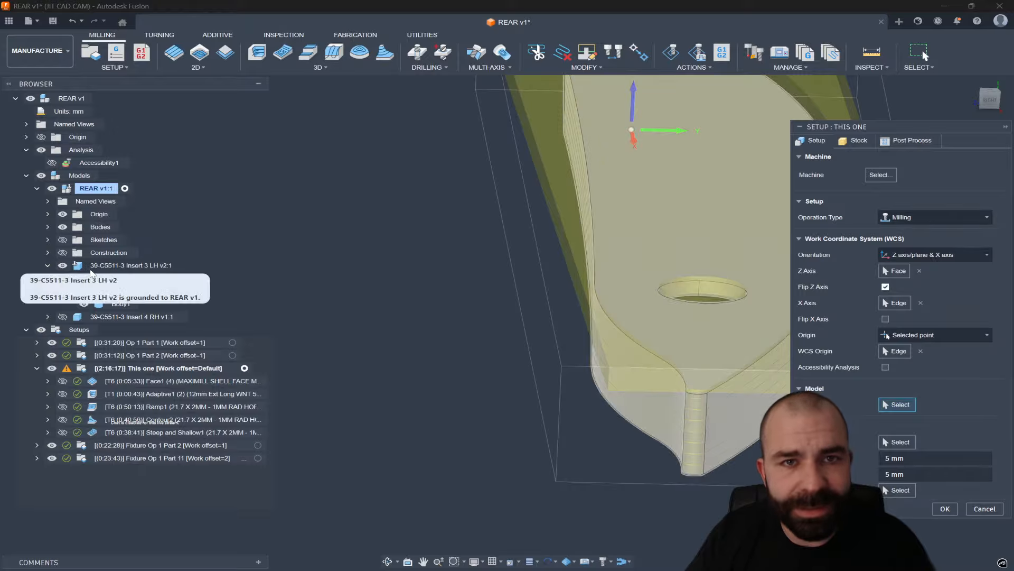
{"action": "left_click", "coordinate": [77, 265]}
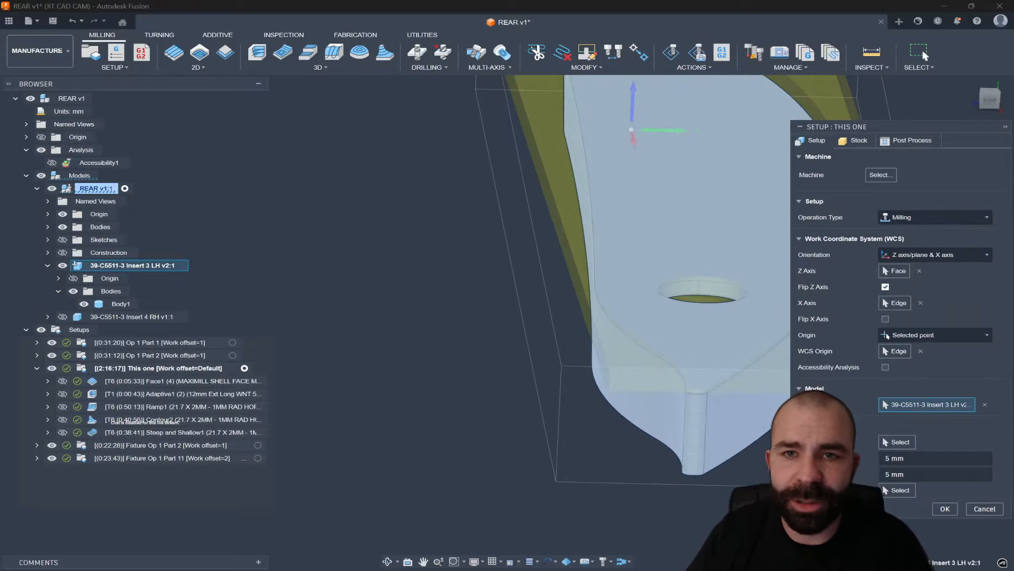
{"action": "left_click", "coordinate": [994, 512]}
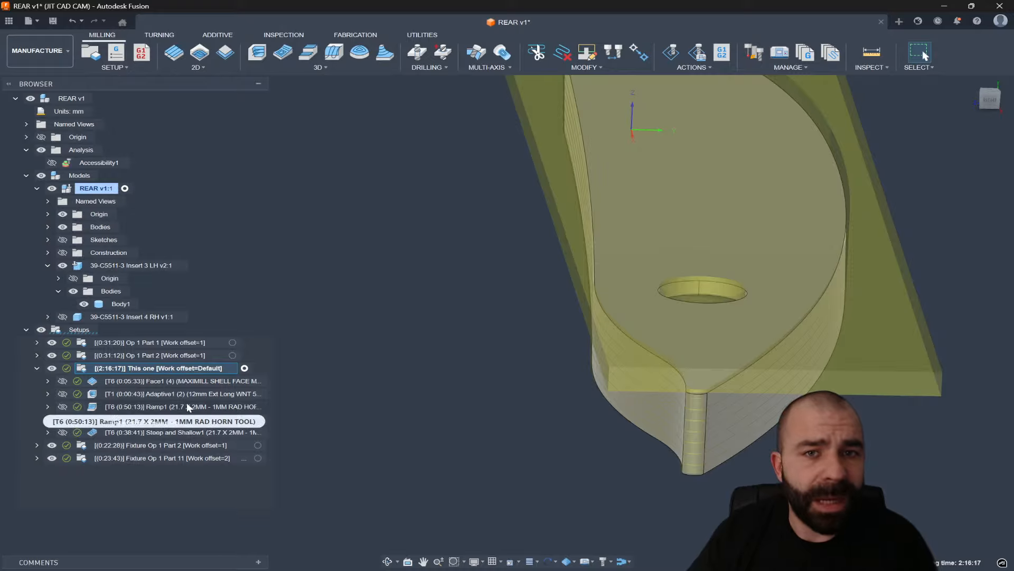
Try turning off the Model override, Contact Only and Contact Point Boundary in Ramp1's geometry settings
{"action": "double_click", "coordinate": [94, 417]}
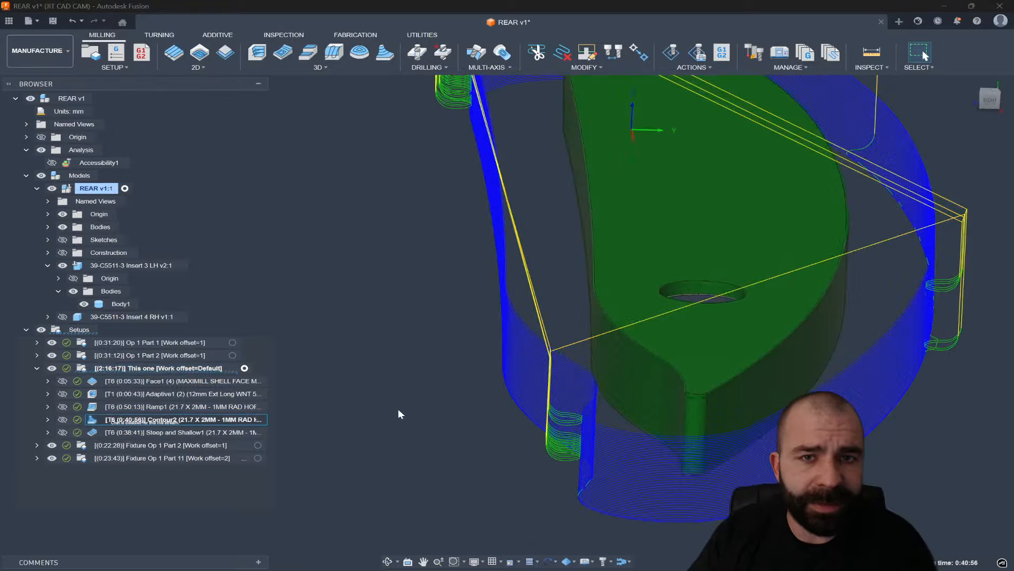
{"action": "left_click", "coordinate": [984, 464]}
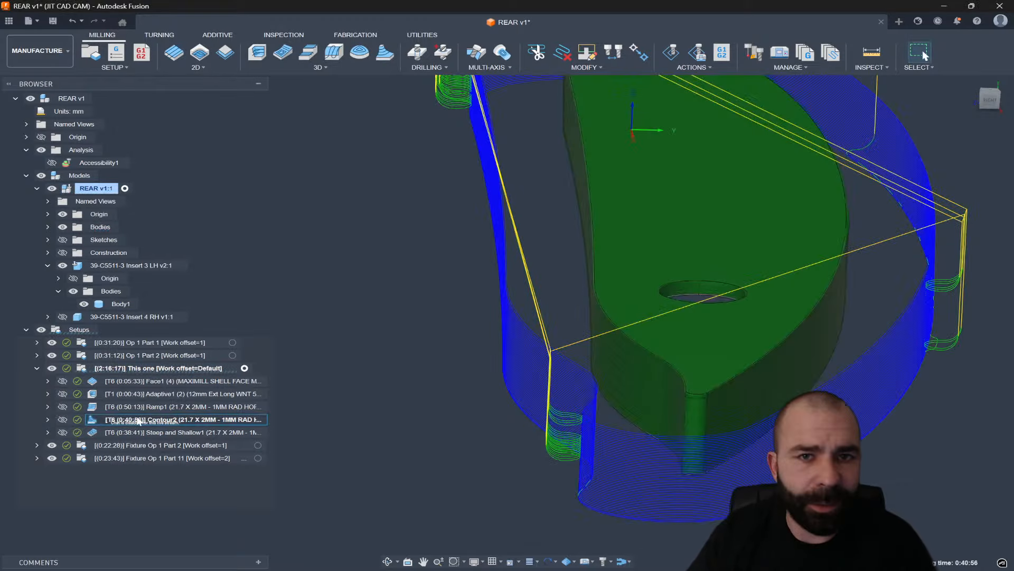
{"action": "double_click", "coordinate": [97, 409]}
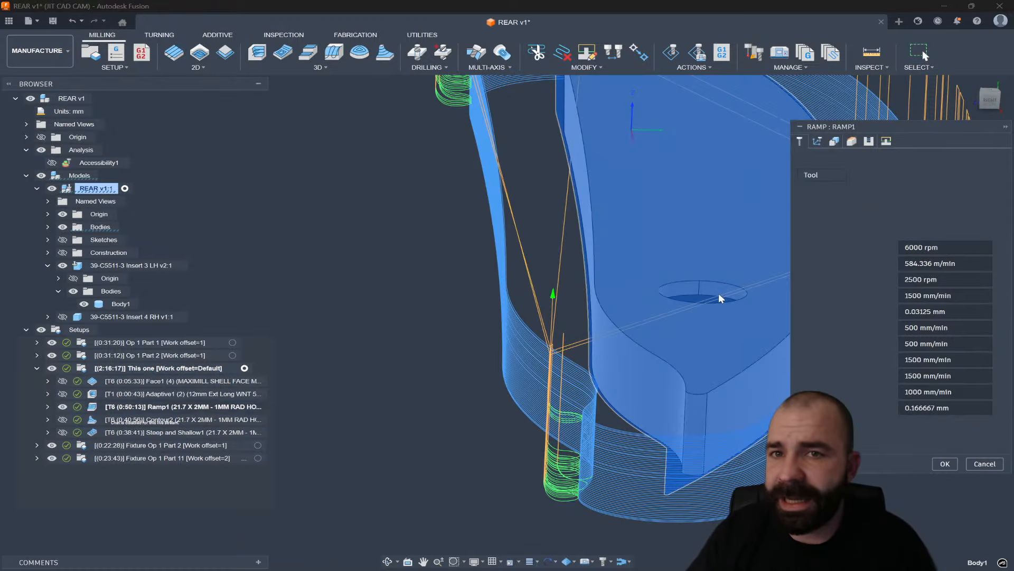
{"action": "left_click", "coordinate": [824, 144]}
{"action": "left_click", "coordinate": [835, 141]}
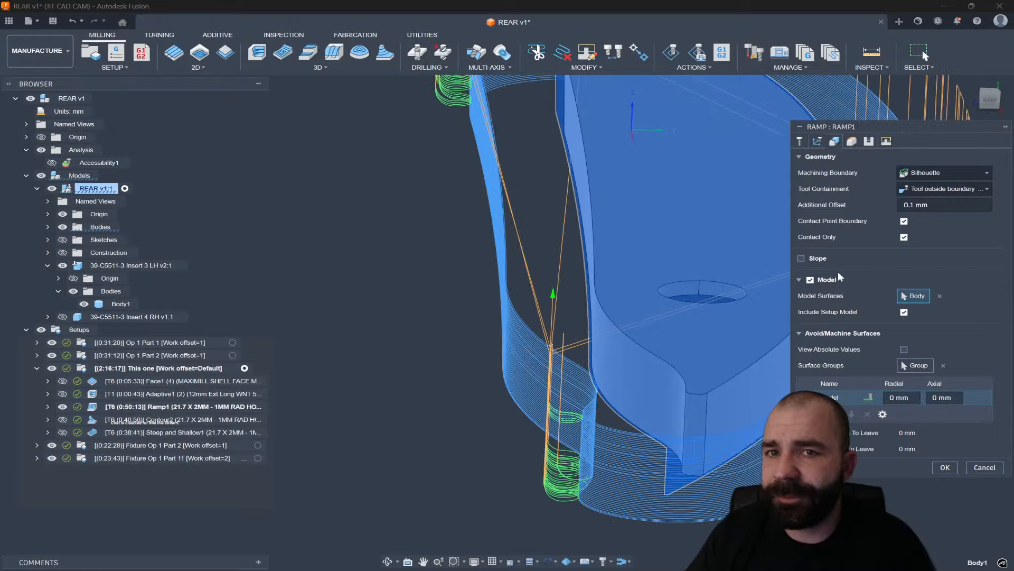
{"action": "left_click", "coordinate": [810, 281]}
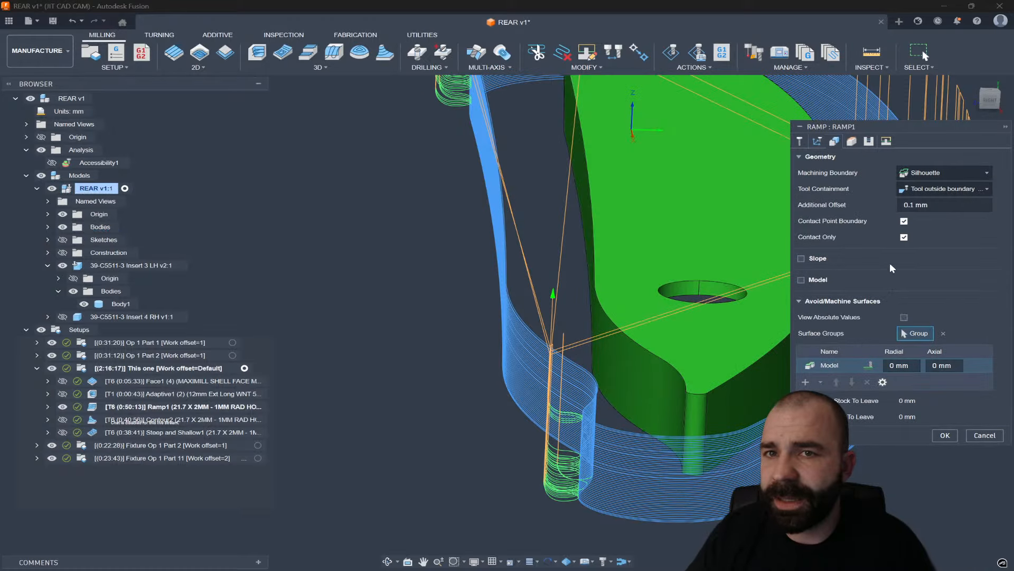
{"action": "left_click", "coordinate": [904, 237]}
{"action": "left_click", "coordinate": [903, 221]}
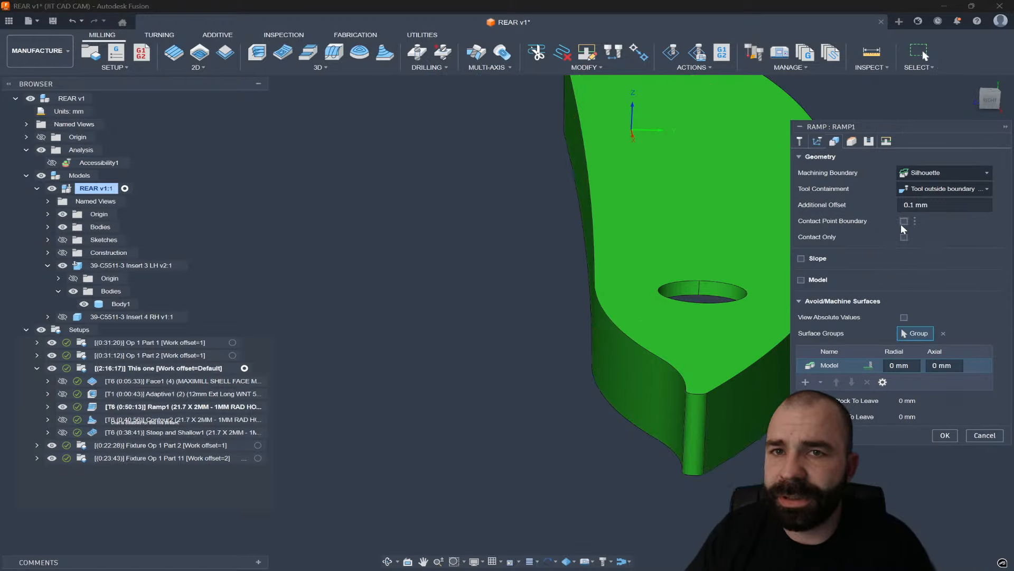
Try setting Ramp1's machining boundary to Selection without choosing any geometry, and regenerate the toolpath
{"action": "left_click", "coordinate": [933, 178]}
{"action": "left_click", "coordinate": [931, 174]}
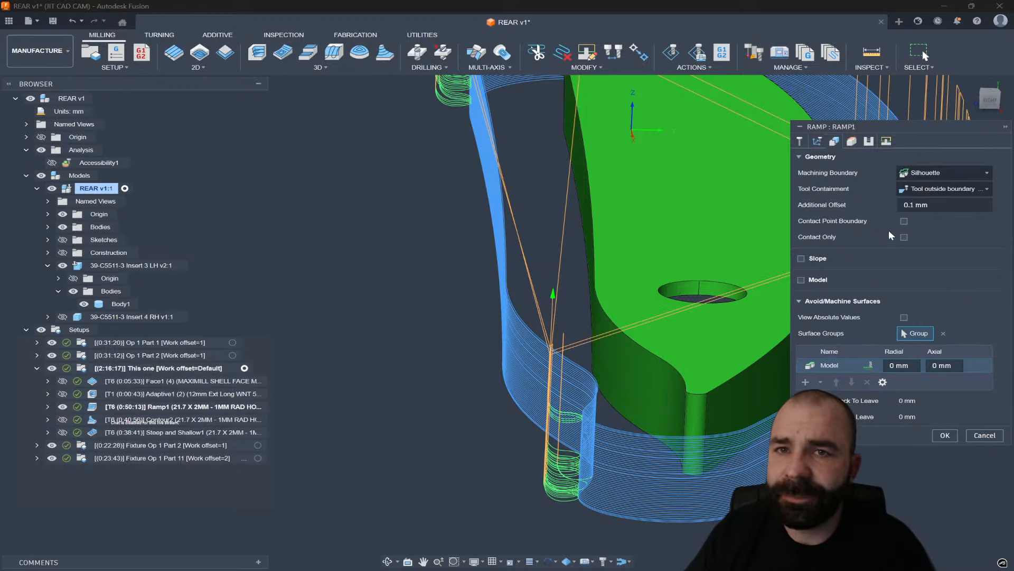
{"action": "left_click", "coordinate": [940, 172]}
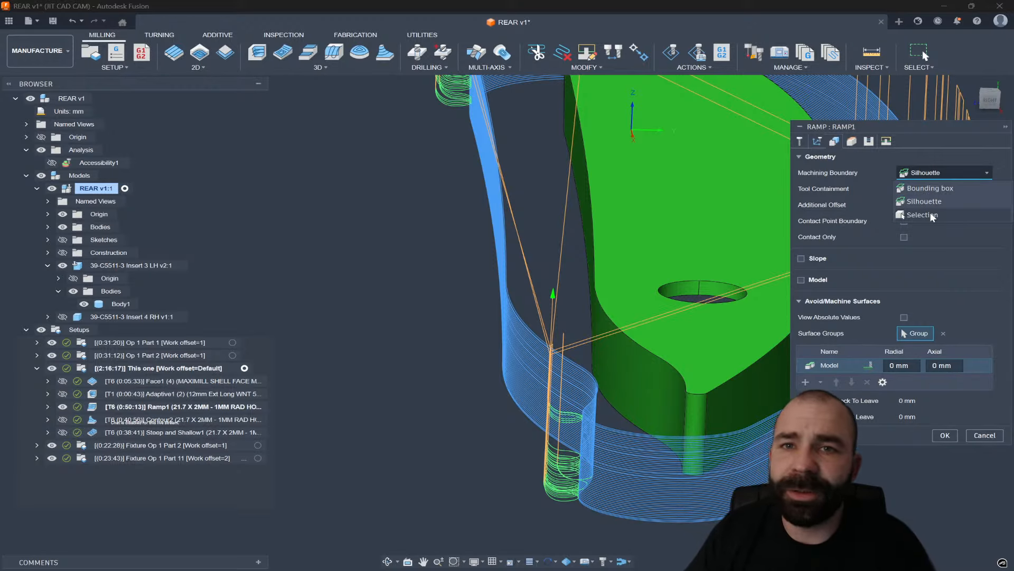
{"action": "left_click", "coordinate": [932, 216]}
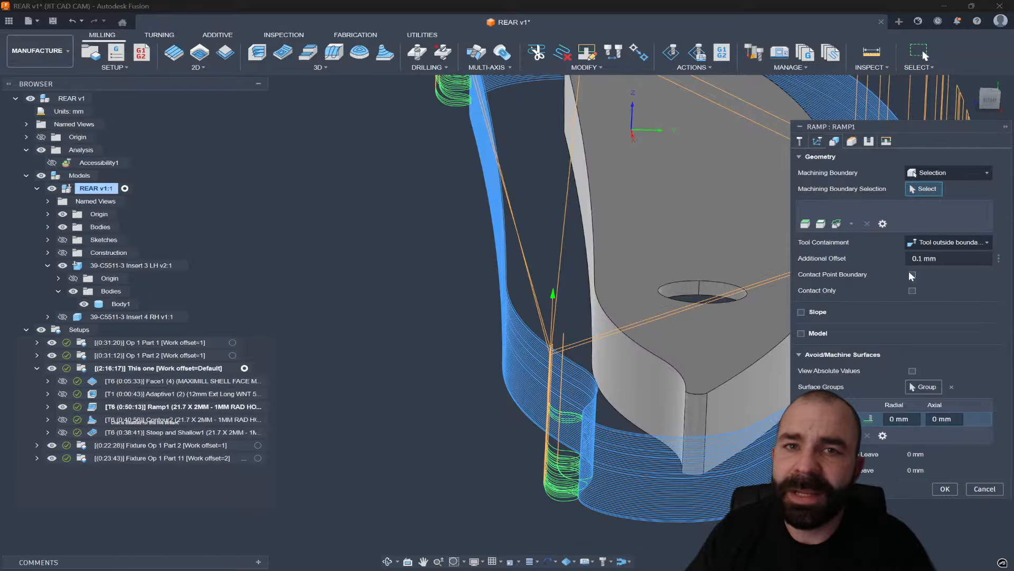
{"action": "left_click", "coordinate": [945, 489]}
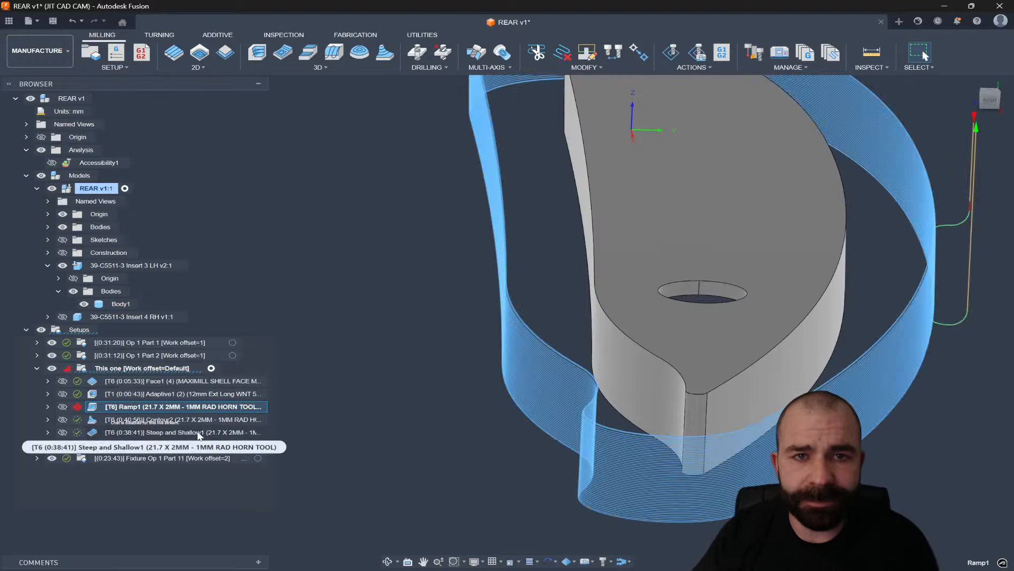
Check Ramp1's toolpath status, then try setting Contour2's machining boundary to Selection with Contact Point Boundary and Contact Only off
{"action": "mouse_move", "coordinate": [81, 410]}
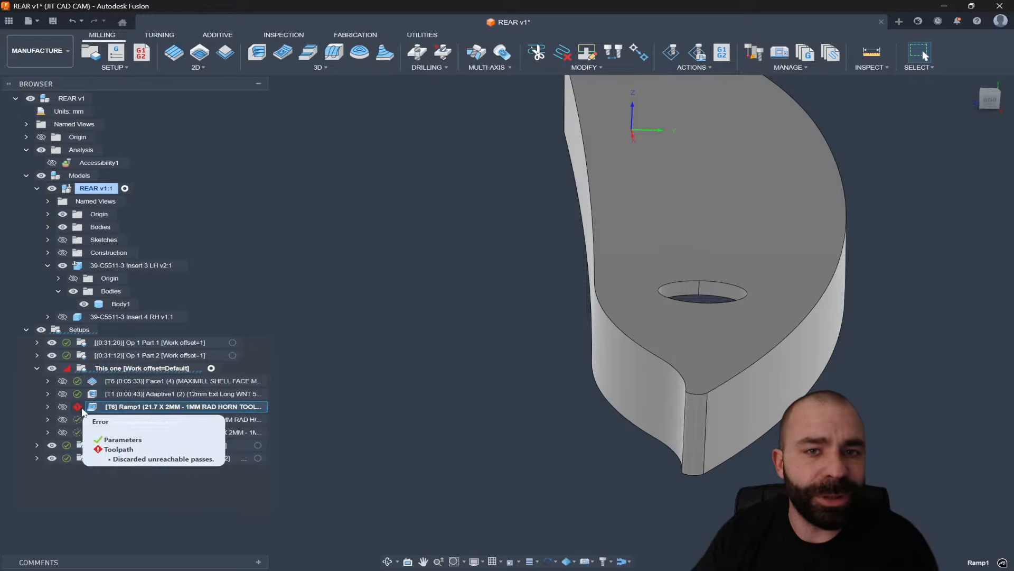
{"action": "left_click", "coordinate": [94, 423]}
{"action": "double_click", "coordinate": [94, 420]}
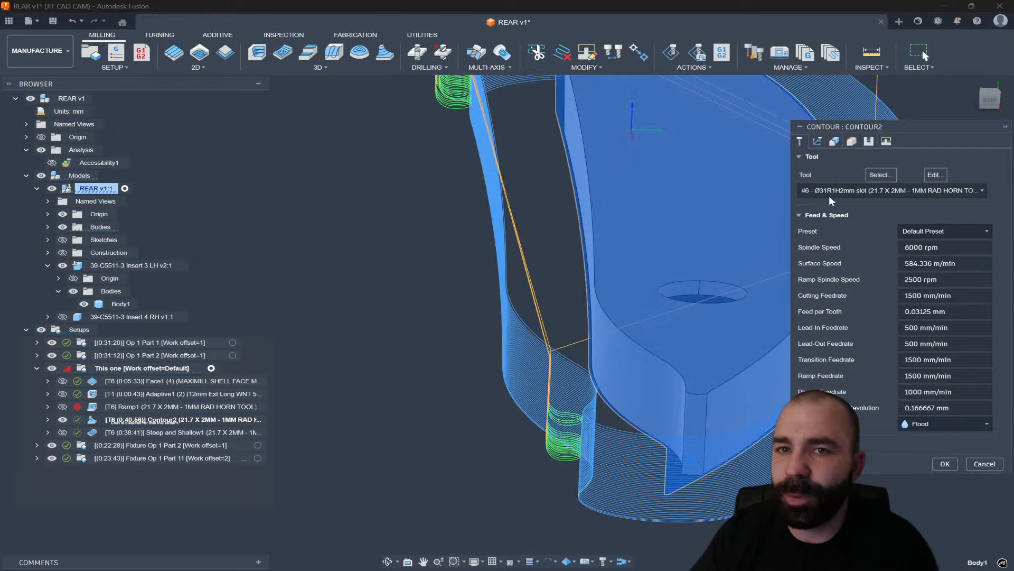
{"action": "left_click", "coordinate": [817, 141]}
{"action": "left_click", "coordinate": [943, 173]}
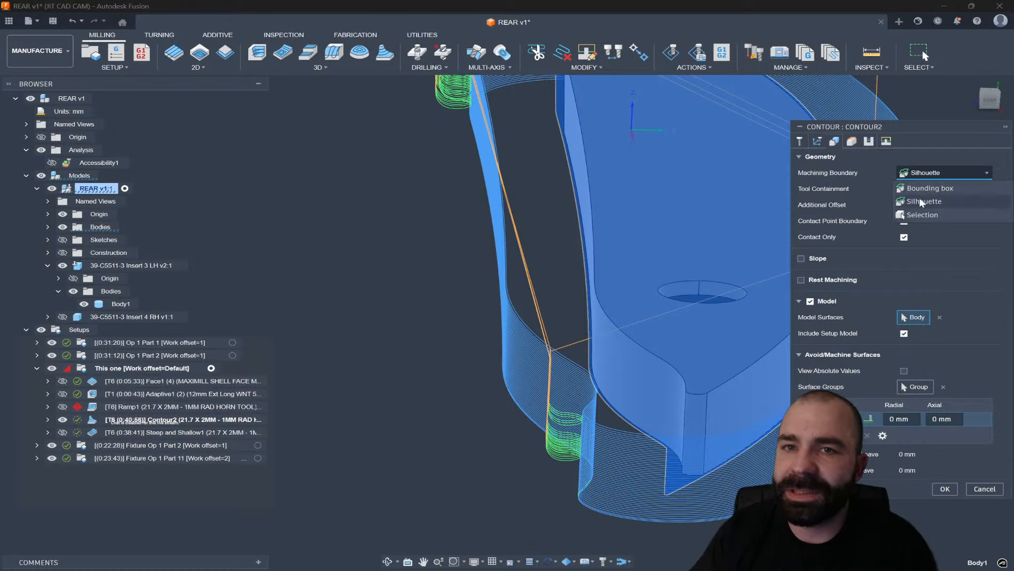
{"action": "left_click", "coordinate": [930, 214]}
{"action": "left_click", "coordinate": [912, 274]}
{"action": "left_click", "coordinate": [913, 290]}
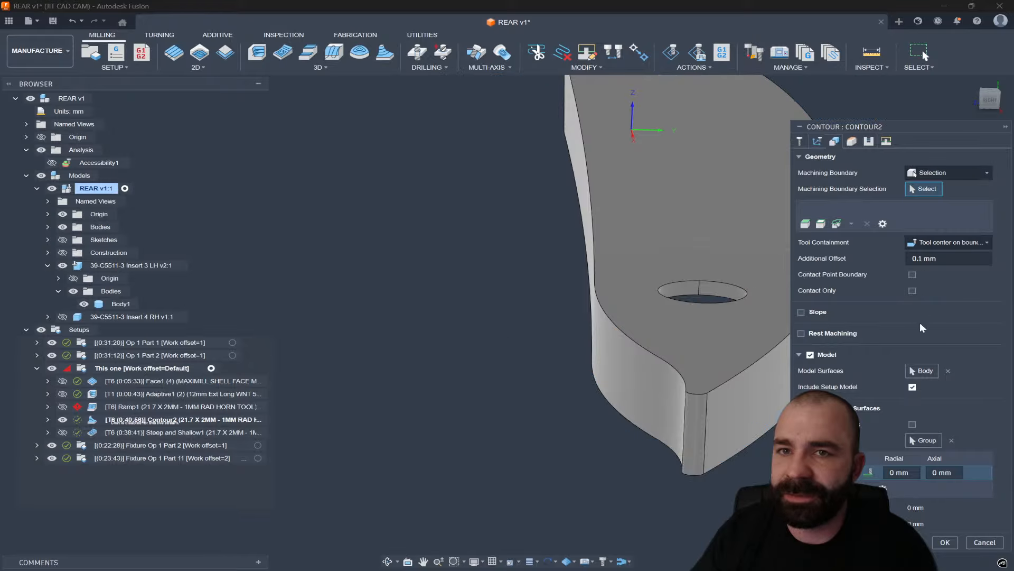
Try Contour2 with the Model override off and the tool containment set to Tool outside boundary, and regenerate it
{"action": "left_click", "coordinate": [809, 355]}
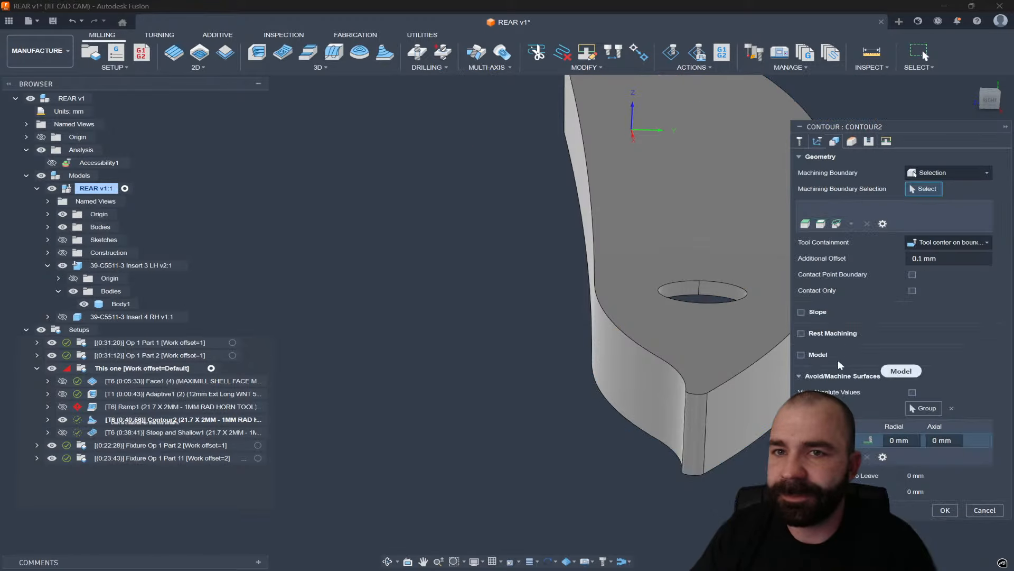
{"action": "left_click", "coordinate": [961, 242]}
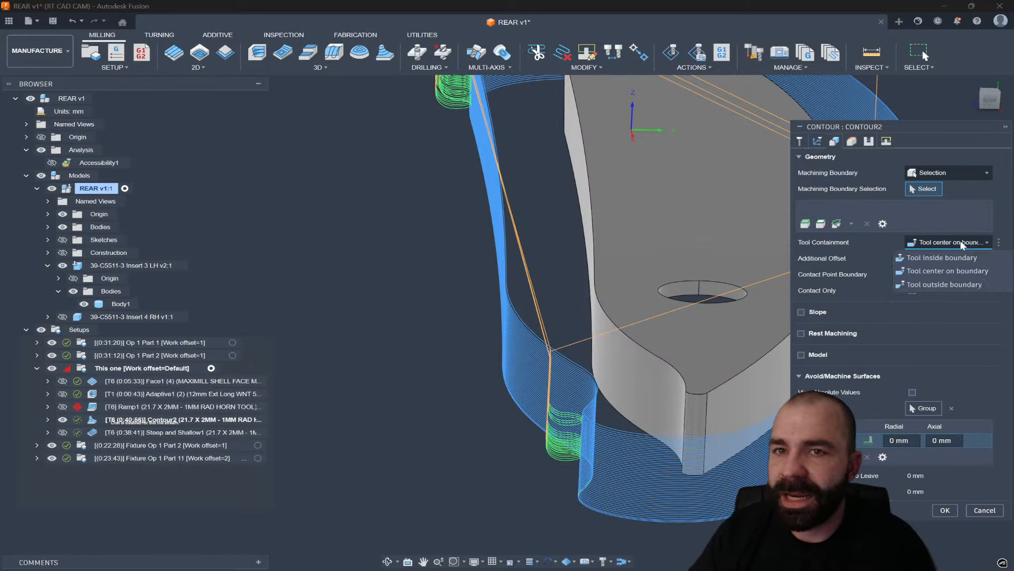
{"action": "left_click", "coordinate": [945, 285]}
{"action": "left_click", "coordinate": [944, 511]}
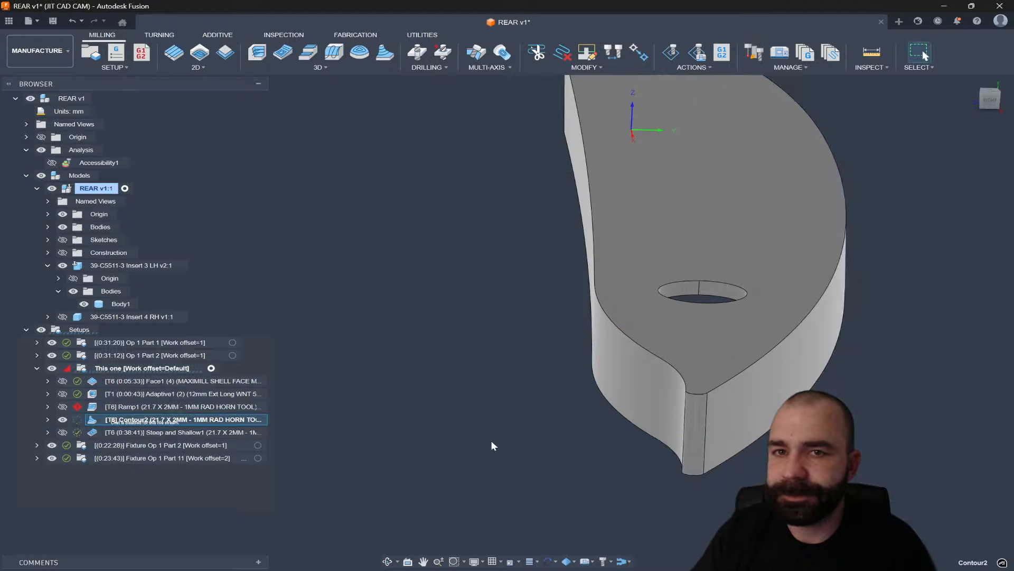
Try switching Contour2's machining boundary back to Silhouette and regenerate the toolpath
{"action": "scroll", "coordinate": [490, 439], "scroll_direction": "down", "scroll_amount": 3}
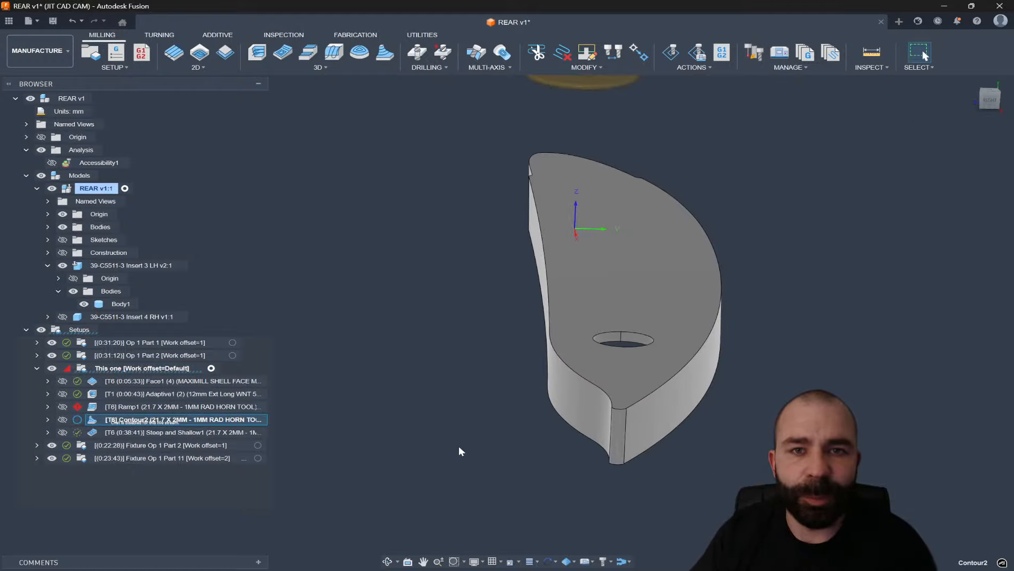
{"action": "double_click", "coordinate": [92, 420]}
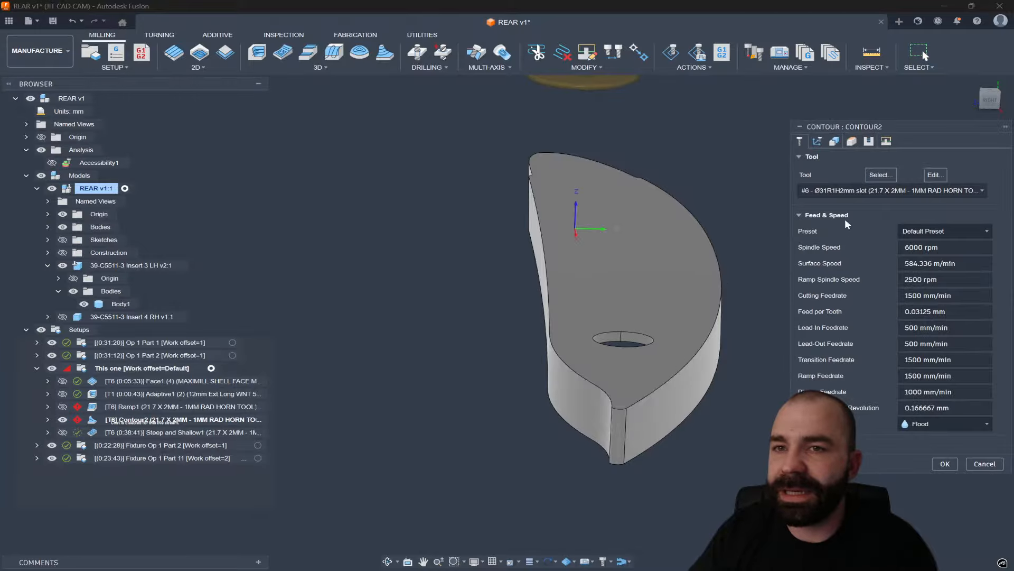
{"action": "left_click", "coordinate": [817, 141]}
{"action": "left_click", "coordinate": [923, 174]}
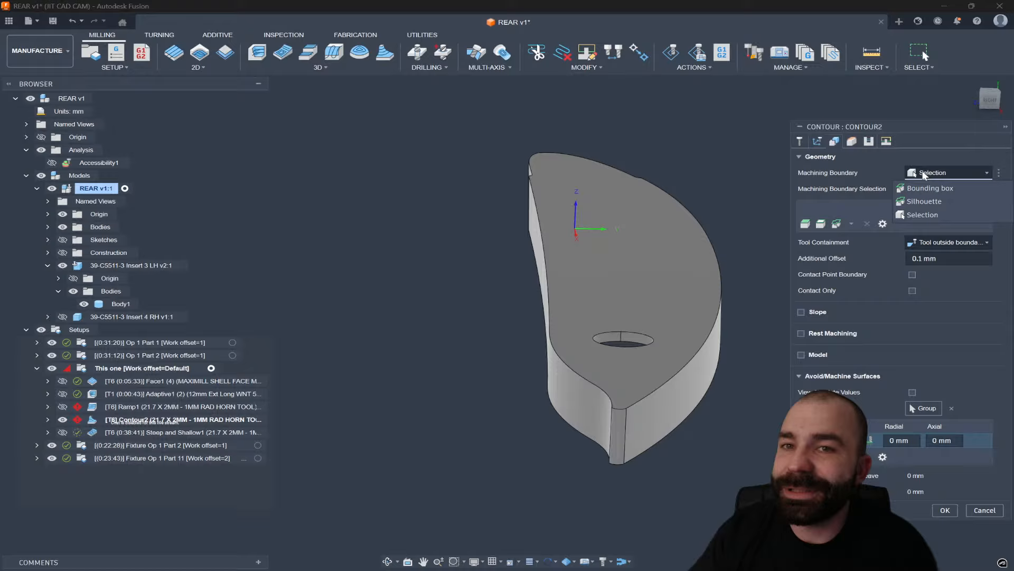
{"action": "left_click", "coordinate": [924, 201]}
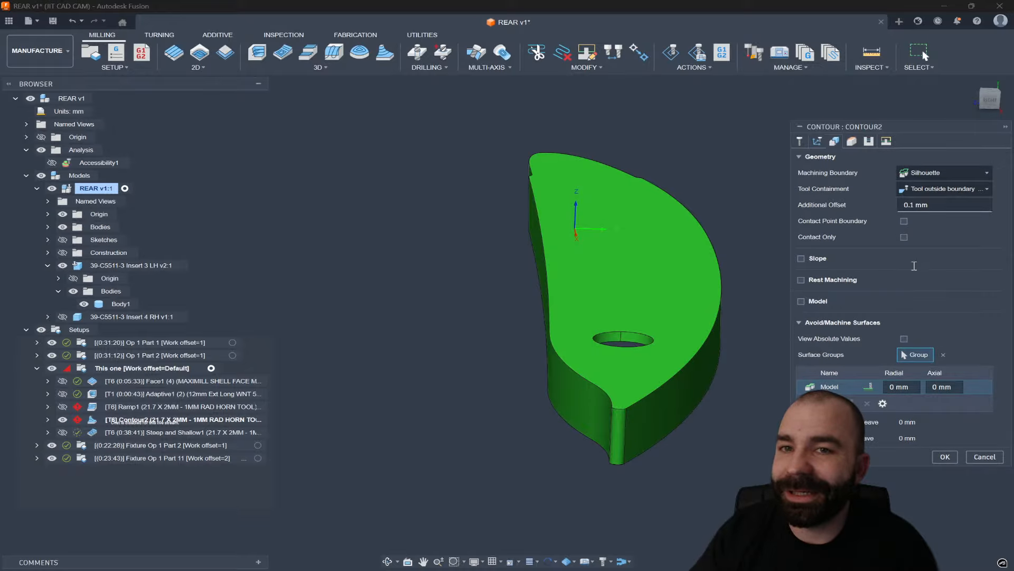
{"action": "left_click", "coordinate": [945, 456]}
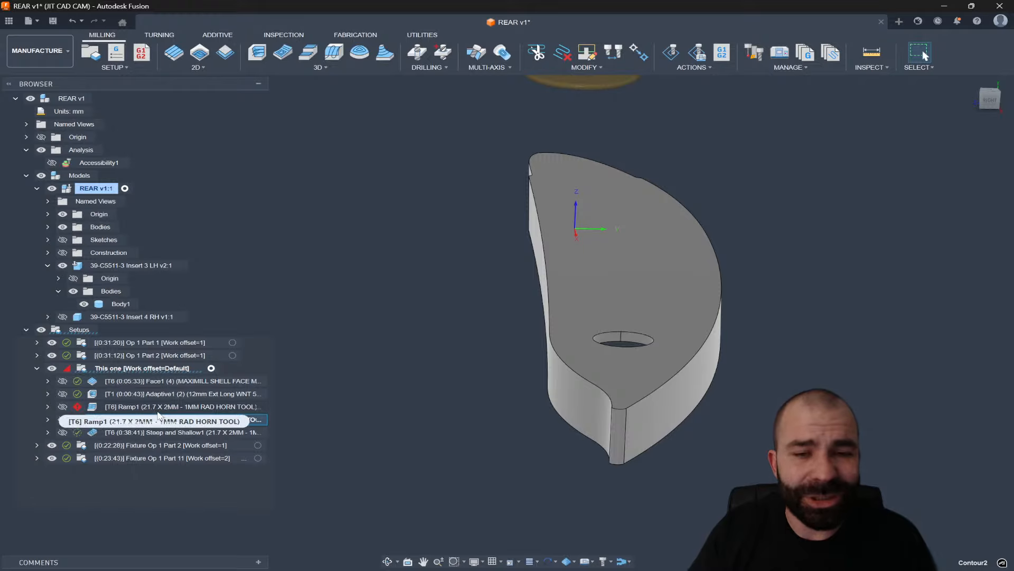
Try turning on Contact Only in Contour2's geometry settings and regenerate the toolpath
{"action": "double_click", "coordinate": [98, 419]}
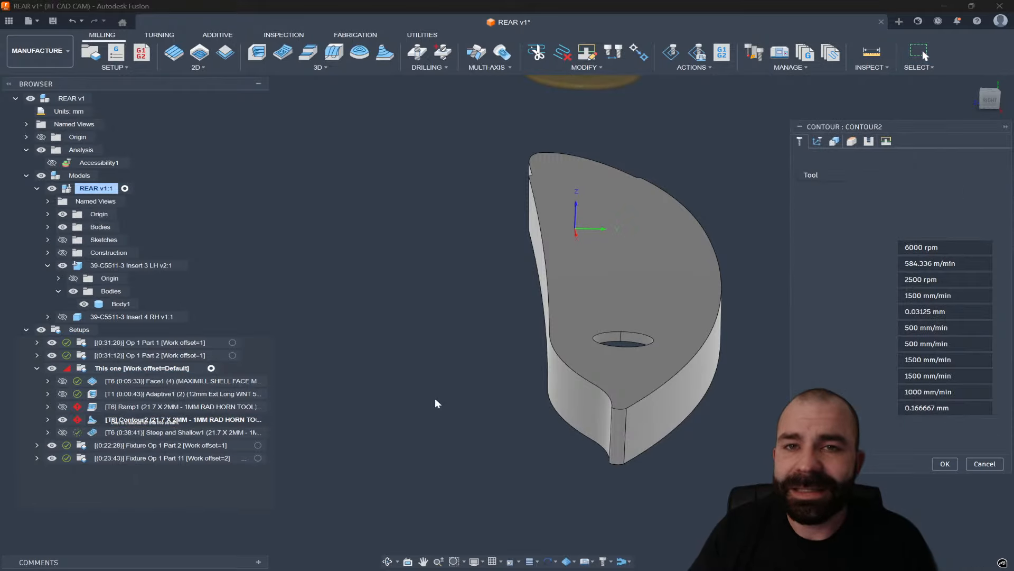
{"action": "left_click", "coordinate": [834, 141]}
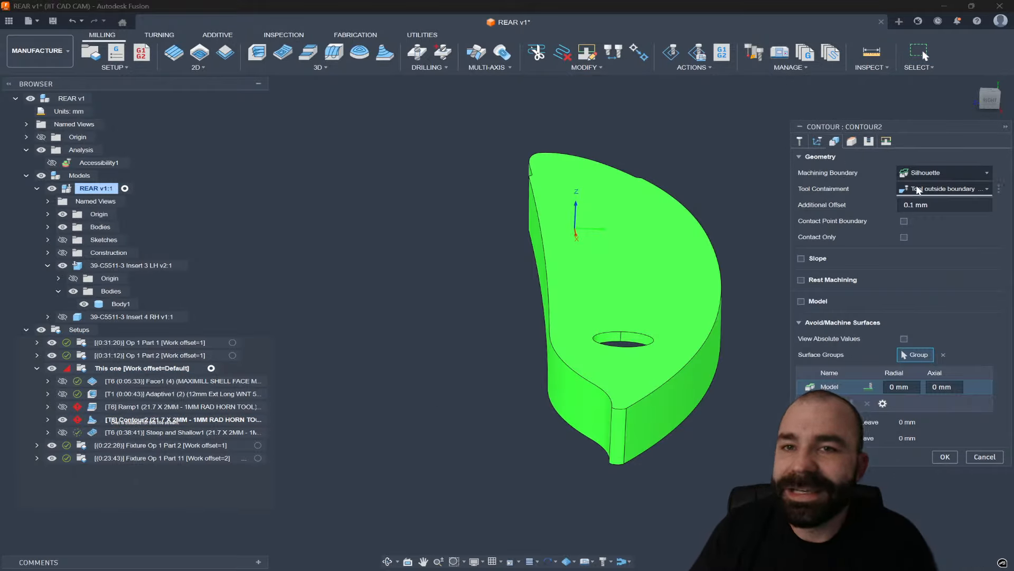
{"action": "left_click", "coordinate": [904, 237]}
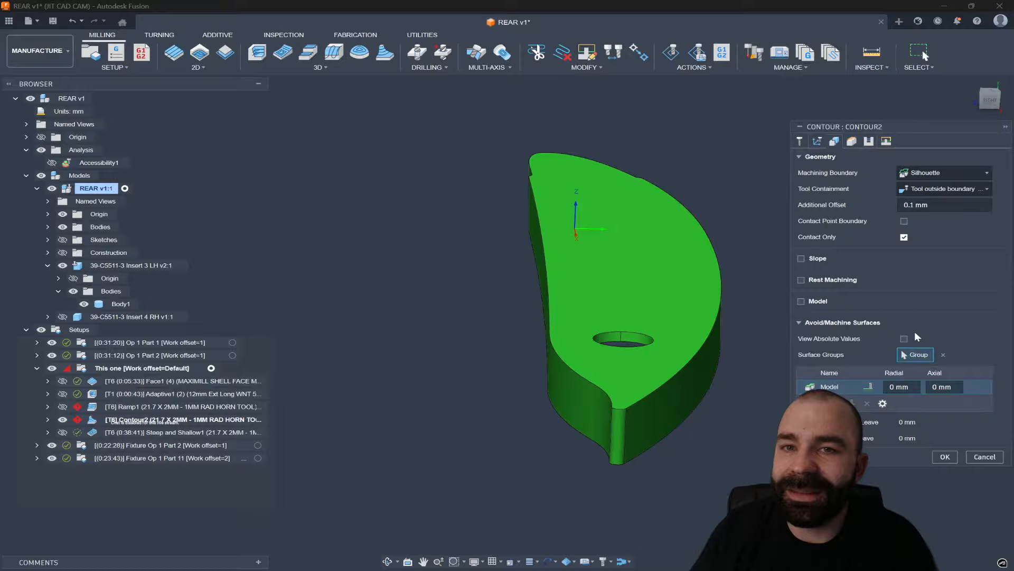
{"action": "left_click", "coordinate": [944, 457]}
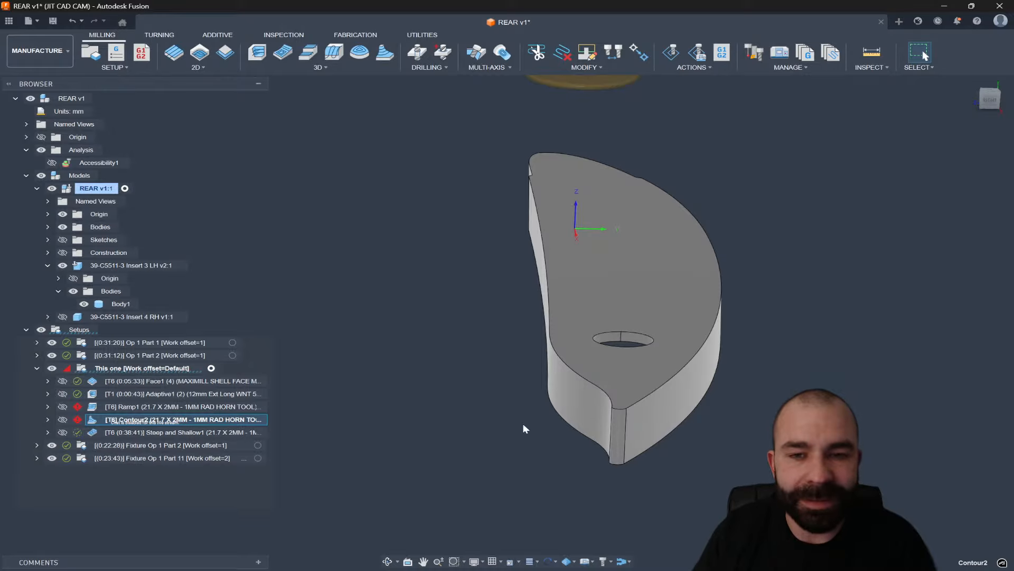
Delete the Ramp1 and Contour2 operations and create a new 3D Contour operation with its default settings
{"action": "left_click", "coordinate": [202, 412], "text": "ctrl"}
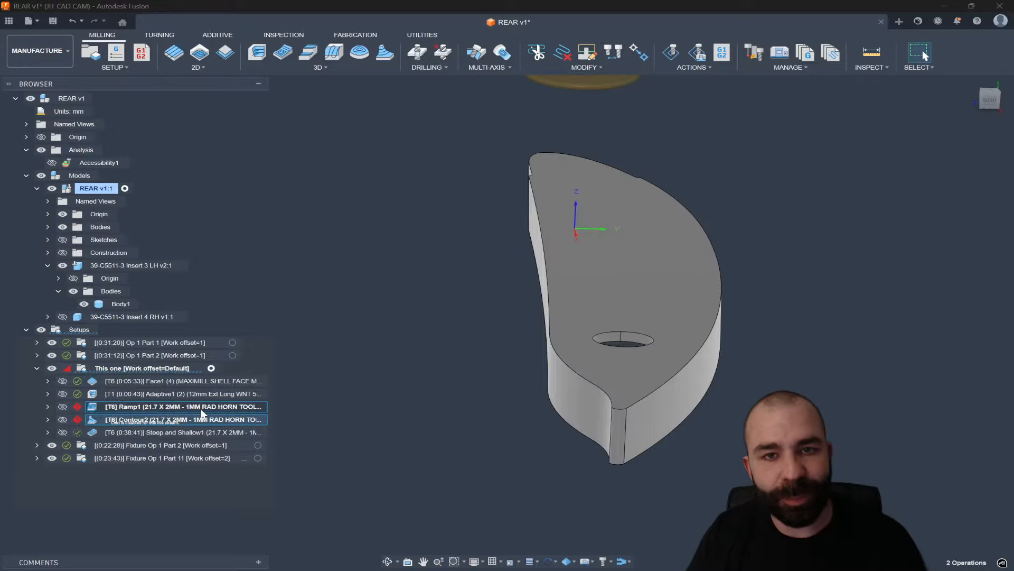
{"action": "key", "text": "Delete"}
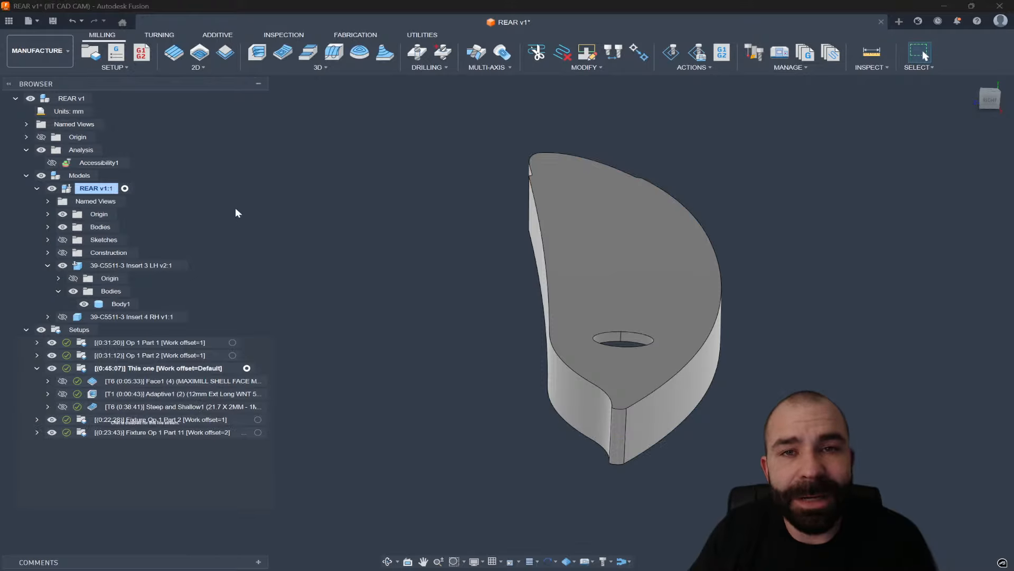
{"action": "left_click", "coordinate": [305, 66]}
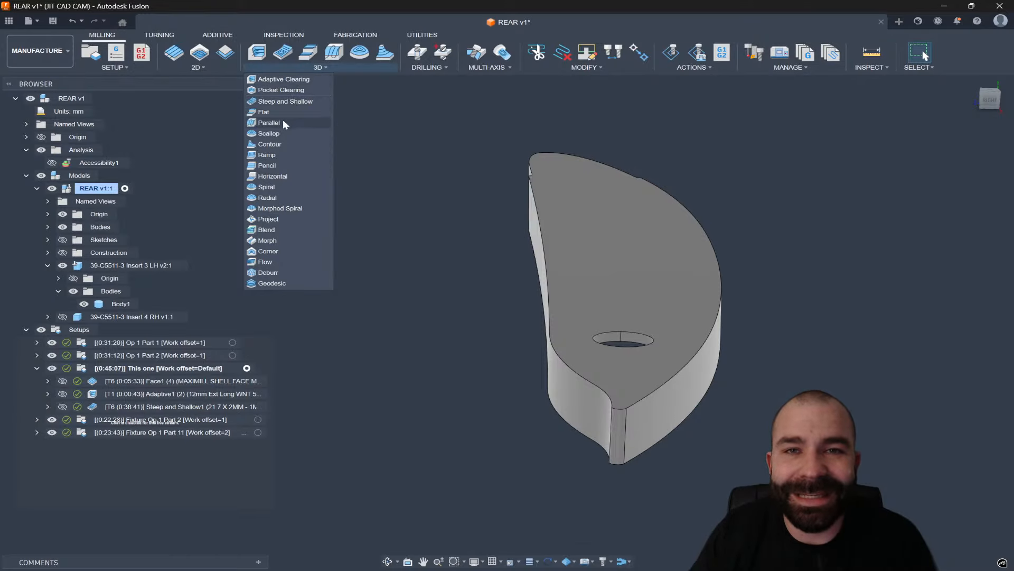
{"action": "left_click", "coordinate": [282, 141]}
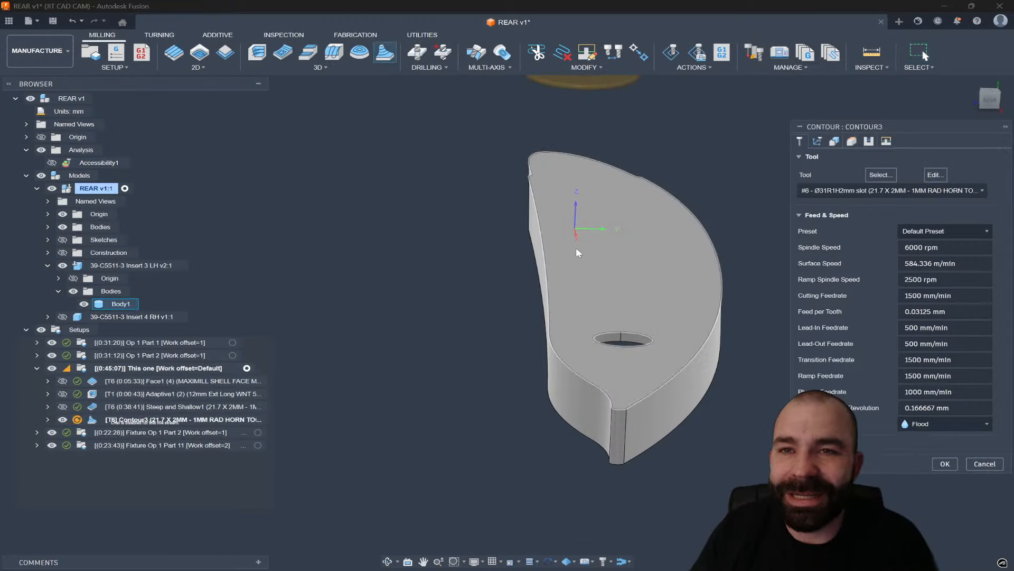
{"action": "left_click", "coordinate": [943, 466]}
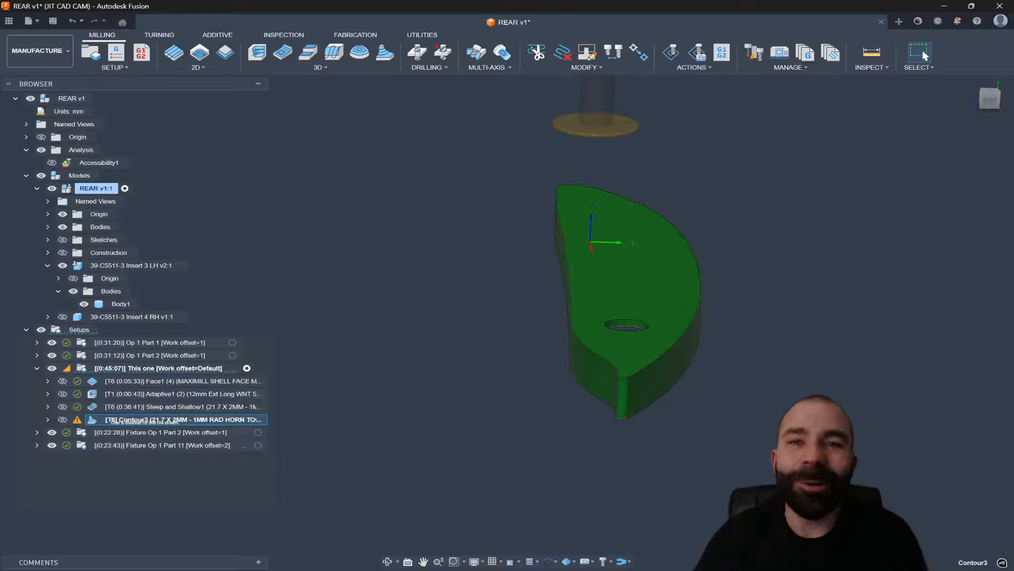
Try setting Contour3's tool containment to Tool outside boundary, regenerate it and check its toolpath status
{"action": "double_click", "coordinate": [78, 421]}
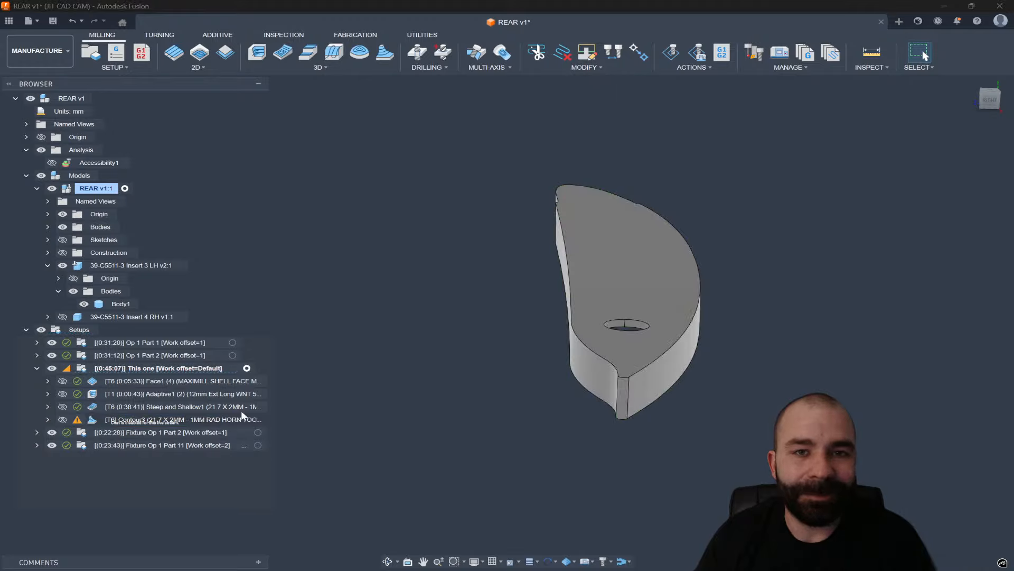
{"action": "left_click", "coordinate": [834, 141]}
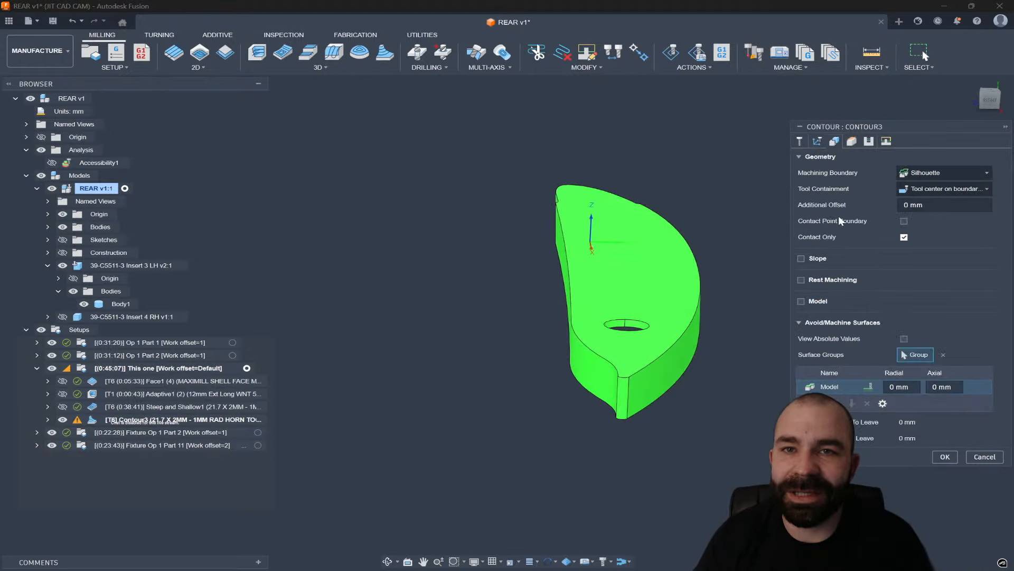
{"action": "left_click", "coordinate": [911, 190]}
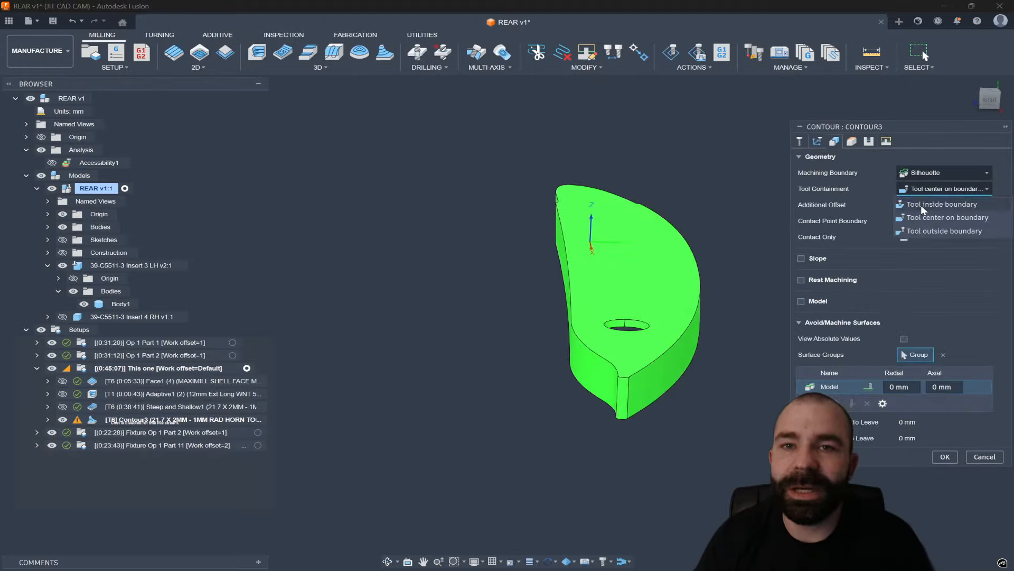
{"action": "left_click", "coordinate": [926, 231]}
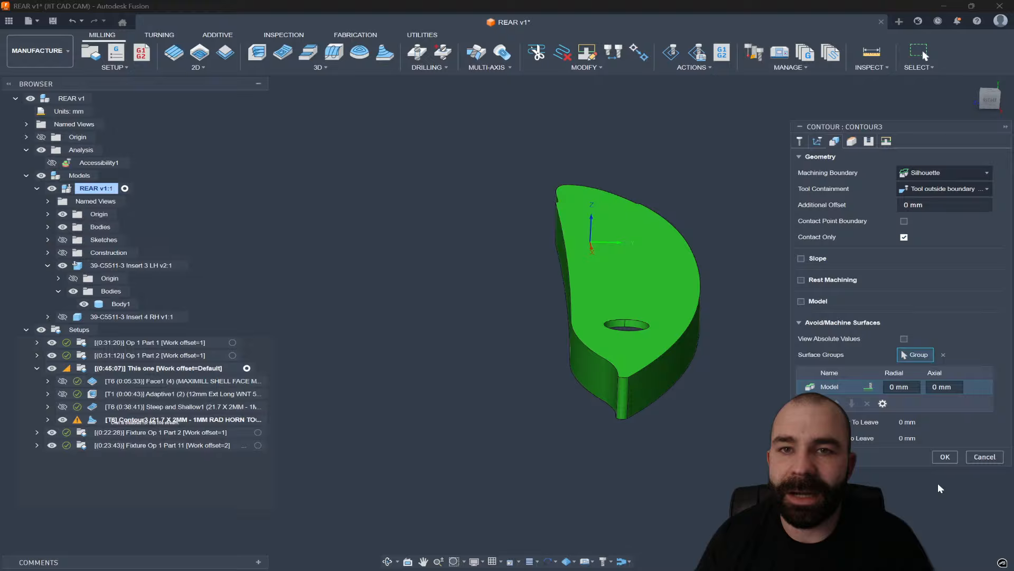
{"action": "left_click", "coordinate": [945, 457]}
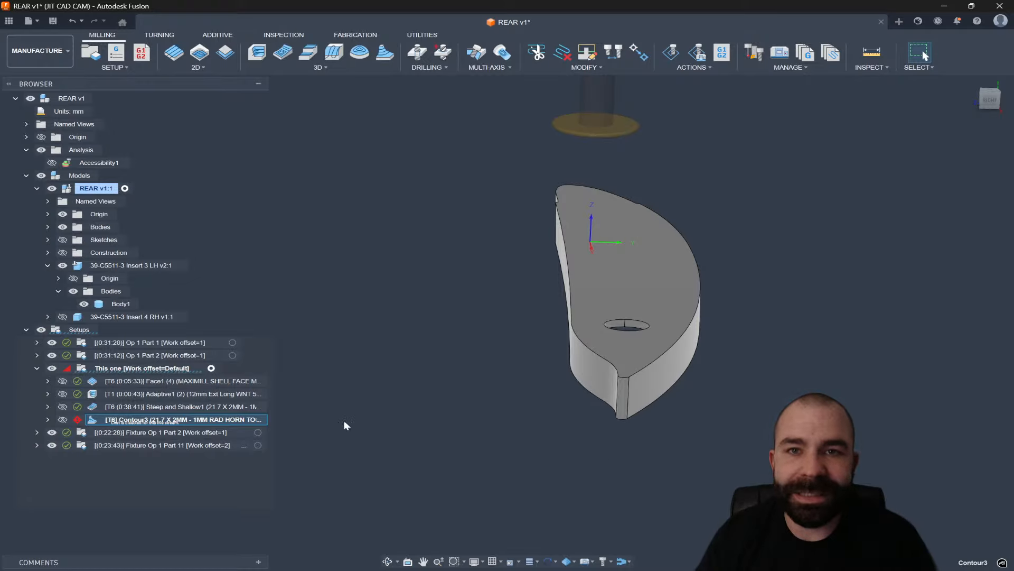
{"action": "mouse_move", "coordinate": [76, 423]}
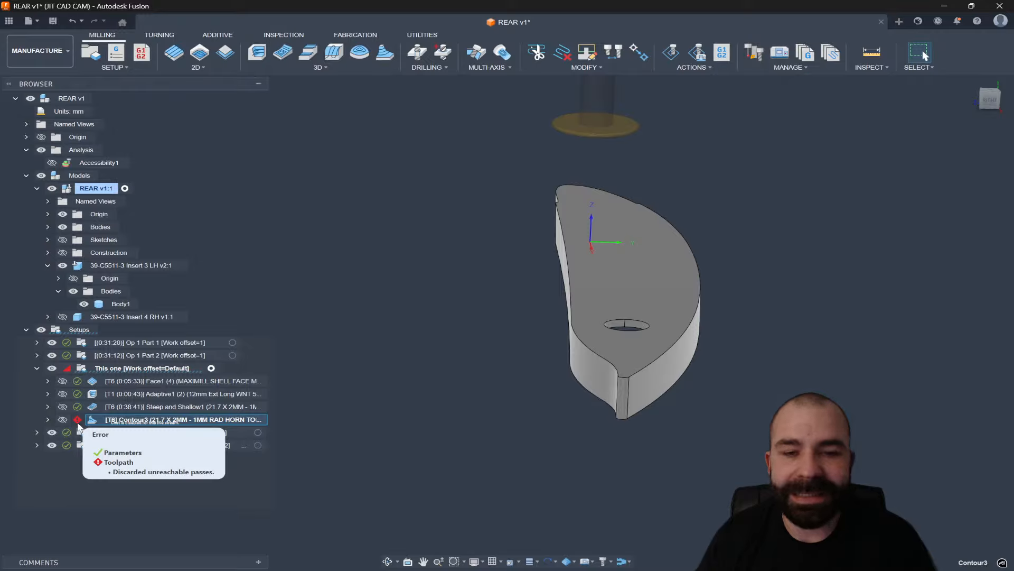
Try Contour3 with Contact Point Boundary on and Contact Only off, and regenerate the toolpath
{"action": "double_click", "coordinate": [93, 420]}
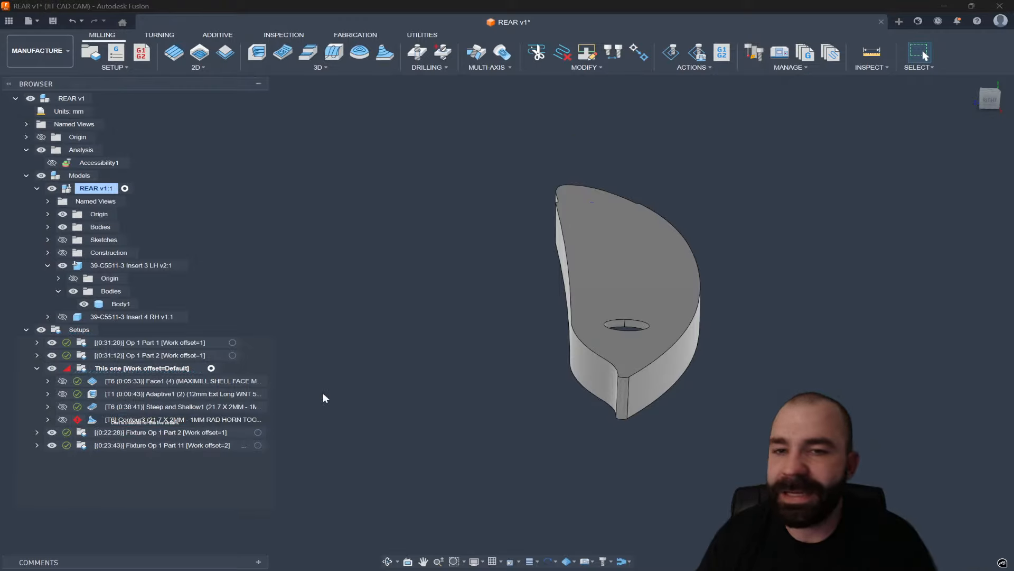
{"action": "left_click", "coordinate": [840, 143]}
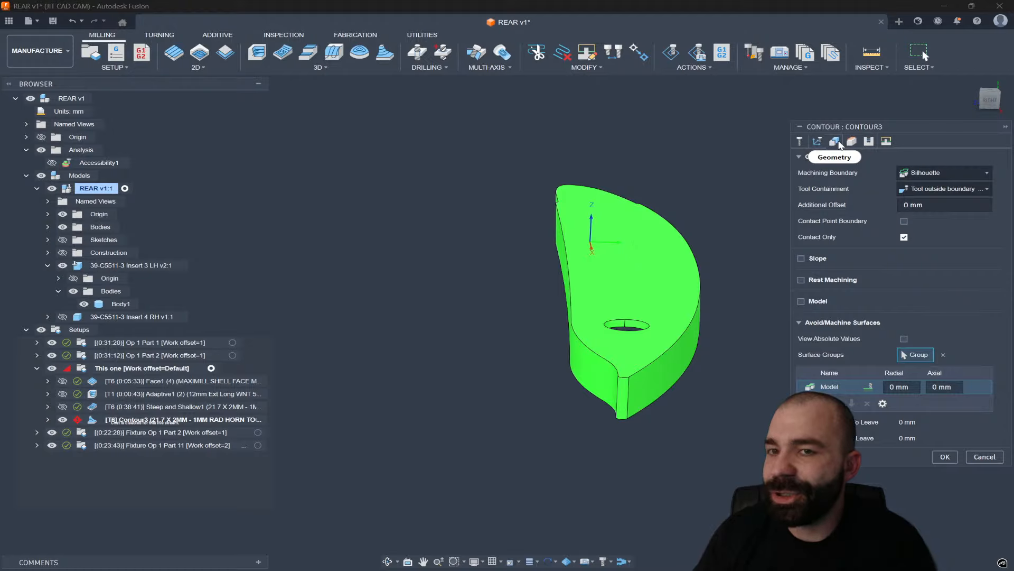
{"action": "left_click", "coordinate": [922, 189]}
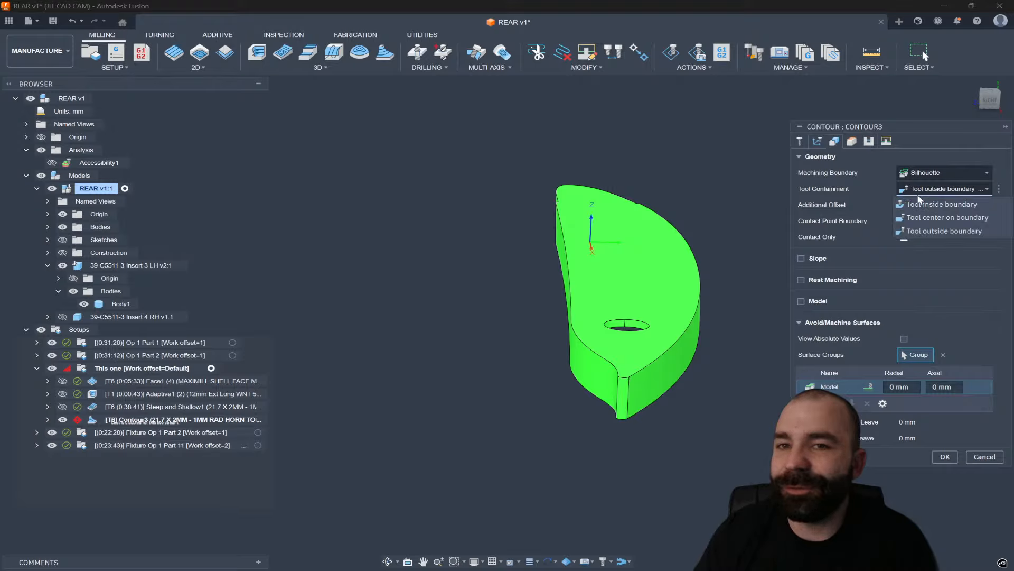
{"action": "left_click", "coordinate": [881, 214]}
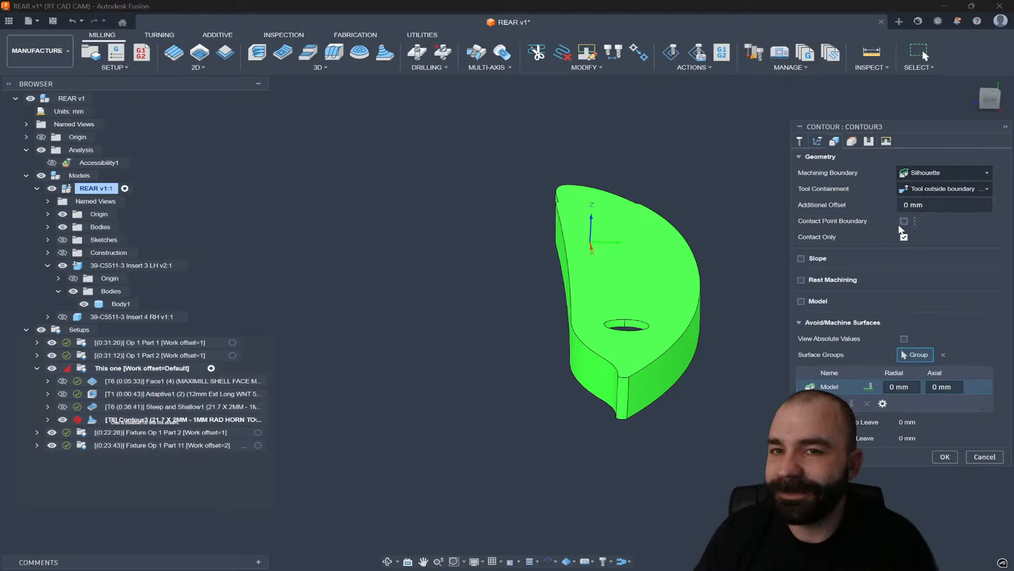
{"action": "left_click", "coordinate": [903, 221]}
{"action": "left_click", "coordinate": [943, 457]}
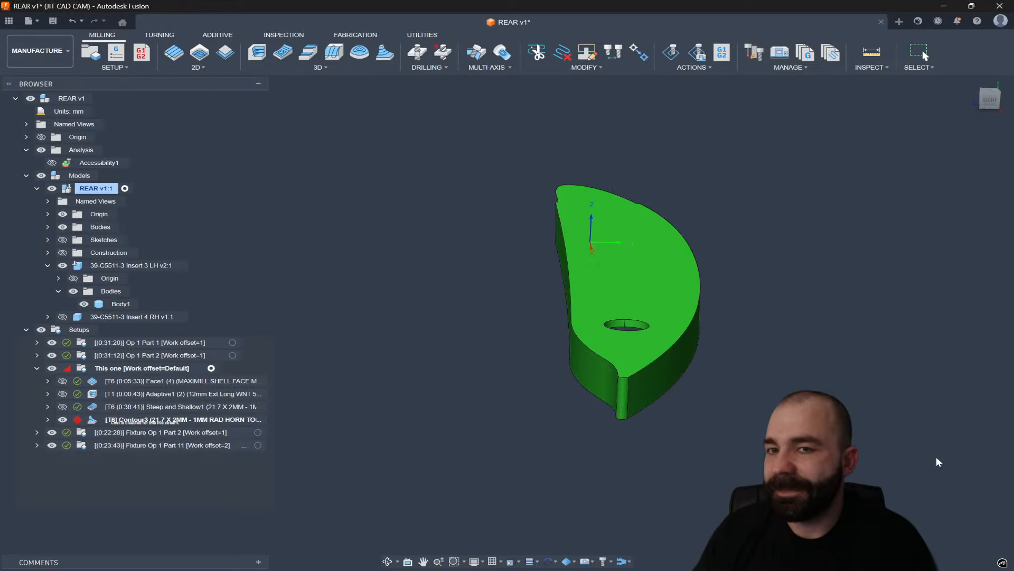
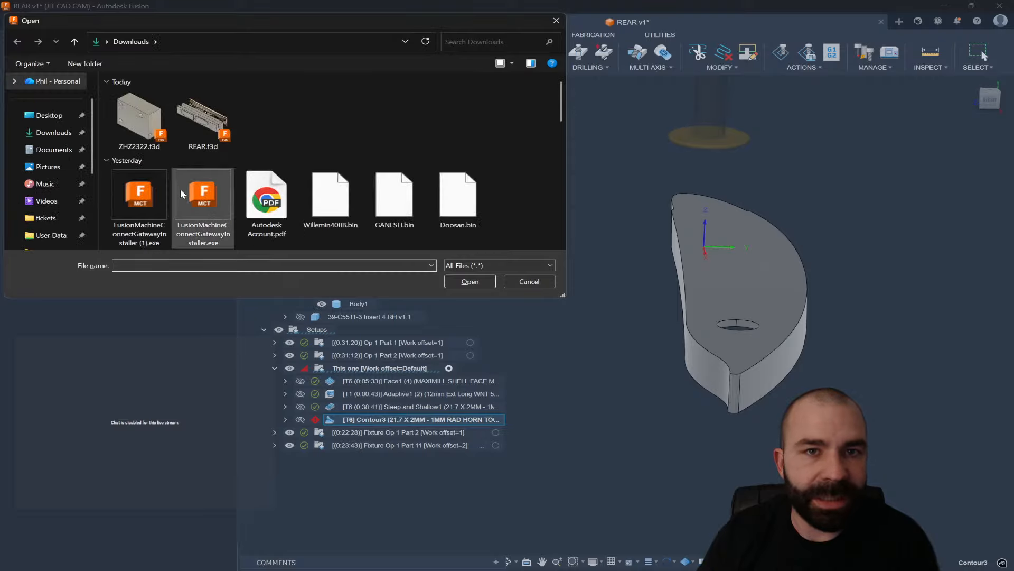
Choose ZHZ2322.f3d from the Downloads folder for upload to the project
{"action": "left_click", "coordinate": [139, 120]}
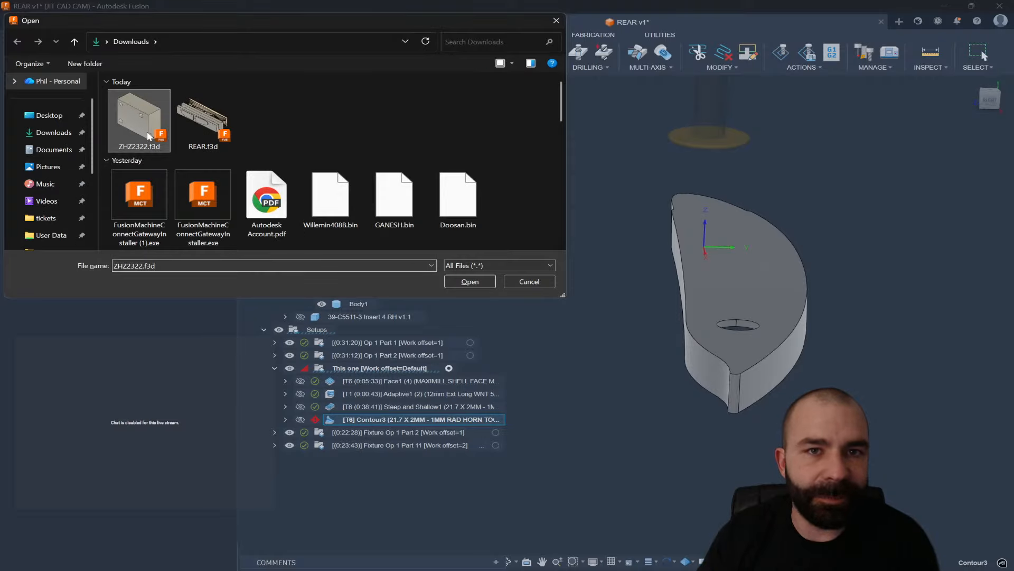
{"action": "left_click", "coordinate": [470, 281]}
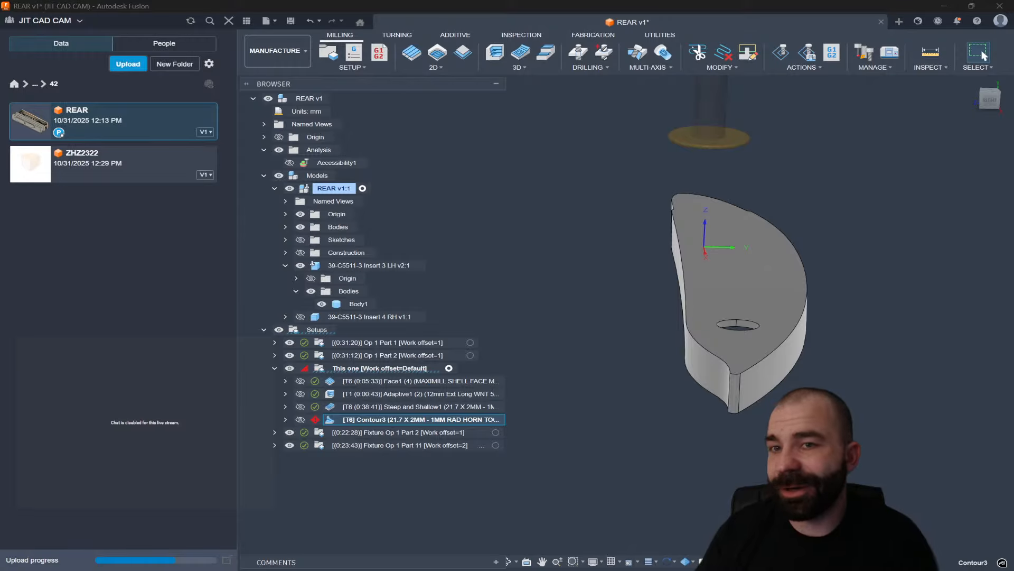
Try changing Contour3's machining boundary to Bounding box and regenerate the toolpath
{"action": "left_click", "coordinate": [370, 406]}
{"action": "double_click", "coordinate": [331, 419]}
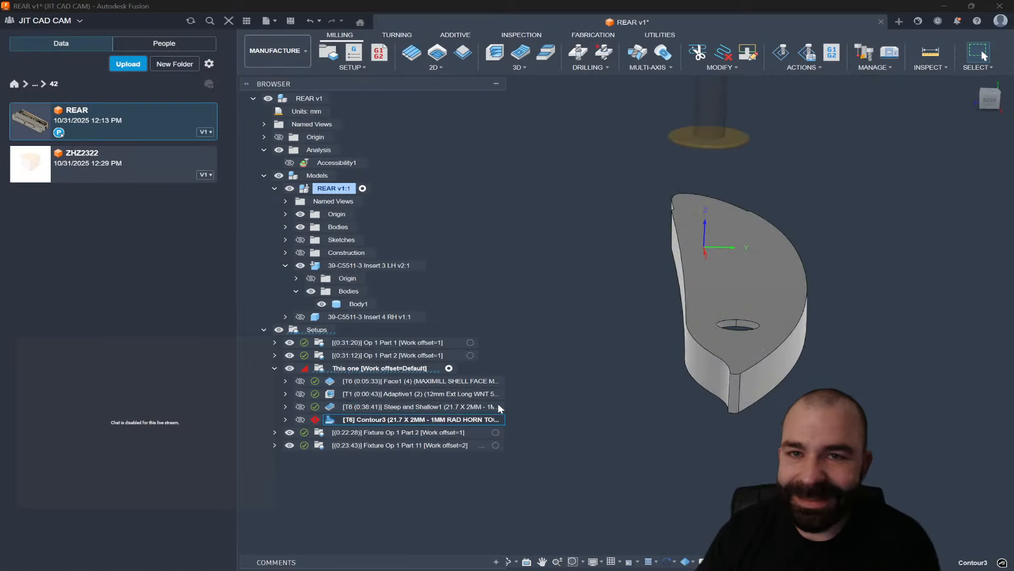
{"action": "left_click", "coordinate": [817, 141]}
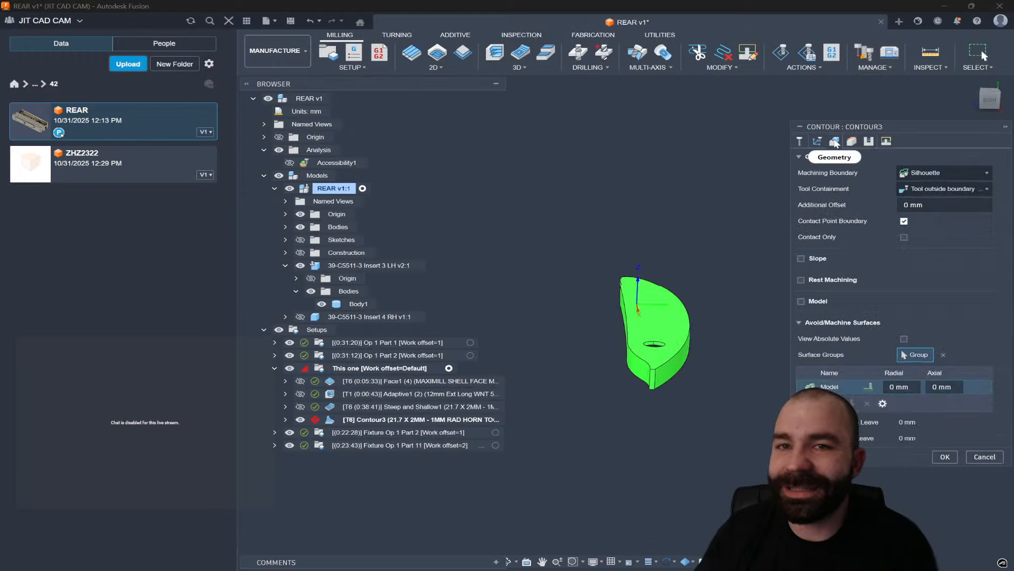
{"action": "left_click", "coordinate": [944, 173]}
{"action": "left_click", "coordinate": [930, 189]}
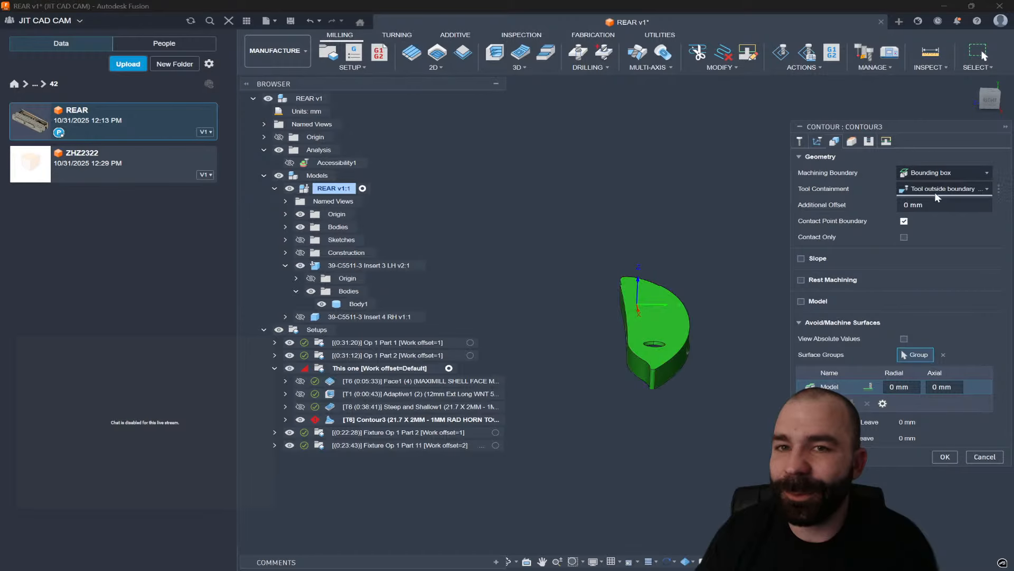
{"action": "left_click", "coordinate": [945, 457]}
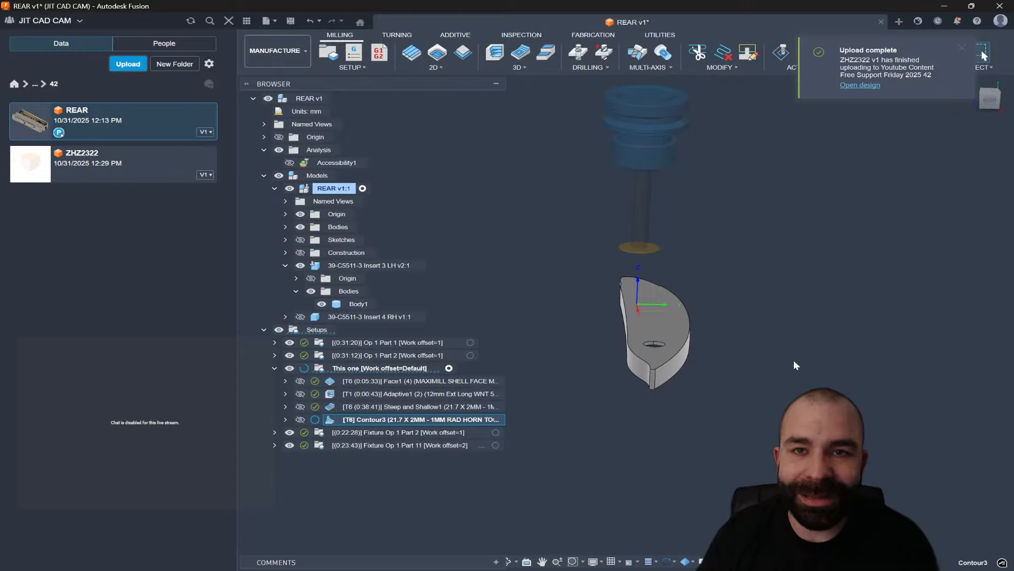
Set Contour3's machining boundary to Silhouette with Tool center on boundary and a 1 mm additional offset, and regenerate it
{"action": "double_click", "coordinate": [329, 420]}
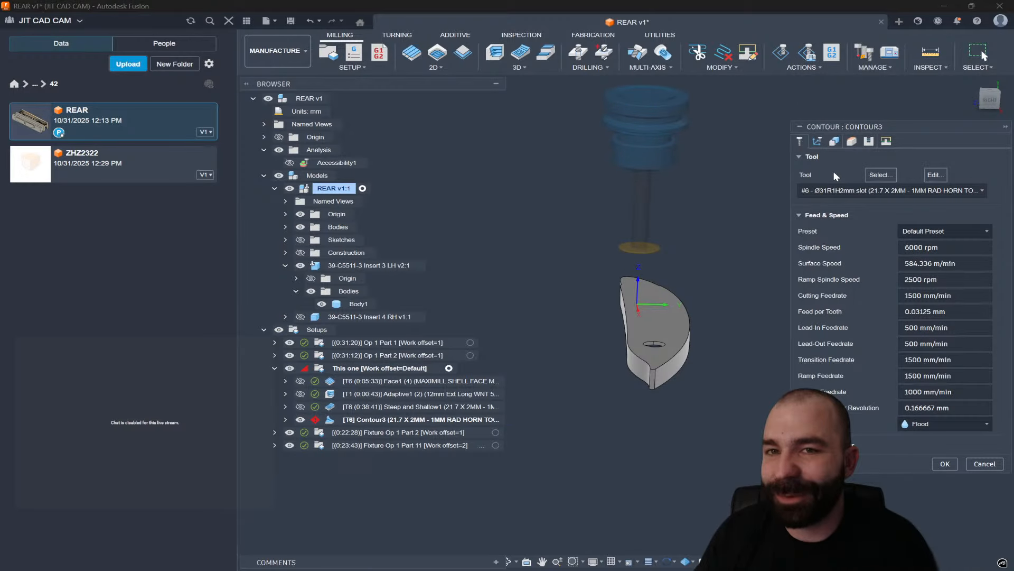
{"action": "left_click", "coordinate": [834, 141]}
{"action": "left_click", "coordinate": [943, 172]}
{"action": "left_click", "coordinate": [935, 202]}
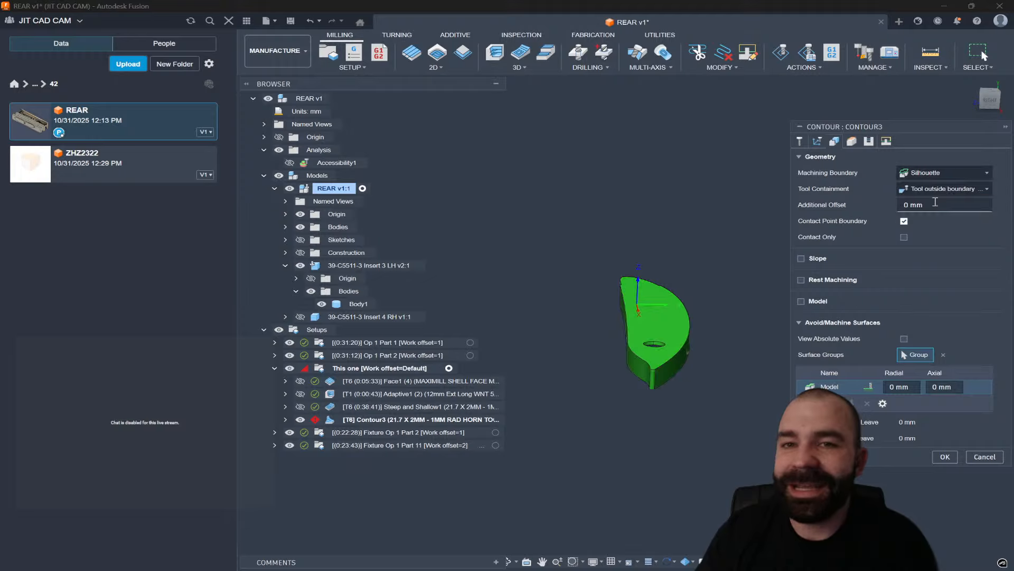
{"action": "left_click", "coordinate": [932, 189]}
{"action": "left_click", "coordinate": [934, 217]}
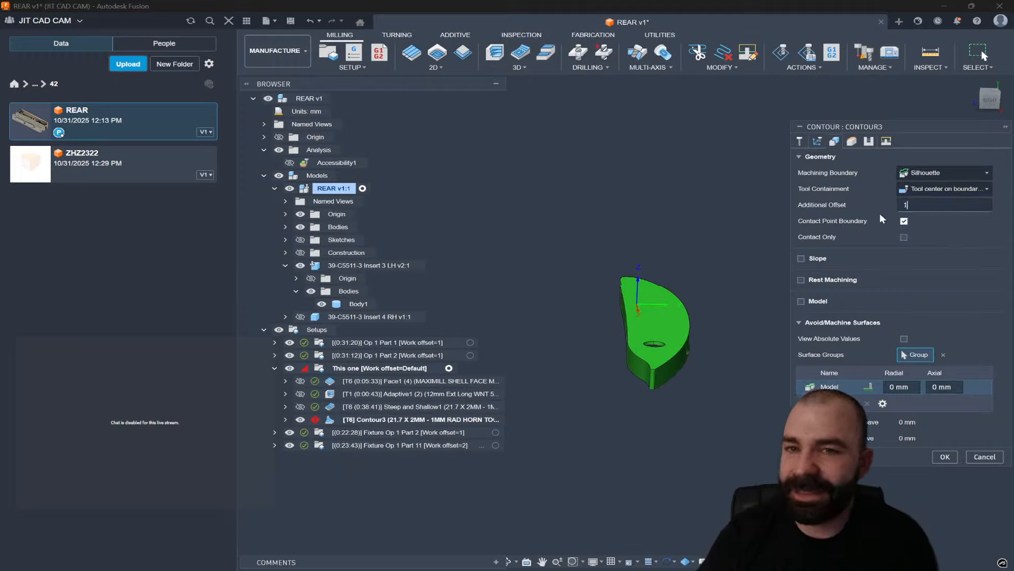
{"action": "key", "text": "Return"}
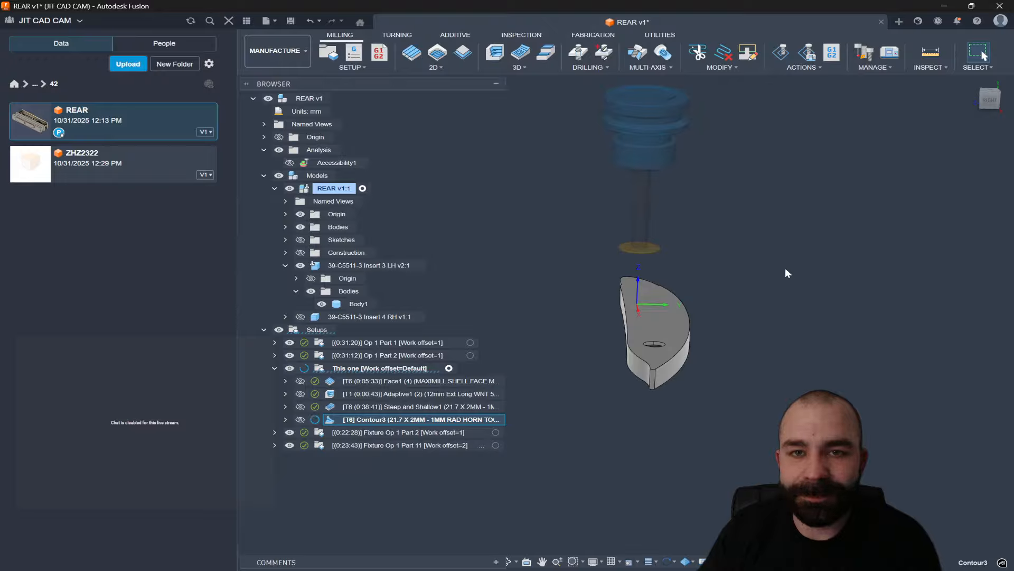
Display the Steep and Shallow1 toolpath and examine its passes along the part's undercut sides and lower edge
{"action": "left_click", "coordinate": [407, 407]}
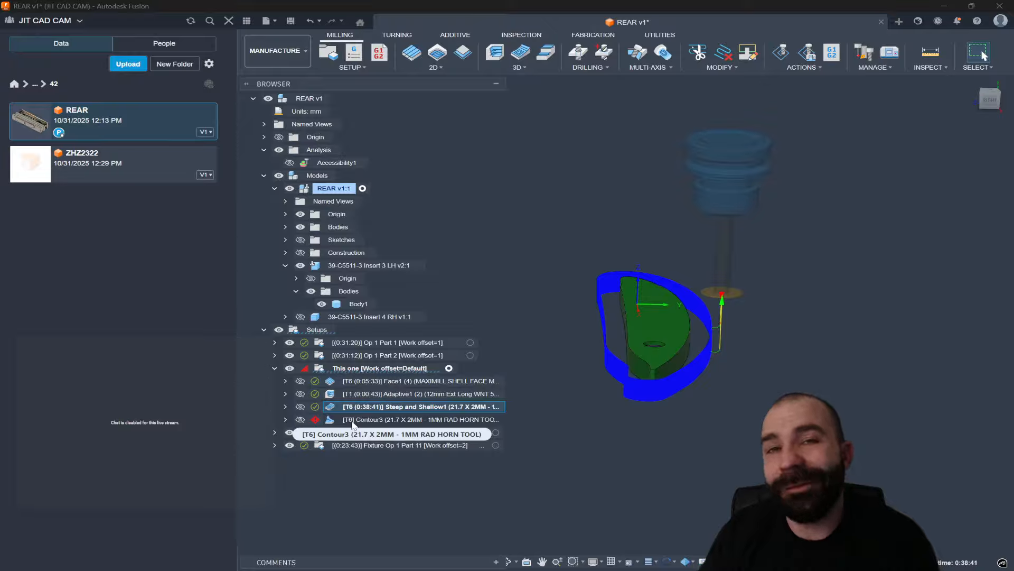
{"action": "left_click", "coordinate": [995, 104]}
{"action": "scroll", "coordinate": [603, 336], "scroll_direction": "up", "scroll_amount": 5}
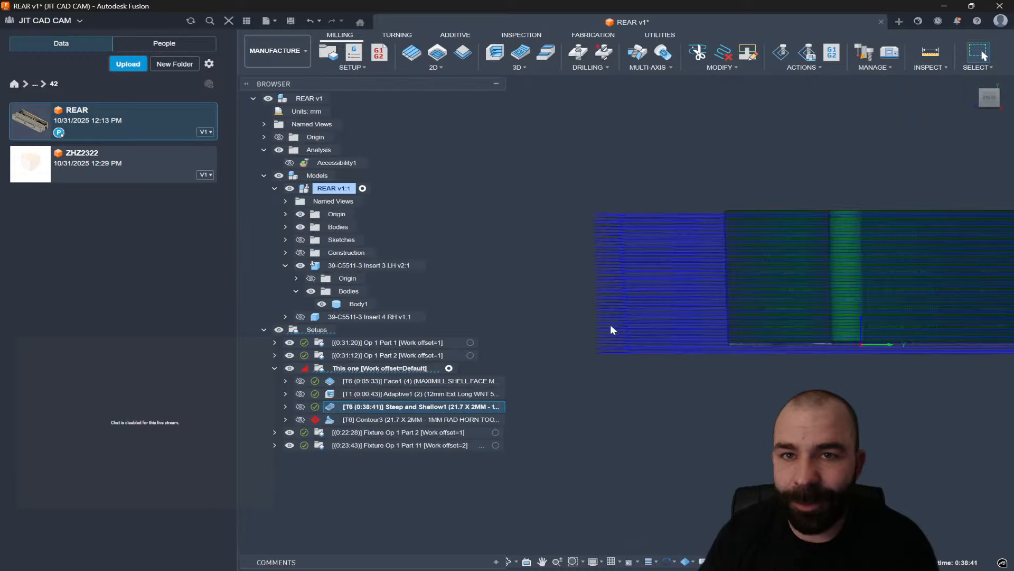
{"action": "scroll", "coordinate": [613, 328], "scroll_direction": "up", "scroll_amount": 3}
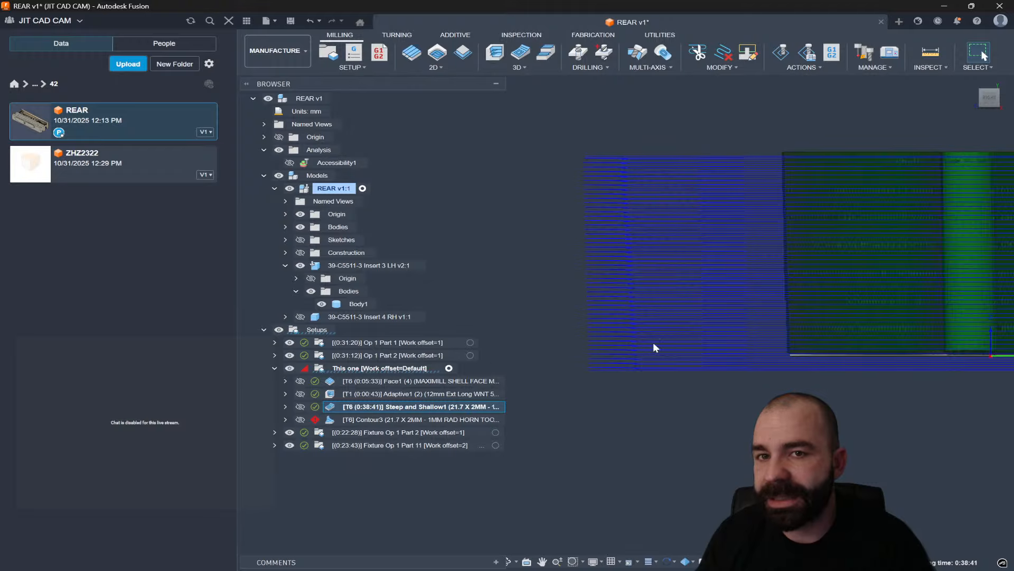
{"action": "middle_click_drag", "start_coordinate": [653, 347], "coordinate": [815, 324], "text": "shift"}
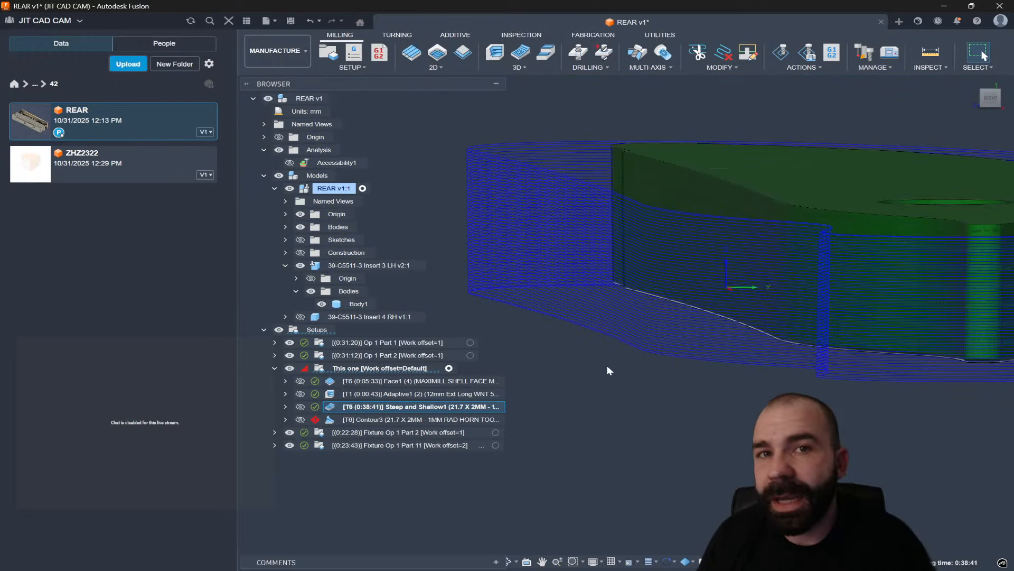
Simulate Steep and Shallow1, move the tool to a point on its lower passes and set the stock colorization to Comparison
{"action": "scroll", "coordinate": [624, 348], "scroll_direction": "down", "scroll_amount": 3}
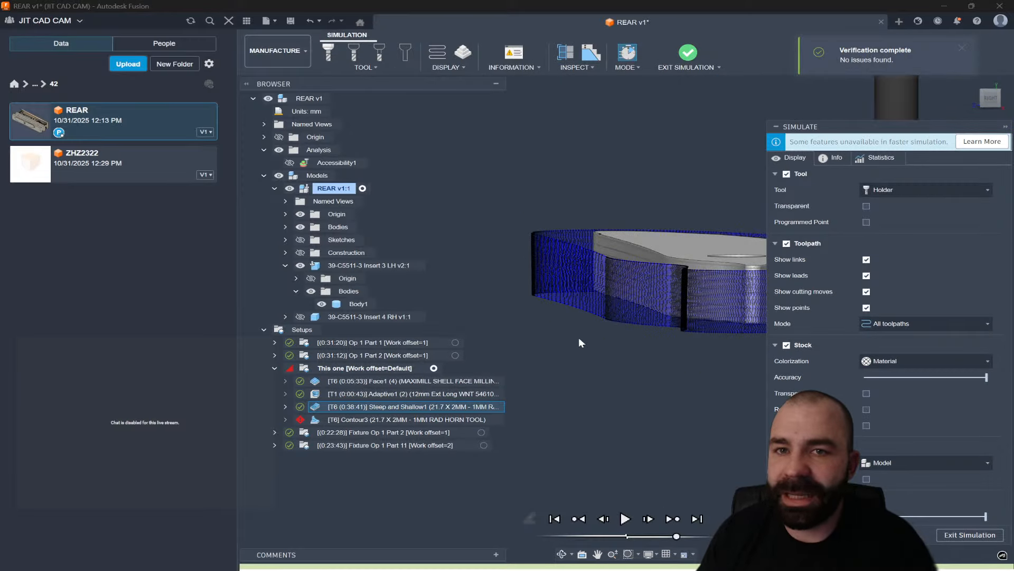
{"action": "scroll", "coordinate": [579, 338], "scroll_direction": "down", "scroll_amount": 3}
{"action": "scroll", "coordinate": [606, 320], "scroll_direction": "up", "scroll_amount": 5}
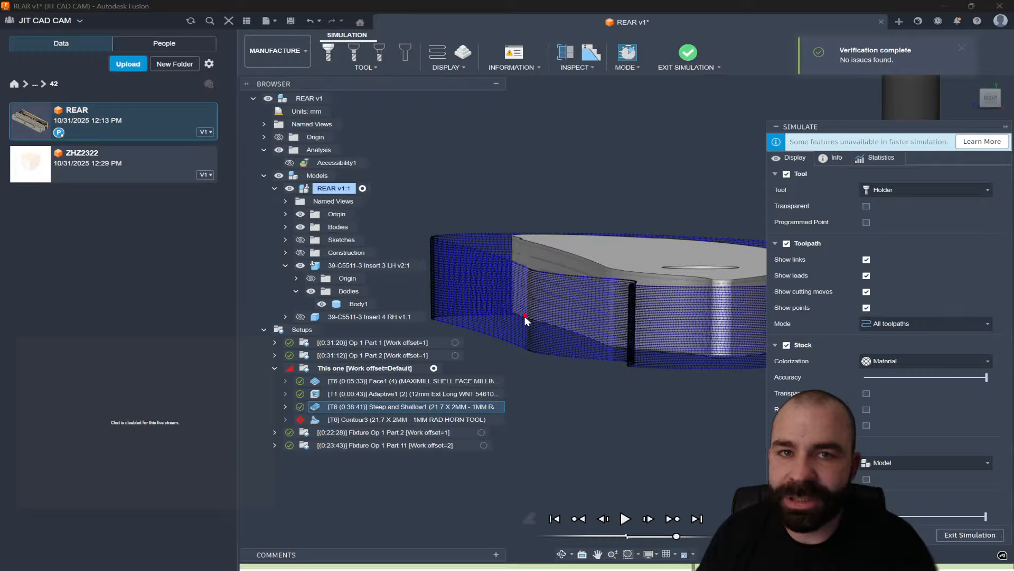
{"action": "left_click", "coordinate": [526, 317]}
{"action": "middle_click_drag", "start_coordinate": [633, 351], "coordinate": [666, 362], "text": "shift"}
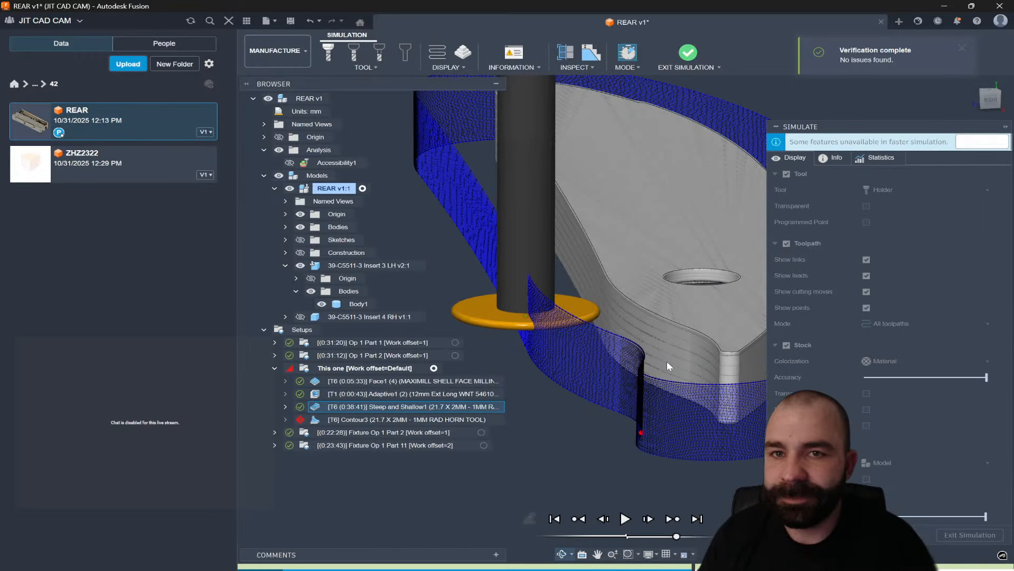
{"action": "left_click", "coordinate": [890, 362]}
{"action": "left_click", "coordinate": [896, 414]}
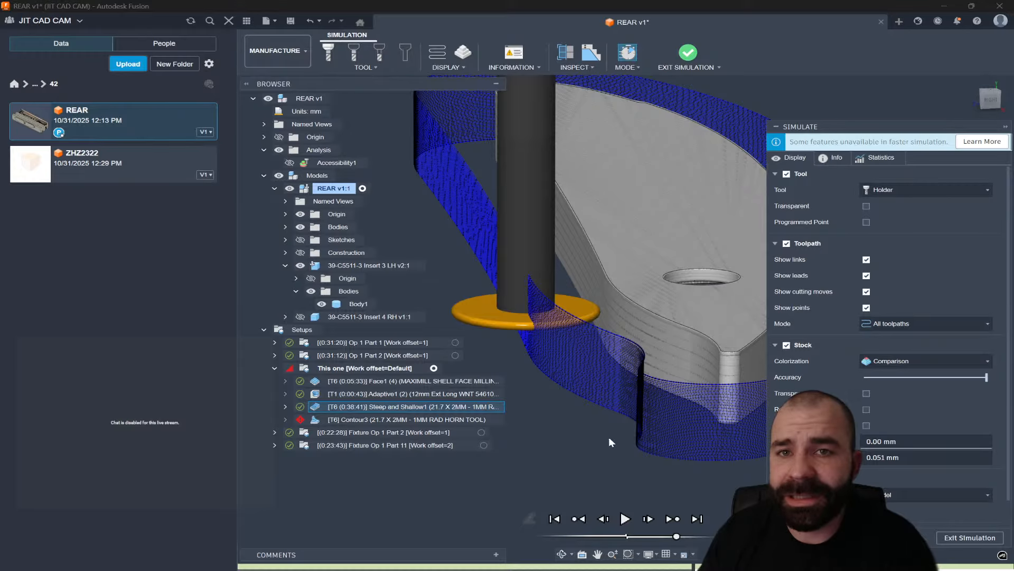
Examine the comparison colours on the machined part's sides around the tool and hide the project file list
{"action": "scroll", "coordinate": [610, 437], "scroll_direction": "down", "scroll_amount": 1}
{"action": "scroll", "coordinate": [577, 400], "scroll_direction": "up", "scroll_amount": 3}
{"action": "middle_click_drag", "start_coordinate": [575, 400], "coordinate": [524, 400], "text": "shift"}
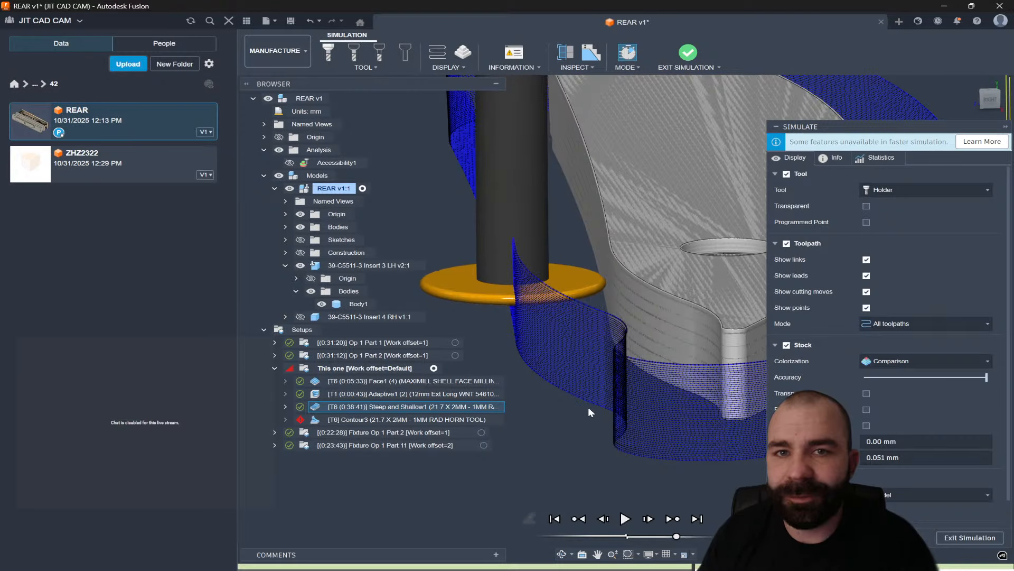
{"action": "middle_click_drag", "start_coordinate": [588, 407], "coordinate": [623, 296], "text": "shift"}
{"action": "scroll", "coordinate": [560, 370], "scroll_direction": "down", "scroll_amount": 2}
{"action": "scroll", "coordinate": [540, 303], "scroll_direction": "up", "scroll_amount": 4}
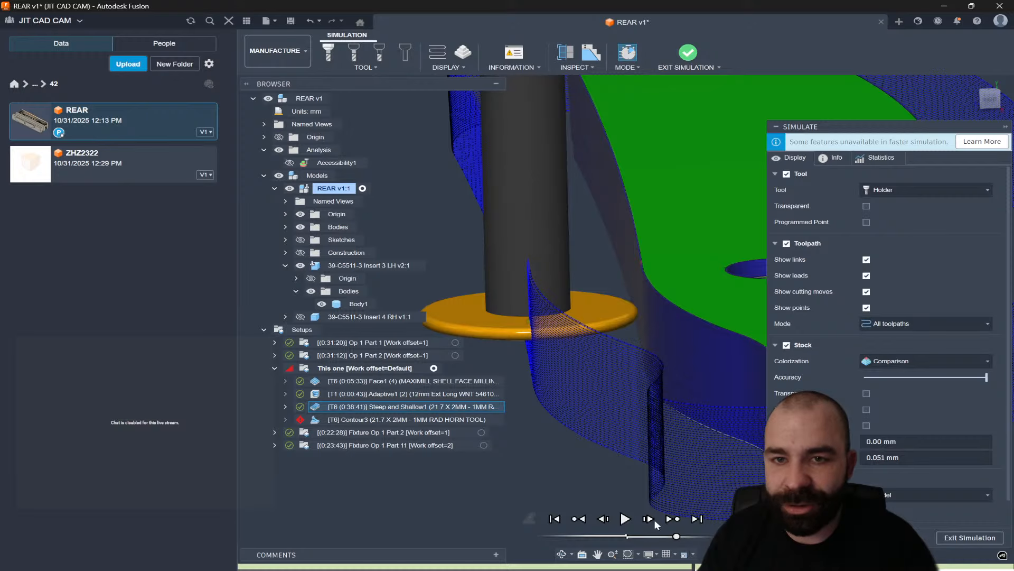
{"action": "left_click", "coordinate": [228, 20]}
{"action": "middle_click_drag", "start_coordinate": [334, 182], "coordinate": [476, 280], "text": "shift"}
{"action": "scroll", "coordinate": [465, 292], "scroll_direction": "down", "scroll_amount": 2}
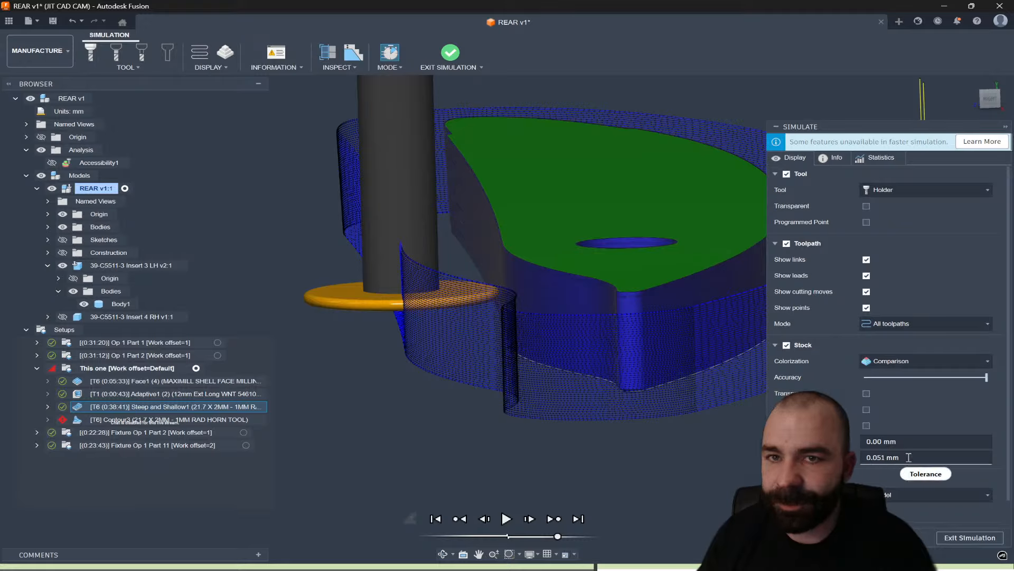
Enable Regenerate on rewind for the stock and play the Steep and Shallow1 simulation further along its lower passes
{"action": "left_click", "coordinate": [946, 464]}
{"action": "scroll", "coordinate": [851, 479], "scroll_direction": "down", "scroll_amount": 1}
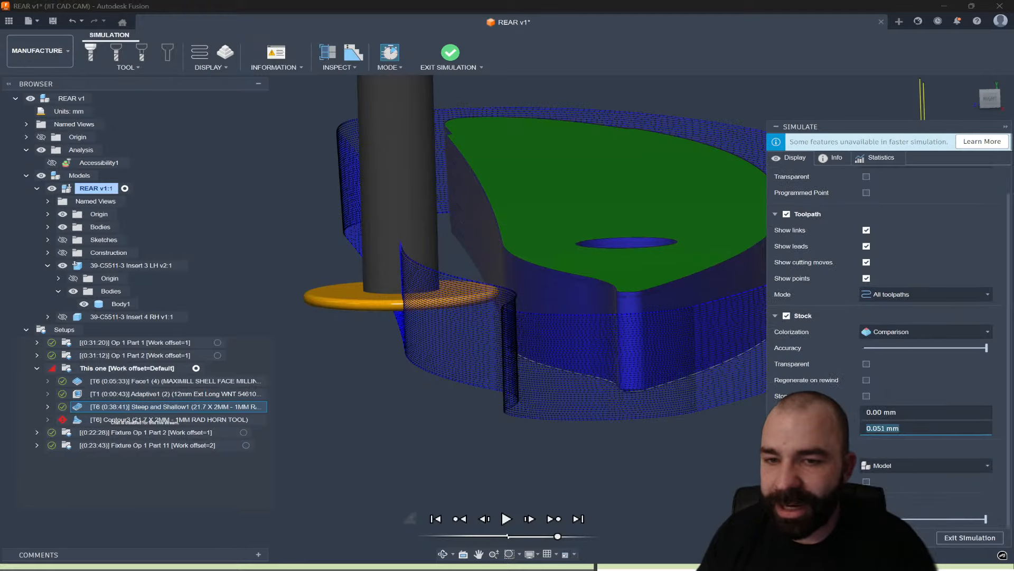
{"action": "scroll", "coordinate": [854, 435], "scroll_direction": "up", "scroll_amount": 1}
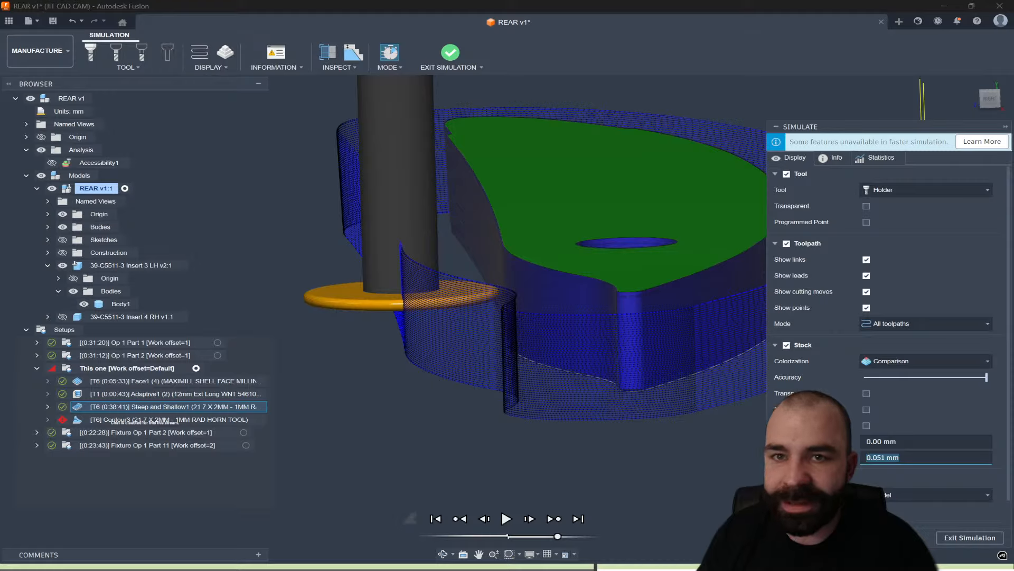
{"action": "left_click", "coordinate": [866, 409]}
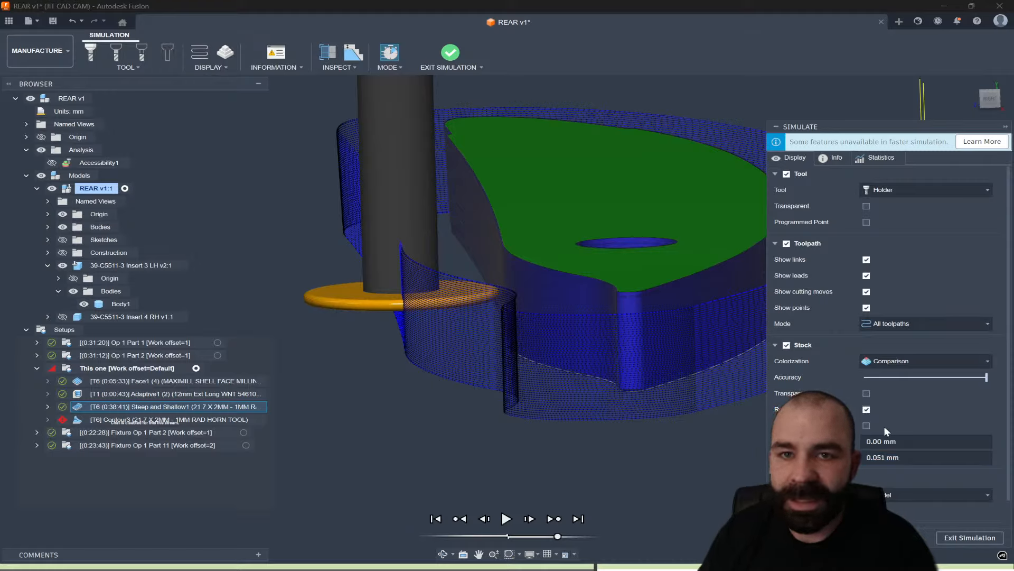
{"action": "left_click", "coordinate": [506, 519]}
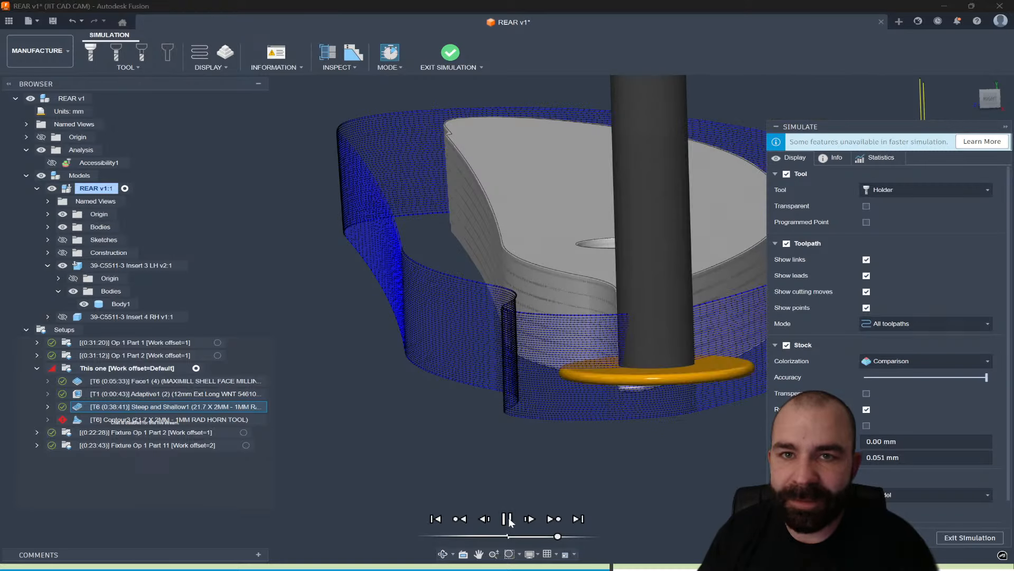
{"action": "left_click", "coordinate": [507, 519]}
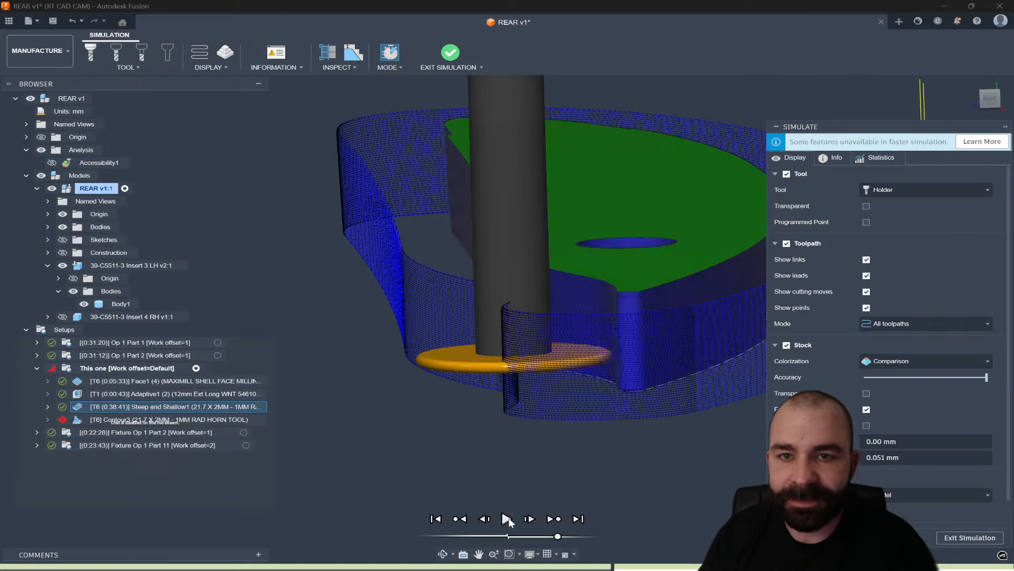
{"action": "left_click", "coordinate": [506, 520]}
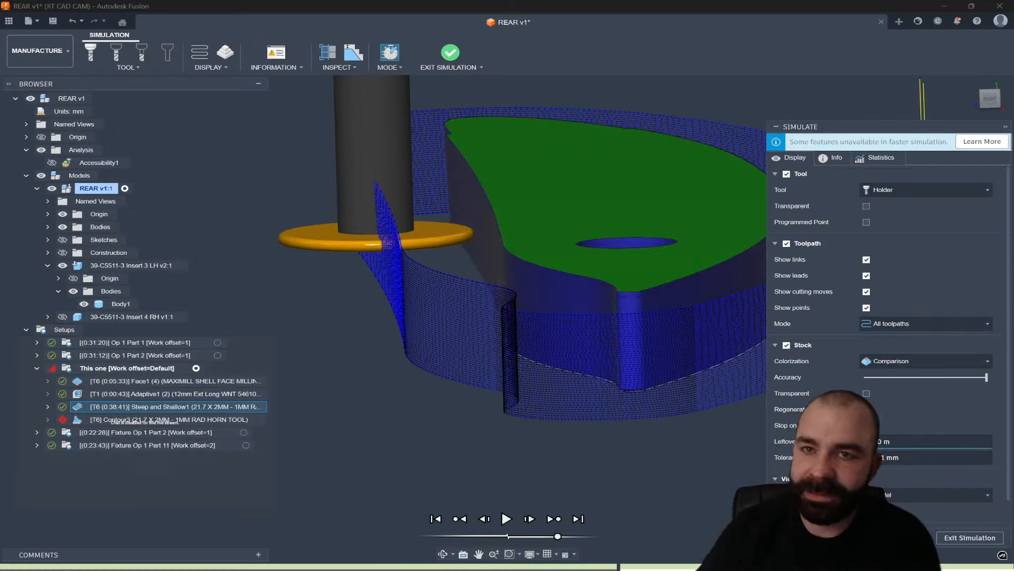
Replace the leftover material value in the simulation's stock comparison settings
{"action": "key", "text": "BackSpace"}
{"action": "key", "text": "BackSpace"}
{"action": "key", "text": "BackSpace"}
{"action": "key", "text": "BackSpace"}
{"action": "key", "text": "BackSpace"}
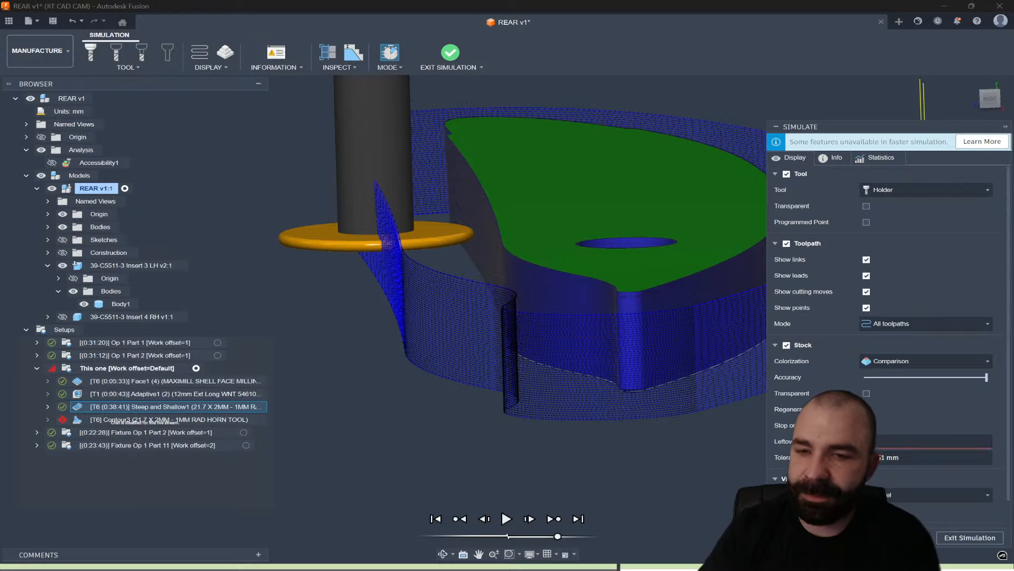
{"action": "type", "text": "0"}
{"action": "key", "text": "Return"}
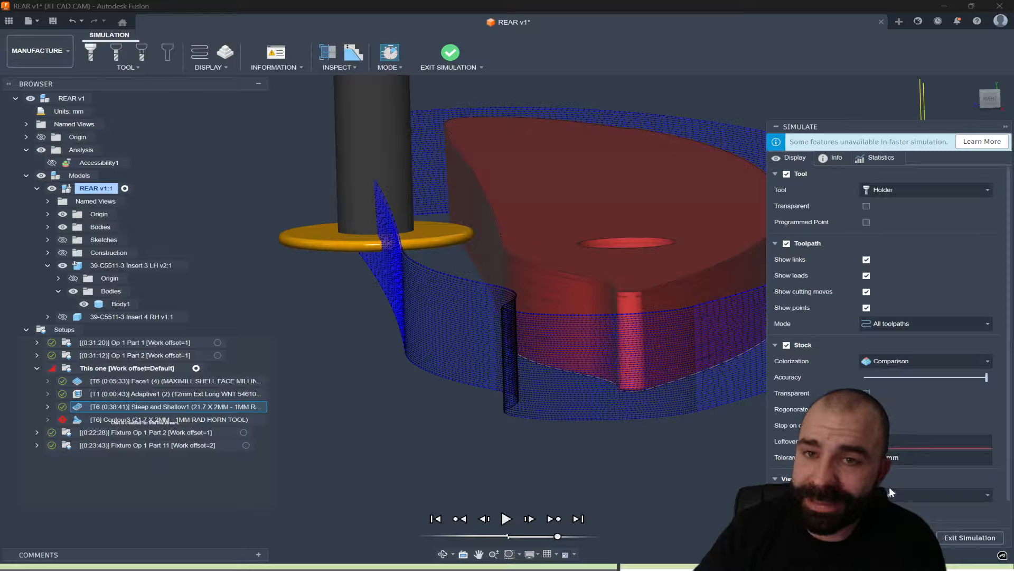
{"action": "type", "text": "0"}
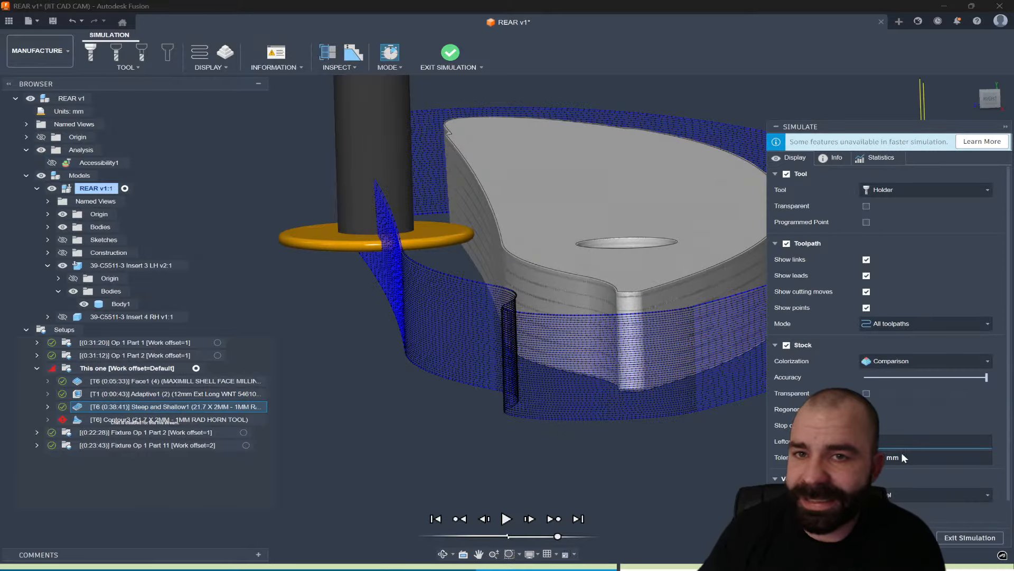
{"action": "left_click", "coordinate": [902, 454]}
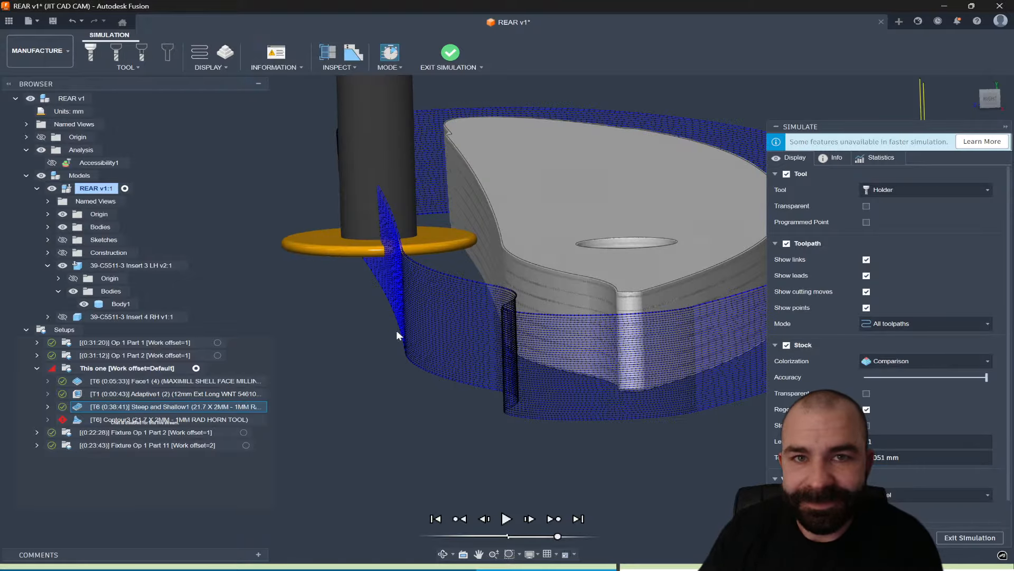
Skip ahead in the simulation, examine the stock on the part's top rim and sides near the tool, and exit the simulation
{"action": "left_click", "coordinate": [553, 519]}
{"action": "scroll", "coordinate": [297, 499], "scroll_direction": "down", "scroll_amount": 1}
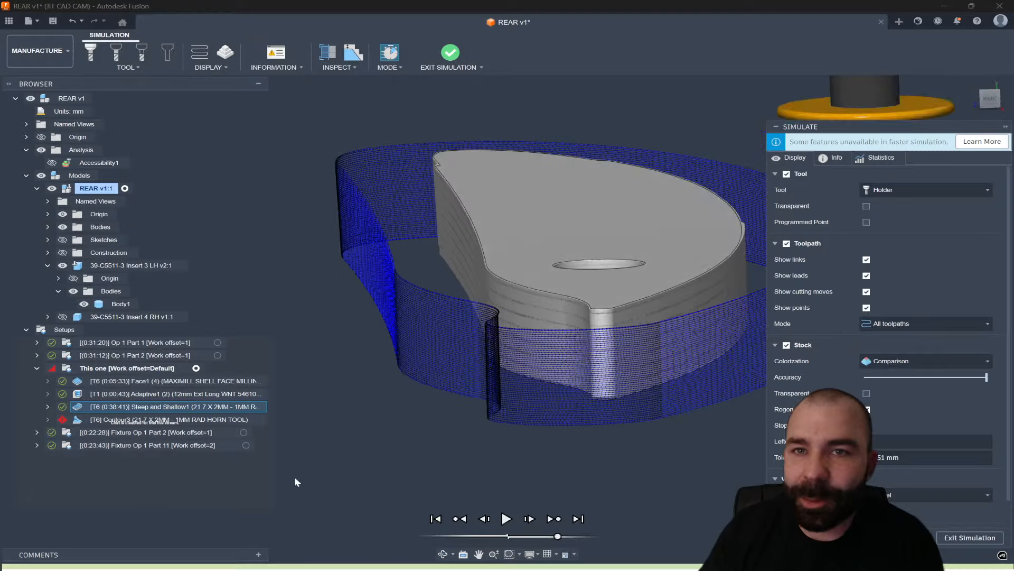
{"action": "scroll", "coordinate": [330, 451], "scroll_direction": "down", "scroll_amount": 1}
{"action": "scroll", "coordinate": [623, 396], "scroll_direction": "up", "scroll_amount": 1}
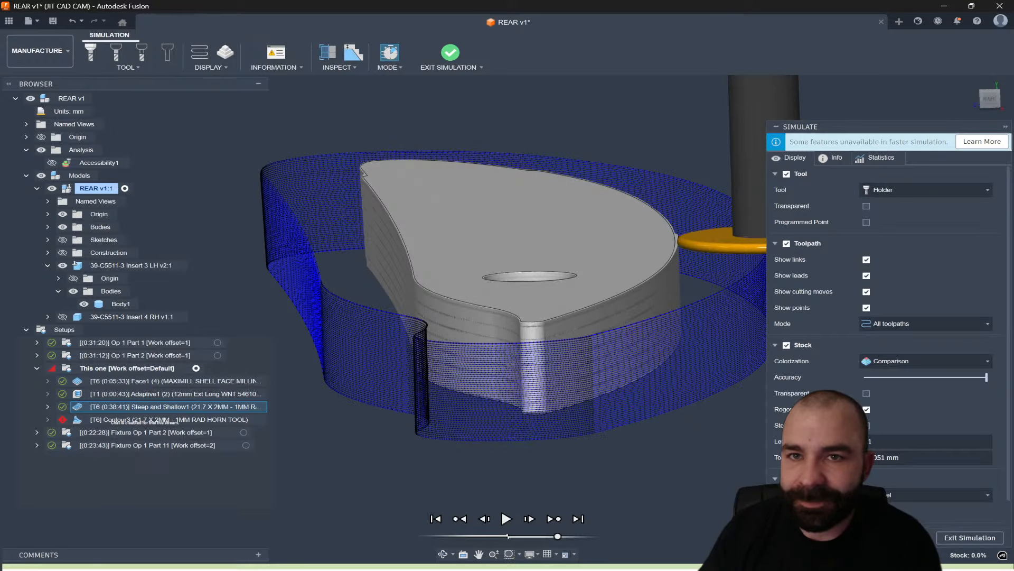
{"action": "scroll", "coordinate": [715, 252], "scroll_direction": "up", "scroll_amount": 1}
{"action": "scroll", "coordinate": [715, 252], "scroll_direction": "up", "scroll_amount": 3}
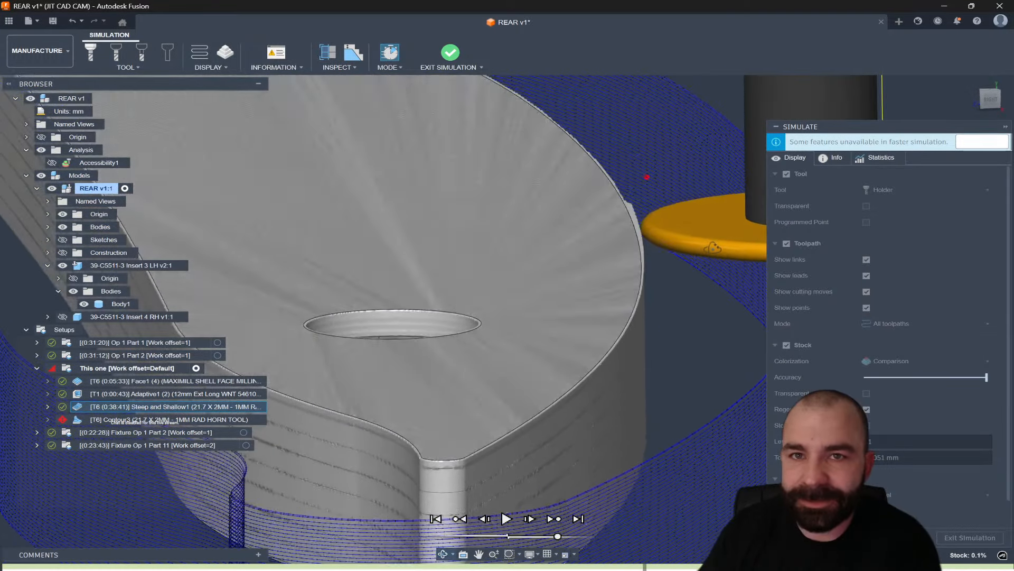
{"action": "scroll", "coordinate": [714, 241], "scroll_direction": "up", "scroll_amount": 1}
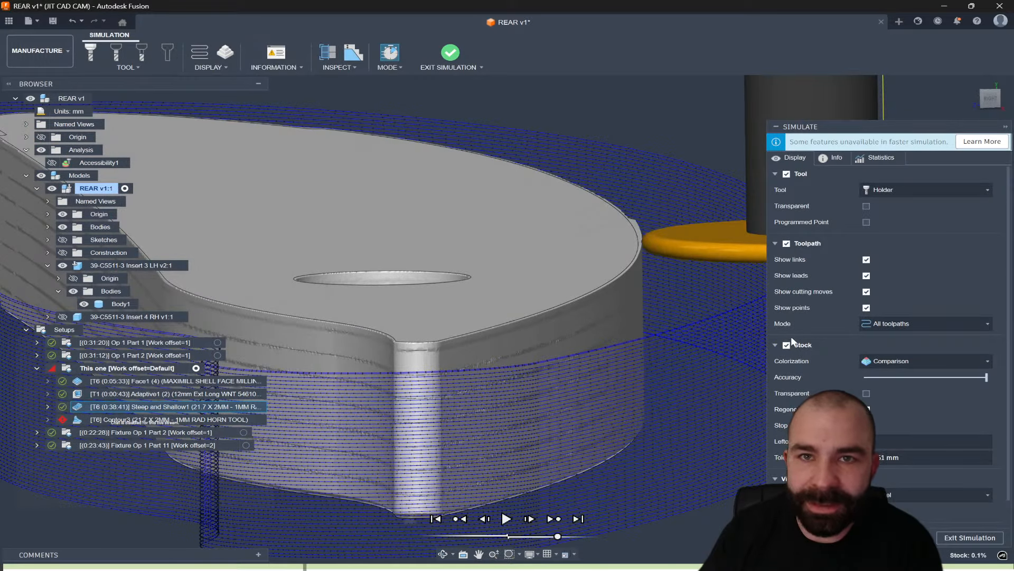
{"action": "left_click", "coordinate": [963, 538]}
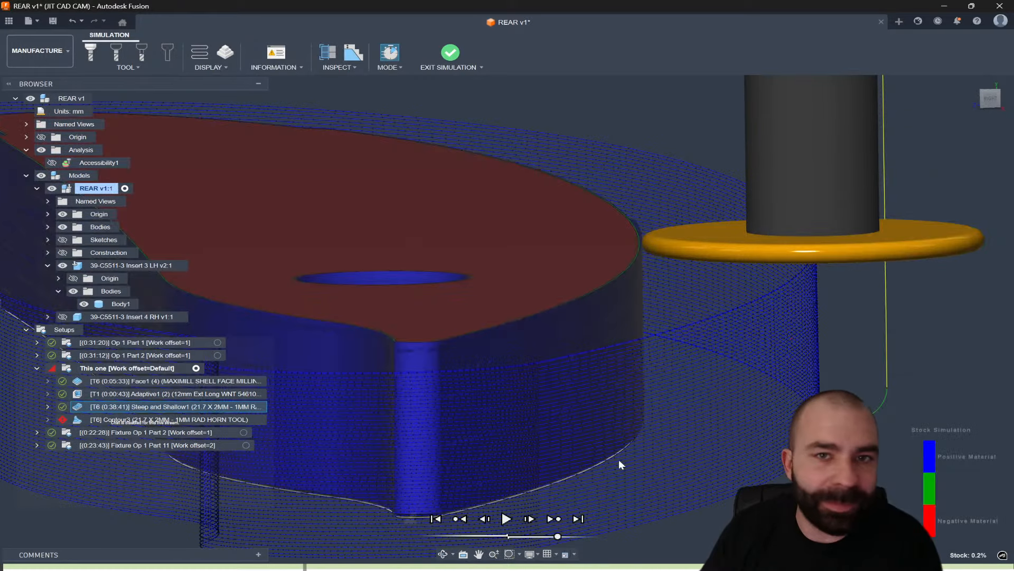
Display the Adaptive1 (2) toolpath and open its settings to review them with the part tilted, then close them
{"action": "left_click", "coordinate": [92, 394]}
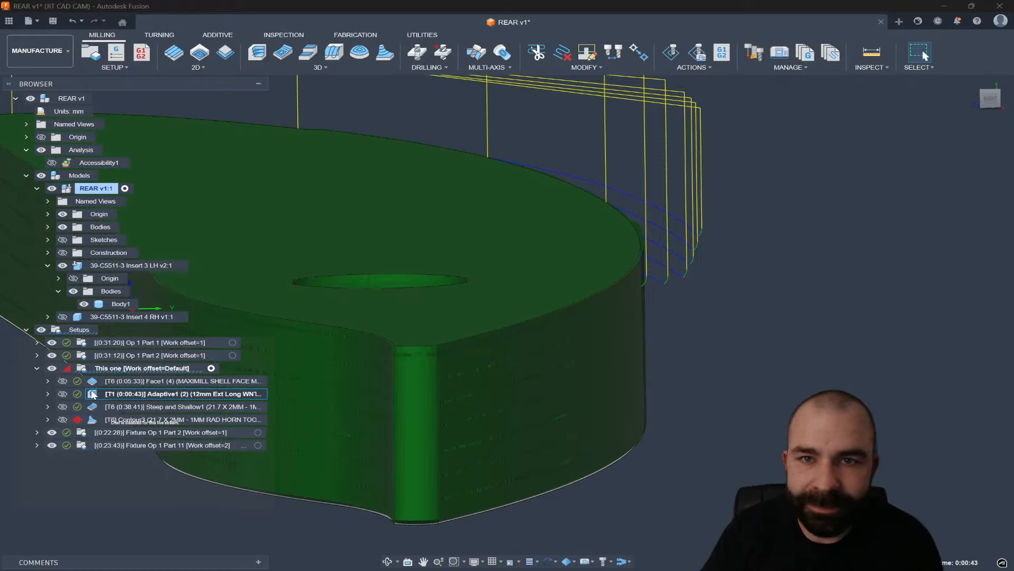
{"action": "double_click", "coordinate": [92, 393]}
{"action": "middle_click_drag", "start_coordinate": [652, 370], "coordinate": [652, 394], "text": "shift"}
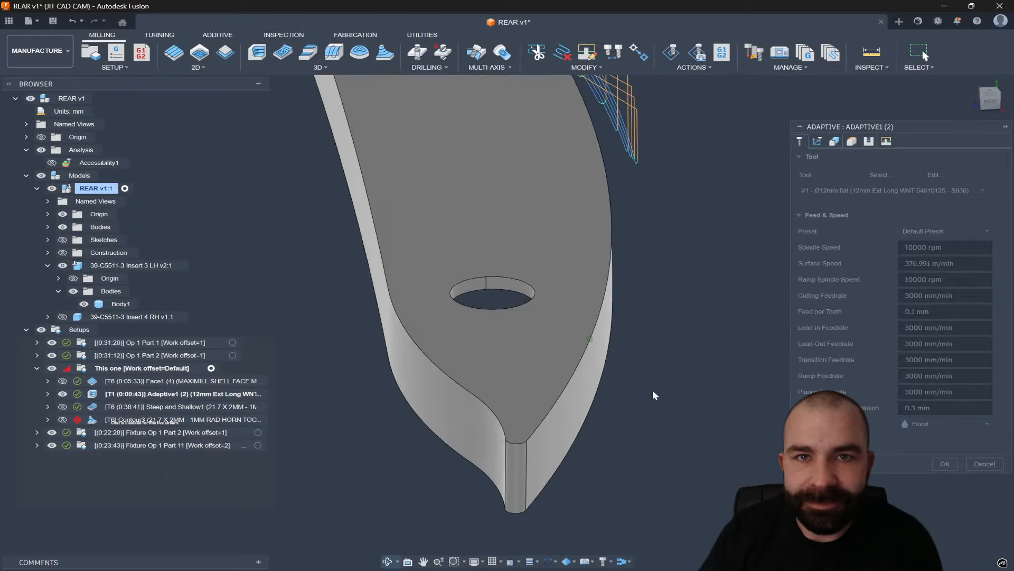
{"action": "scroll", "coordinate": [652, 395], "scroll_direction": "down", "scroll_amount": 2}
{"action": "left_click", "coordinate": [944, 463]}
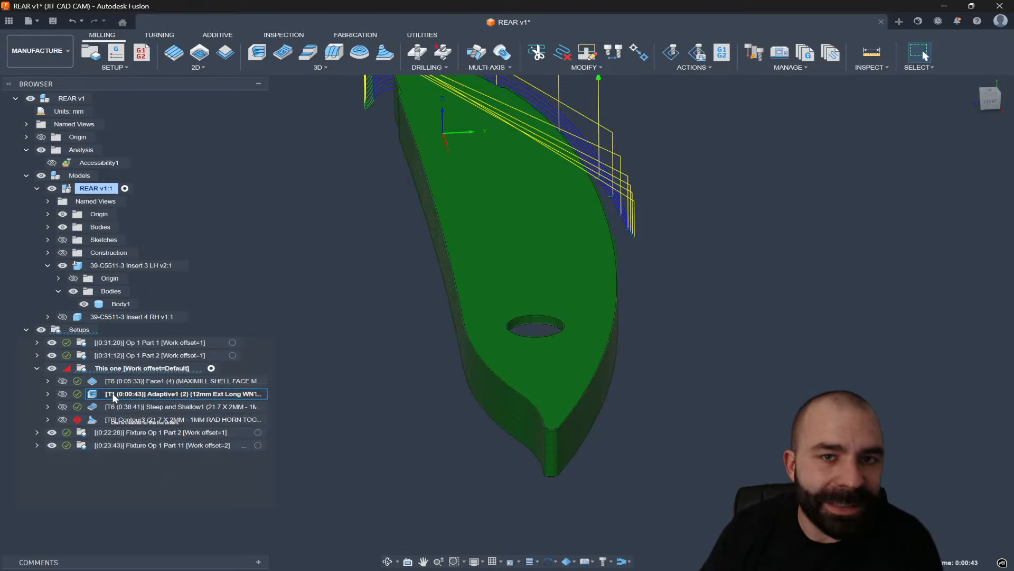
Review the stock solid defined in the This one setup and leave the setup unchanged
{"action": "double_click", "coordinate": [141, 368]}
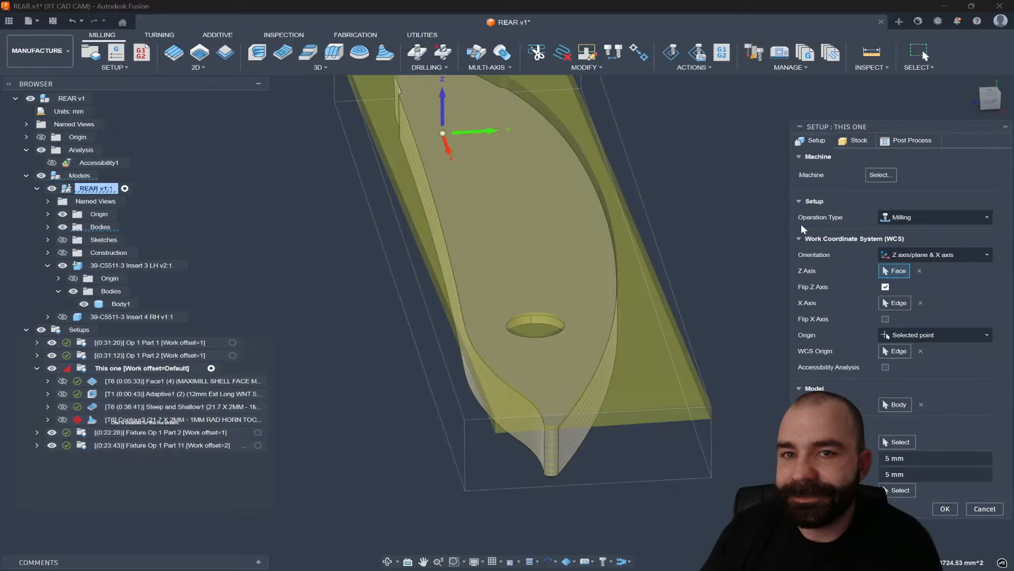
{"action": "left_click", "coordinate": [847, 141]}
{"action": "middle_click_drag", "start_coordinate": [718, 285], "coordinate": [721, 260], "text": "shift"}
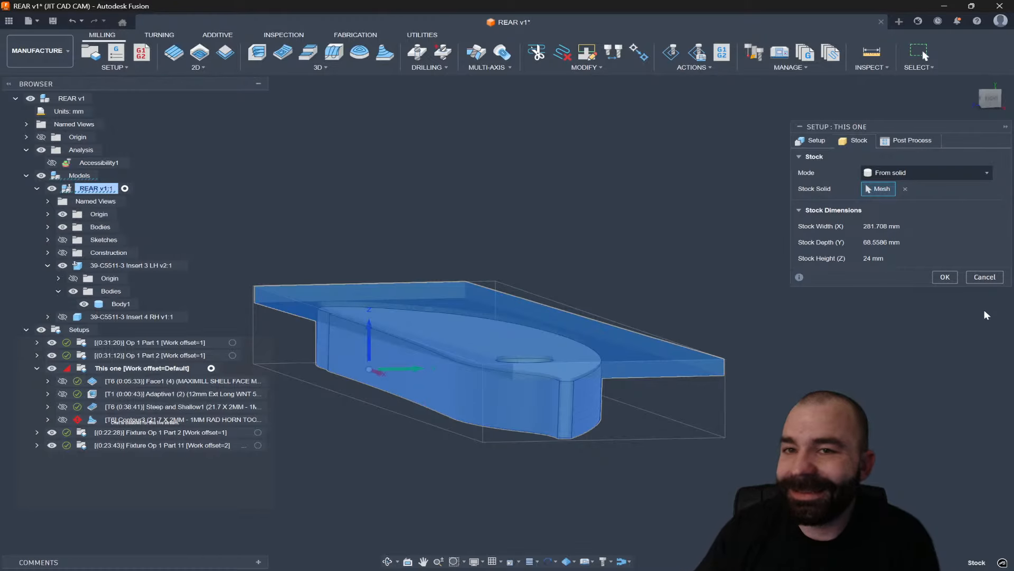
{"action": "left_click", "coordinate": [982, 280]}
Activate the Op 1 Part 2 setup and inspect its facing, 2D contour, tapping and deburring toolpaths on the part
{"action": "left_click", "coordinate": [37, 355]}
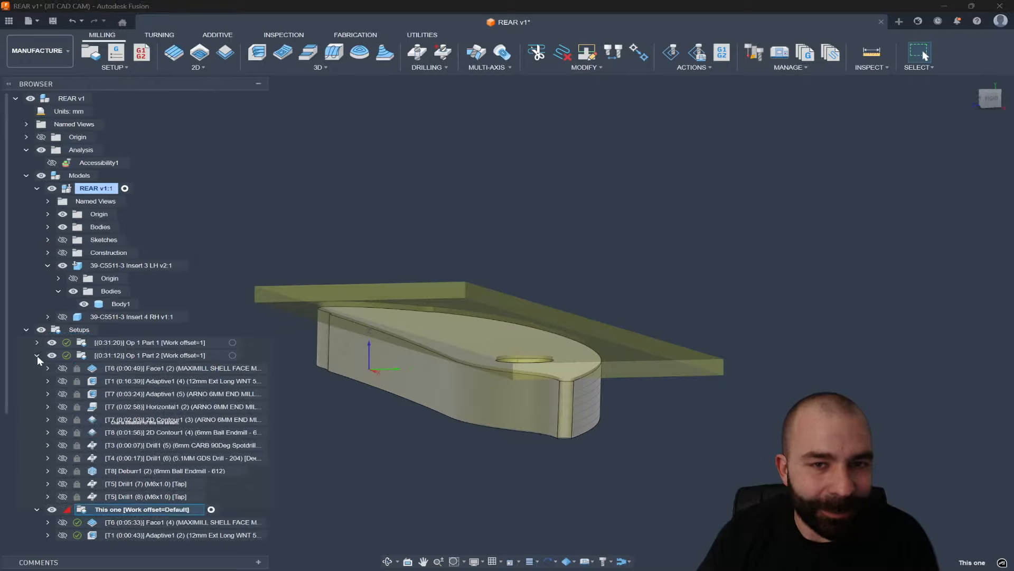
{"action": "left_click", "coordinate": [102, 370]}
{"action": "scroll", "coordinate": [490, 358], "scroll_direction": "down", "scroll_amount": 2}
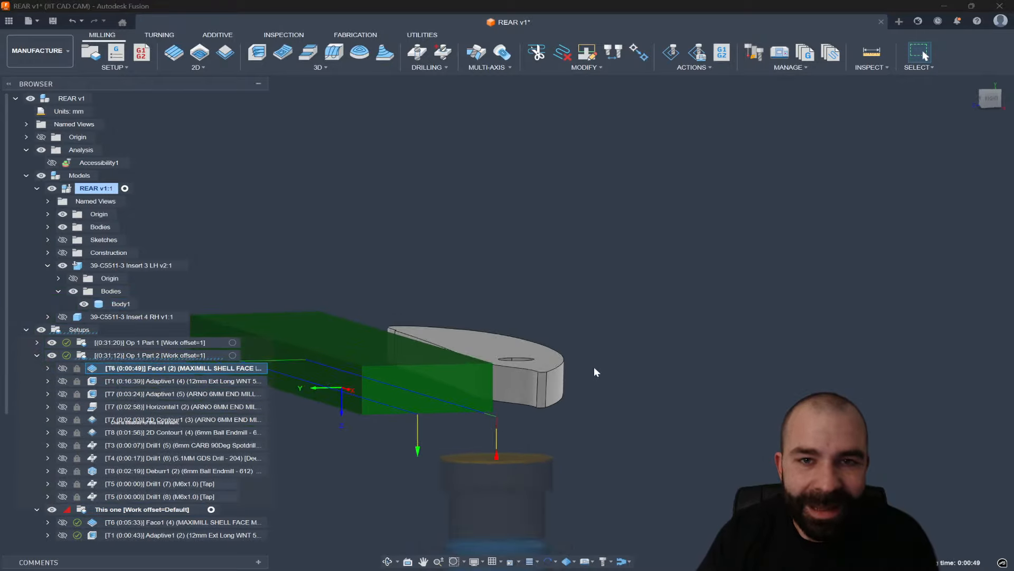
{"action": "double_click", "coordinate": [206, 356]}
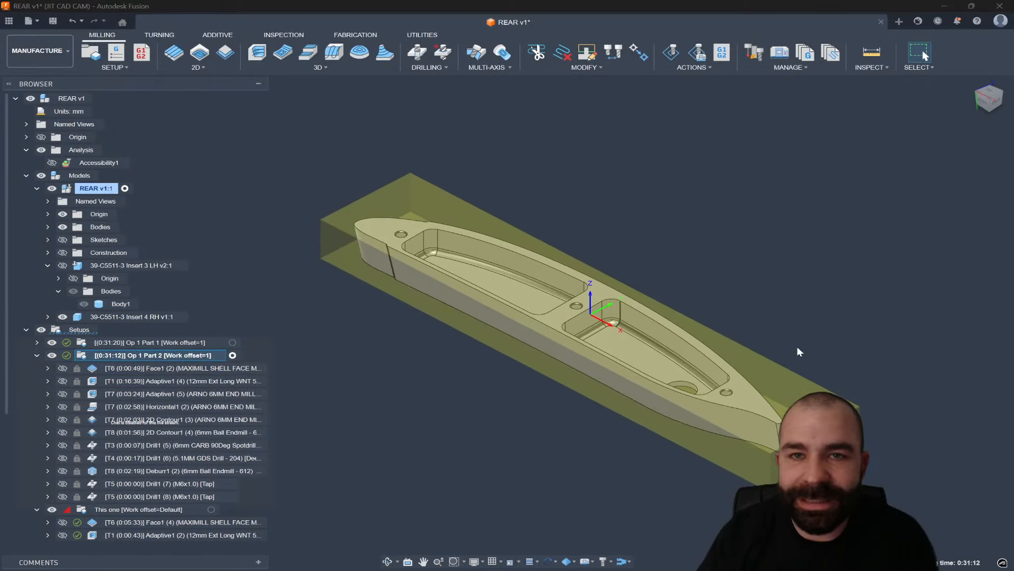
{"action": "left_click", "coordinate": [175, 457]}
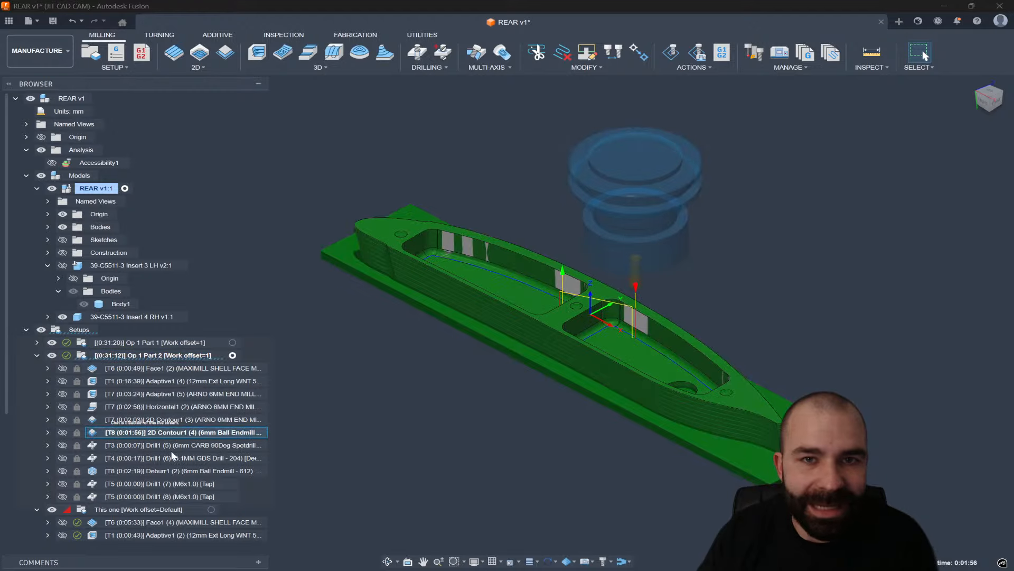
{"action": "left_click", "coordinate": [170, 482]}
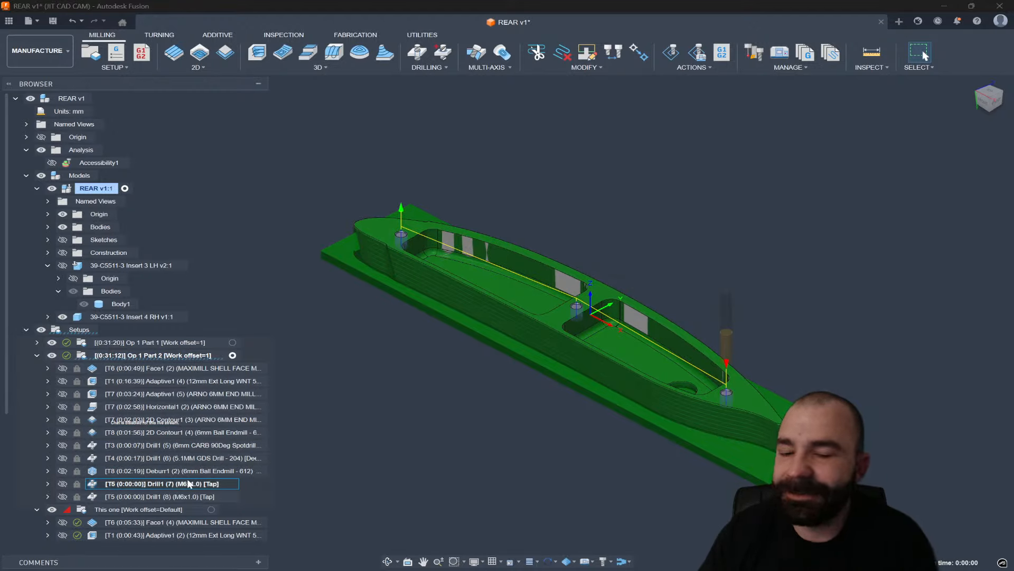
{"action": "left_click_drag", "start_coordinate": [206, 470], "coordinate": [210, 481]}
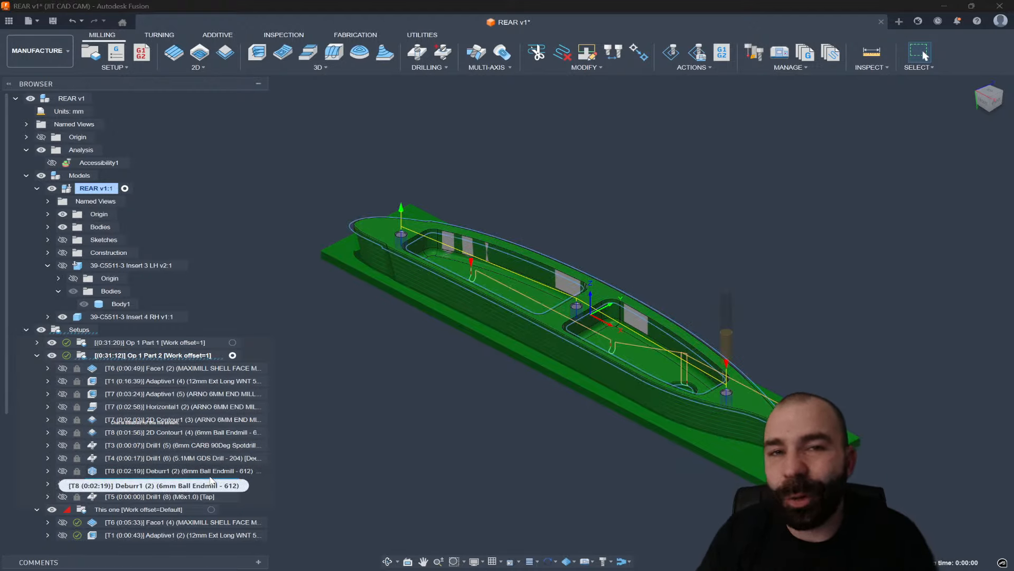
{"action": "left_click_drag", "start_coordinate": [214, 467], "coordinate": [223, 461]}
{"action": "scroll", "coordinate": [224, 461], "scroll_direction": "down", "scroll_amount": 2}
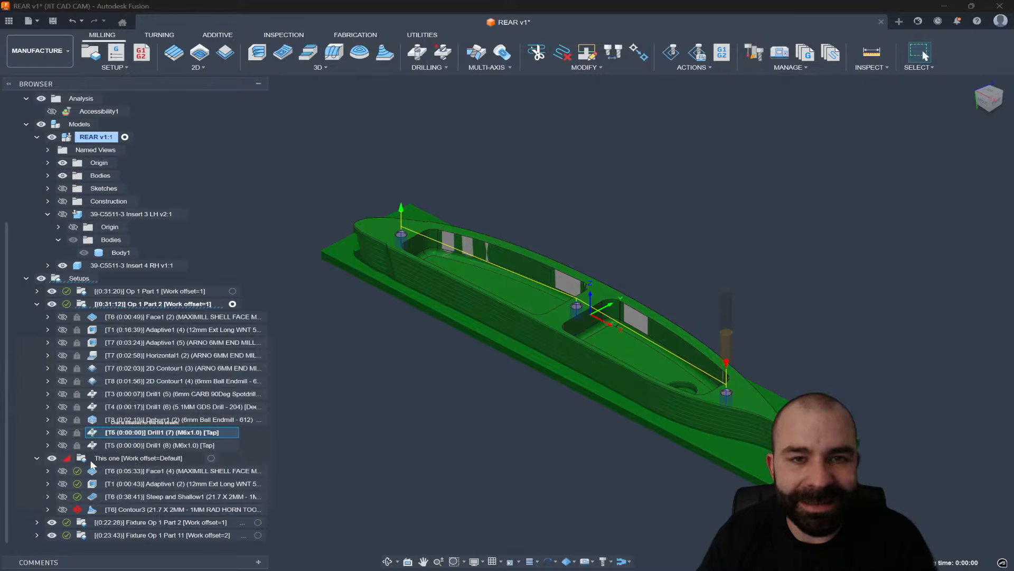
Check the This one setup's From solid stock against the Op 1 Part 2 body and cancel the setup edit
{"action": "double_click", "coordinate": [84, 463]}
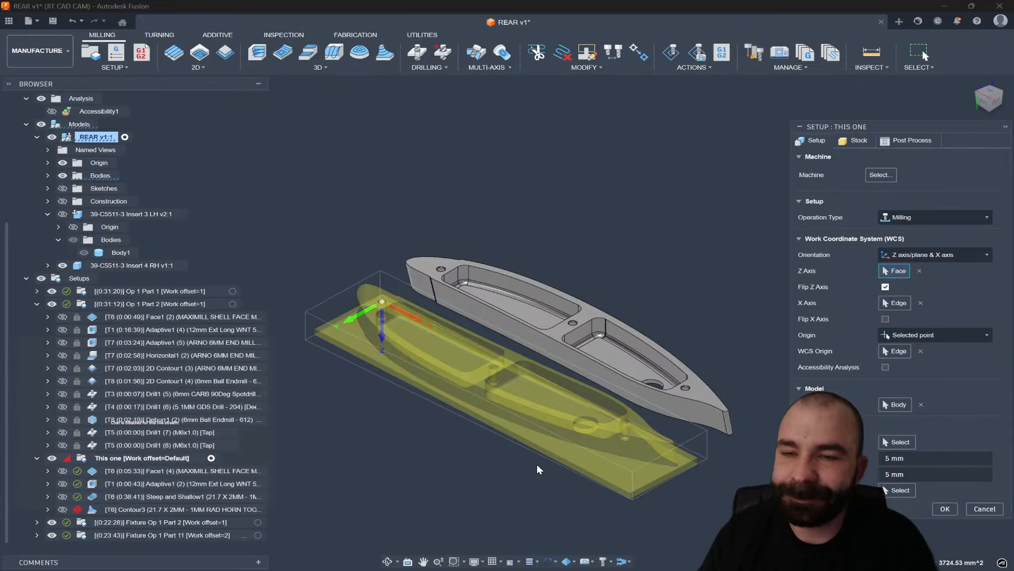
{"action": "left_click", "coordinate": [852, 142]}
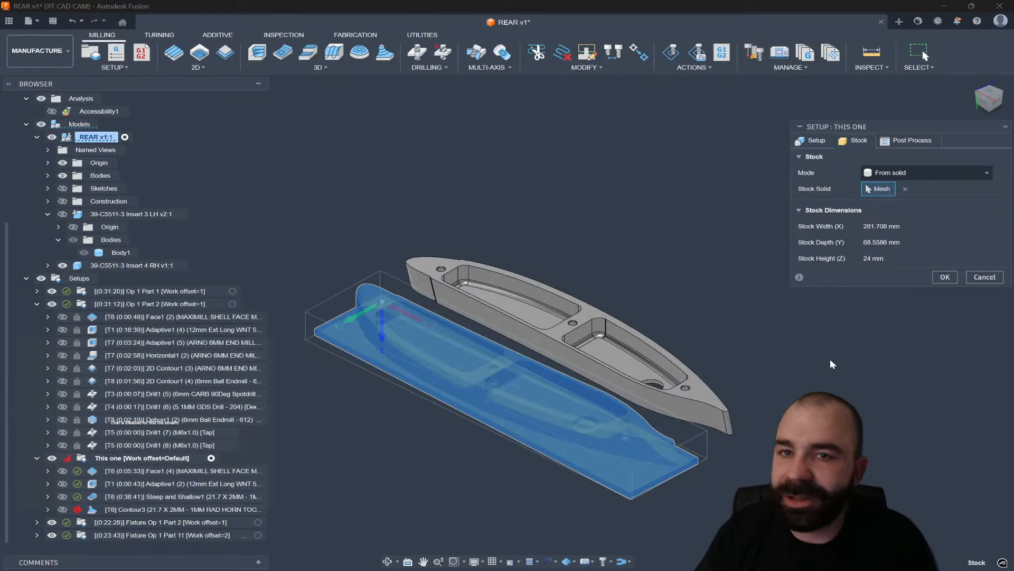
{"action": "left_click", "coordinate": [992, 276]}
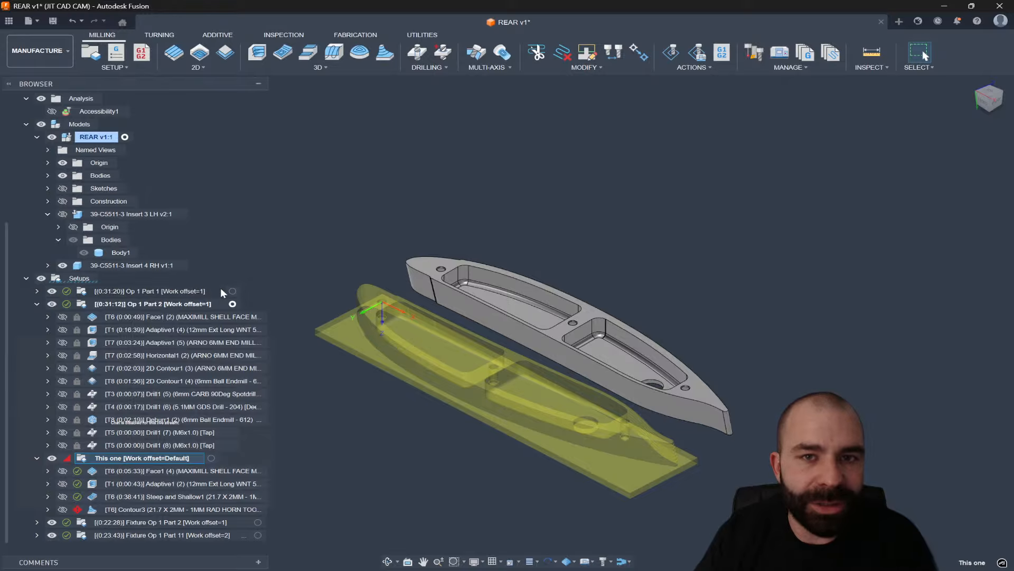
Compare the Op 1 Part 1 and Op 1 Part 2 setups by activating each, and reactivate the This one setup
{"action": "left_click", "coordinate": [233, 291]}
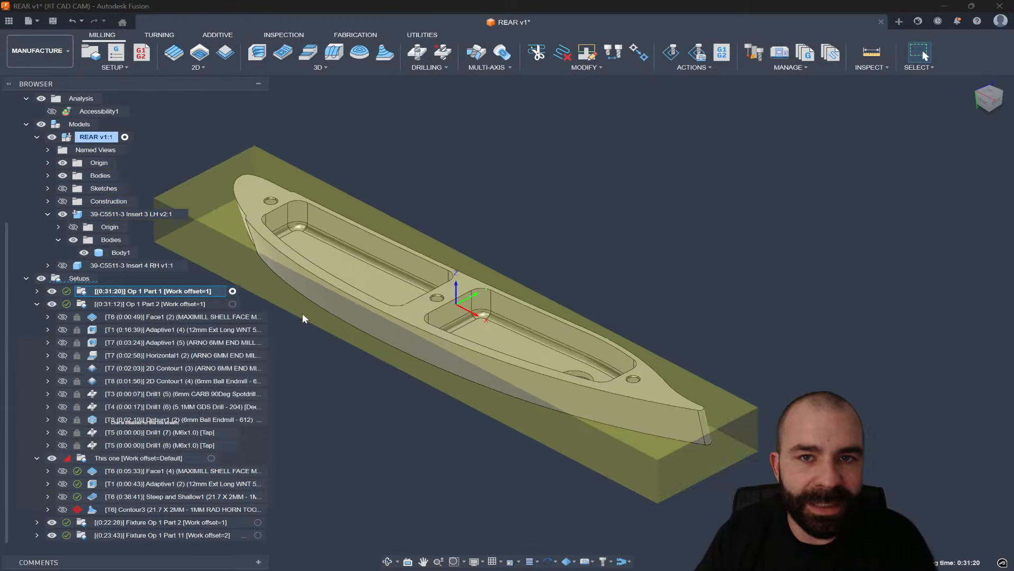
{"action": "left_click", "coordinate": [232, 303]}
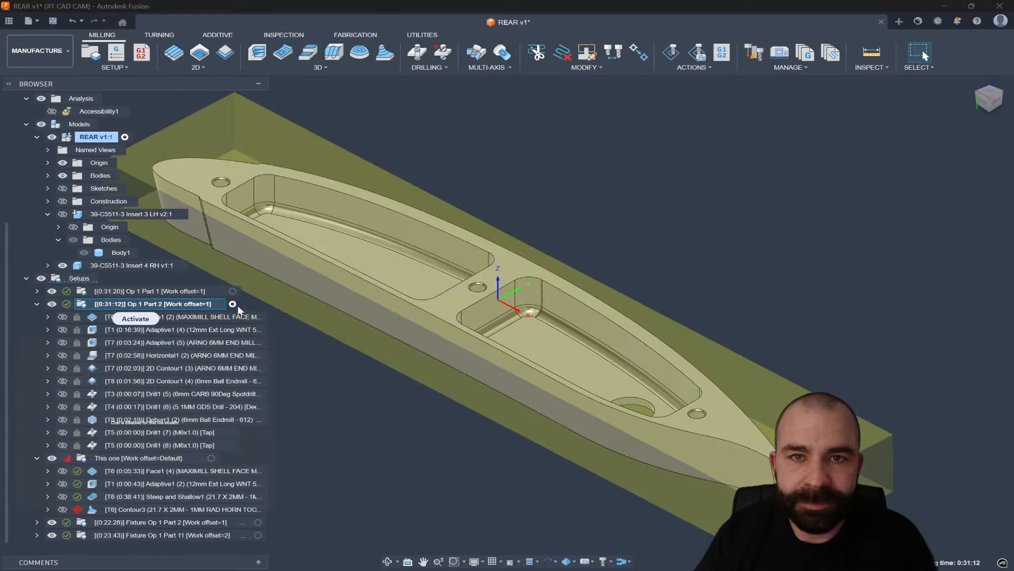
{"action": "left_click", "coordinate": [233, 291]}
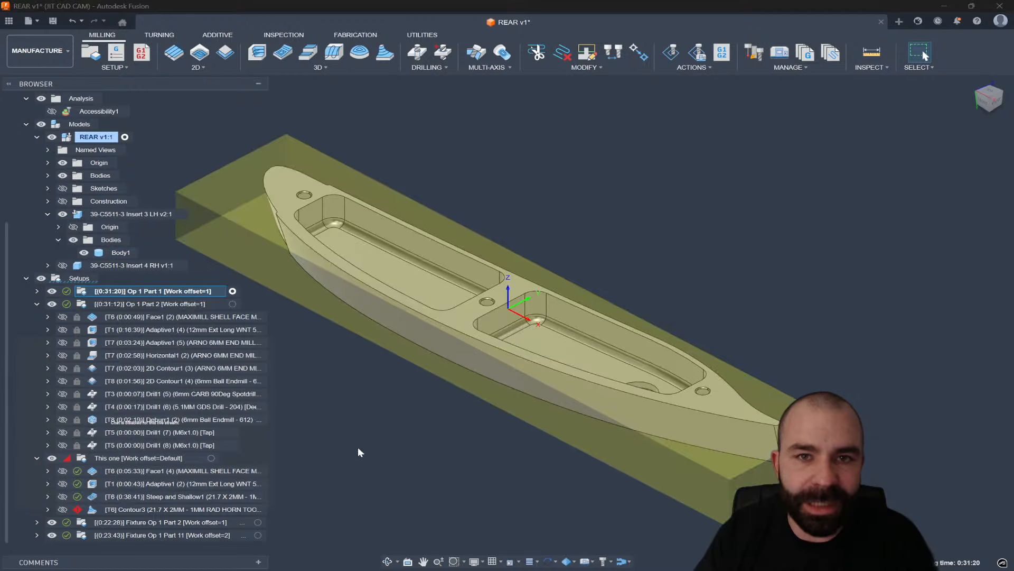
{"action": "left_click", "coordinate": [211, 458]}
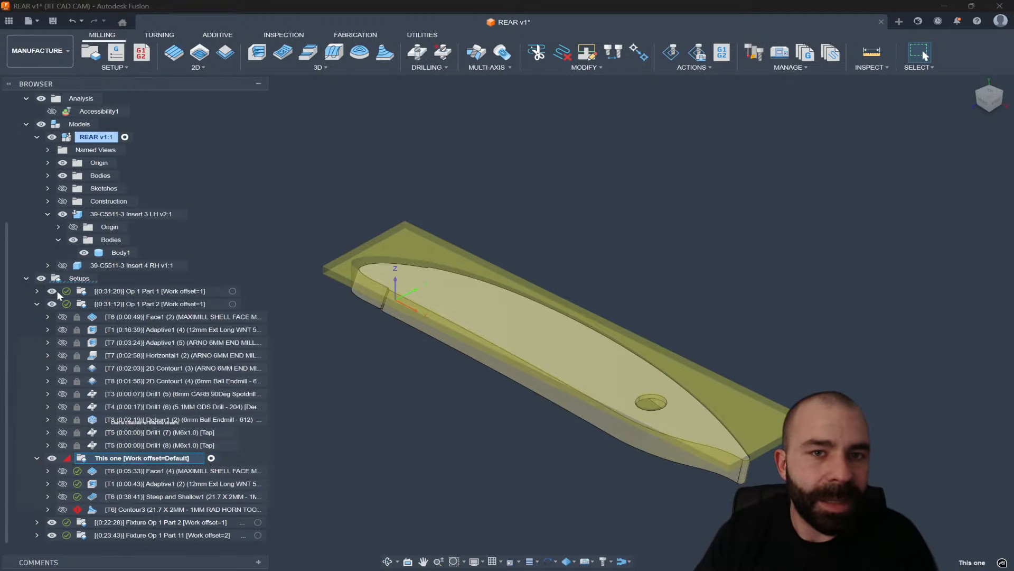
Replace the model body in the Op 1 Part 1 setup with the 39-C5511-3 Insert 3 LH component and accept the setup
{"action": "left_click", "coordinate": [37, 293]}
{"action": "double_click", "coordinate": [106, 291]}
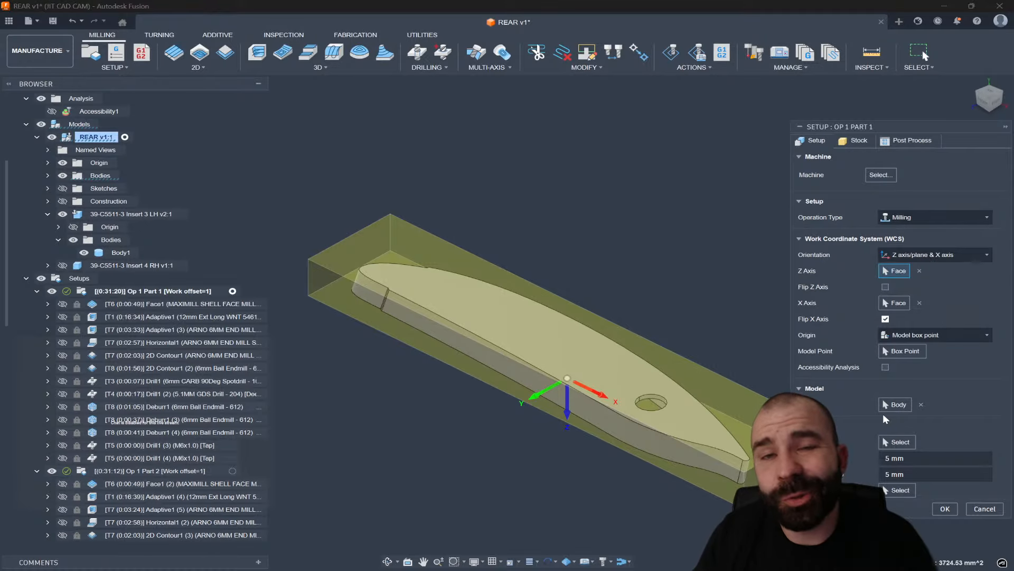
{"action": "left_click", "coordinate": [921, 405]}
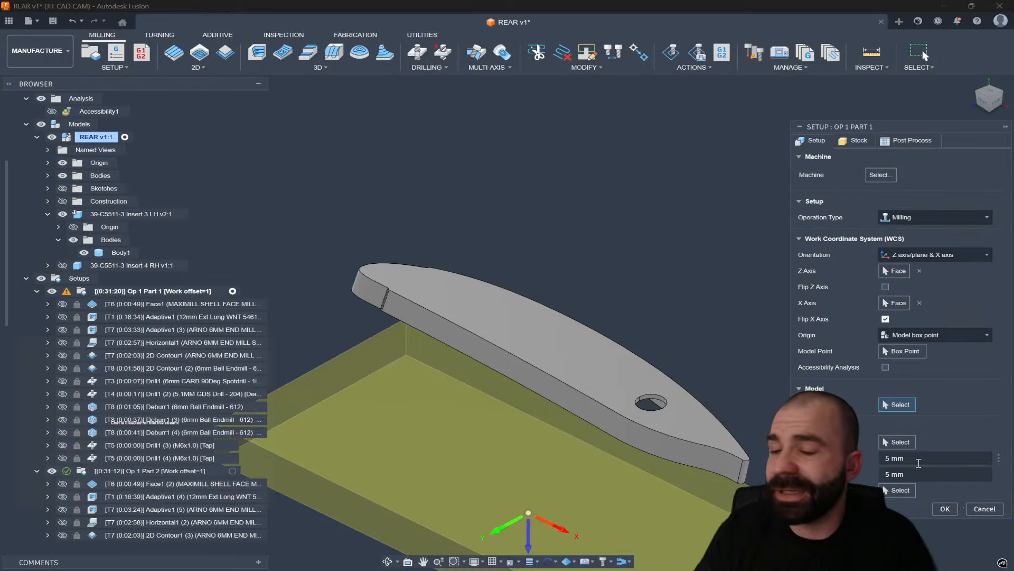
{"action": "left_click", "coordinate": [379, 290]}
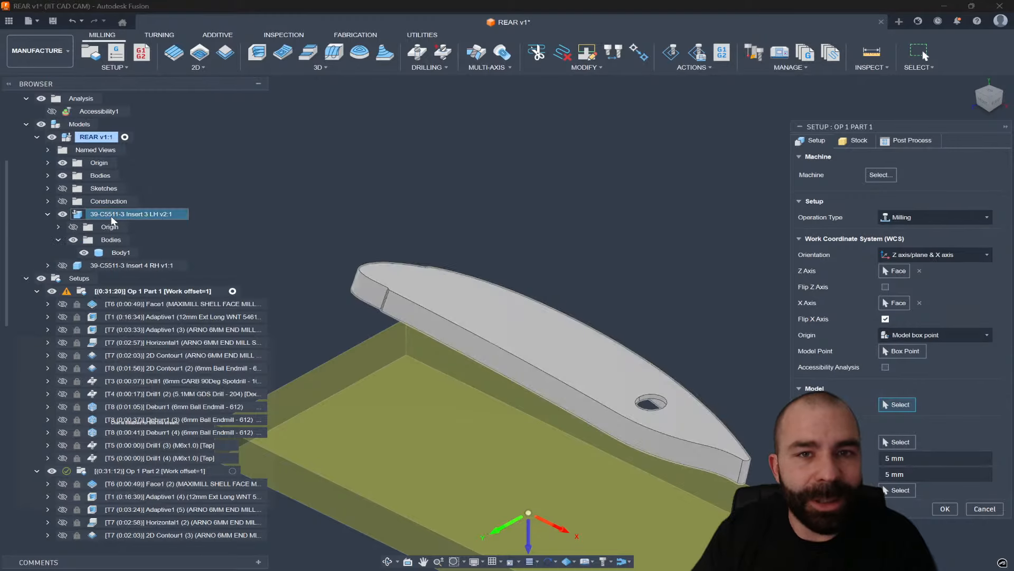
{"action": "left_click", "coordinate": [945, 508]}
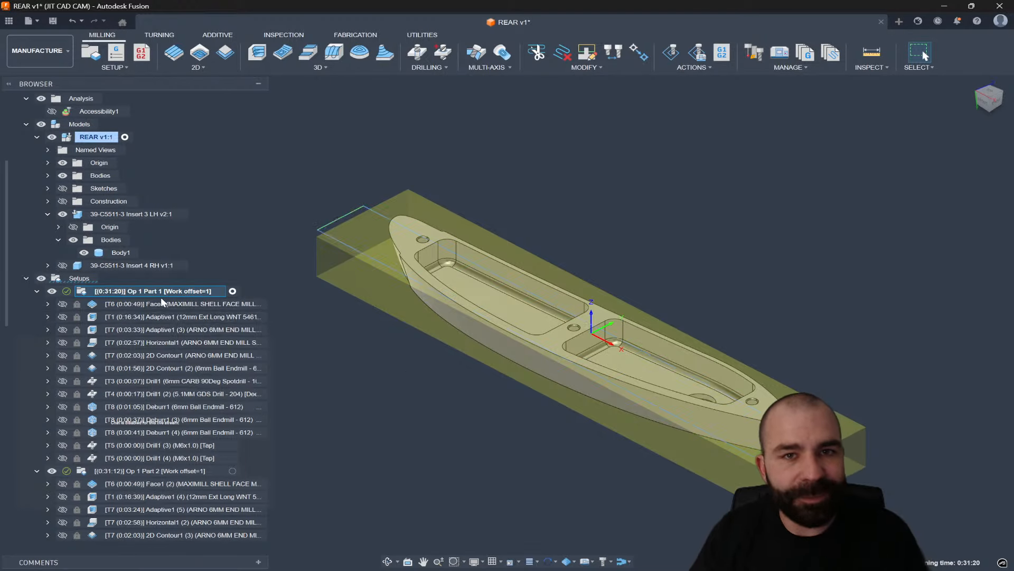
Unprotect the operations of the Op 1 Part 1 setup and regenerate its toolpaths
{"action": "right_click", "coordinate": [157, 293]}
{"action": "left_click", "coordinate": [176, 224]}
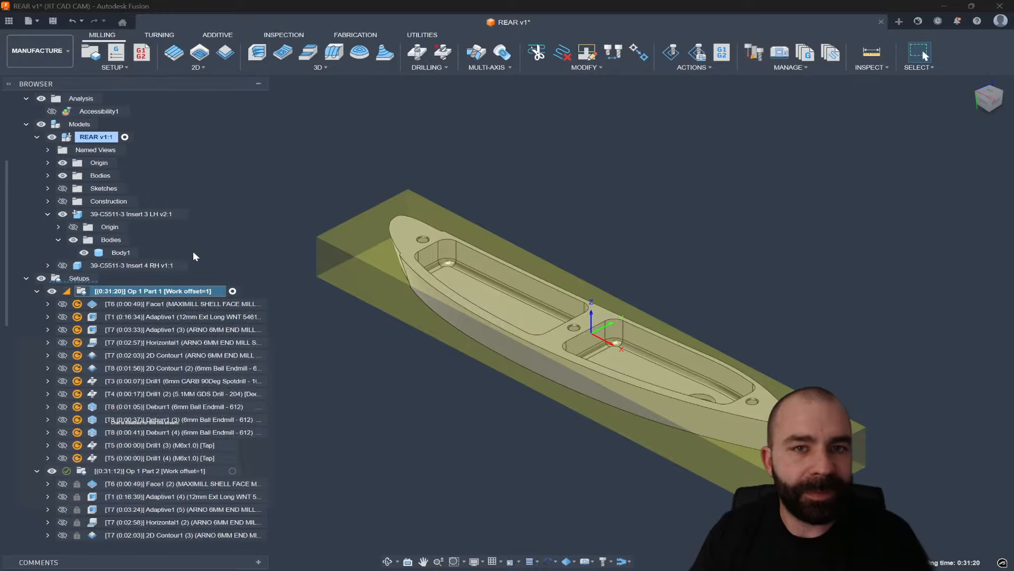
{"action": "key", "text": "ctrl+g"}
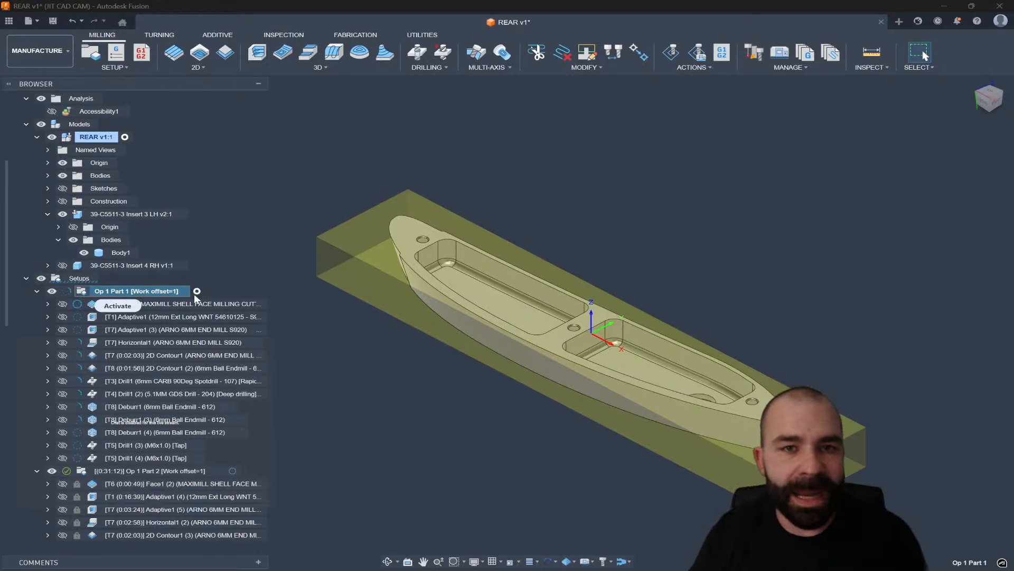
{"action": "scroll", "coordinate": [190, 338], "scroll_direction": "down", "scroll_amount": 1}
{"action": "scroll", "coordinate": [189, 358], "scroll_direction": "down", "scroll_amount": 4}
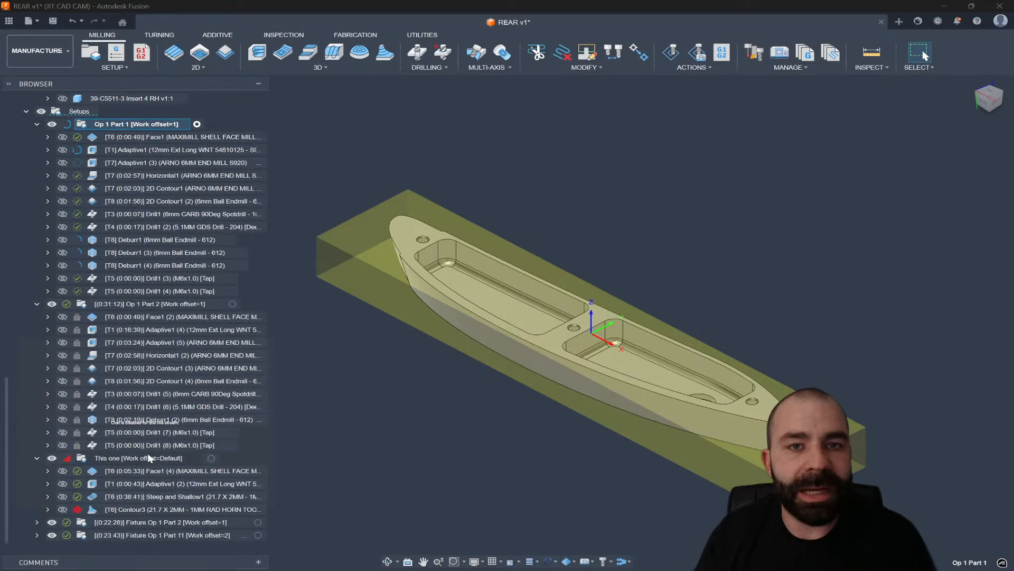
{"action": "double_click", "coordinate": [87, 461]}
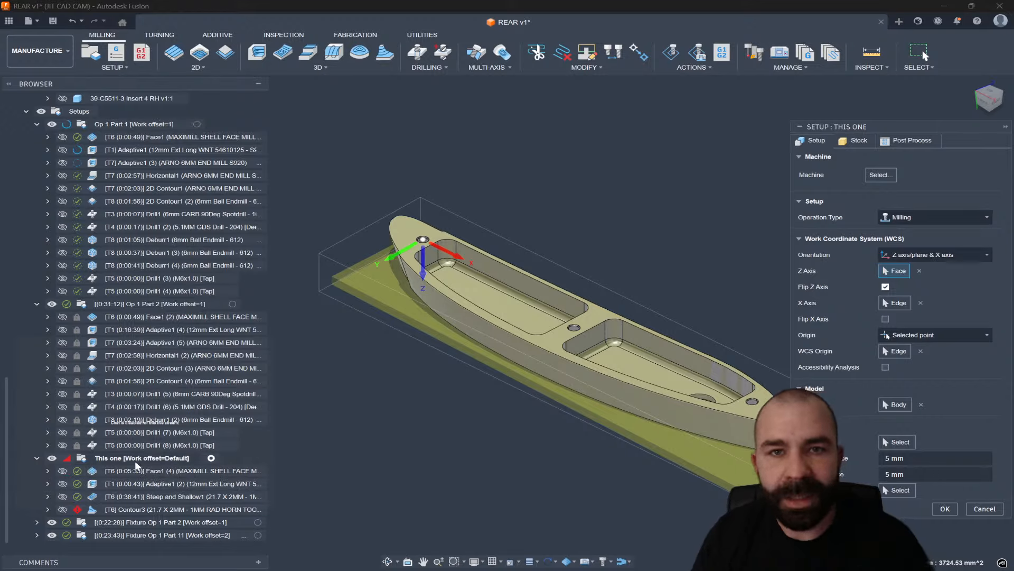
{"action": "key", "text": "Escape"}
Rename the Op 1 Part 1 setup as Setup 1 LH and the This one setup as Setup 2 LH
{"action": "left_click", "coordinate": [148, 124]}
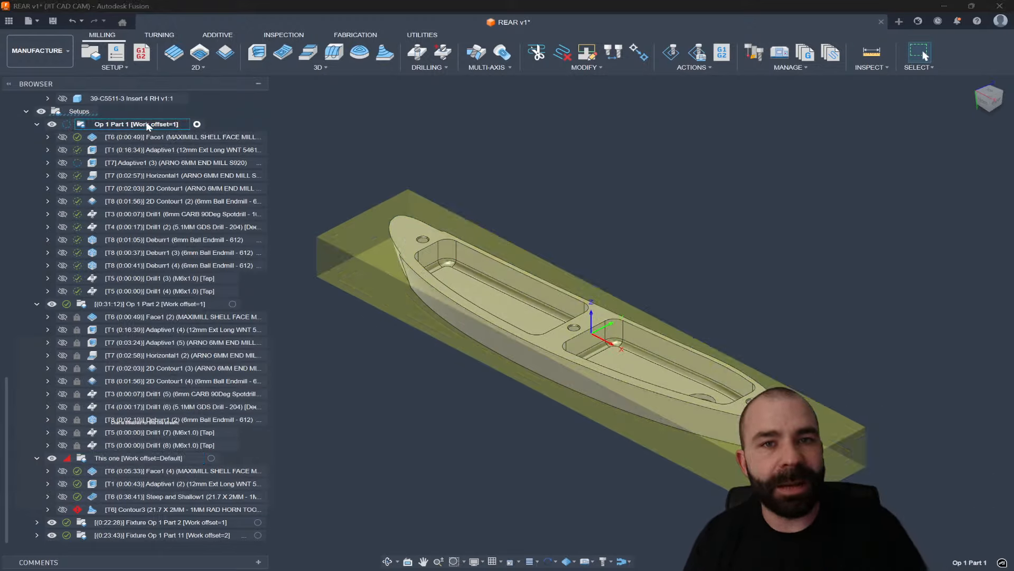
{"action": "left_click", "coordinate": [148, 124]}
{"action": "type", "text": "Setup 1 LH"}
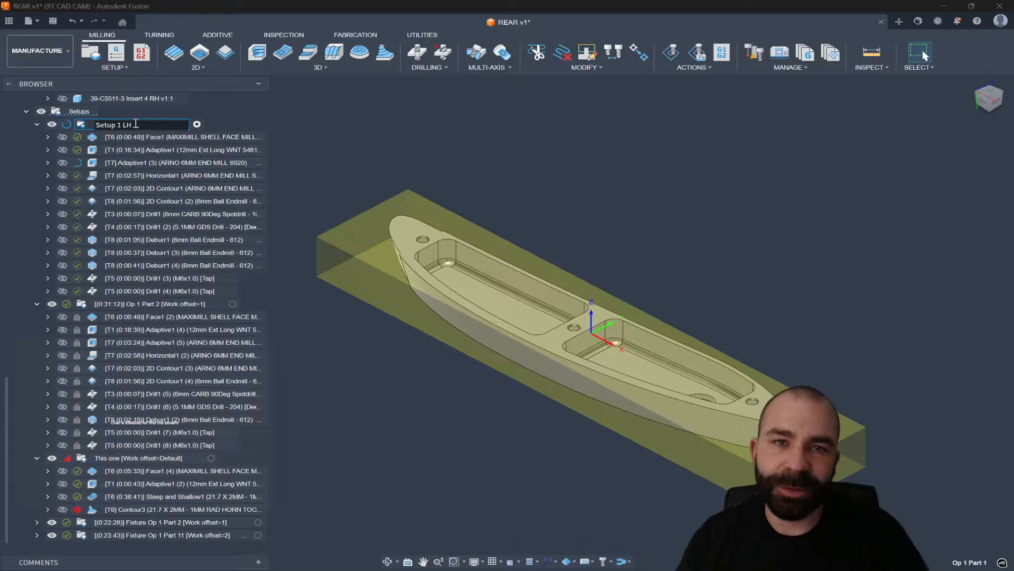
{"action": "key", "text": "Return"}
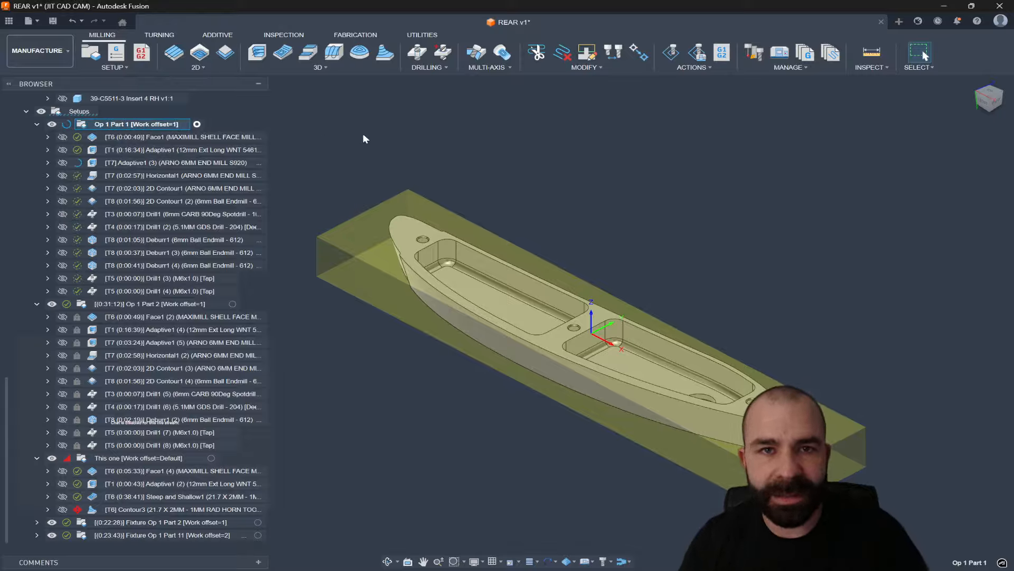
{"action": "left_click", "coordinate": [363, 135]}
{"action": "left_click", "coordinate": [142, 458]}
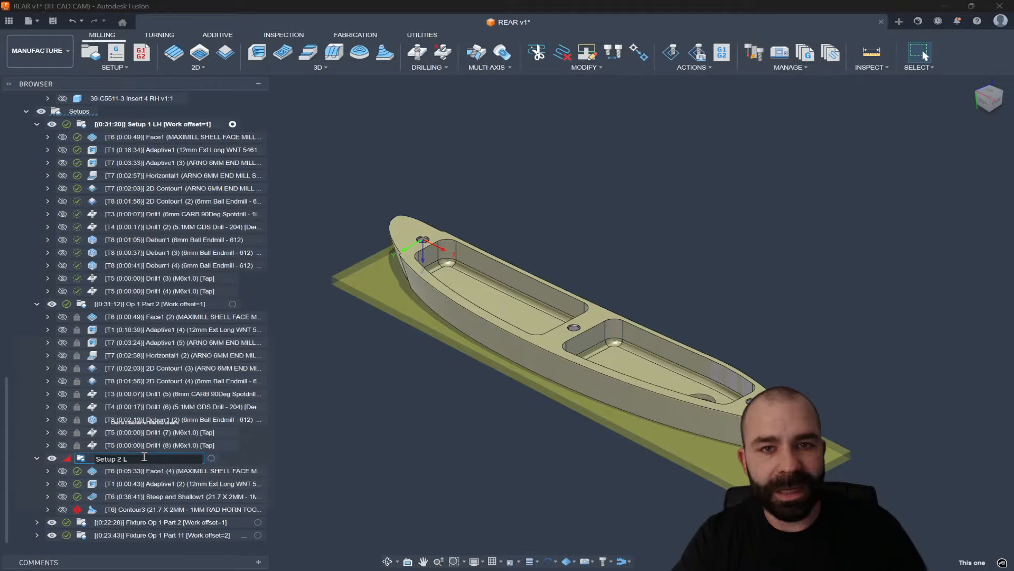
Open Setup 2 LH for editing and replace its model body with the 39-C5511-3 Insert 3 LH component
{"action": "double_click", "coordinate": [143, 457]}
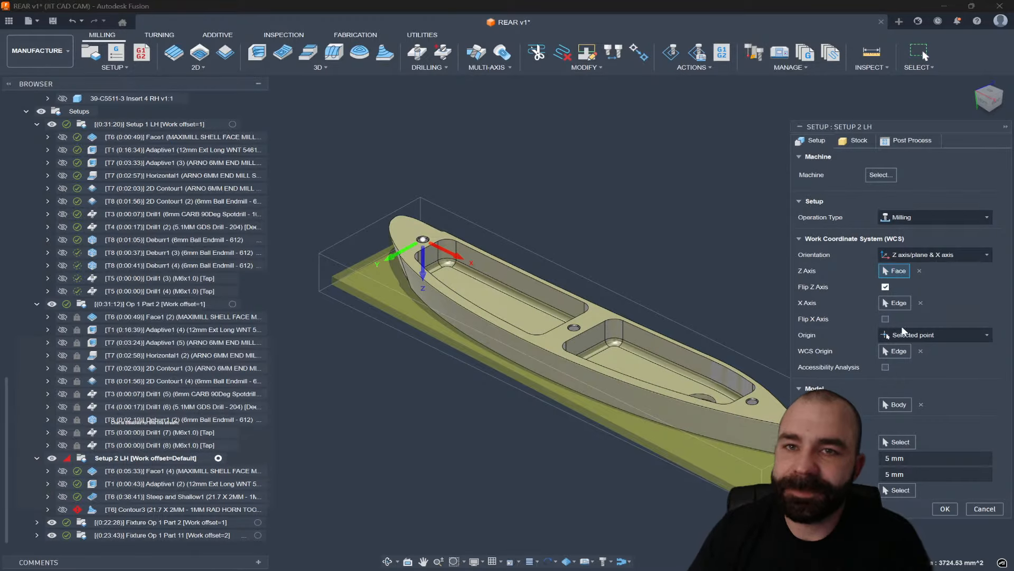
{"action": "left_click", "coordinate": [921, 404]}
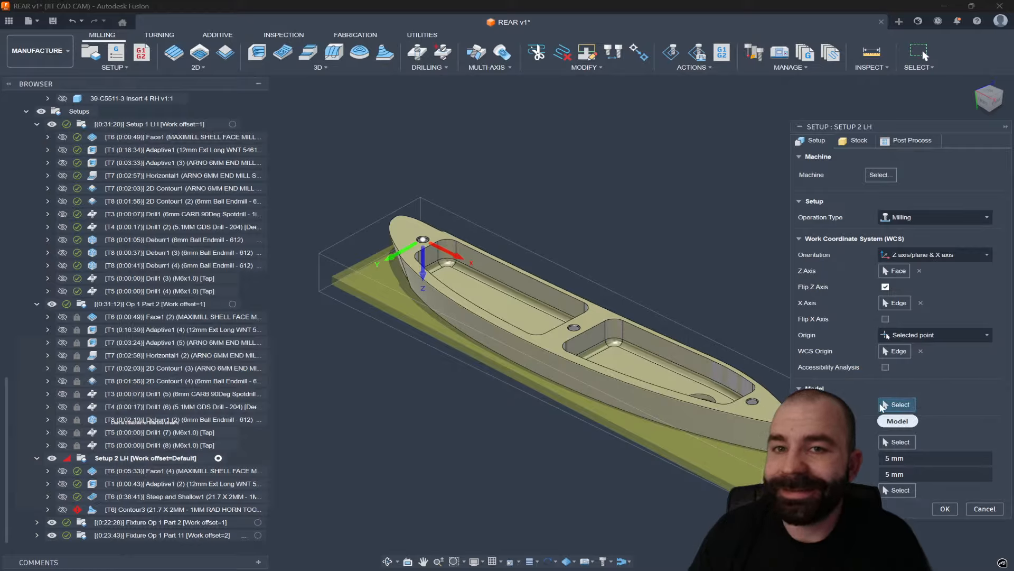
{"action": "scroll", "coordinate": [159, 222], "scroll_direction": "up", "scroll_amount": 4}
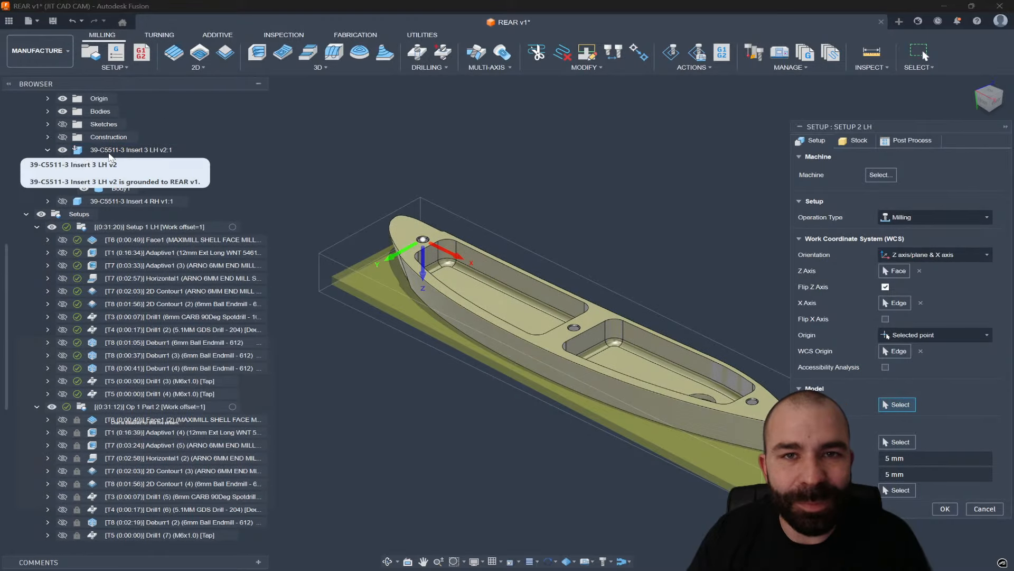
{"action": "left_click", "coordinate": [108, 153]}
Set the stock of Setup 2 LH to From preceding setup with Continue Rest Machining enabled, and accept it despite the warning
{"action": "left_click", "coordinate": [855, 141]}
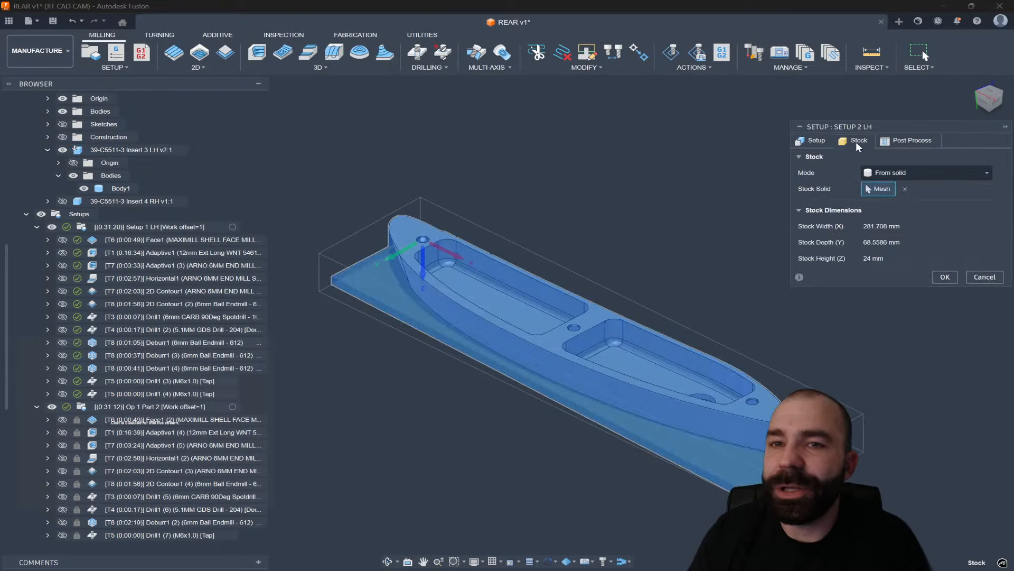
{"action": "left_click", "coordinate": [910, 176]}
{"action": "left_click", "coordinate": [908, 280]}
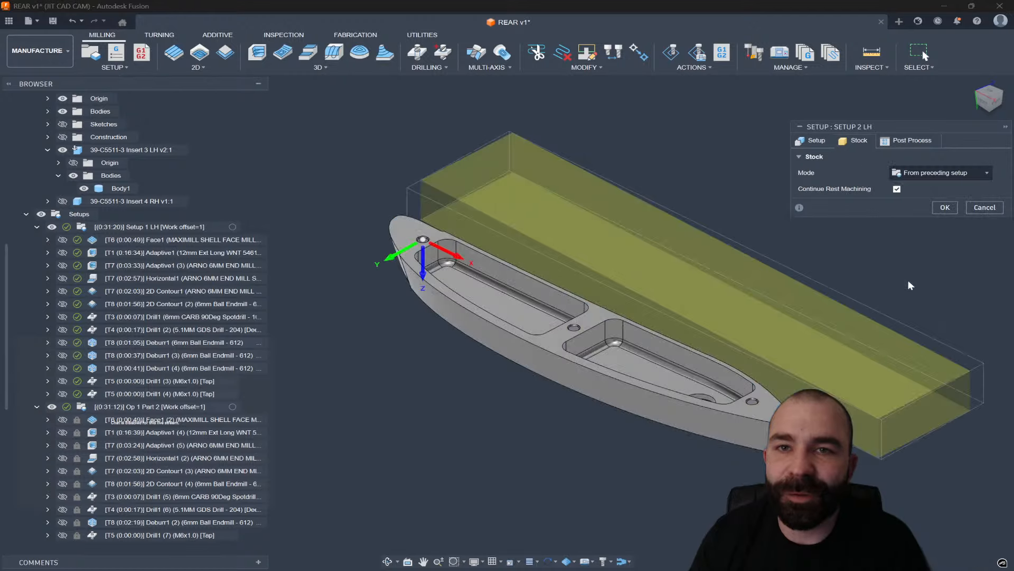
{"action": "left_click", "coordinate": [909, 190]}
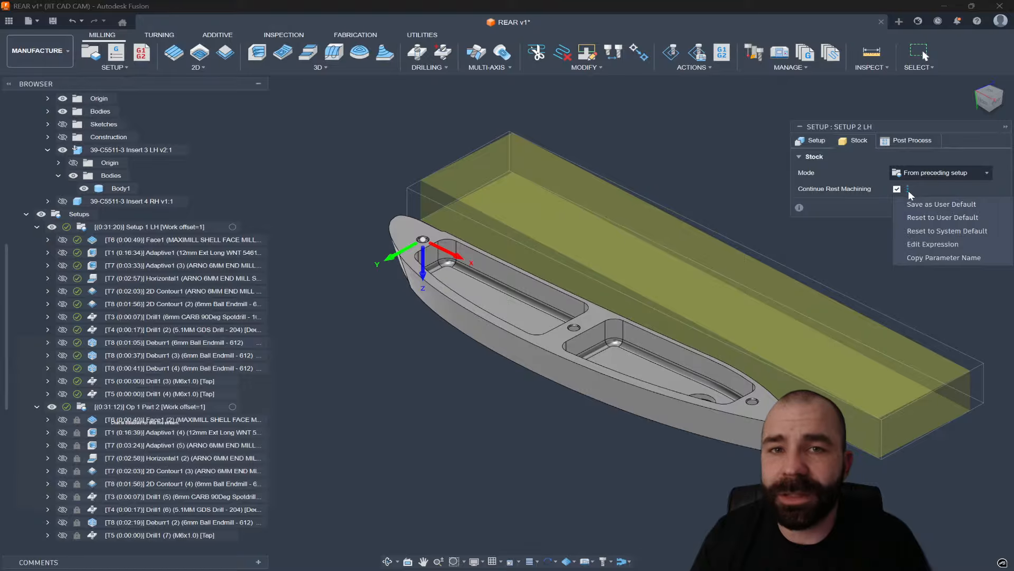
{"action": "left_click", "coordinate": [885, 207]}
{"action": "left_click", "coordinate": [944, 207]}
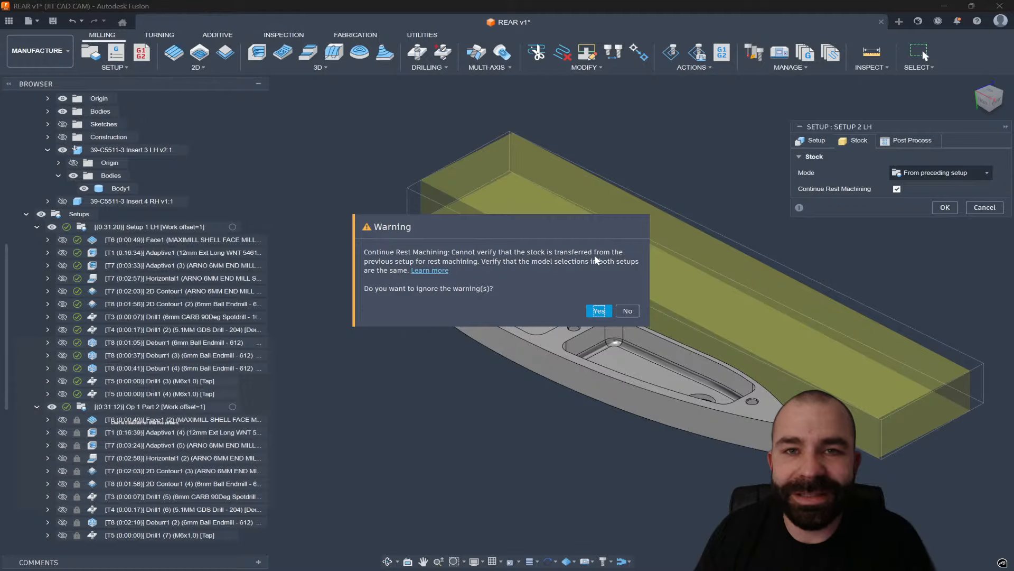
{"action": "left_click", "coordinate": [600, 310]}
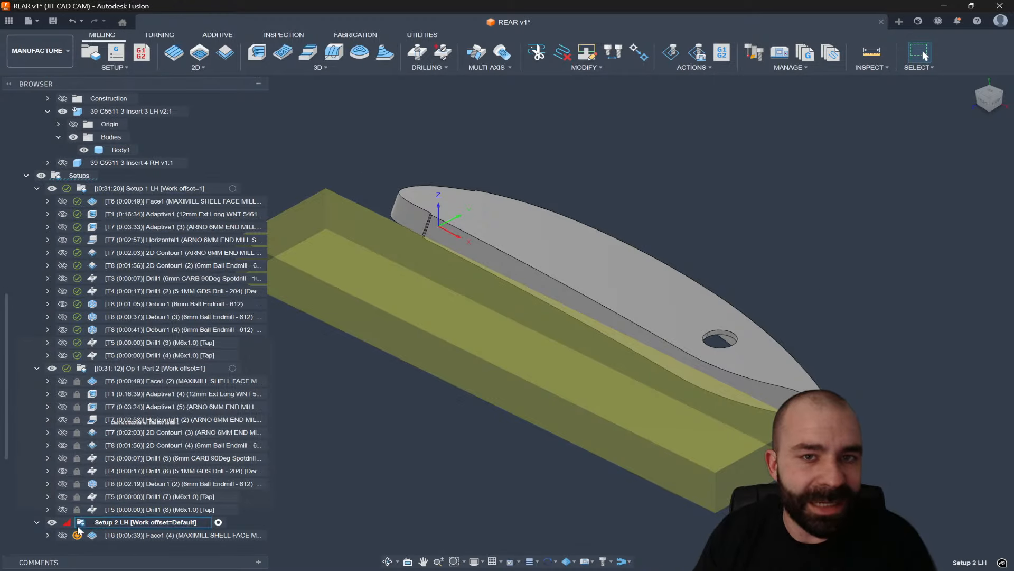
Check the model and stock selections of Setup 2 LH and compare its model with the one selected in Setup 1 LH
{"action": "double_click", "coordinate": [95, 523]}
{"action": "scroll", "coordinate": [589, 363], "scroll_direction": "down", "scroll_amount": 2}
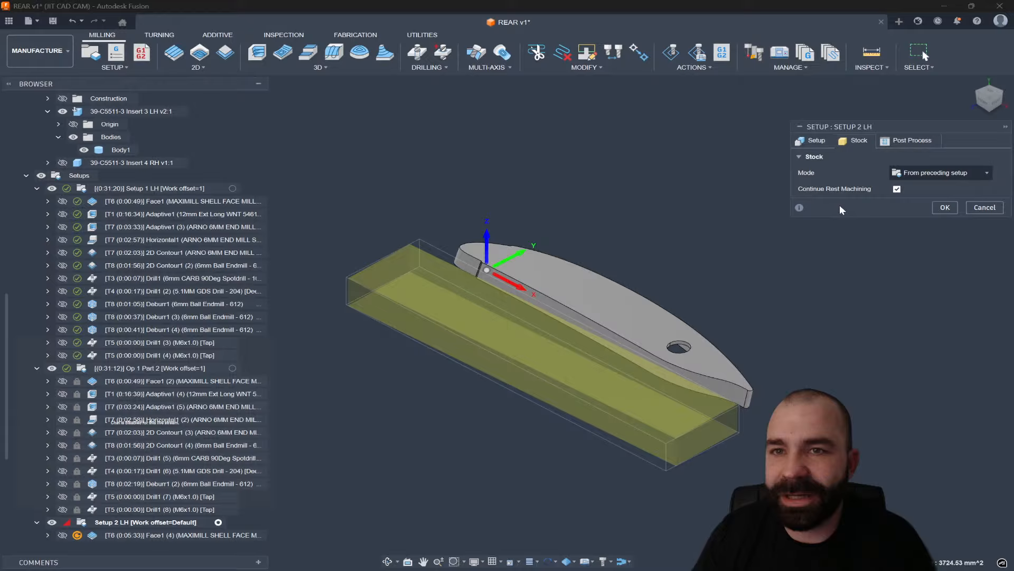
{"action": "left_click", "coordinate": [822, 141]}
{"action": "left_click", "coordinate": [915, 408]}
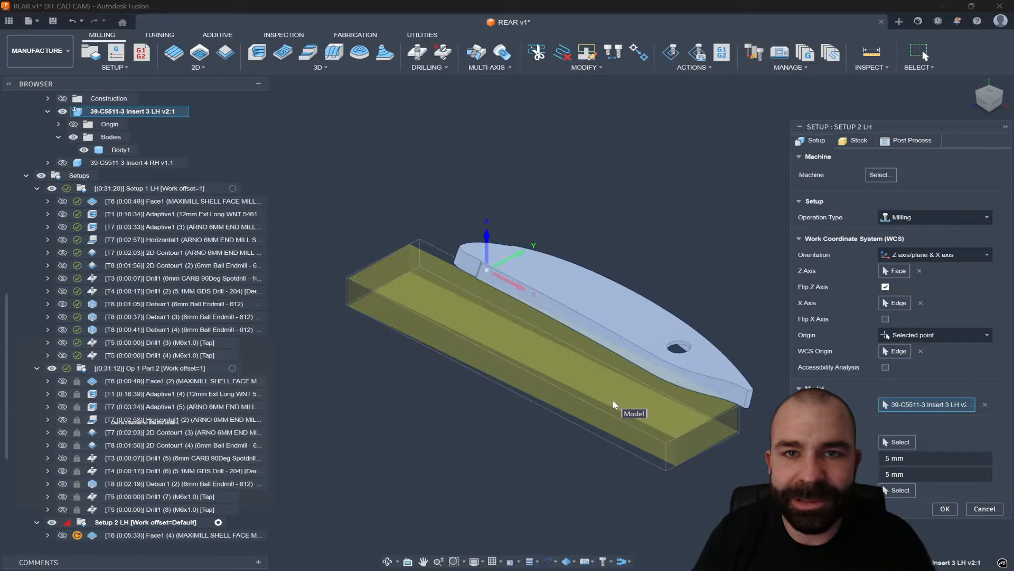
{"action": "left_click", "coordinate": [945, 508]}
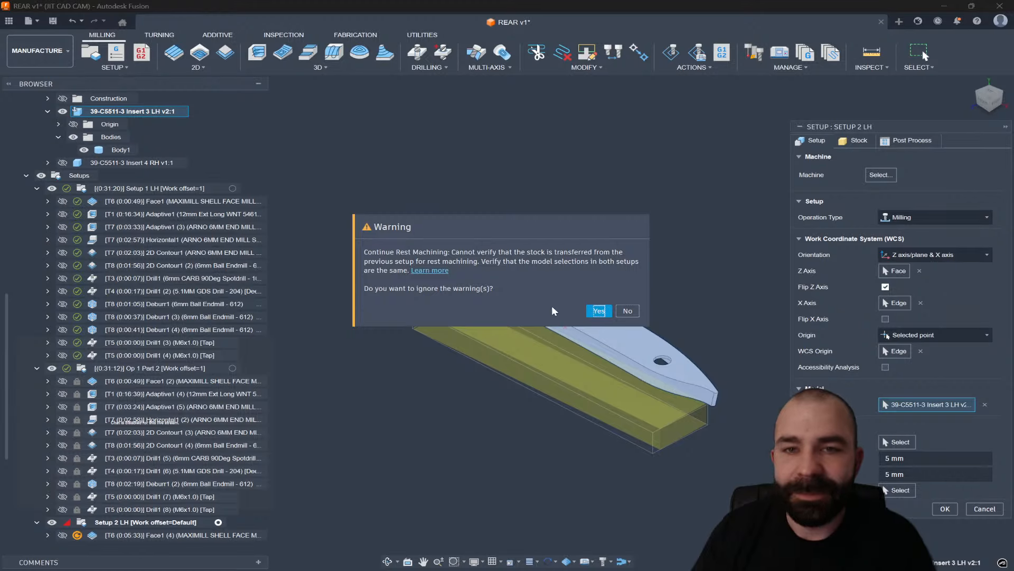
{"action": "left_click", "coordinate": [598, 311]}
{"action": "scroll", "coordinate": [436, 272], "scroll_direction": "up", "scroll_amount": 5}
{"action": "scroll", "coordinate": [436, 272], "scroll_direction": "down", "scroll_amount": 5}
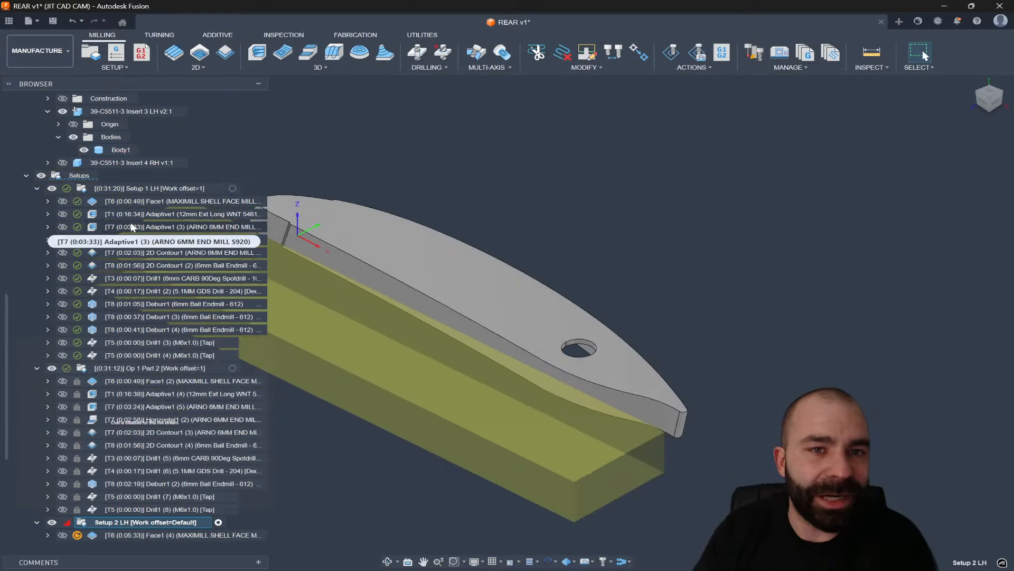
{"action": "double_click", "coordinate": [153, 188]}
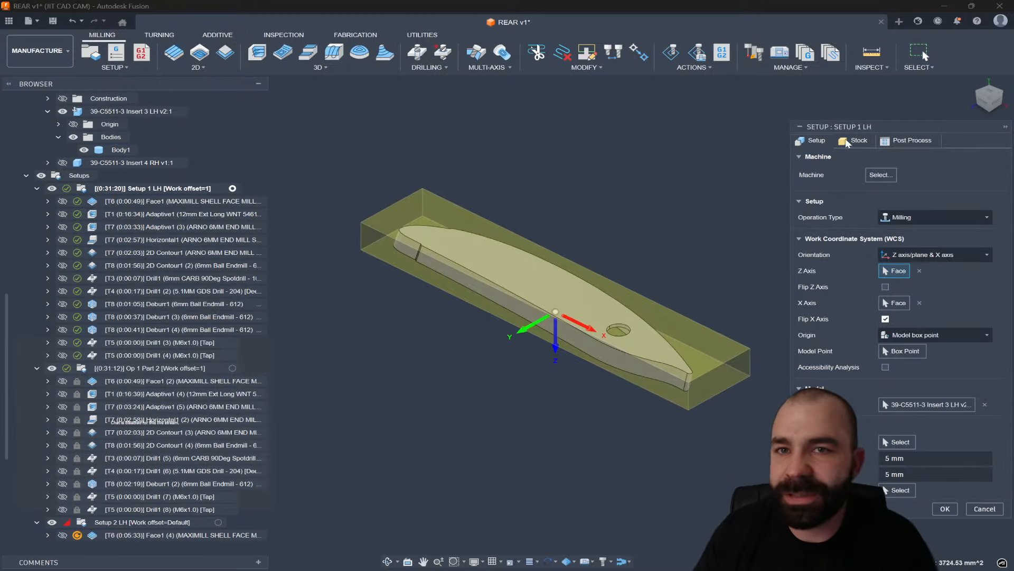
{"action": "left_click", "coordinate": [927, 404]}
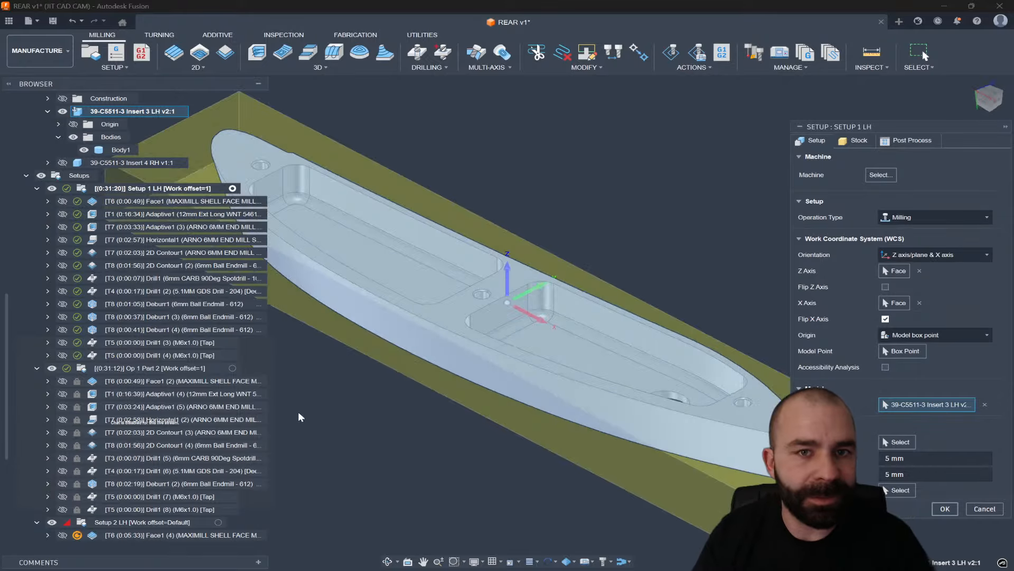
Delete the Op 1 Part 2 setup and duplicate the Setup 1 LH setup
{"action": "left_click", "coordinate": [158, 368]}
{"action": "key", "text": "Delete"}
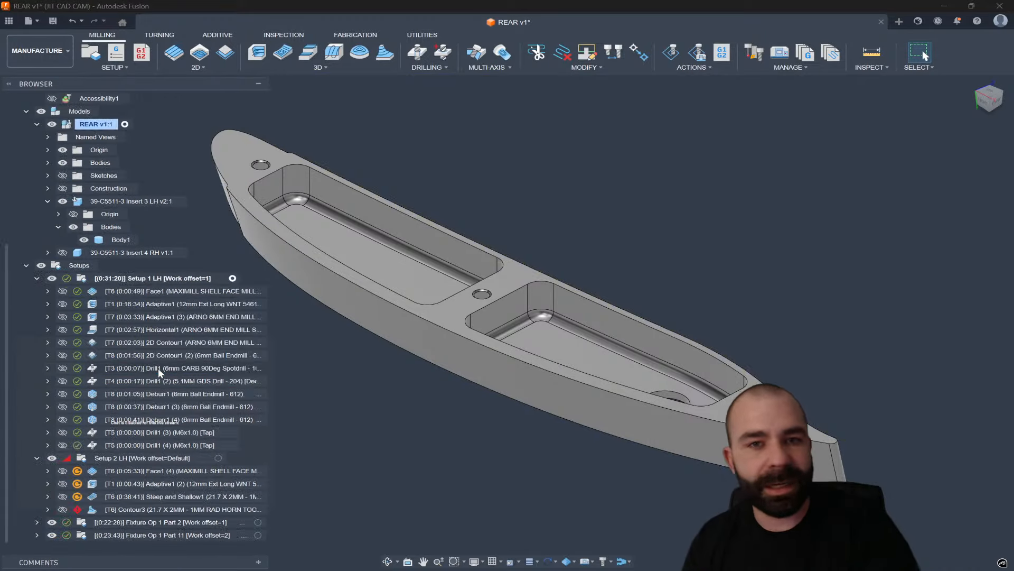
{"action": "left_click", "coordinate": [90, 280]}
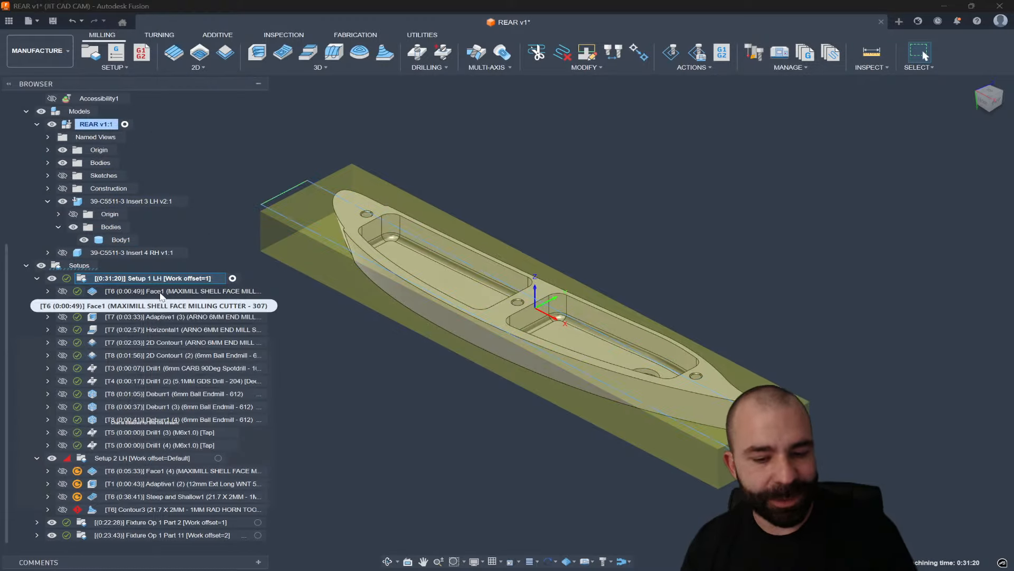
{"action": "key", "text": "ctrl+d"}
In the duplicated Setup 1 LH, flip the Z axis and set the stock mode to From preceding setup with Continue Rest Machining
{"action": "double_click", "coordinate": [82, 458]}
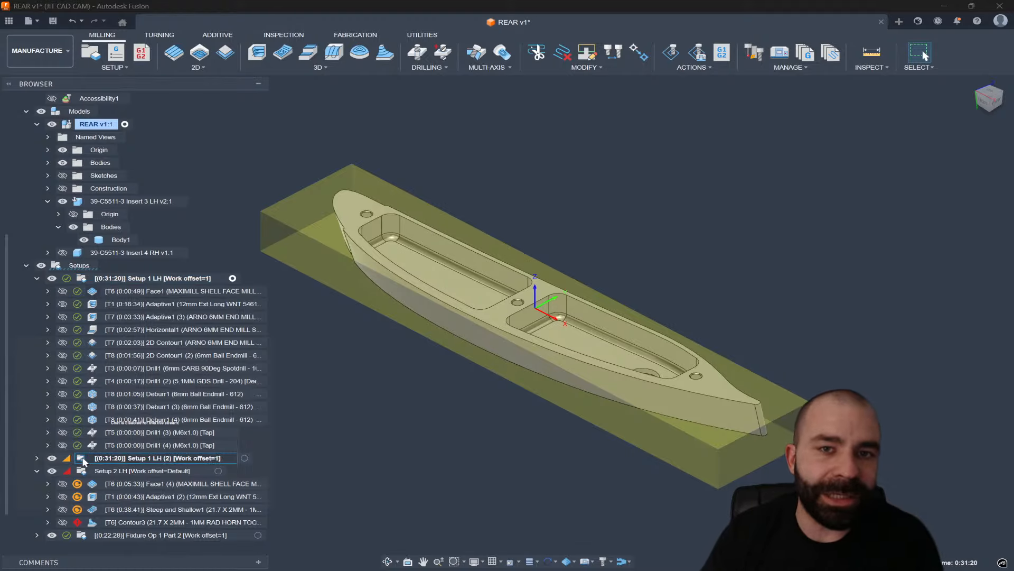
{"action": "left_click", "coordinate": [886, 287]}
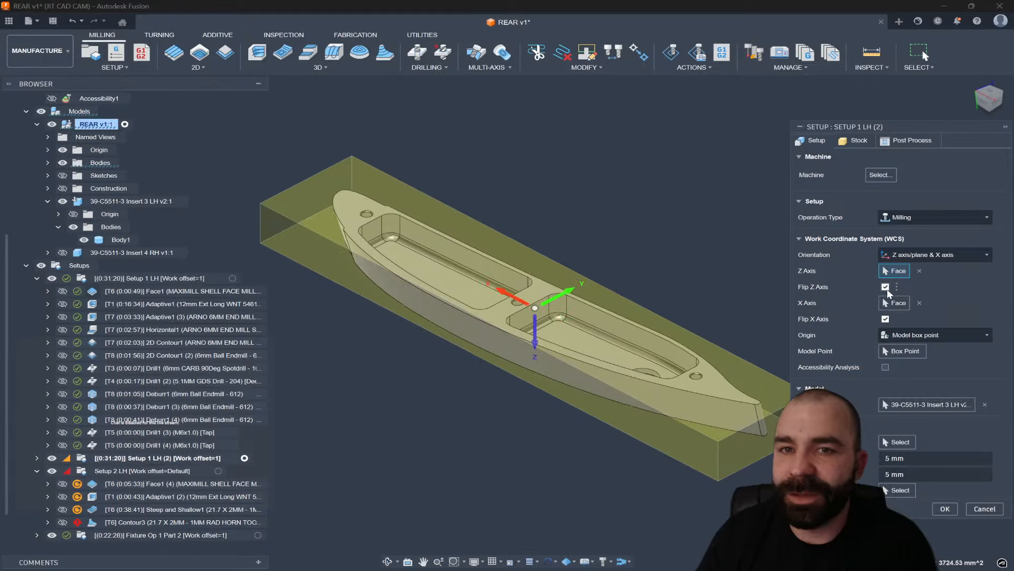
{"action": "left_click", "coordinate": [855, 140]}
{"action": "left_click", "coordinate": [943, 175]}
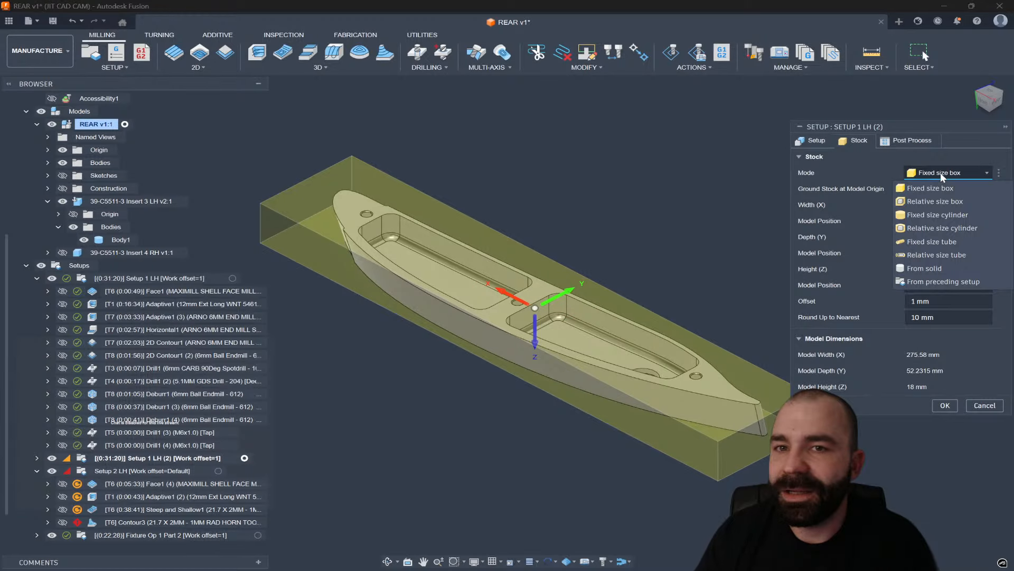
{"action": "left_click", "coordinate": [933, 284]}
{"action": "left_click", "coordinate": [945, 207]}
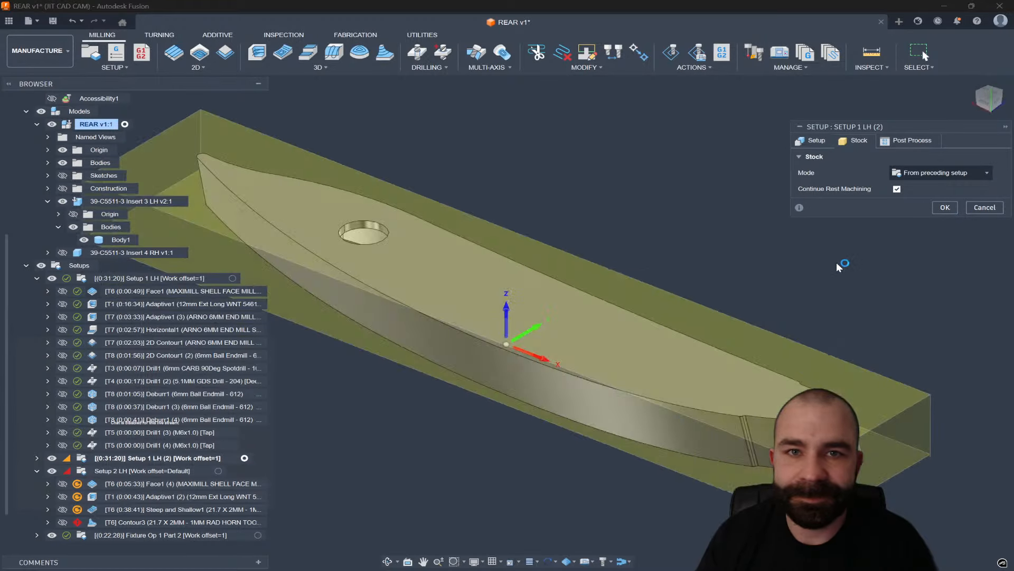
Move the Face1, Adaptive1, Steep and Shallow1 and Contour3 operations from Setup 2 LH into the duplicated Setup 1 LH
{"action": "left_click", "coordinate": [176, 489]}
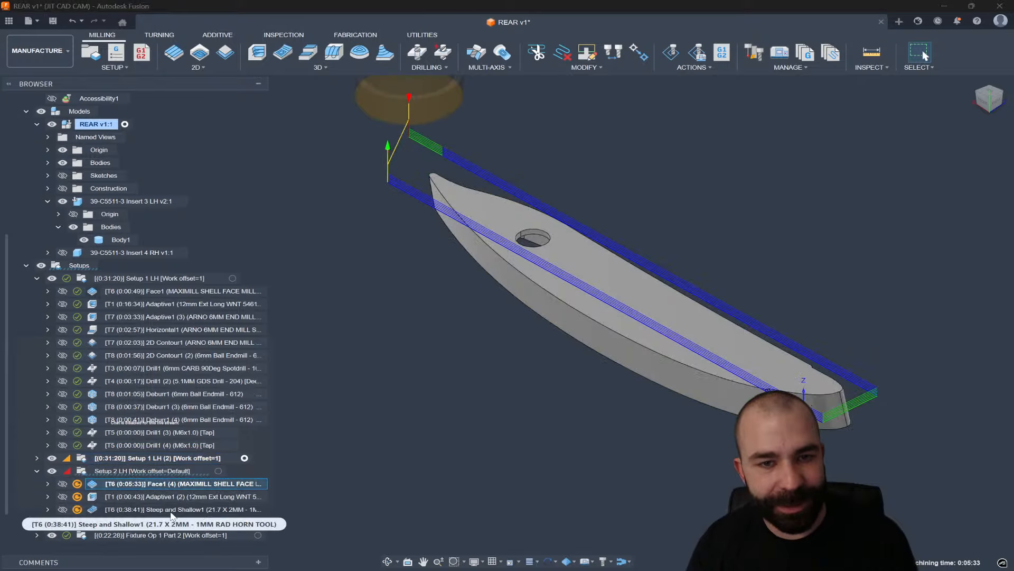
{"action": "left_click", "coordinate": [168, 523], "text": "shift"}
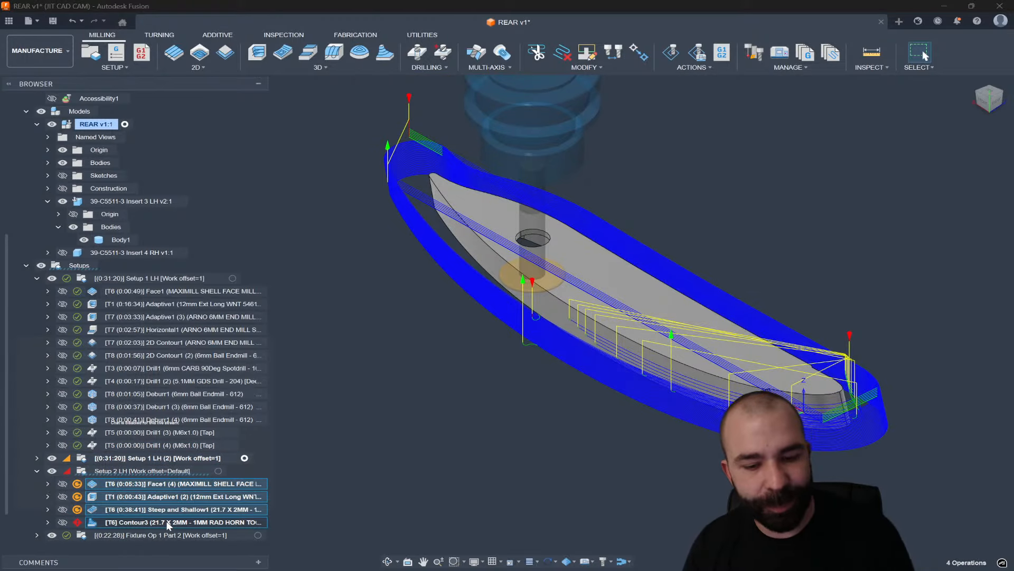
{"action": "left_click_drag", "start_coordinate": [167, 523], "coordinate": [159, 458]}
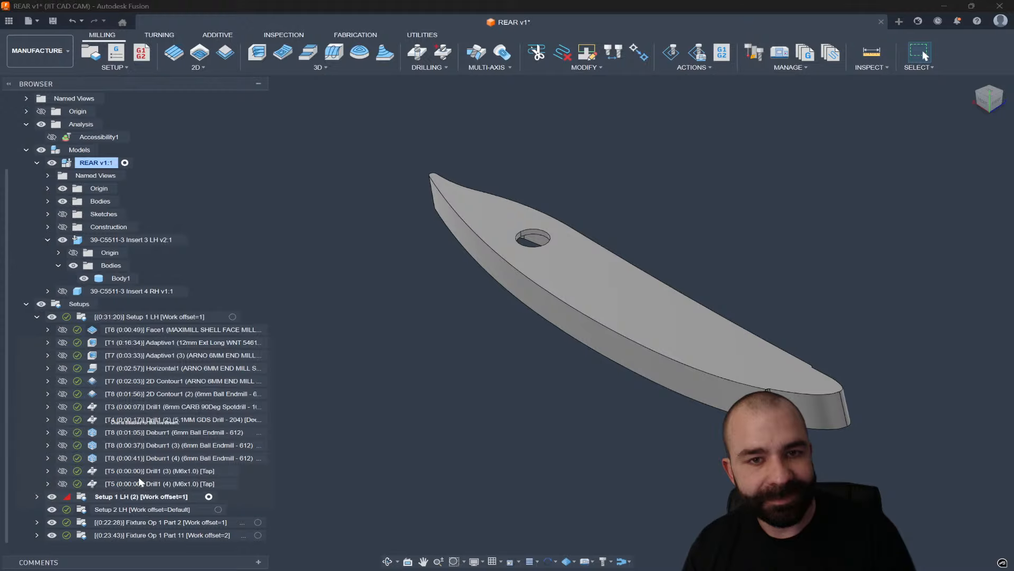
Delete the duplicated operations from Face1 (2) through Drill1 (8) in Setup 1 LH (2), keeping the four moved operations
{"action": "left_click", "coordinate": [36, 496]}
{"action": "scroll", "coordinate": [157, 412], "scroll_direction": "down", "scroll_amount": 5}
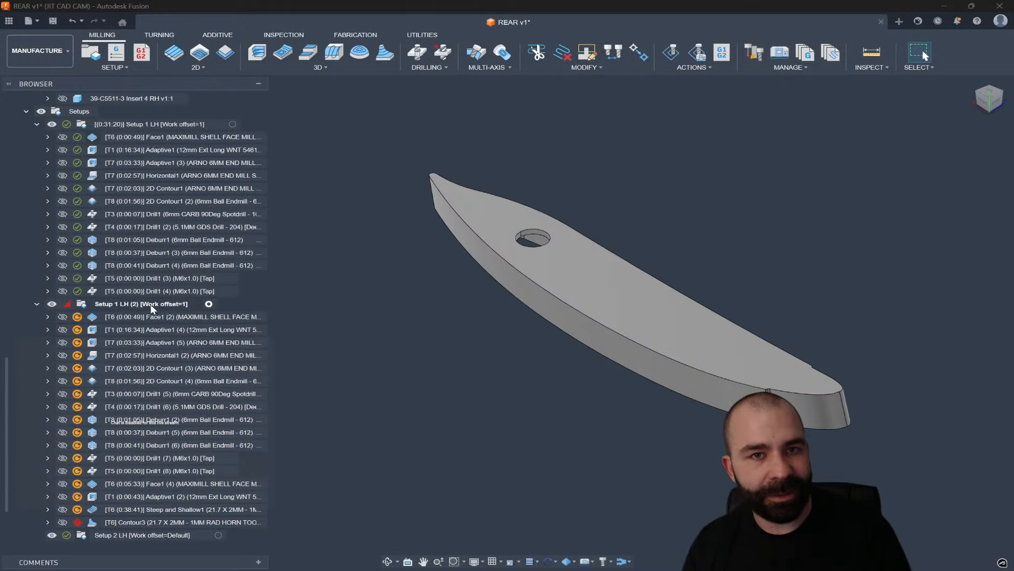
{"action": "left_click", "coordinate": [152, 305]}
{"action": "scroll", "coordinate": [150, 323], "scroll_direction": "up", "scroll_amount": 1}
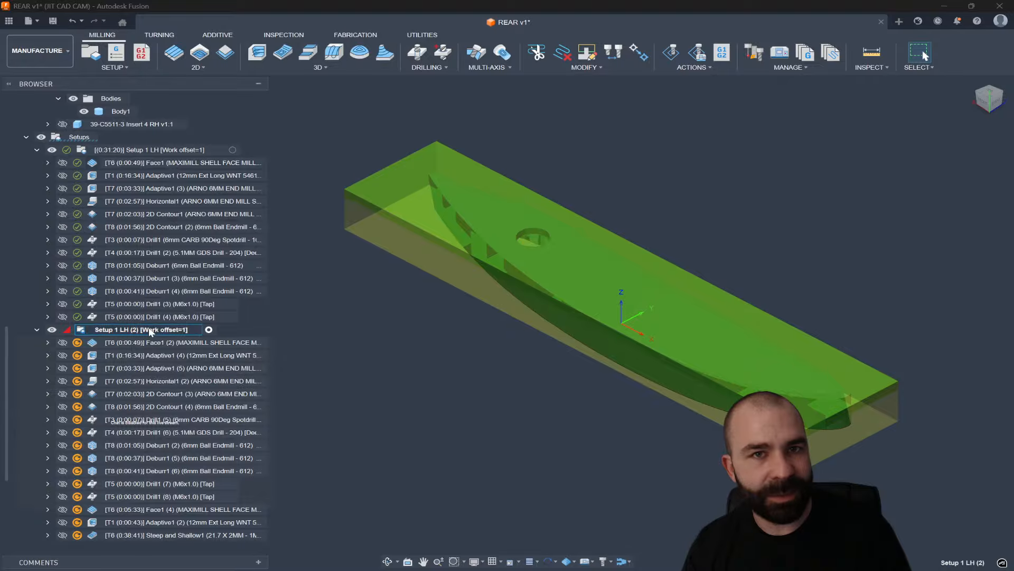
{"action": "scroll", "coordinate": [150, 330], "scroll_direction": "down", "scroll_amount": 3}
{"action": "left_click", "coordinate": [158, 294]}
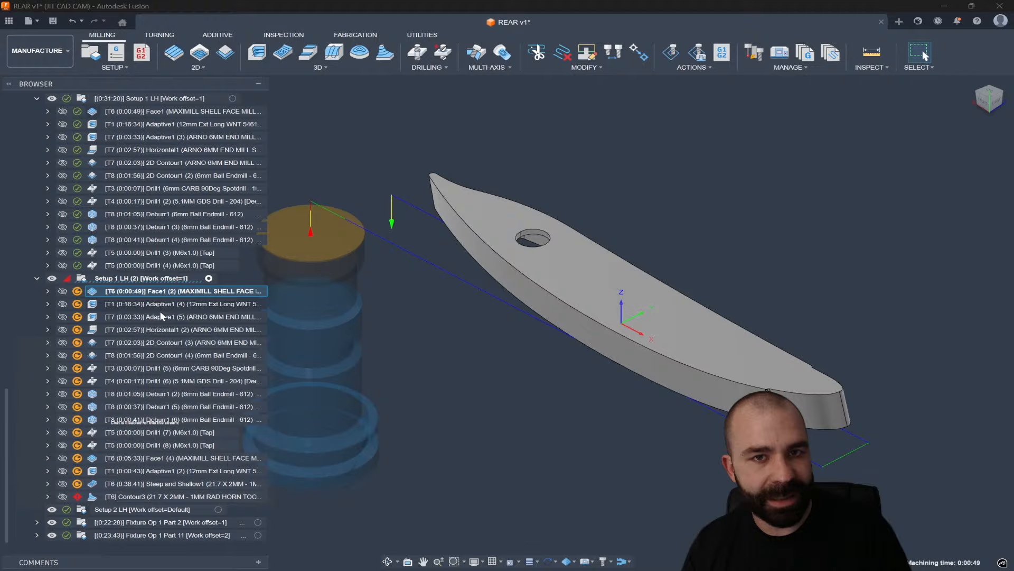
{"action": "left_click", "coordinate": [143, 495], "text": "shift"}
{"action": "left_click", "coordinate": [297, 469]}
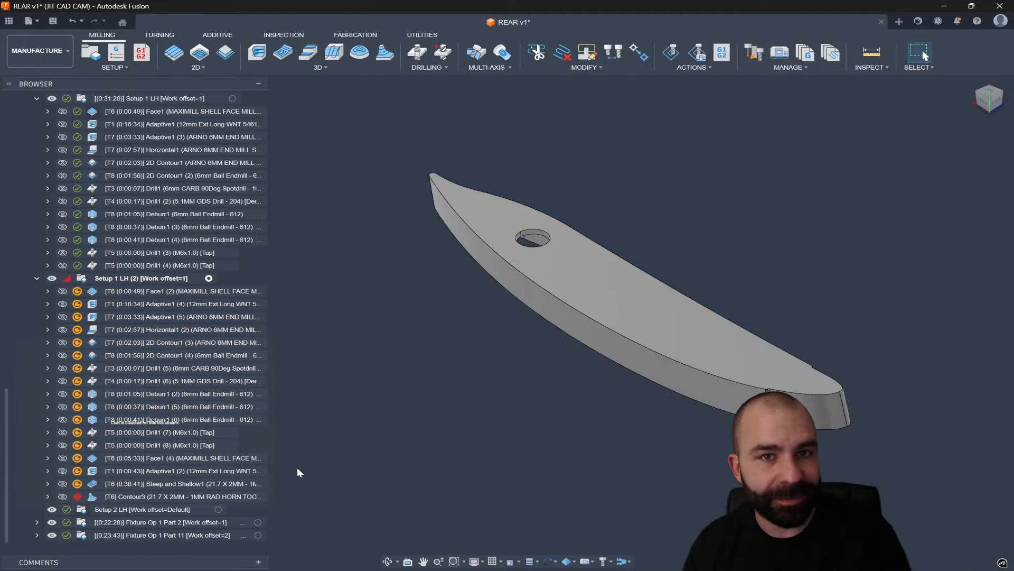
{"action": "left_click", "coordinate": [144, 445]}
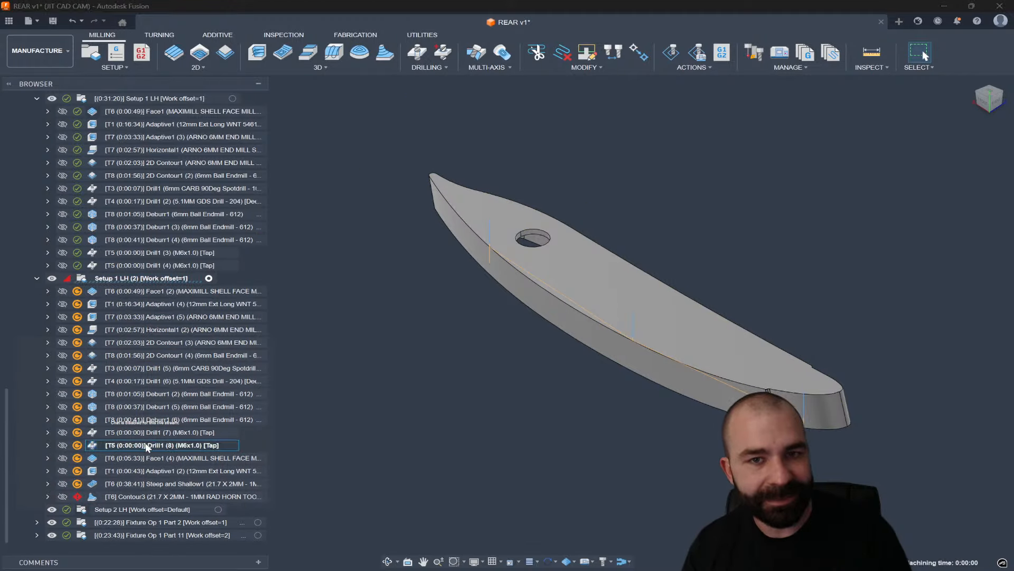
{"action": "left_click", "coordinate": [143, 294], "text": "shift"}
{"action": "key", "text": "Delete"}
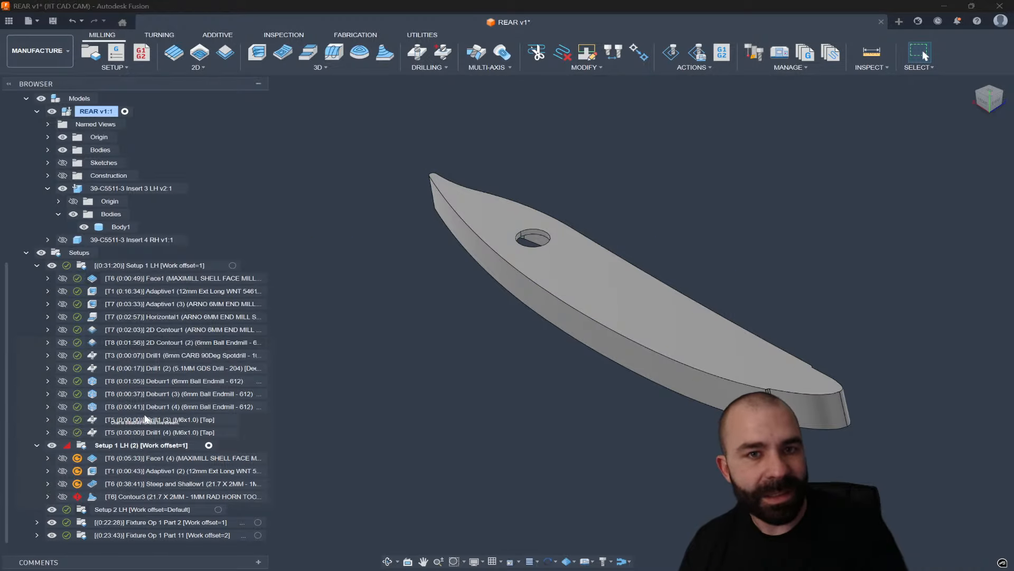
Regenerate all toolpaths in Setup 1 LH (2)
{"action": "left_click", "coordinate": [142, 447]}
{"action": "key", "text": "ctrl+g"}
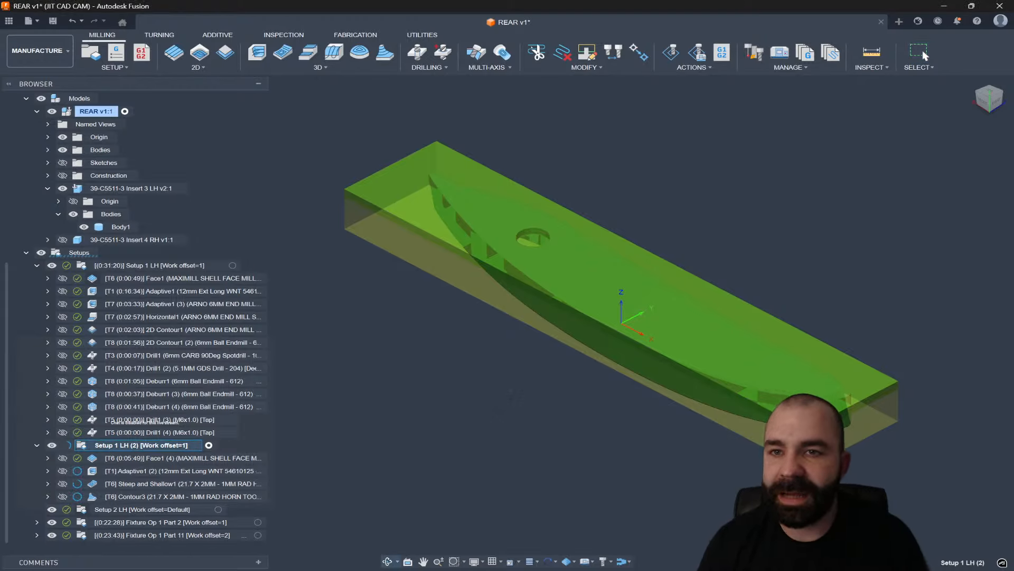
{"action": "middle_click_drag", "start_coordinate": [476, 435], "coordinate": [519, 387], "text": "shift"}
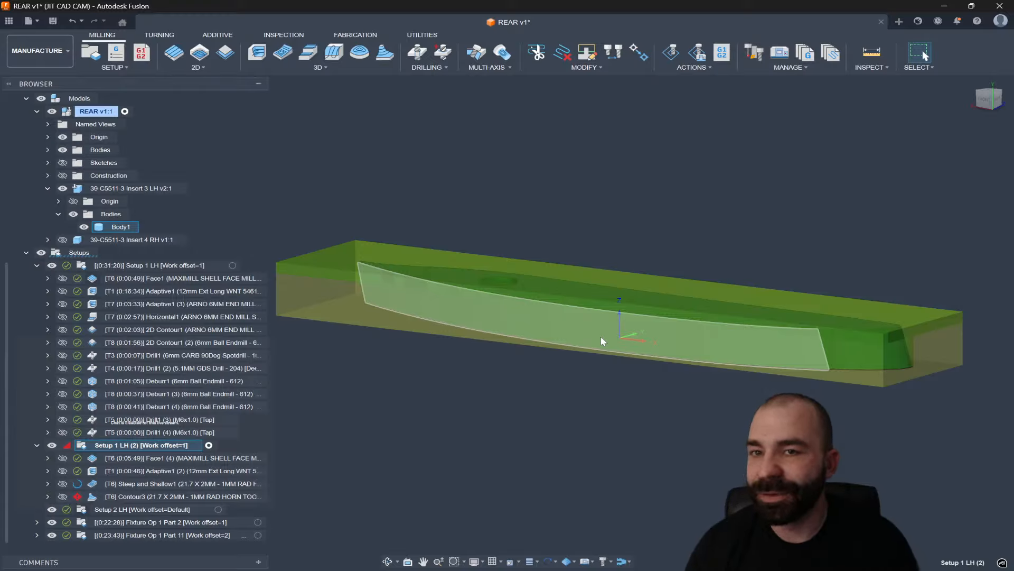
{"action": "left_click", "coordinate": [587, 355]}
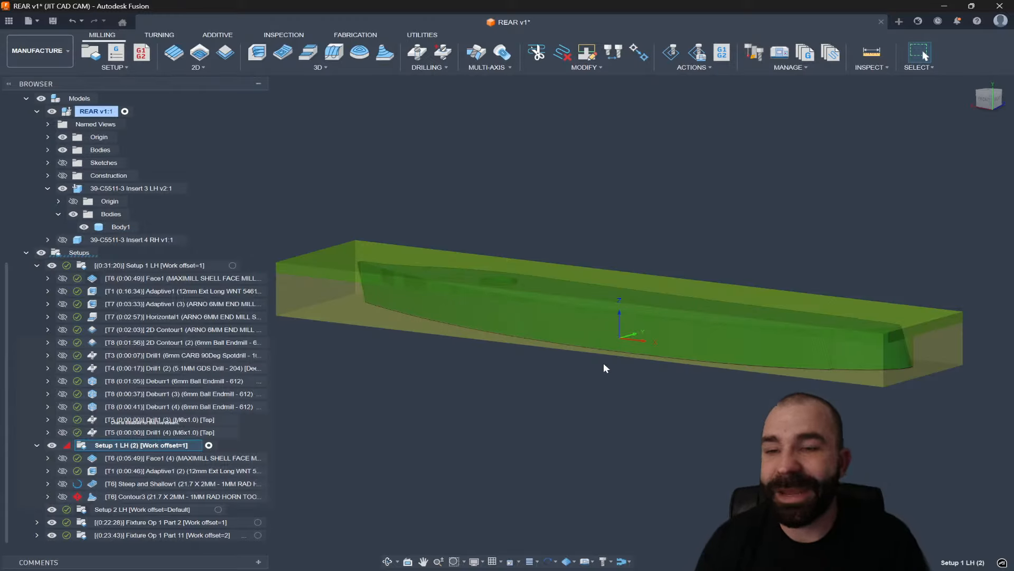
Inspect the regenerated Face1 (4) and Adaptive1 (2) toolpaths around the part in Setup 1 LH (2)
{"action": "left_click", "coordinate": [183, 457]}
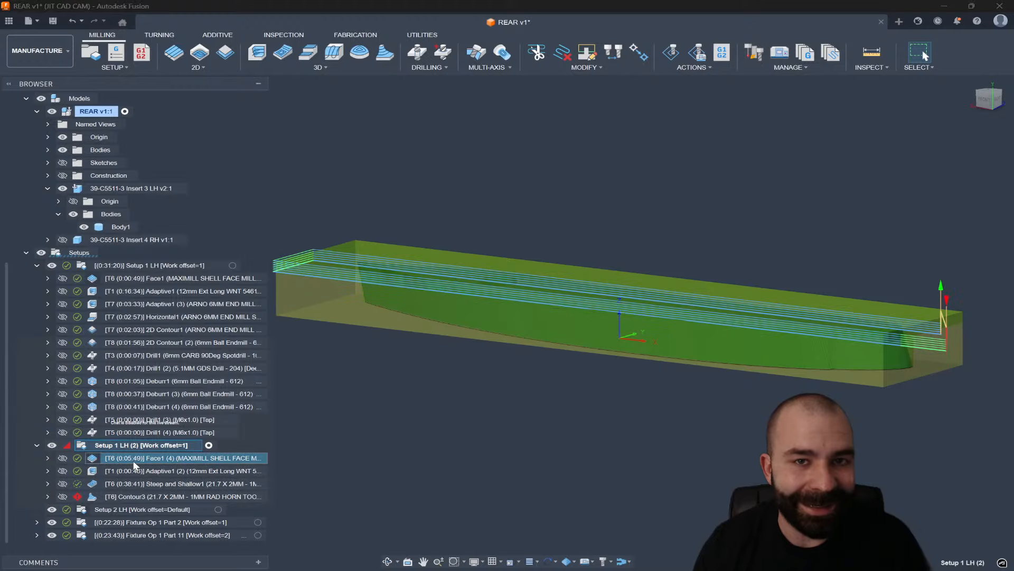
{"action": "middle_click_drag", "start_coordinate": [491, 360], "coordinate": [521, 274], "text": "shift"}
{"action": "scroll", "coordinate": [521, 275], "scroll_direction": "up", "scroll_amount": 2}
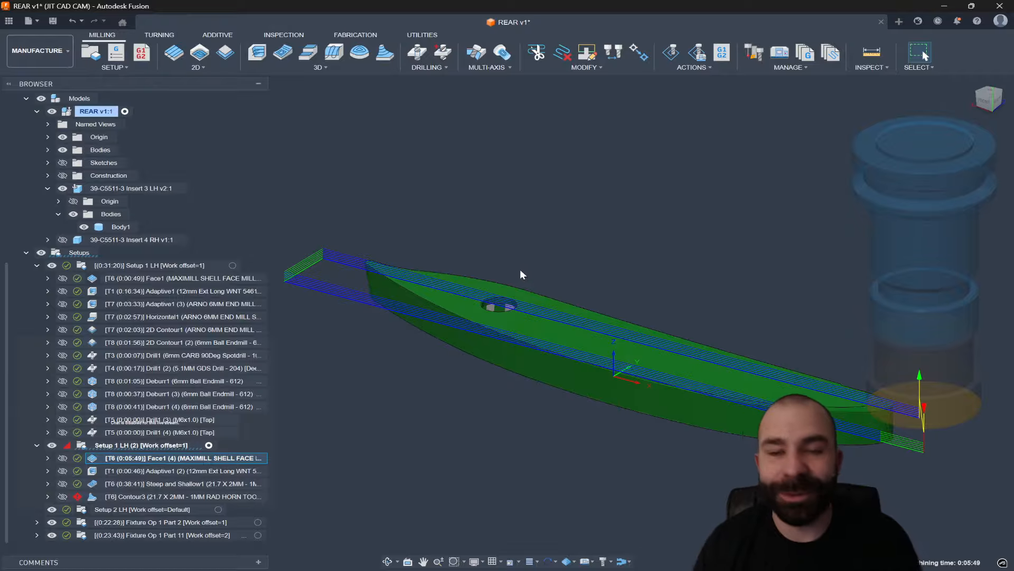
{"action": "left_click", "coordinate": [151, 470]}
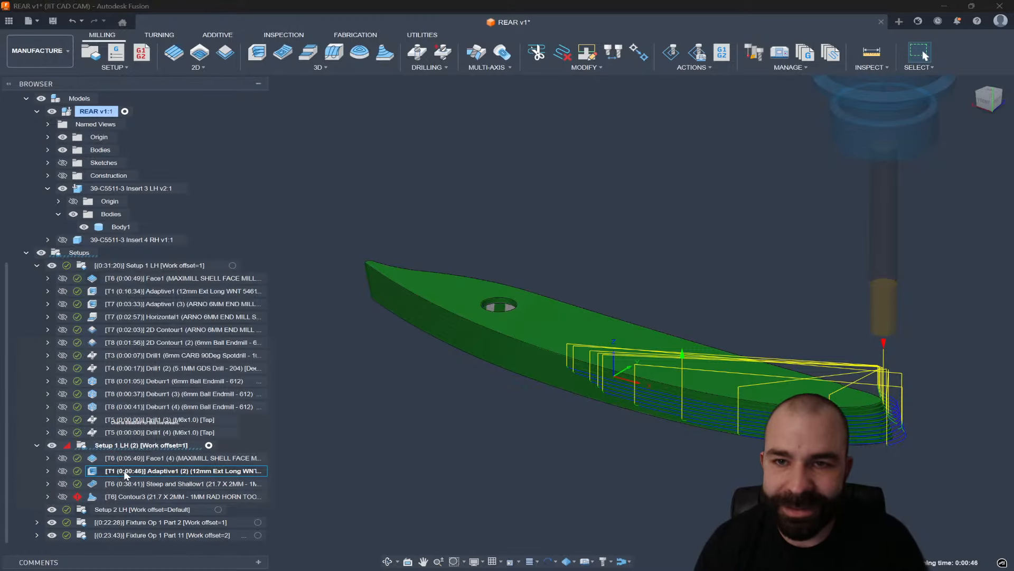
{"action": "scroll", "coordinate": [740, 425], "scroll_direction": "up", "scroll_amount": 3}
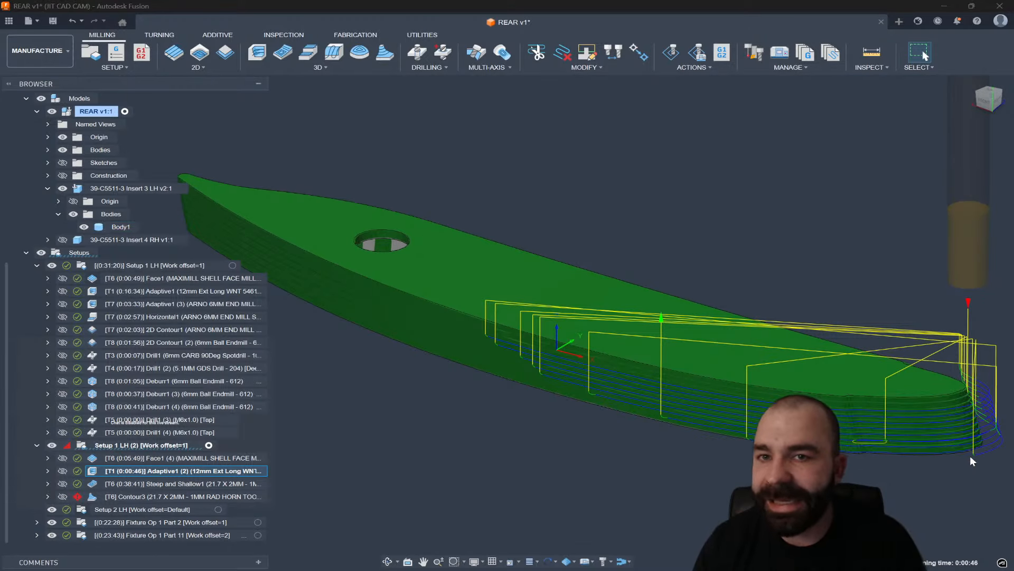
{"action": "scroll", "coordinate": [984, 445], "scroll_direction": "down", "scroll_amount": 3}
{"action": "scroll", "coordinate": [966, 433], "scroll_direction": "up", "scroll_amount": 3}
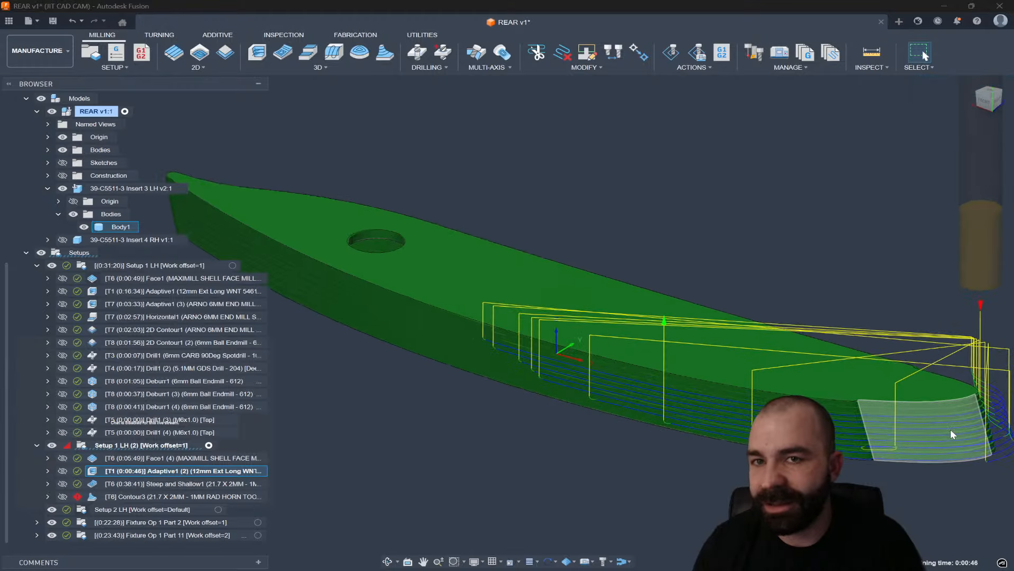
{"action": "scroll", "coordinate": [952, 429], "scroll_direction": "down", "scroll_amount": 1}
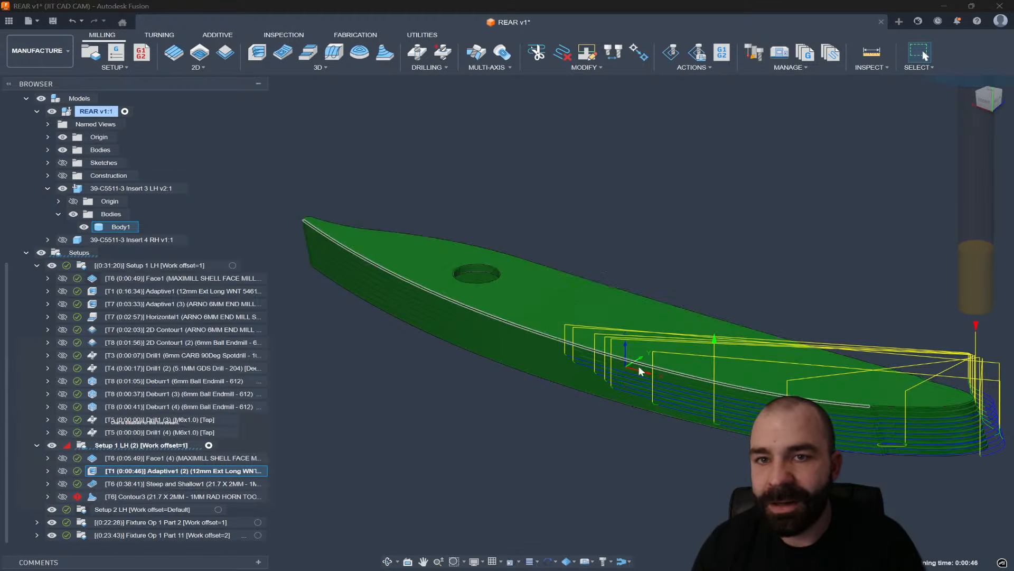
Examine the Steep and Shallow1 toolpath around the part's outline from above and at an angle
{"action": "left_click", "coordinate": [119, 486]}
{"action": "scroll", "coordinate": [467, 398], "scroll_direction": "down", "scroll_amount": 2}
{"action": "mouse_move", "coordinate": [467, 399]}
{"action": "middle_mouse_down", "text": "shift"}
{"action": "mouse_move", "coordinate": [407, 408]}
{"action": "mouse_move", "coordinate": [378, 393]}
{"action": "mouse_move", "coordinate": [368, 373]}
{"action": "mouse_move", "coordinate": [355, 381]}
{"action": "mouse_move", "coordinate": [409, 386]}
{"action": "mouse_move", "coordinate": [398, 398]}
{"action": "mouse_move", "coordinate": [408, 406]}
{"action": "mouse_move", "coordinate": [480, 389]}
{"action": "middle_mouse_up", "text": "shift"}
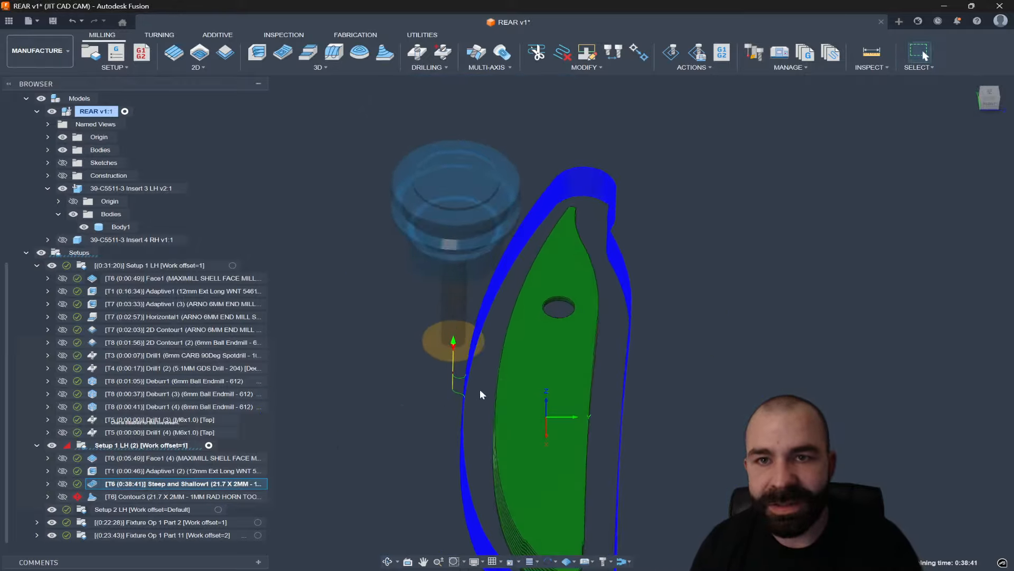
{"action": "left_click", "coordinate": [987, 91]}
{"action": "scroll", "coordinate": [664, 237], "scroll_direction": "up", "scroll_amount": 5}
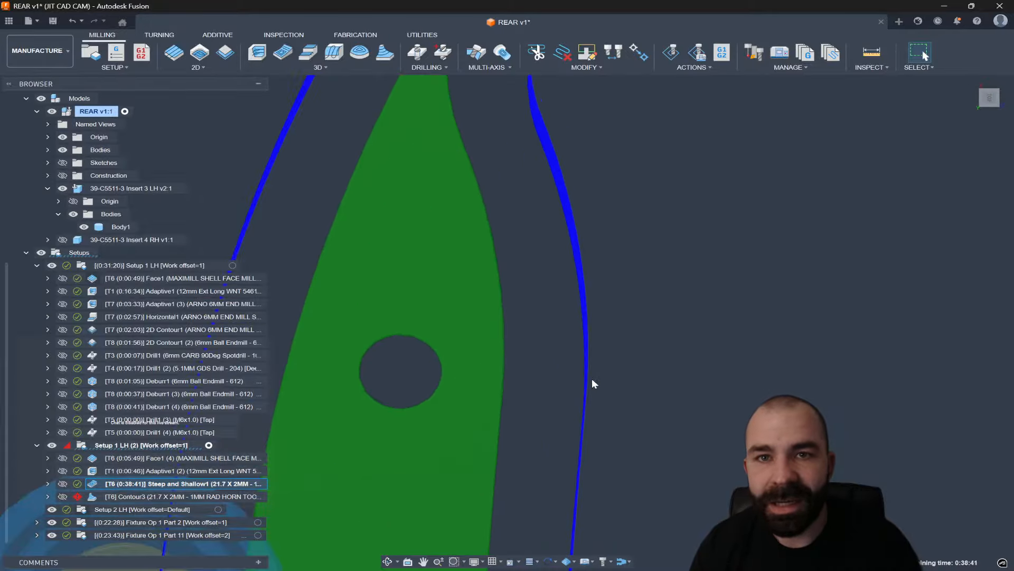
{"action": "scroll", "coordinate": [594, 382], "scroll_direction": "down", "scroll_amount": 1}
{"action": "scroll", "coordinate": [594, 384], "scroll_direction": "down", "scroll_amount": 2}
{"action": "scroll", "coordinate": [590, 286], "scroll_direction": "down", "scroll_amount": 4}
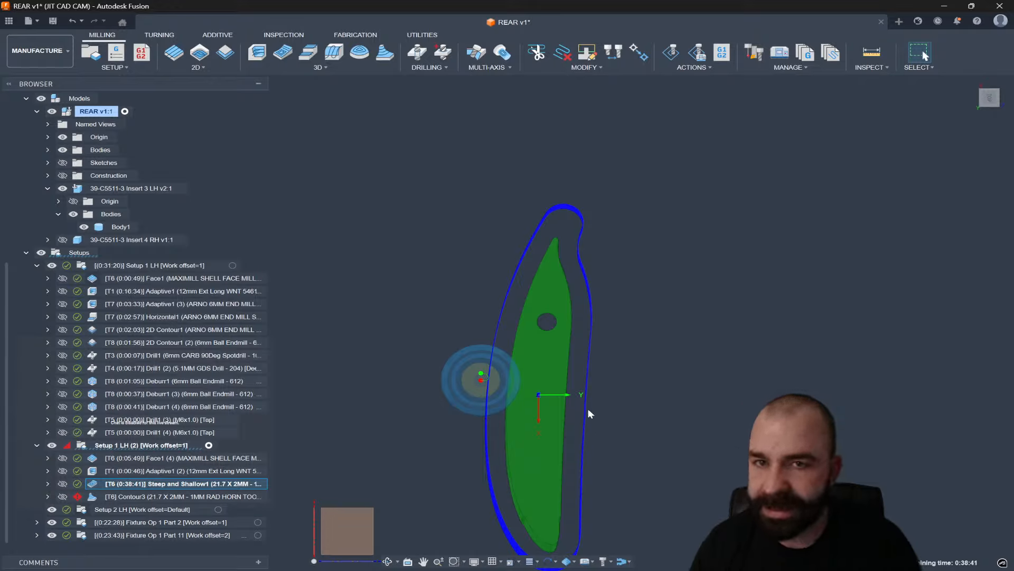
{"action": "scroll", "coordinate": [575, 336], "scroll_direction": "down", "scroll_amount": 2}
{"action": "scroll", "coordinate": [549, 445], "scroll_direction": "up", "scroll_amount": 5}
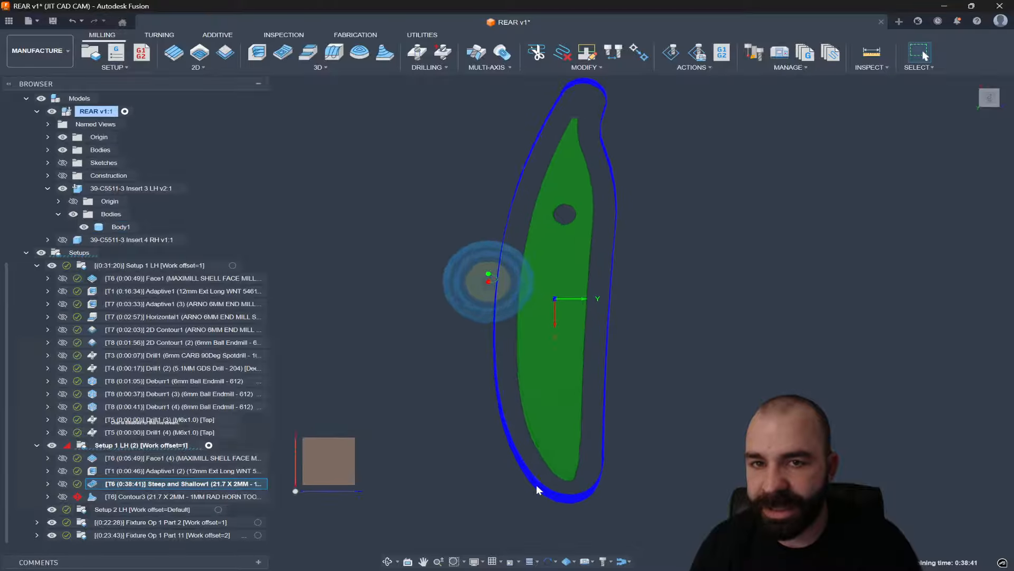
{"action": "scroll", "coordinate": [534, 497], "scroll_direction": "down", "scroll_amount": 4}
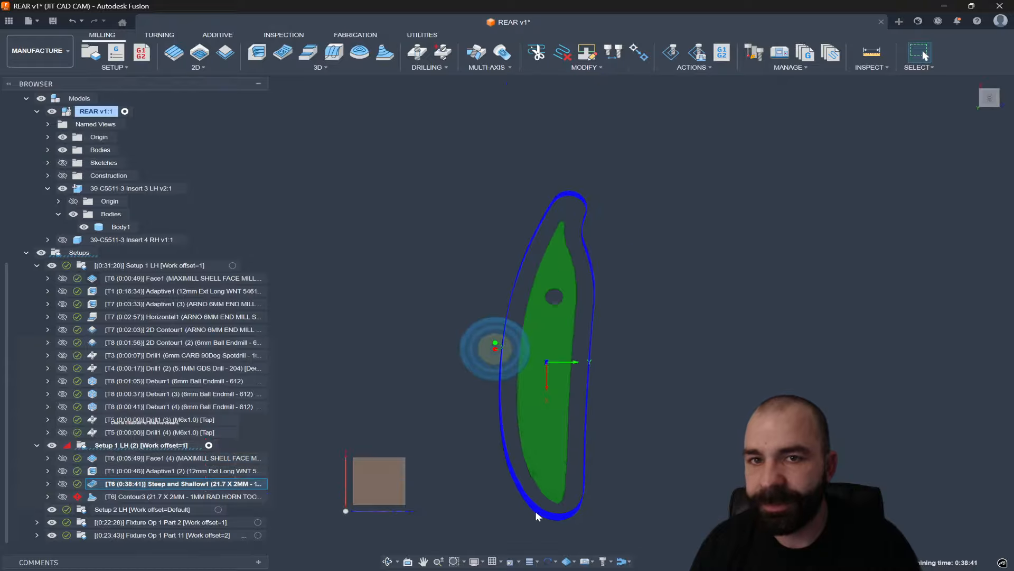
{"action": "scroll", "coordinate": [578, 232], "scroll_direction": "up", "scroll_amount": 6}
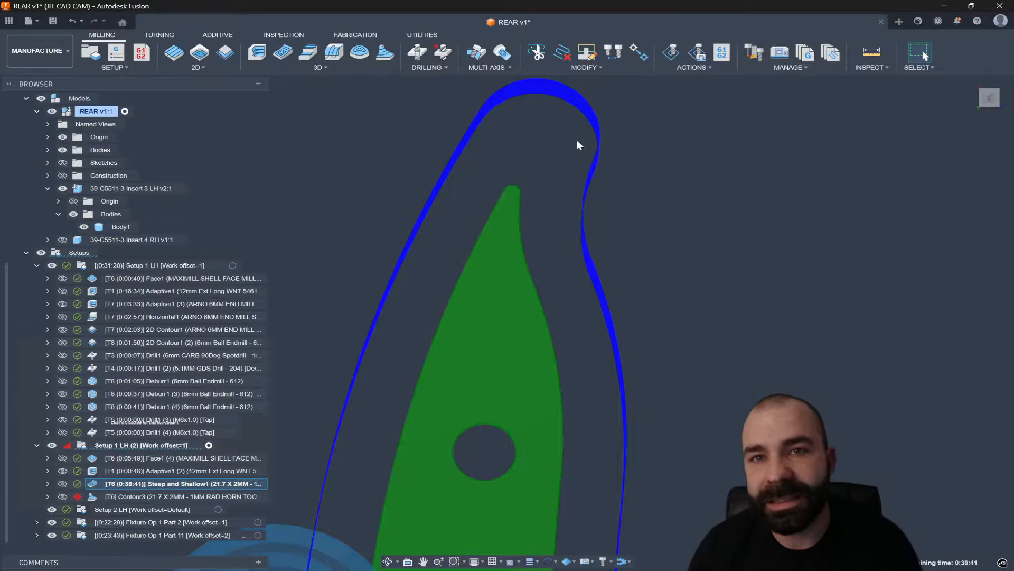
{"action": "middle_click_drag", "start_coordinate": [568, 185], "coordinate": [576, 164], "text": "shift"}
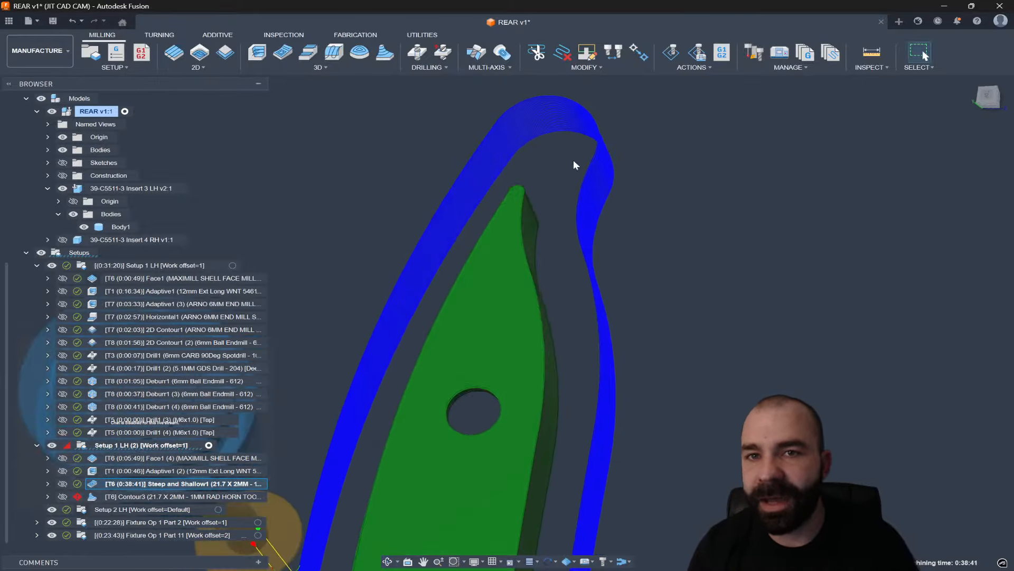
Simulate the Steep and Shallow1 operation and examine the machined stock in the comparison colouring
{"action": "scroll", "coordinate": [611, 325], "scroll_direction": "down", "scroll_amount": 3}
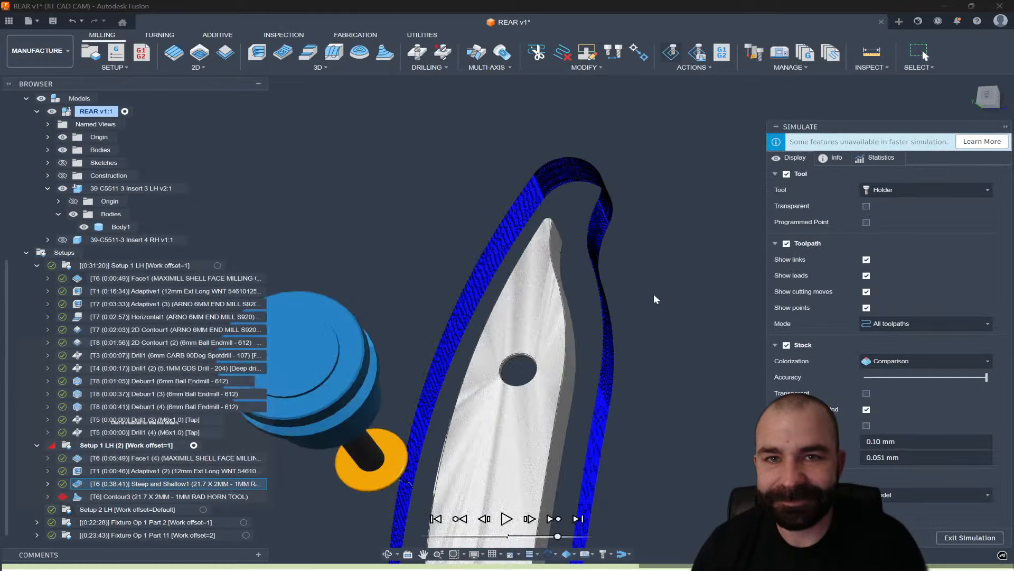
{"action": "scroll", "coordinate": [654, 299], "scroll_direction": "down", "scroll_amount": 3}
{"action": "middle_click_drag", "start_coordinate": [614, 303], "coordinate": [632, 408], "text": "shift"}
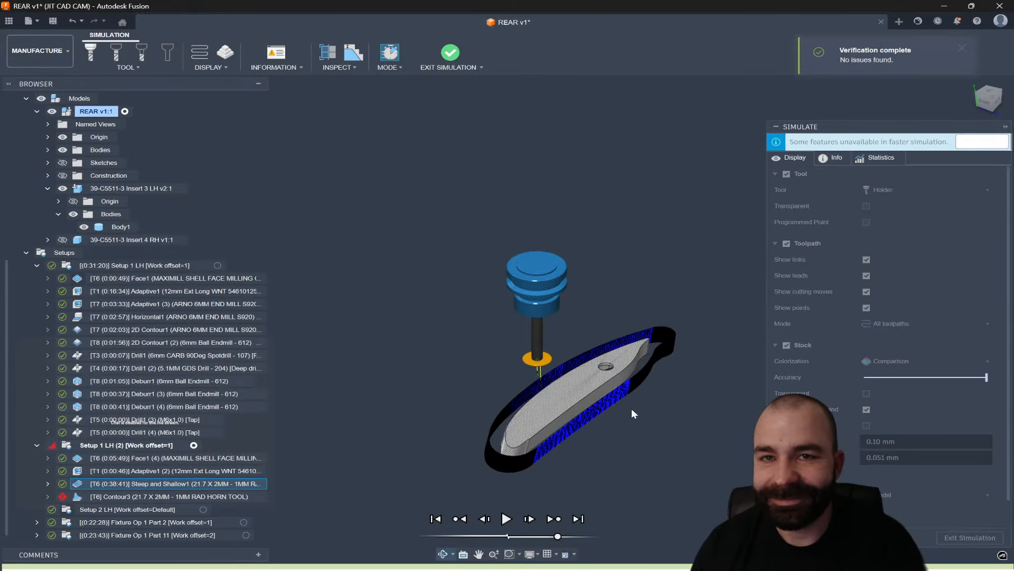
{"action": "scroll", "coordinate": [629, 423], "scroll_direction": "up", "scroll_amount": 6}
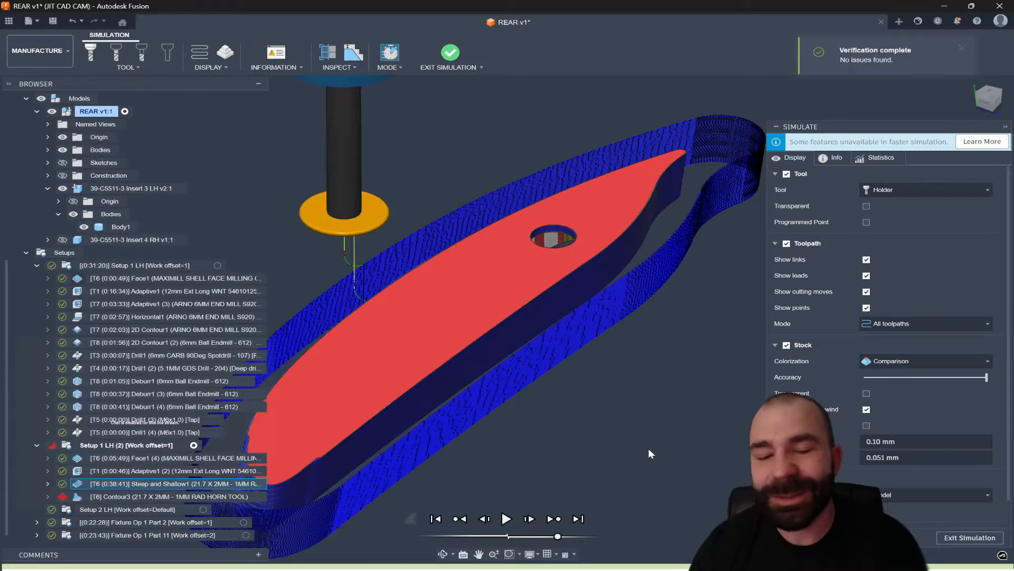
{"action": "scroll", "coordinate": [649, 450], "scroll_direction": "down", "scroll_amount": 3}
Set the simulation's leftover stock value to 0 and inspect the stock comparison on the part's top and sides
{"action": "left_click", "coordinate": [920, 440]}
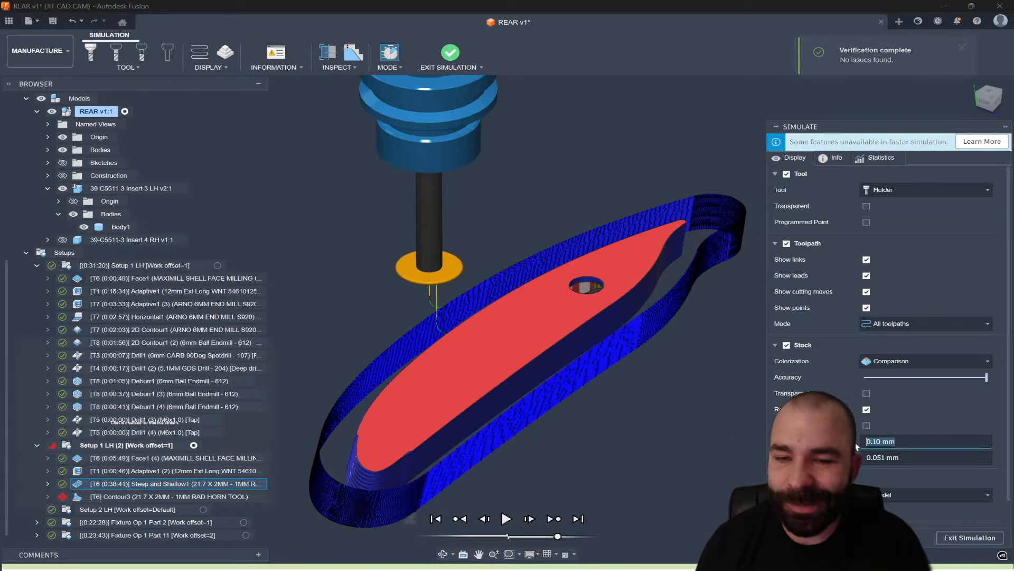
{"action": "type", "text": "0"}
{"action": "left_click", "coordinate": [917, 457]}
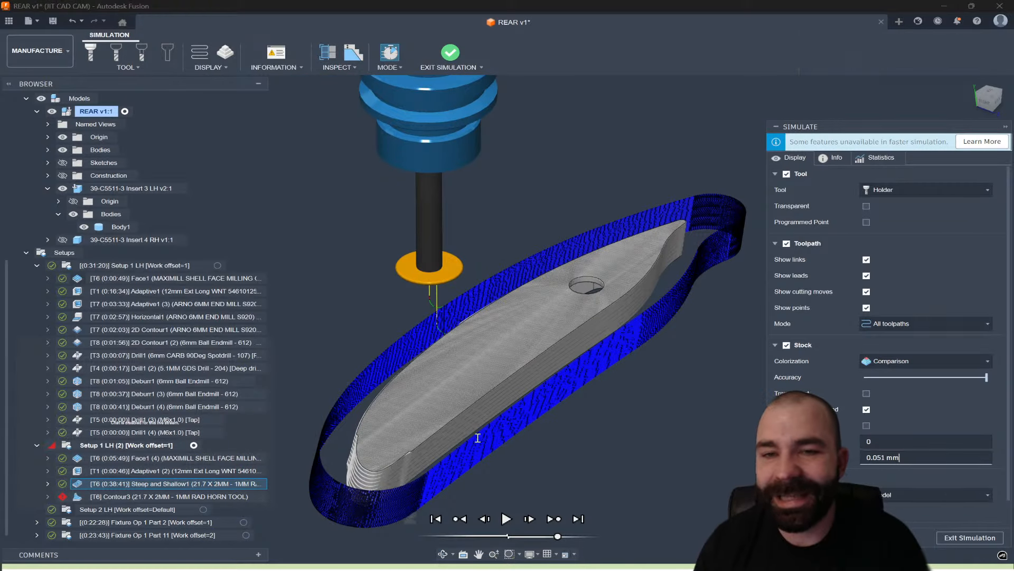
{"action": "middle_click_drag", "start_coordinate": [577, 384], "coordinate": [545, 445], "text": "shift"}
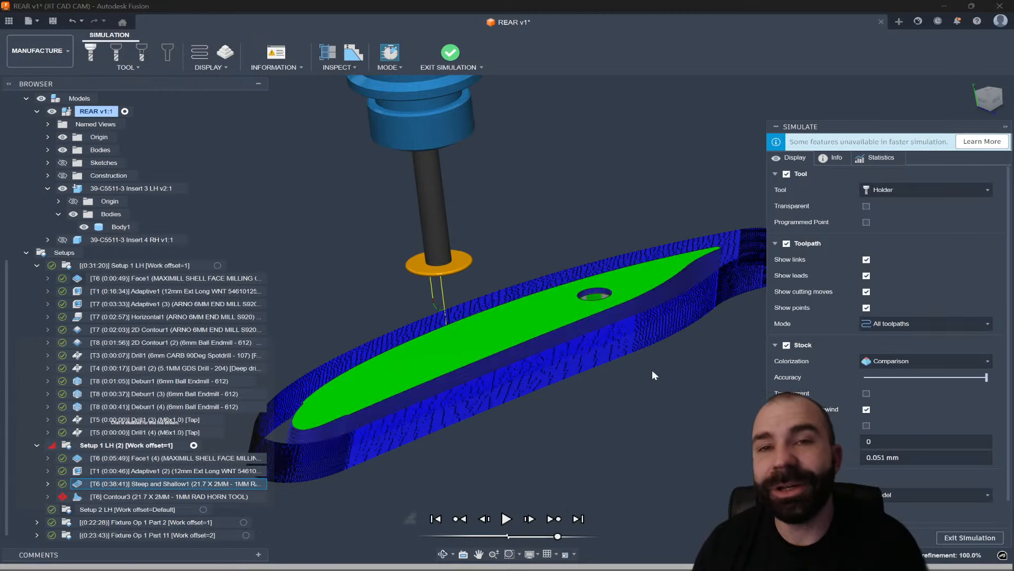
{"action": "middle_click_drag", "start_coordinate": [652, 370], "coordinate": [552, 449], "text": "shift"}
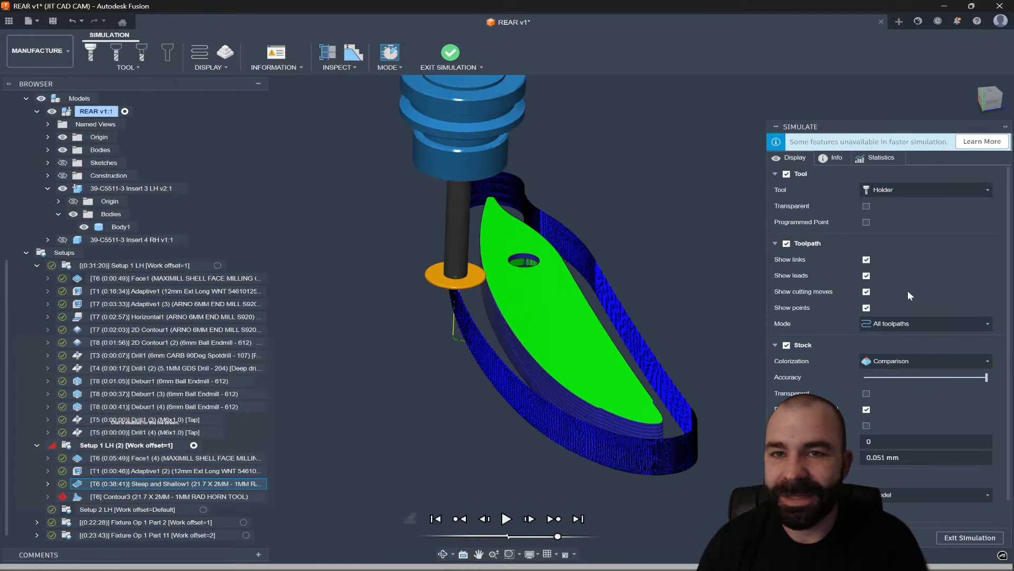
Set the simulation's toolpath display mode to Tail and inspect the undercut side of the stock
{"action": "left_click", "coordinate": [917, 323]}
{"action": "left_click", "coordinate": [880, 392]}
{"action": "middle_click_drag", "start_coordinate": [661, 396], "coordinate": [506, 438], "text": "shift"}
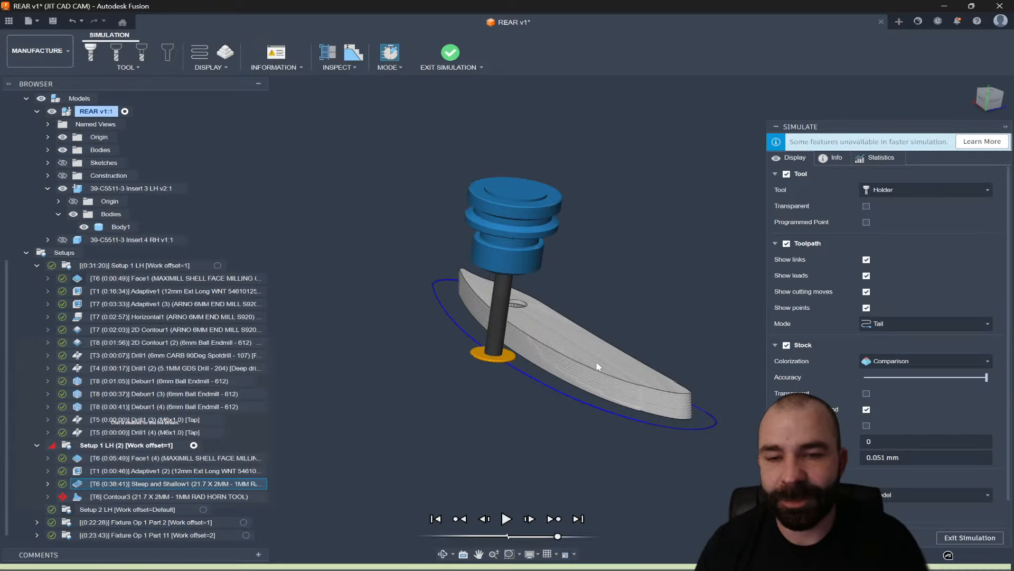
{"action": "scroll", "coordinate": [601, 363], "scroll_direction": "up", "scroll_amount": 3}
{"action": "mouse_move", "coordinate": [601, 363]}
{"action": "middle_mouse_down", "text": "shift"}
{"action": "mouse_move", "coordinate": [575, 367]}
{"action": "mouse_move", "coordinate": [587, 355]}
{"action": "middle_mouse_up", "text": "shift"}
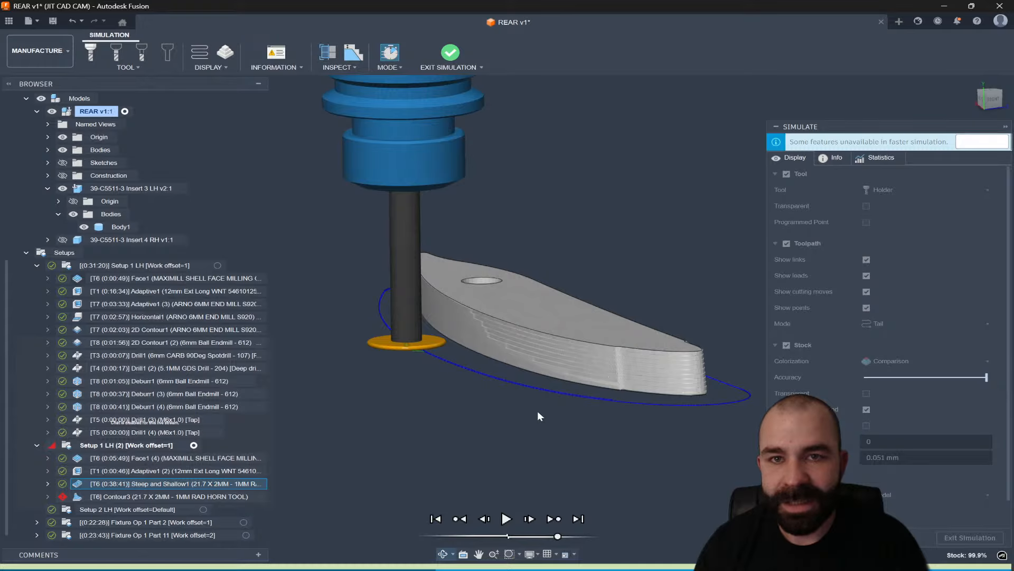
{"action": "mouse_move", "coordinate": [538, 411]}
{"action": "middle_mouse_down", "text": "shift"}
{"action": "mouse_move", "coordinate": [535, 349]}
{"action": "mouse_move", "coordinate": [540, 400]}
{"action": "middle_mouse_up", "text": "shift"}
{"action": "scroll", "coordinate": [505, 343], "scroll_direction": "up", "scroll_amount": 3}
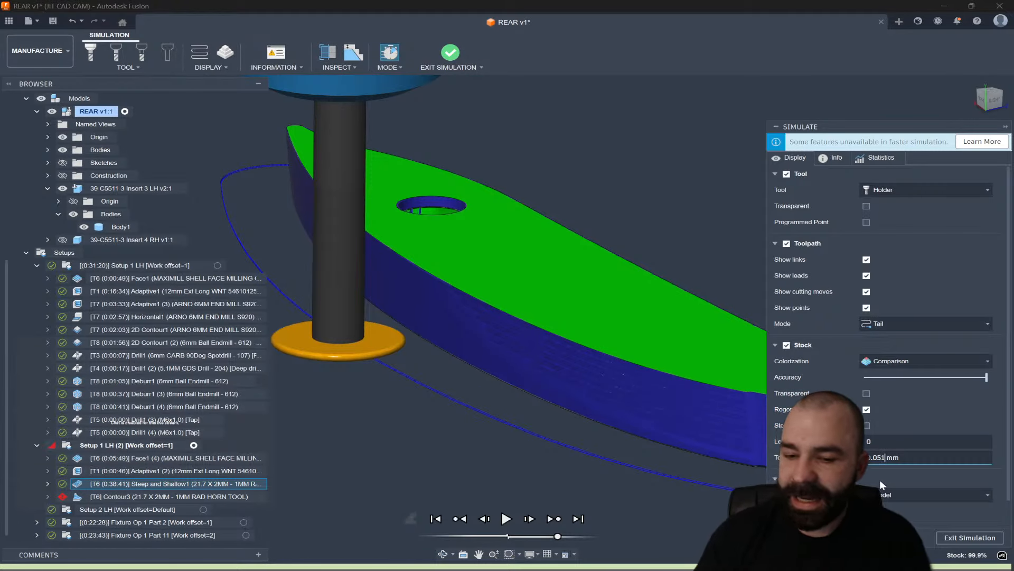
Set the simulation's stock comparison tolerance to .0004in
{"action": "left_click_drag", "start_coordinate": [906, 457], "coordinate": [862, 457]}
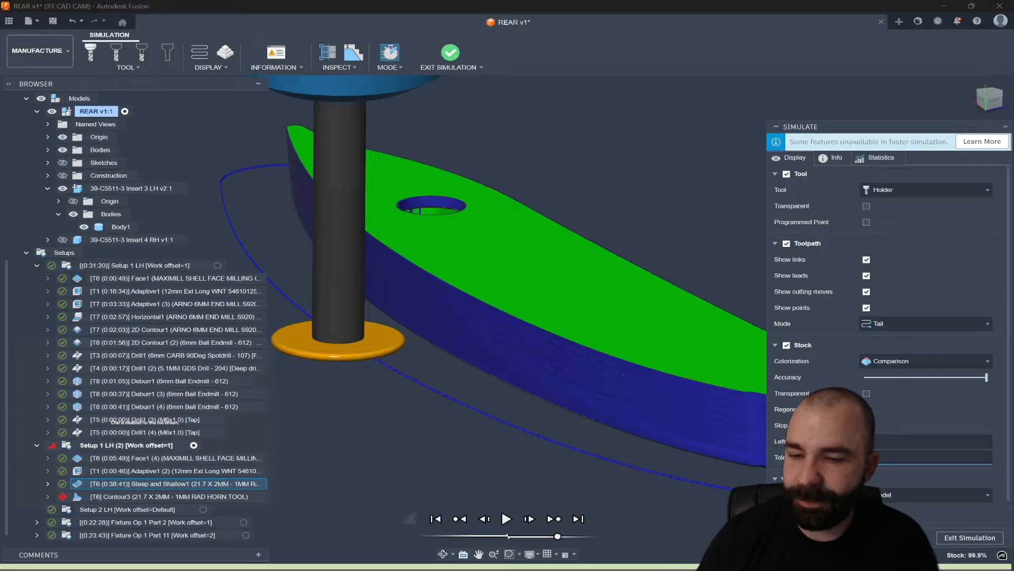
{"action": "type", "text": "4in"}
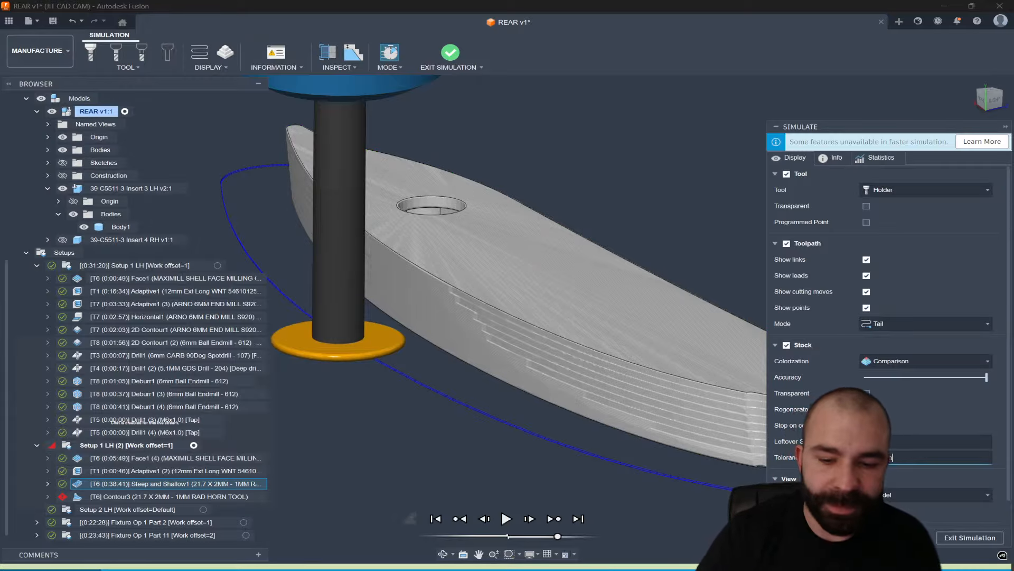
{"action": "left_click", "coordinate": [870, 441]}
{"action": "scroll", "coordinate": [698, 460], "scroll_direction": "down", "scroll_amount": 2}
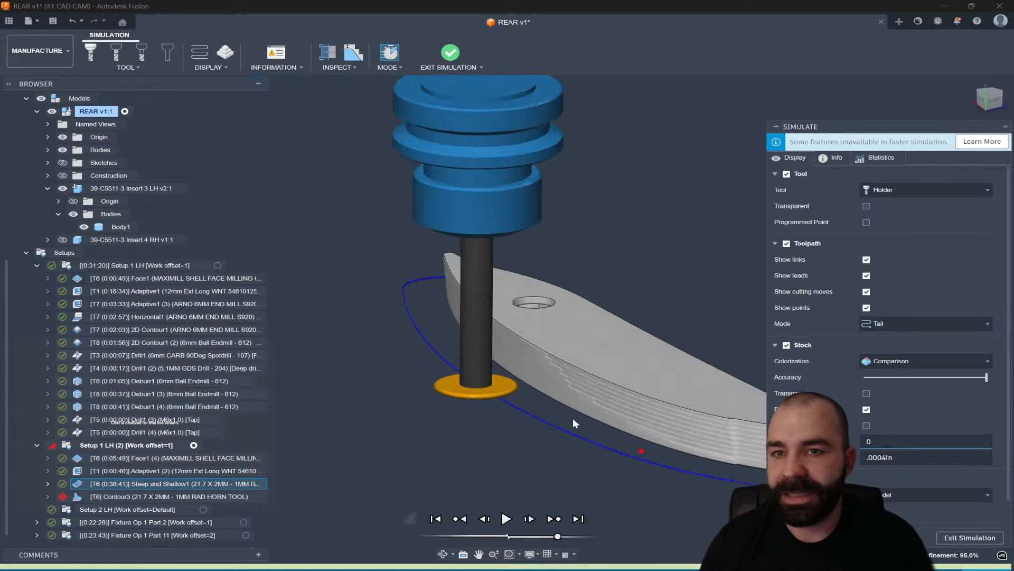
Examine the slot cutter against the undercut side in the stock comparison from close and wide views, and exit the simulation
{"action": "scroll", "coordinate": [643, 422], "scroll_direction": "up", "scroll_amount": 3}
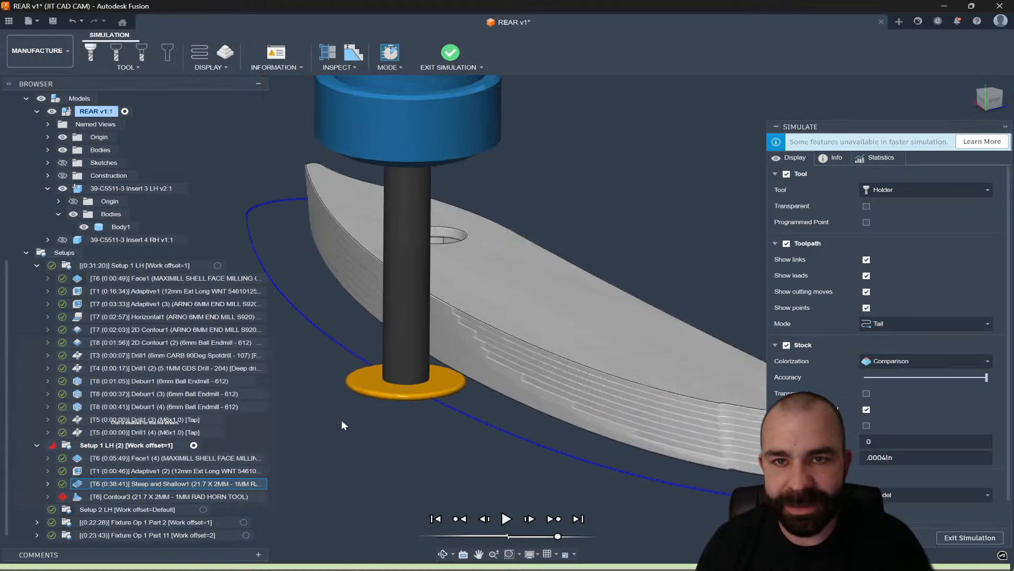
{"action": "middle_click_drag", "start_coordinate": [415, 423], "coordinate": [386, 409], "text": "shift"}
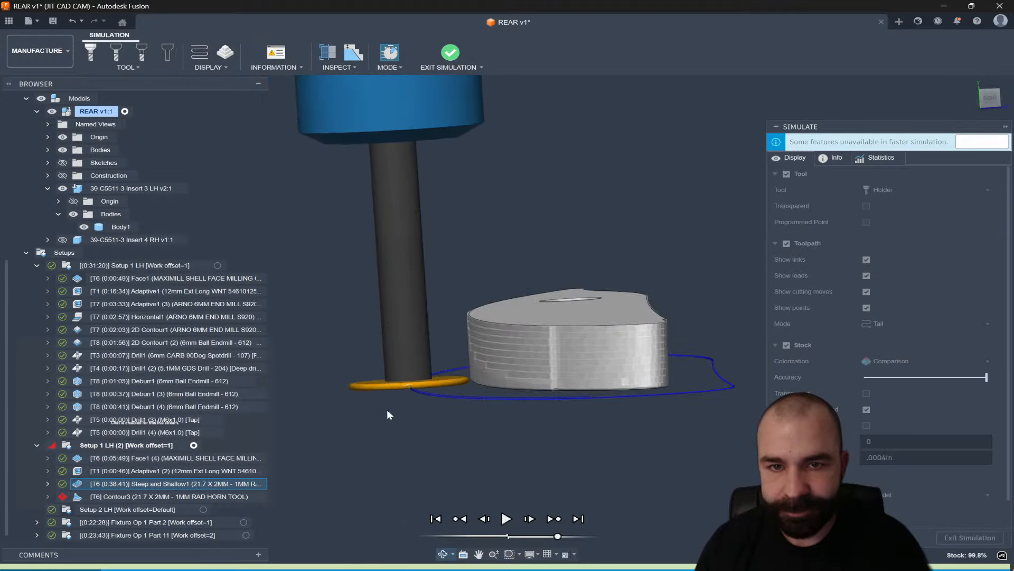
{"action": "scroll", "coordinate": [451, 387], "scroll_direction": "up", "scroll_amount": 4}
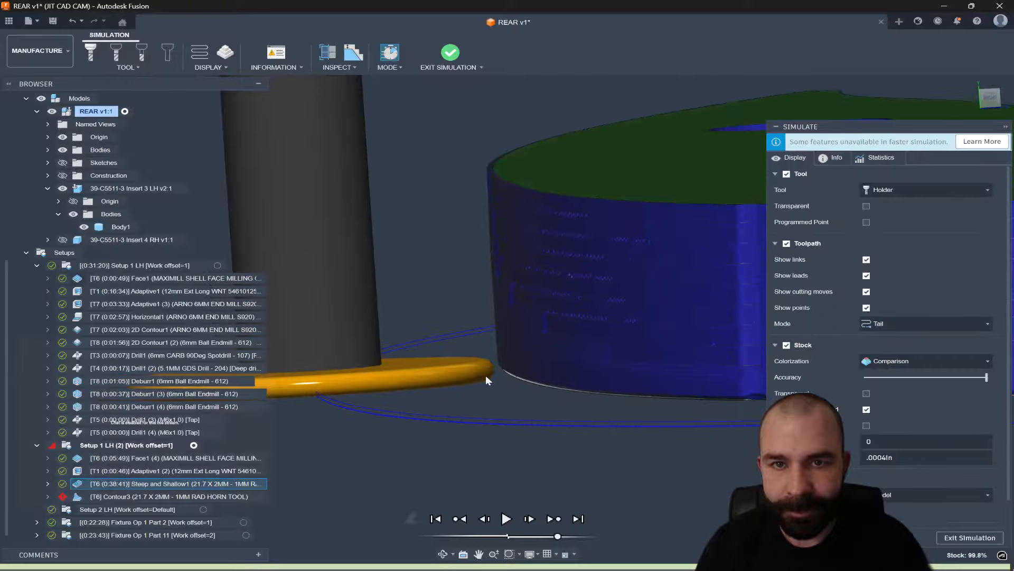
{"action": "middle_click_drag", "start_coordinate": [486, 375], "coordinate": [591, 395], "text": "shift"}
{"action": "left_click", "coordinate": [458, 417]}
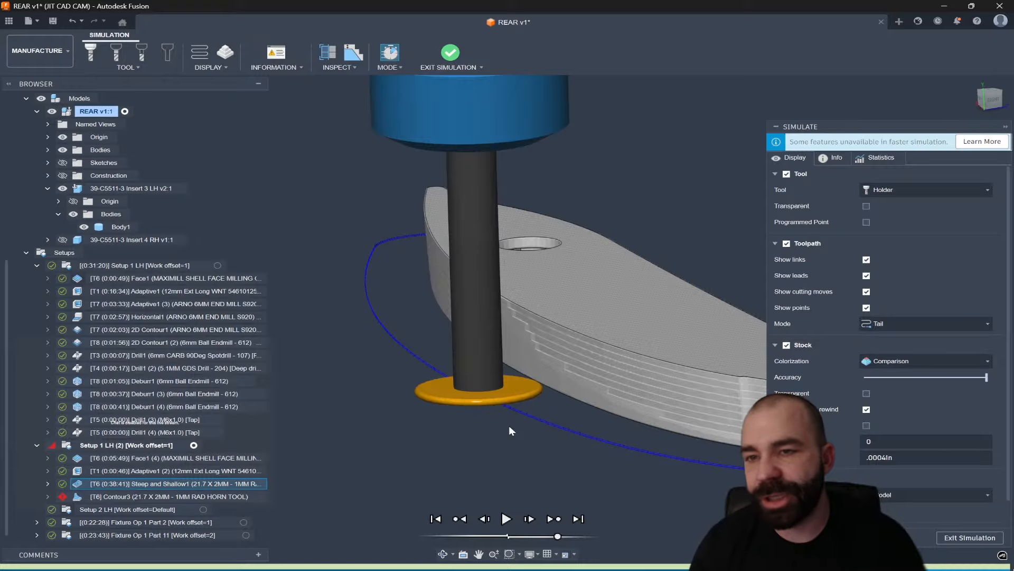
{"action": "scroll", "coordinate": [512, 429], "scroll_direction": "down", "scroll_amount": 3}
{"action": "middle_click_drag", "start_coordinate": [553, 434], "coordinate": [553, 485], "text": "shift"}
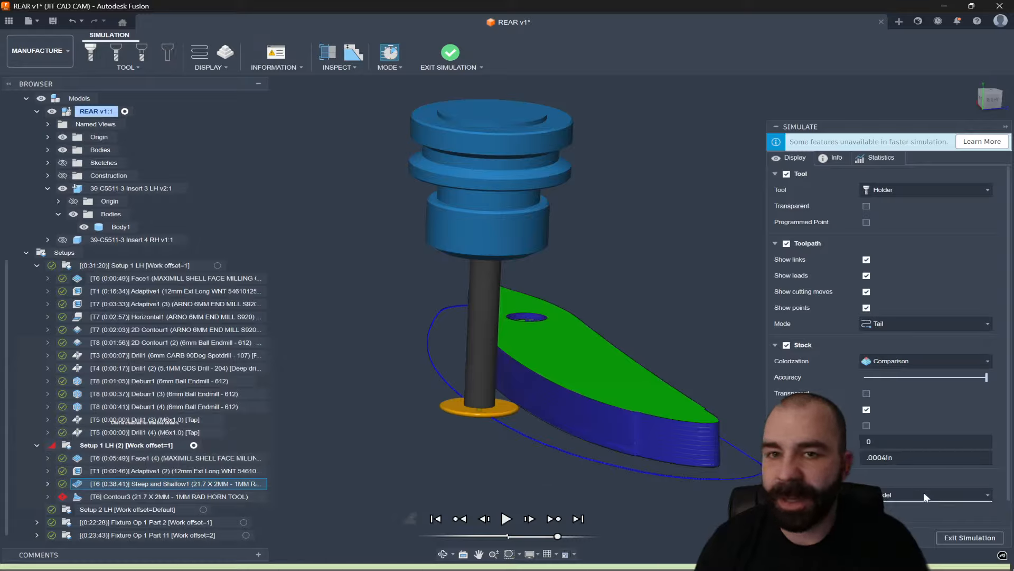
{"action": "left_click", "coordinate": [970, 538]}
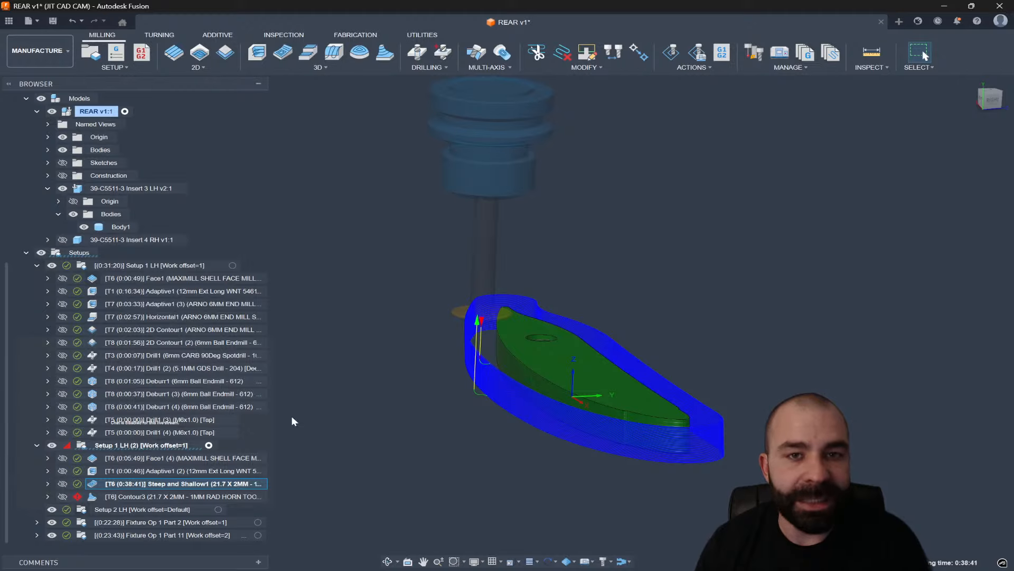
Create a 3D Contour operation in Setup 1 LH (2) with tool #7, the Ø12R6mm lollipop cutter
{"action": "left_click", "coordinate": [289, 71]}
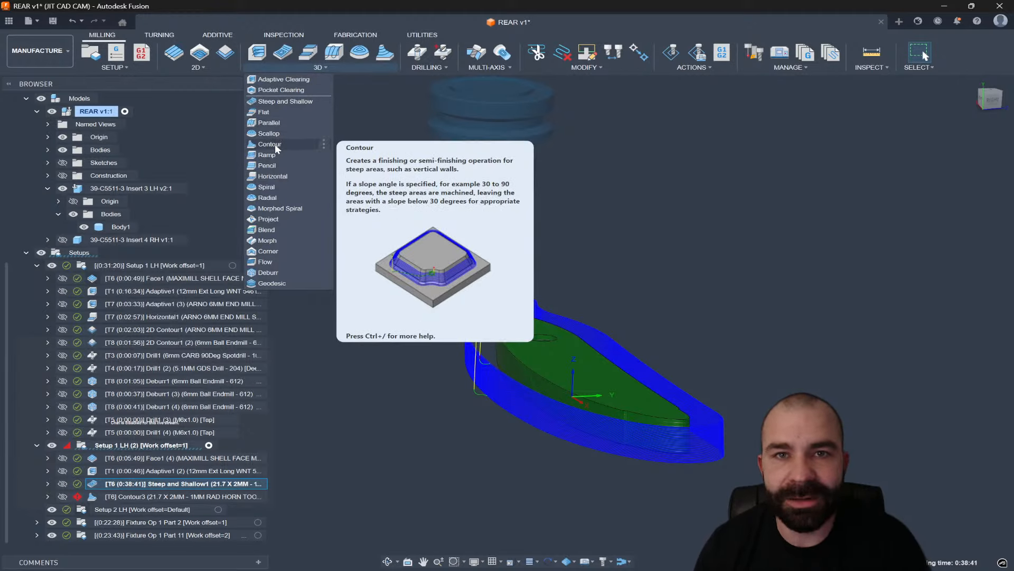
{"action": "left_click", "coordinate": [275, 144]}
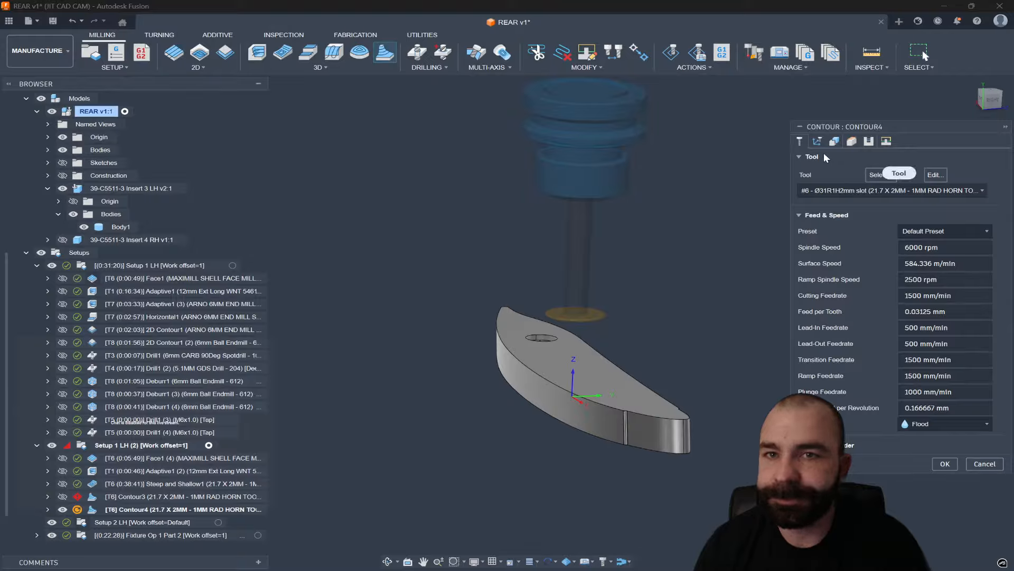
{"action": "left_click", "coordinate": [865, 192]}
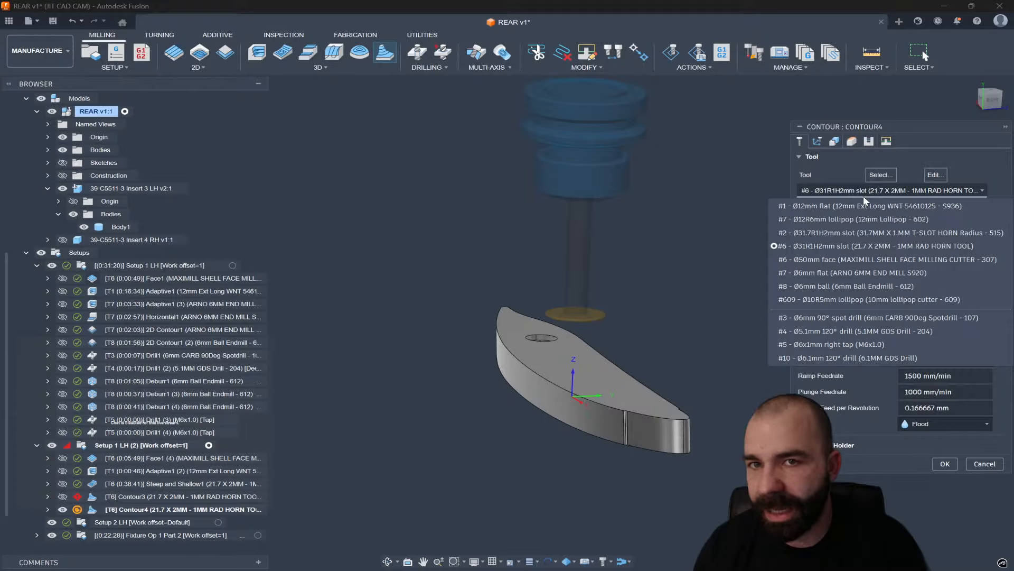
{"action": "left_click", "coordinate": [867, 219]}
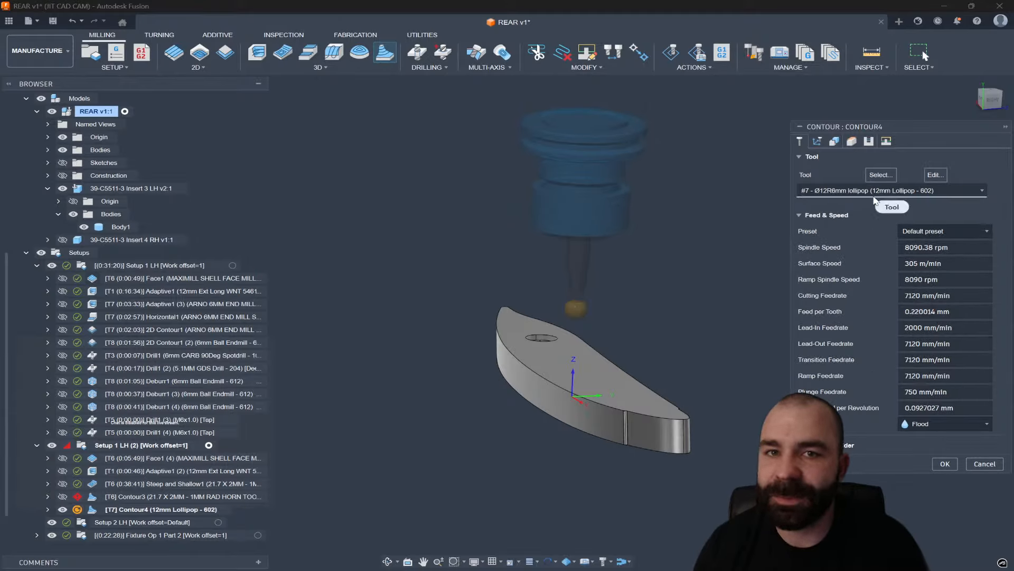
{"action": "left_click", "coordinate": [945, 463]}
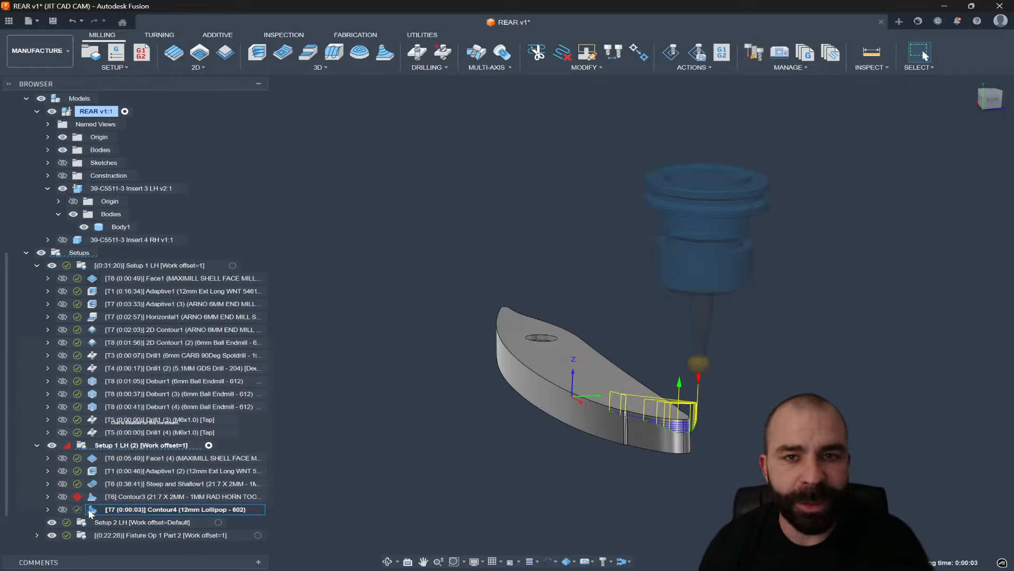
Set the tool containment of the lollipop Contour4 operation to Tool outside boundary
{"action": "double_click", "coordinate": [105, 509]}
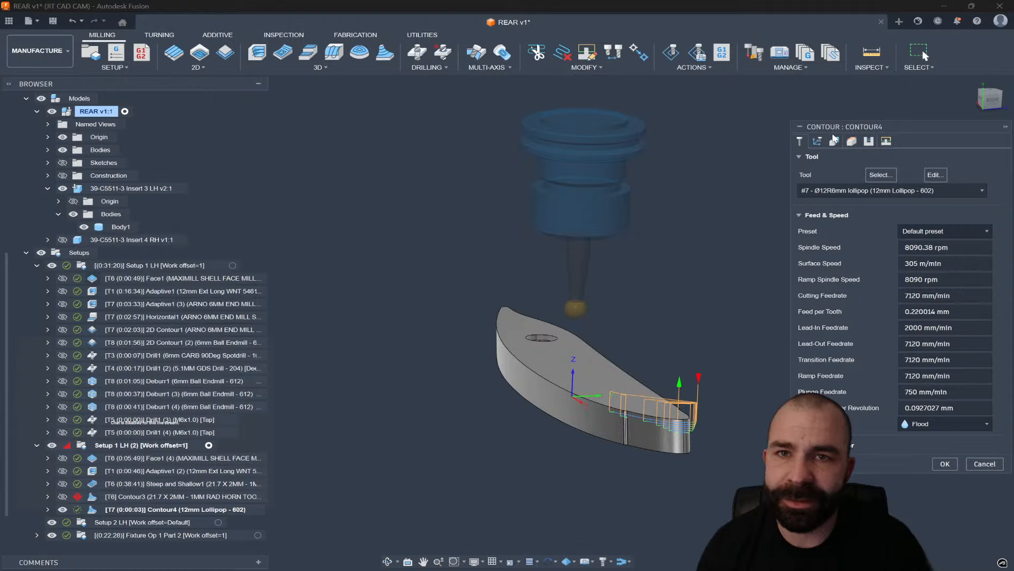
{"action": "left_click", "coordinate": [817, 141]}
{"action": "left_click", "coordinate": [943, 188]}
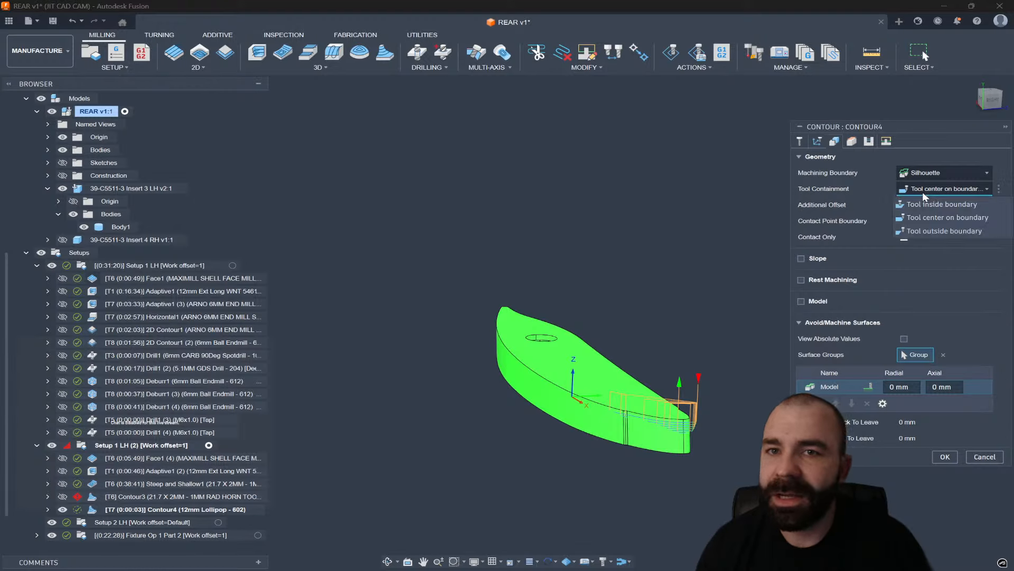
{"action": "left_click", "coordinate": [924, 231]}
{"action": "left_click", "coordinate": [945, 457]}
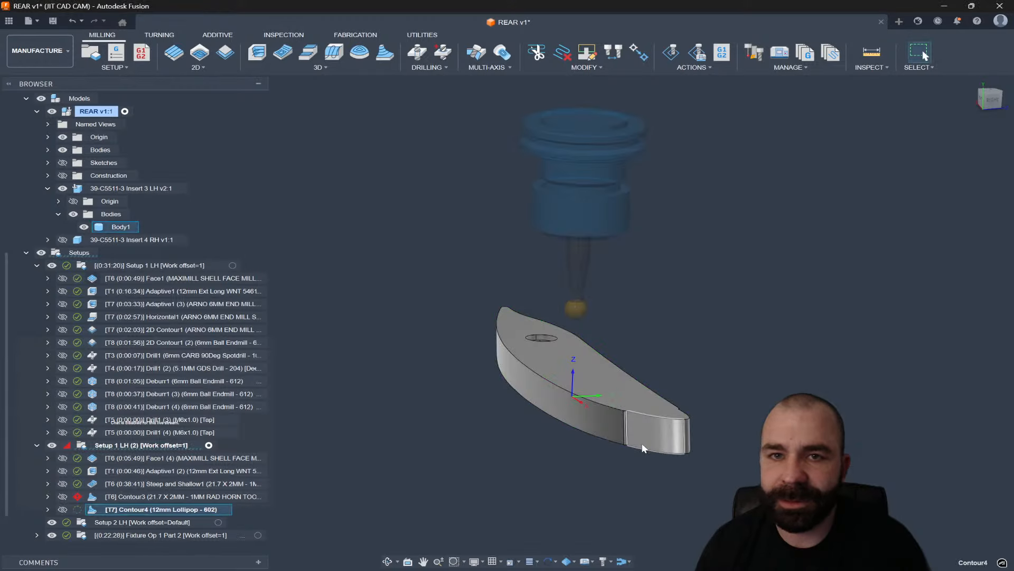
Compare the Contour4 toolpath with the Steep and Shallow1 toolpath in the front view, and review the Steep and Shallow1 passes settings
{"action": "middle_click_drag", "start_coordinate": [607, 451], "coordinate": [623, 419], "text": "shift"}
{"action": "scroll", "coordinate": [750, 453], "scroll_direction": "down", "scroll_amount": 2}
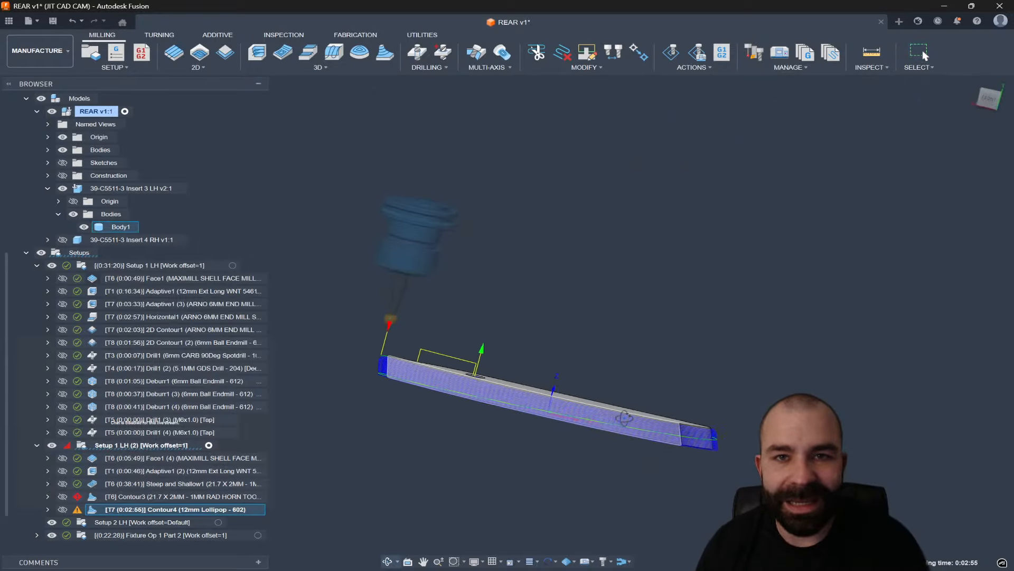
{"action": "left_click", "coordinate": [991, 99]}
{"action": "scroll", "coordinate": [360, 378], "scroll_direction": "up", "scroll_amount": 5}
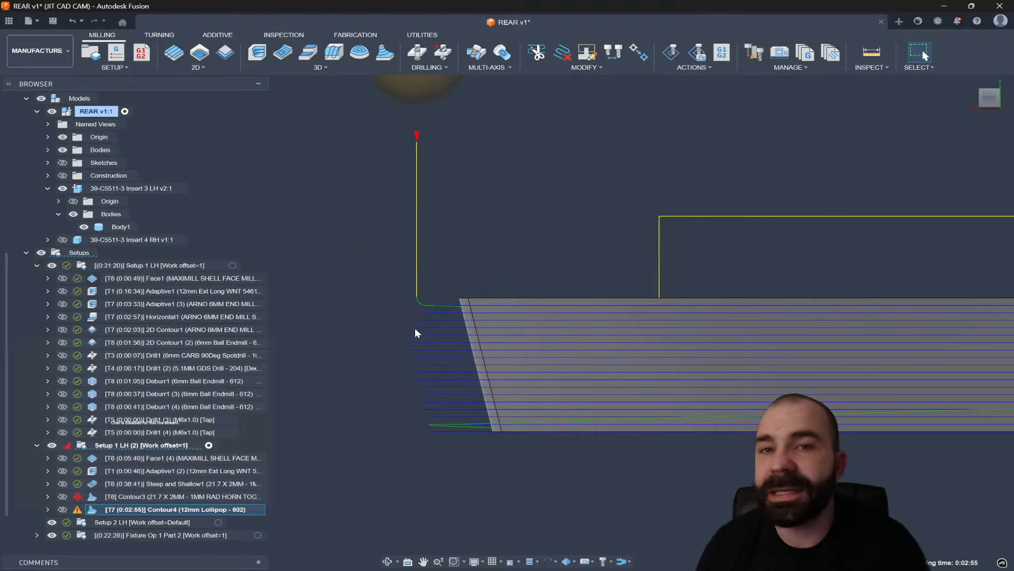
{"action": "left_click", "coordinate": [124, 483]}
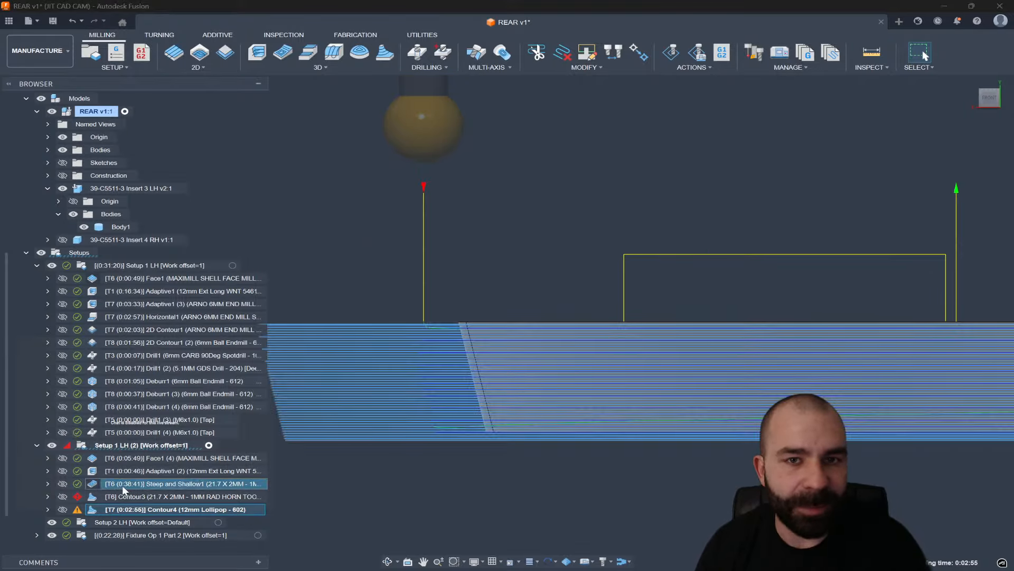
{"action": "scroll", "coordinate": [496, 421], "scroll_direction": "down", "scroll_amount": 3}
{"action": "scroll", "coordinate": [358, 388], "scroll_direction": "up", "scroll_amount": 5}
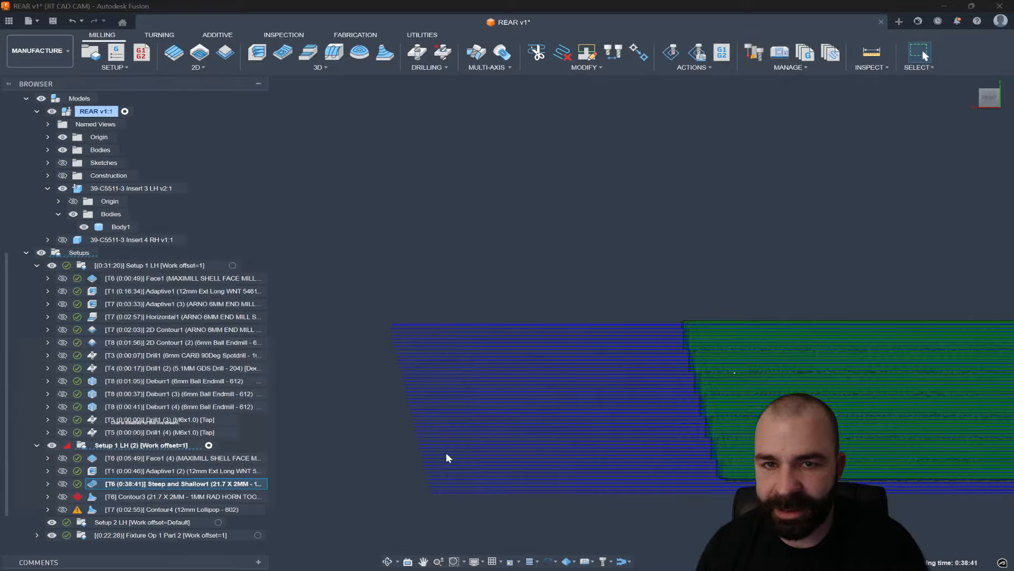
{"action": "scroll", "coordinate": [447, 457], "scroll_direction": "down", "scroll_amount": 1}
{"action": "double_click", "coordinate": [101, 485]}
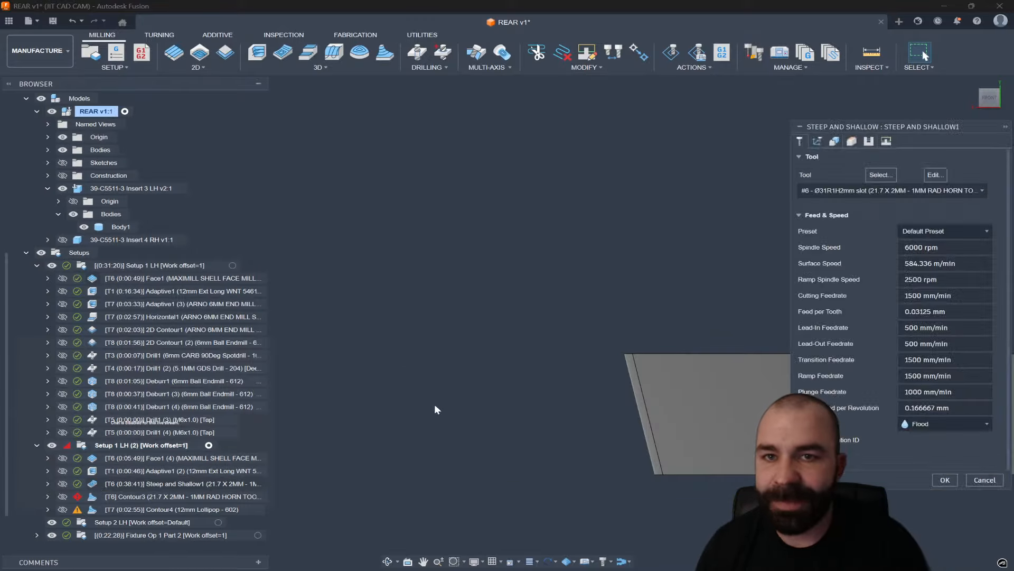
{"action": "left_click", "coordinate": [869, 141]}
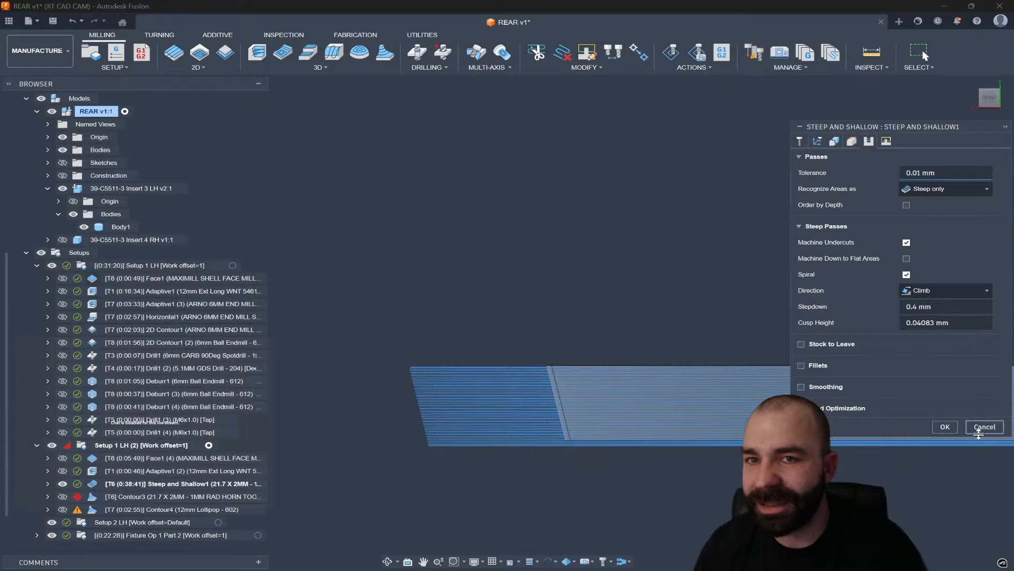
{"action": "left_click", "coordinate": [985, 427]}
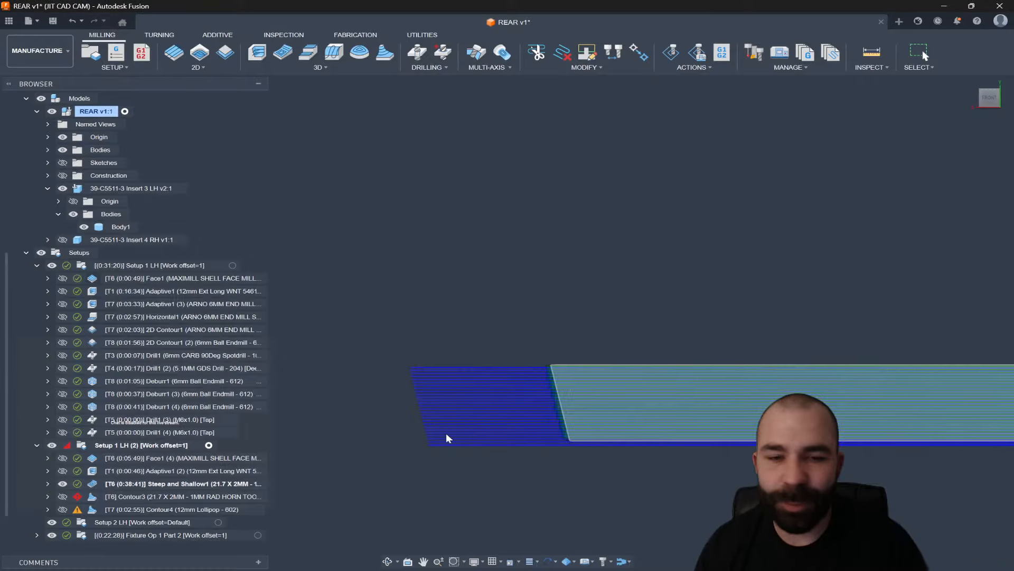
Move Contour4 ahead of Steep and Shallow1 in the operation order of Setup 1 LH (2)
{"action": "left_click", "coordinate": [118, 510]}
{"action": "left_click_drag", "start_coordinate": [119, 510], "coordinate": [125, 483]}
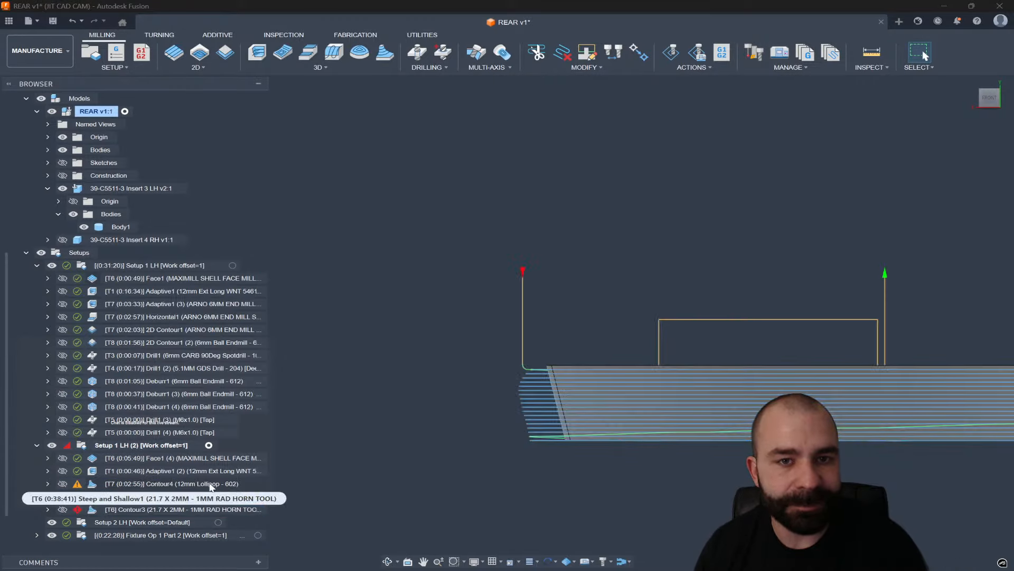
{"action": "scroll", "coordinate": [156, 480], "scroll_direction": "up", "scroll_amount": 3}
{"action": "scroll", "coordinate": [317, 411], "scroll_direction": "down", "scroll_amount": 3}
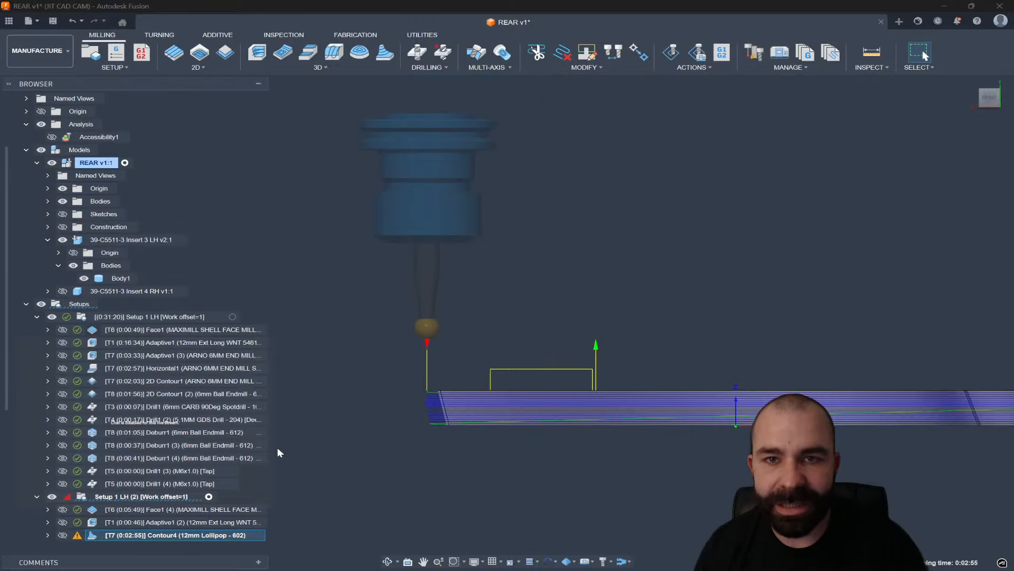
{"action": "scroll", "coordinate": [169, 497], "scroll_direction": "down", "scroll_amount": 3}
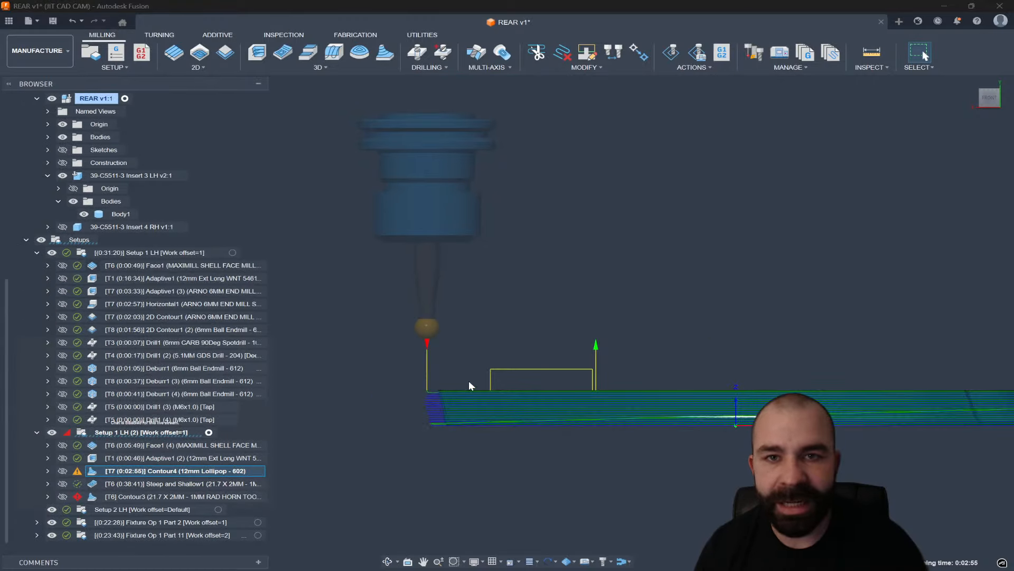
{"action": "middle_click_drag", "start_coordinate": [468, 382], "coordinate": [476, 410], "text": "shift"}
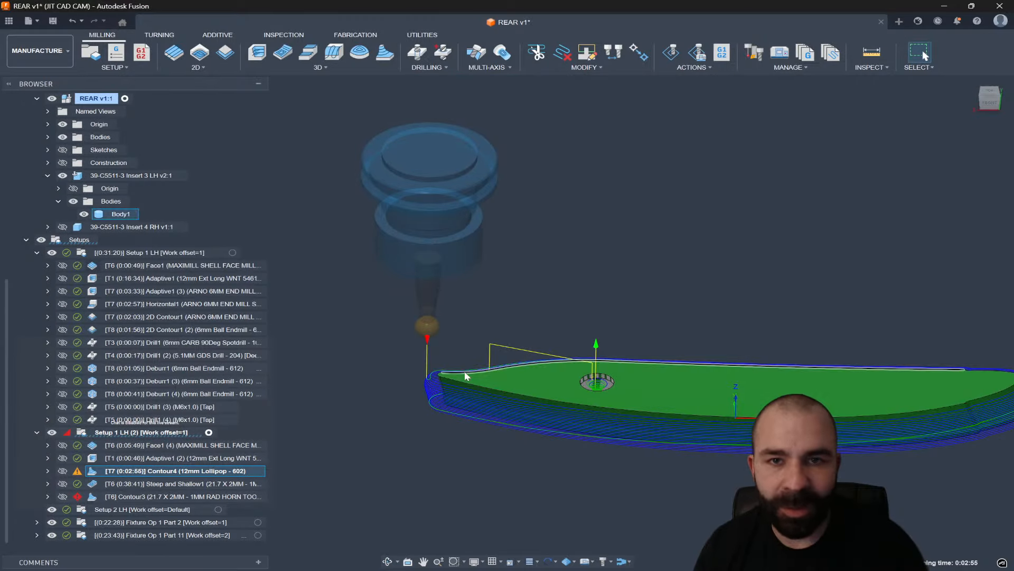
Simulate Contour4 through to its end, inspect the stock comparison along the undercut side, and exit the simulation
{"action": "left_click", "coordinate": [680, 56]}
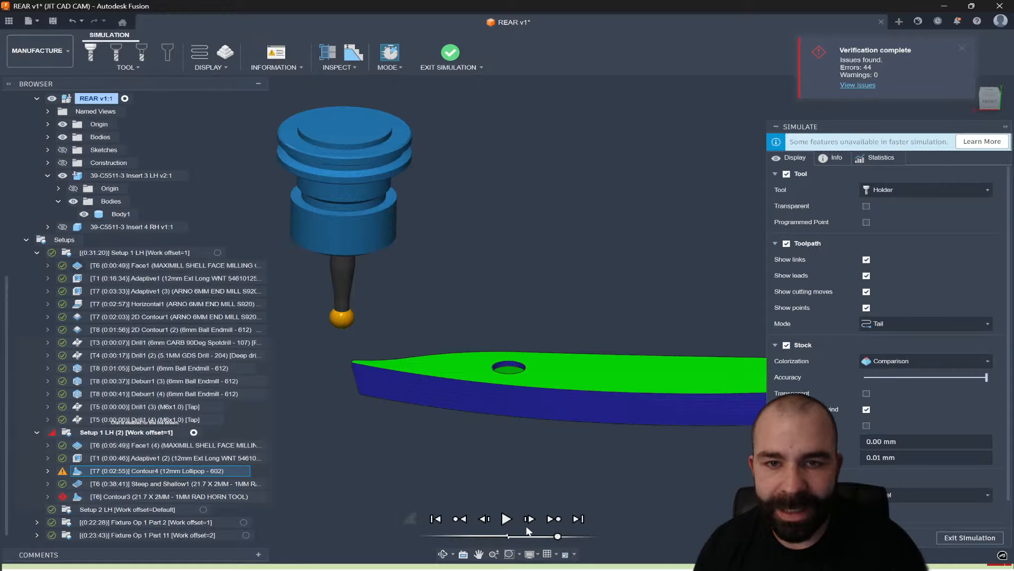
{"action": "left_click", "coordinate": [578, 519]}
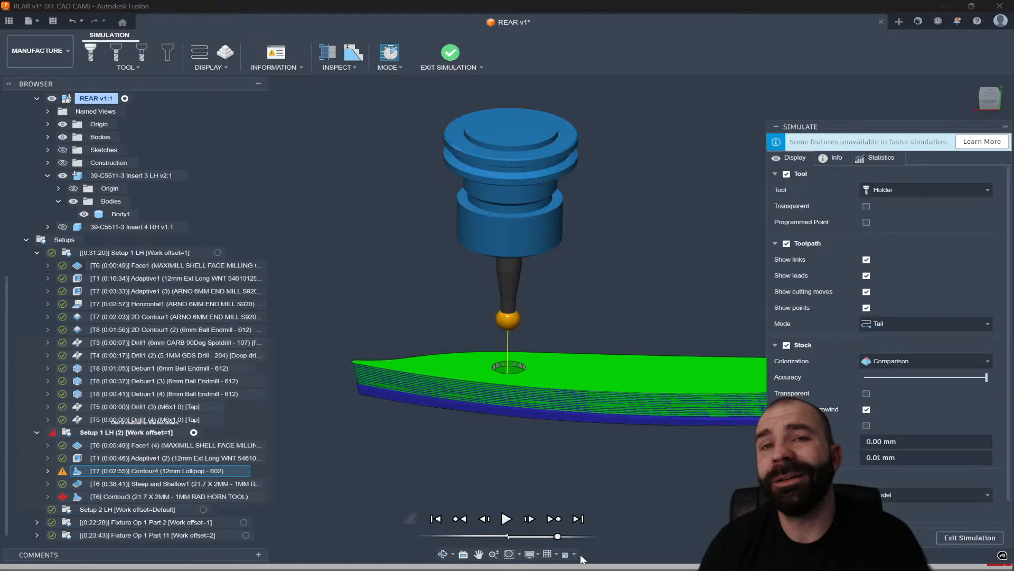
{"action": "scroll", "coordinate": [434, 448], "scroll_direction": "down", "scroll_amount": 1}
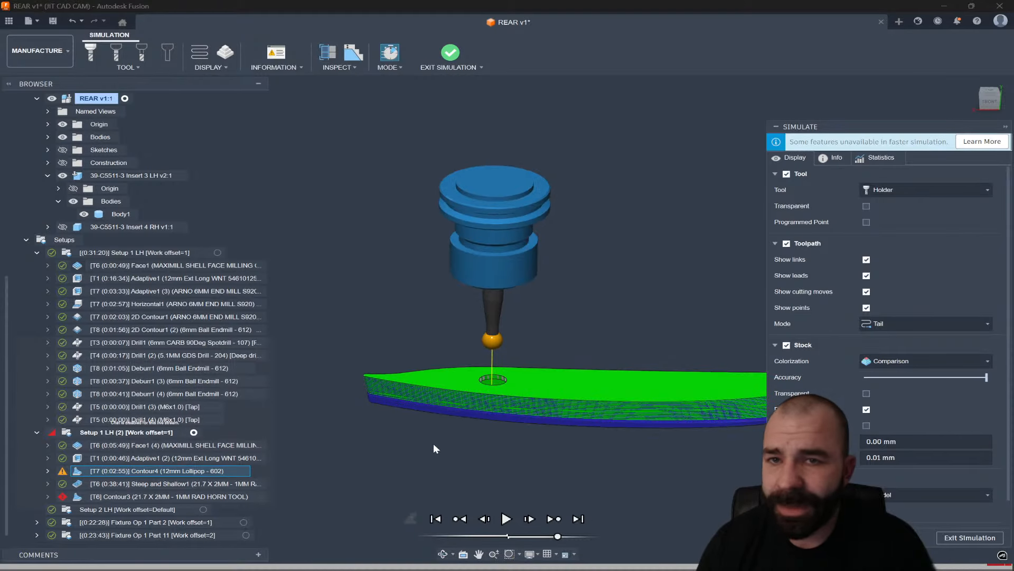
{"action": "scroll", "coordinate": [519, 449], "scroll_direction": "up", "scroll_amount": 3}
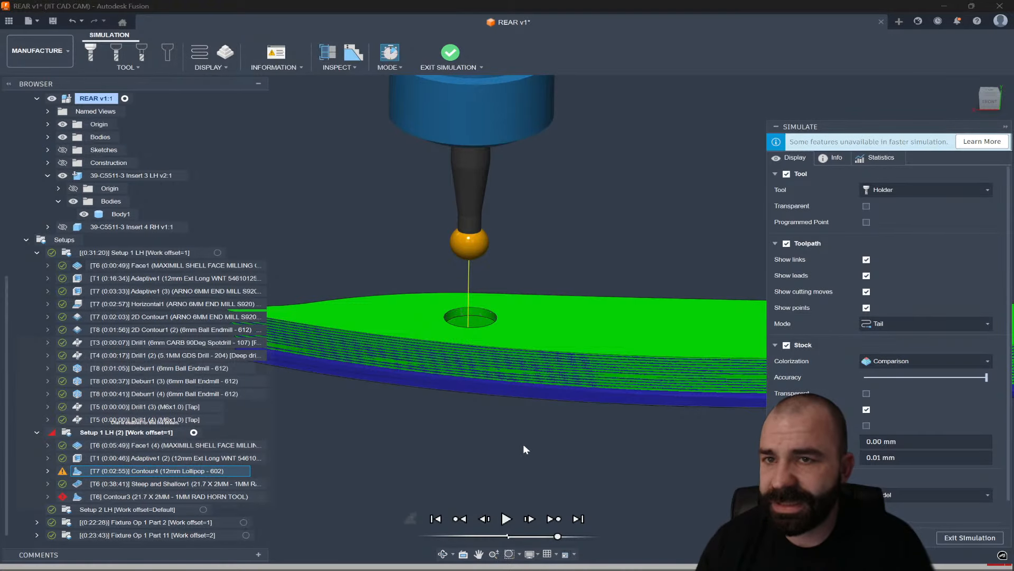
{"action": "middle_click_drag", "start_coordinate": [525, 449], "coordinate": [607, 418], "text": "shift"}
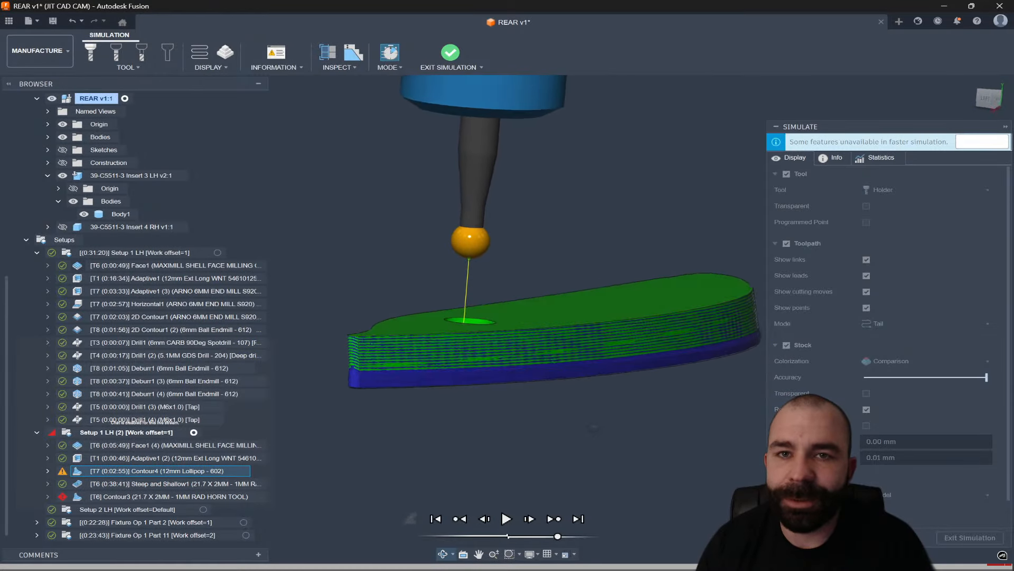
{"action": "scroll", "coordinate": [410, 373], "scroll_direction": "up", "scroll_amount": 2}
{"action": "scroll", "coordinate": [394, 355], "scroll_direction": "up", "scroll_amount": 2}
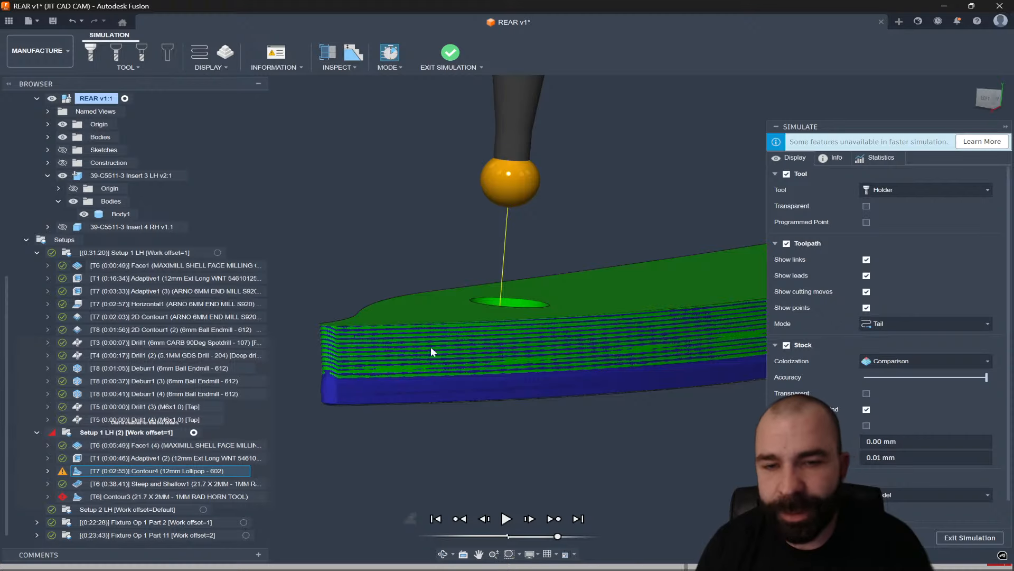
{"action": "scroll", "coordinate": [427, 360], "scroll_direction": "down", "scroll_amount": 2}
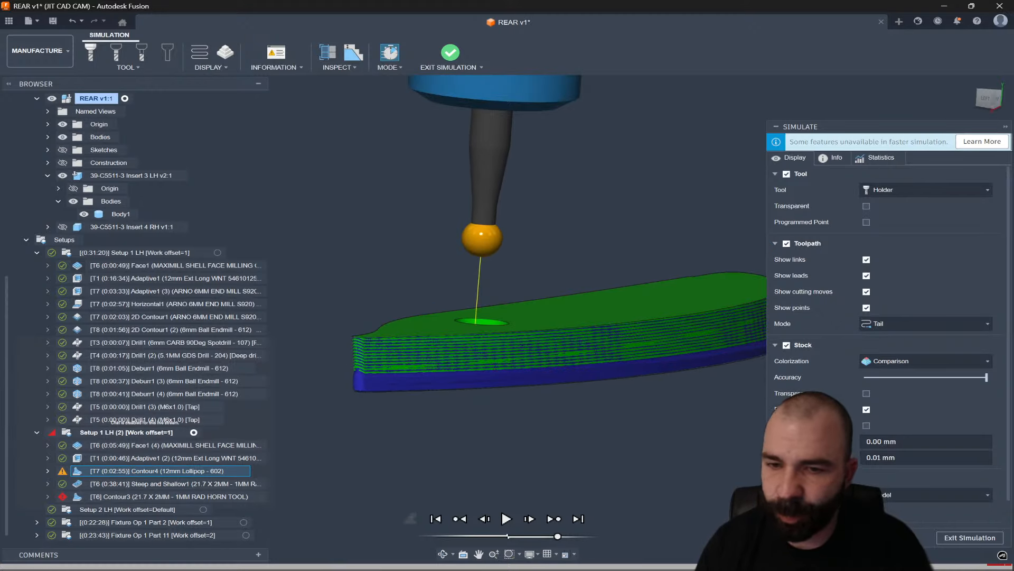
{"action": "left_click", "coordinate": [970, 537]}
Derive a 3D Contour operation from Contour4 using tool #2, the 31.7 mm T-slot horn radius cutter
{"action": "right_click", "coordinate": [131, 470]}
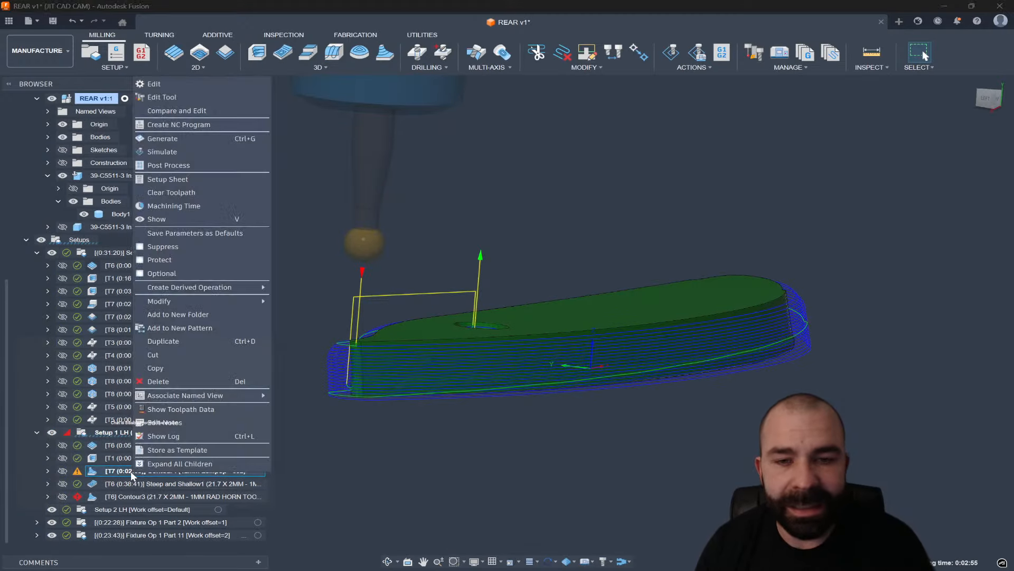
{"action": "mouse_move", "coordinate": [199, 290]}
{"action": "mouse_move", "coordinate": [316, 283]}
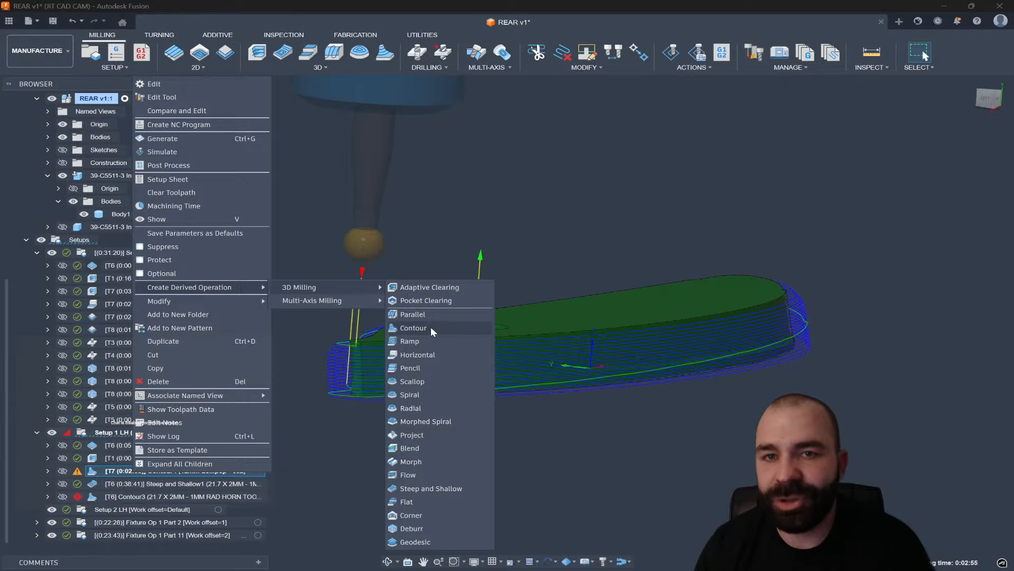
{"action": "left_click", "coordinate": [413, 328]}
{"action": "left_click", "coordinate": [892, 191]}
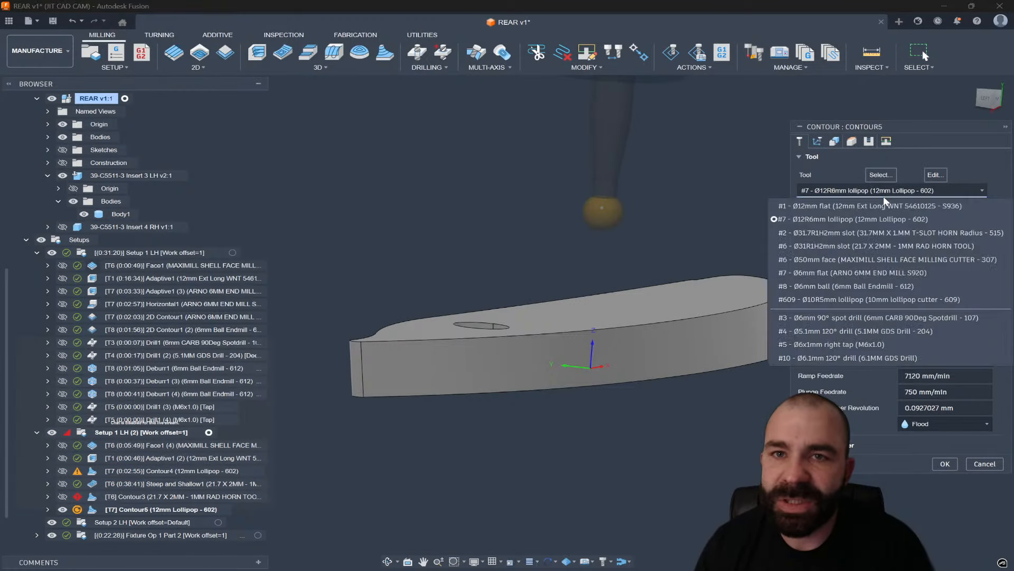
{"action": "left_click", "coordinate": [878, 236]}
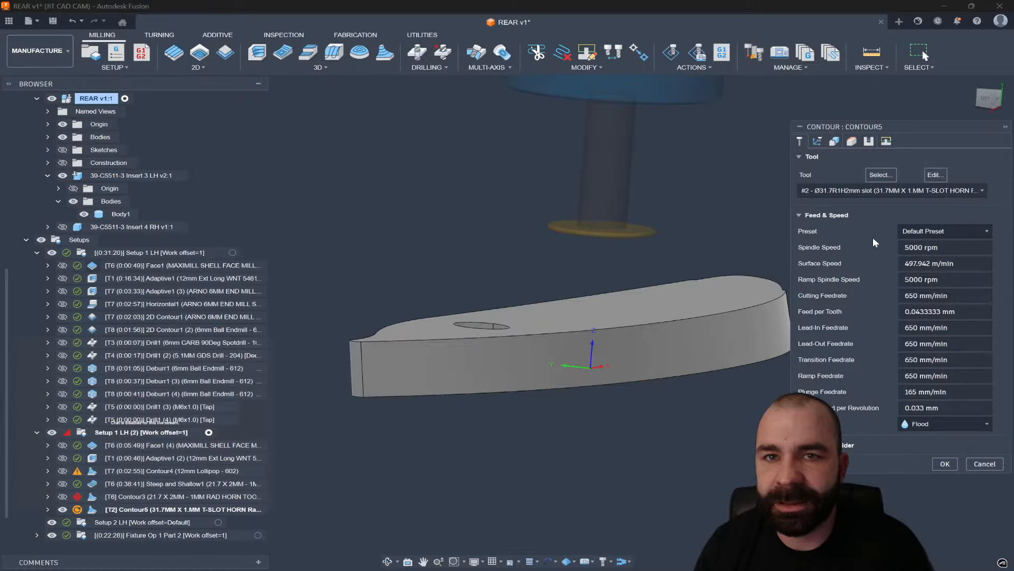
{"action": "left_click", "coordinate": [945, 464]}
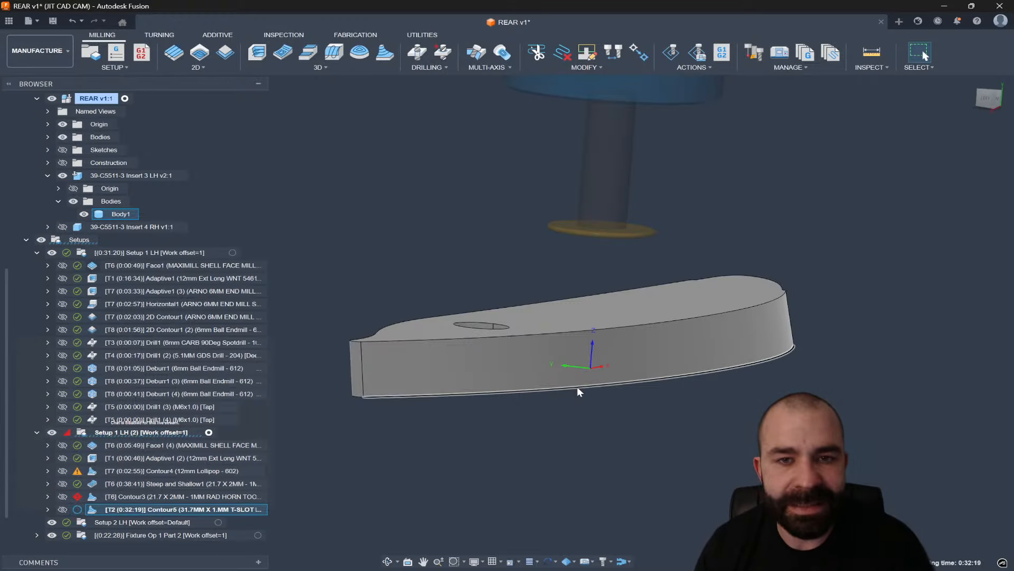
Move the new T-slot contour operation ahead of Contour4 in the operation order of Setup 1 LH (2)
{"action": "middle_click_drag", "start_coordinate": [403, 434], "coordinate": [339, 457], "text": "shift"}
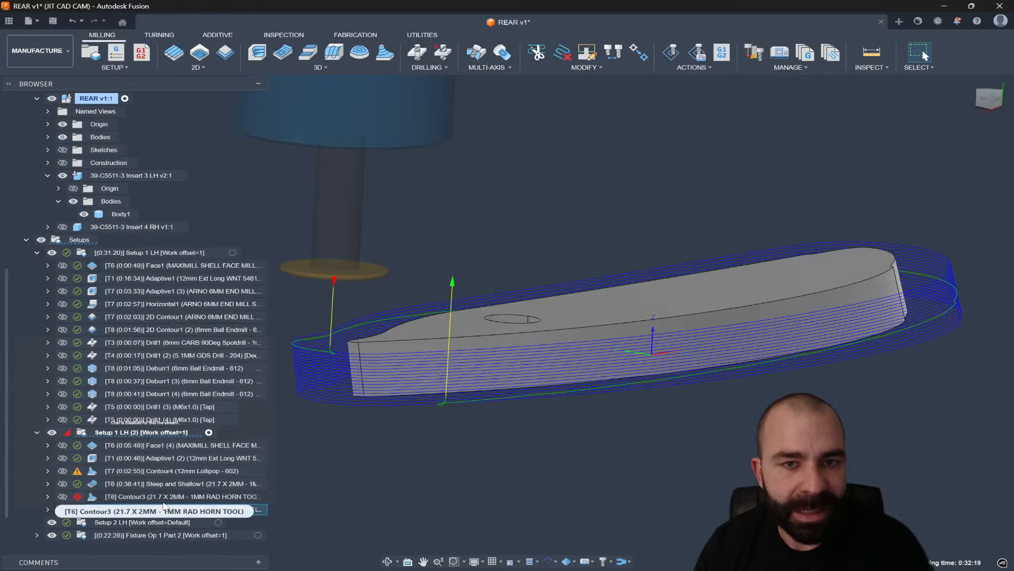
{"action": "right_click", "coordinate": [128, 513]}
{"action": "left_click_drag", "start_coordinate": [129, 513], "coordinate": [153, 468]}
{"action": "left_click", "coordinate": [179, 485]}
{"action": "left_click", "coordinate": [227, 473]}
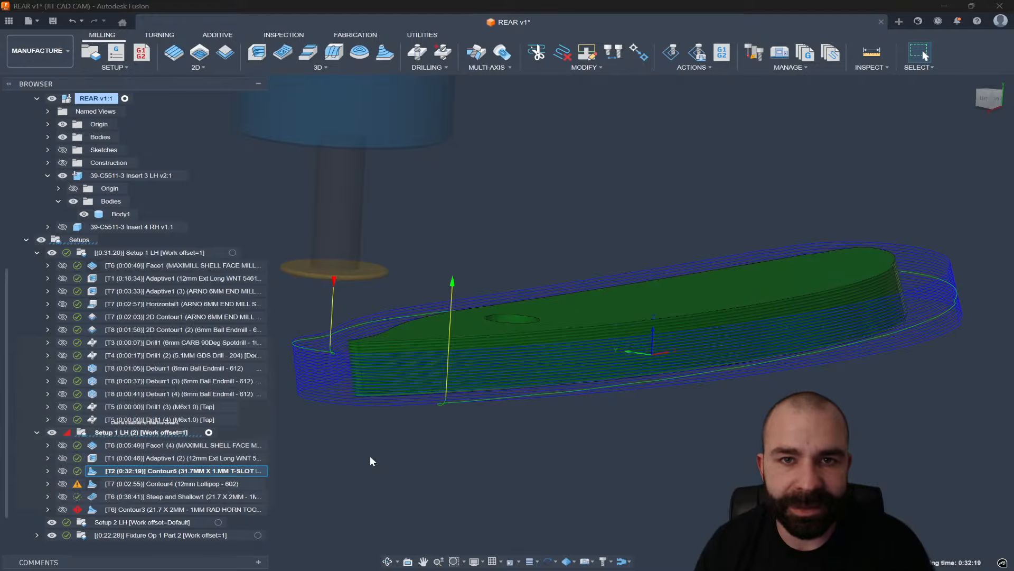
Simulate the T-slot contour operation through to its end and inspect the stock comparison along the undercut side
{"action": "scroll", "coordinate": [431, 336], "scroll_direction": "up", "scroll_amount": 5}
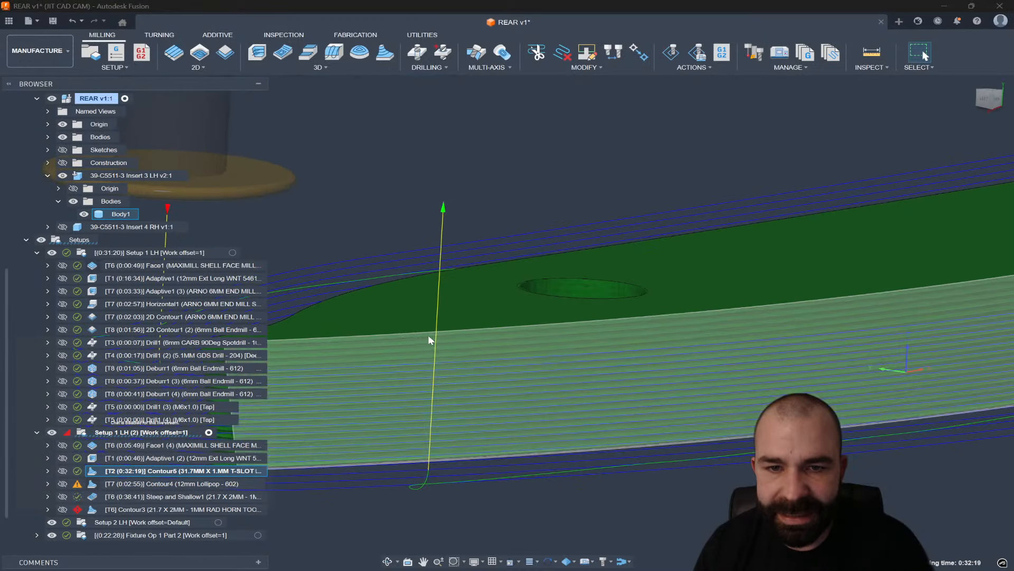
{"action": "scroll", "coordinate": [540, 344], "scroll_direction": "down", "scroll_amount": 5}
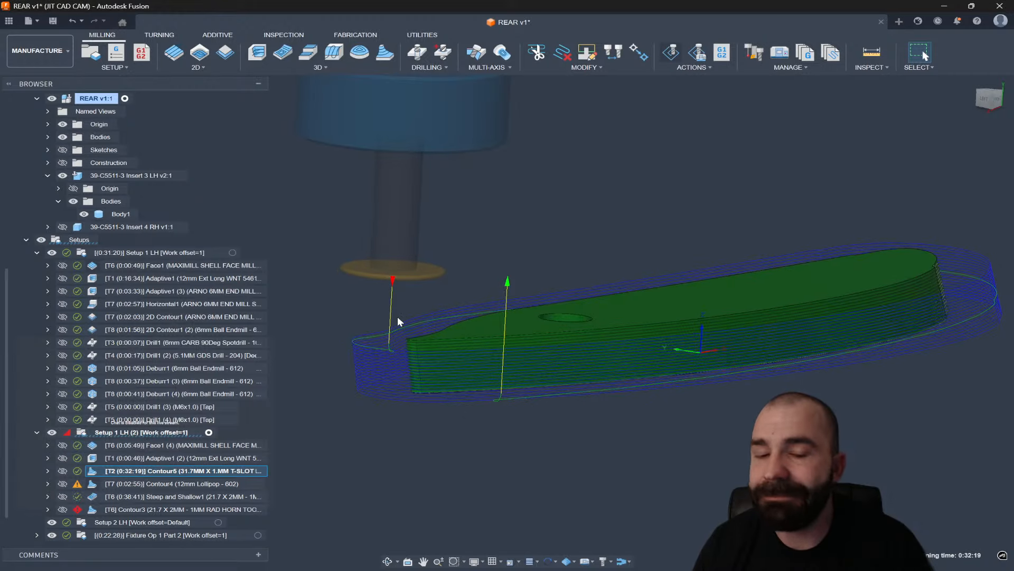
{"action": "scroll", "coordinate": [350, 363], "scroll_direction": "down", "scroll_amount": 2}
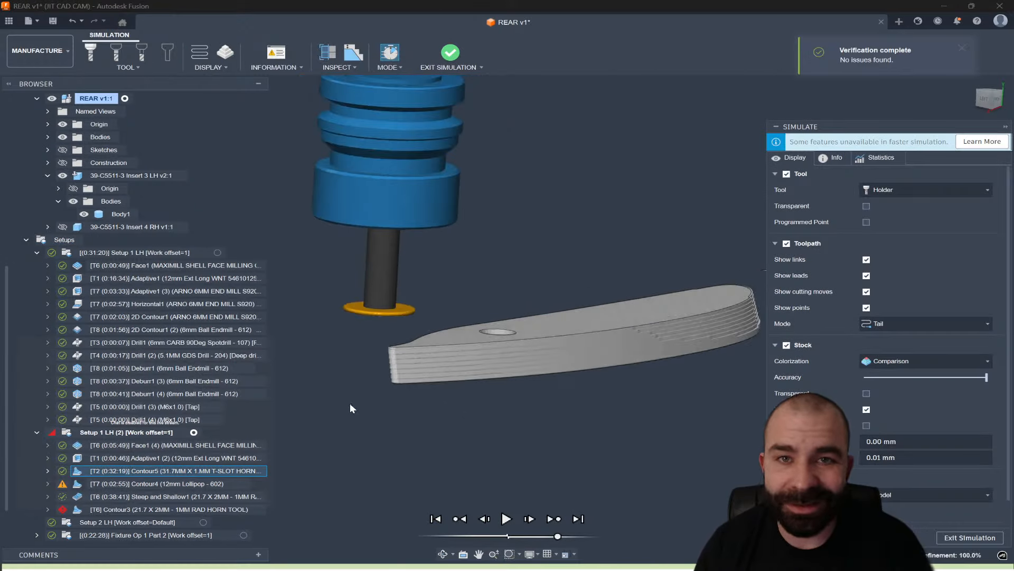
{"action": "left_click", "coordinate": [554, 520]}
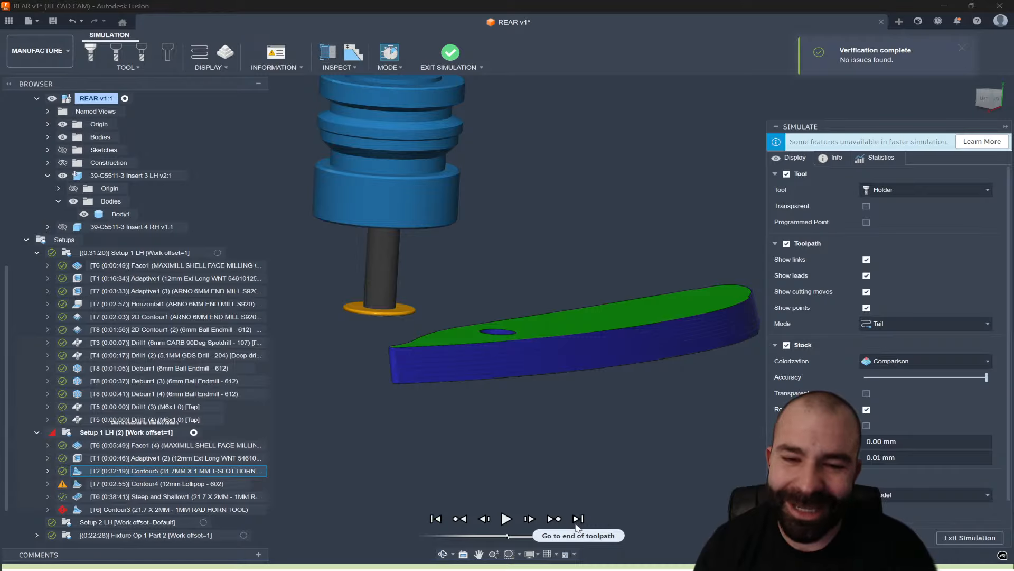
{"action": "left_click", "coordinate": [576, 522]}
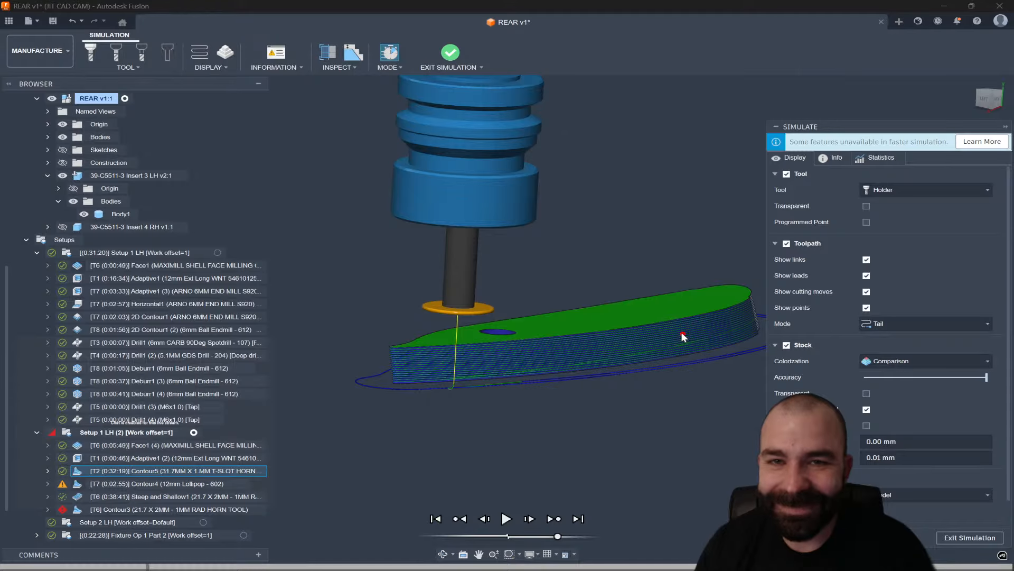
{"action": "scroll", "coordinate": [681, 332], "scroll_direction": "up", "scroll_amount": 3}
{"action": "scroll", "coordinate": [714, 325], "scroll_direction": "up", "scroll_amount": 3}
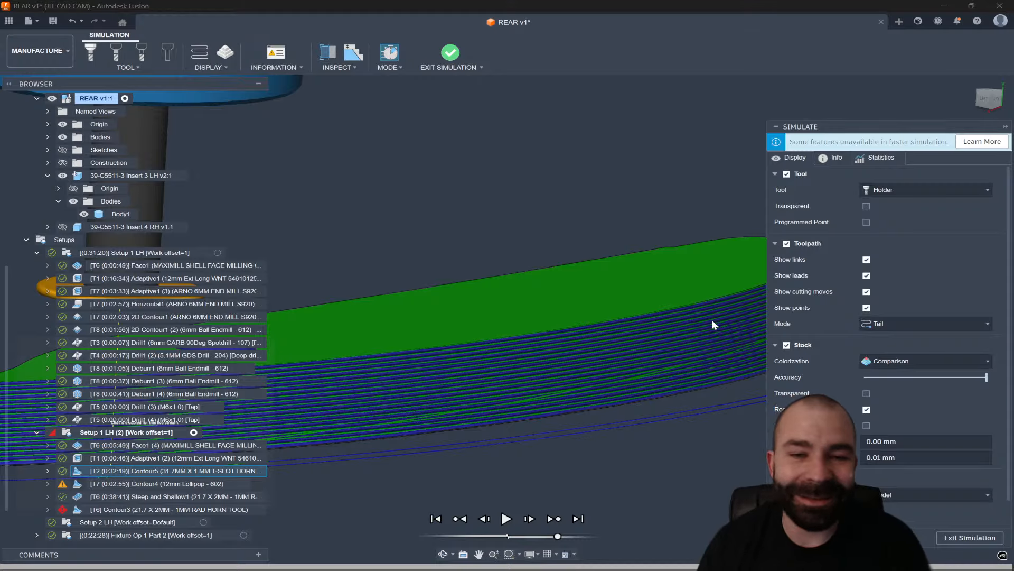
Examine the simulated part's layered side wall for the Contour5 toolpath and exit the simulation
{"action": "scroll", "coordinate": [714, 328], "scroll_direction": "down", "scroll_amount": 5}
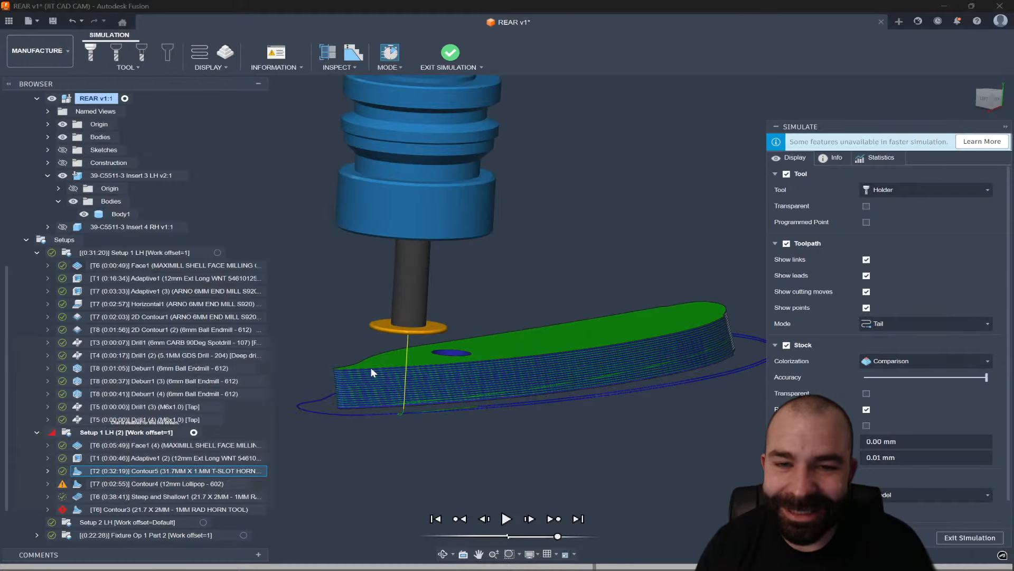
{"action": "scroll", "coordinate": [377, 385], "scroll_direction": "up", "scroll_amount": 3}
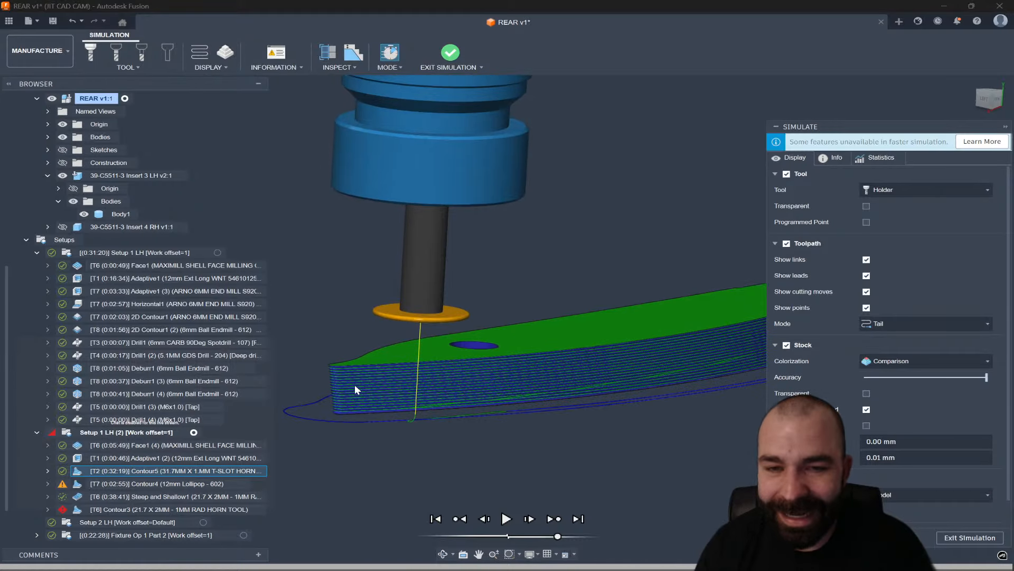
{"action": "left_click", "coordinate": [962, 538]}
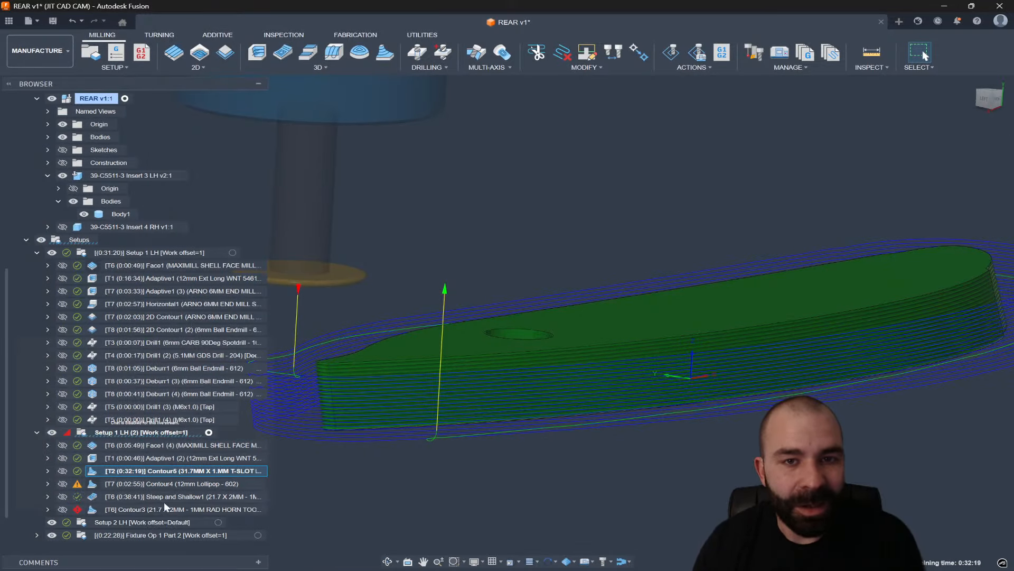
Compare the Contour5, Contour4 and Steep and Shallow1 toolpaths in Setup 1 LH (2), viewing Contour5 and Steep and Shallow1 together
{"action": "left_click", "coordinate": [145, 484]}
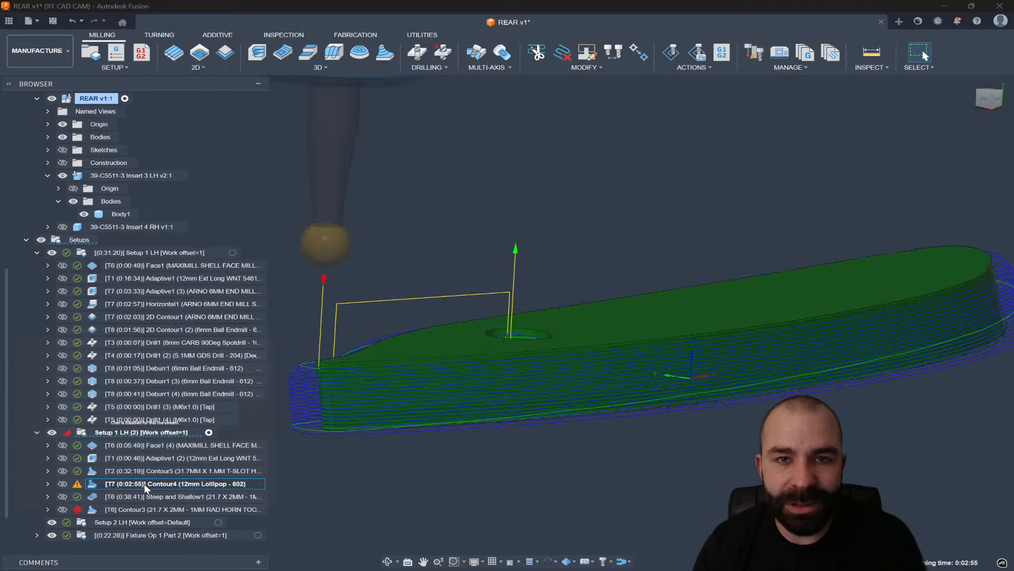
{"action": "left_click", "coordinate": [141, 496]}
{"action": "left_click", "coordinate": [138, 495]}
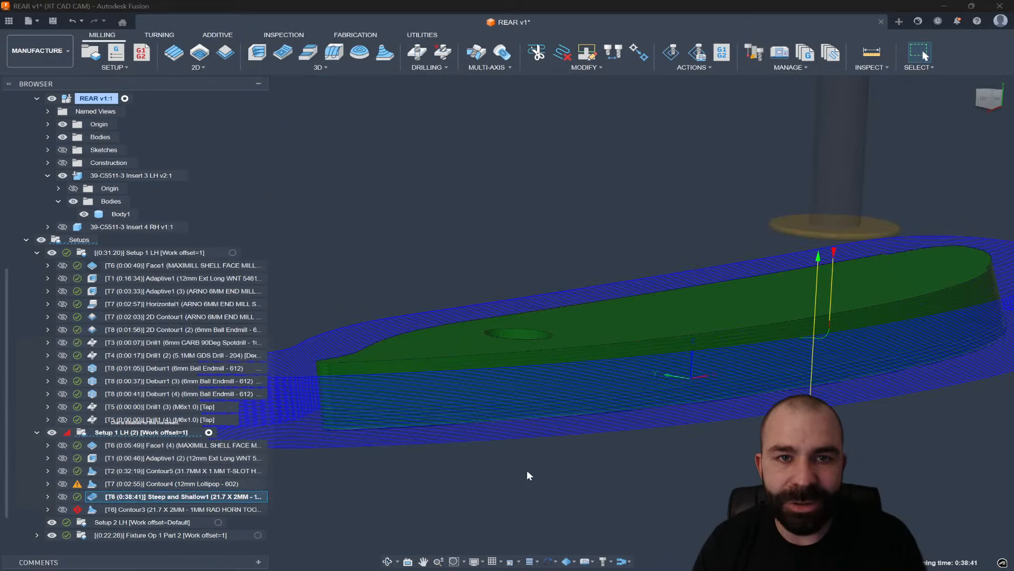
{"action": "left_click", "coordinate": [116, 470], "text": "ctrl"}
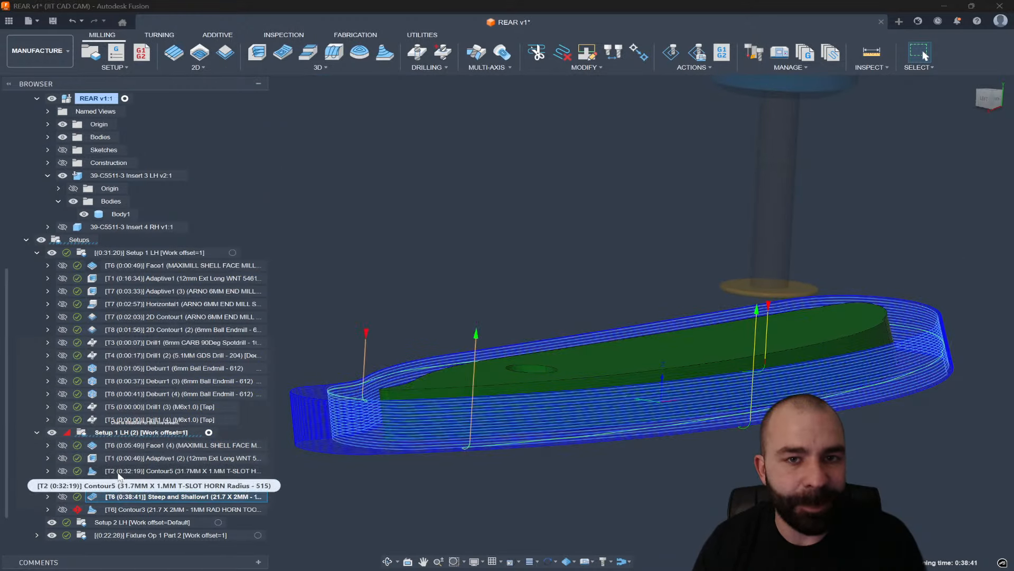
{"action": "middle_click_drag", "start_coordinate": [367, 473], "coordinate": [449, 440], "text": "shift"}
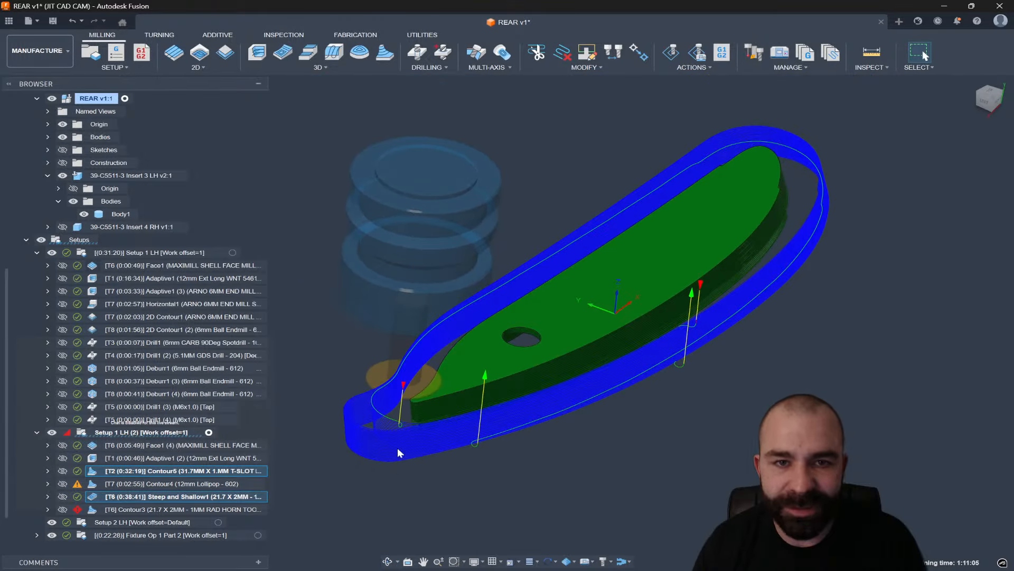
{"action": "left_click", "coordinate": [217, 496]}
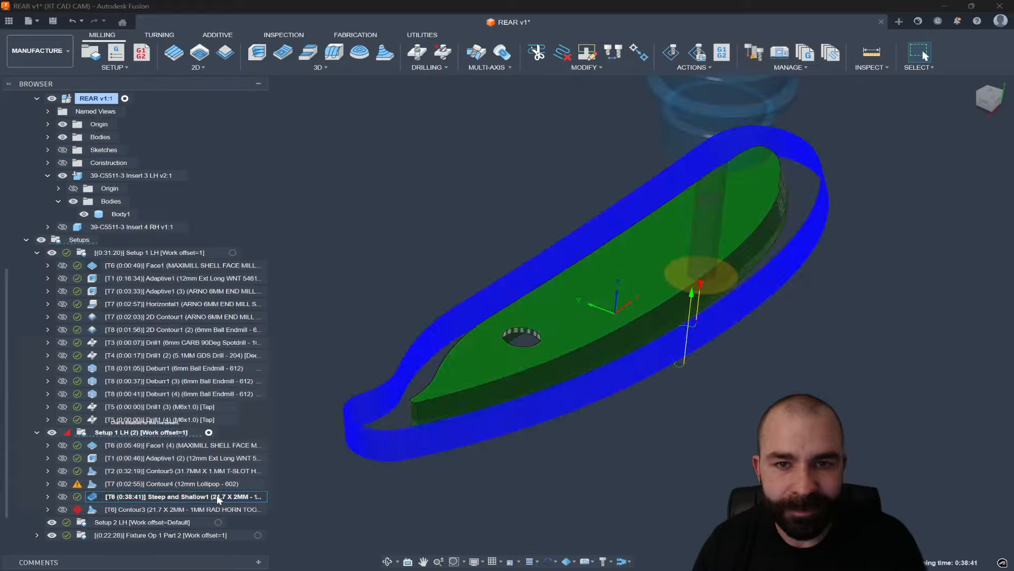
{"action": "left_click", "coordinate": [207, 474]}
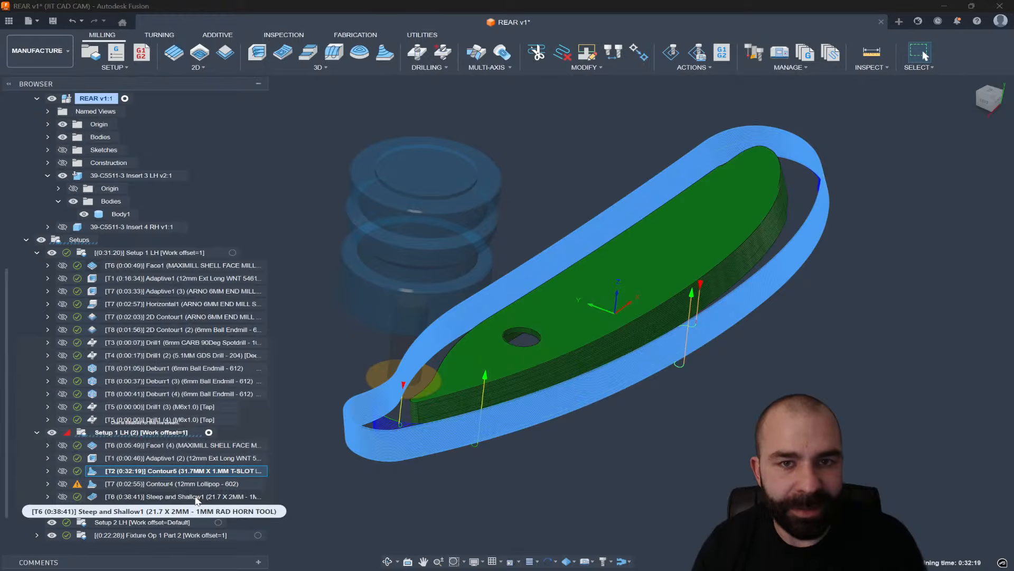
{"action": "left_click", "coordinate": [196, 498]}
{"action": "mouse_move", "coordinate": [459, 416]}
{"action": "middle_mouse_down", "text": "shift"}
{"action": "mouse_move", "coordinate": [461, 442]}
{"action": "mouse_move", "coordinate": [433, 405]}
{"action": "mouse_move", "coordinate": [449, 448]}
{"action": "mouse_move", "coordinate": [447, 408]}
{"action": "middle_mouse_up", "text": "shift"}
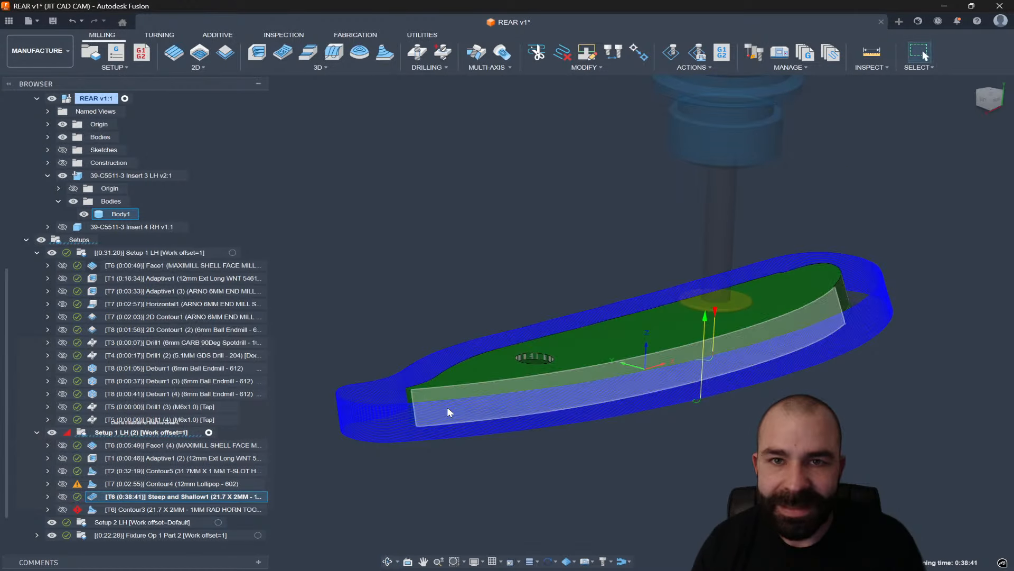
{"action": "left_click", "coordinate": [118, 470]}
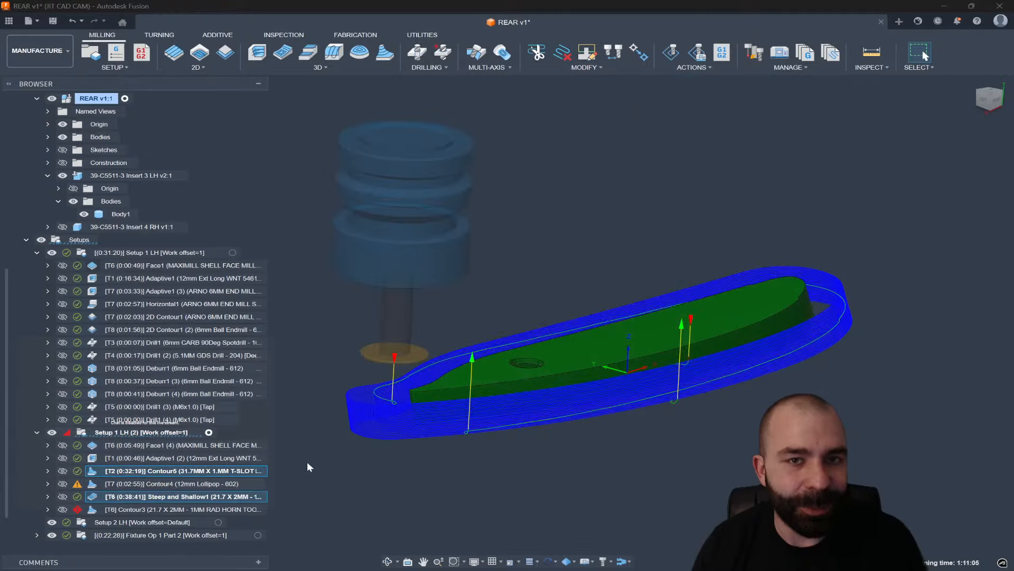
{"action": "right_click", "coordinate": [152, 471]}
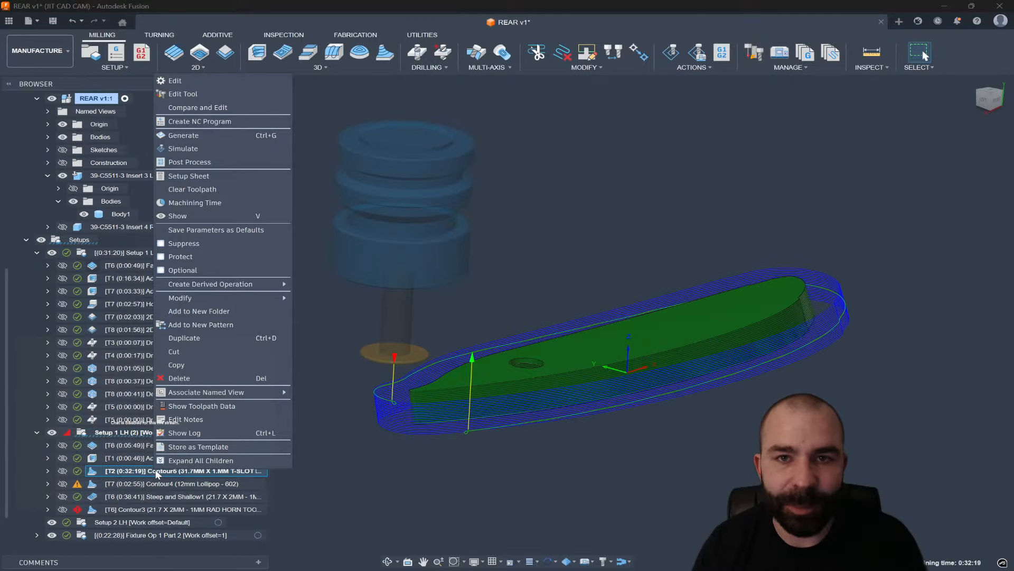
{"action": "key", "text": "Escape"}
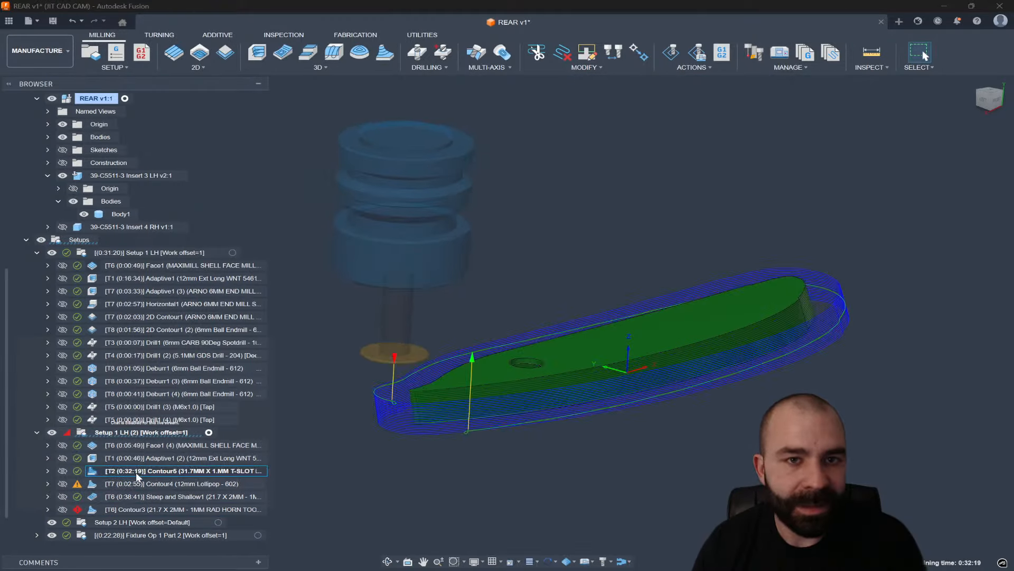
{"action": "right_click", "coordinate": [137, 474]}
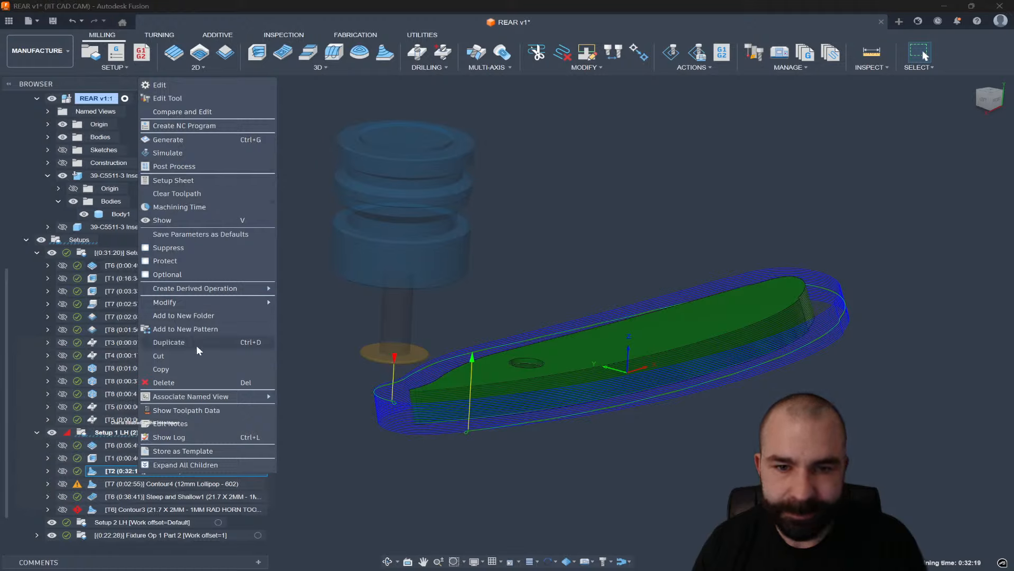
{"action": "left_click", "coordinate": [334, 440]}
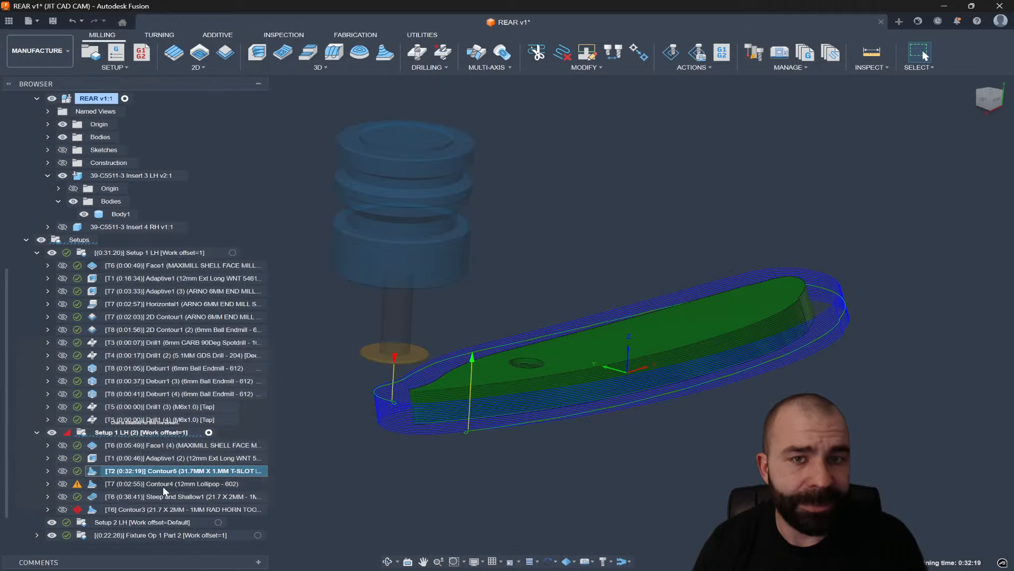
Create a derived 3D Contour operation from Steep and Shallow1 with its inherited settings, and place it directly after Contour5
{"action": "left_click", "coordinate": [141, 496]}
{"action": "right_click", "coordinate": [175, 499]}
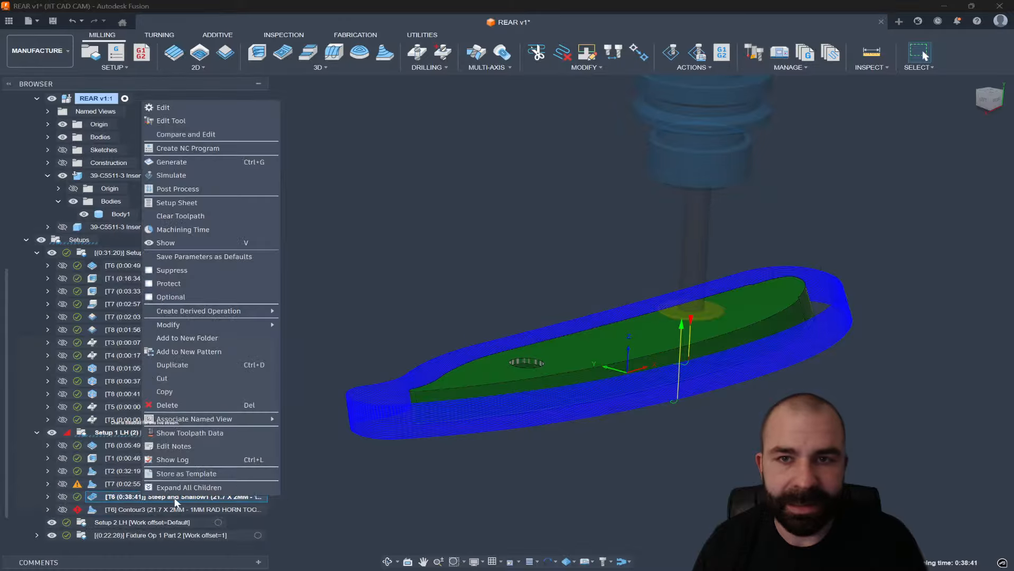
{"action": "mouse_move", "coordinate": [269, 311]}
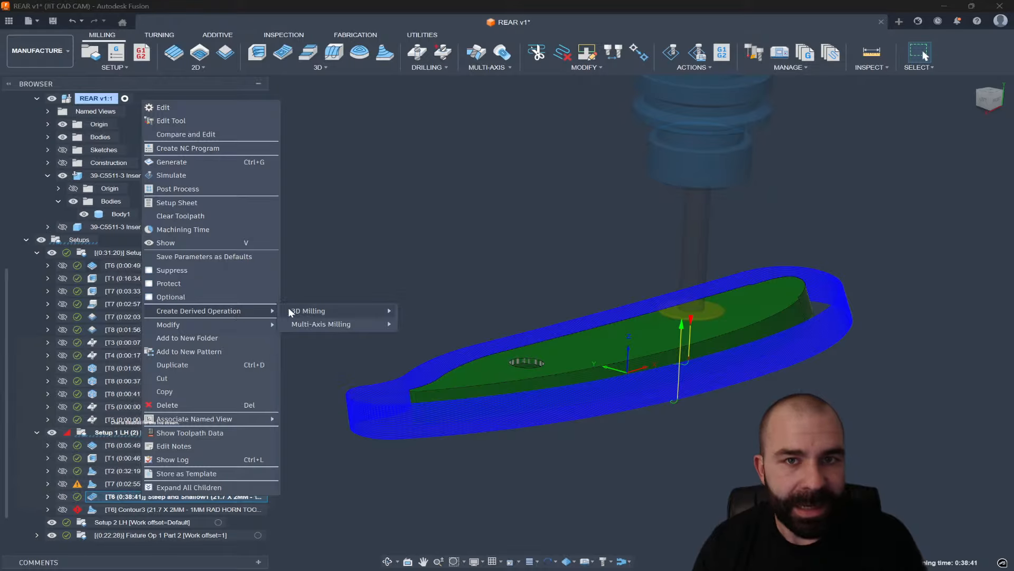
{"action": "mouse_move", "coordinate": [351, 309]}
{"action": "left_click", "coordinate": [462, 341]}
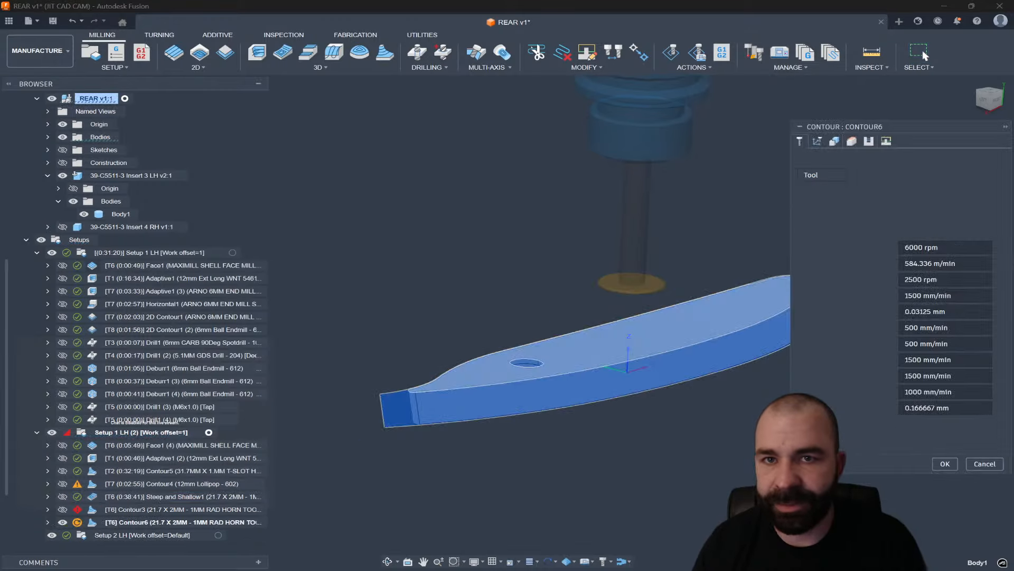
{"action": "left_click", "coordinate": [940, 464]}
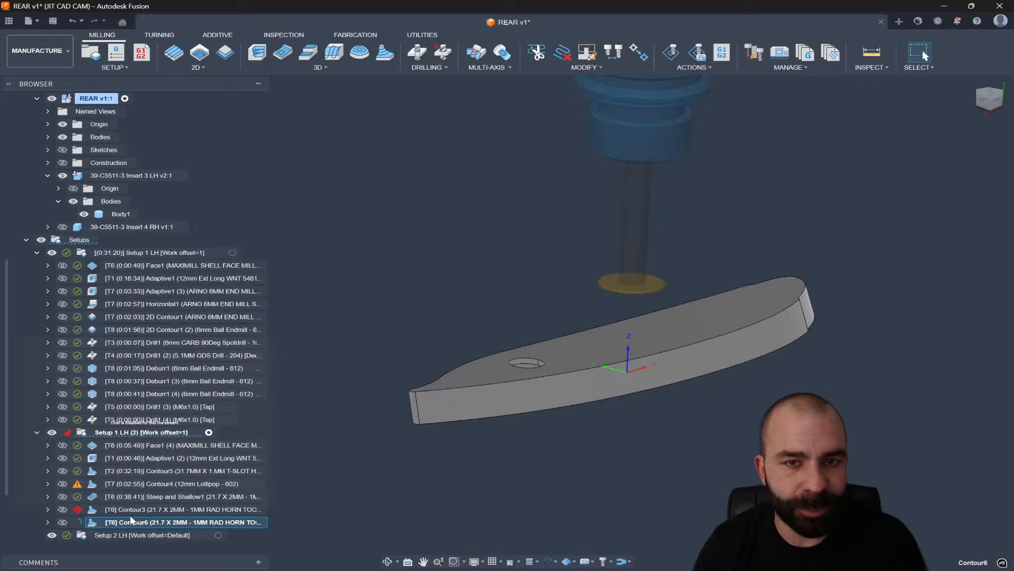
{"action": "left_click_drag", "start_coordinate": [131, 522], "coordinate": [120, 478]}
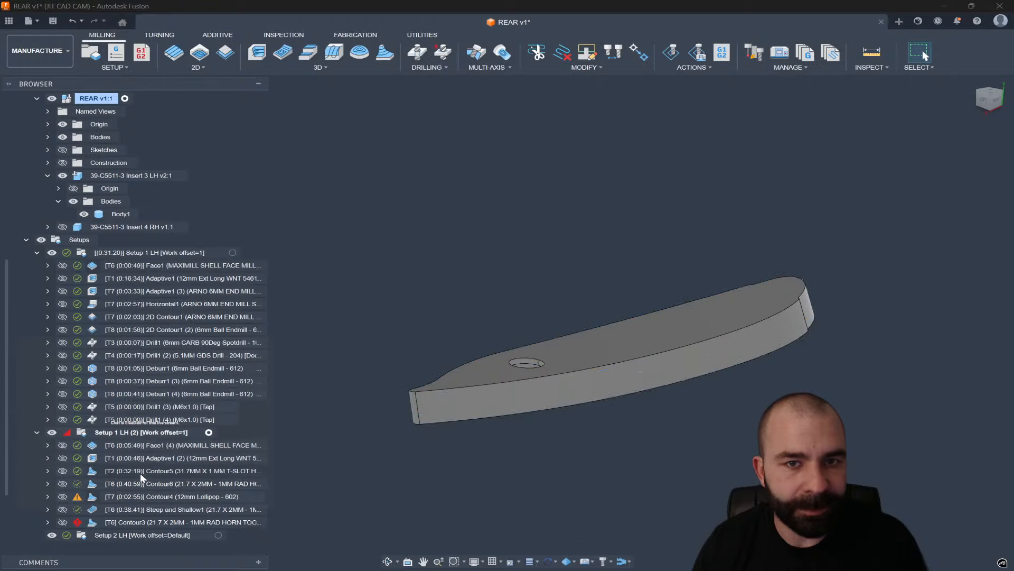
Examine the derived Contour6 toolpath at the narrow end of the part and compare it with Contour5
{"action": "left_click", "coordinate": [139, 486]}
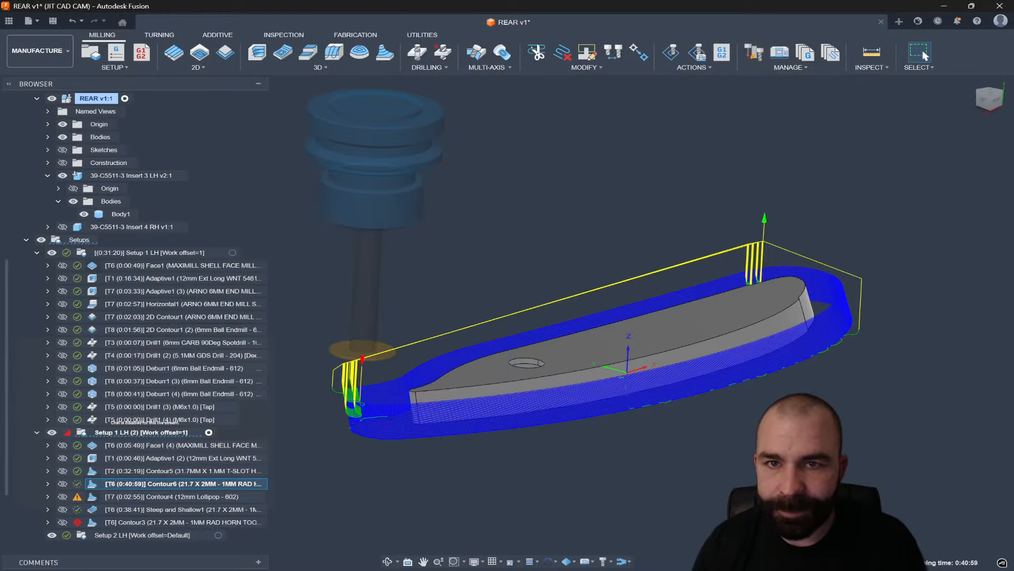
{"action": "scroll", "coordinate": [374, 417], "scroll_direction": "up", "scroll_amount": 8}
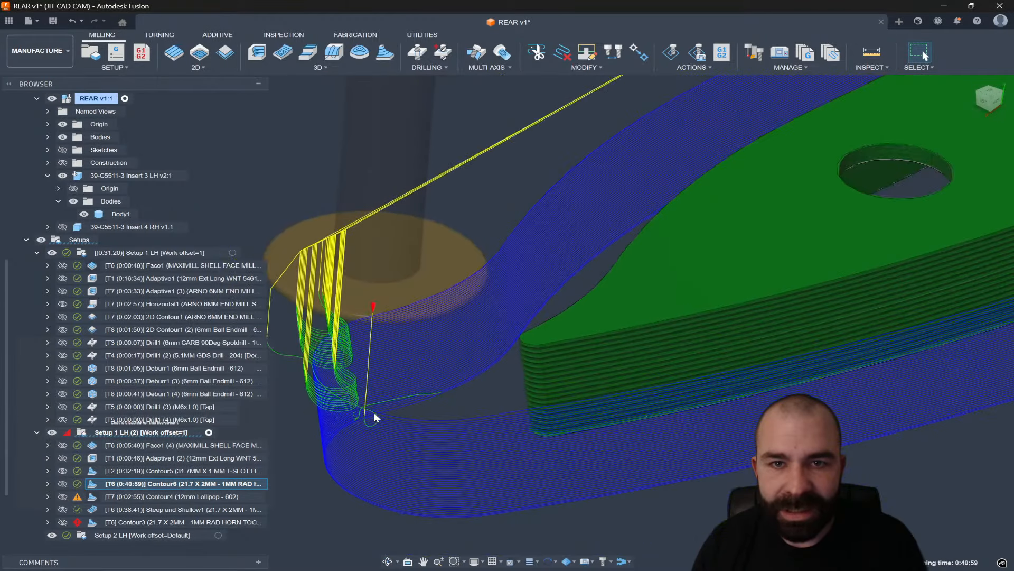
{"action": "scroll", "coordinate": [374, 415], "scroll_direction": "down", "scroll_amount": 1}
{"action": "left_click", "coordinate": [163, 473]}
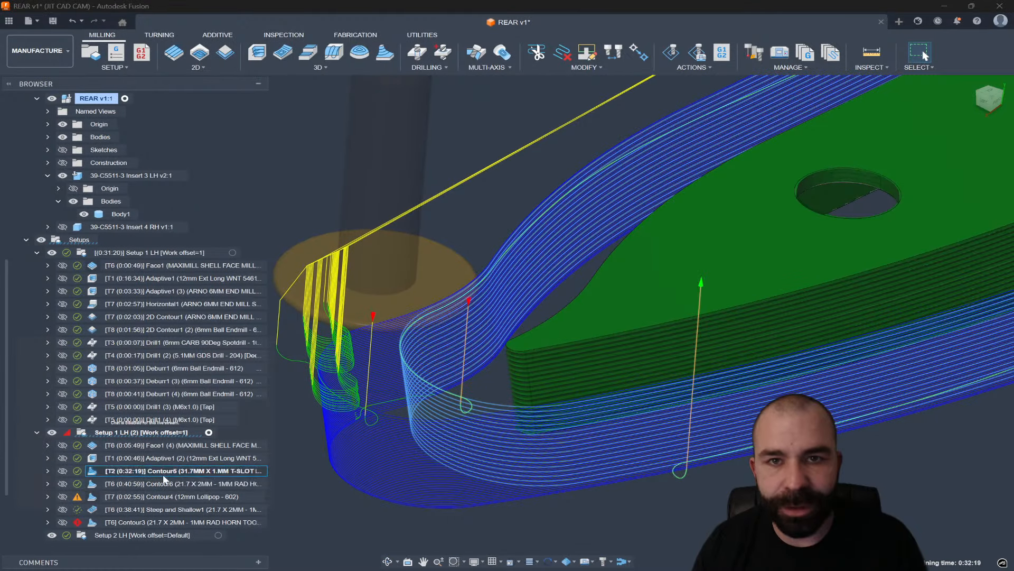
{"action": "left_click", "coordinate": [163, 483]}
{"action": "scroll", "coordinate": [341, 454], "scroll_direction": "down", "scroll_amount": 3}
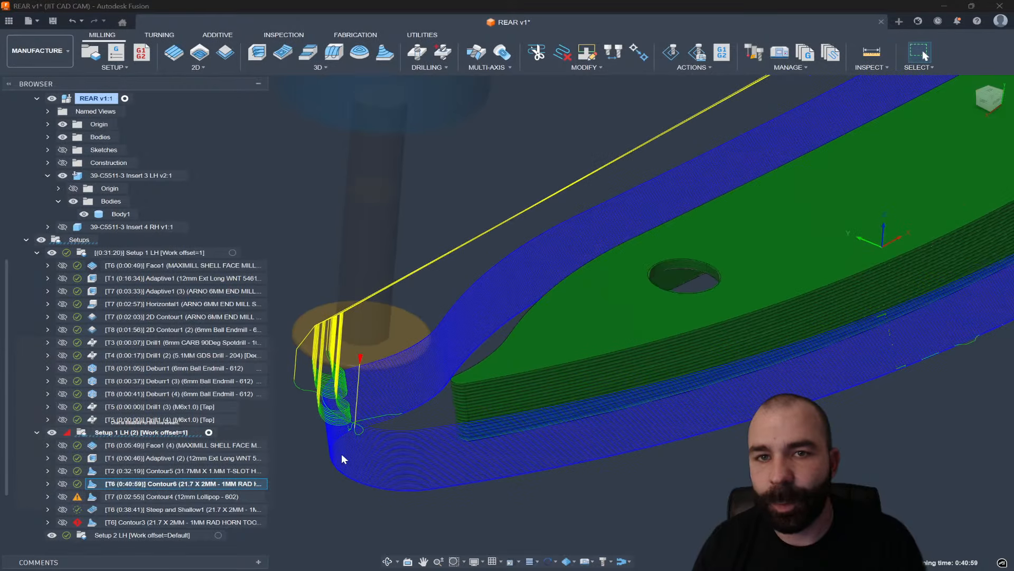
{"action": "left_click", "coordinate": [164, 471]}
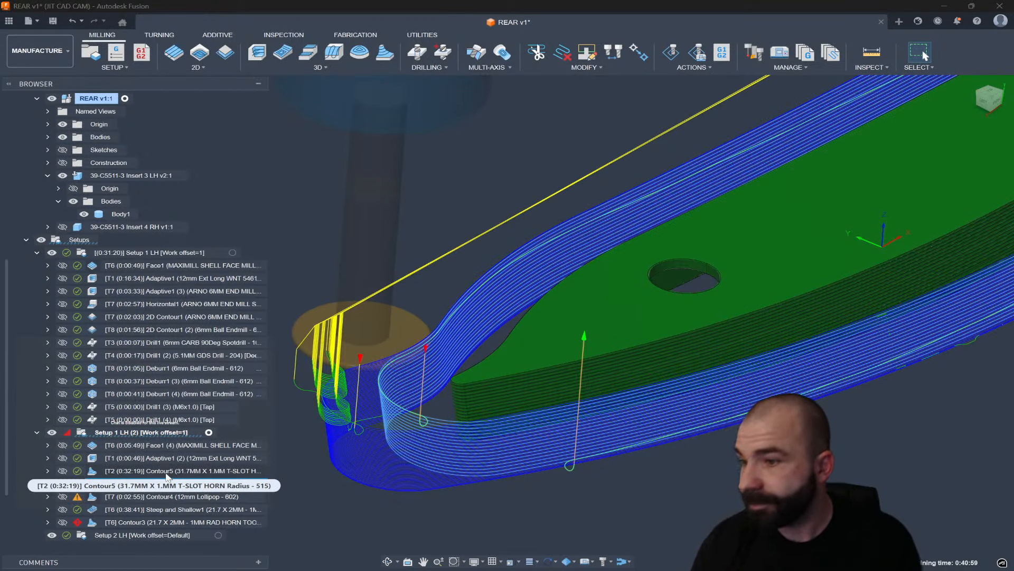
{"action": "left_click", "coordinate": [172, 482]}
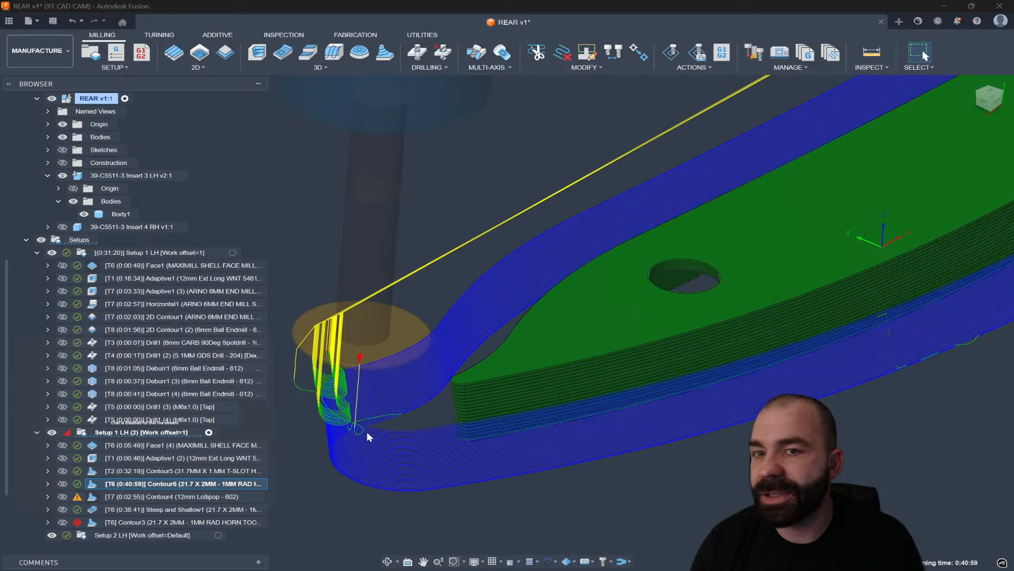
{"action": "scroll", "coordinate": [367, 431], "scroll_direction": "down", "scroll_amount": 2}
Open Compare and Edit for Contour5 and Contour6 together, and filter the parameter list to Different
{"action": "left_click", "coordinate": [164, 471], "text": "ctrl"}
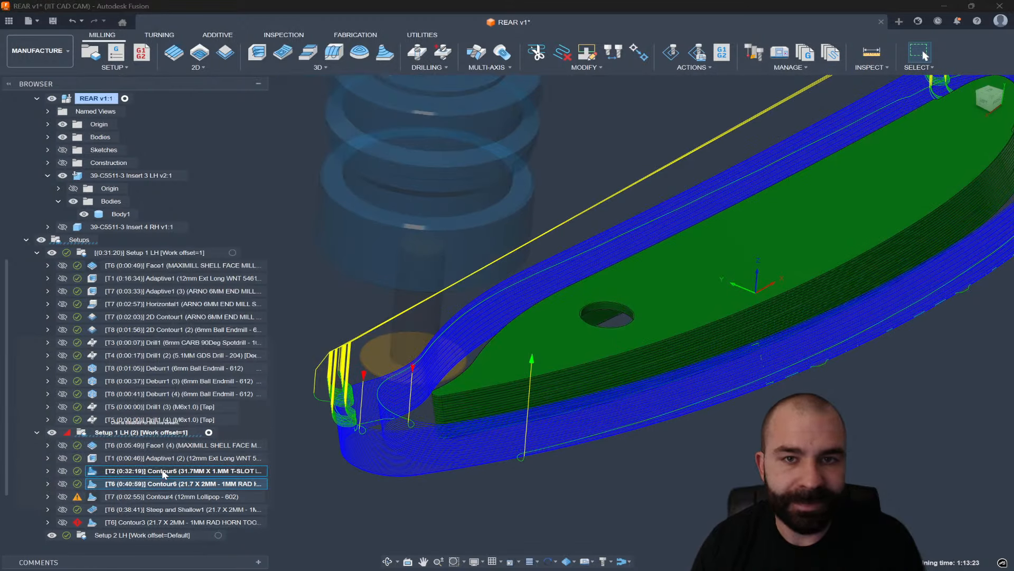
{"action": "scroll", "coordinate": [423, 449], "scroll_direction": "down", "scroll_amount": 2}
{"action": "scroll", "coordinate": [418, 449], "scroll_direction": "up", "scroll_amount": 4}
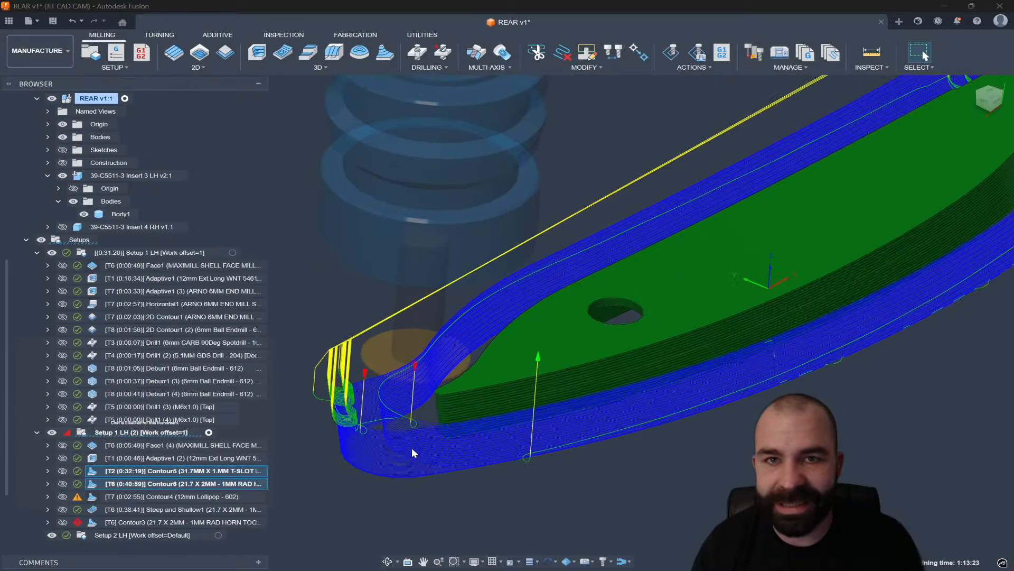
{"action": "scroll", "coordinate": [429, 345], "scroll_direction": "down", "scroll_amount": 1}
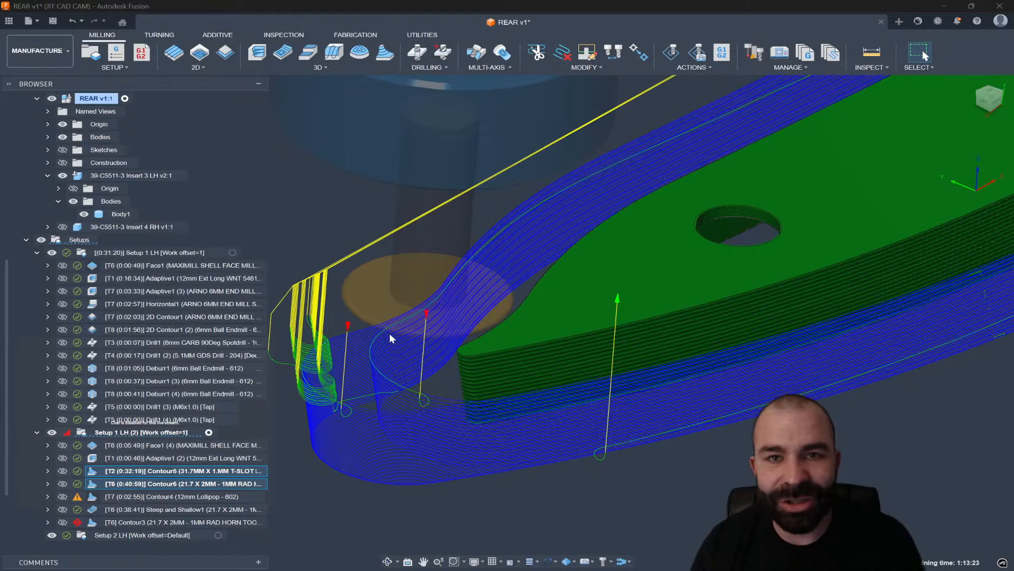
{"action": "right_click", "coordinate": [202, 469]}
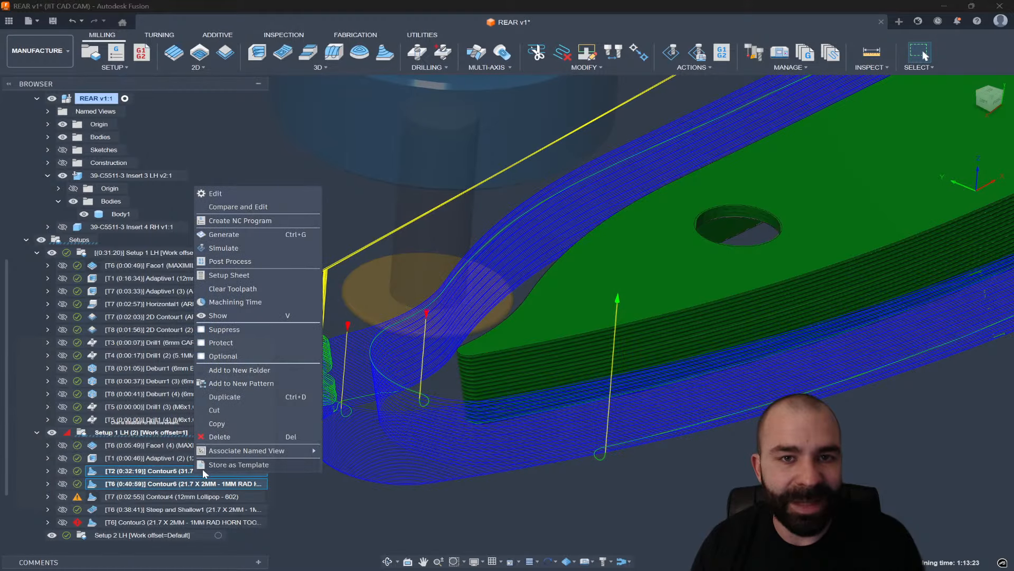
{"action": "left_click", "coordinate": [246, 207]}
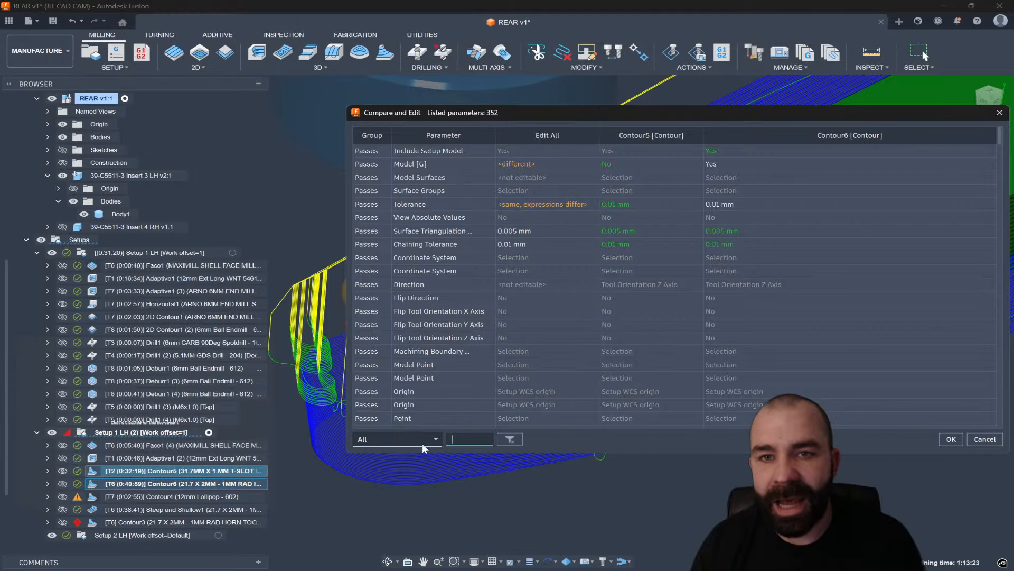
{"action": "left_click", "coordinate": [423, 445]}
{"action": "left_click", "coordinate": [402, 458]}
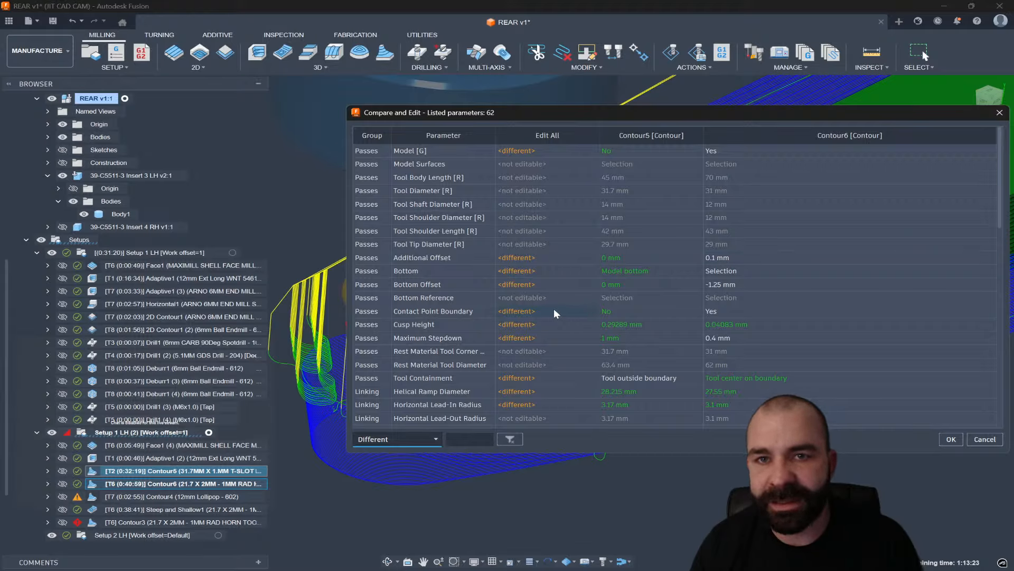
Review the differing passes, linking, tilt and post parameters of Contour5 and Contour6
{"action": "scroll", "coordinate": [538, 299], "scroll_direction": "down", "scroll_amount": 2}
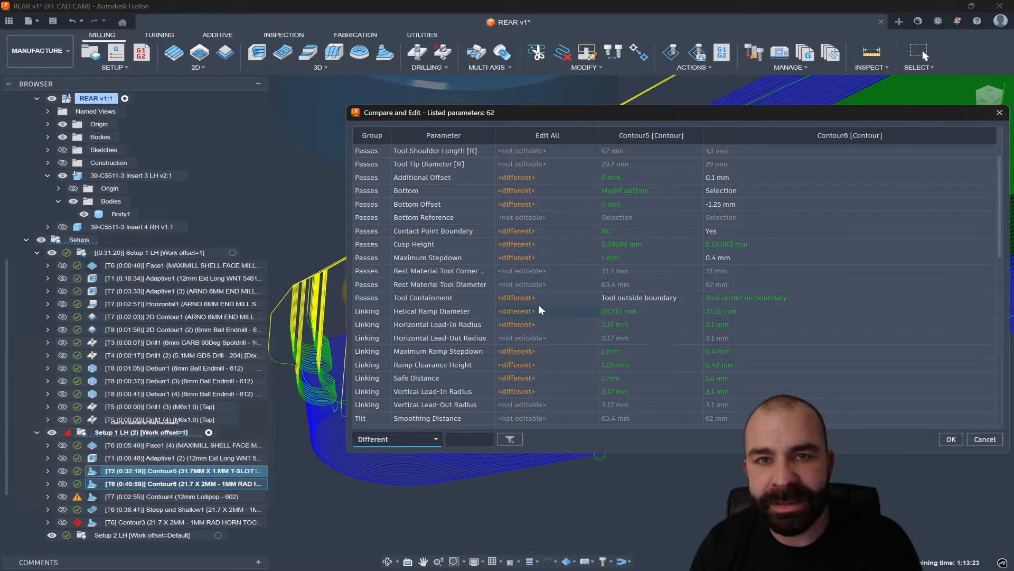
{"action": "scroll", "coordinate": [539, 304], "scroll_direction": "down", "scroll_amount": 3}
{"action": "scroll", "coordinate": [539, 304], "scroll_direction": "down", "scroll_amount": 4}
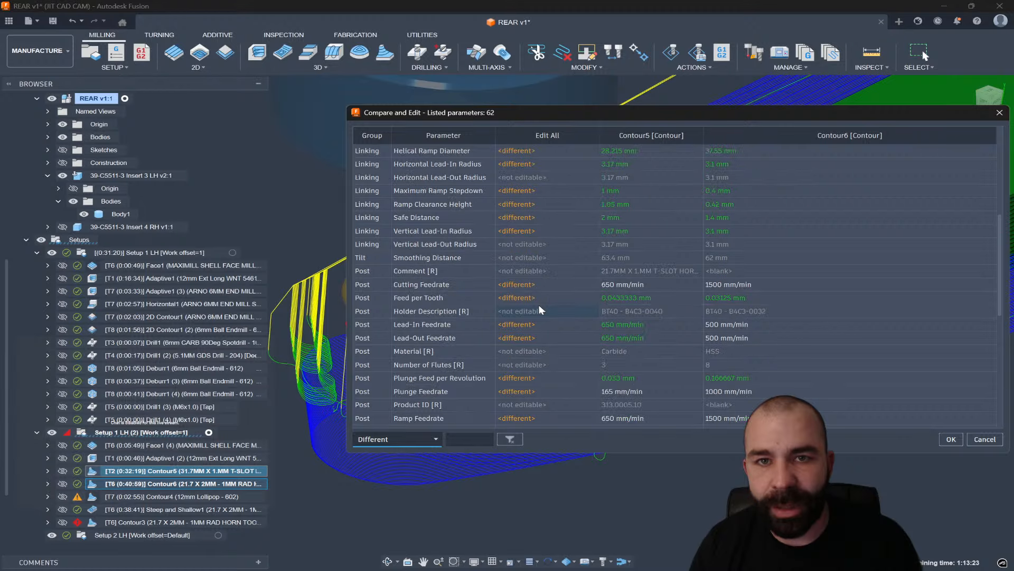
{"action": "scroll", "coordinate": [539, 310], "scroll_direction": "down", "scroll_amount": 2}
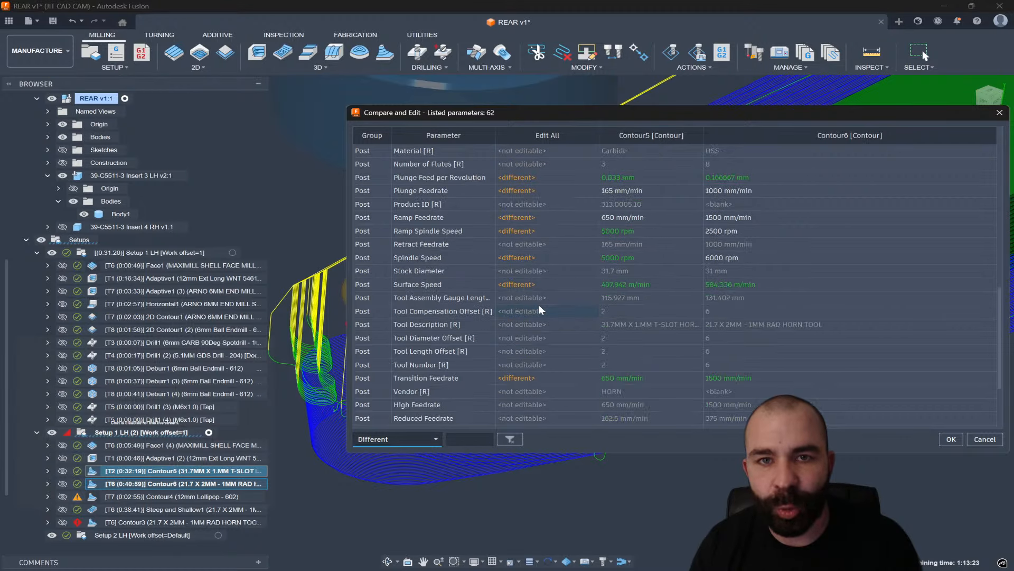
Review the remaining differing post parameters of Contour5 and Contour6 and close the comparison without changes
{"action": "scroll", "coordinate": [539, 310], "scroll_direction": "down", "scroll_amount": 1}
{"action": "scroll", "coordinate": [539, 309], "scroll_direction": "down", "scroll_amount": 2}
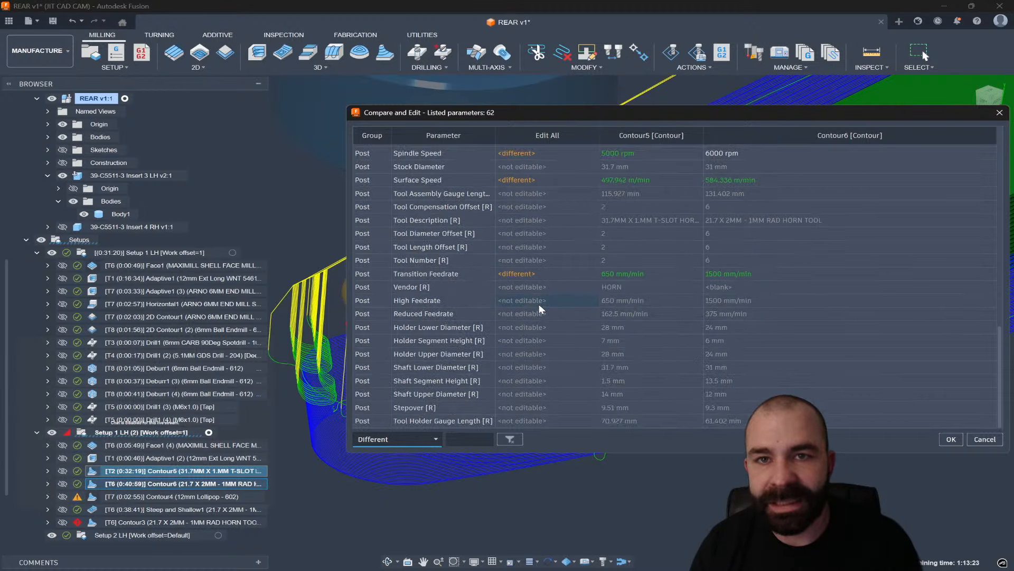
{"action": "left_click", "coordinate": [984, 439]}
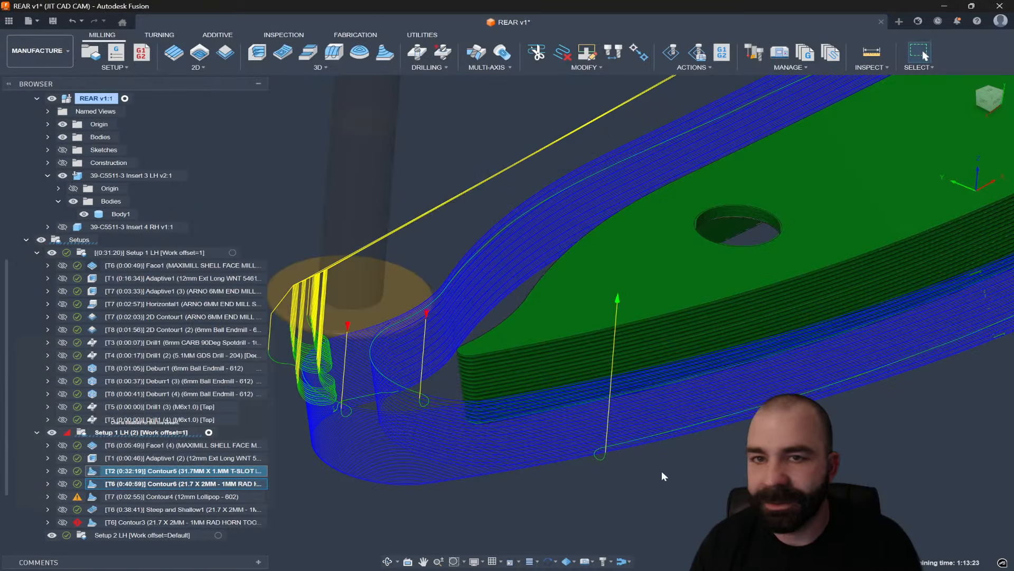
Inspect the extra model body in Contour6's geometry settings, turn off its Model override, and regenerate the toolpath
{"action": "double_click", "coordinate": [96, 481]}
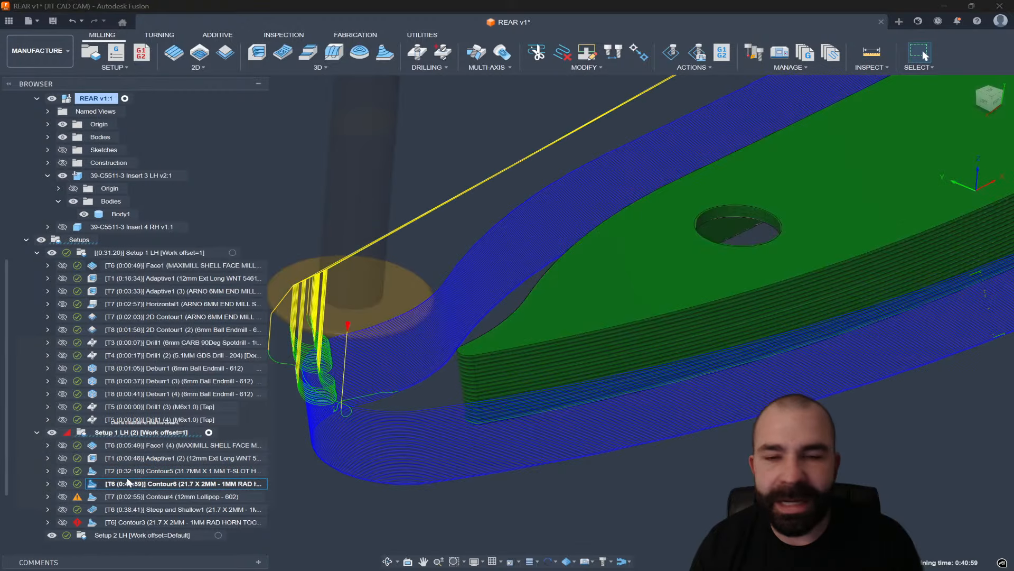
{"action": "left_click", "coordinate": [834, 141]}
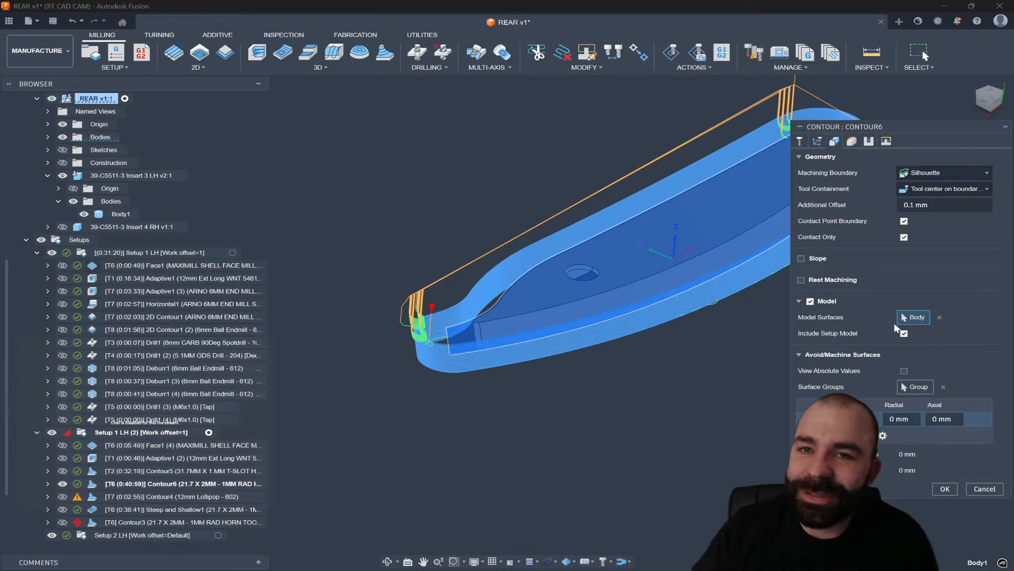
{"action": "scroll", "coordinate": [467, 331], "scroll_direction": "up", "scroll_amount": 8}
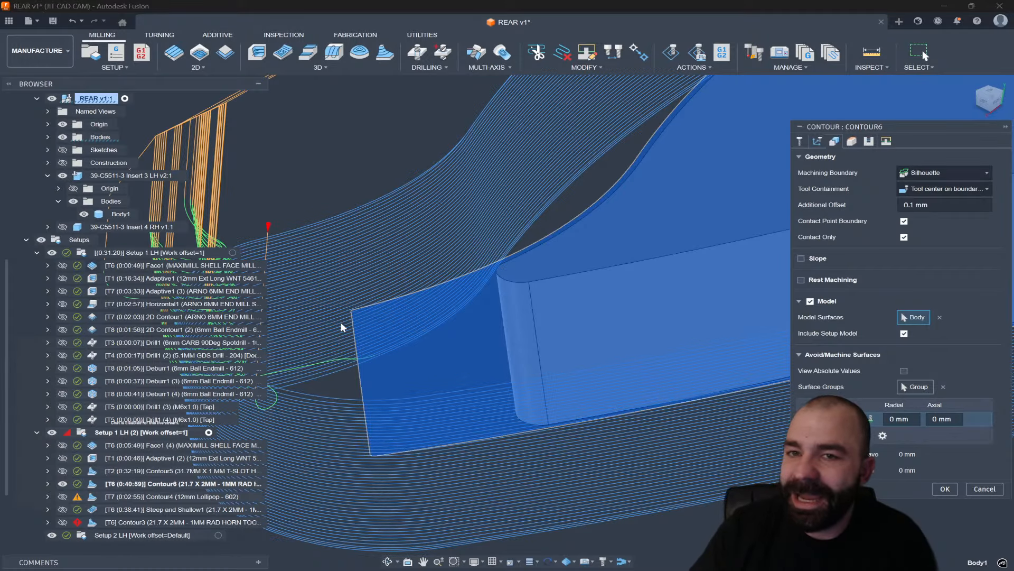
{"action": "scroll", "coordinate": [349, 317], "scroll_direction": "down", "scroll_amount": 8}
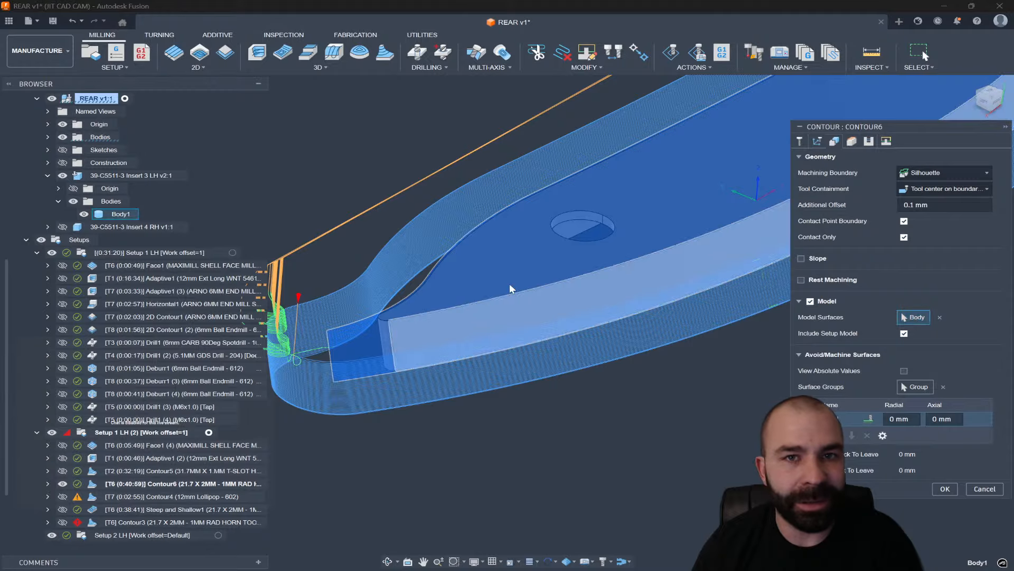
{"action": "left_click", "coordinate": [48, 137]}
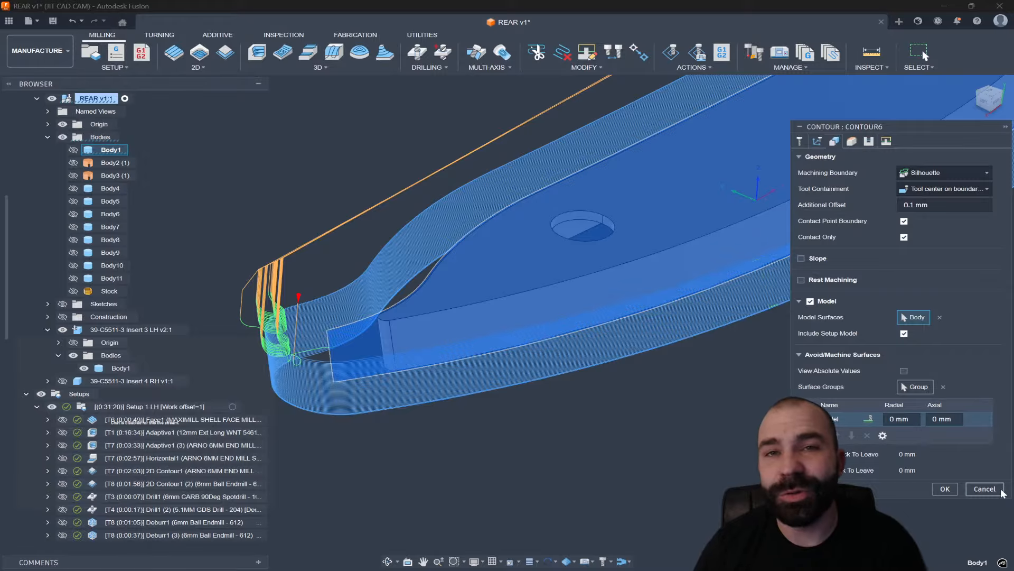
{"action": "left_click", "coordinate": [810, 301]}
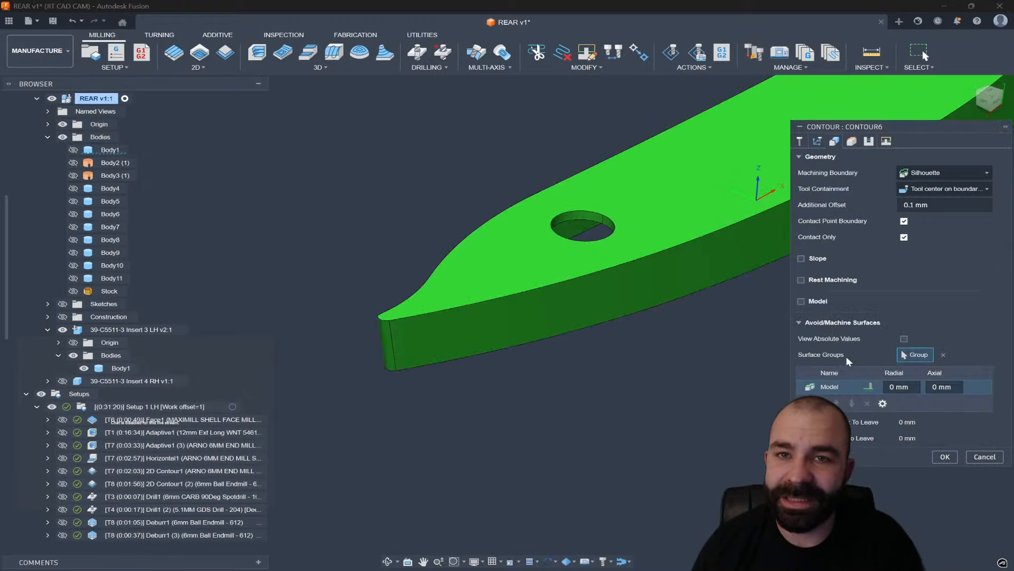
{"action": "left_click", "coordinate": [944, 458]}
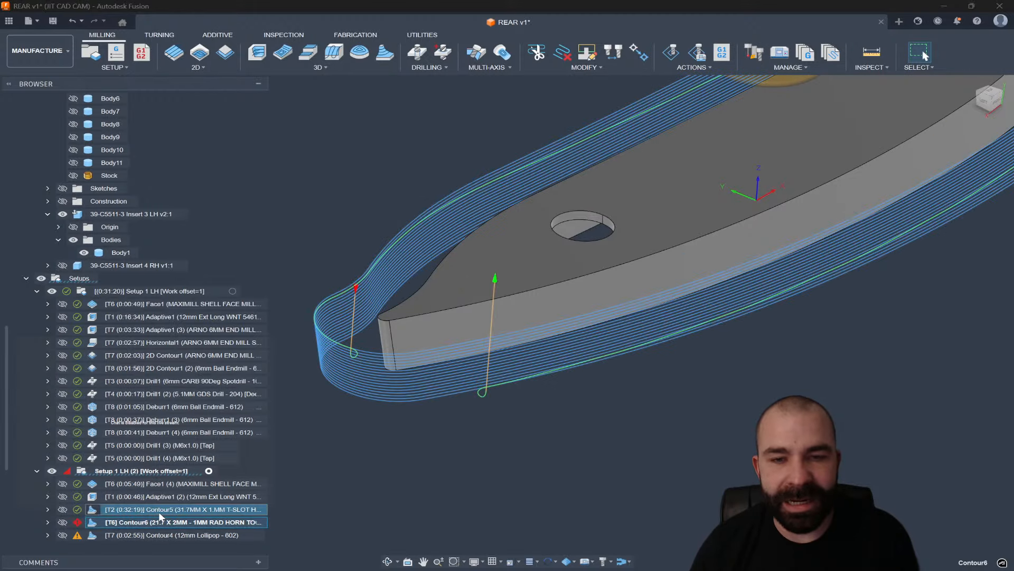
Check the Contour5 toolpath, set Contour6's tool containment to Tool outside boundary, and regenerate it
{"action": "left_click", "coordinate": [159, 510], "text": "ctrl"}
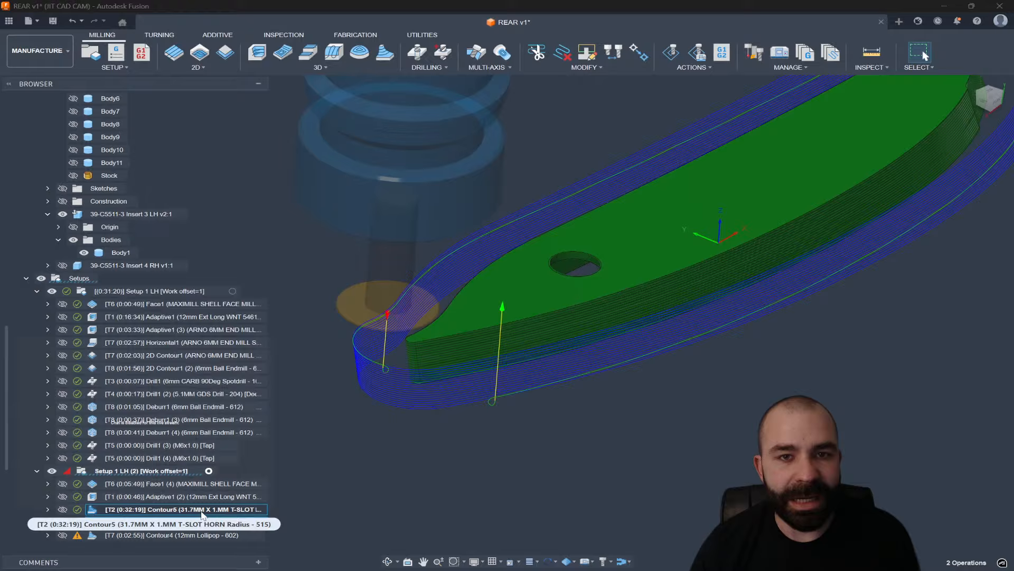
{"action": "left_click", "coordinate": [359, 511]}
{"action": "double_click", "coordinate": [92, 524]}
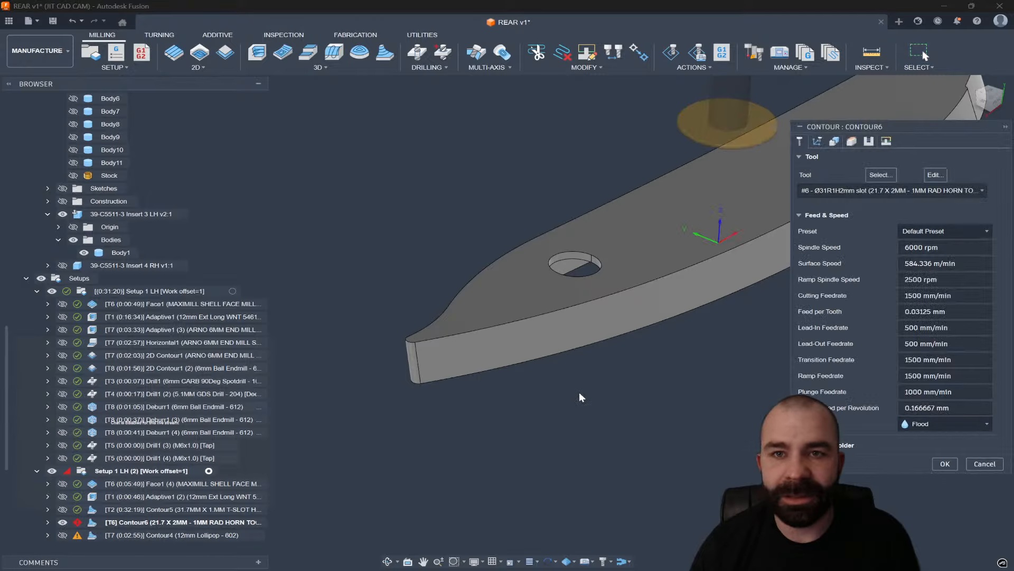
{"action": "left_click", "coordinate": [835, 142]}
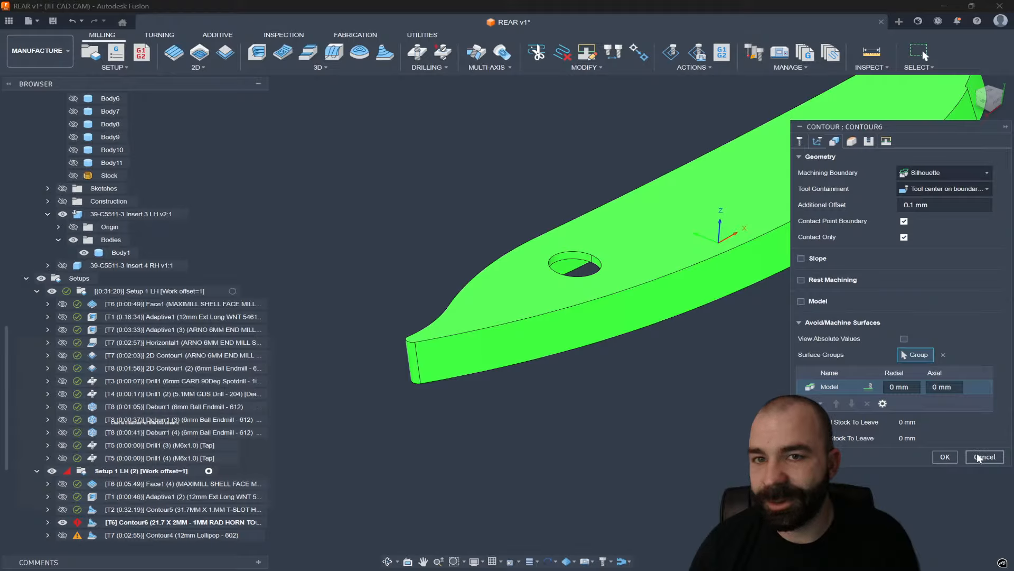
{"action": "left_click", "coordinate": [943, 190]}
{"action": "left_click", "coordinate": [919, 231]}
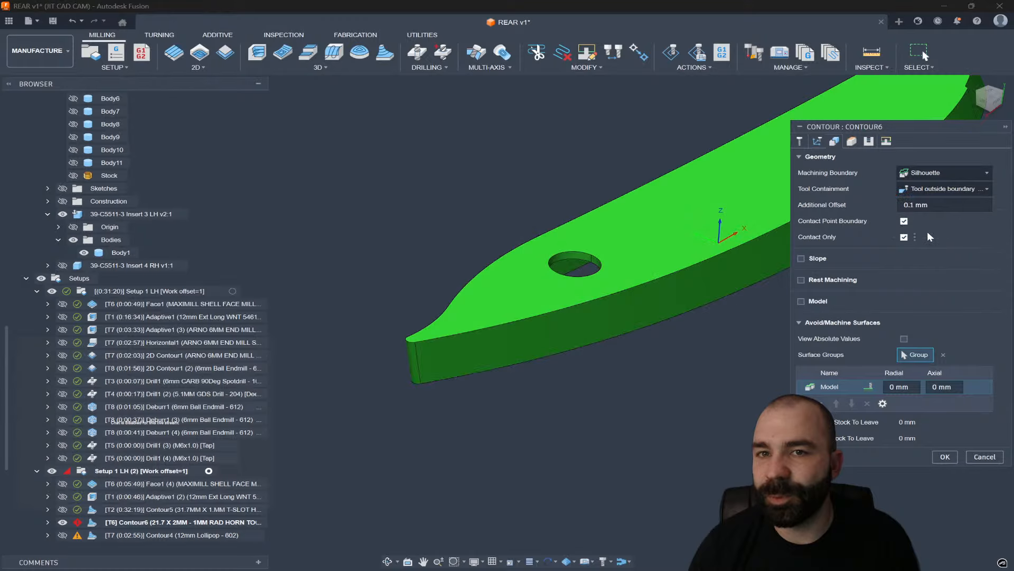
{"action": "left_click", "coordinate": [945, 457]}
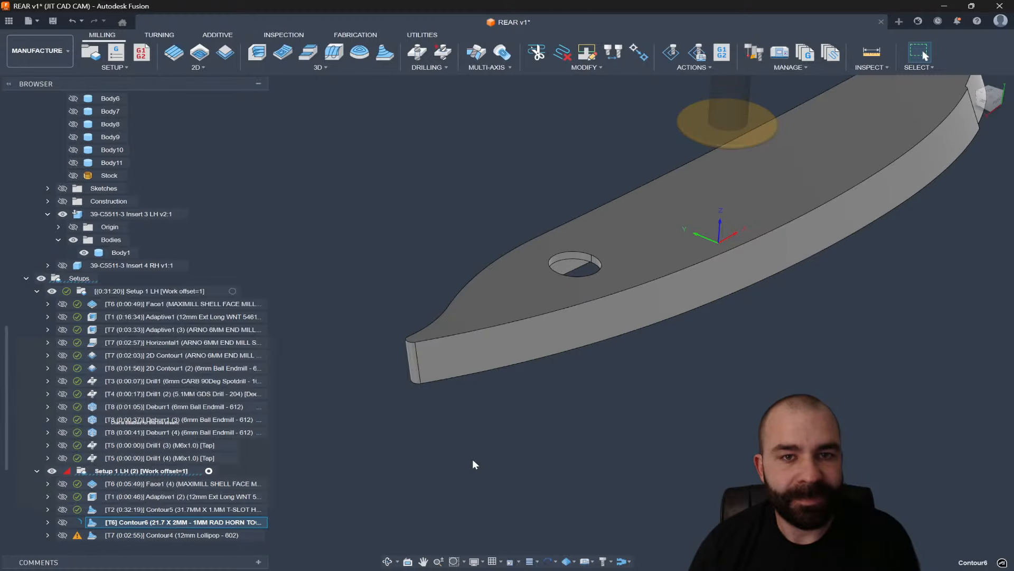
Check the work coordinate system, model and stock of Setup 1 LH and close it without changes
{"action": "middle_click_drag", "start_coordinate": [476, 458], "coordinate": [605, 393], "text": "shift"}
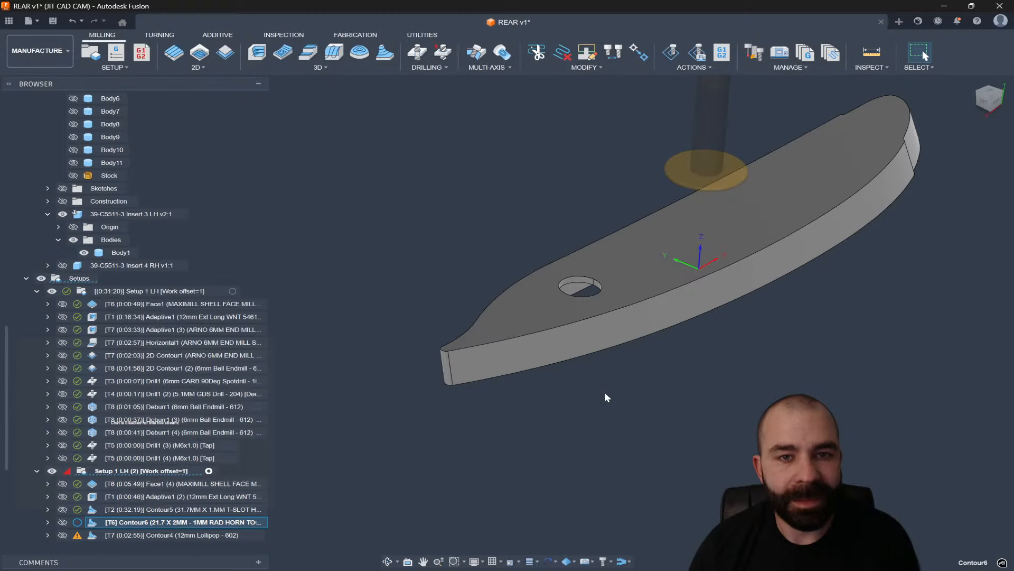
{"action": "scroll", "coordinate": [576, 422], "scroll_direction": "up", "scroll_amount": 1}
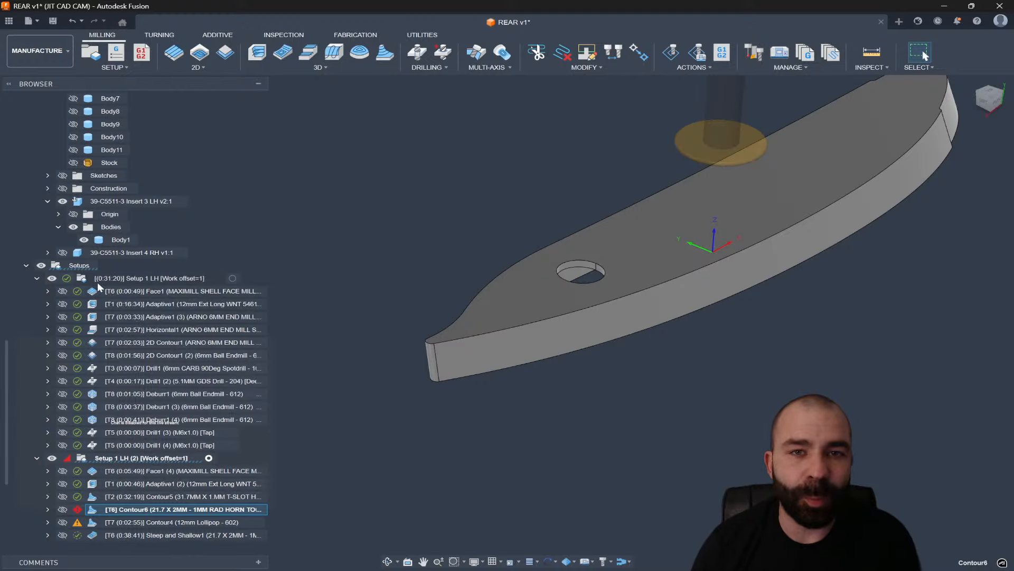
{"action": "left_click", "coordinate": [87, 280]}
{"action": "double_click", "coordinate": [87, 280]}
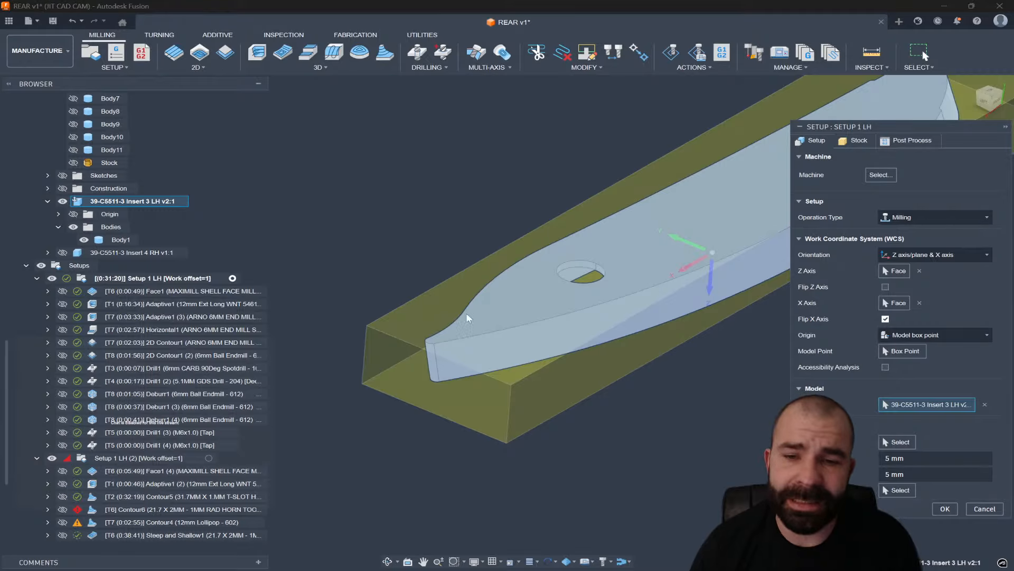
{"action": "left_click", "coordinate": [982, 509]}
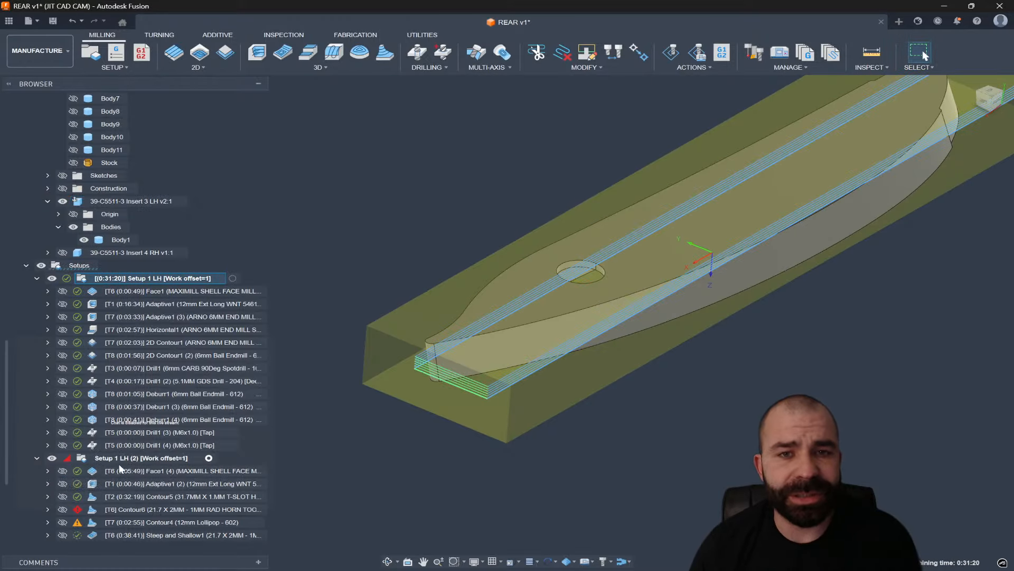
Check the orientation, model and stock mode of Setup 1 LH (2) and close it without changes
{"action": "left_click", "coordinate": [79, 458]}
{"action": "double_click", "coordinate": [78, 464]}
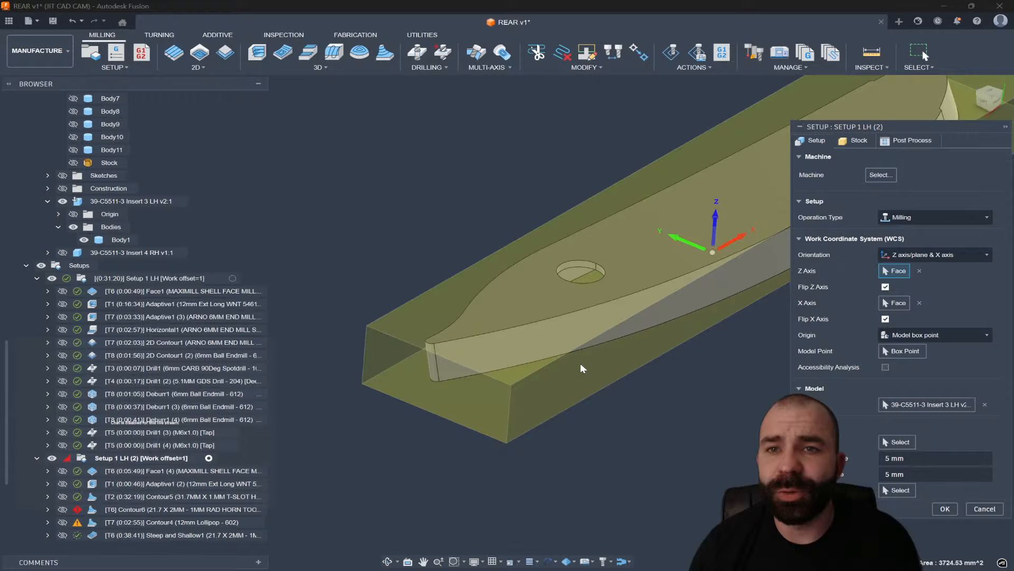
{"action": "left_click", "coordinate": [859, 140]}
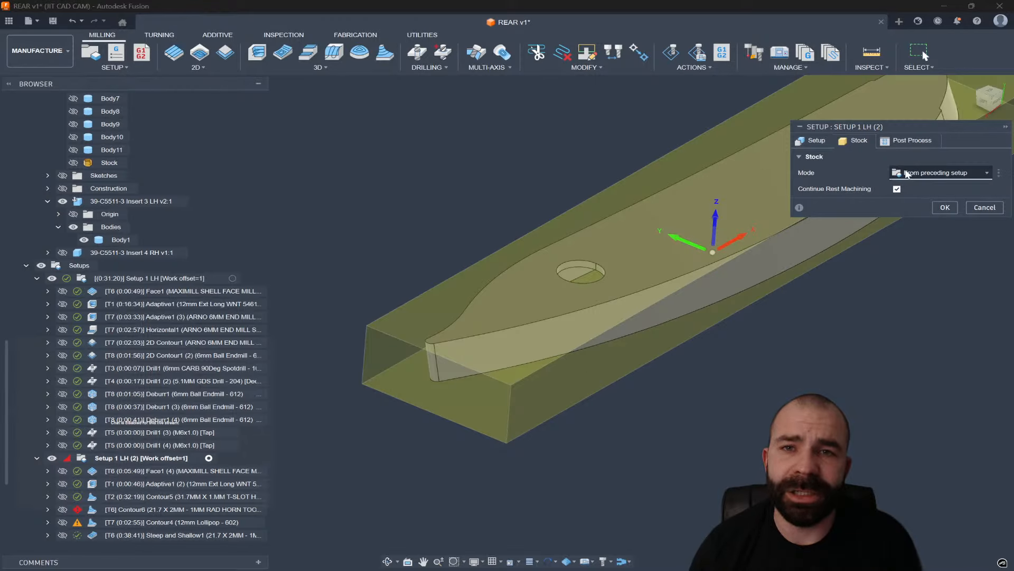
{"action": "left_click", "coordinate": [813, 140]}
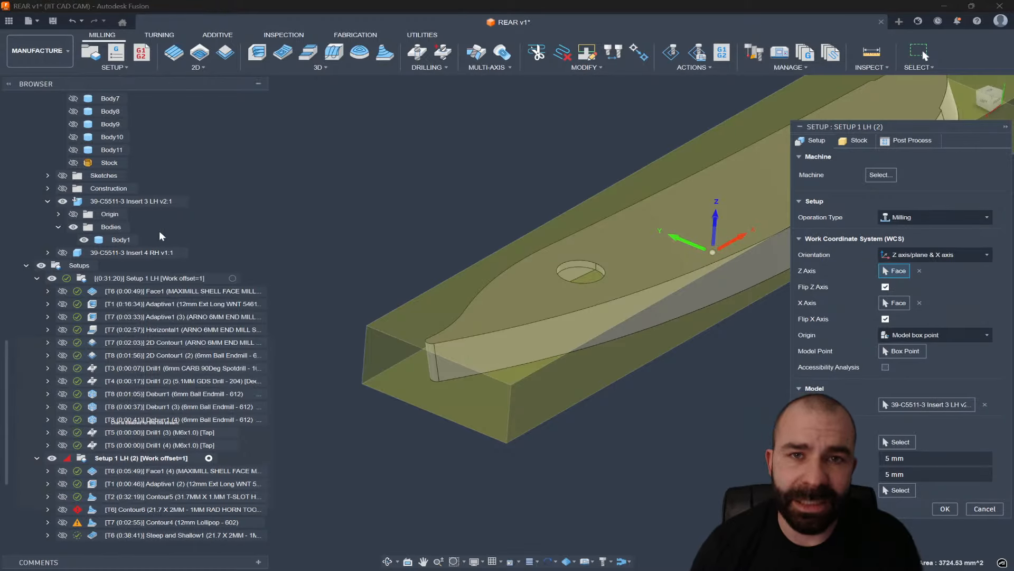
{"action": "left_click", "coordinate": [984, 508]}
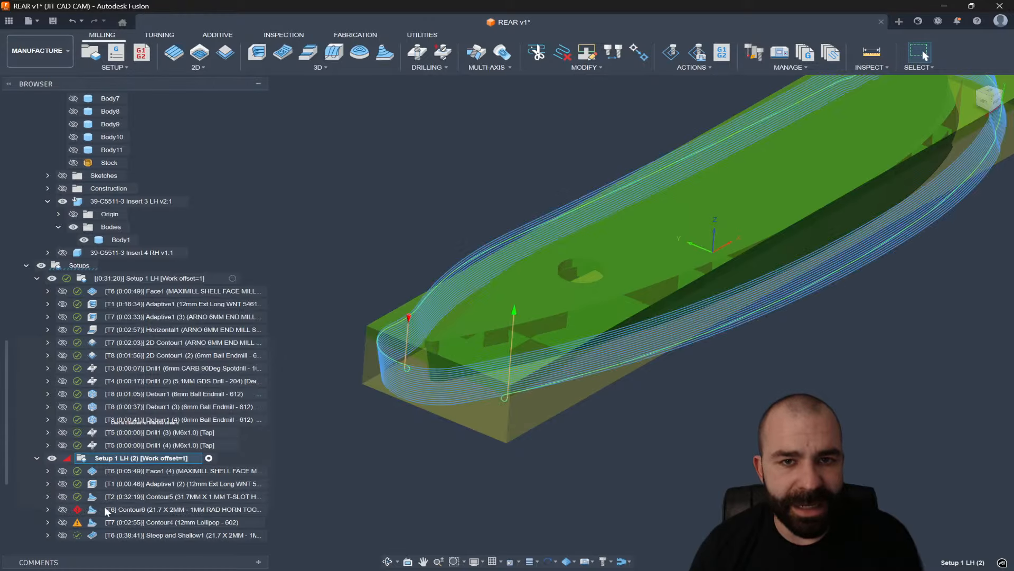
Delete the Contour6, Contour4 and Steep and Shallow1 operations from Setup 1 LH (2)
{"action": "left_click", "coordinate": [159, 508]}
{"action": "left_click", "coordinate": [127, 535], "text": "shift"}
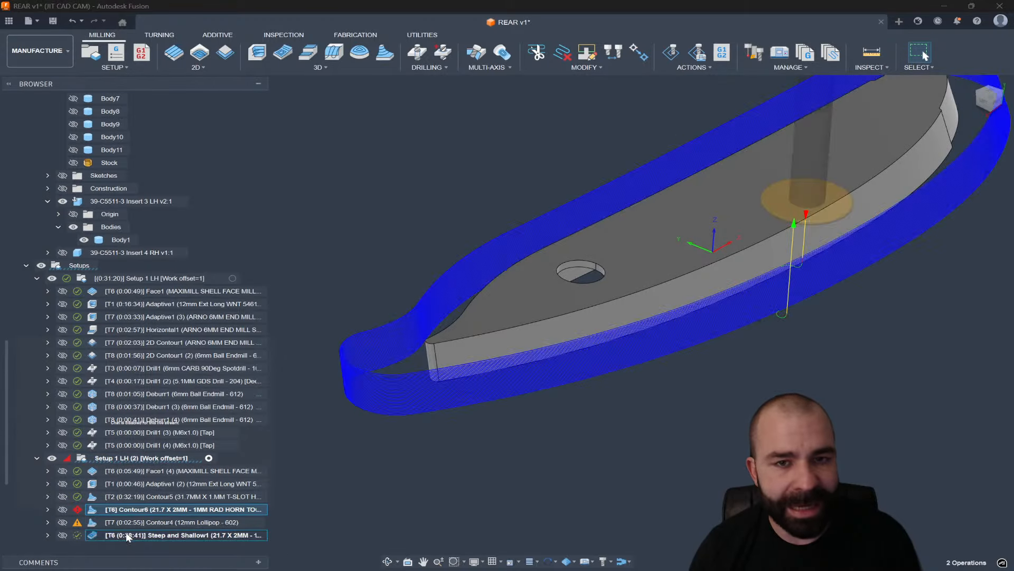
{"action": "right_click", "coordinate": [129, 522]}
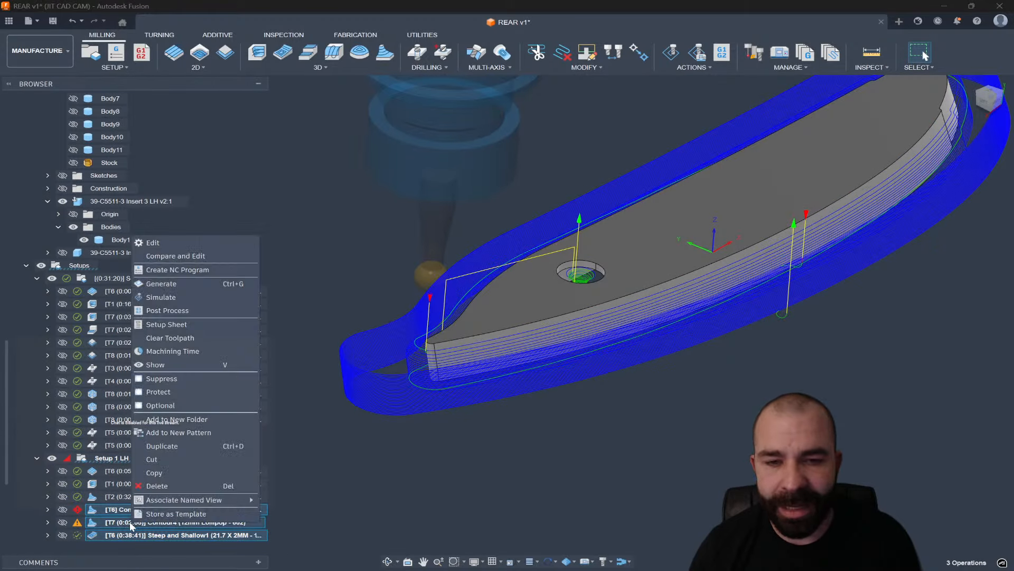
{"action": "left_click", "coordinate": [171, 483]}
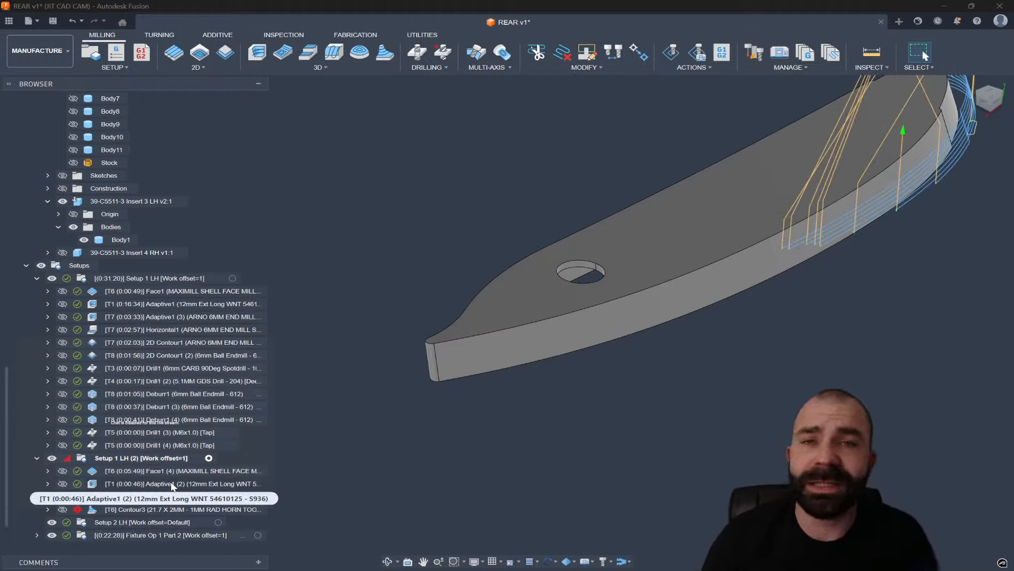
Delete the Contour3 and Contour5 operations from Setup 1 LH (2)
{"action": "right_click", "coordinate": [135, 512]}
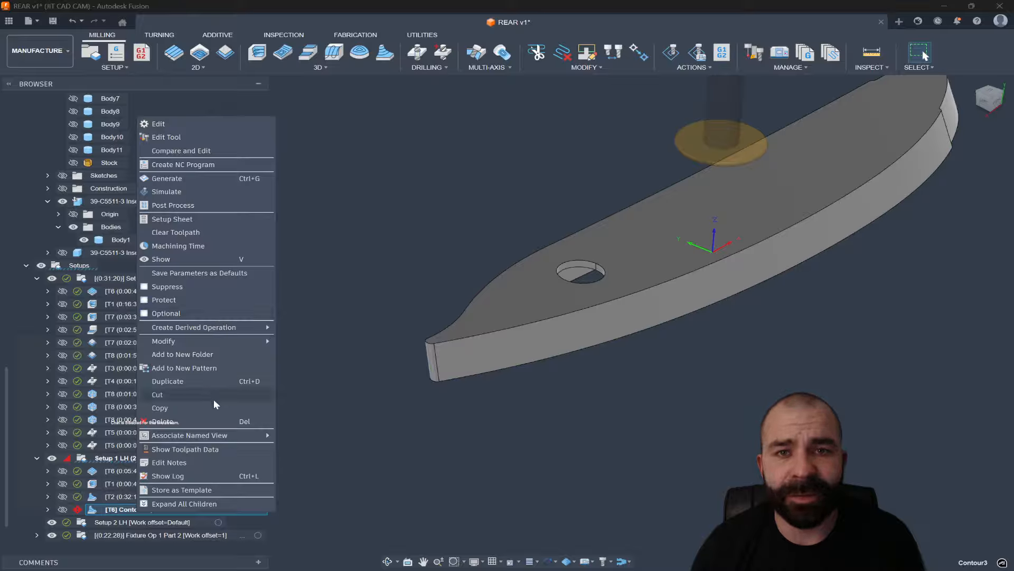
{"action": "left_click", "coordinate": [212, 419]}
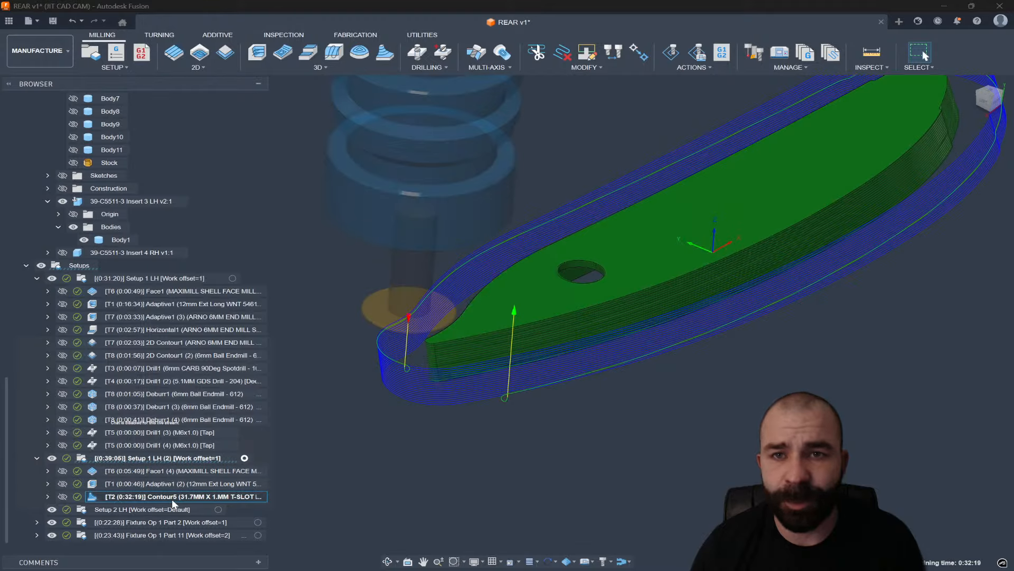
{"action": "right_click", "coordinate": [172, 498]}
{"action": "left_click", "coordinate": [219, 407]}
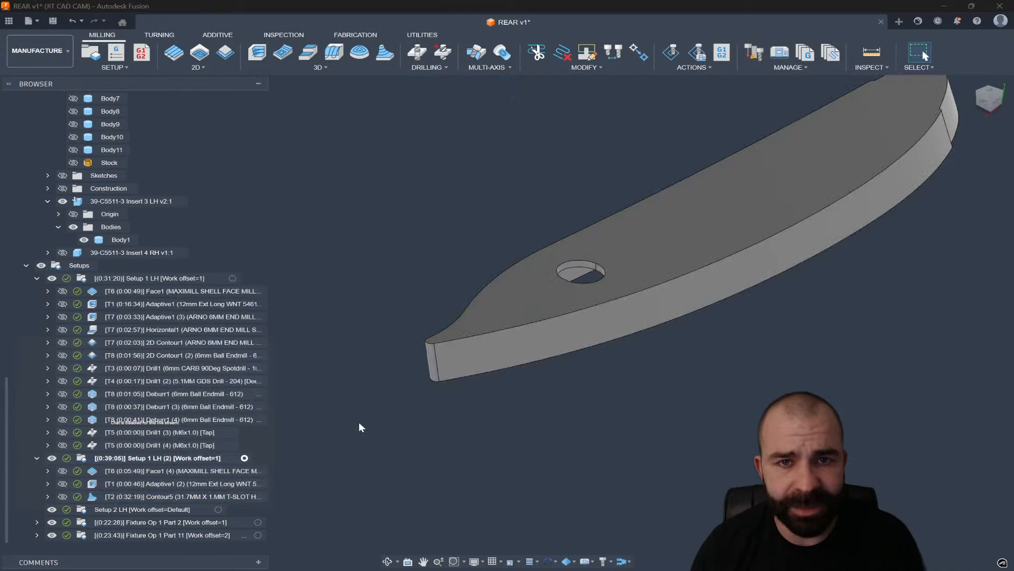
Create a 3D Contour operation in Setup 1 LH (2) with tool #2, the 31.7MM X 1.MM T-SLOT HORN Radius slot cutter
{"action": "left_click", "coordinate": [318, 67]}
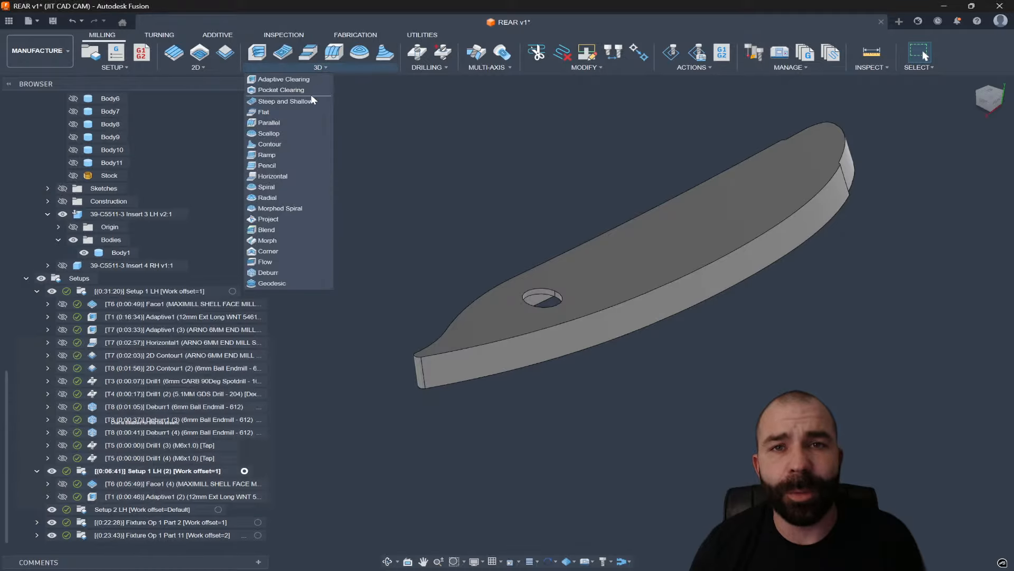
{"action": "left_click", "coordinate": [278, 144]}
{"action": "left_click", "coordinate": [888, 190]}
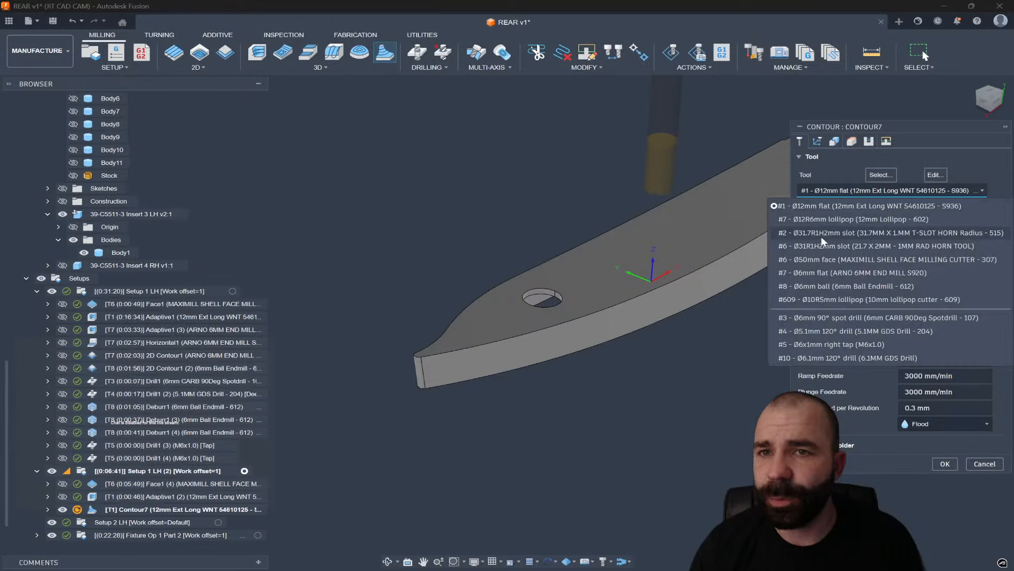
{"action": "left_click", "coordinate": [840, 235]}
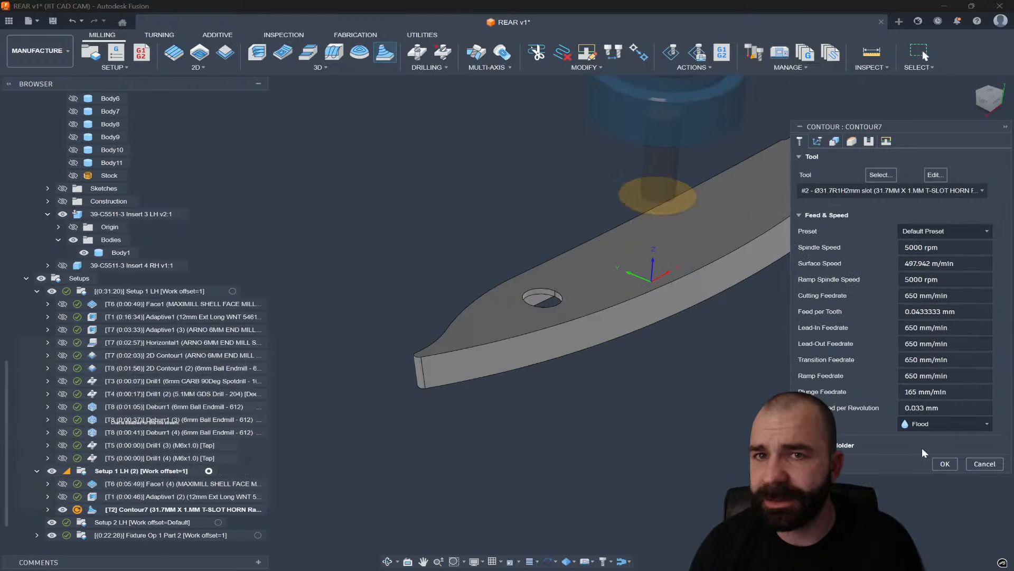
{"action": "left_click", "coordinate": [945, 462]}
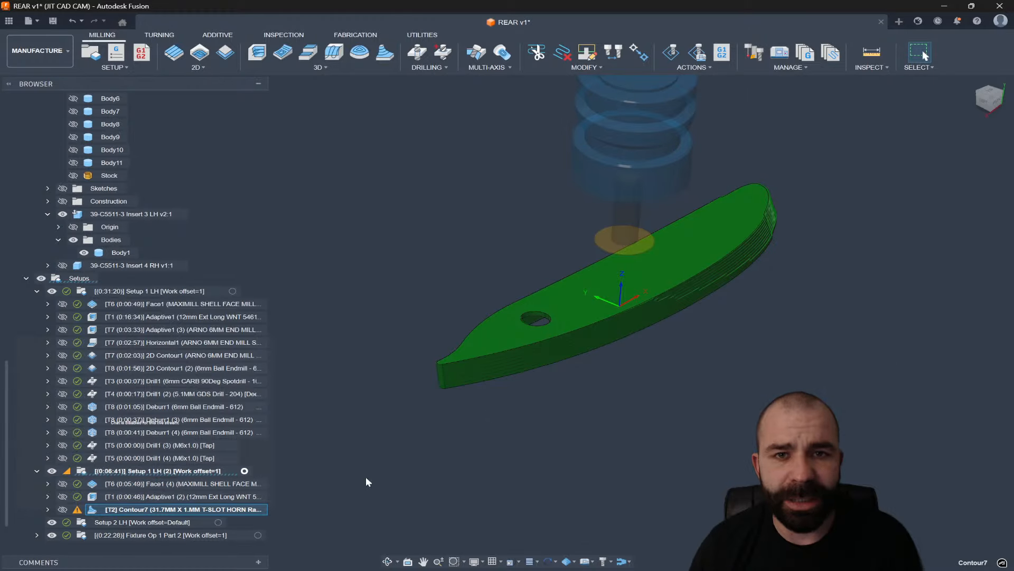
Set the tool containment of the Contour7 operation to Tool outside boundary and regenerate its toolpath
{"action": "double_click", "coordinate": [91, 510]}
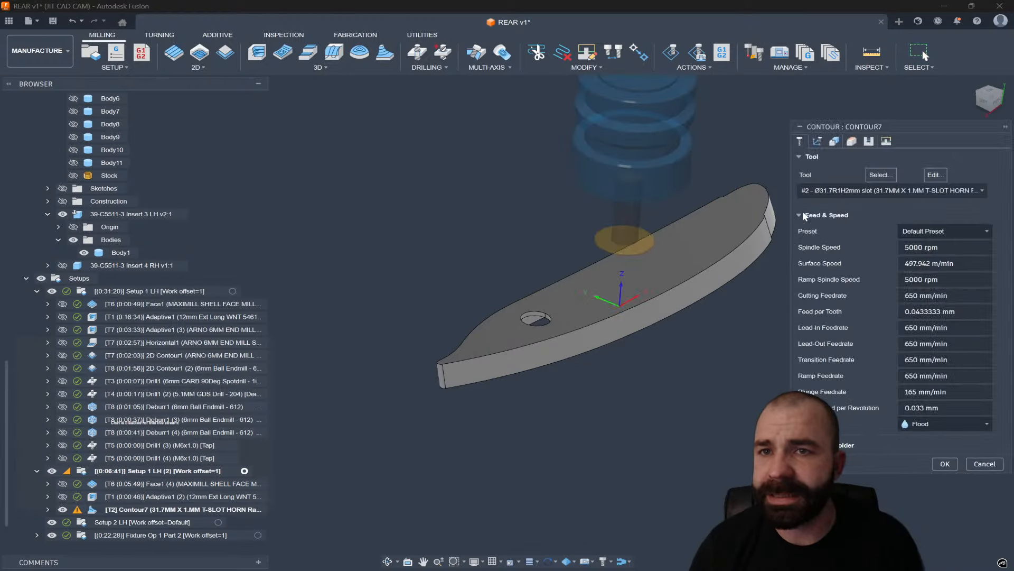
{"action": "left_click", "coordinate": [817, 141]}
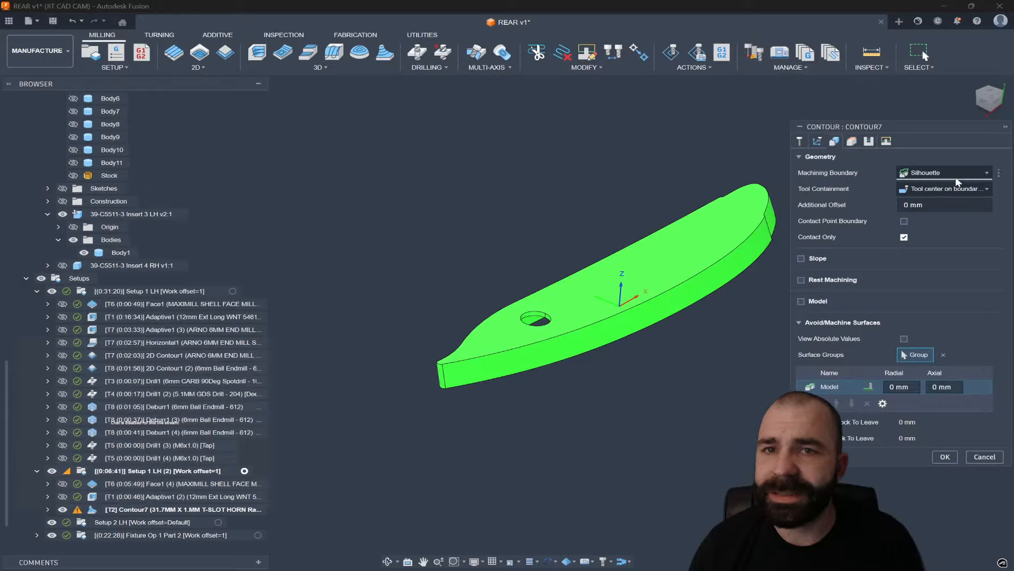
{"action": "left_click", "coordinate": [948, 190]}
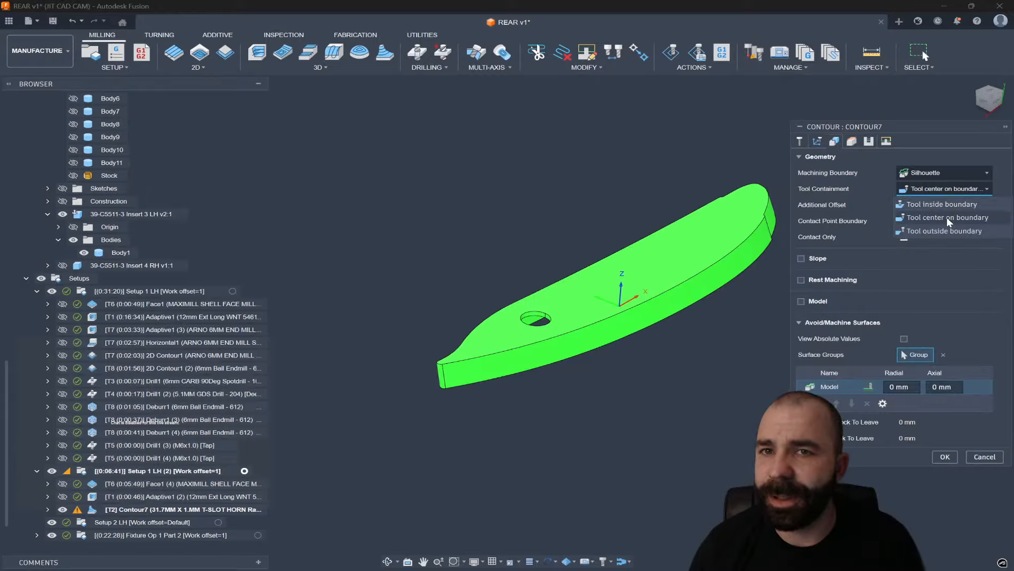
{"action": "left_click", "coordinate": [945, 231]}
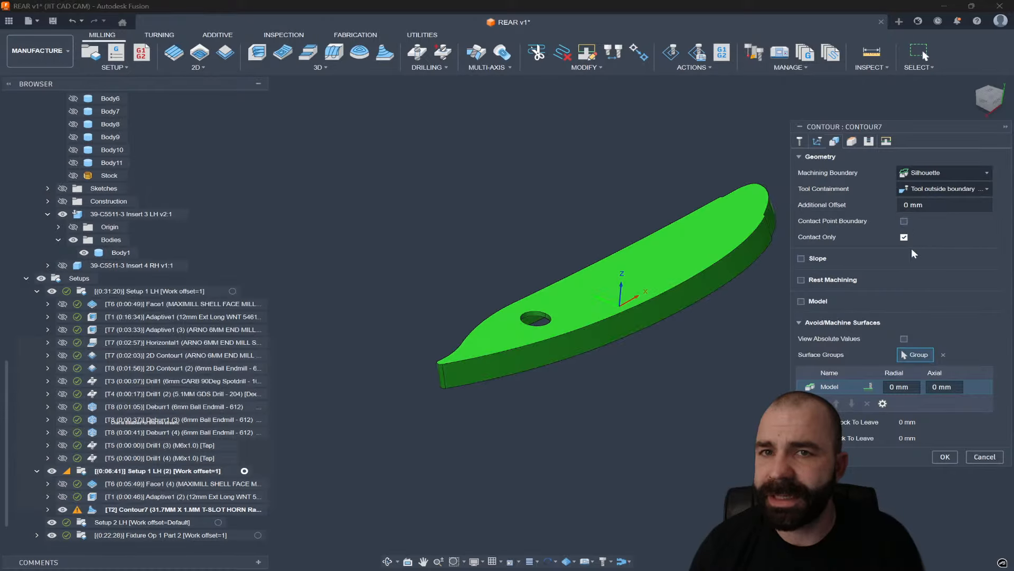
{"action": "left_click", "coordinate": [945, 457]}
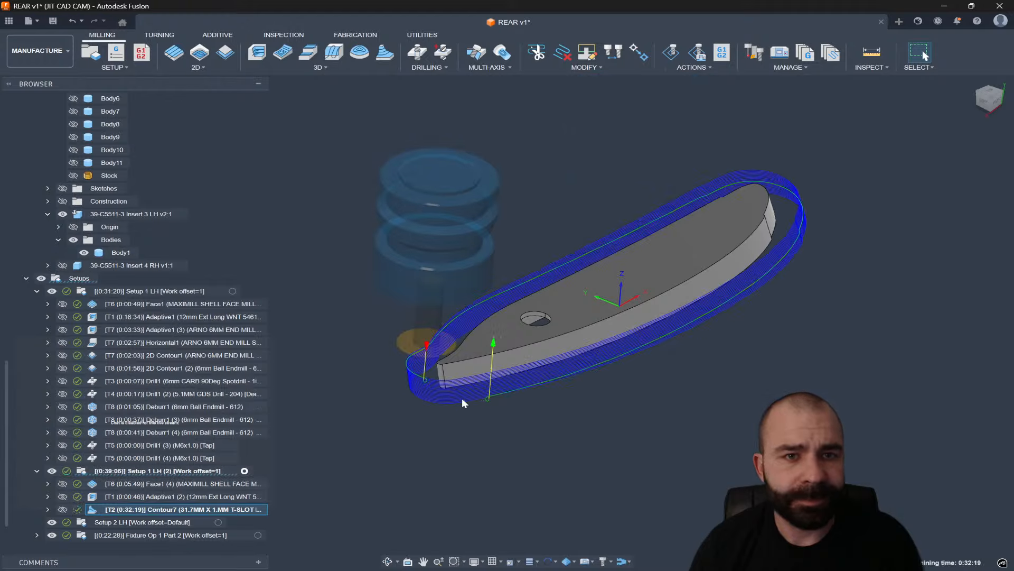
{"action": "mouse_move", "coordinate": [455, 403]}
{"action": "middle_mouse_down", "text": "shift"}
{"action": "mouse_move", "coordinate": [385, 370]}
{"action": "mouse_move", "coordinate": [443, 396]}
{"action": "middle_mouse_up", "text": "shift"}
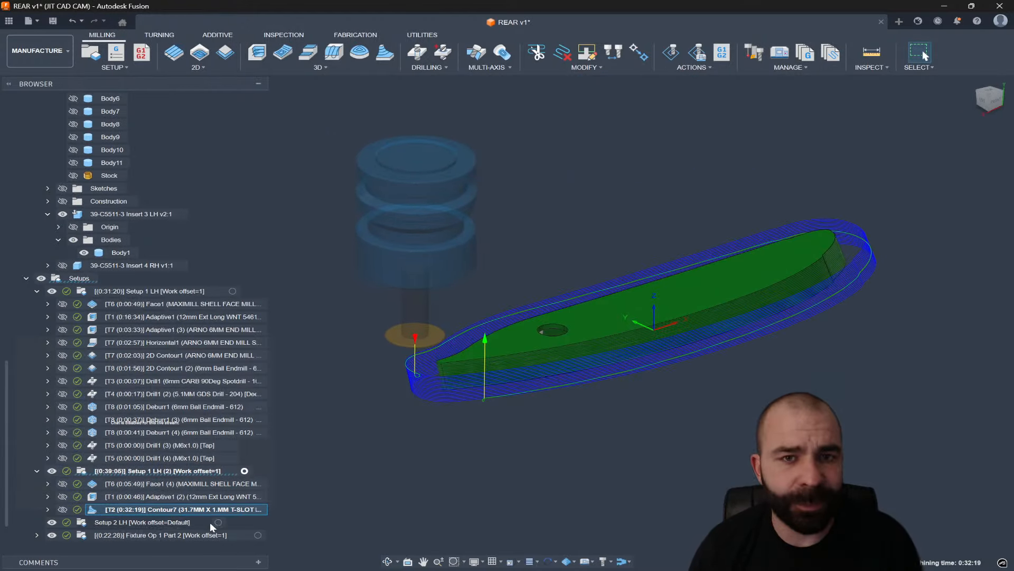
Derive a 3D Ramp operation from Contour7 with the same T-slot cutter and inspect its toolpath from the front
{"action": "right_click", "coordinate": [167, 512]}
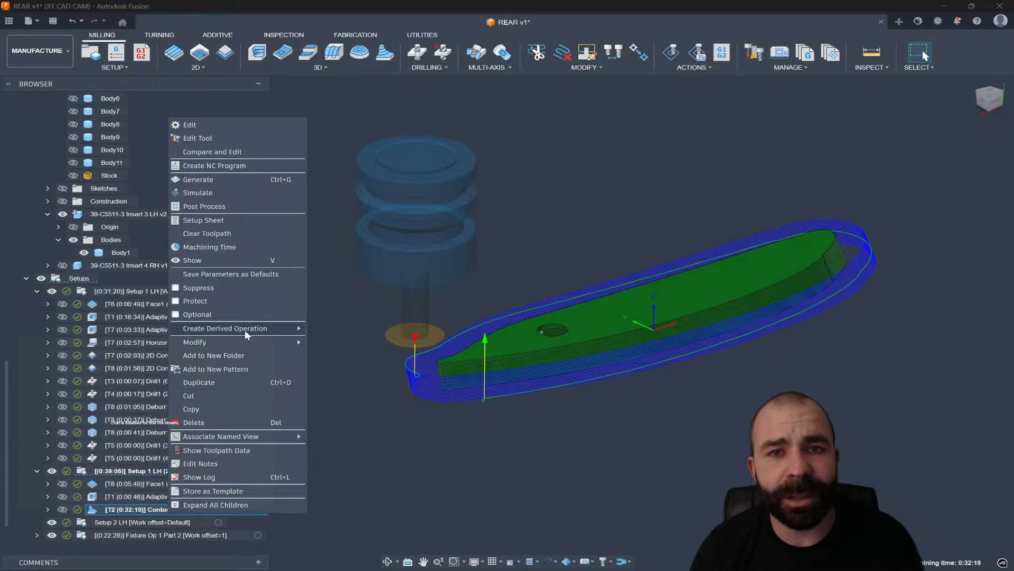
{"action": "mouse_move", "coordinate": [295, 330]}
{"action": "mouse_move", "coordinate": [344, 329]}
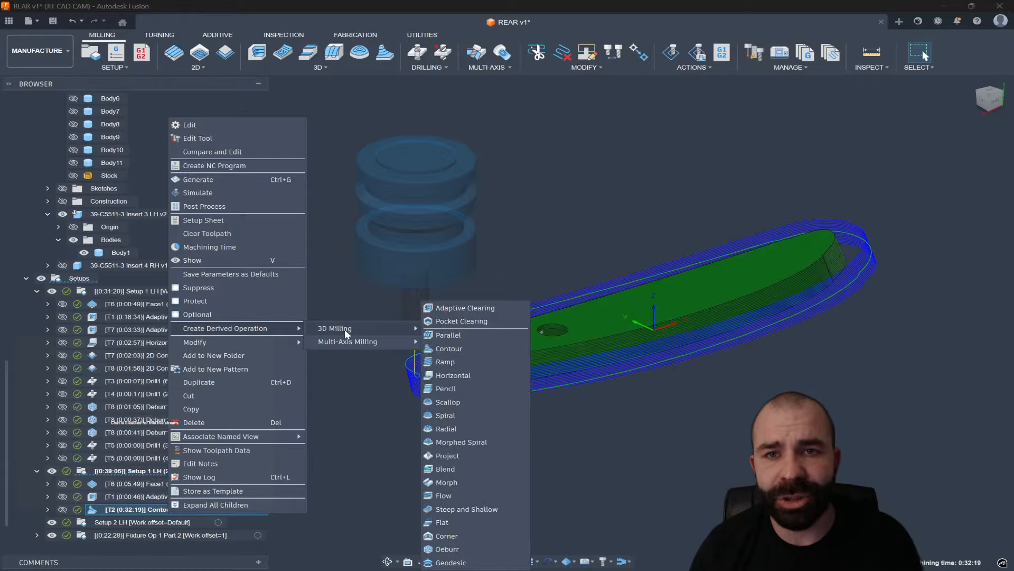
{"action": "left_click", "coordinate": [477, 367]}
{"action": "left_click", "coordinate": [943, 464]}
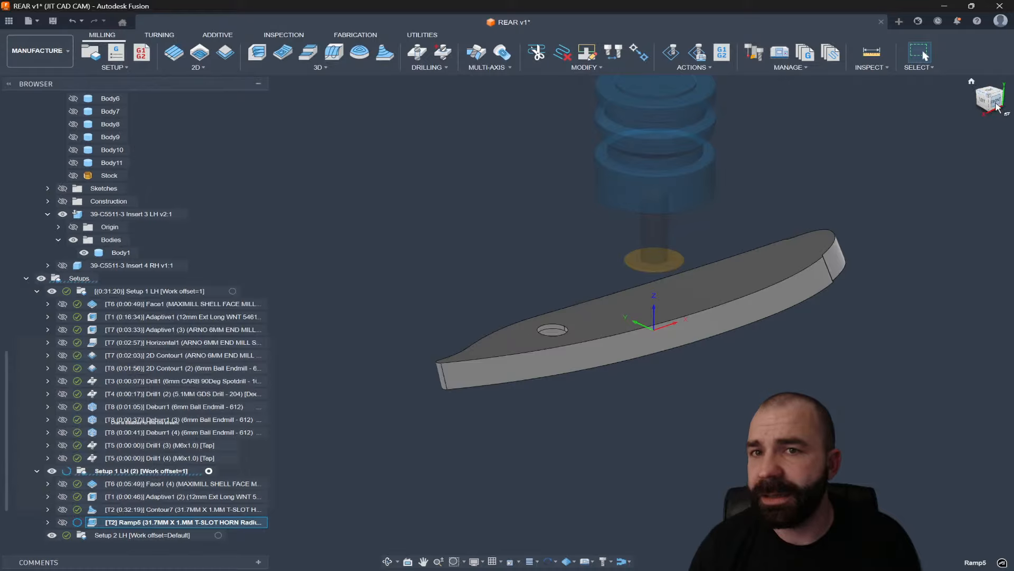
{"action": "left_click", "coordinate": [996, 101]}
{"action": "scroll", "coordinate": [837, 332], "scroll_direction": "down", "scroll_amount": 2}
{"action": "scroll", "coordinate": [354, 275], "scroll_direction": "up", "scroll_amount": 3}
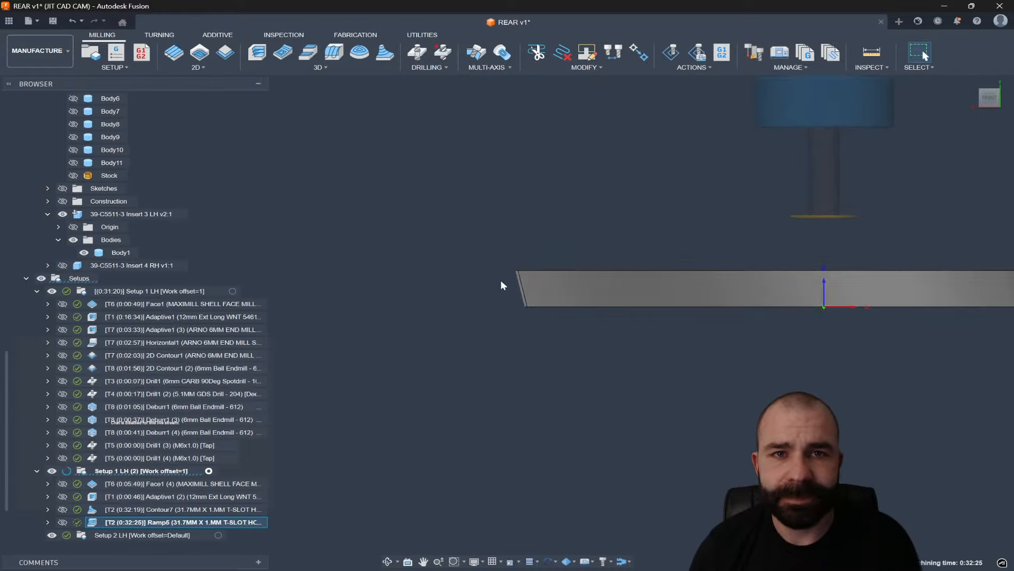
{"action": "scroll", "coordinate": [468, 275], "scroll_direction": "up", "scroll_amount": 3}
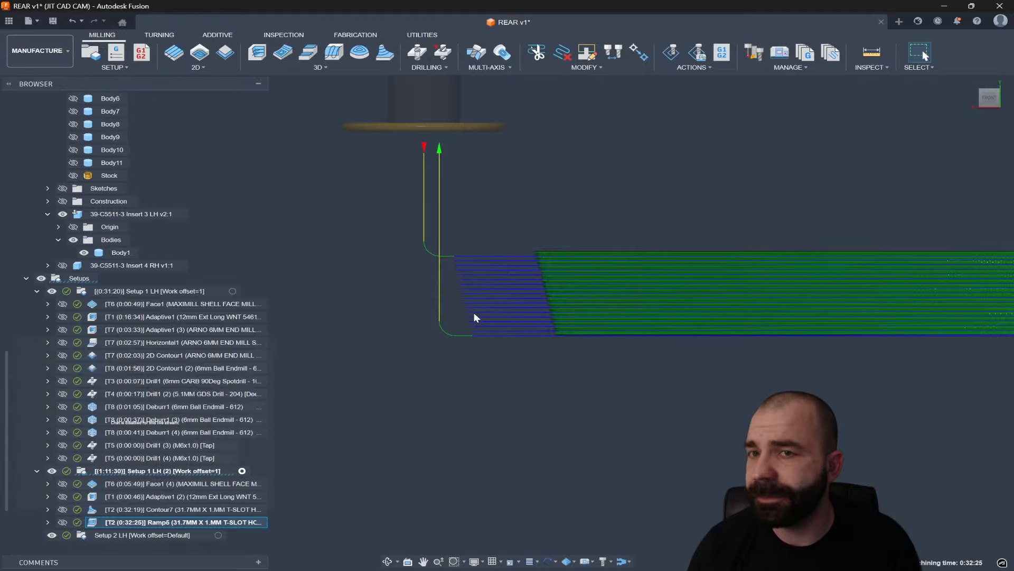
{"action": "scroll", "coordinate": [473, 302], "scroll_direction": "down", "scroll_amount": 3}
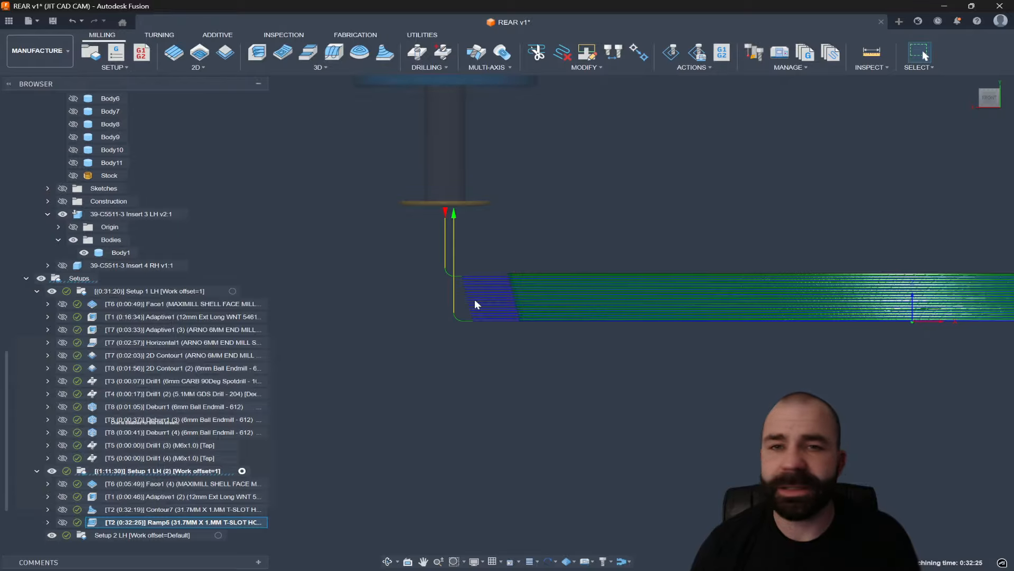
{"action": "scroll", "coordinate": [457, 359], "scroll_direction": "down", "scroll_amount": 3}
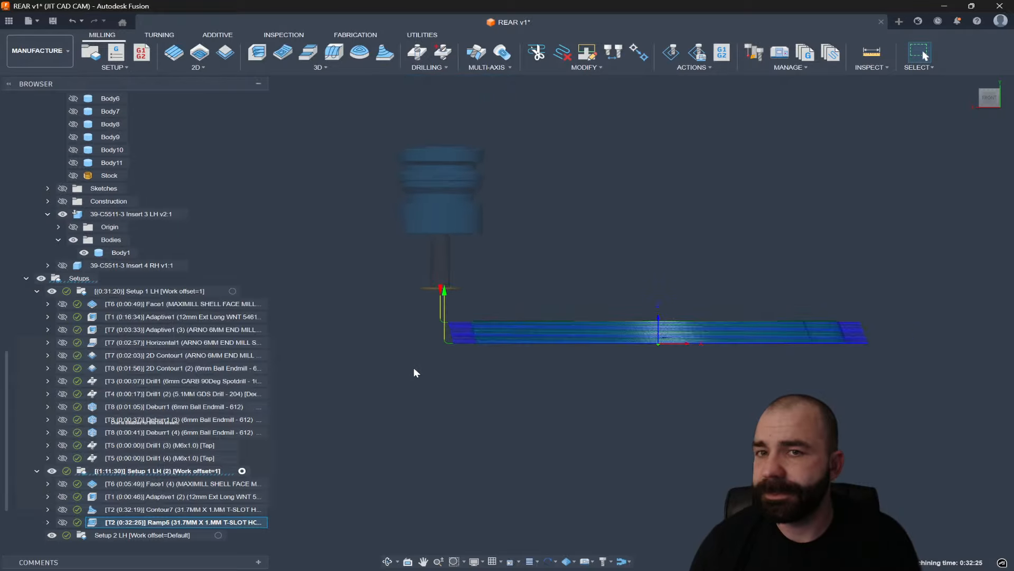
Open the ZHZ2322 design from the project data and examine the tapered wall of a counterbored hole in the block
{"action": "left_click", "coordinate": [10, 21]}
{"action": "left_click", "coordinate": [97, 157]}
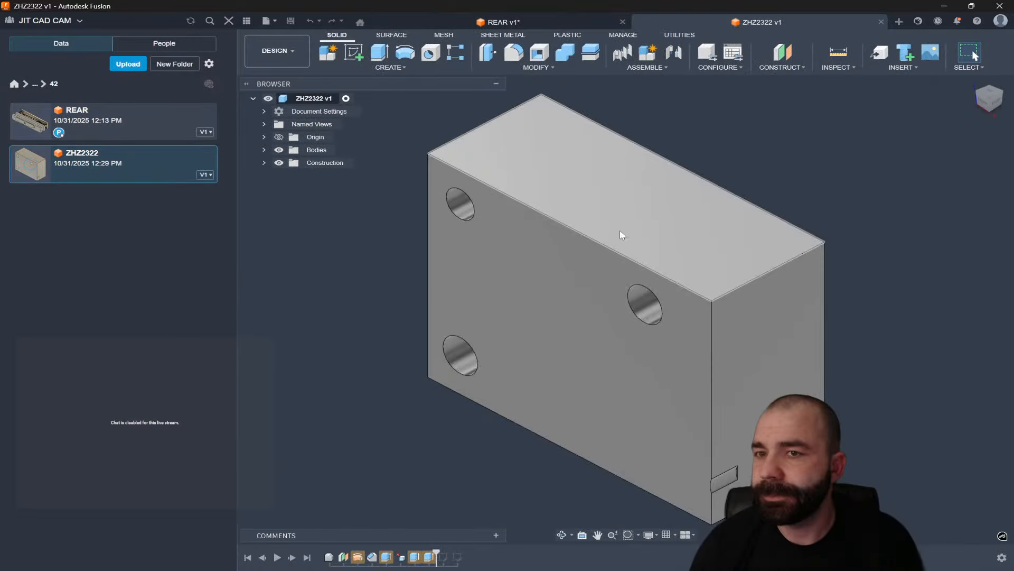
{"action": "middle_click_drag", "start_coordinate": [620, 230], "coordinate": [576, 211], "text": "shift"}
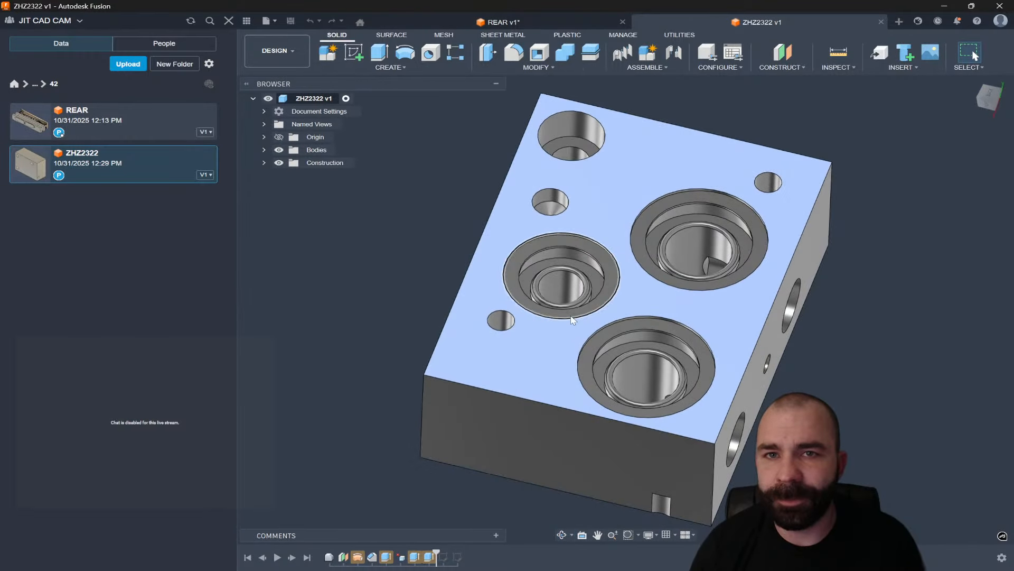
{"action": "scroll", "coordinate": [581, 190], "scroll_direction": "up", "scroll_amount": 6}
{"action": "left_click", "coordinate": [581, 184]}
{"action": "scroll", "coordinate": [591, 256], "scroll_direction": "down", "scroll_amount": 1}
{"action": "middle_click_drag", "start_coordinate": [590, 256], "coordinate": [580, 213], "text": "shift"}
{"action": "scroll", "coordinate": [581, 213], "scroll_direction": "down", "scroll_amount": 1}
{"action": "scroll", "coordinate": [581, 211], "scroll_direction": "down", "scroll_amount": 4}
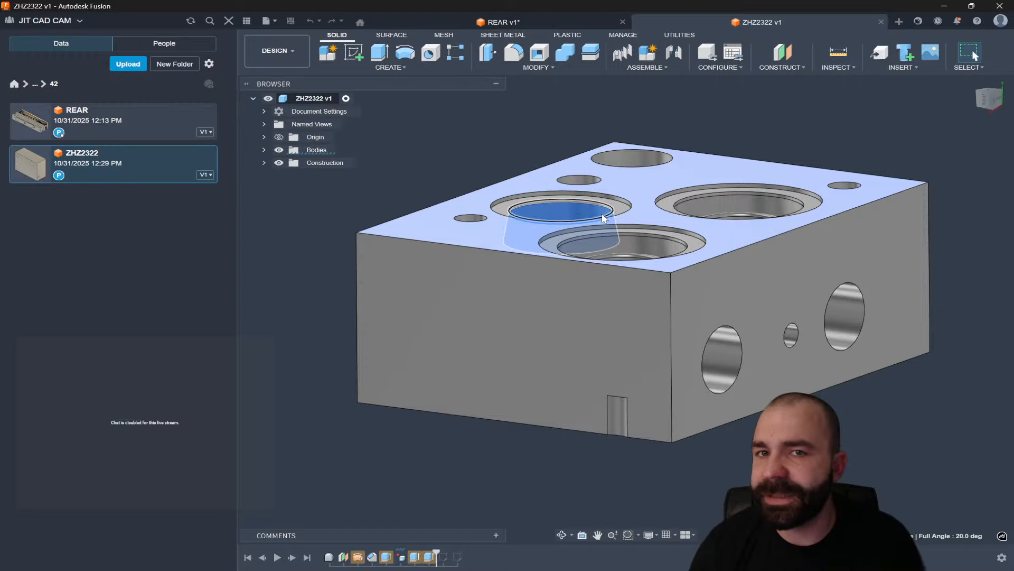
{"action": "middle_click_drag", "start_coordinate": [600, 208], "coordinate": [628, 284], "text": "shift"}
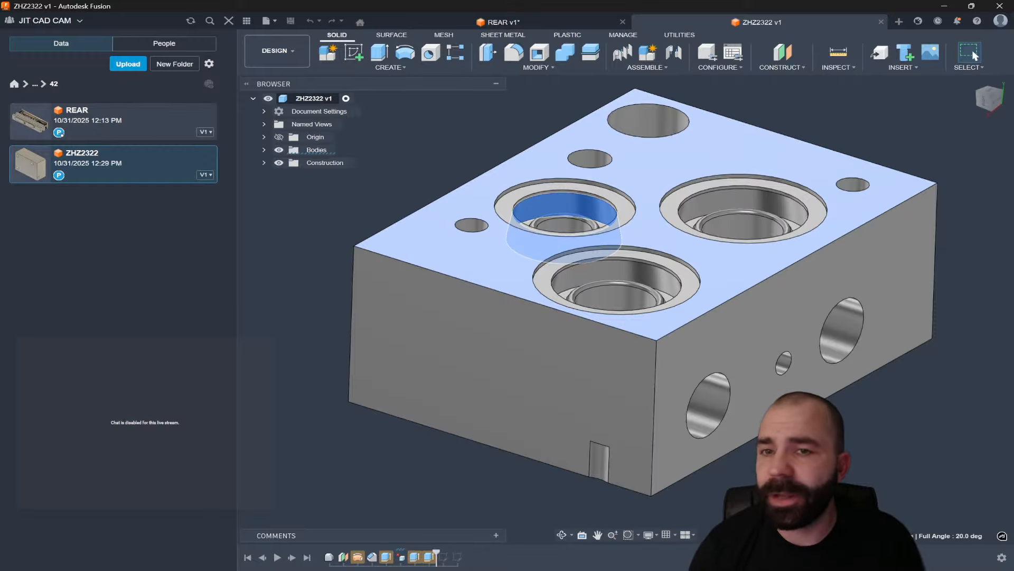
Return to the REAR document, review the geometry settings of Contour7 without changing them, and examine its toolpath around the hole
{"action": "left_click", "coordinate": [552, 24]}
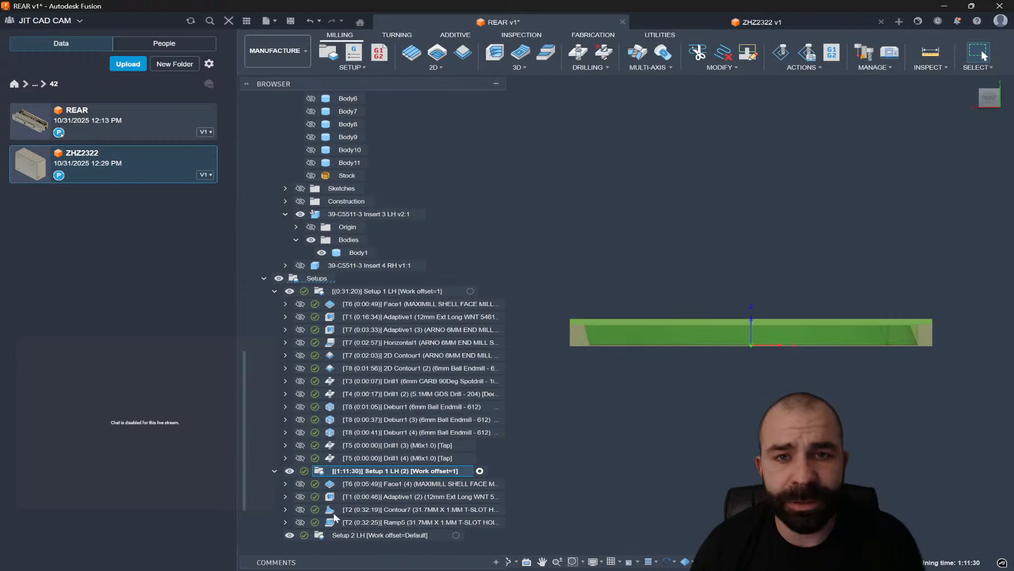
{"action": "scroll", "coordinate": [365, 486], "scroll_direction": "down", "scroll_amount": 1}
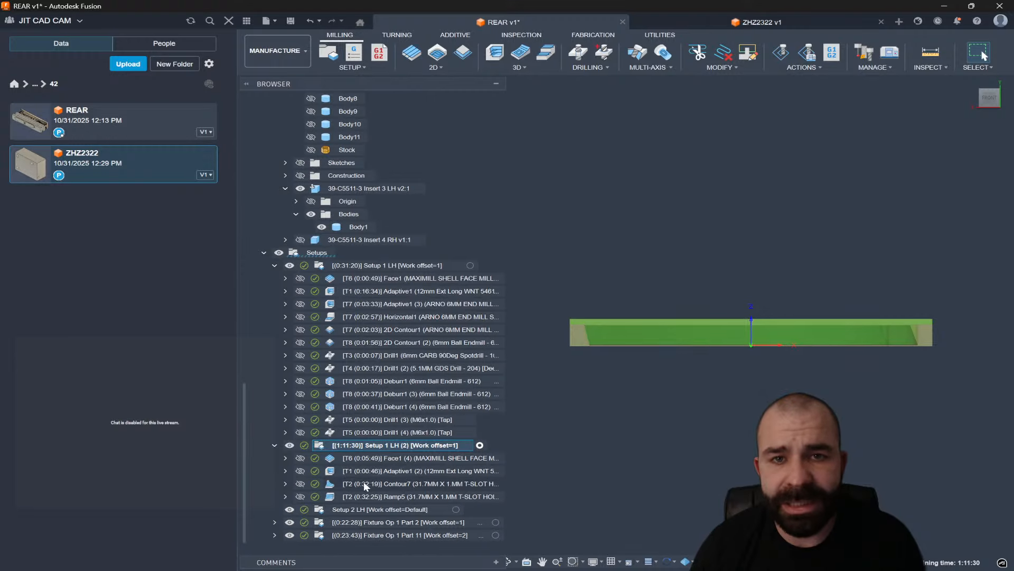
{"action": "left_click", "coordinate": [334, 485]}
{"action": "double_click", "coordinate": [334, 485]}
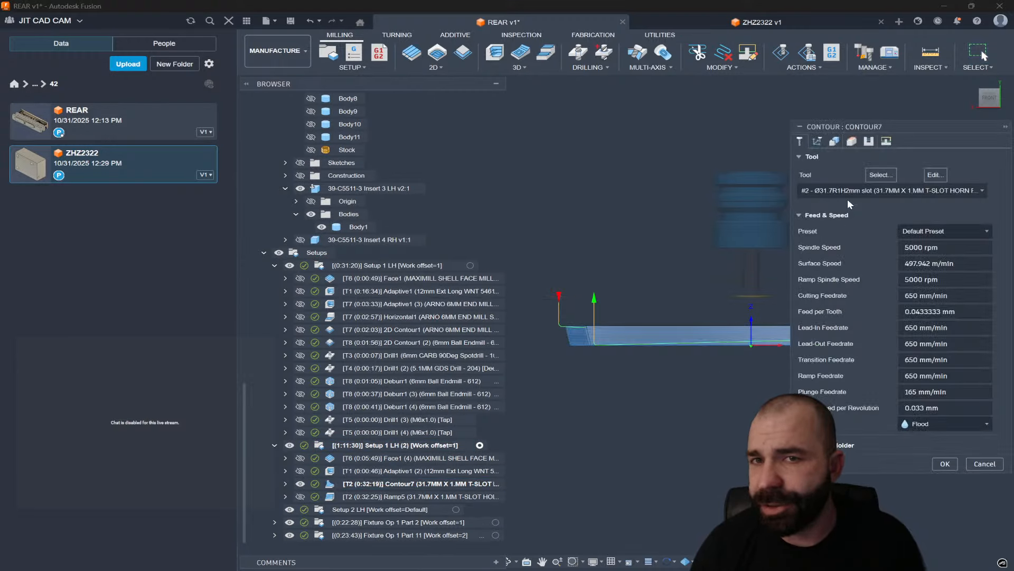
{"action": "left_click", "coordinate": [835, 142]}
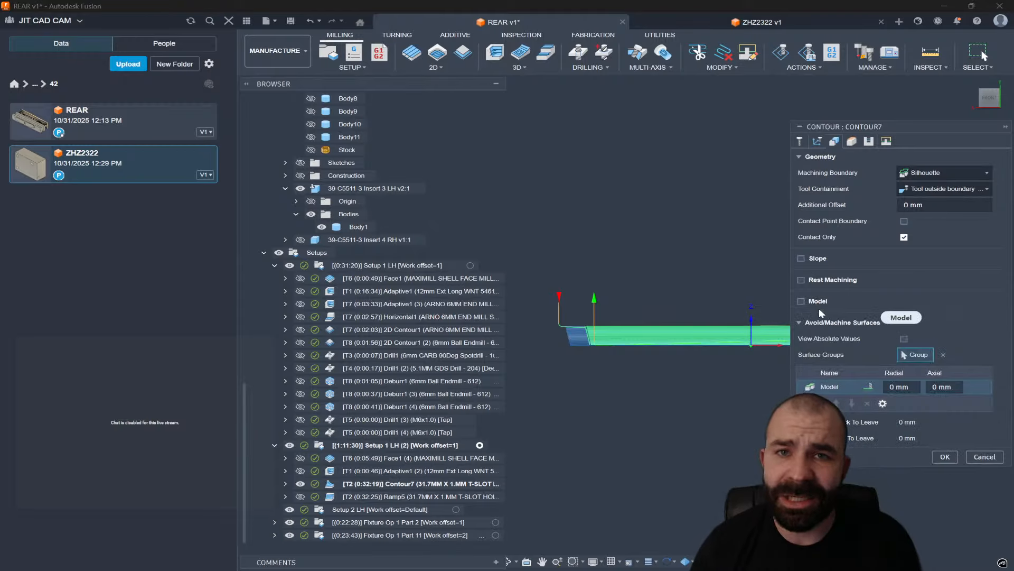
{"action": "left_click", "coordinate": [984, 457]}
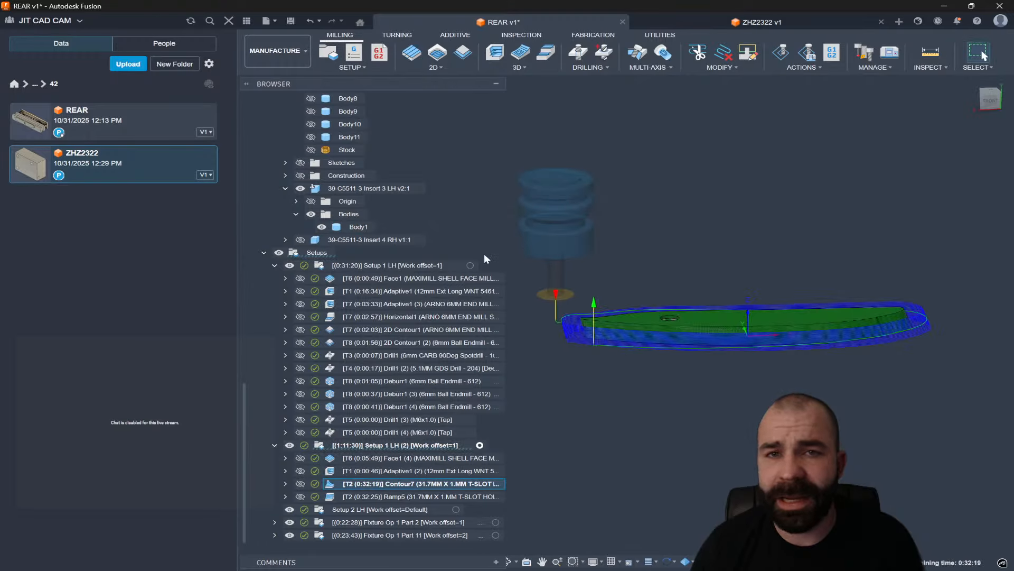
{"action": "left_click", "coordinate": [228, 20]}
{"action": "scroll", "coordinate": [555, 311], "scroll_direction": "up", "scroll_amount": 3}
{"action": "scroll", "coordinate": [552, 330], "scroll_direction": "up", "scroll_amount": 2}
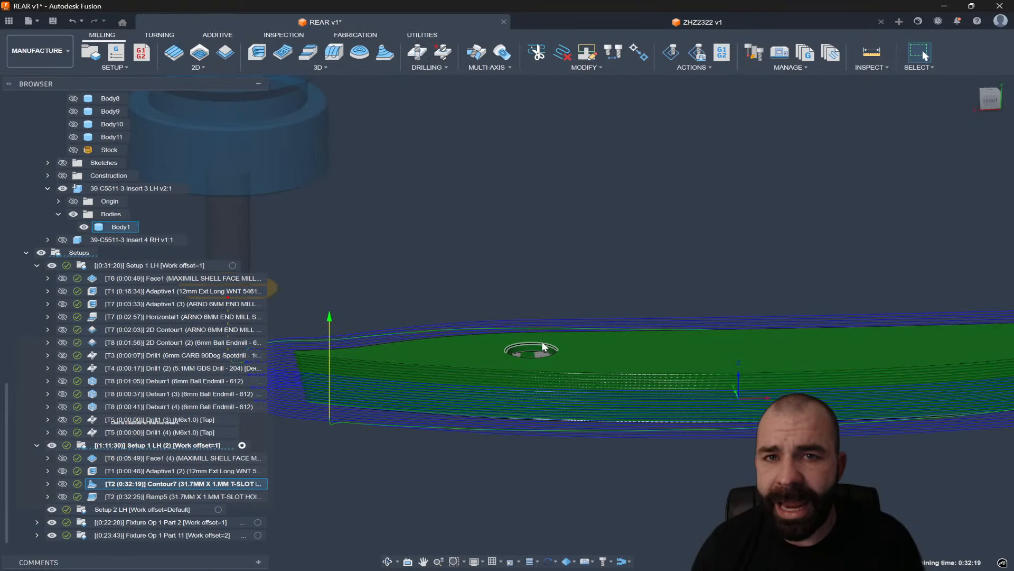
{"action": "scroll", "coordinate": [582, 360], "scroll_direction": "down", "scroll_amount": 2}
{"action": "middle_click_drag", "start_coordinate": [583, 360], "coordinate": [589, 373], "text": "shift"}
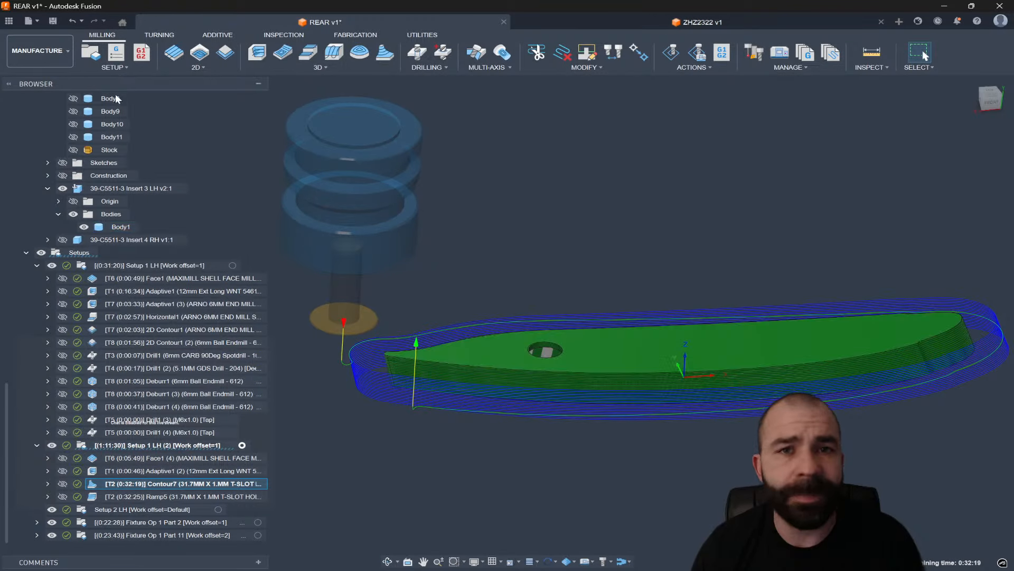
Patch the hole's upper edge on the 39-C5511-3 Insert 4 RH part as a new surface body in the Design workspace
{"action": "left_click", "coordinate": [40, 51]}
{"action": "left_click", "coordinate": [39, 78]}
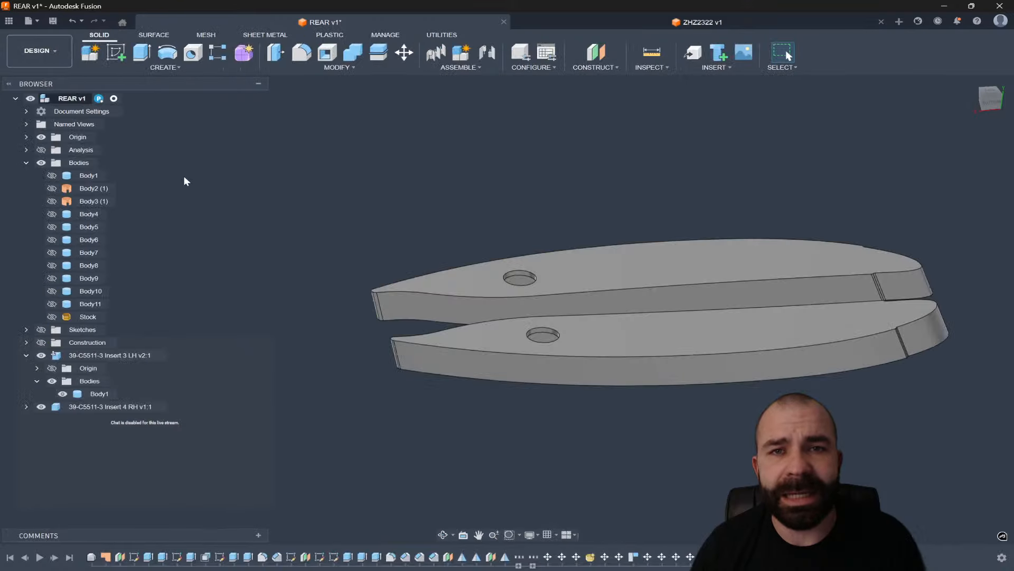
{"action": "left_click", "coordinate": [153, 34]}
{"action": "left_click", "coordinate": [117, 52]}
{"action": "scroll", "coordinate": [549, 277], "scroll_direction": "up", "scroll_amount": 2}
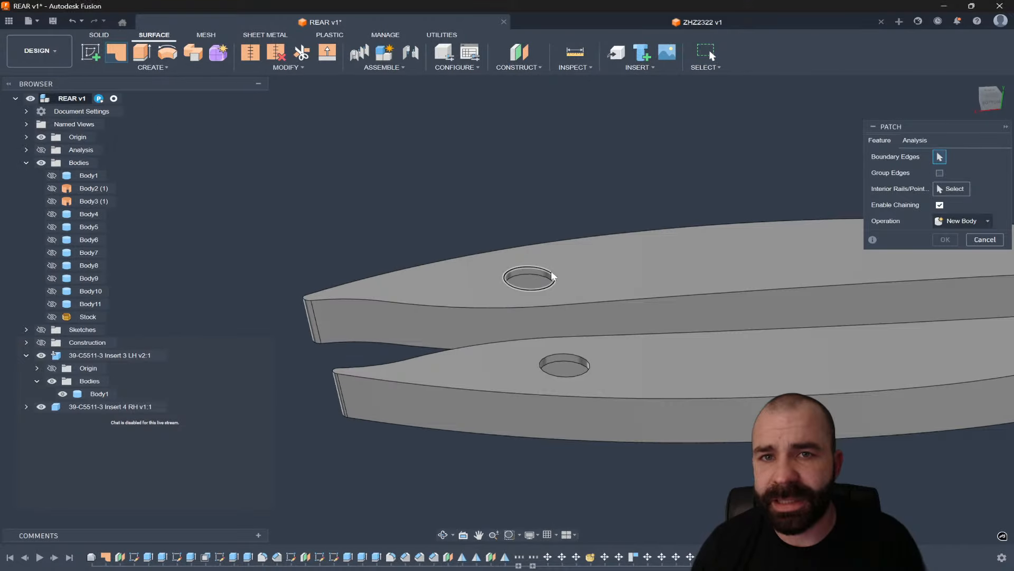
{"action": "left_click", "coordinate": [552, 275]}
{"action": "left_click", "coordinate": [945, 288]}
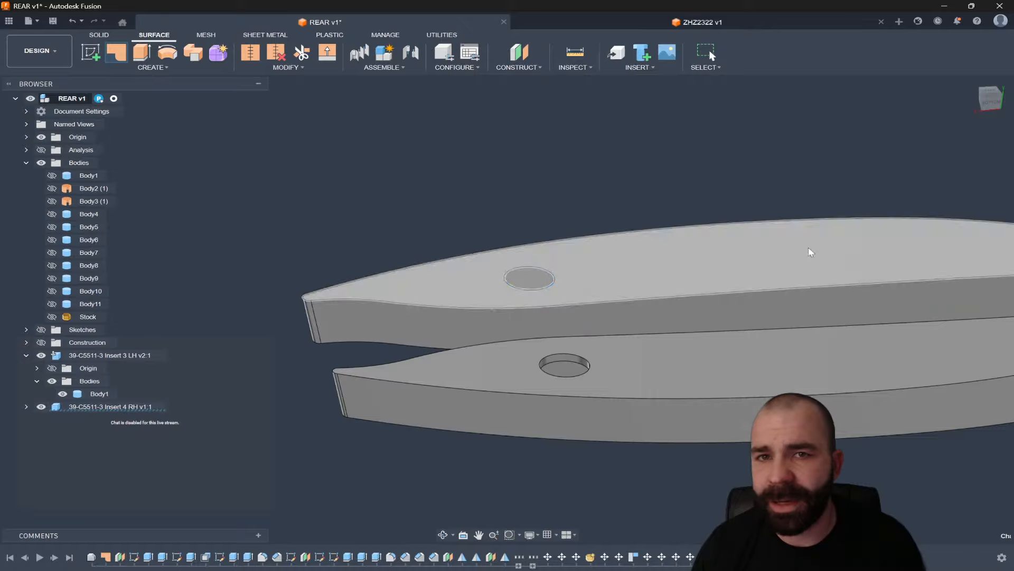
Patch the hole's upper edge on the 39-C5511-3 Insert 3 LH part as a new surface body
{"action": "right_click", "coordinate": [606, 182]}
{"action": "left_click", "coordinate": [610, 144]}
{"action": "left_click", "coordinate": [588, 372]}
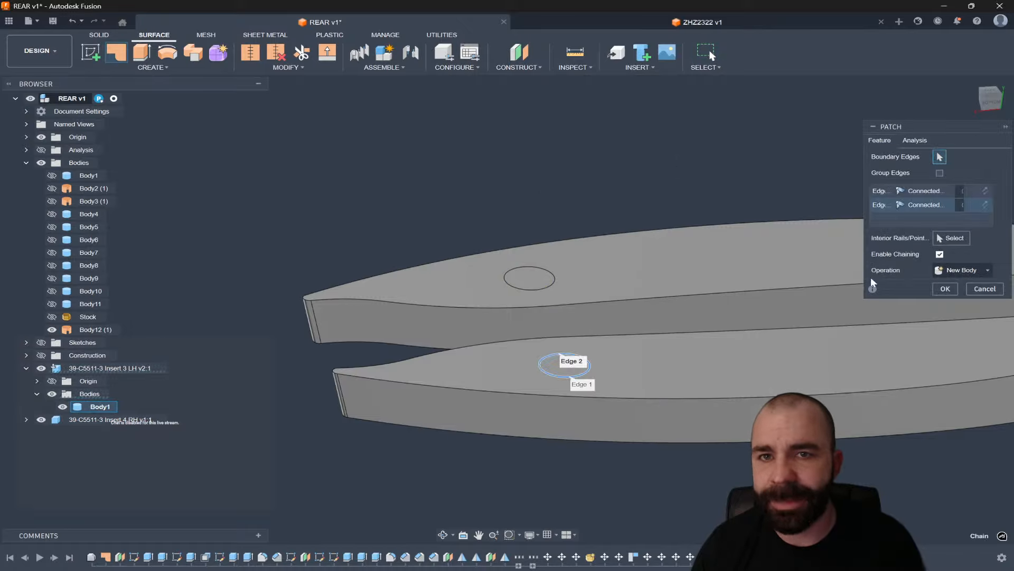
{"action": "left_click", "coordinate": [949, 291]}
{"action": "middle_click_drag", "start_coordinate": [878, 294], "coordinate": [540, 303], "text": "shift"}
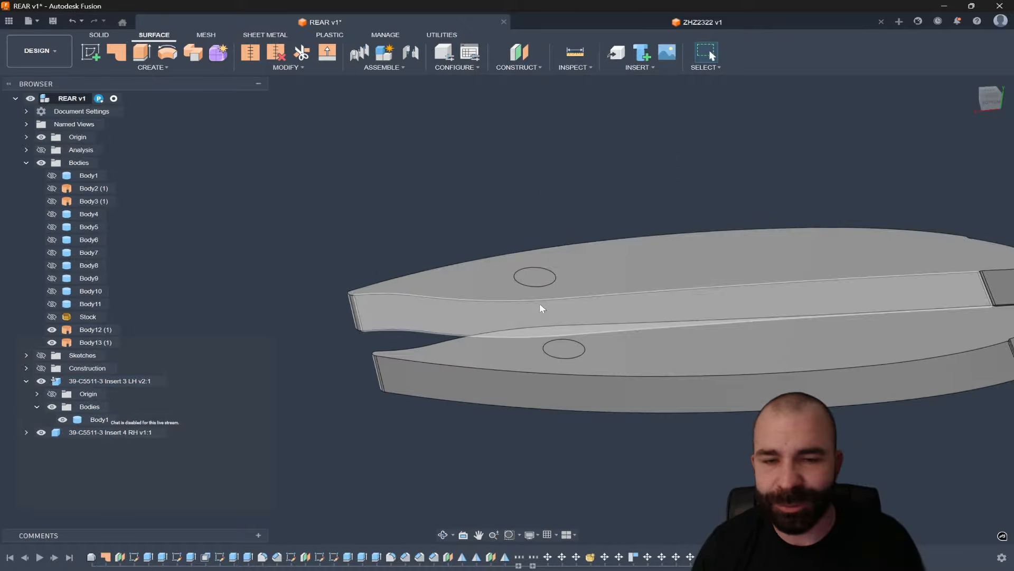
Return to the Manufacture workspace and derive a 3D Contour operation from Ramp5 in Setup 1 LH (2)
{"action": "left_click", "coordinate": [62, 62]}
{"action": "left_click", "coordinate": [40, 173]}
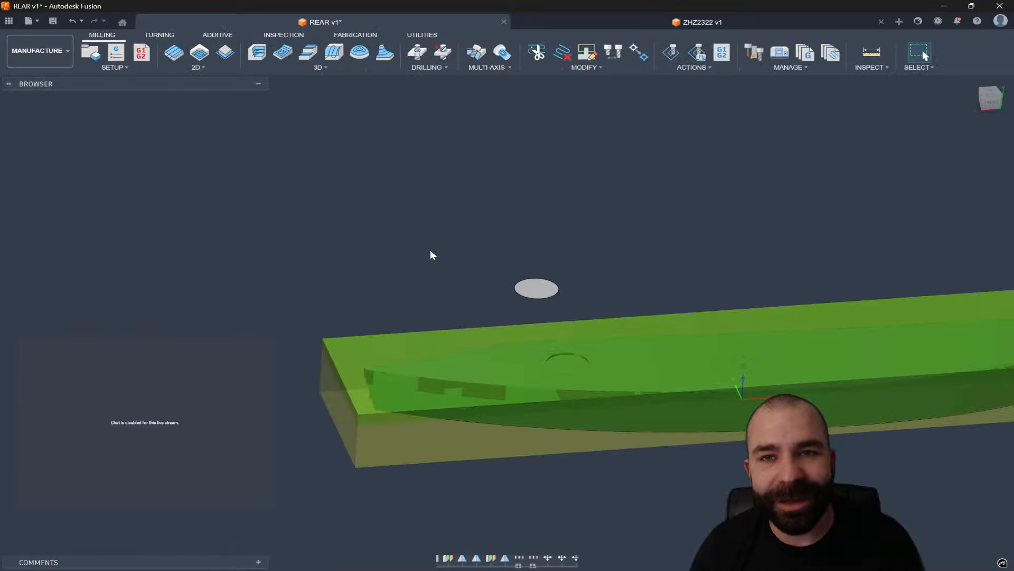
{"action": "middle_click_drag", "start_coordinate": [423, 297], "coordinate": [372, 396], "text": "shift"}
{"action": "scroll", "coordinate": [153, 494], "scroll_direction": "down", "scroll_amount": 1}
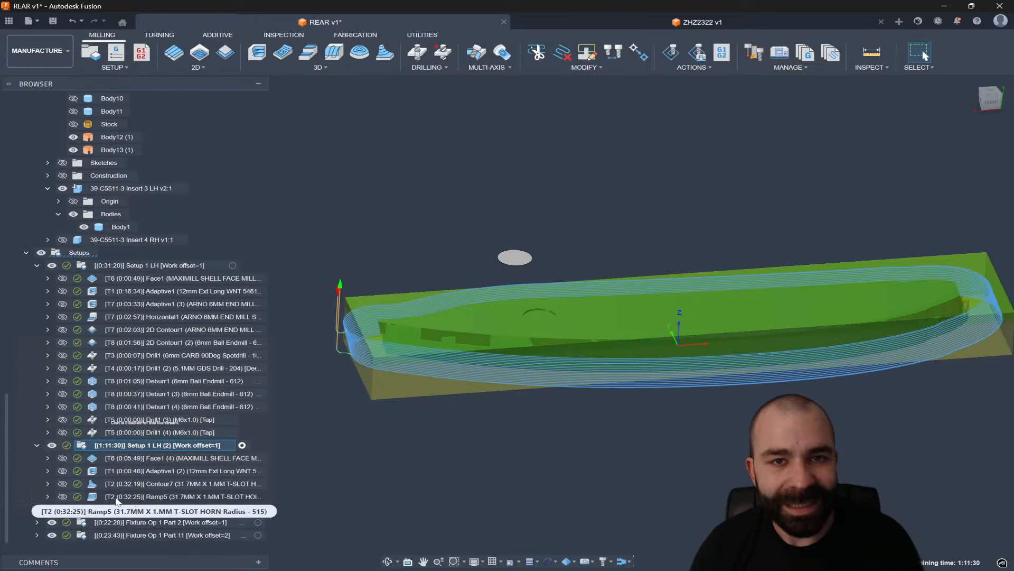
{"action": "left_click", "coordinate": [102, 495]}
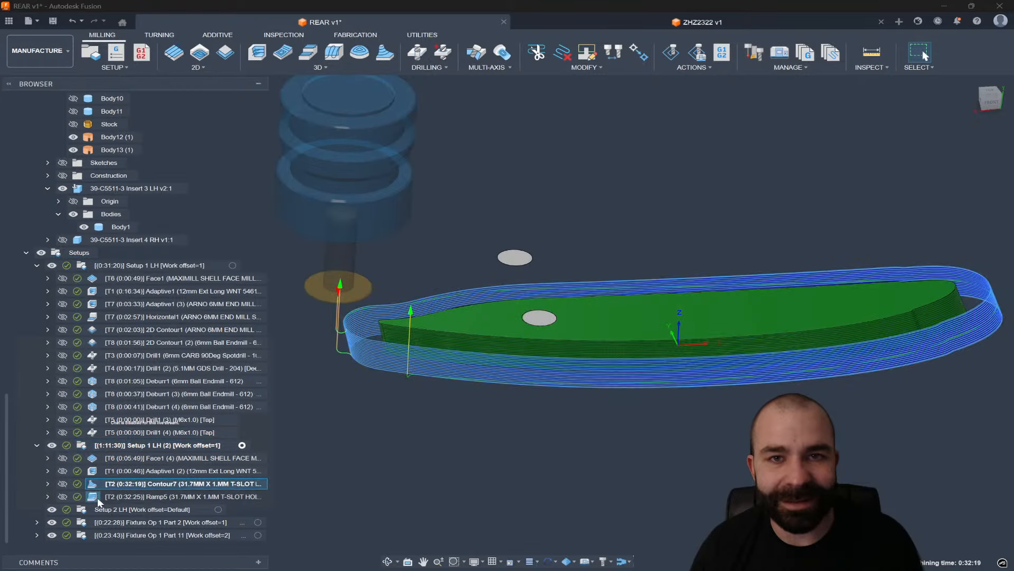
{"action": "right_click", "coordinate": [125, 497]}
{"action": "mouse_move", "coordinate": [231, 312]}
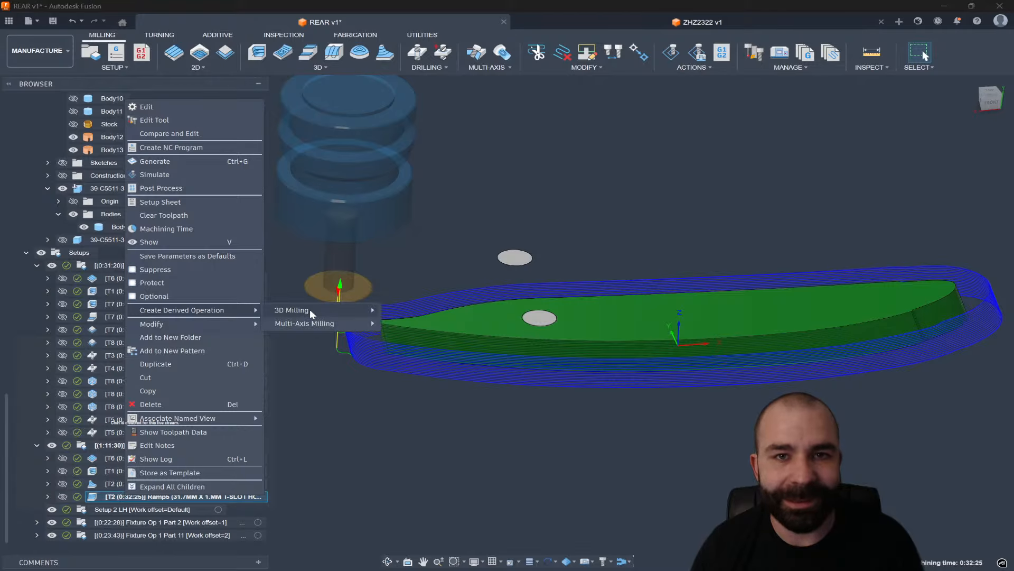
{"action": "mouse_move", "coordinate": [309, 310]}
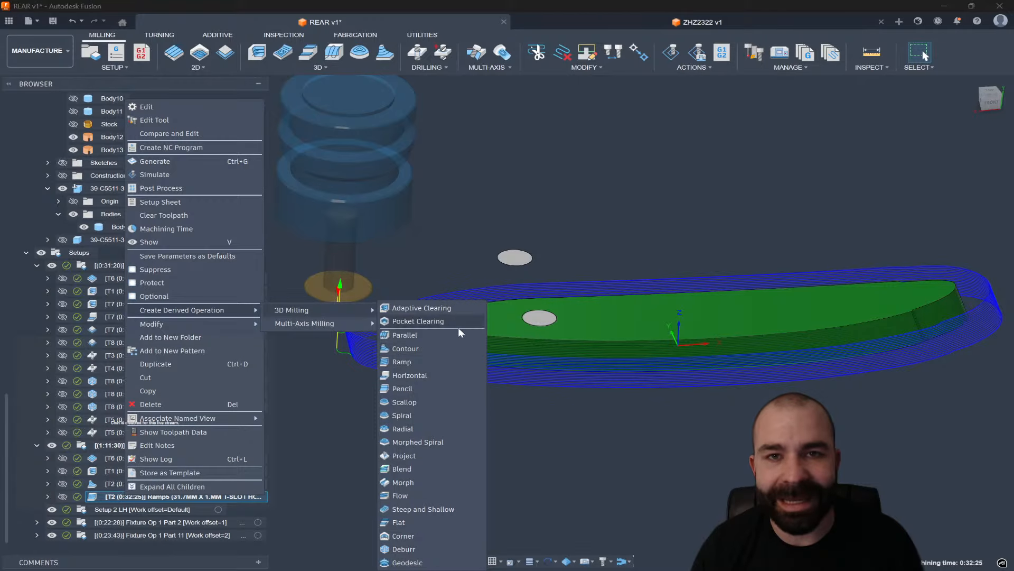
{"action": "left_click", "coordinate": [437, 351]}
Assign tool #7, the 12mm Lollipop - 602, to the derived Contour operation and generate its toolpath
{"action": "left_click", "coordinate": [893, 192]}
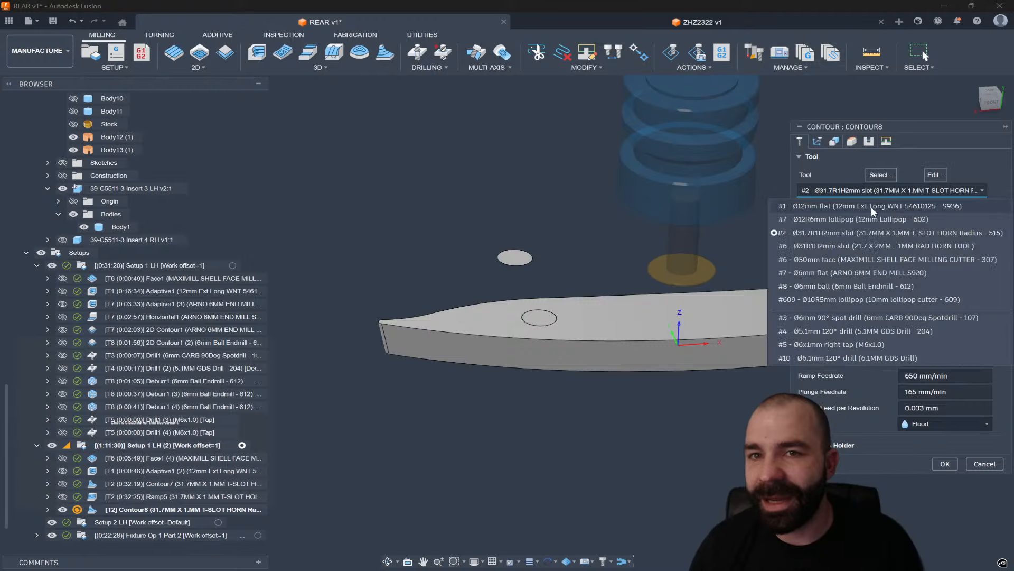
{"action": "left_click", "coordinate": [867, 227]}
{"action": "left_click", "coordinate": [943, 464]}
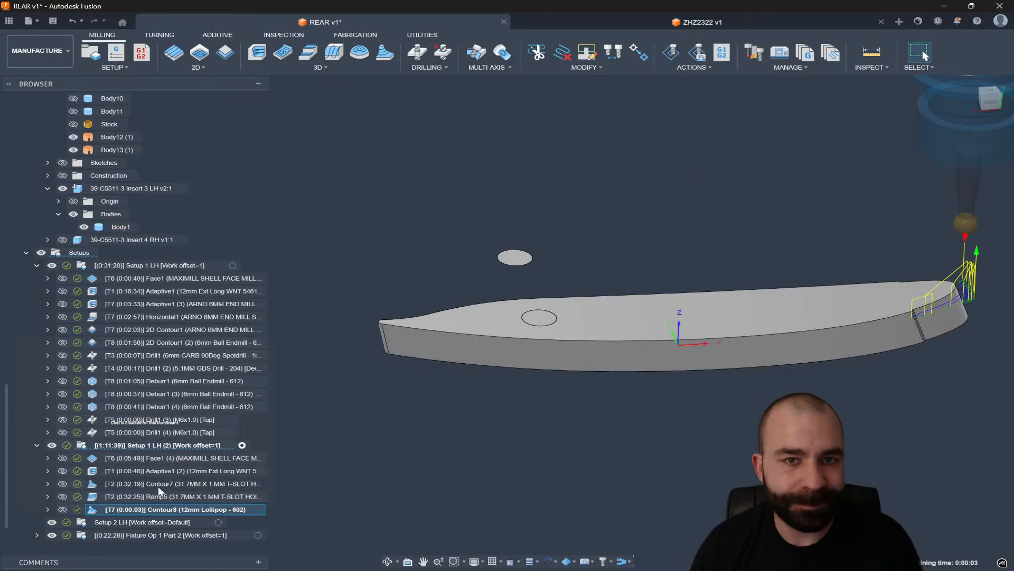
Set Contour8's tool containment to Tool outside boundary in its geometry settings and regenerate the toolpath
{"action": "double_click", "coordinate": [93, 511]}
{"action": "left_click", "coordinate": [817, 141]}
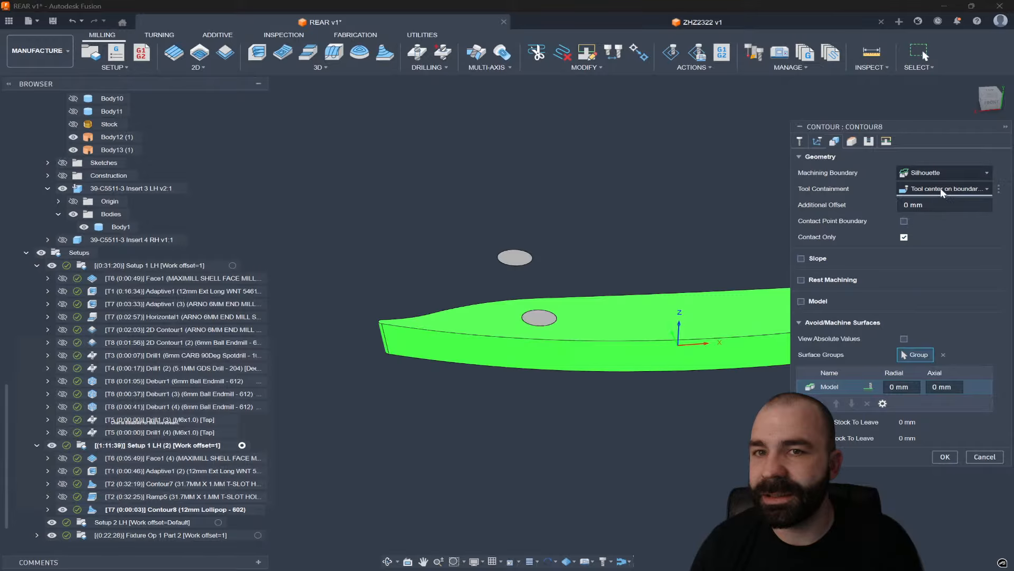
{"action": "left_click", "coordinate": [949, 189]}
{"action": "left_click", "coordinate": [945, 221]}
{"action": "left_click", "coordinate": [945, 457]}
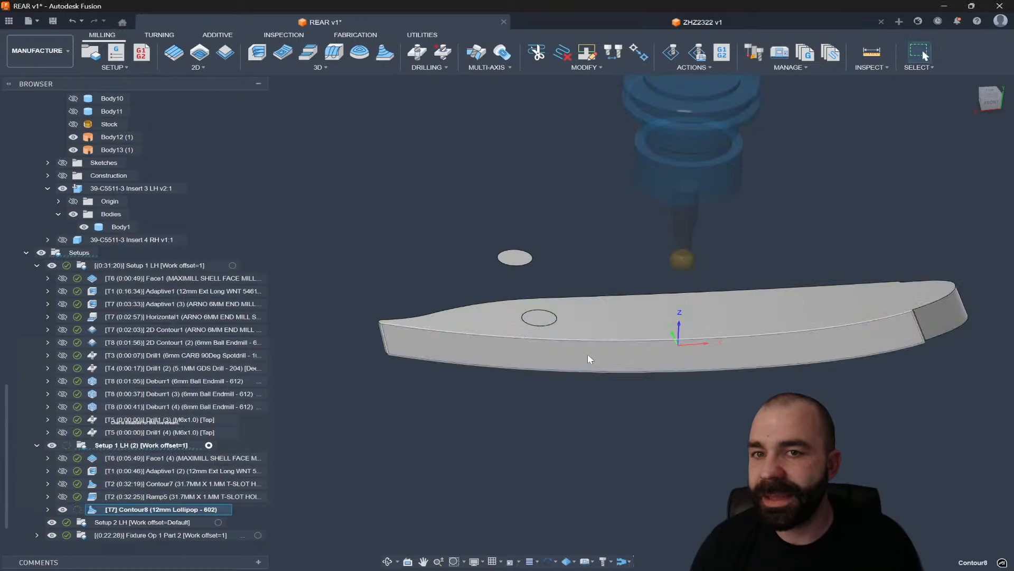
Hide the patch surfaces Body12 and Body13 and examine the Contour8 toolpath inside the insert's hole
{"action": "scroll", "coordinate": [550, 336], "scroll_direction": "up", "scroll_amount": 3}
{"action": "scroll", "coordinate": [561, 331], "scroll_direction": "up", "scroll_amount": 4}
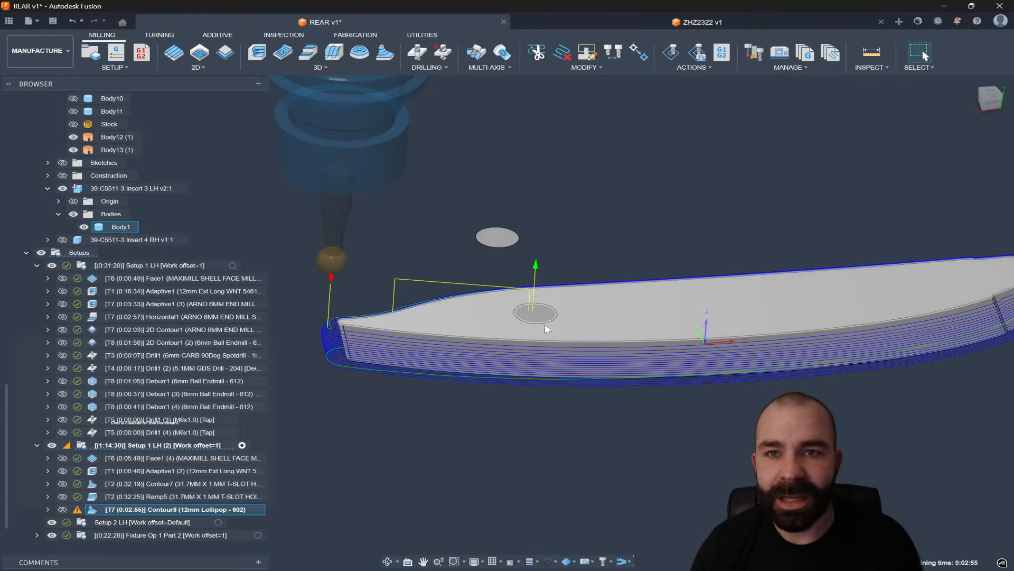
{"action": "left_click", "coordinate": [73, 150]}
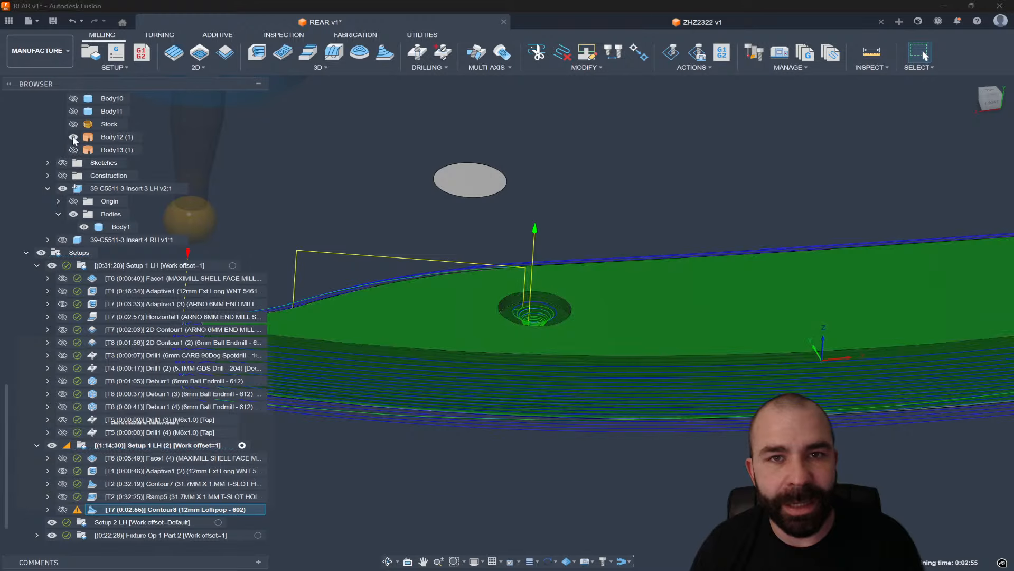
{"action": "left_click", "coordinate": [73, 137]}
{"action": "middle_click_drag", "start_coordinate": [537, 321], "coordinate": [540, 359], "text": "shift"}
{"action": "scroll", "coordinate": [540, 363], "scroll_direction": "down", "scroll_amount": 3}
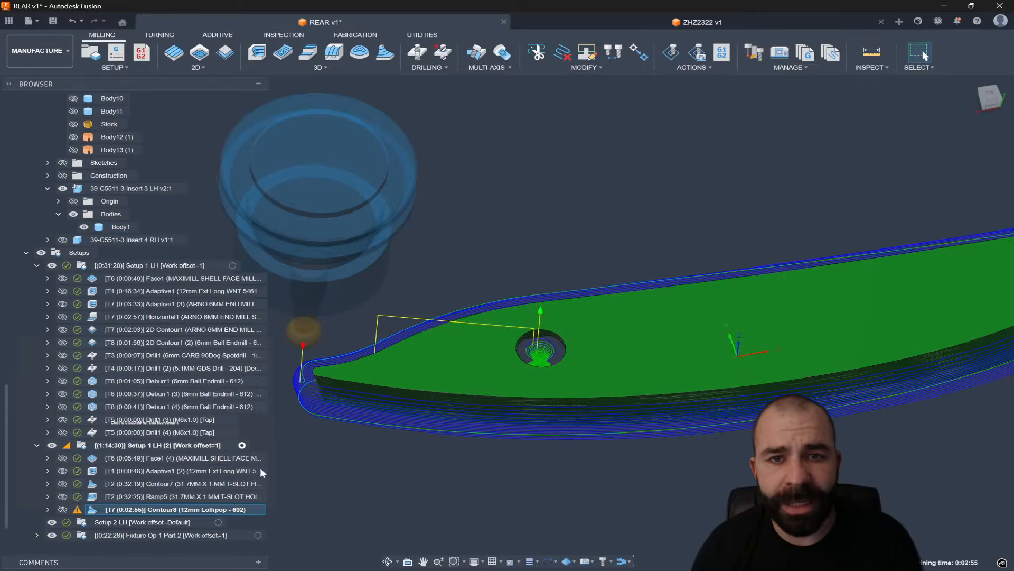
Enable model selection in Contour8's geometry, add patch surface Body13 as a model surface alongside the setup model, and regenerate the toolpath
{"action": "right_click", "coordinate": [105, 509]}
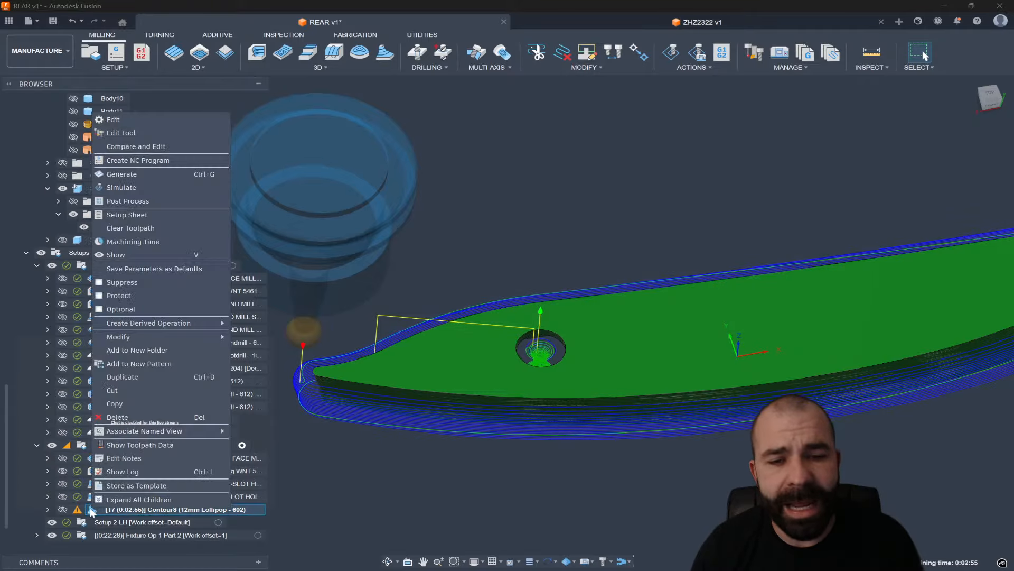
{"action": "left_click", "coordinate": [130, 120]}
{"action": "left_click", "coordinate": [833, 146]}
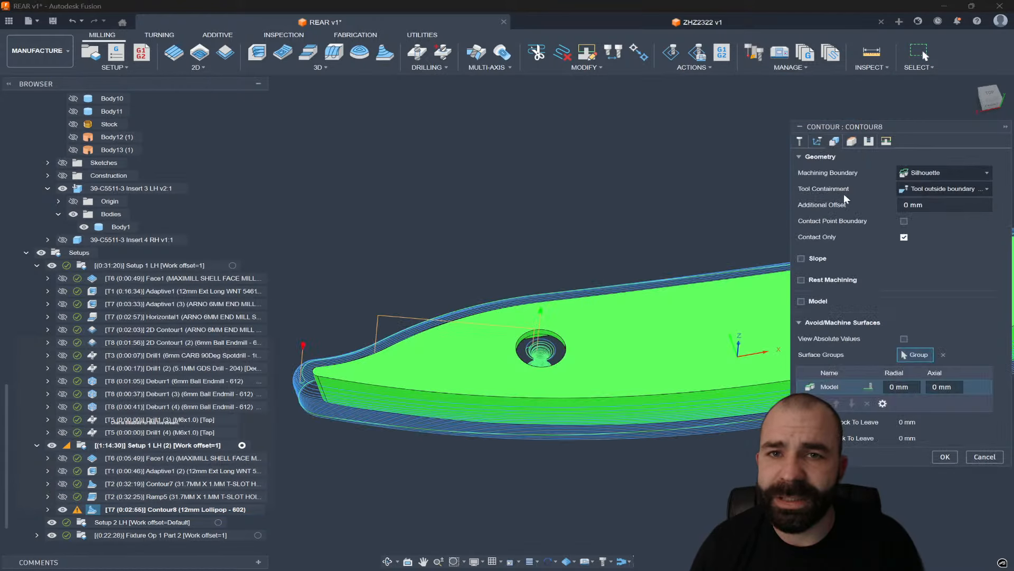
{"action": "left_click", "coordinate": [819, 300]}
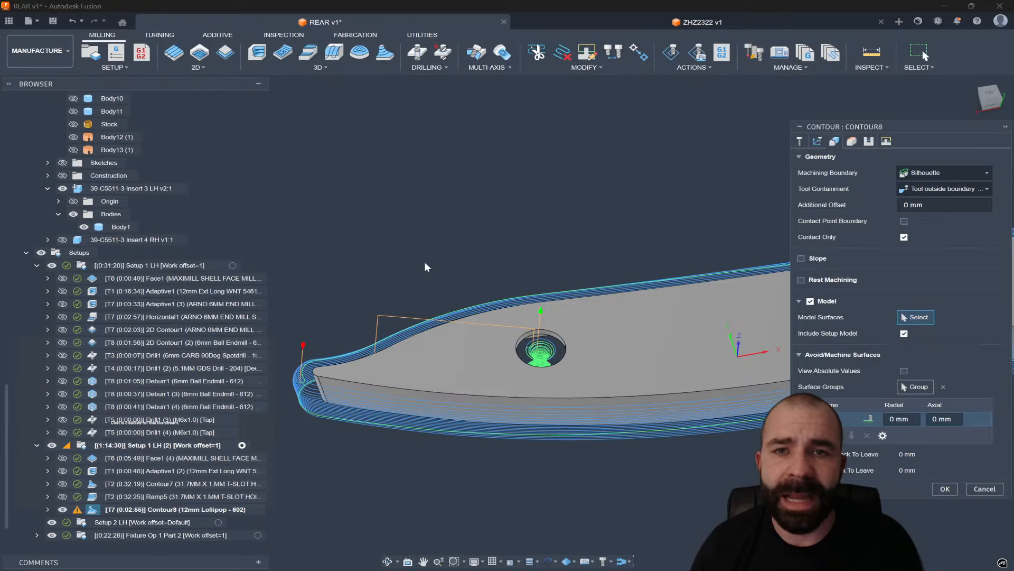
{"action": "left_click", "coordinate": [122, 153]}
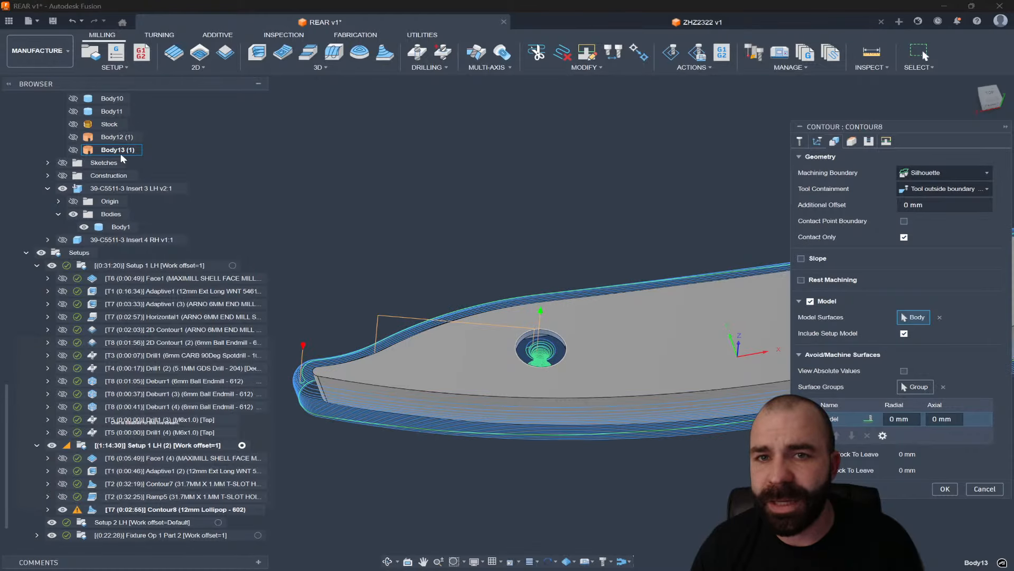
{"action": "left_click", "coordinate": [945, 489]}
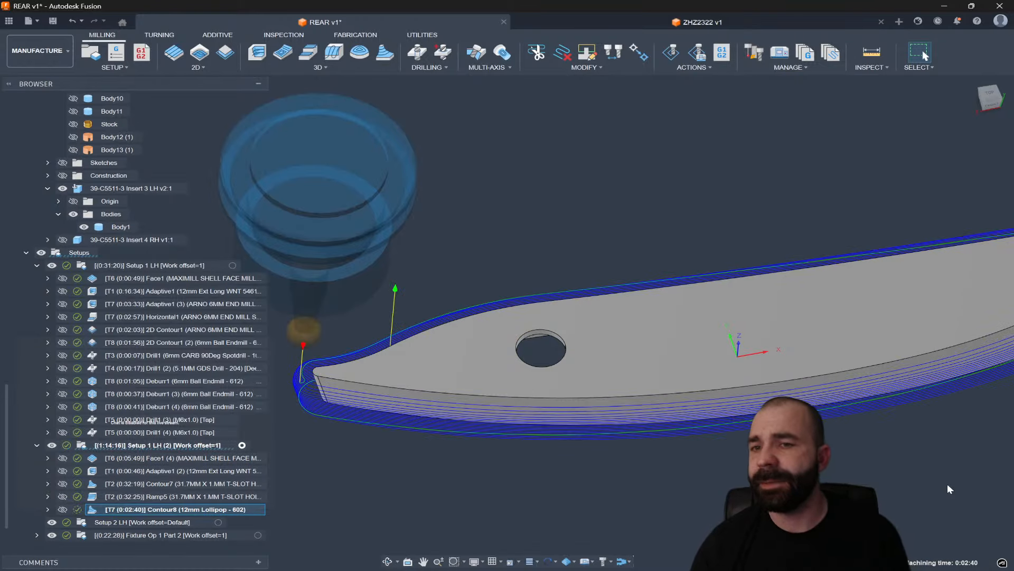
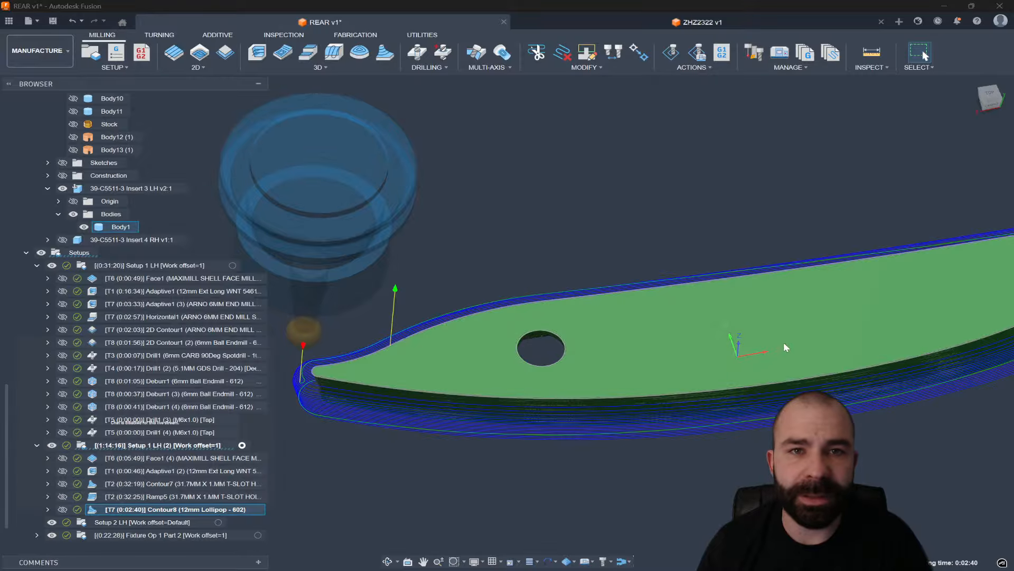
Switch to the ZHZ2322 document and examine the counterbored holes in the block's upper face
{"action": "left_click", "coordinate": [638, 23]}
{"action": "scroll", "coordinate": [441, 306], "scroll_direction": "down", "scroll_amount": 2}
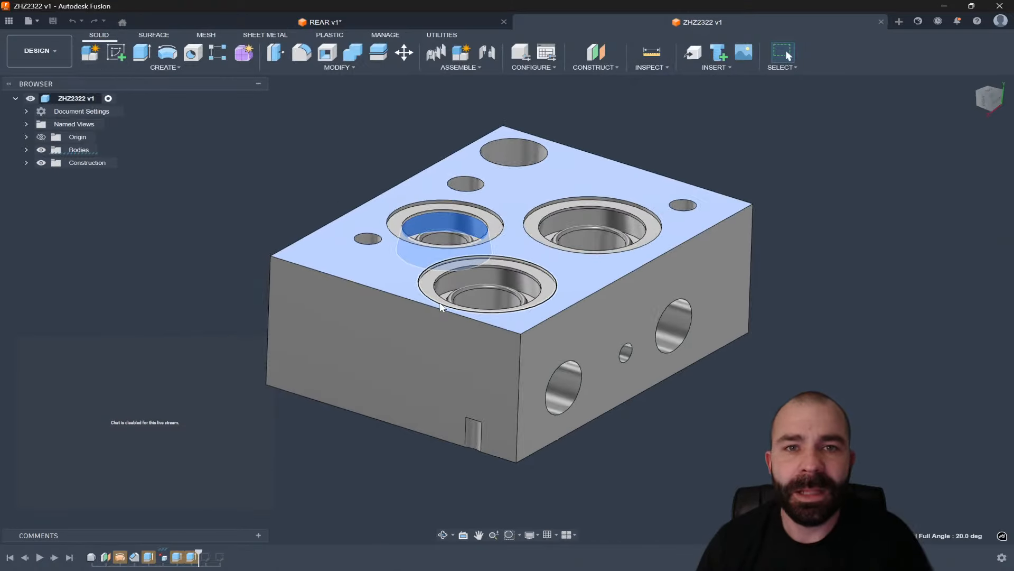
{"action": "middle_click_drag", "start_coordinate": [442, 306], "coordinate": [459, 349], "text": "shift"}
{"action": "scroll", "coordinate": [469, 217], "scroll_direction": "up", "scroll_amount": 3}
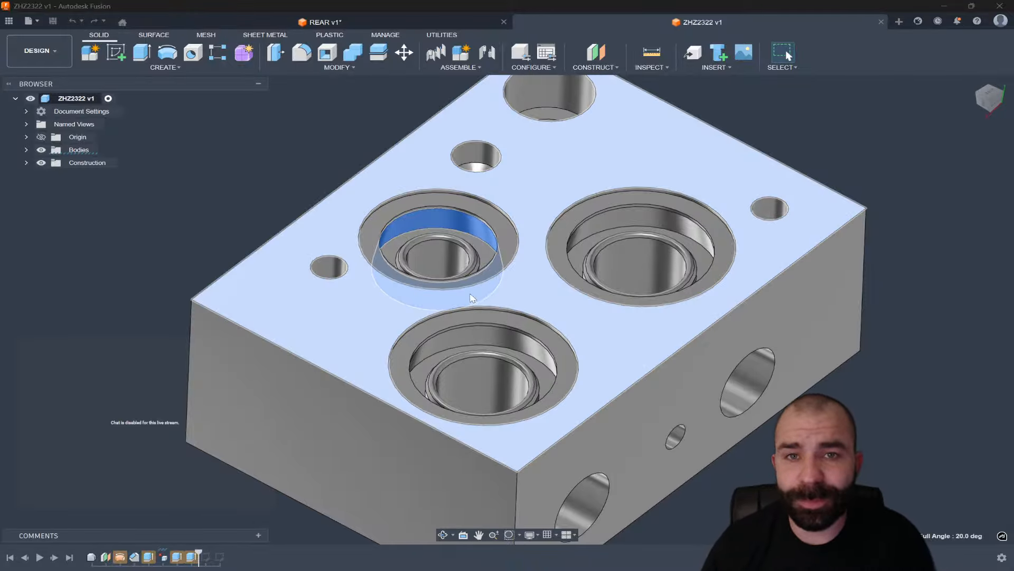
Open the ZHZ2322 design in the Manufacture workspace and expand the operations of setup 4ff
{"action": "left_click", "coordinate": [55, 58]}
{"action": "left_click", "coordinate": [49, 171]}
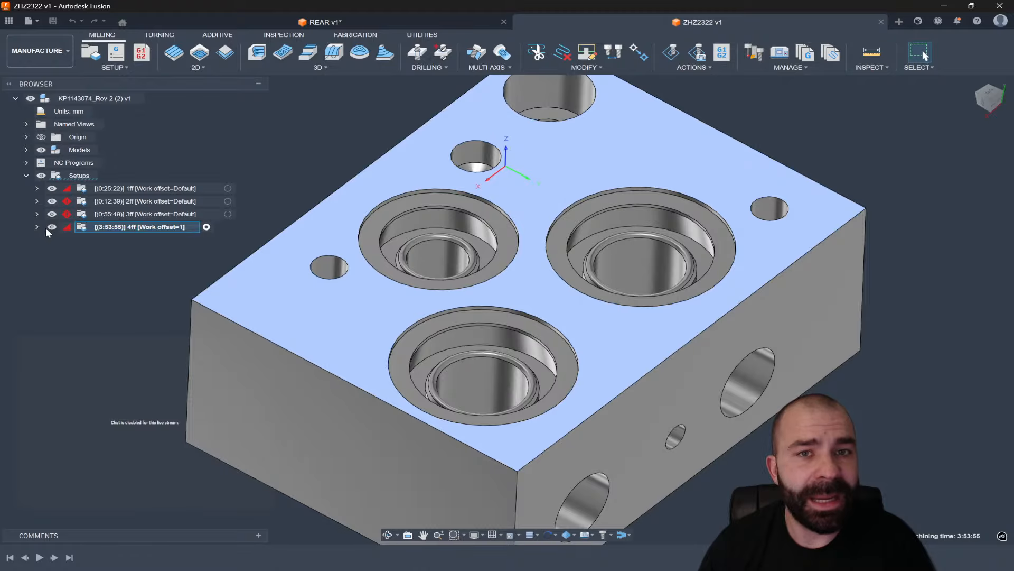
{"action": "left_click", "coordinate": [37, 226]}
{"action": "scroll", "coordinate": [138, 285], "scroll_direction": "down", "scroll_amount": 2}
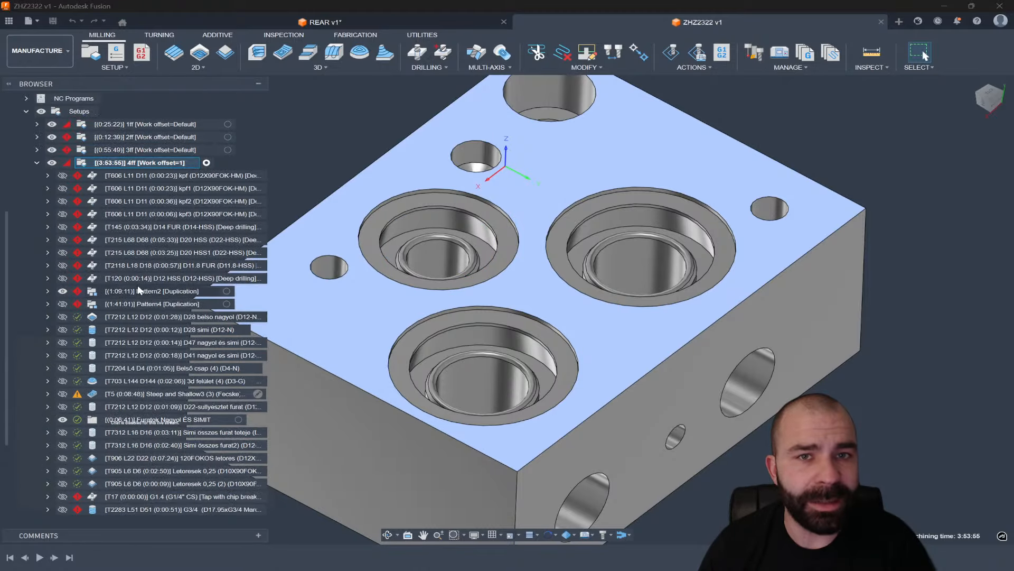
{"action": "scroll", "coordinate": [138, 289], "scroll_direction": "down", "scroll_amount": 1}
Display the Letoresek 0,25 toolpath in setup 4ff and examine its passes on and beside the block
{"action": "left_click", "coordinate": [128, 432]}
{"action": "scroll", "coordinate": [568, 344], "scroll_direction": "down", "scroll_amount": 3}
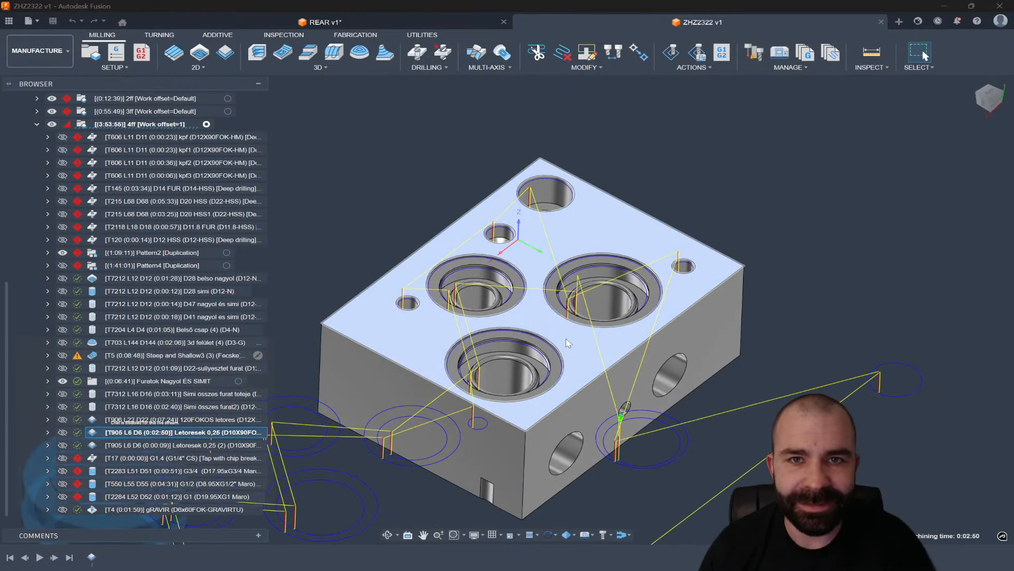
{"action": "scroll", "coordinate": [568, 344], "scroll_direction": "down", "scroll_amount": 5}
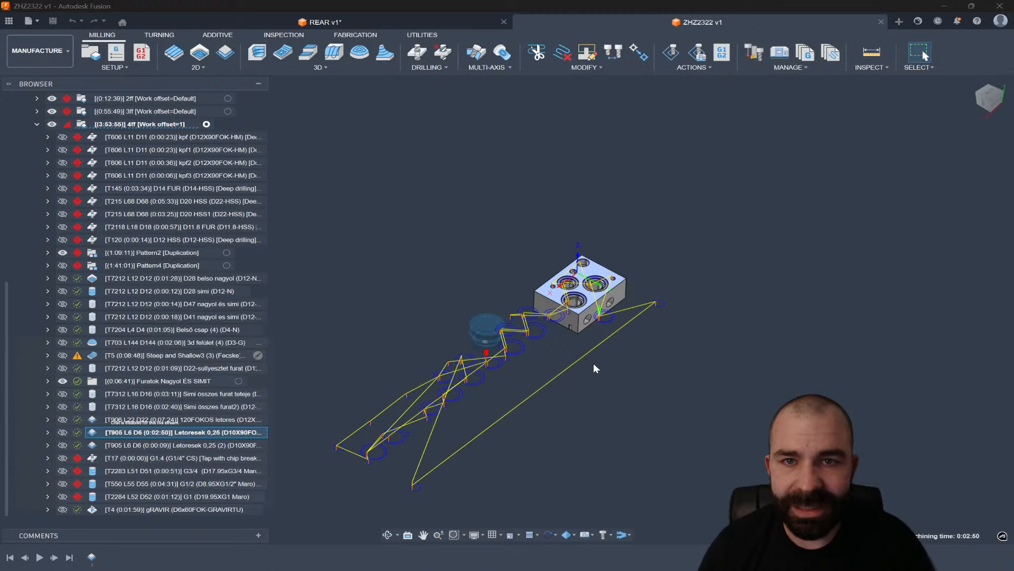
{"action": "scroll", "coordinate": [154, 241], "scroll_direction": "up", "scroll_amount": 2}
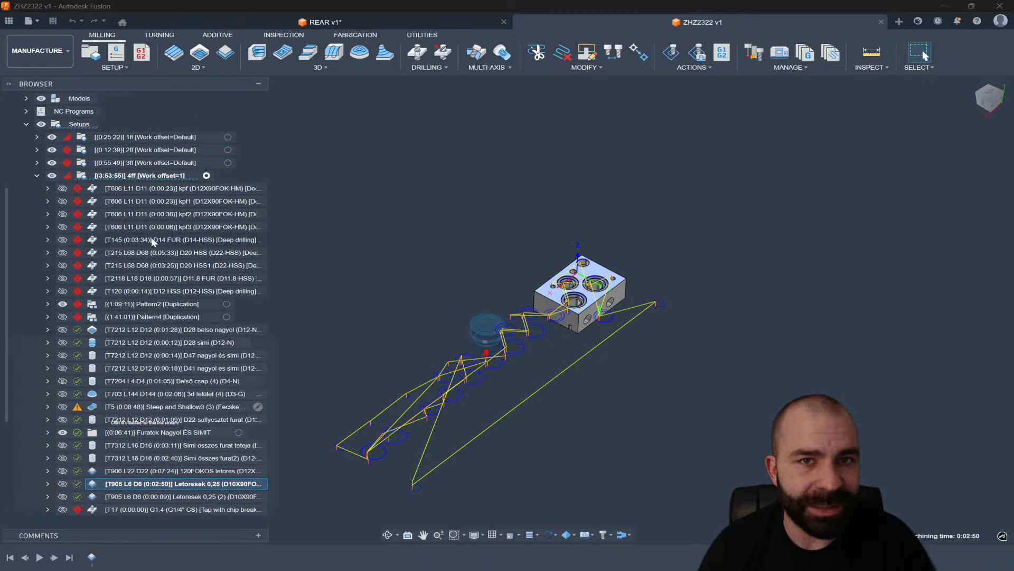
{"action": "mouse_move", "coordinate": [70, 179]}
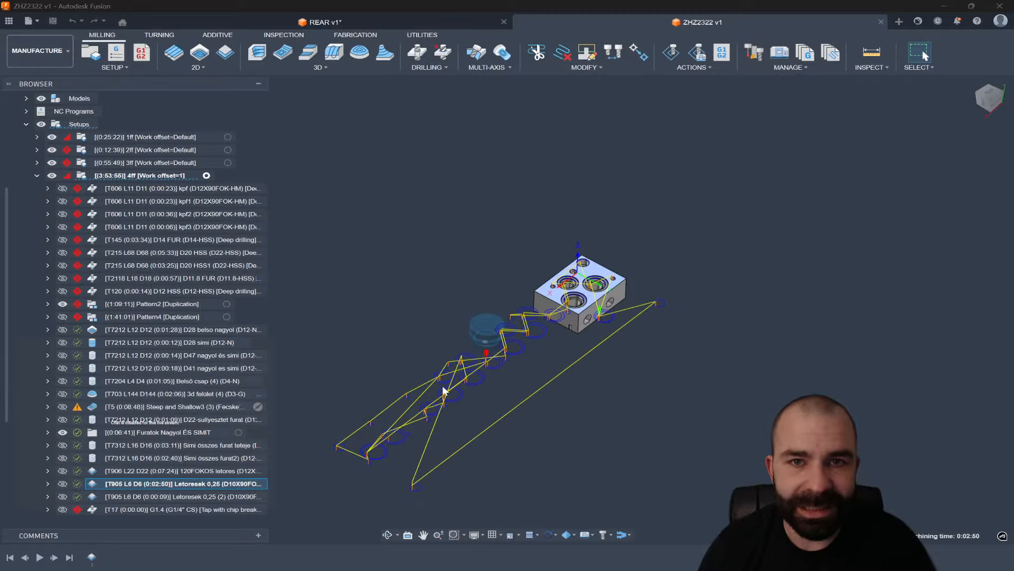
{"action": "scroll", "coordinate": [444, 391], "scroll_direction": "up", "scroll_amount": 8}
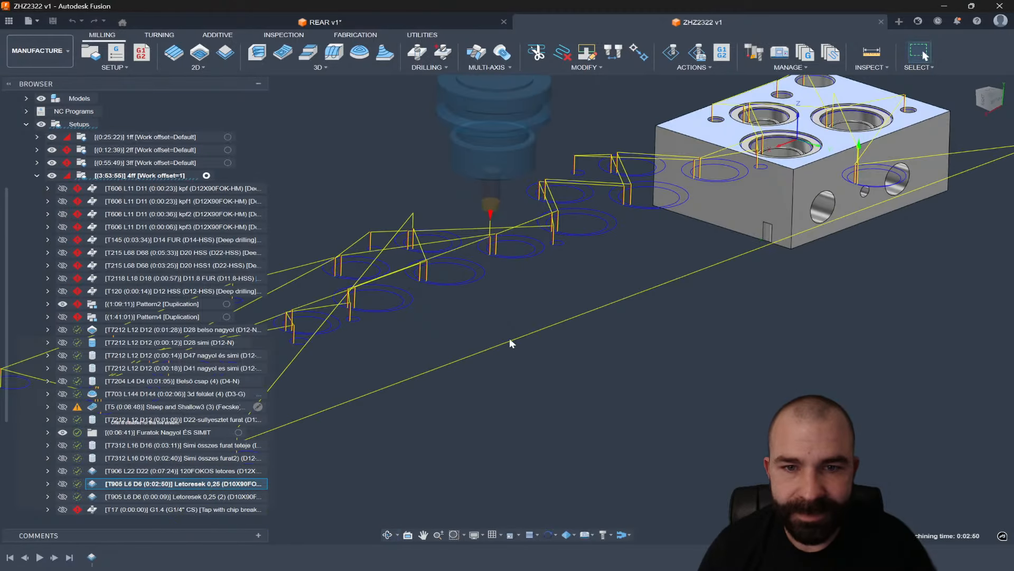
Check the details of tool 5, Ø4.87mm 10° (Fecske), in the Tool Library and review the setup's remaining operations
{"action": "left_click", "coordinate": [754, 53]}
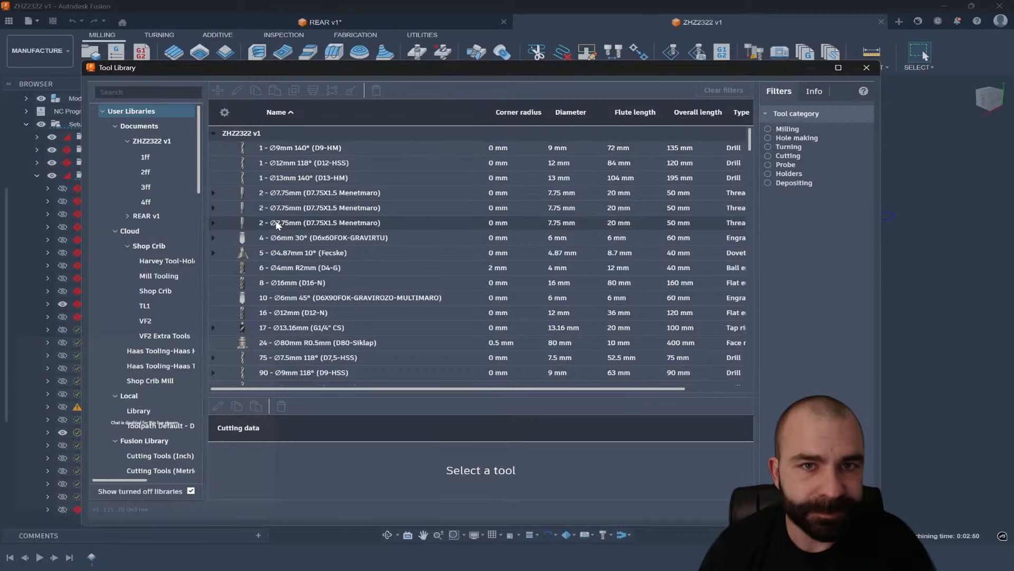
{"action": "left_click", "coordinate": [275, 252]}
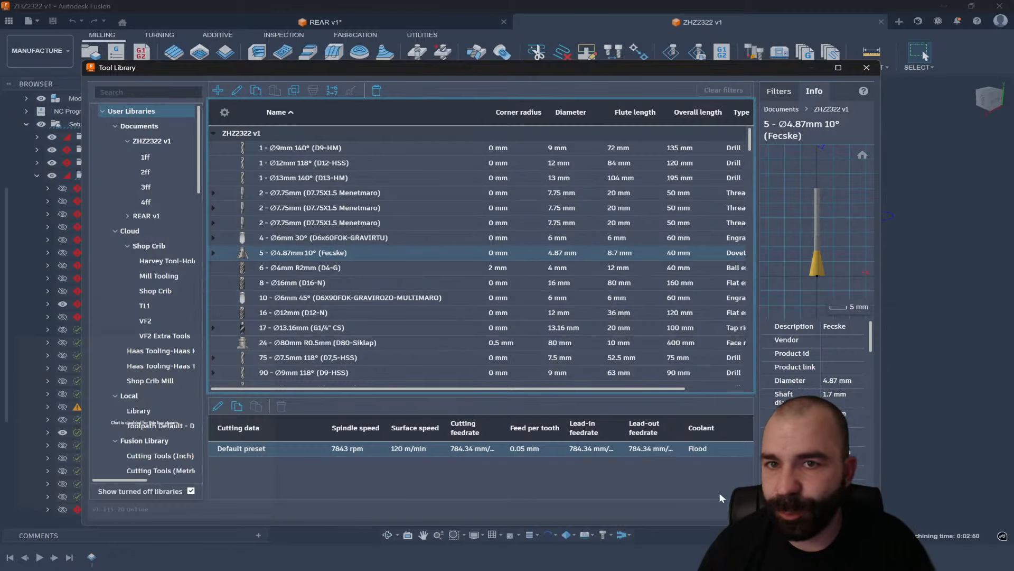
{"action": "left_click", "coordinate": [846, 510]}
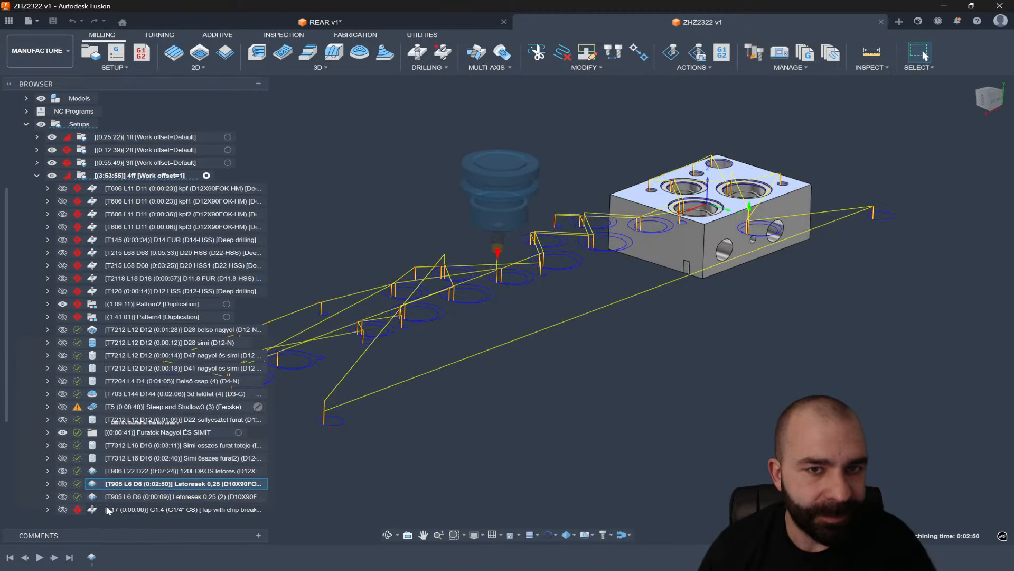
{"action": "scroll", "coordinate": [135, 458], "scroll_direction": "down", "scroll_amount": 1}
{"action": "scroll", "coordinate": [121, 408], "scroll_direction": "down", "scroll_amount": 1}
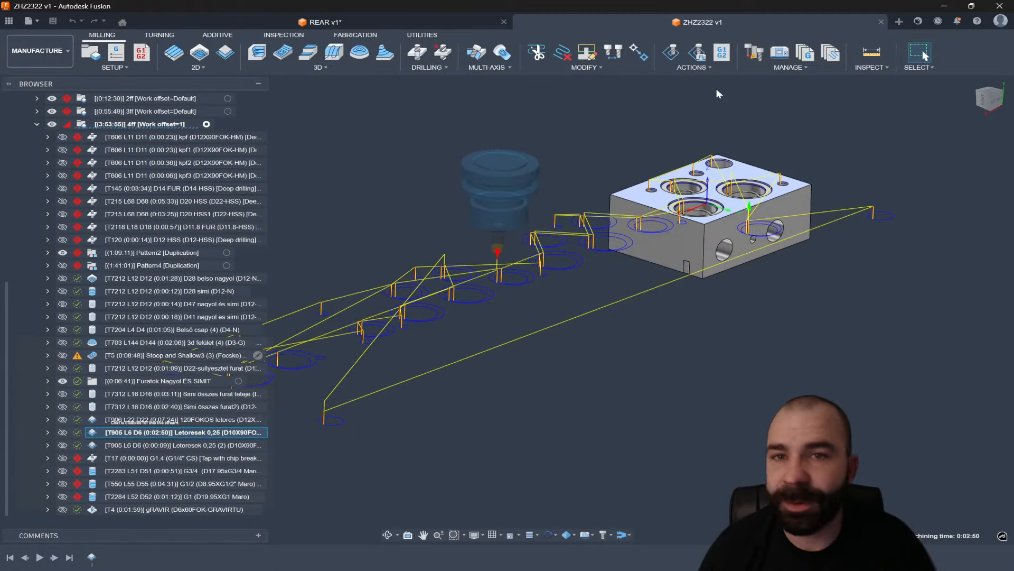
Reopen the Tool Library, list the operations using the Fecske dovetail tool, and browse the remaining document tools
{"action": "left_click", "coordinate": [754, 51]}
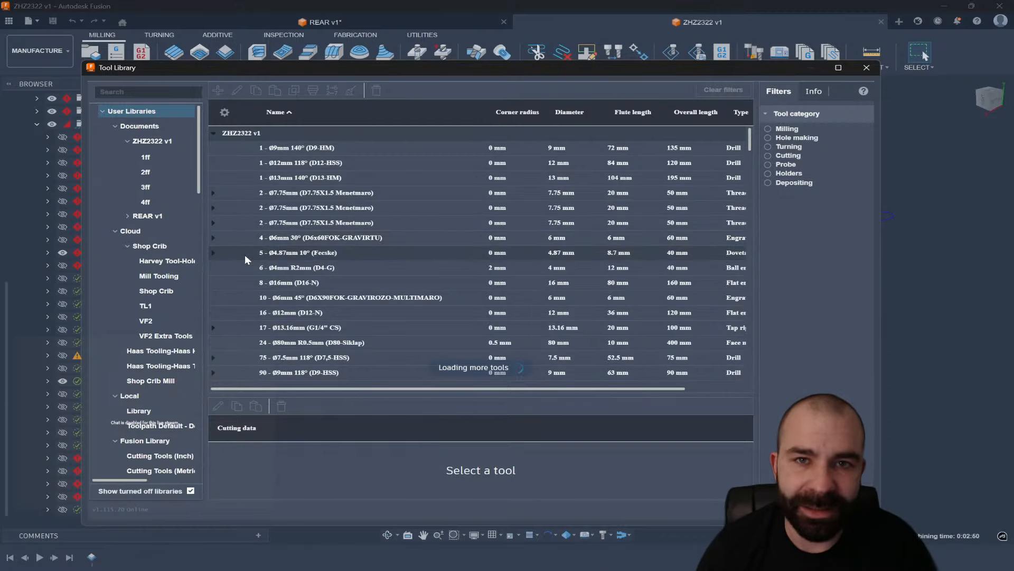
{"action": "left_click", "coordinate": [280, 254]}
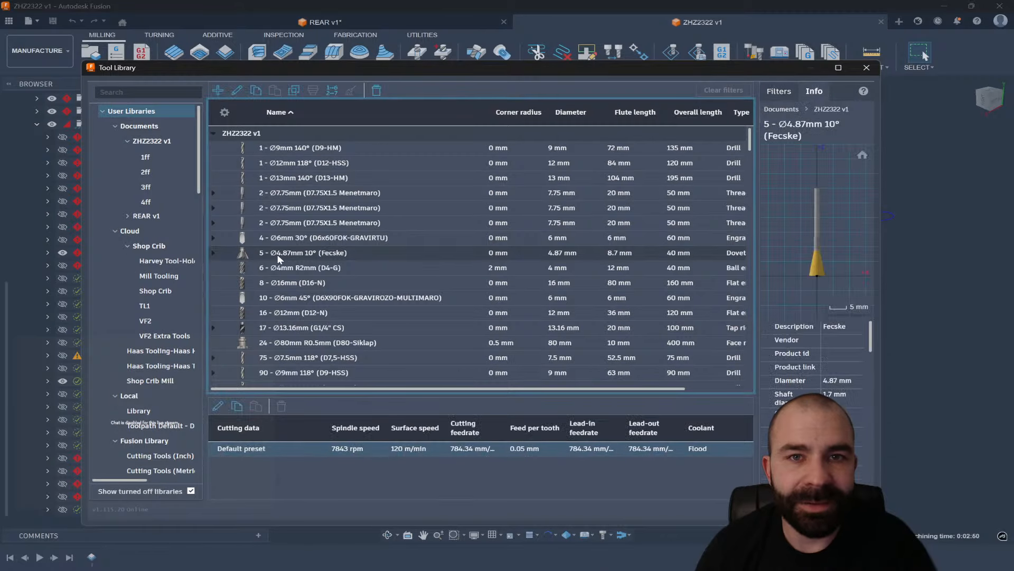
{"action": "left_click", "coordinate": [214, 253]}
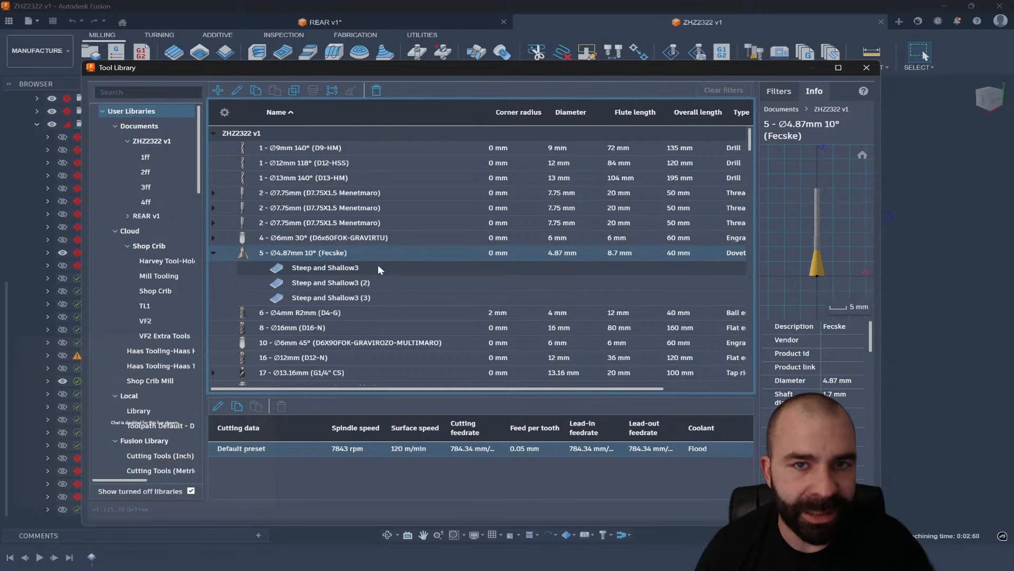
{"action": "scroll", "coordinate": [378, 267], "scroll_direction": "down", "scroll_amount": 5}
{"action": "scroll", "coordinate": [377, 272], "scroll_direction": "down", "scroll_amount": 10}
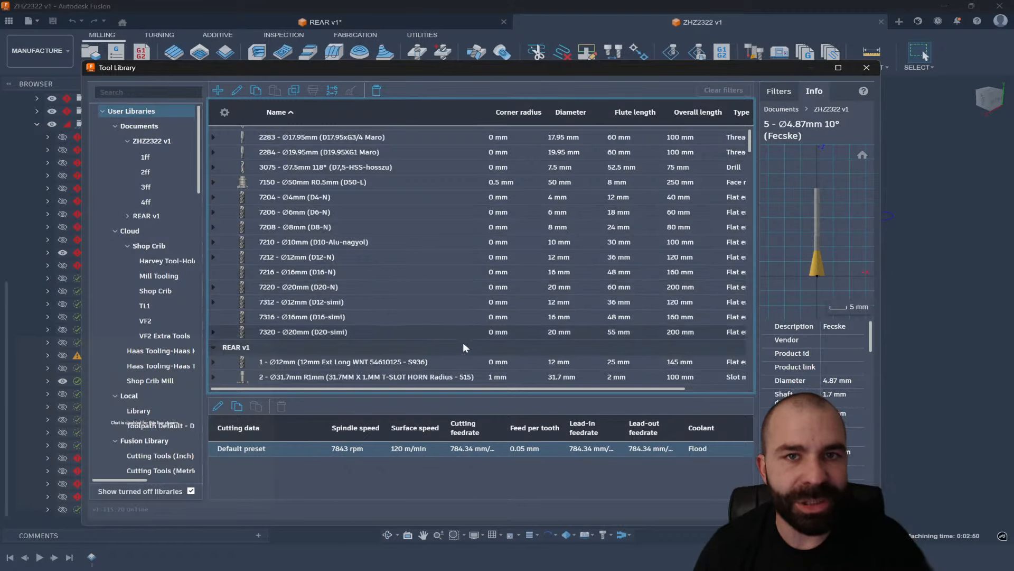
Close the Tool Library and display the Steep and Shallow3 (3) toolpath of setup 4ff relative to the block
{"action": "left_click", "coordinate": [845, 509]}
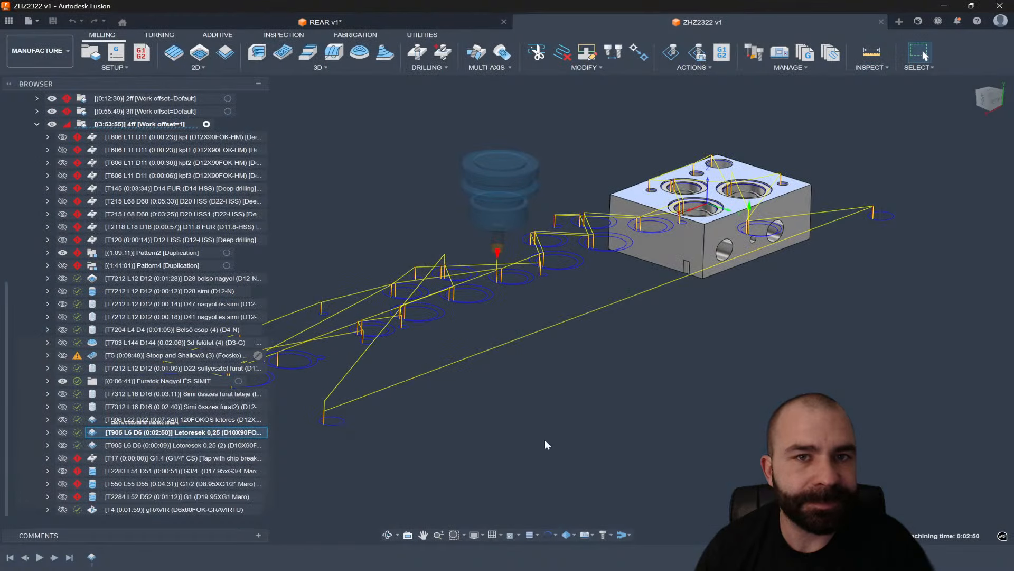
{"action": "left_click", "coordinate": [148, 355]}
{"action": "scroll", "coordinate": [595, 379], "scroll_direction": "down", "scroll_amount": 3}
{"action": "scroll", "coordinate": [378, 392], "scroll_direction": "up", "scroll_amount": 10}
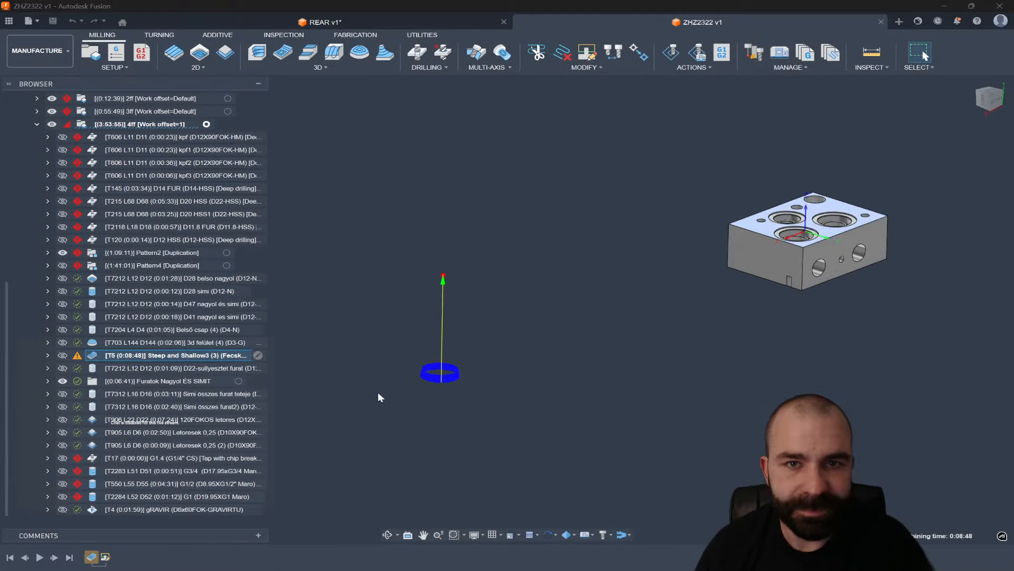
{"action": "scroll", "coordinate": [600, 301], "scroll_direction": "down", "scroll_amount": 6}
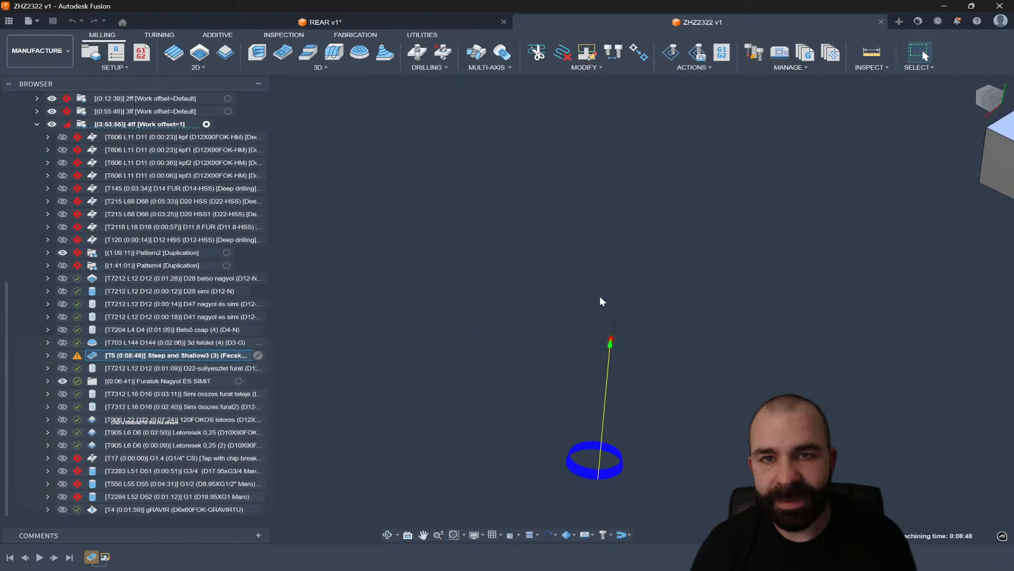
{"action": "scroll", "coordinate": [488, 375], "scroll_direction": "up", "scroll_amount": 4}
{"action": "middle_click_drag", "start_coordinate": [487, 372], "coordinate": [486, 370], "text": "shift"}
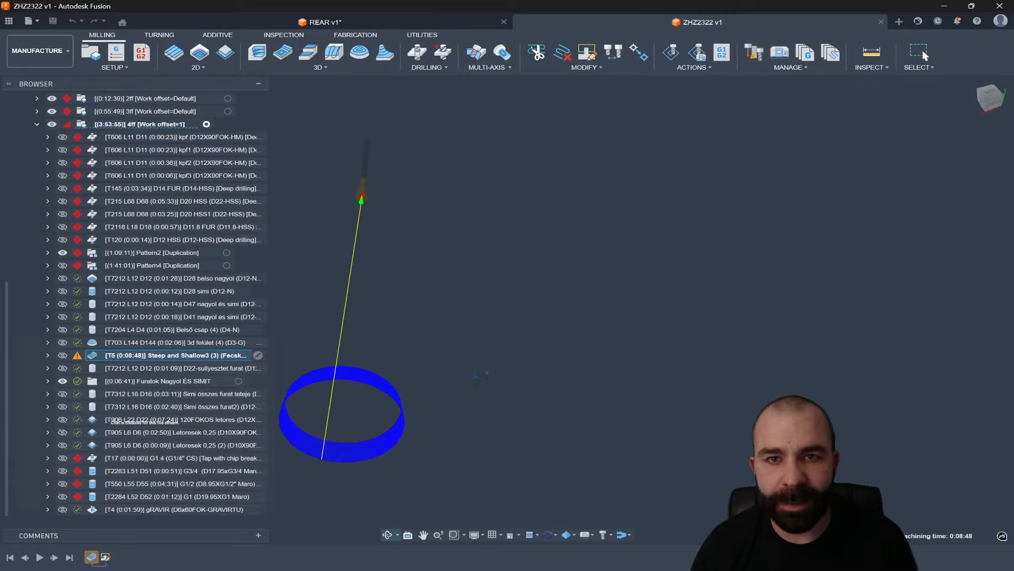
{"action": "scroll", "coordinate": [705, 336], "scroll_direction": "down", "scroll_amount": 4}
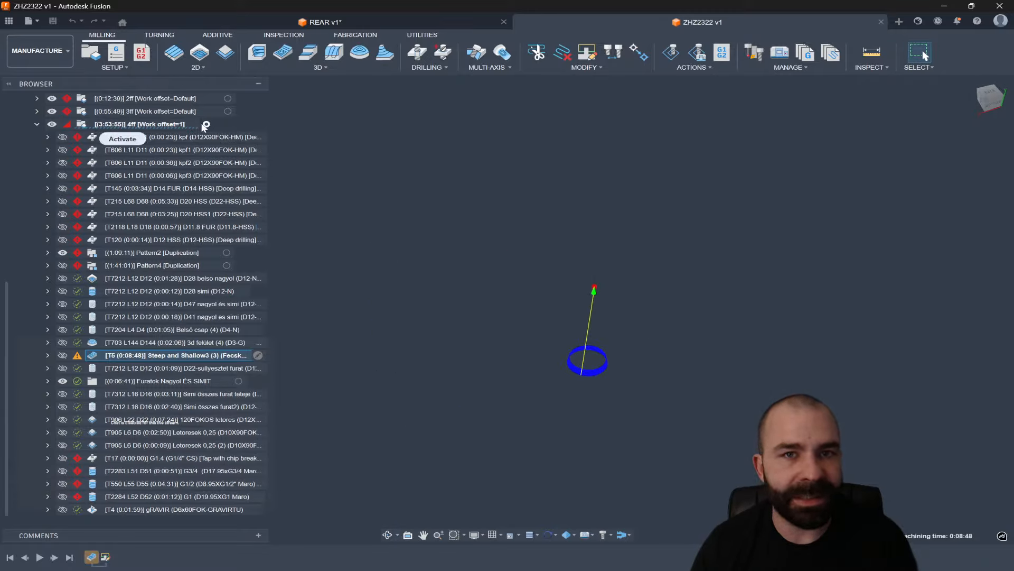
Select setup 4ff, reselect its Steep and Shallow3 (3) operation, and examine the ring of finishing passes up close
{"action": "left_click", "coordinate": [143, 125]}
{"action": "left_click", "coordinate": [198, 358]}
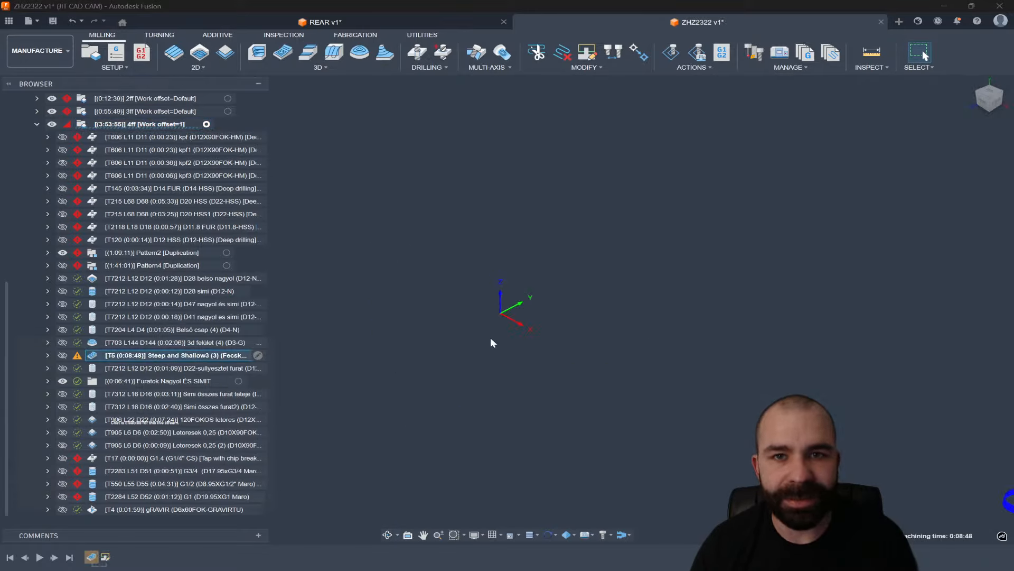
{"action": "scroll", "coordinate": [493, 339], "scroll_direction": "down", "scroll_amount": 3}
{"action": "scroll", "coordinate": [563, 343], "scroll_direction": "up", "scroll_amount": 8}
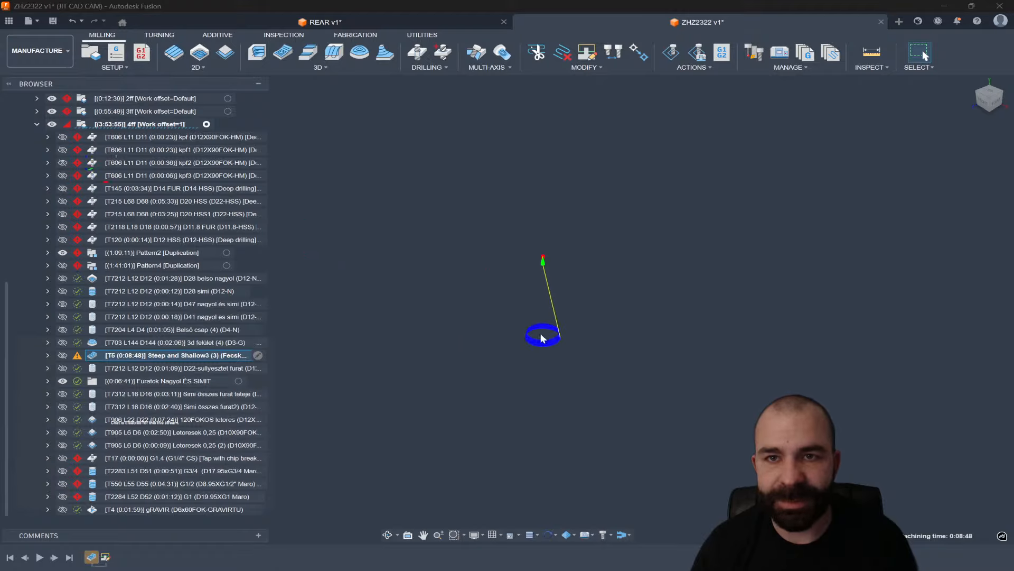
{"action": "scroll", "coordinate": [546, 337], "scroll_direction": "up", "scroll_amount": 1}
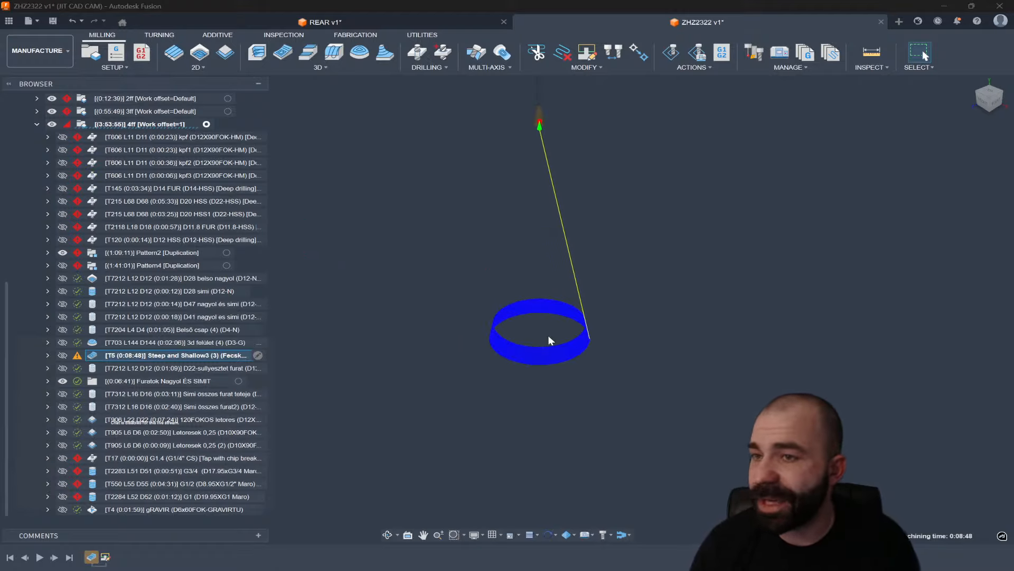
{"action": "middle_click_drag", "start_coordinate": [554, 335], "coordinate": [634, 248]}
{"action": "scroll", "coordinate": [552, 355], "scroll_direction": "down", "scroll_amount": 2}
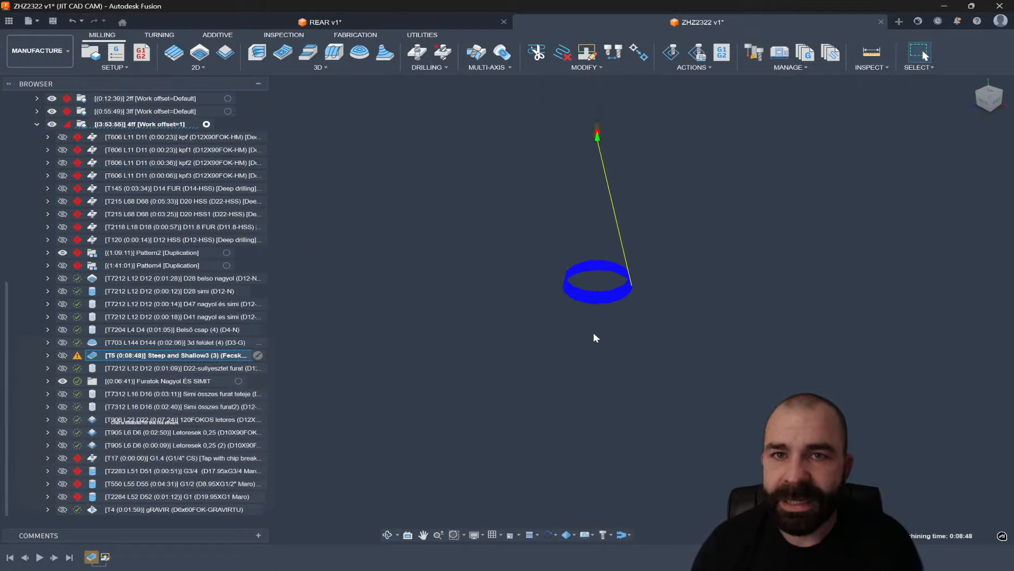
{"action": "scroll", "coordinate": [623, 299], "scroll_direction": "up", "scroll_amount": 3}
{"action": "scroll", "coordinate": [633, 253], "scroll_direction": "up", "scroll_amount": 10}
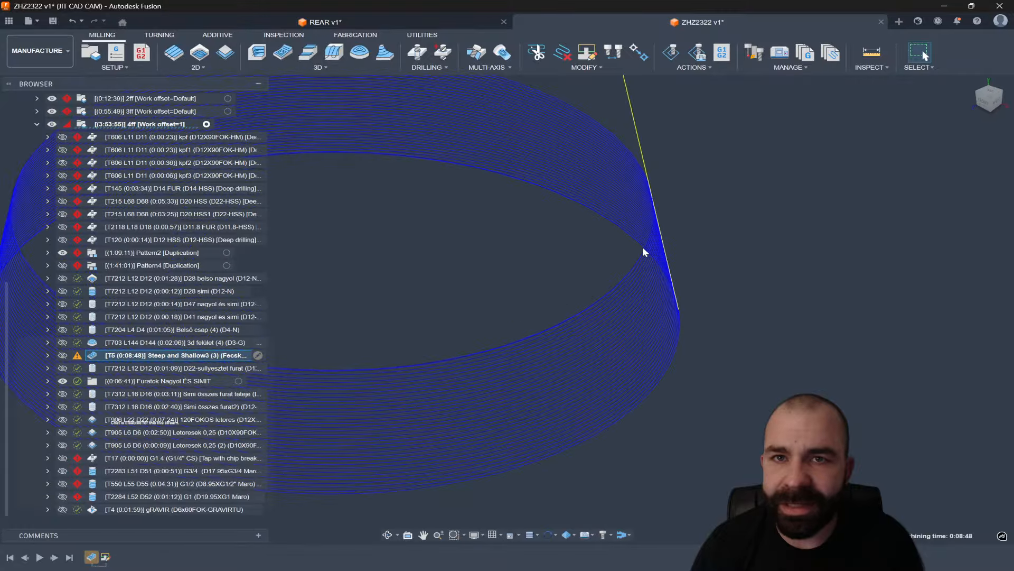
{"action": "scroll", "coordinate": [655, 264], "scroll_direction": "down", "scroll_amount": 4}
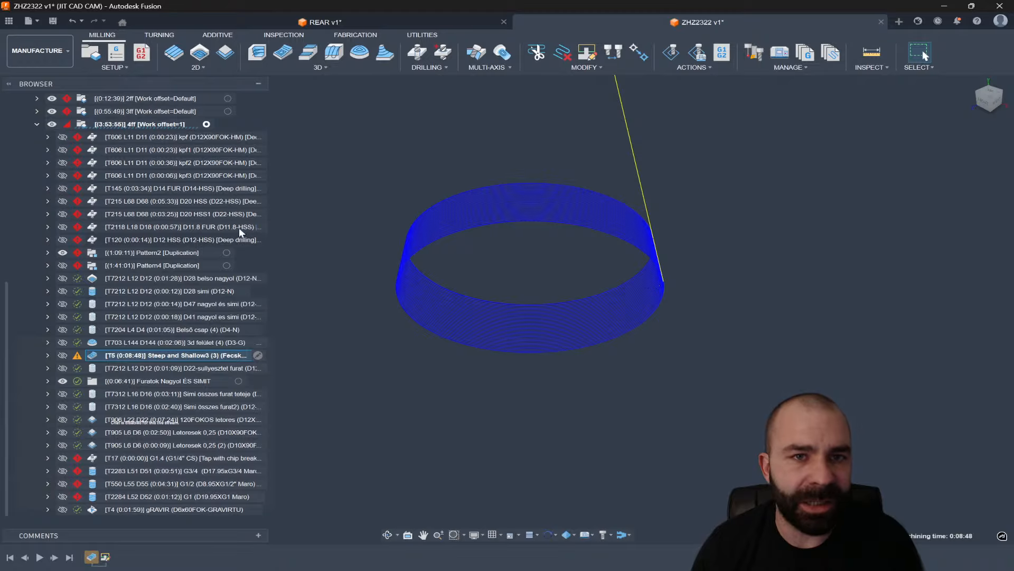
Expand the bodies of the ZHZ2322 model and make Body29 through Body63 visible
{"action": "scroll", "coordinate": [169, 189], "scroll_direction": "up", "scroll_amount": 4}
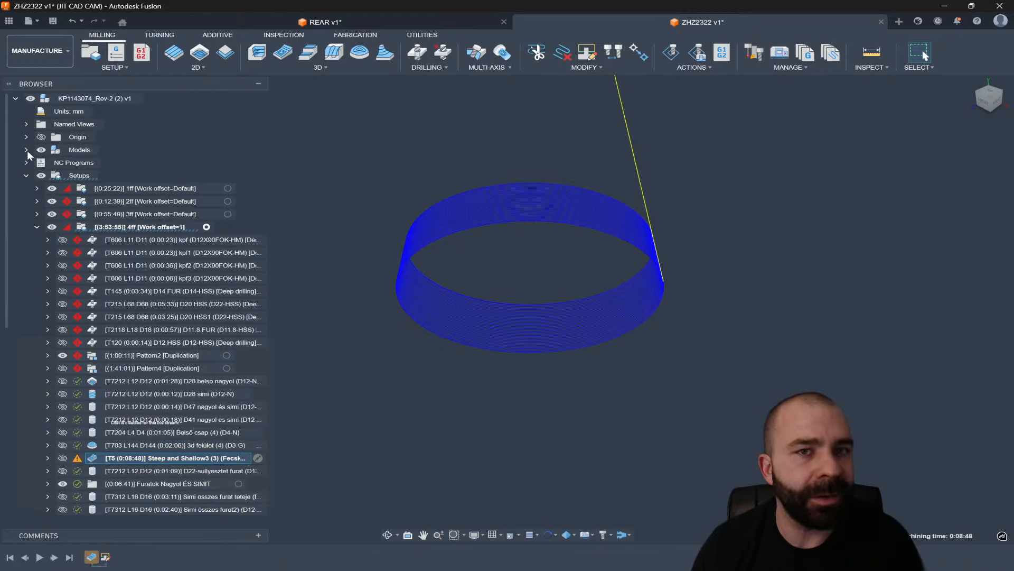
{"action": "left_click", "coordinate": [26, 150]}
{"action": "left_click", "coordinate": [37, 162]}
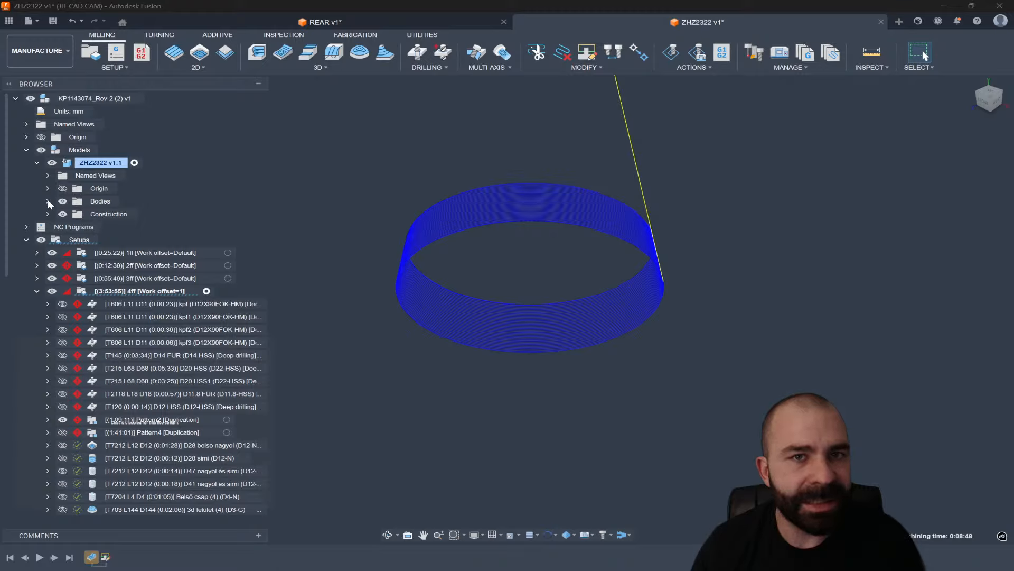
{"action": "left_click", "coordinate": [48, 201]}
{"action": "scroll", "coordinate": [102, 157], "scroll_direction": "down", "scroll_amount": 8}
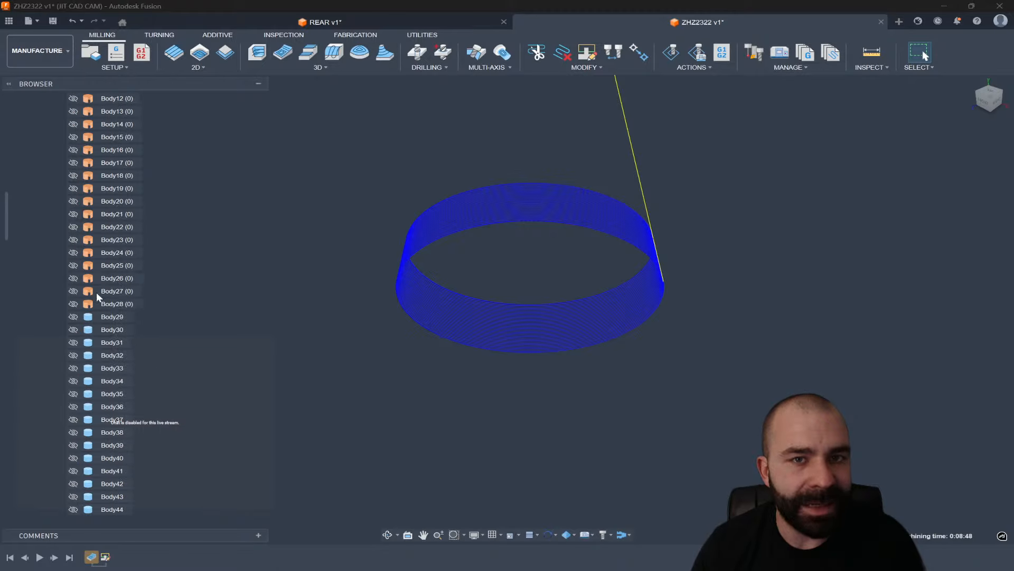
{"action": "left_click", "coordinate": [109, 178]}
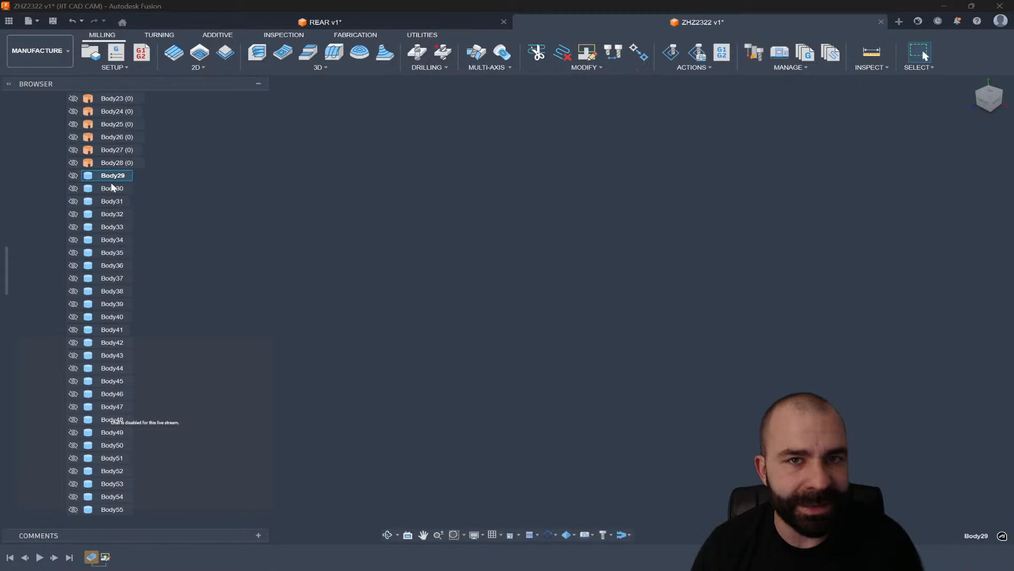
{"action": "scroll", "coordinate": [121, 444], "scroll_direction": "down", "scroll_amount": 3}
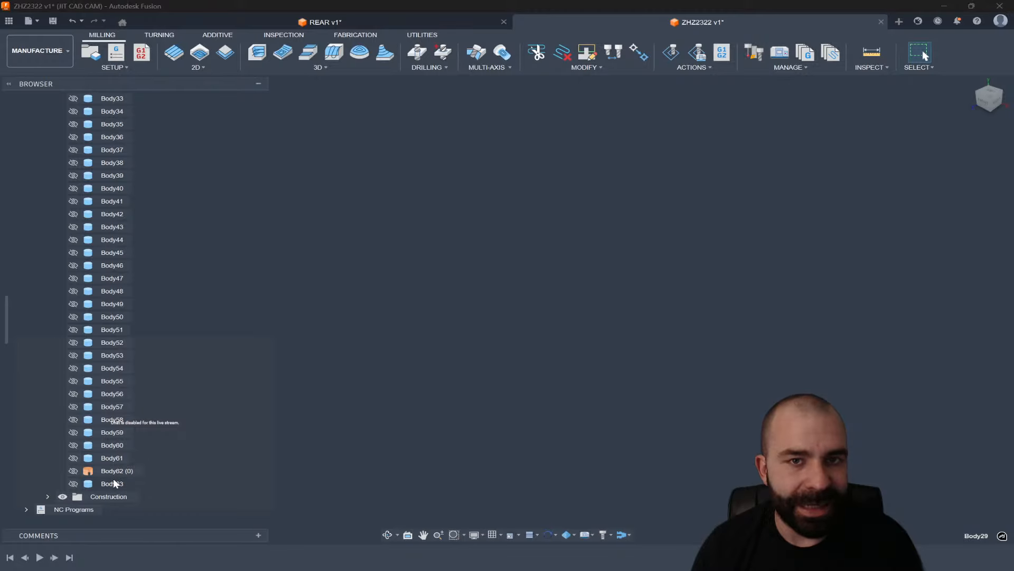
{"action": "left_click", "coordinate": [112, 483], "text": "shift"}
{"action": "key", "text": "v"}
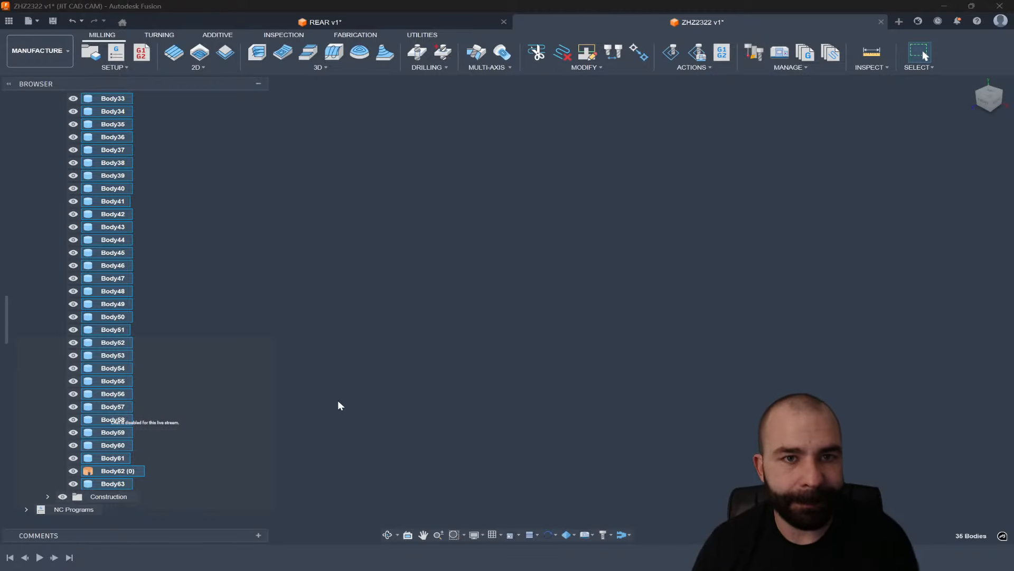
Fit the whole model in view, then review the block, its body list and the operations of setup 4ff
{"action": "left_click", "coordinate": [411, 376]}
{"action": "key", "text": "F6"}
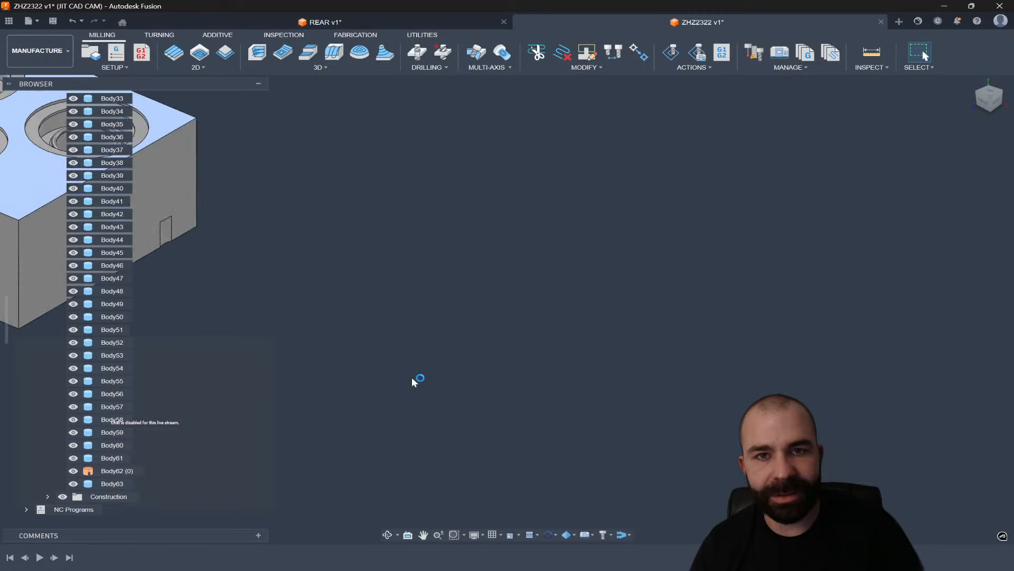
{"action": "scroll", "coordinate": [498, 313], "scroll_direction": "down", "scroll_amount": 4}
{"action": "scroll", "coordinate": [140, 397], "scroll_direction": "up", "scroll_amount": 7}
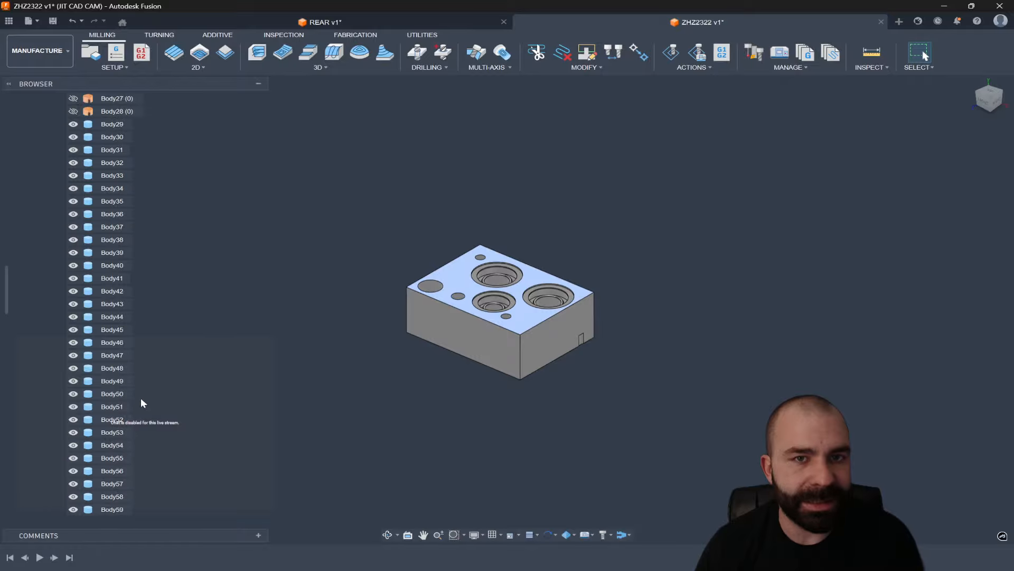
{"action": "scroll", "coordinate": [118, 295], "scroll_direction": "up", "scroll_amount": 5}
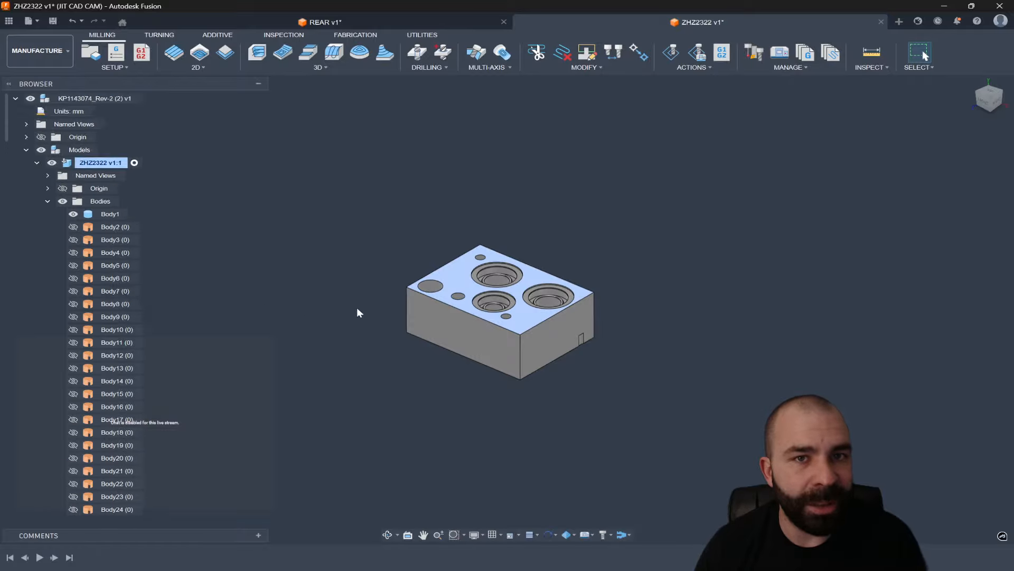
{"action": "scroll", "coordinate": [432, 308], "scroll_direction": "up", "scroll_amount": 3}
{"action": "scroll", "coordinate": [104, 454], "scroll_direction": "down", "scroll_amount": 10}
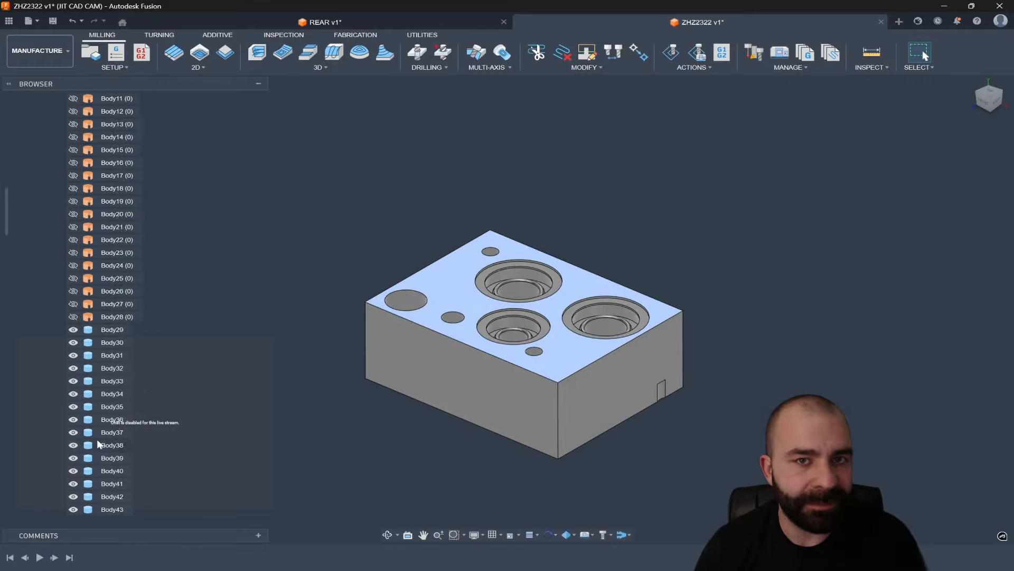
{"action": "scroll", "coordinate": [104, 455], "scroll_direction": "down", "scroll_amount": 5}
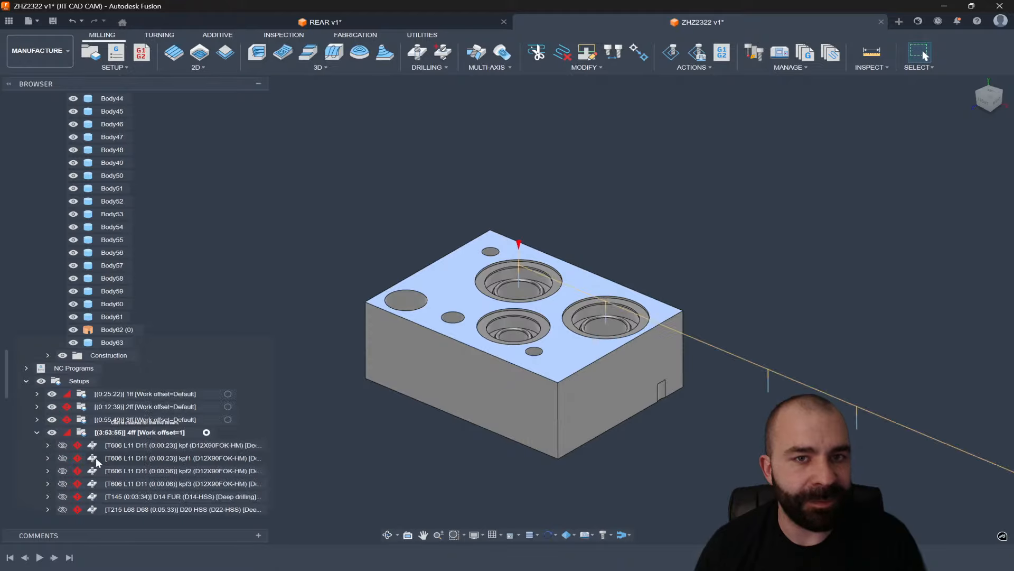
{"action": "scroll", "coordinate": [126, 459], "scroll_direction": "down", "scroll_amount": 2}
{"action": "scroll", "coordinate": [130, 459], "scroll_direction": "down", "scroll_amount": 3}
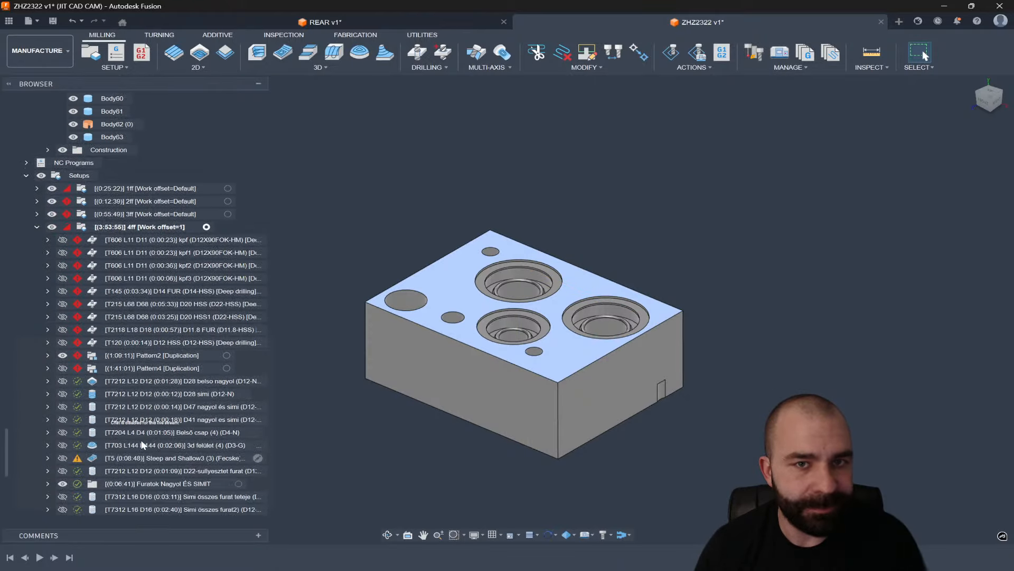
Select Steep and Shallow3 (3) again and check which body setup 4ff uses as its model
{"action": "left_click", "coordinate": [126, 458]}
{"action": "scroll", "coordinate": [591, 382], "scroll_direction": "down", "scroll_amount": 8}
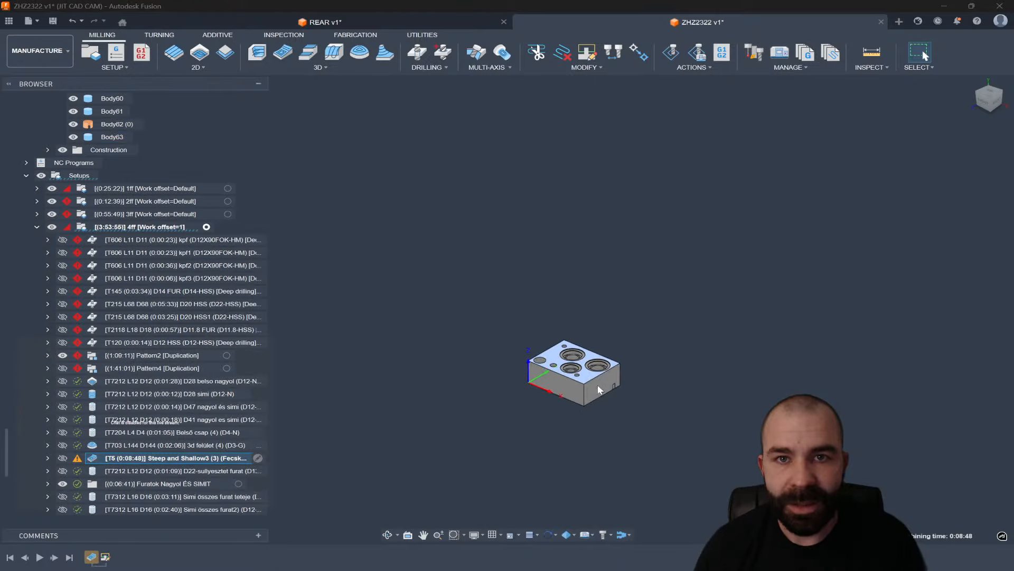
{"action": "double_click", "coordinate": [80, 228]}
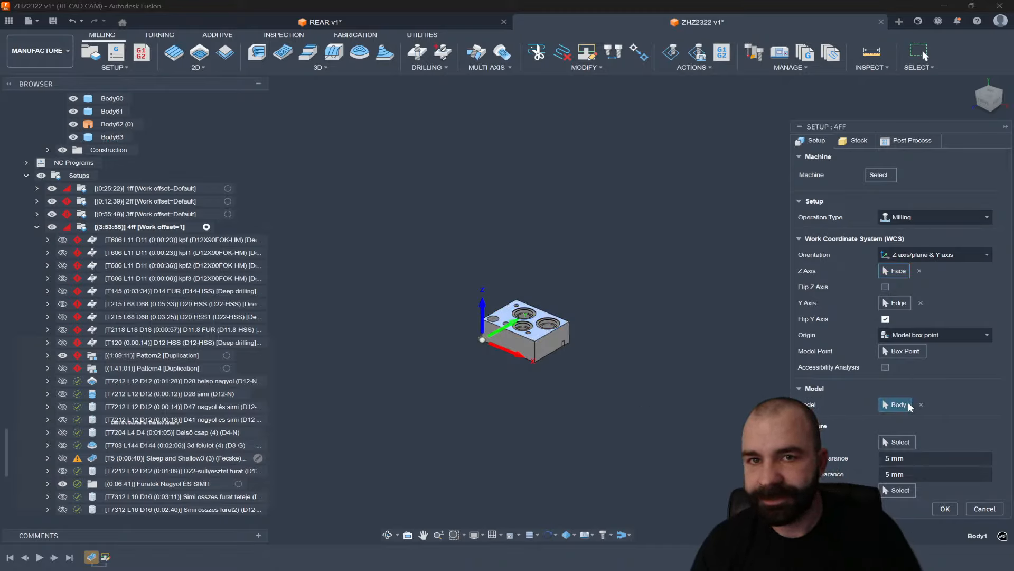
{"action": "left_click", "coordinate": [968, 511]}
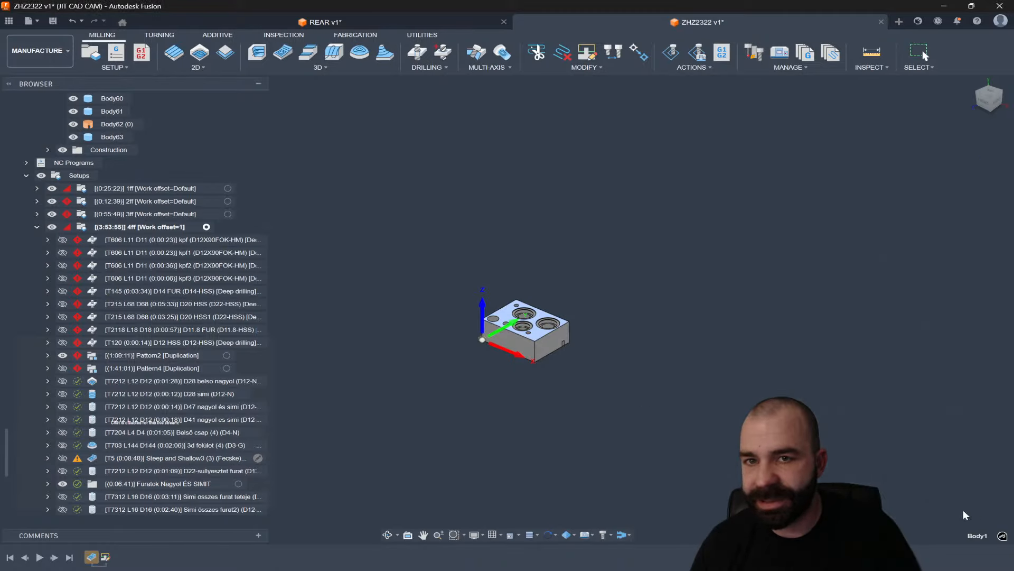
Edit Steep and Shallow3 (3), keeping its missing references, and replace the machining boundary with the top rim of the rearmost counterbored hole
{"action": "left_click", "coordinate": [98, 464]}
{"action": "double_click", "coordinate": [99, 461]}
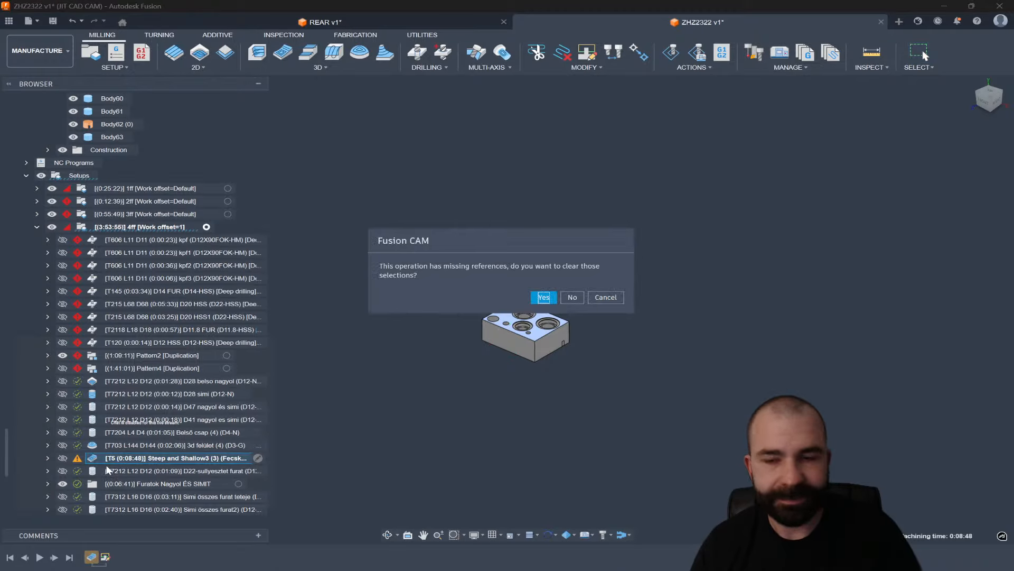
{"action": "left_click", "coordinate": [571, 298]}
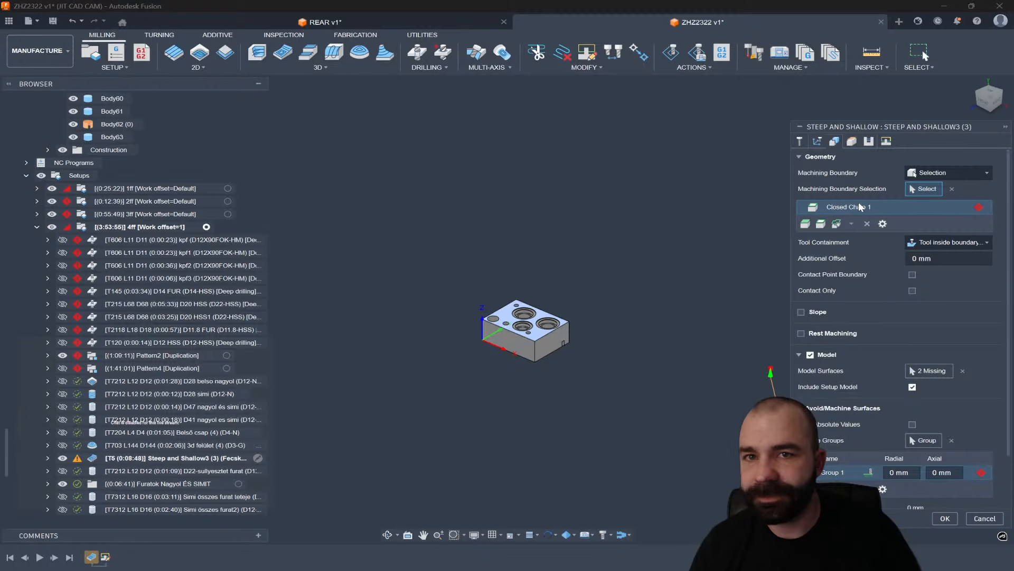
{"action": "left_click", "coordinate": [867, 224]}
{"action": "scroll", "coordinate": [510, 320], "scroll_direction": "up", "scroll_amount": 3}
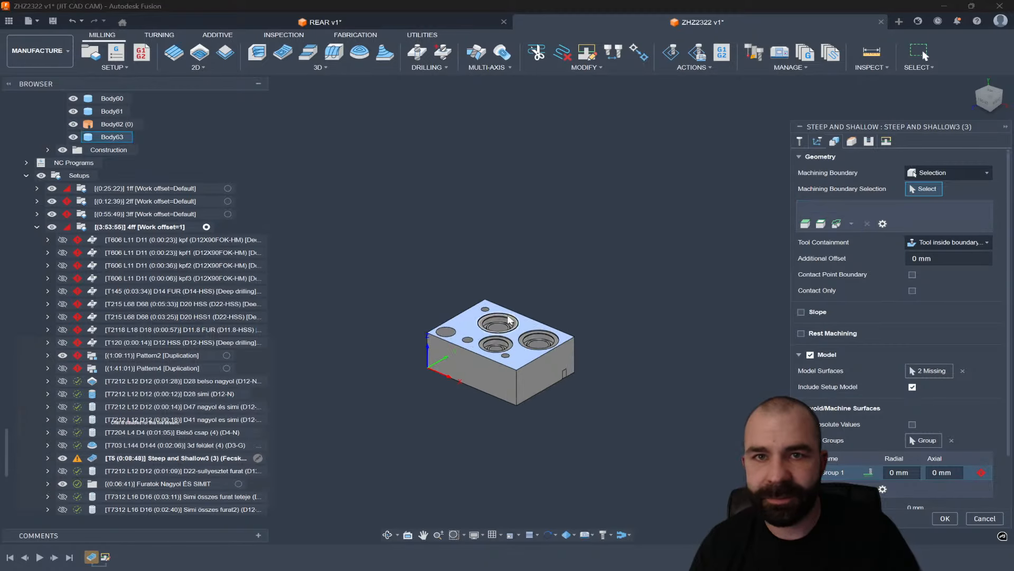
{"action": "scroll", "coordinate": [510, 320], "scroll_direction": "up", "scroll_amount": 5}
{"action": "left_click", "coordinate": [564, 312]}
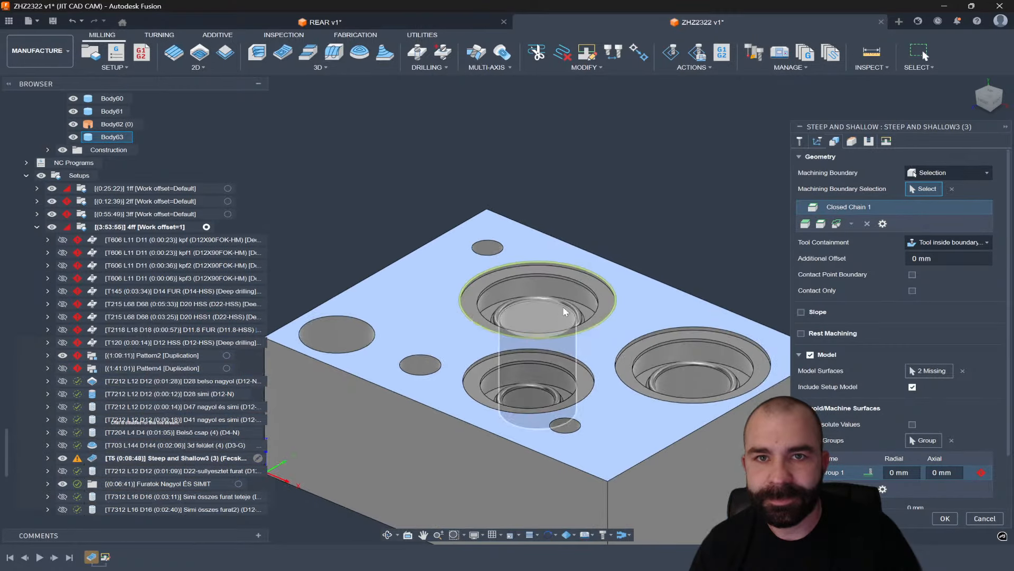
Clear the missing Avoid/Machine surface group selection and try to accept the Steep and Shallow operation
{"action": "scroll", "coordinate": [565, 312], "scroll_direction": "down", "scroll_amount": 4}
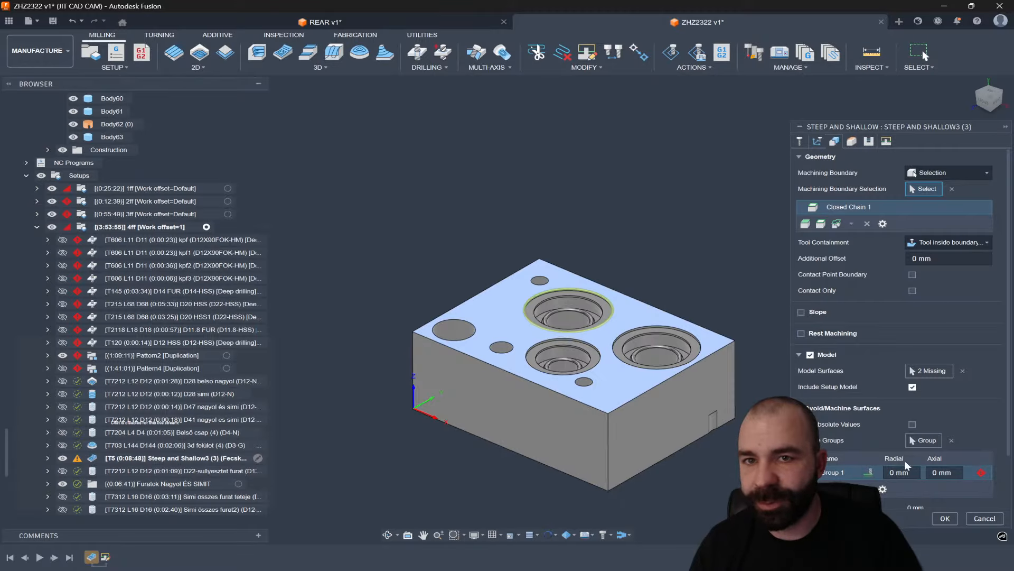
{"action": "left_click", "coordinate": [950, 442]}
{"action": "left_click", "coordinate": [945, 518]}
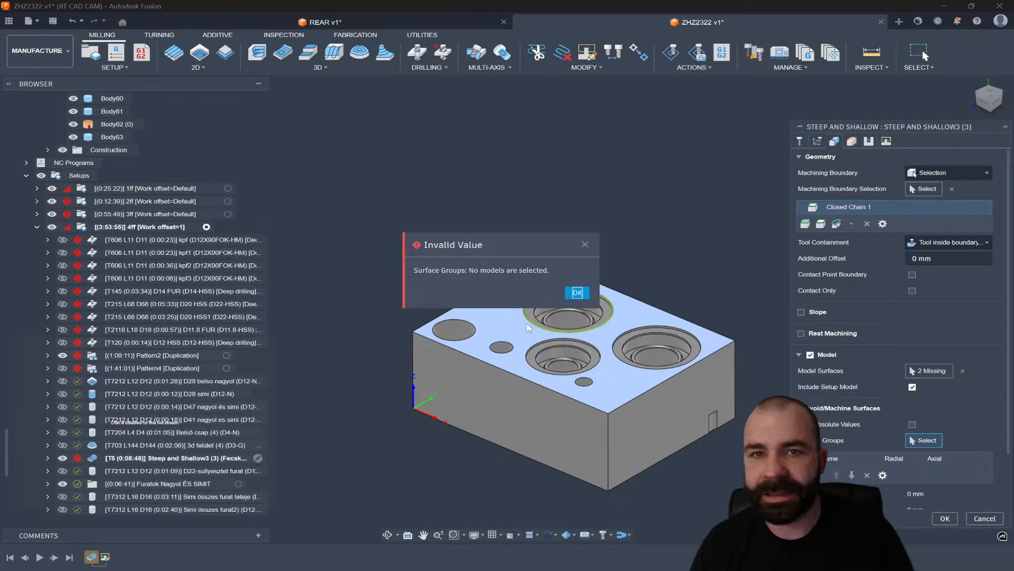
{"action": "left_click", "coordinate": [578, 293]}
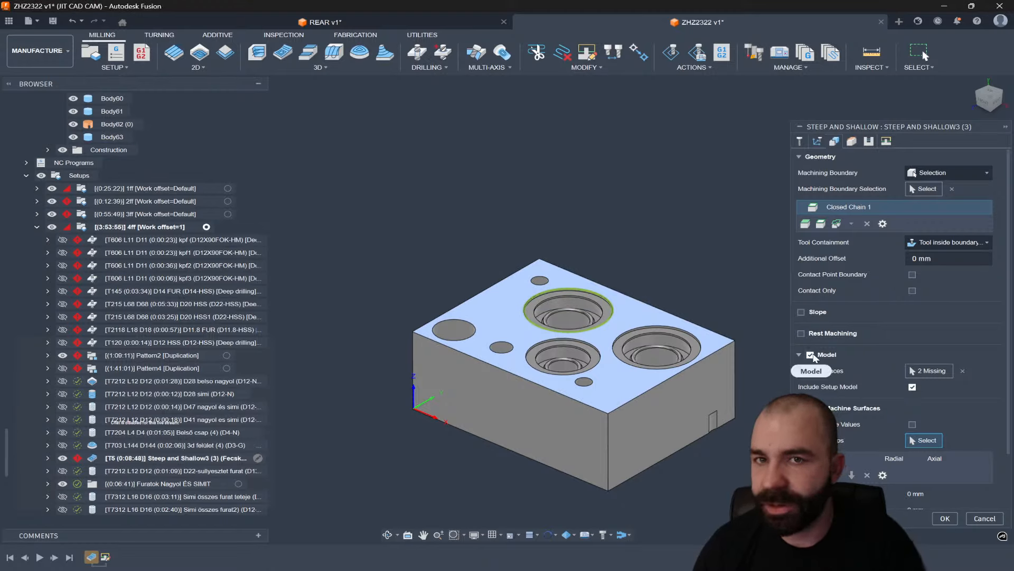
Turn off the operation's Model option and try again to accept the edited operation
{"action": "left_click", "coordinate": [811, 355]}
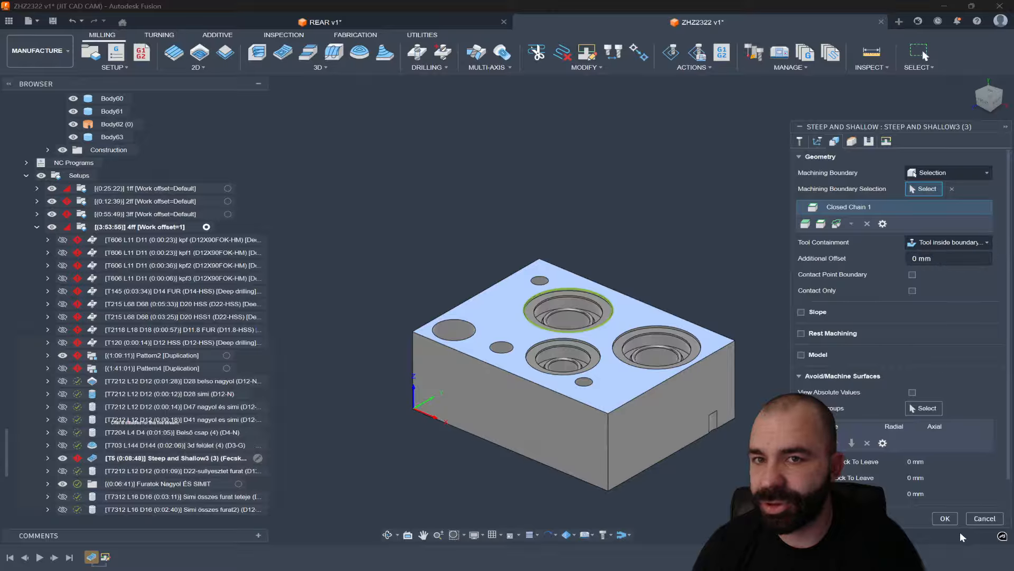
{"action": "left_click", "coordinate": [945, 518]}
{"action": "left_click", "coordinate": [573, 294]}
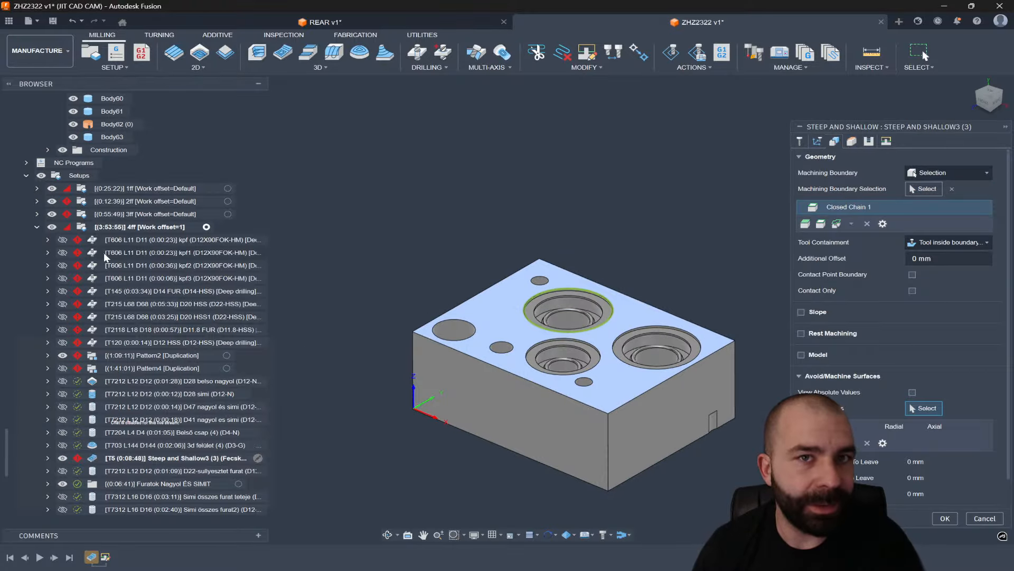
Add Body63 as an Avoid/Machine surface group with 0 mm radial and axial stock, and accept the Steep and Shallow operation
{"action": "scroll", "coordinate": [106, 257], "scroll_direction": "up", "scroll_amount": 2}
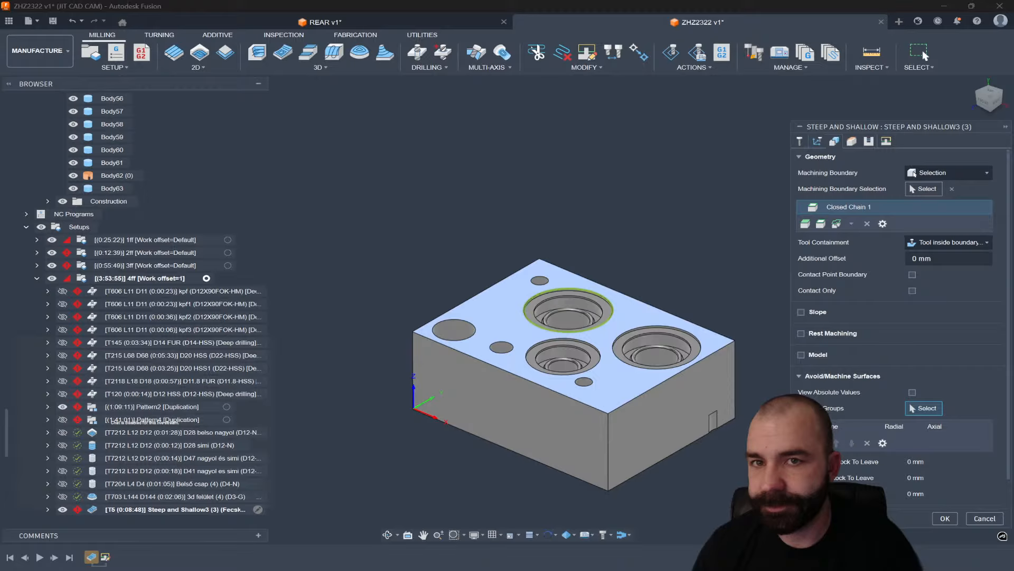
{"action": "left_click", "coordinate": [924, 408]}
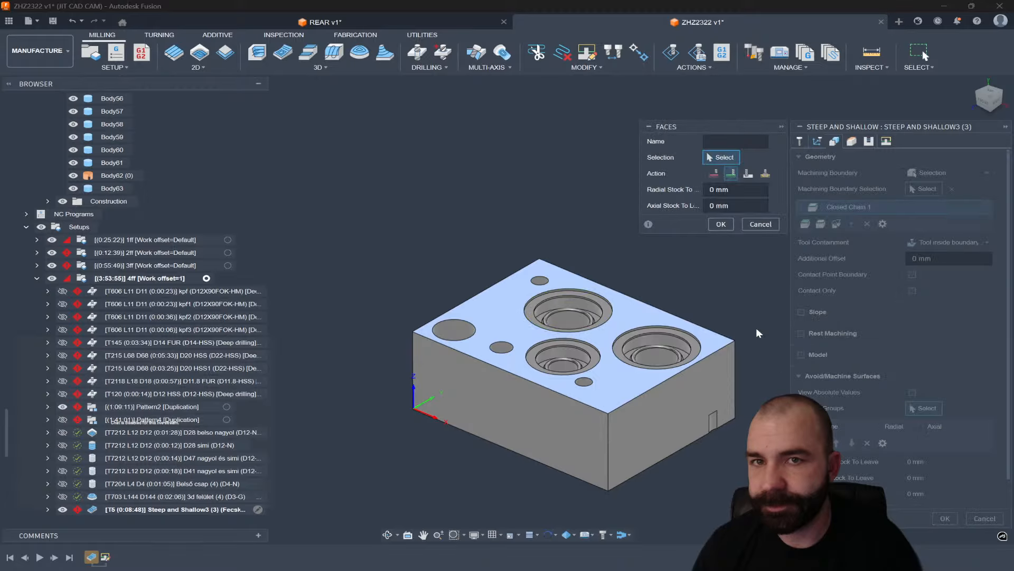
{"action": "left_click", "coordinate": [714, 222]}
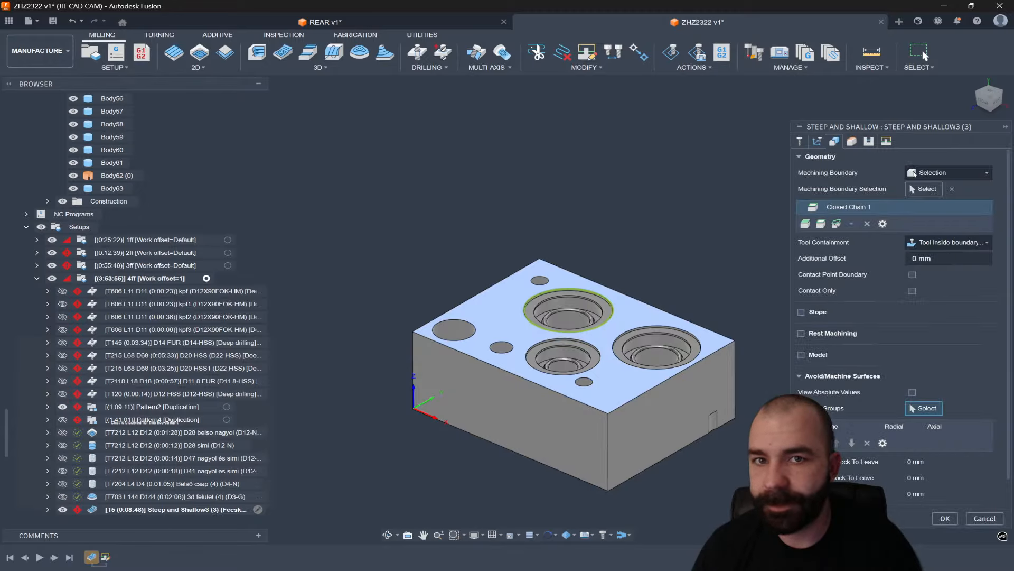
{"action": "left_click", "coordinate": [924, 408]}
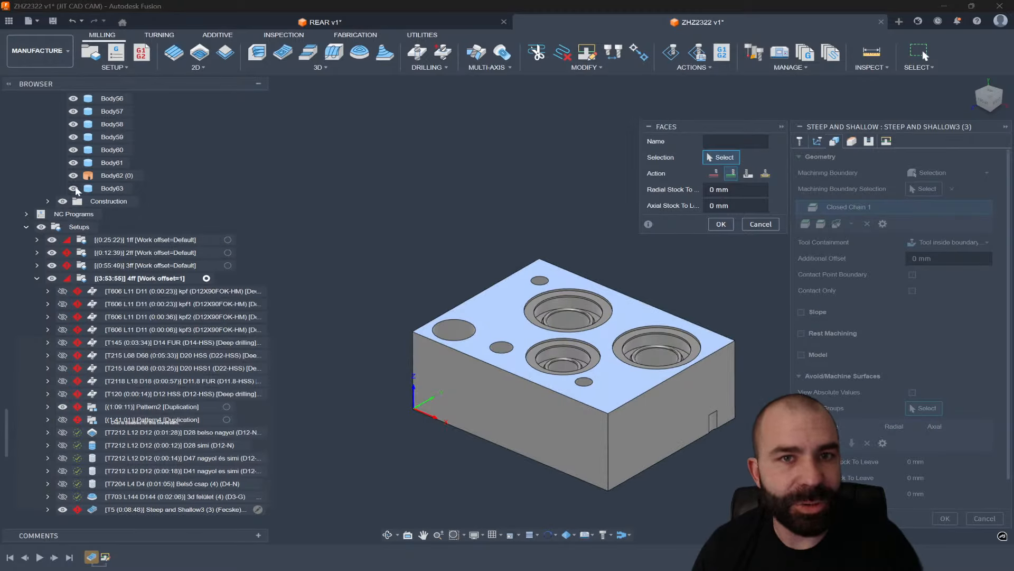
{"action": "left_click", "coordinate": [84, 188]}
{"action": "left_click", "coordinate": [721, 224]}
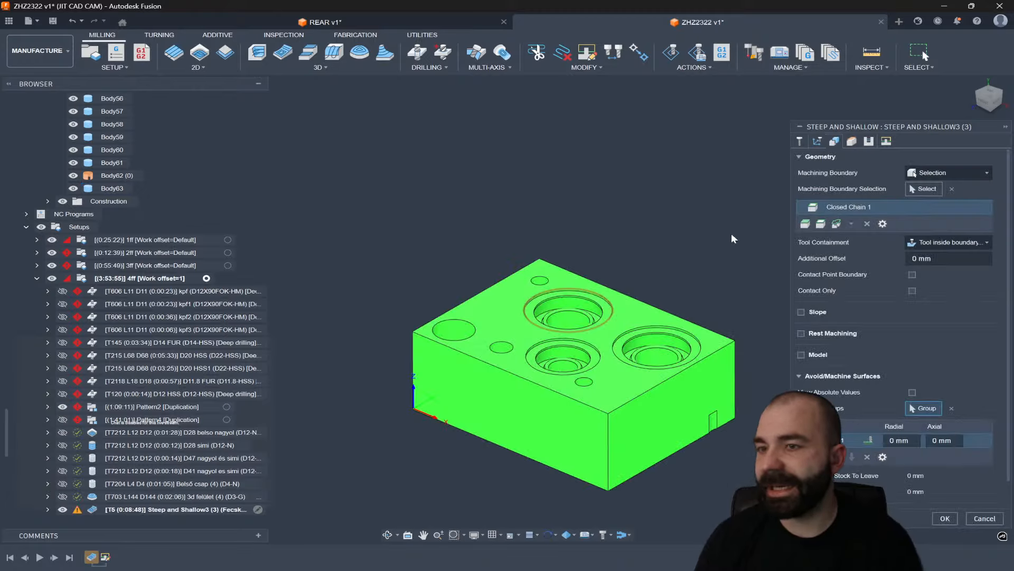
{"action": "left_click", "coordinate": [951, 519]}
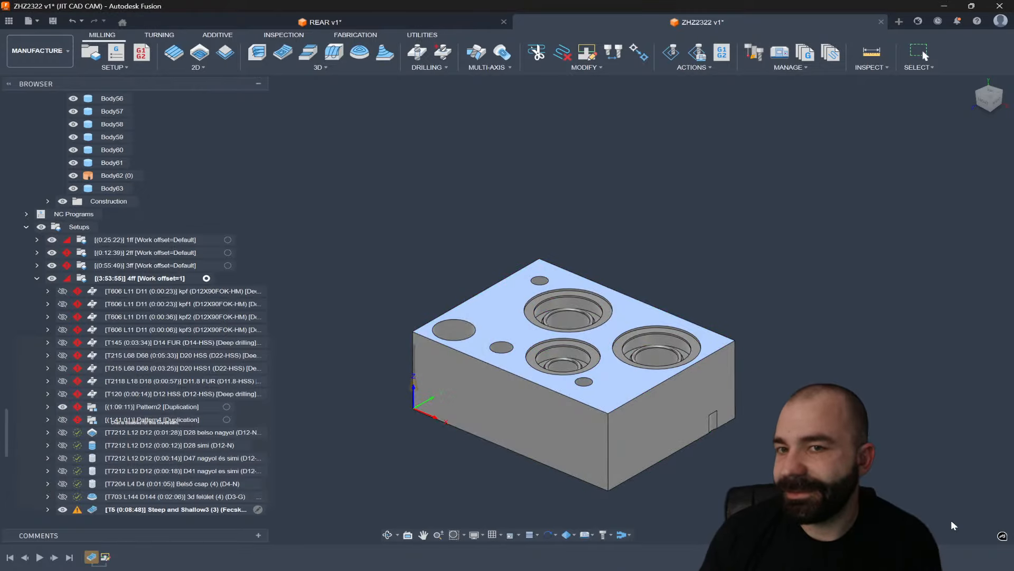
Check the error status of Steep and Shallow3 (3) and undo the last edit to the operation
{"action": "scroll", "coordinate": [766, 401], "scroll_direction": "down", "scroll_amount": 3}
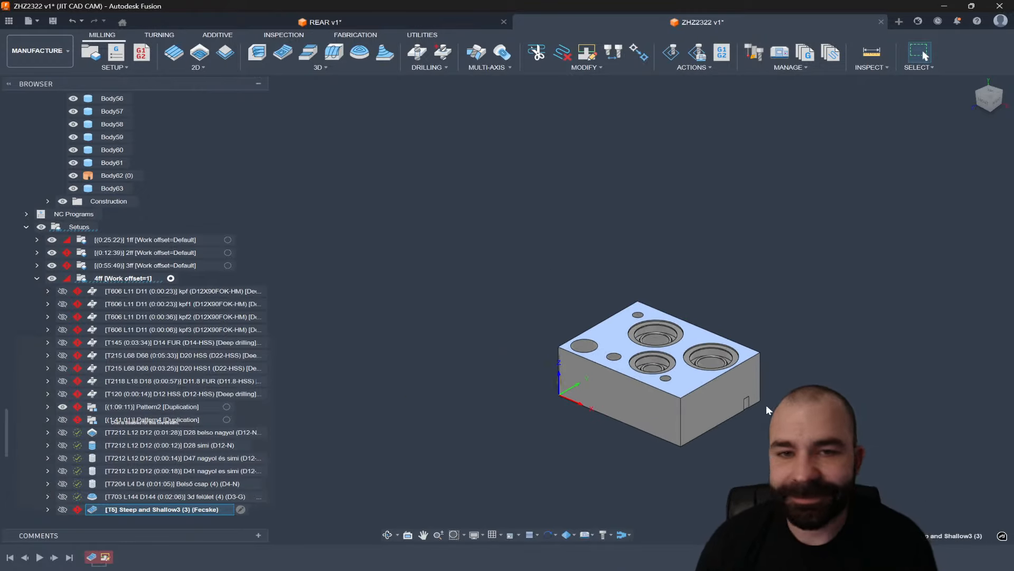
{"action": "scroll", "coordinate": [766, 404], "scroll_direction": "up", "scroll_amount": 2}
{"action": "mouse_move", "coordinate": [76, 510]}
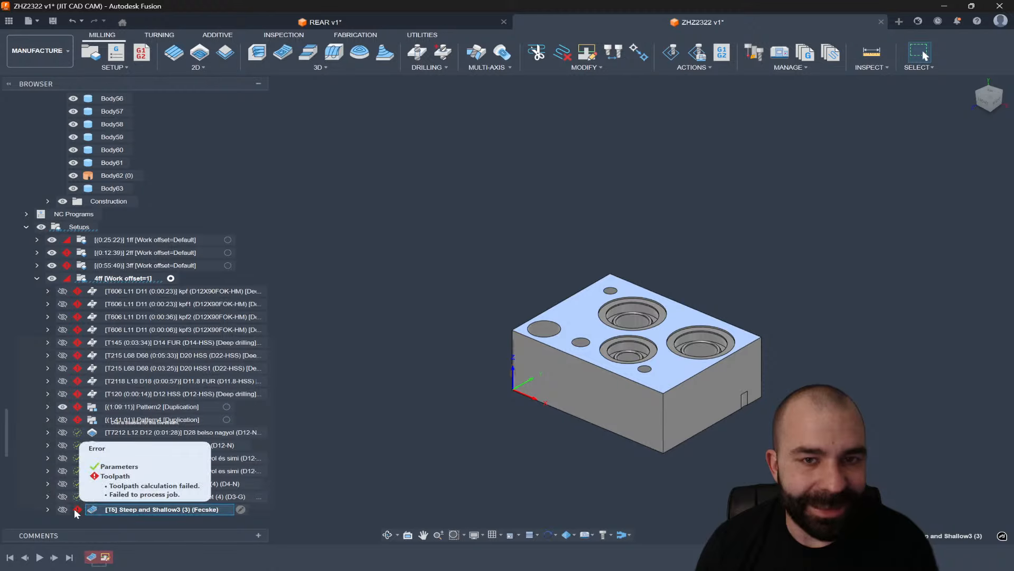
{"action": "scroll", "coordinate": [190, 476], "scroll_direction": "down", "scroll_amount": 3}
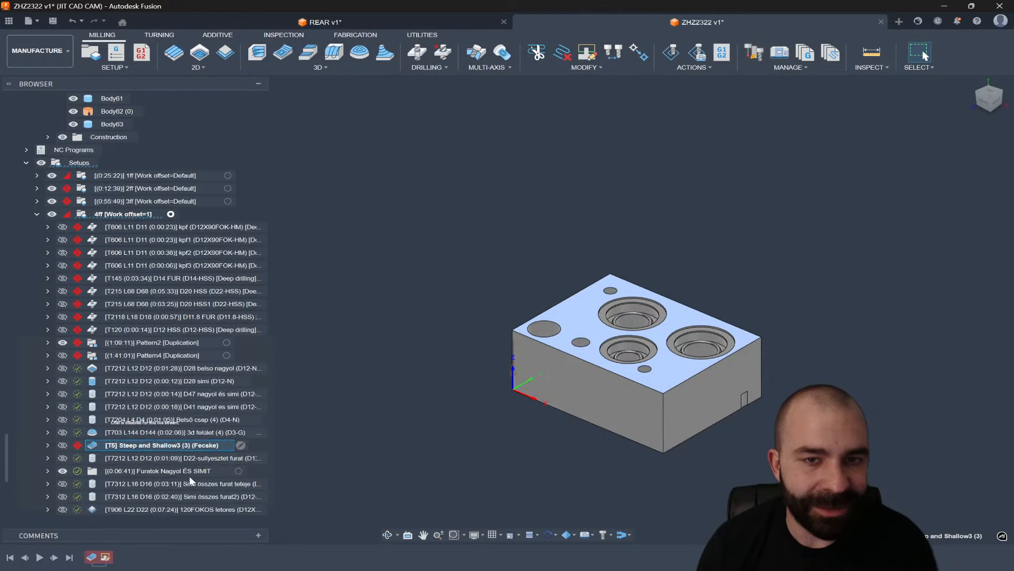
{"action": "key", "text": "Escape"}
{"action": "scroll", "coordinate": [126, 422], "scroll_direction": "up", "scroll_amount": 2}
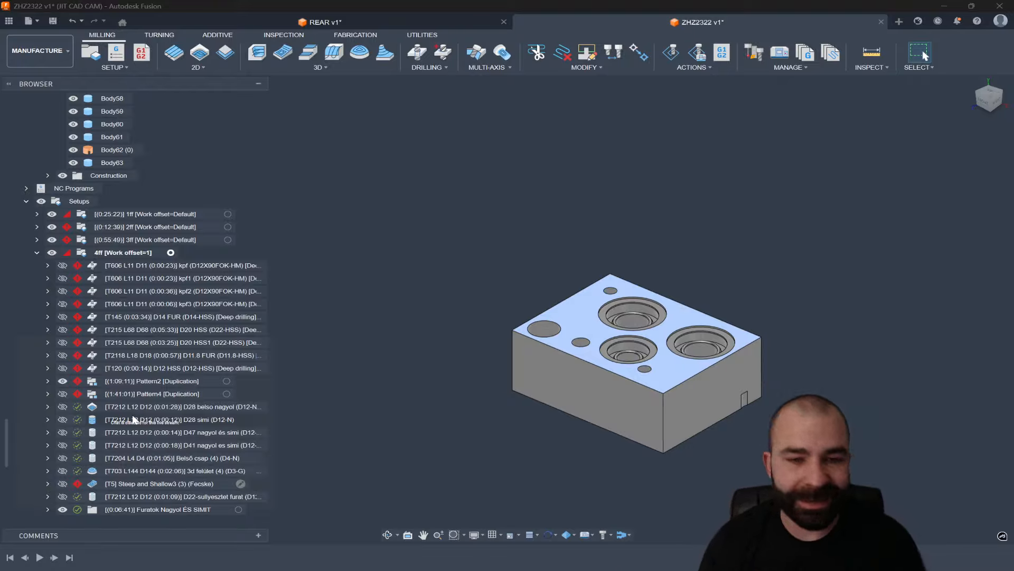
{"action": "key", "text": "ctrl+z"}
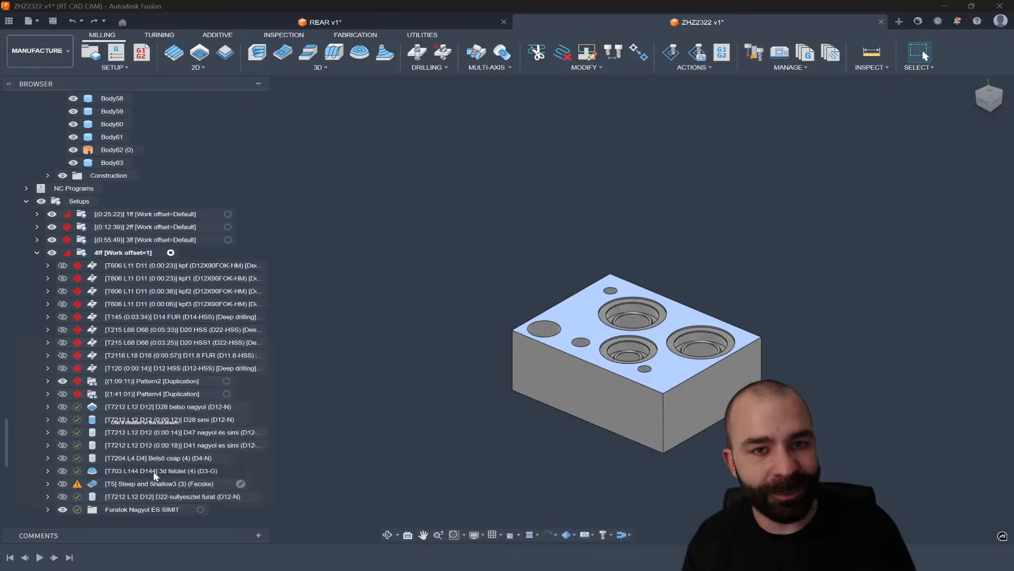
Select Steep and Shallow3 (3) and examine its toolpath up close and relative to the block
{"action": "scroll", "coordinate": [153, 471], "scroll_direction": "down", "scroll_amount": 1}
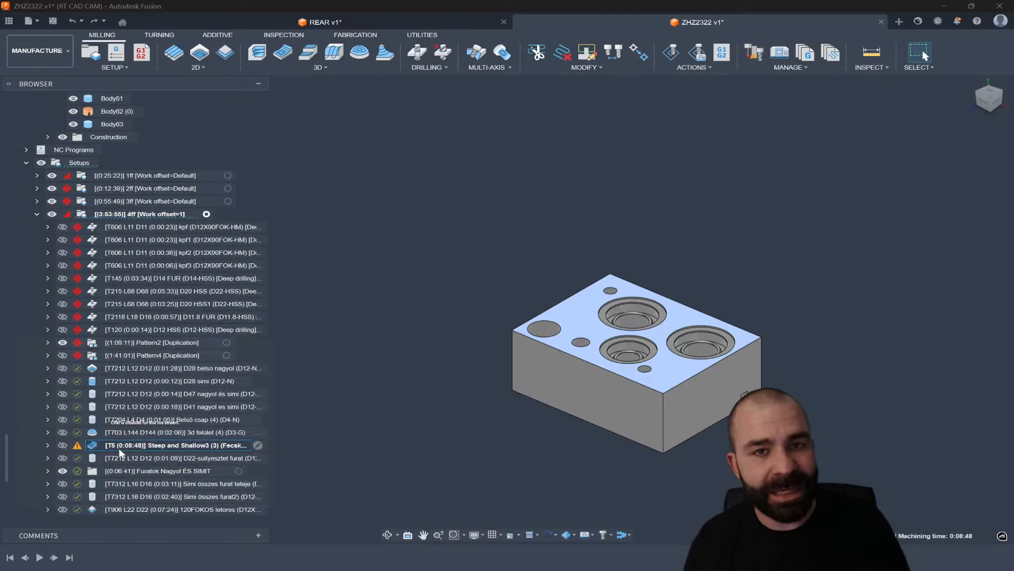
{"action": "scroll", "coordinate": [404, 370], "scroll_direction": "down", "scroll_amount": 5}
{"action": "scroll", "coordinate": [670, 453], "scroll_direction": "up", "scroll_amount": 2}
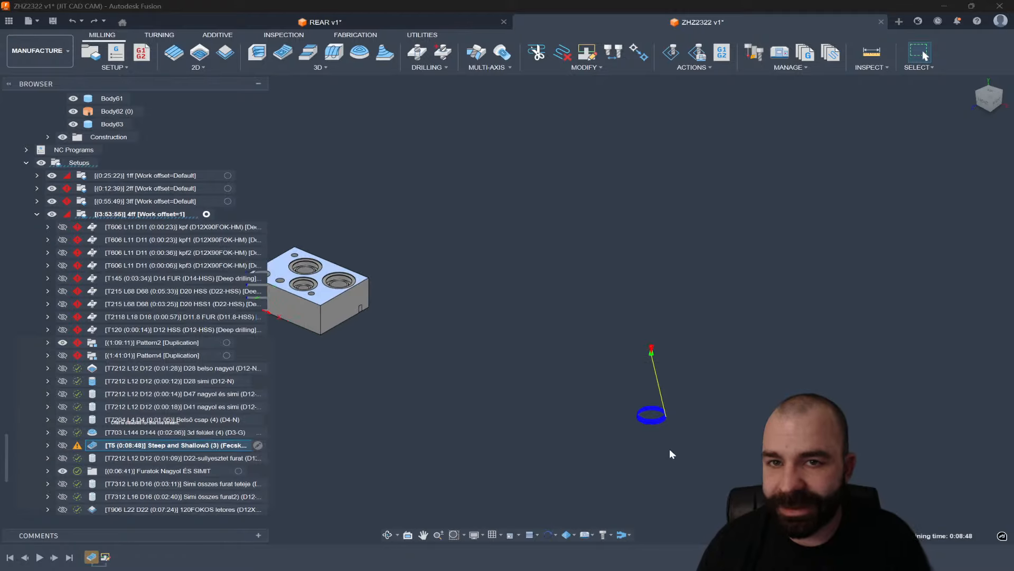
{"action": "scroll", "coordinate": [670, 454], "scroll_direction": "up", "scroll_amount": 8}
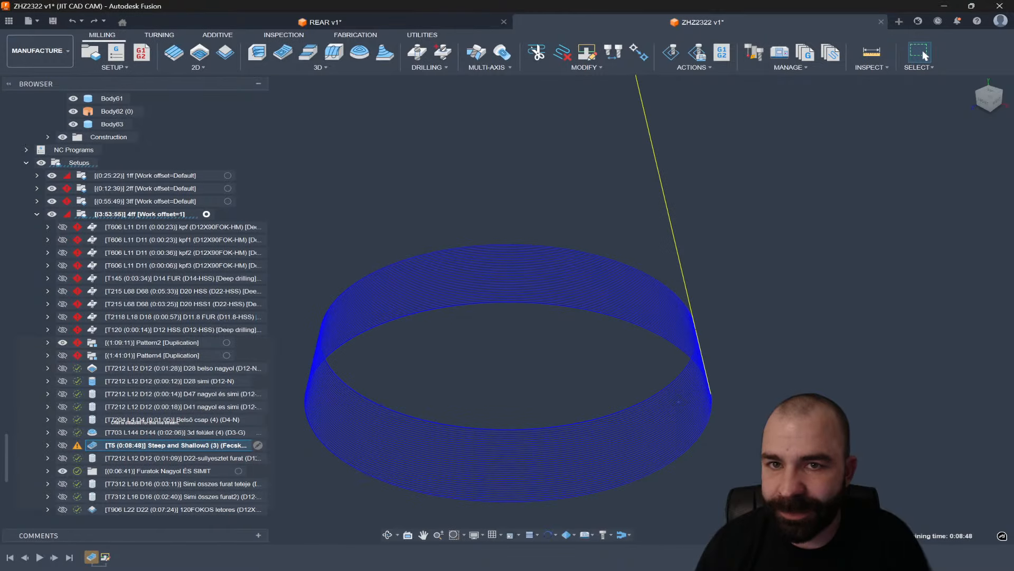
{"action": "scroll", "coordinate": [682, 404], "scroll_direction": "down", "scroll_amount": 6}
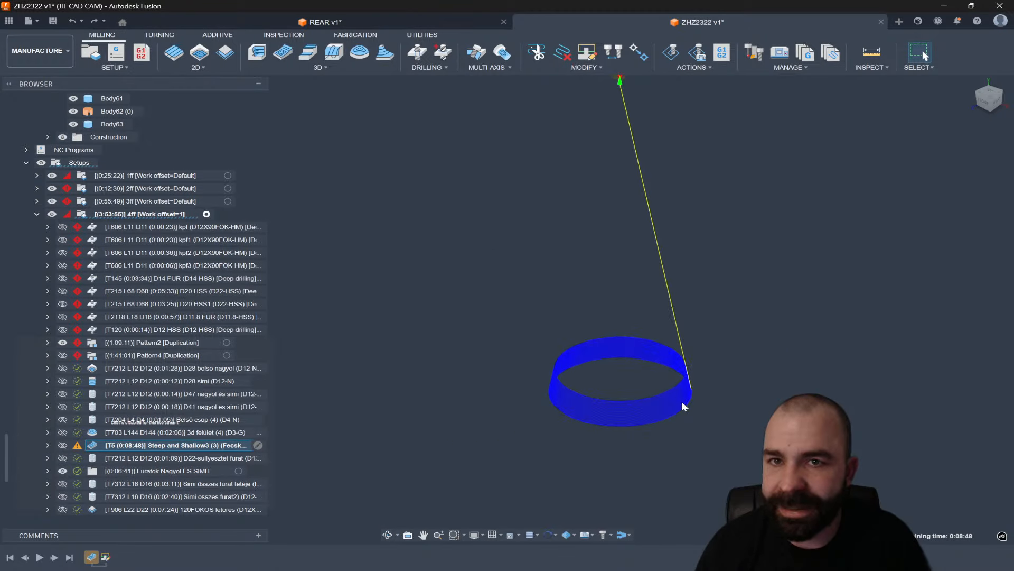
{"action": "scroll", "coordinate": [681, 405], "scroll_direction": "down", "scroll_amount": 2}
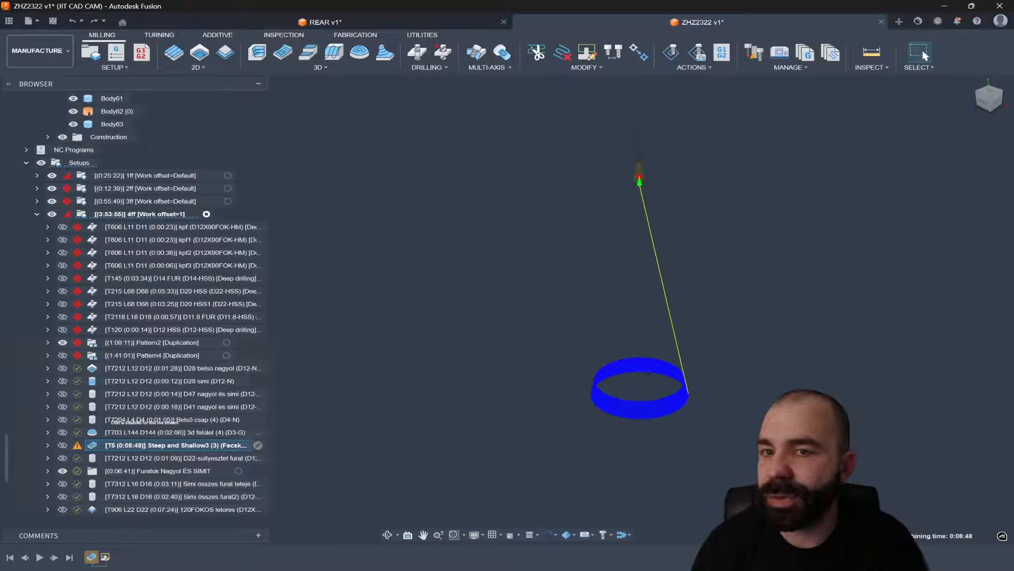
{"action": "scroll", "coordinate": [699, 425], "scroll_direction": "down", "scroll_amount": 5}
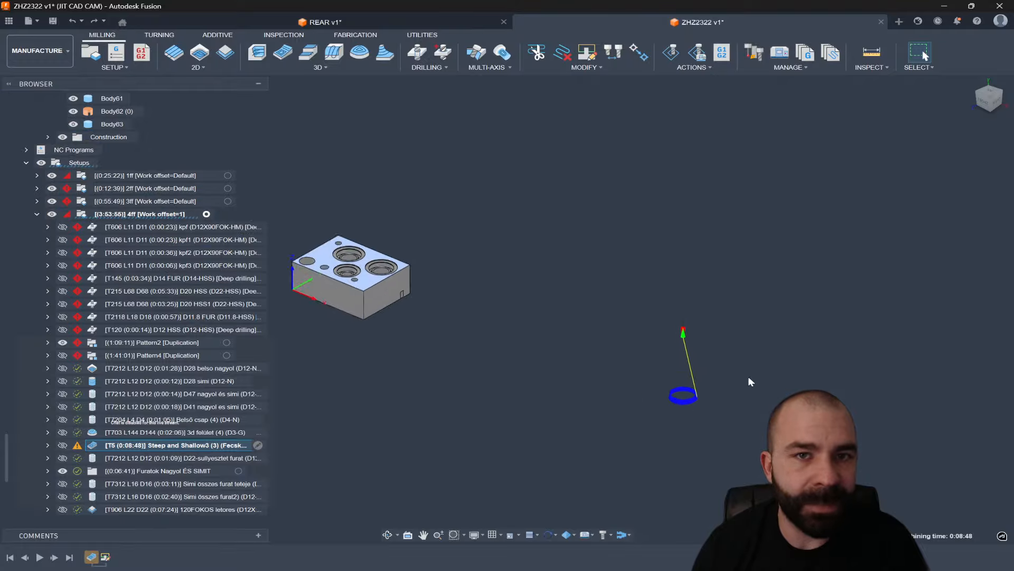
Examine the block's counterbored holes and small bores from an angled top view
{"action": "left_click", "coordinate": [363, 318]}
{"action": "scroll", "coordinate": [416, 297], "scroll_direction": "up", "scroll_amount": 10}
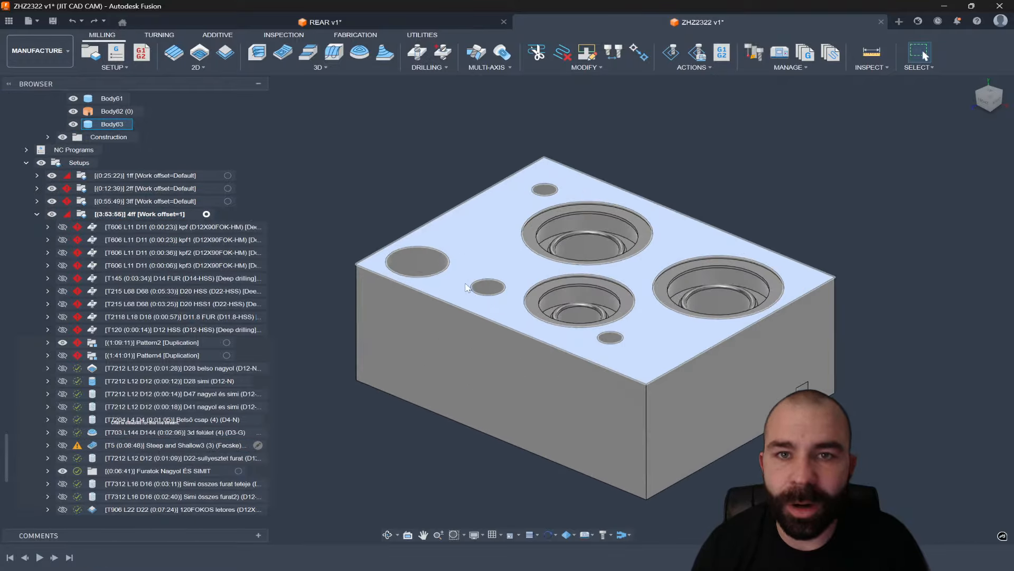
{"action": "middle_click_drag", "start_coordinate": [486, 289], "coordinate": [500, 284], "text": "shift"}
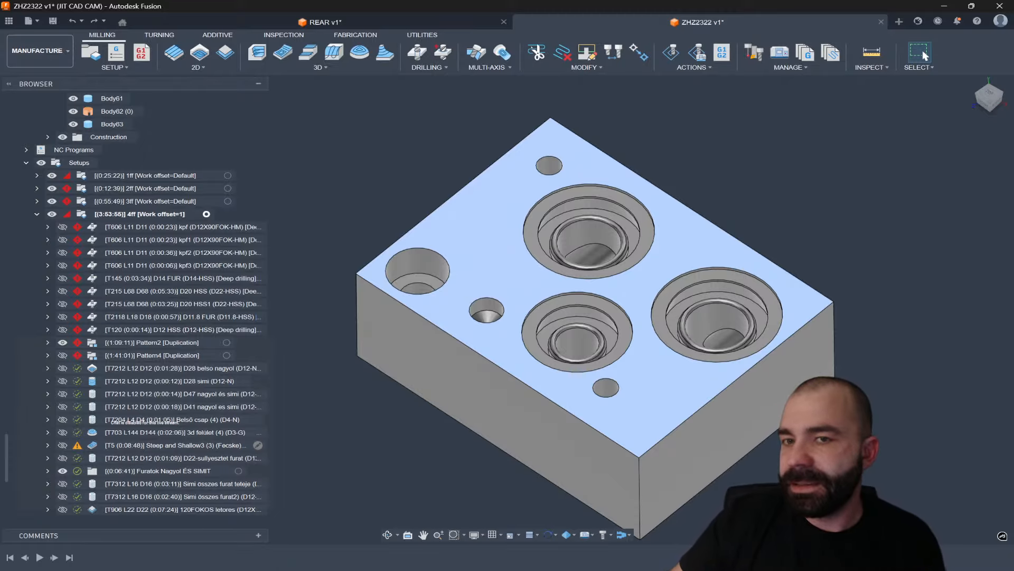
{"action": "middle_click_drag", "start_coordinate": [674, 501], "coordinate": [509, 479], "text": "shift"}
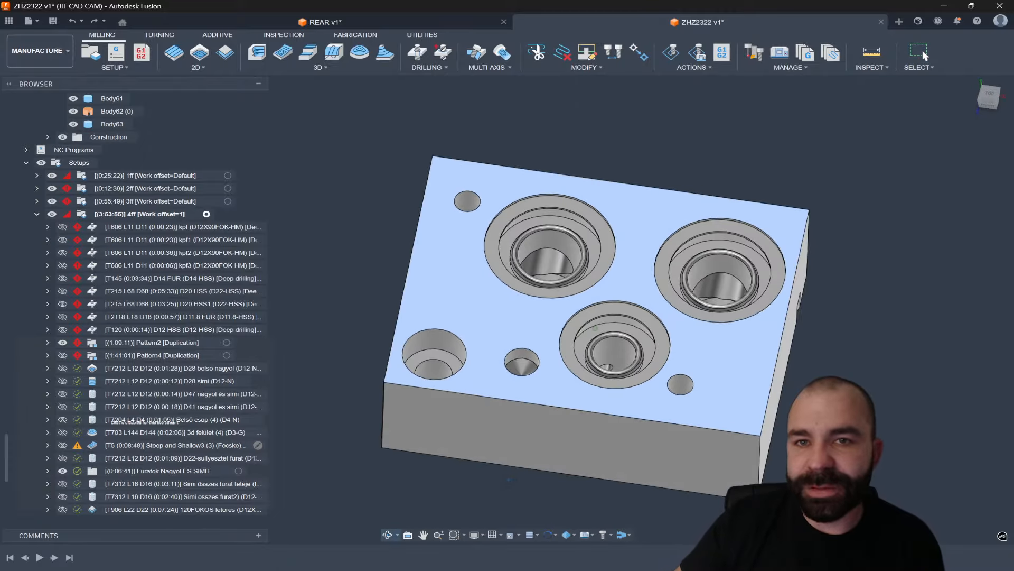
{"action": "scroll", "coordinate": [500, 471], "scroll_direction": "up", "scroll_amount": 5}
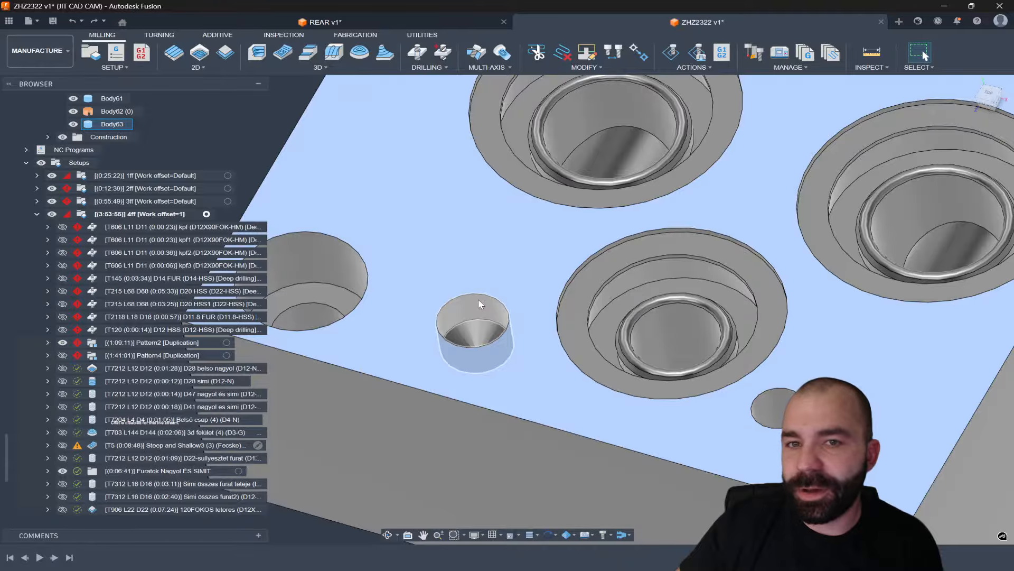
{"action": "scroll", "coordinate": [477, 299], "scroll_direction": "down", "scroll_amount": 5}
{"action": "scroll", "coordinate": [613, 271], "scroll_direction": "up", "scroll_amount": 7}
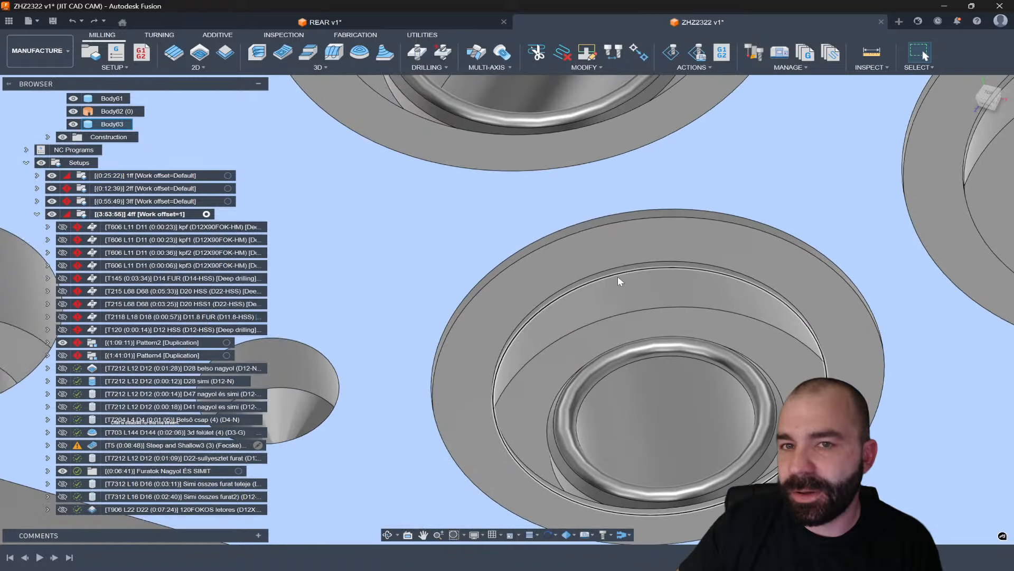
{"action": "scroll", "coordinate": [618, 277], "scroll_direction": "down", "scroll_amount": 3}
{"action": "scroll", "coordinate": [623, 267], "scroll_direction": "down", "scroll_amount": 2}
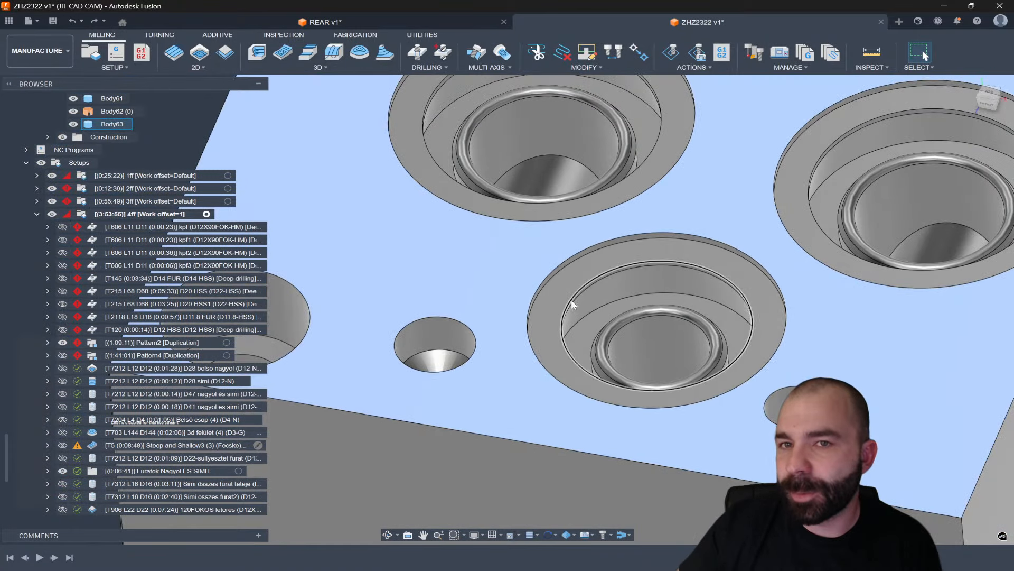
{"action": "scroll", "coordinate": [571, 300], "scroll_direction": "down", "scroll_amount": 5}
{"action": "scroll", "coordinate": [492, 340], "scroll_direction": "up", "scroll_amount": 3}
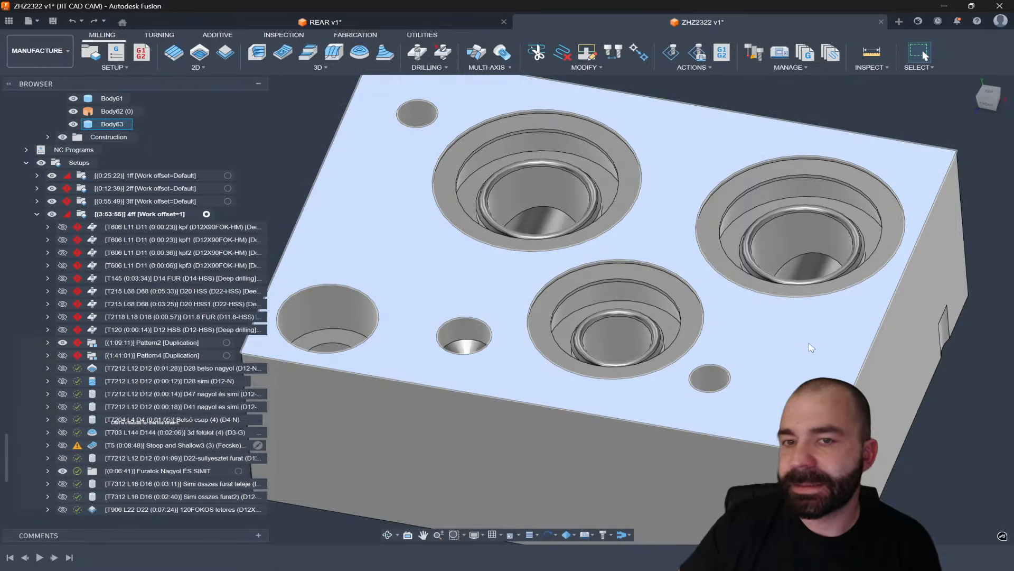
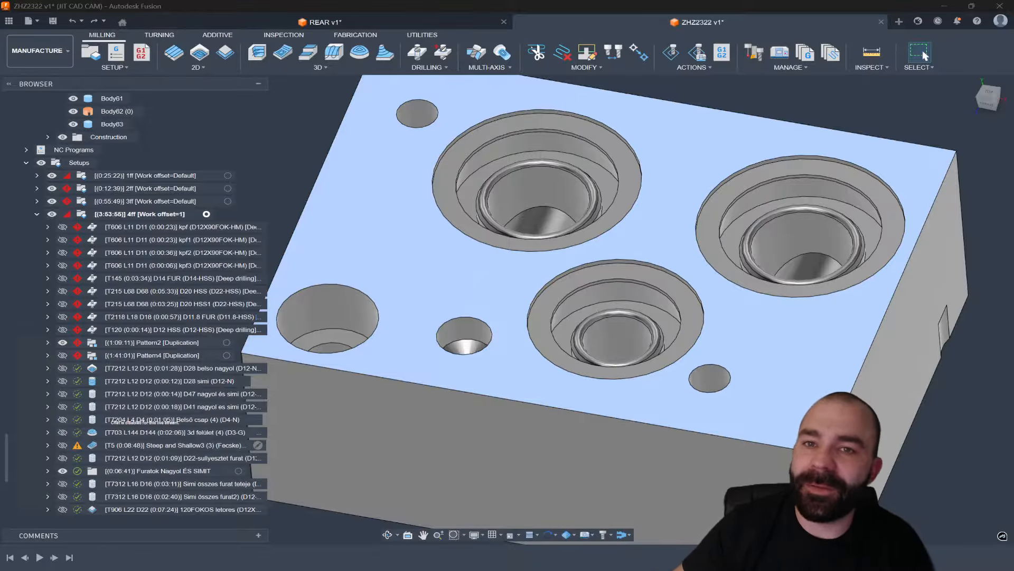
Look at the block in the Design workspace and return to Manufacture without saving a new version
{"action": "scroll", "coordinate": [703, 410], "scroll_direction": "down", "scroll_amount": 2}
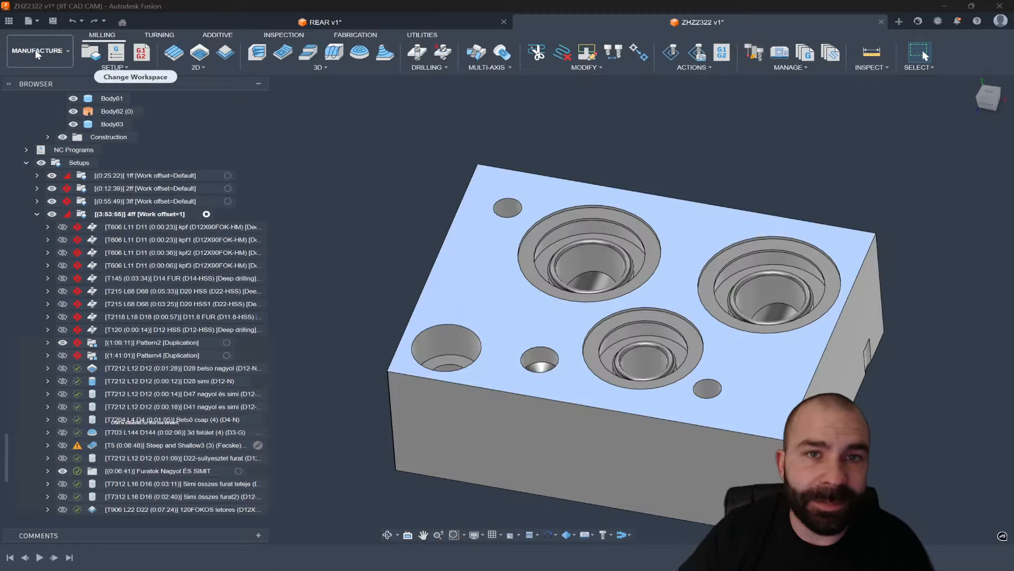
{"action": "left_click", "coordinate": [35, 49]}
{"action": "left_click", "coordinate": [37, 81]}
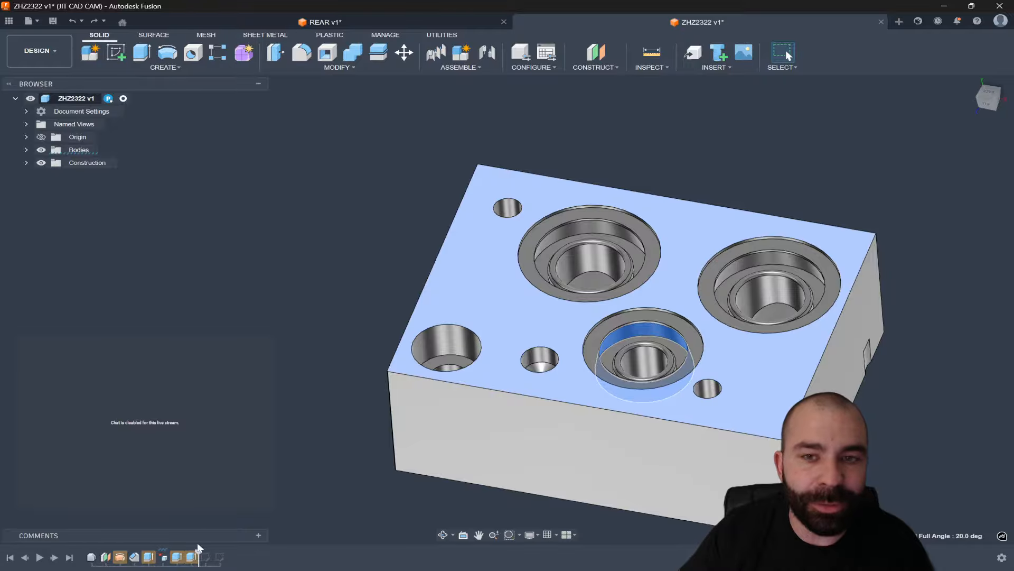
{"action": "left_click", "coordinate": [51, 22]}
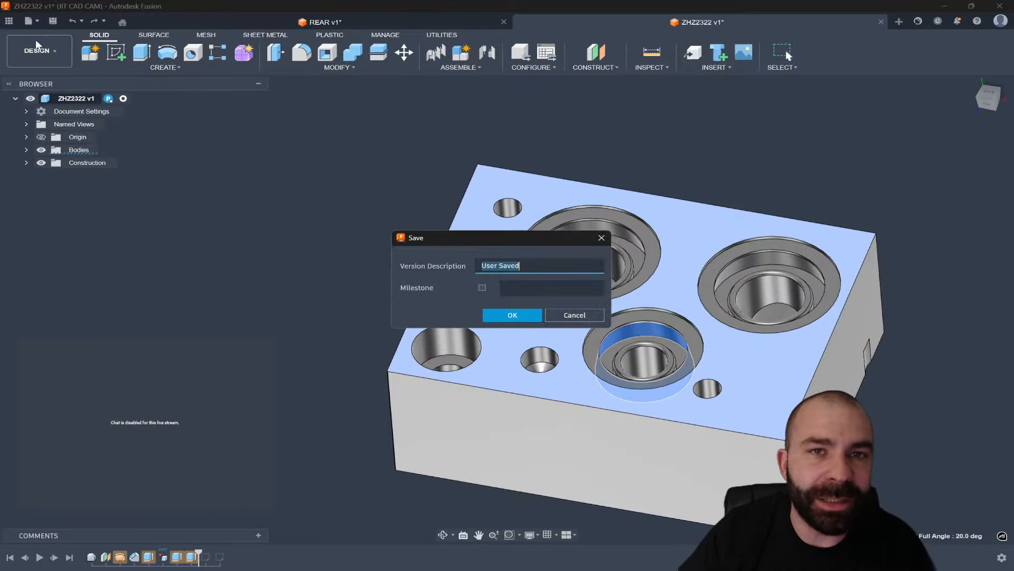
{"action": "left_click", "coordinate": [587, 316]}
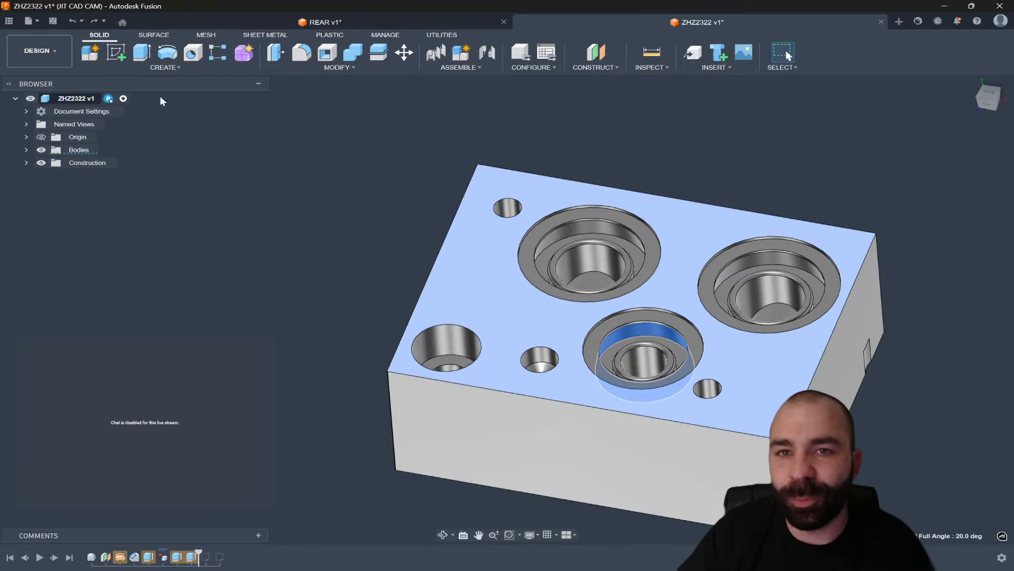
{"action": "left_click", "coordinate": [32, 47]}
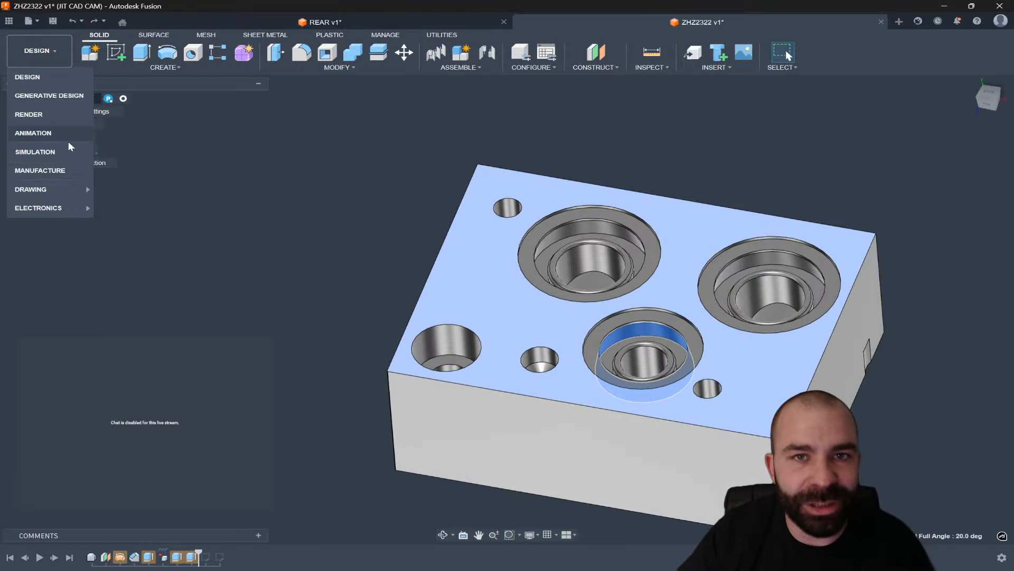
{"action": "left_click", "coordinate": [66, 172]}
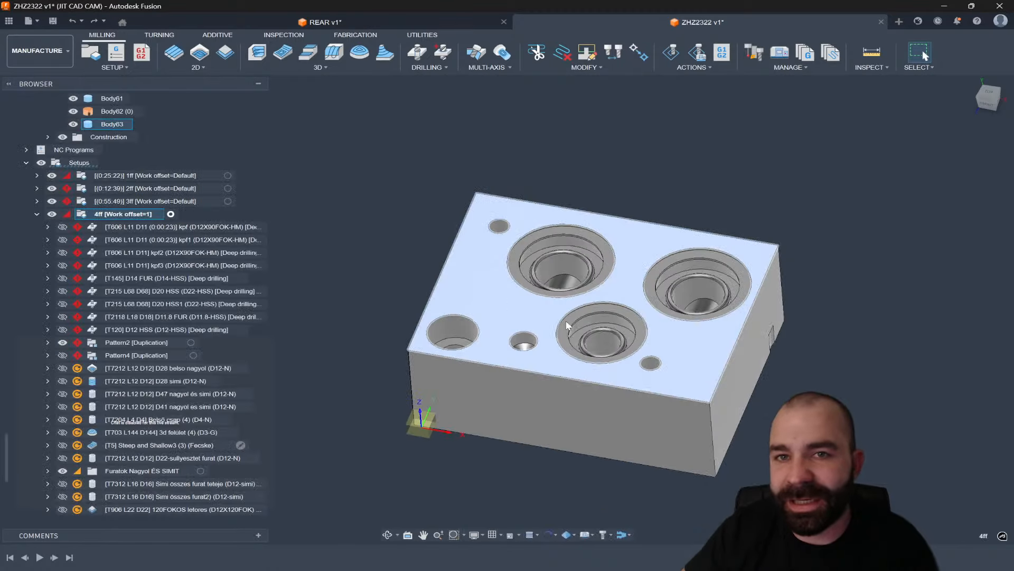
Start a Drill operation in setup 4ff using tool #906, the Ø12 mm 45° chamfer (D12X90FOK)
{"action": "scroll", "coordinate": [735, 342], "scroll_direction": "up", "scroll_amount": 3}
{"action": "scroll", "coordinate": [606, 327], "scroll_direction": "down", "scroll_amount": 2}
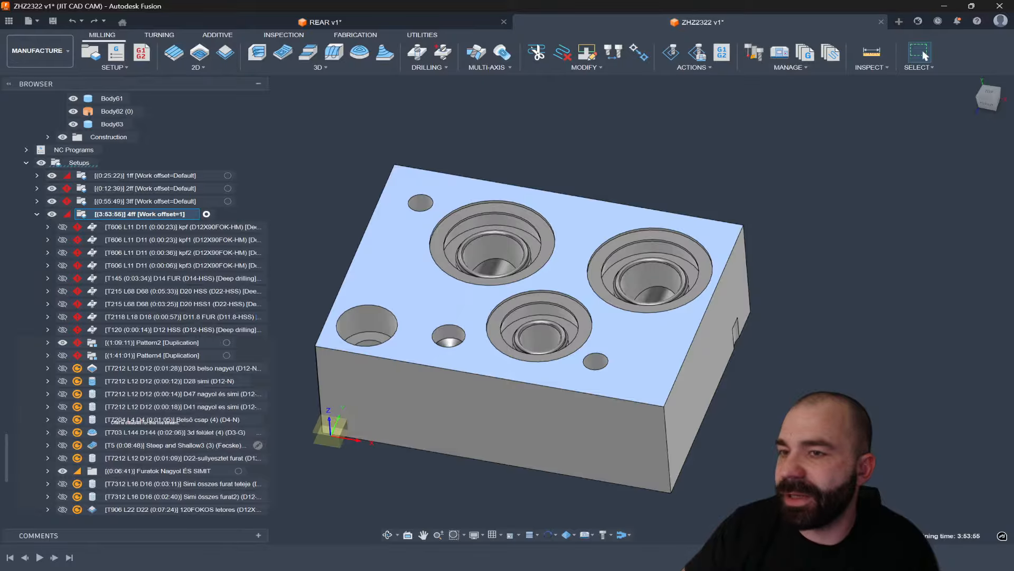
{"action": "left_click", "coordinate": [347, 116]}
{"action": "scroll", "coordinate": [427, 182], "scroll_direction": "up", "scroll_amount": 5}
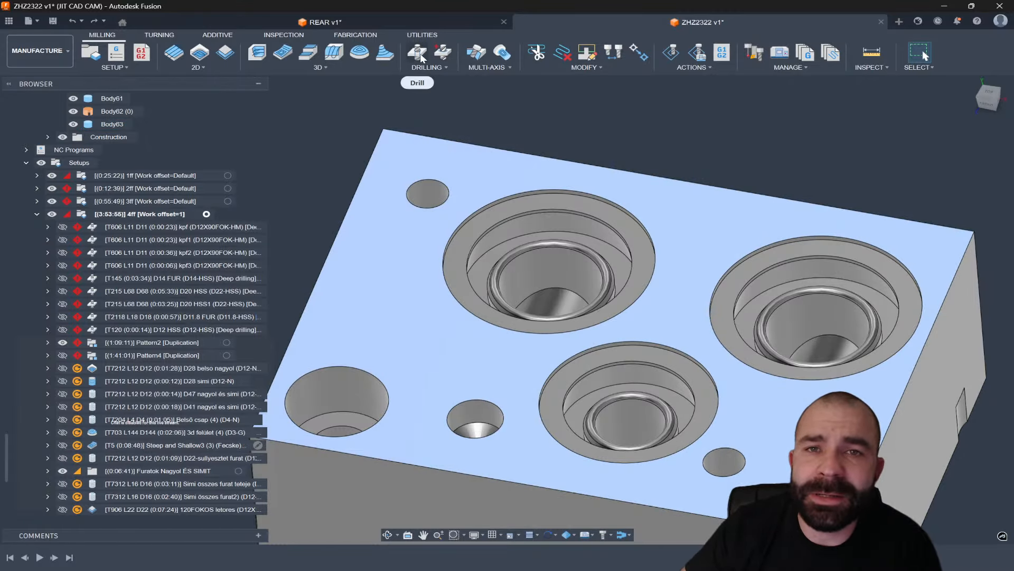
{"action": "scroll", "coordinate": [536, 181], "scroll_direction": "down", "scroll_amount": 2}
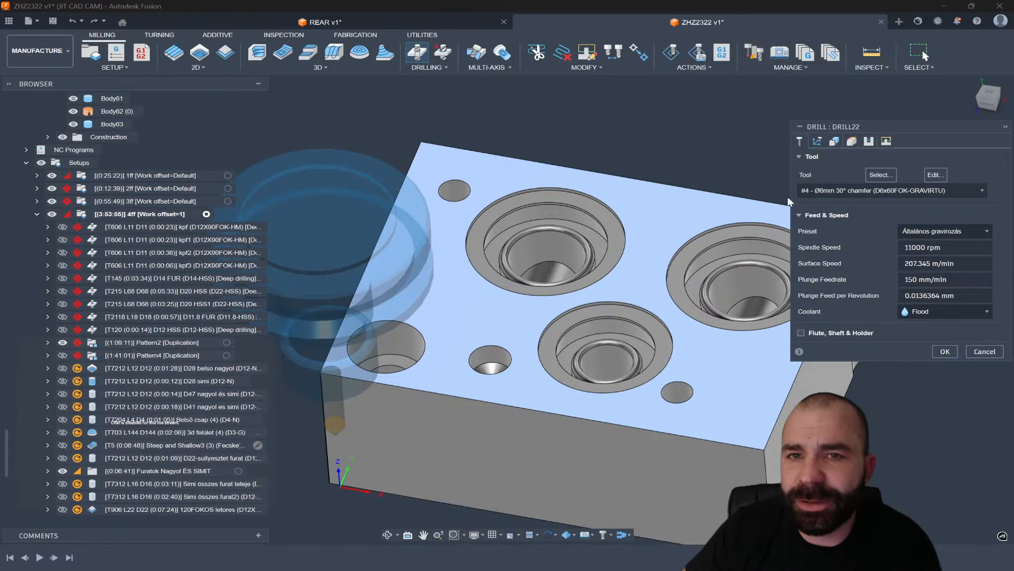
{"action": "left_click", "coordinate": [852, 191]}
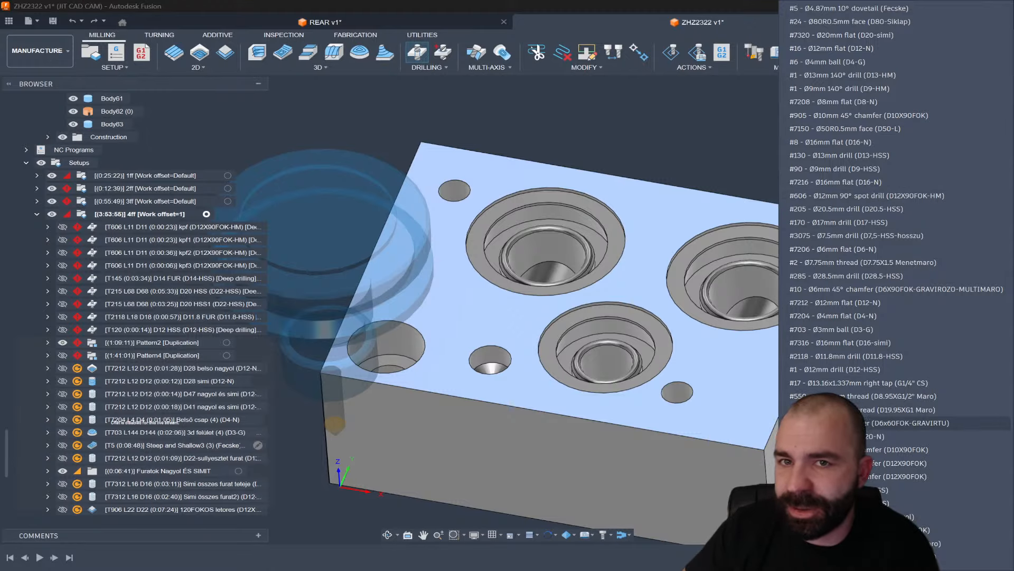
{"action": "left_click", "coordinate": [852, 476]}
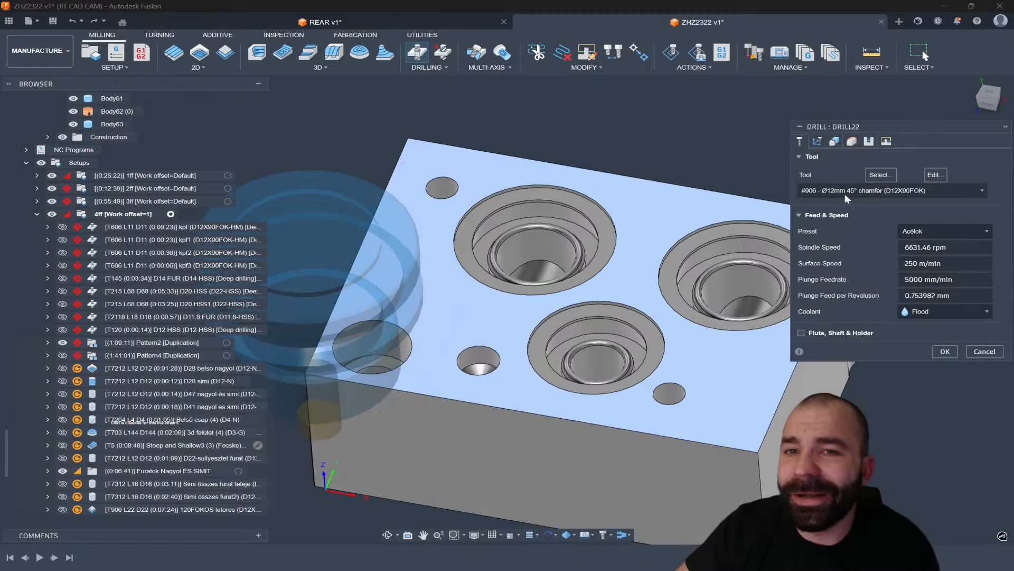
{"action": "left_click", "coordinate": [835, 142]}
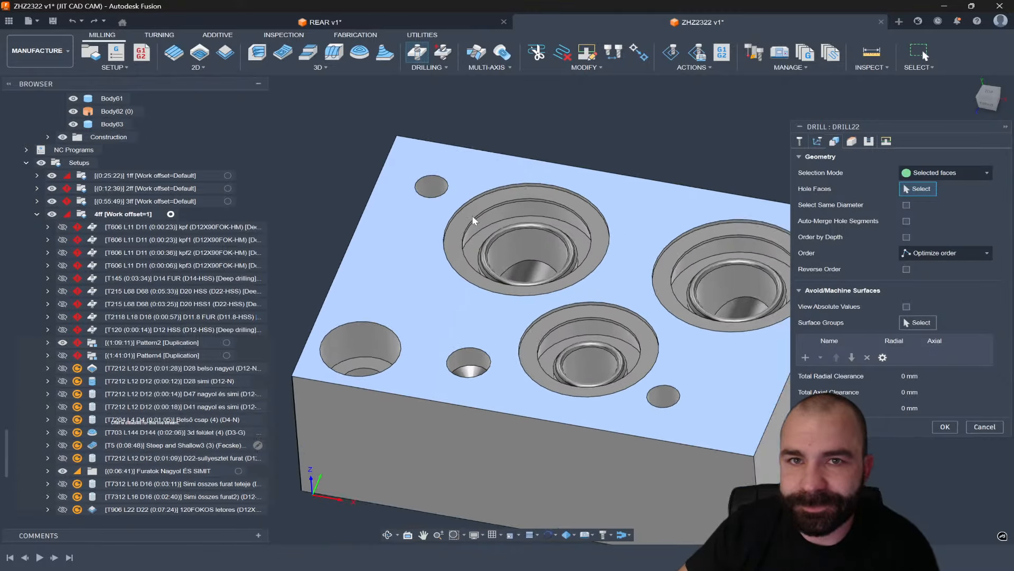
Enable Tool Orientation for the drill operation using Z axis/plane & X axis, with the Z axis flipped
{"action": "scroll", "coordinate": [476, 201], "scroll_direction": "down", "scroll_amount": 5}
{"action": "scroll", "coordinate": [436, 171], "scroll_direction": "up", "scroll_amount": 7}
{"action": "middle_click_drag", "start_coordinate": [435, 168], "coordinate": [435, 224], "text": "shift"}
{"action": "scroll", "coordinate": [443, 184], "scroll_direction": "down", "scroll_amount": 3}
{"action": "middle_click_drag", "start_coordinate": [382, 366], "coordinate": [402, 304], "text": "shift"}
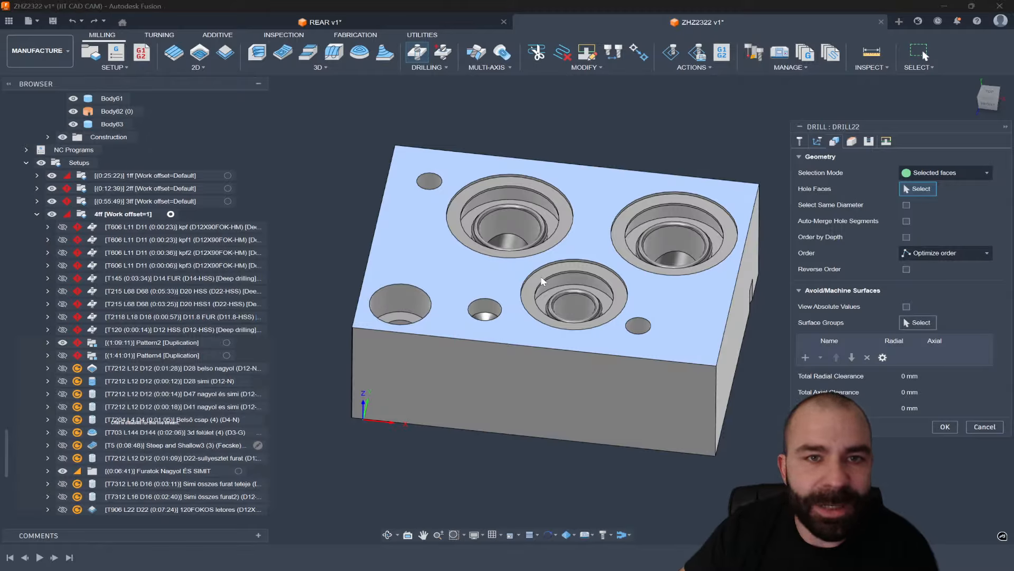
{"action": "scroll", "coordinate": [174, 317], "scroll_direction": "down", "scroll_amount": 4}
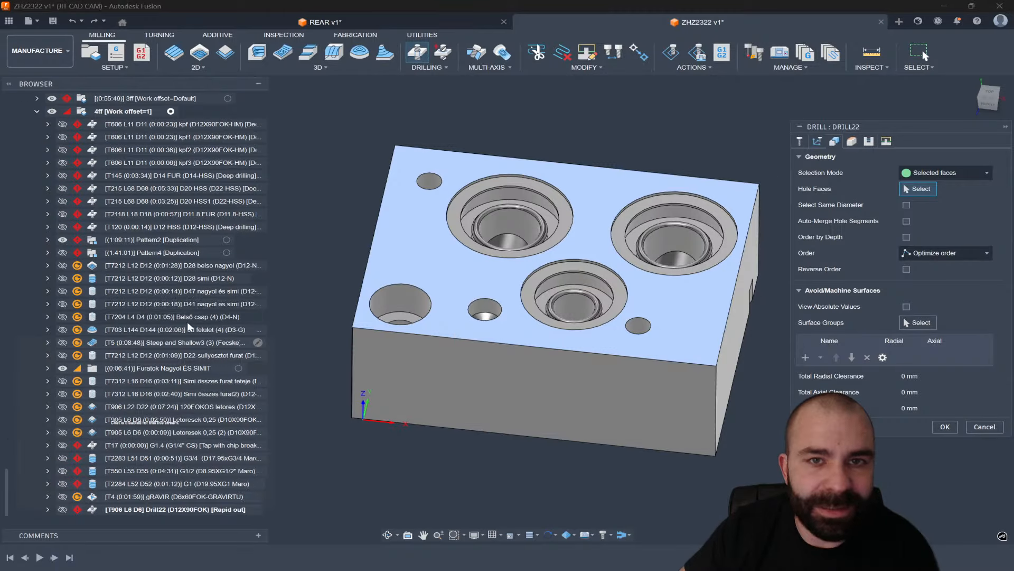
{"action": "left_click", "coordinate": [818, 142]}
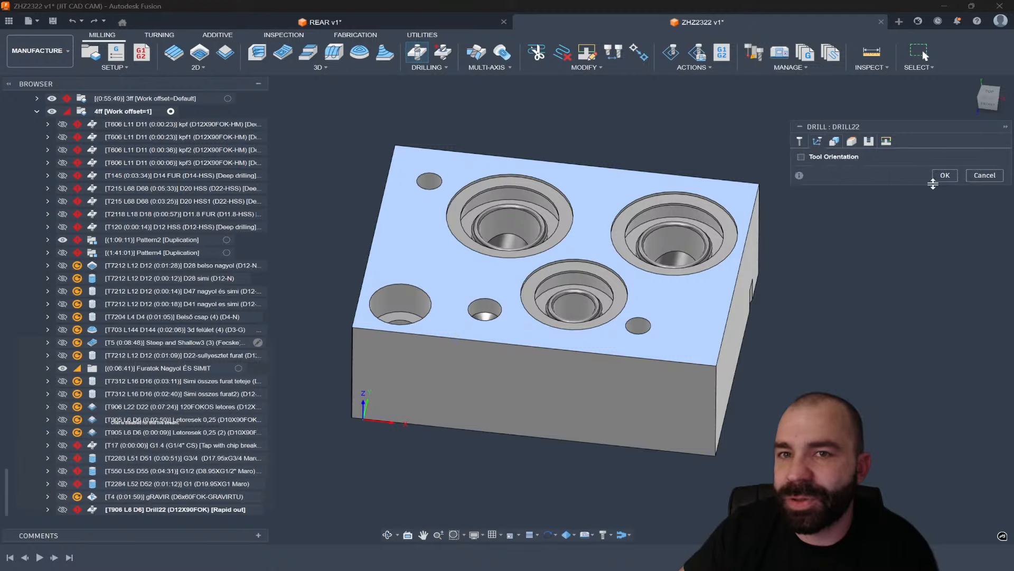
{"action": "left_click", "coordinate": [802, 158]}
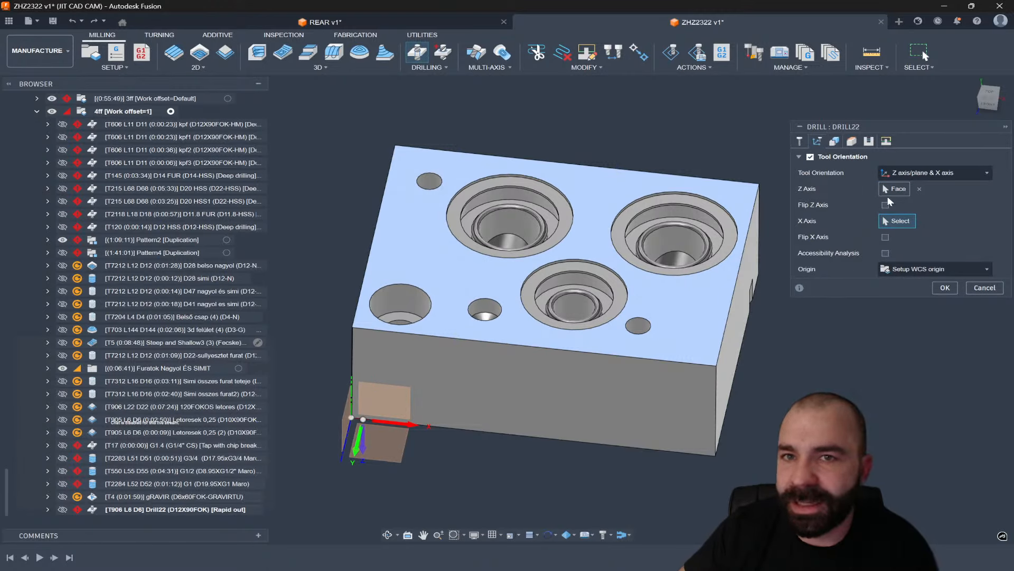
{"action": "left_click", "coordinate": [835, 141]}
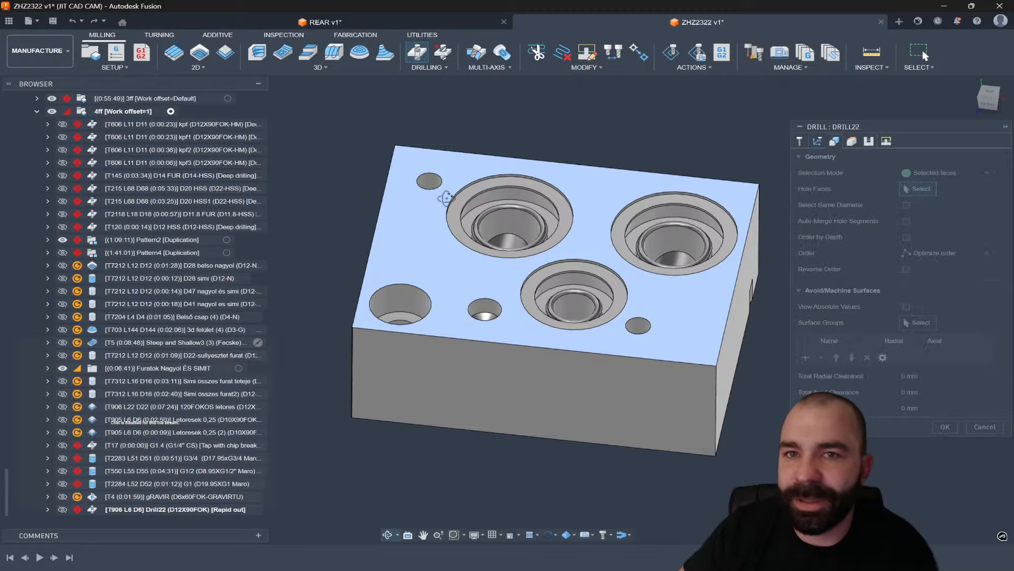
{"action": "middle_click_drag", "start_coordinate": [434, 184], "coordinate": [455, 180], "text": "shift"}
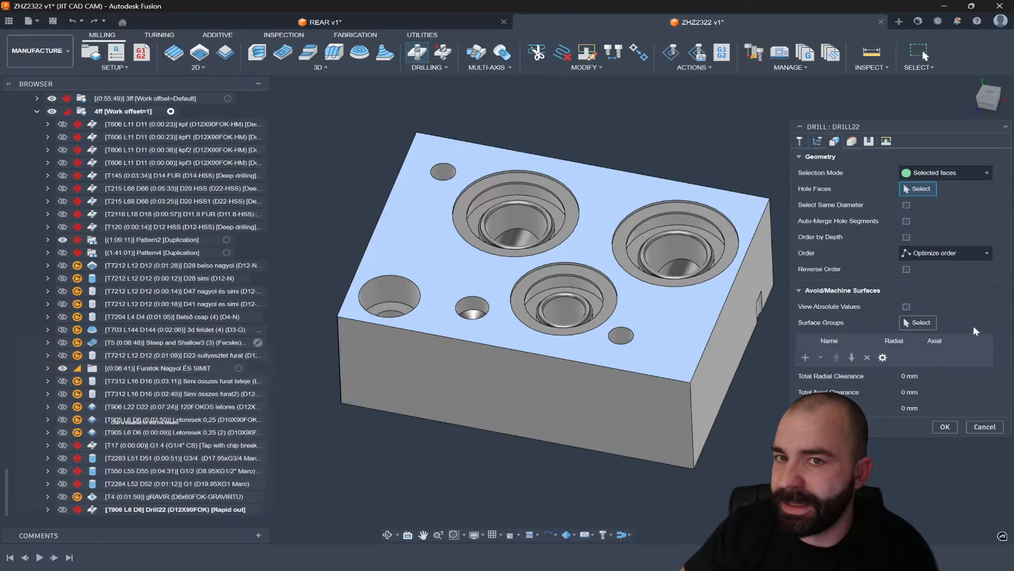
Recheck the drill's orientation and tool, keep the hole selection on Selected faces, and cancel the operation
{"action": "left_click", "coordinate": [799, 142]}
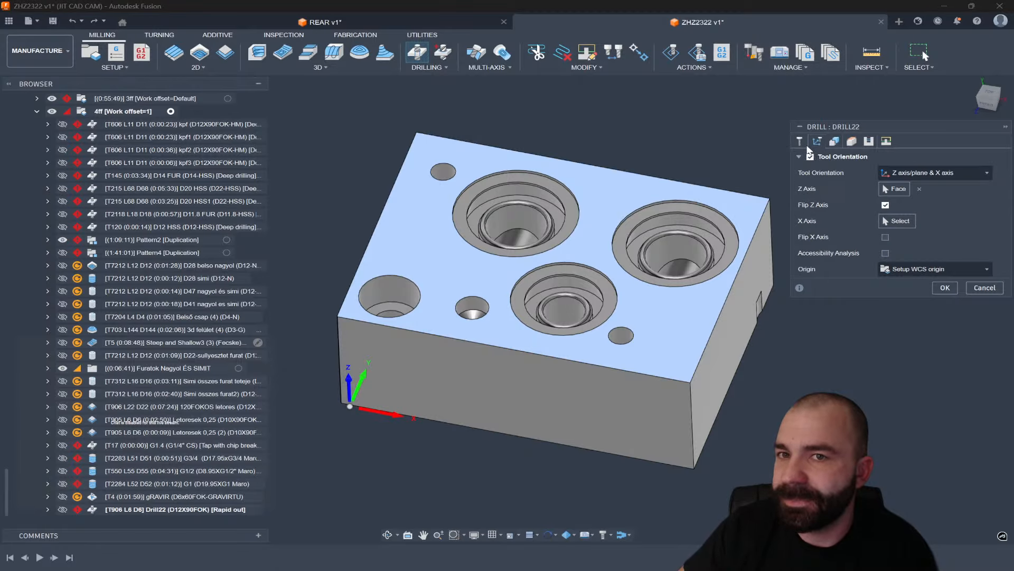
{"action": "left_click", "coordinate": [801, 143]}
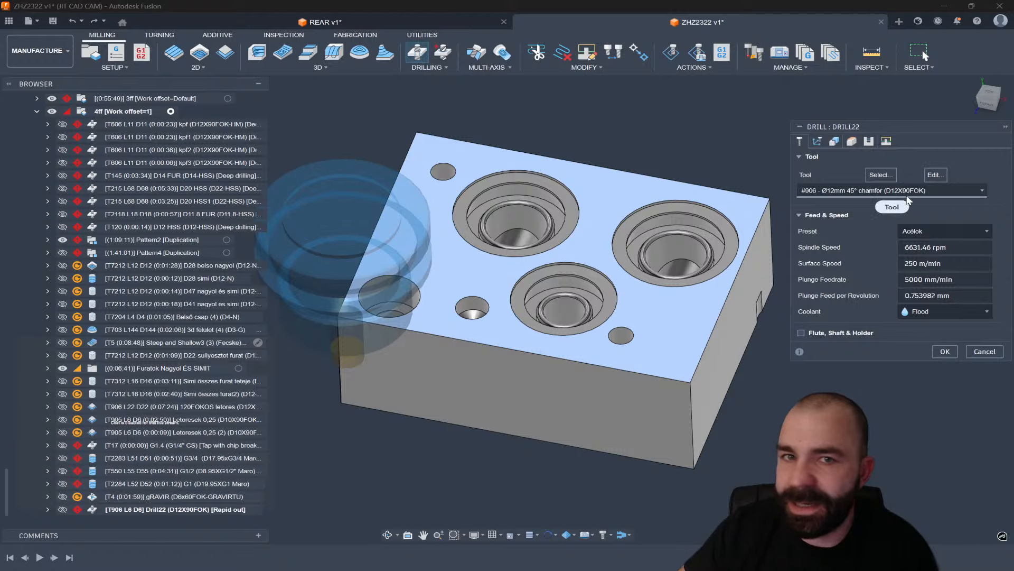
{"action": "mouse_move", "coordinate": [584, 251]}
{"action": "middle_mouse_down", "text": "shift"}
{"action": "mouse_move", "coordinate": [577, 209]}
{"action": "mouse_move", "coordinate": [585, 254]}
{"action": "middle_mouse_up", "text": "shift"}
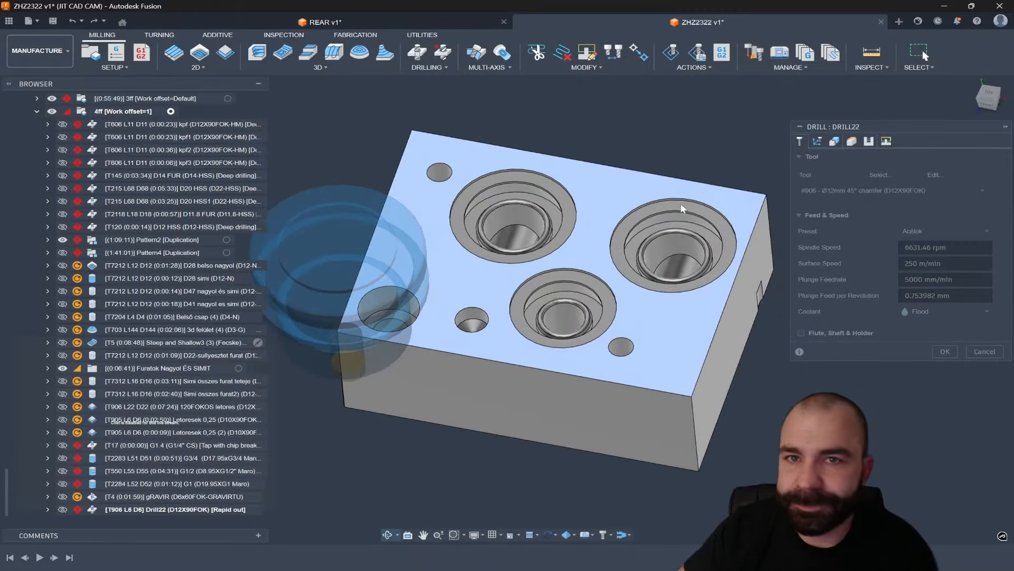
{"action": "left_click", "coordinate": [833, 142]}
{"action": "left_click", "coordinate": [938, 174]}
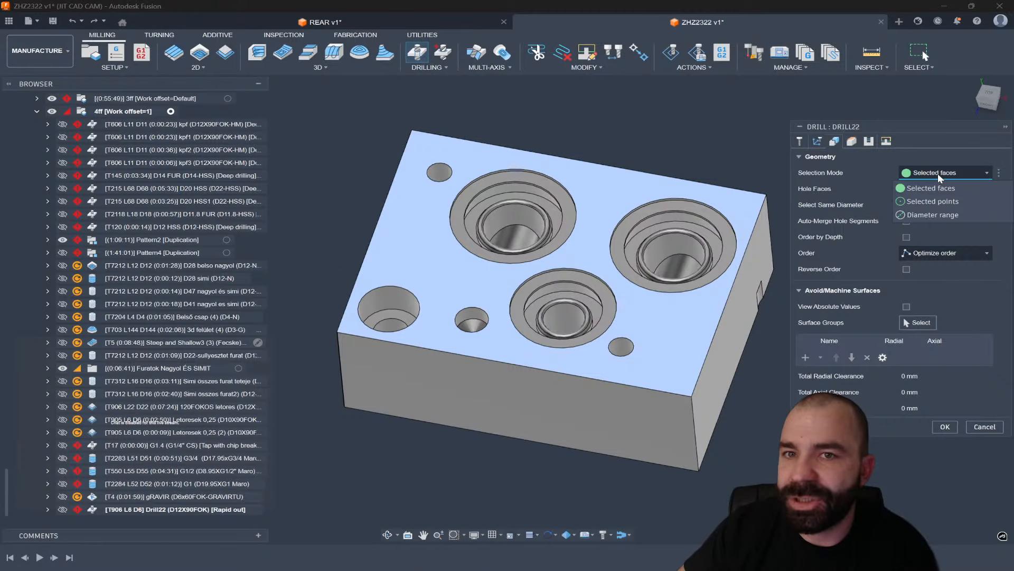
{"action": "left_click", "coordinate": [943, 189]}
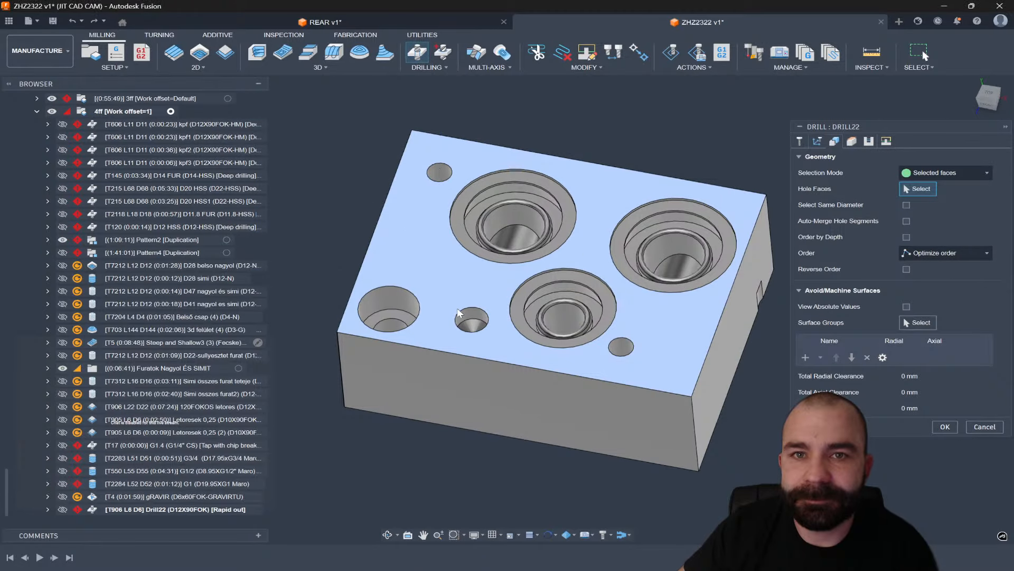
{"action": "middle_click_drag", "start_coordinate": [756, 346], "coordinate": [756, 376], "text": "shift"}
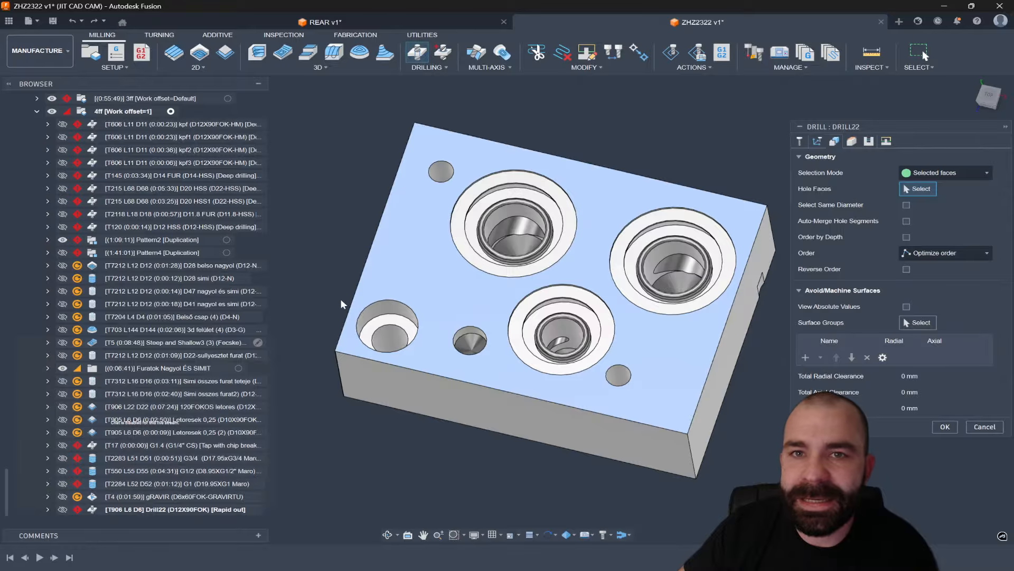
{"action": "scroll", "coordinate": [317, 310], "scroll_direction": "down", "scroll_amount": 3}
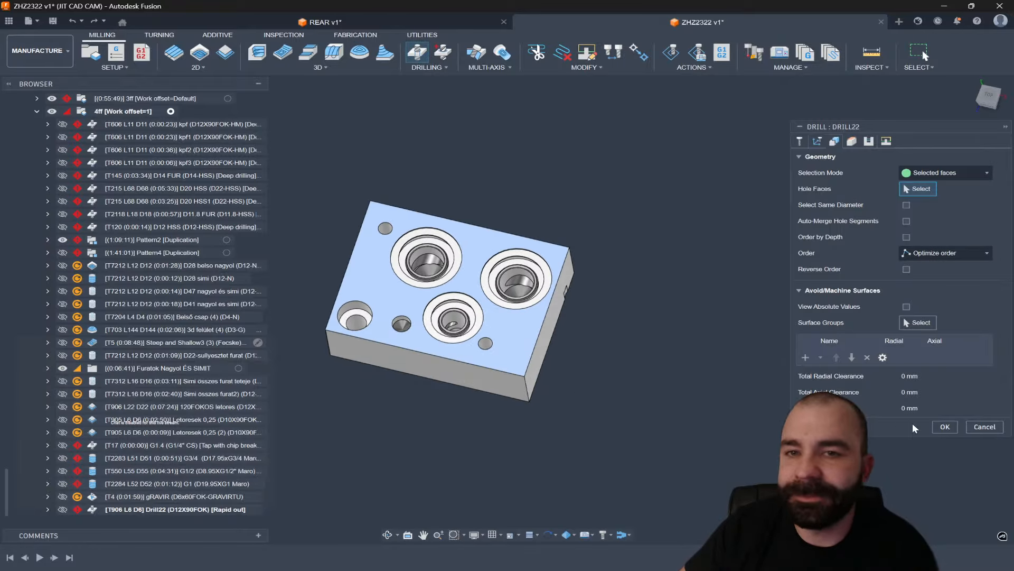
{"action": "left_click", "coordinate": [984, 427]}
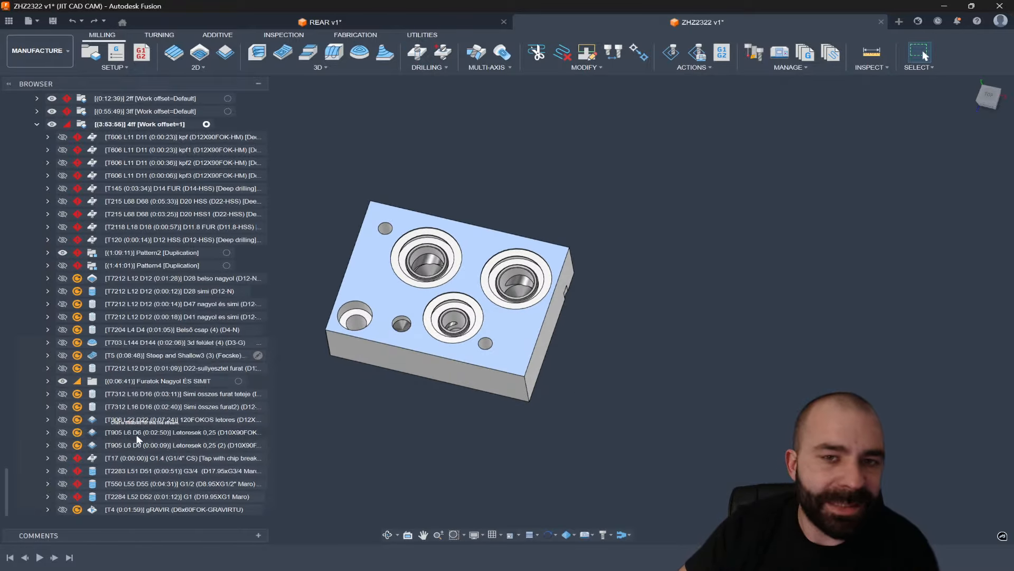
Collapse setup 4ff and delete all four setups, 1ff through 4ff
{"action": "scroll", "coordinate": [147, 329], "scroll_direction": "up", "scroll_amount": 5}
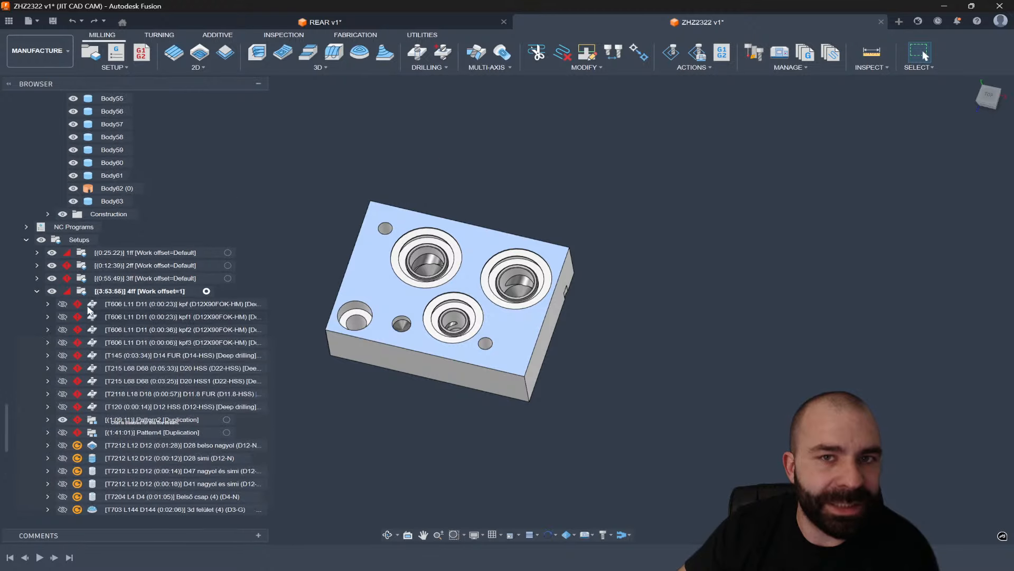
{"action": "left_click", "coordinate": [37, 291]}
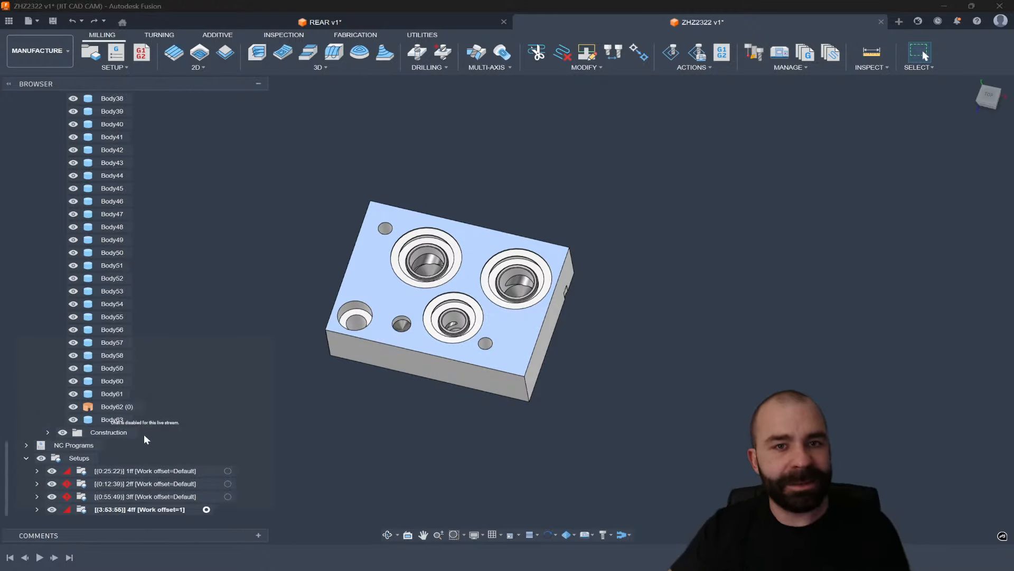
{"action": "left_click", "coordinate": [138, 470]}
{"action": "left_click", "coordinate": [136, 509], "text": "shift"}
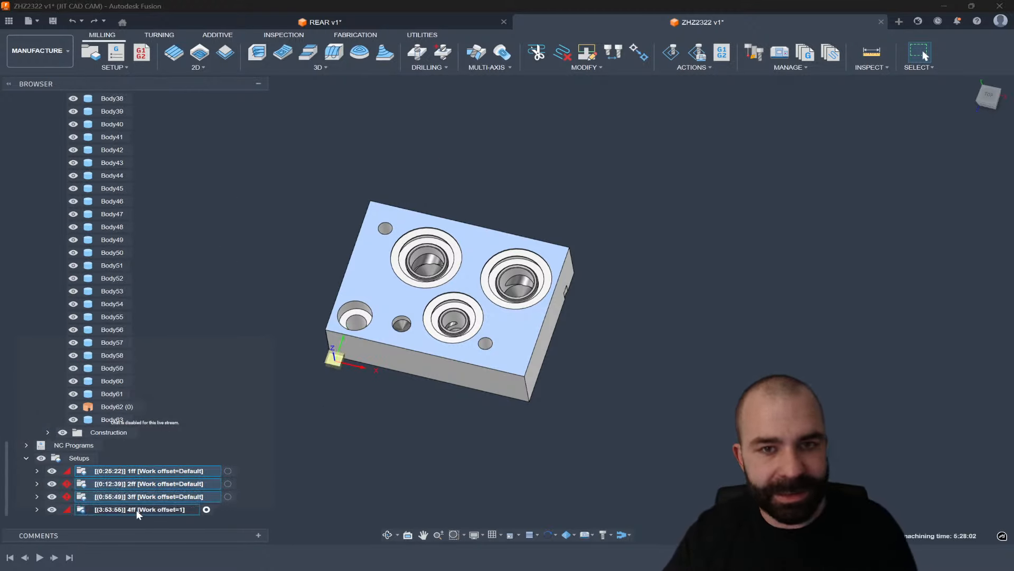
{"action": "left_click", "coordinate": [179, 408]}
Collapse the Bodies folder of the ZHZ2322 v1:1 model in the browser tree
{"action": "scroll", "coordinate": [152, 294], "scroll_direction": "up", "scroll_amount": 5}
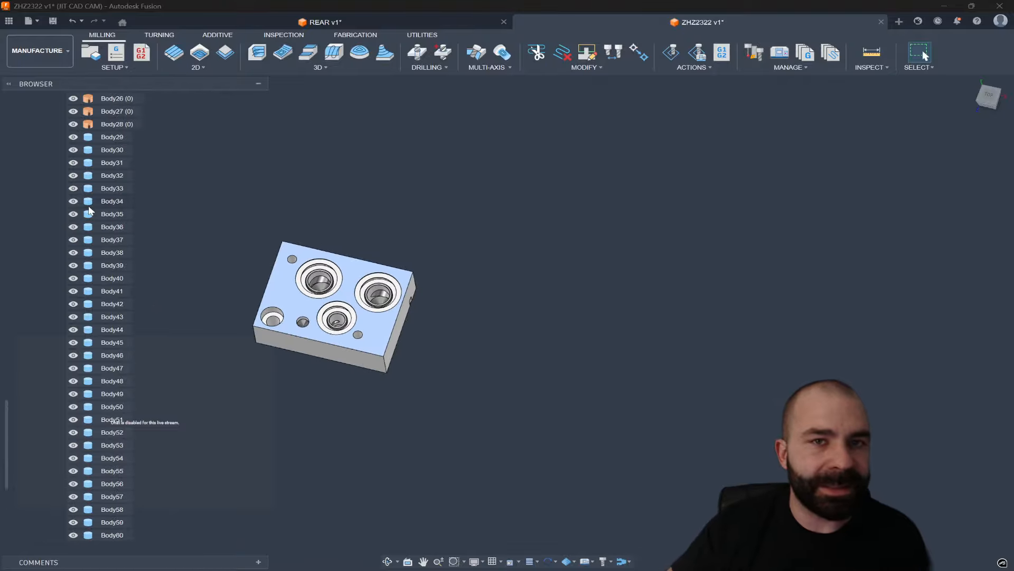
{"action": "scroll", "coordinate": [89, 212], "scroll_direction": "up", "scroll_amount": 10}
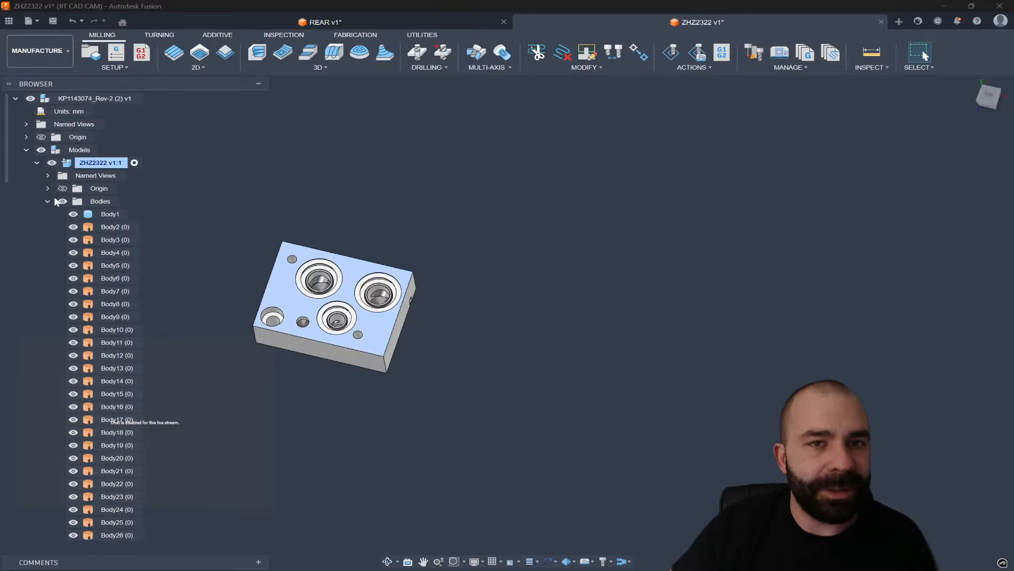
{"action": "left_click", "coordinate": [48, 201]}
Create a milling setup oriented by Z axis/plane & X axis, with the block's top face as Z axis and the block body as model
{"action": "scroll", "coordinate": [194, 227], "scroll_direction": "up", "scroll_amount": 4}
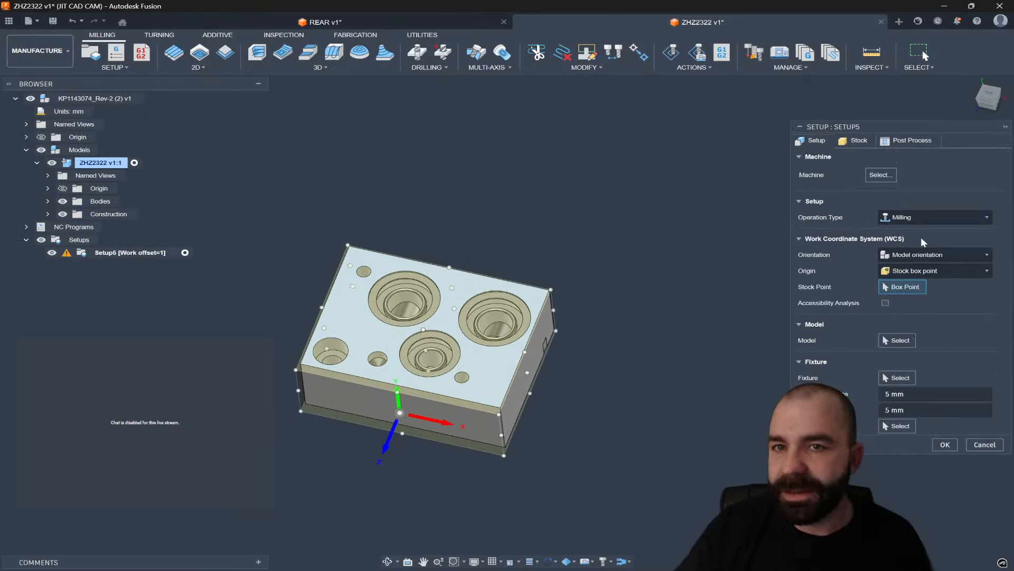
{"action": "left_click", "coordinate": [935, 255]}
{"action": "left_click", "coordinate": [917, 279]}
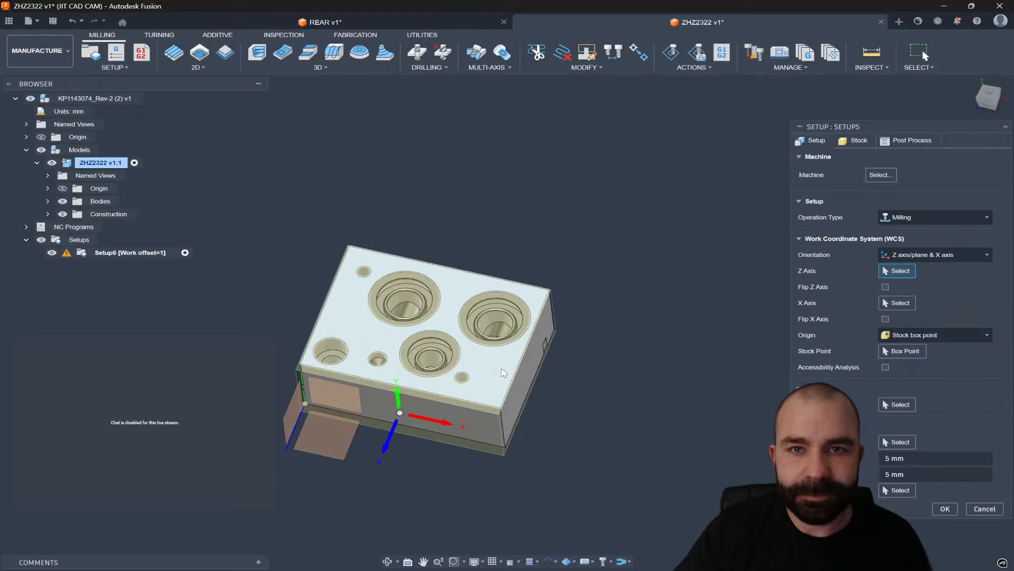
{"action": "left_click", "coordinate": [438, 312]}
{"action": "left_click", "coordinate": [945, 508]}
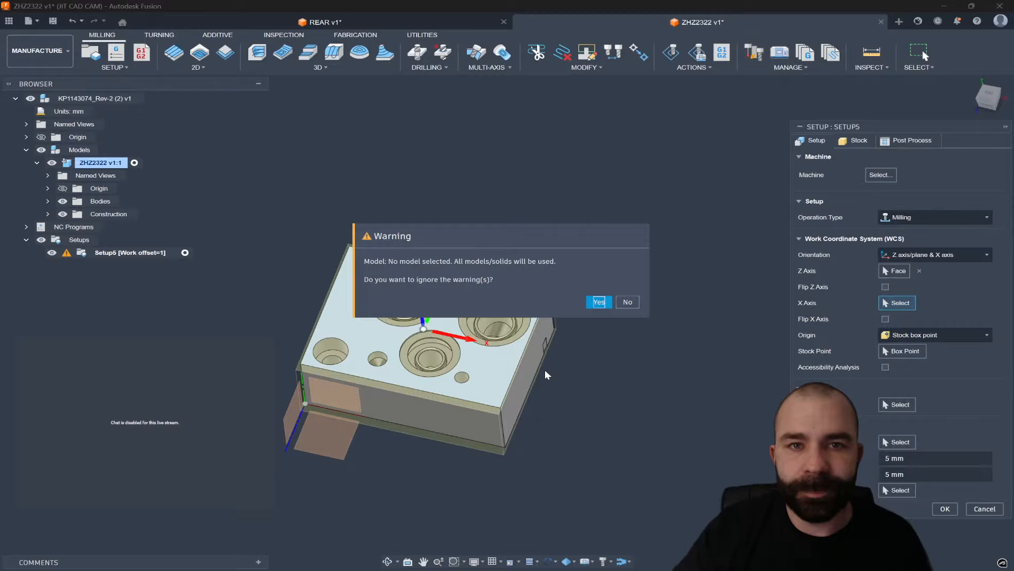
{"action": "left_click", "coordinate": [599, 304]}
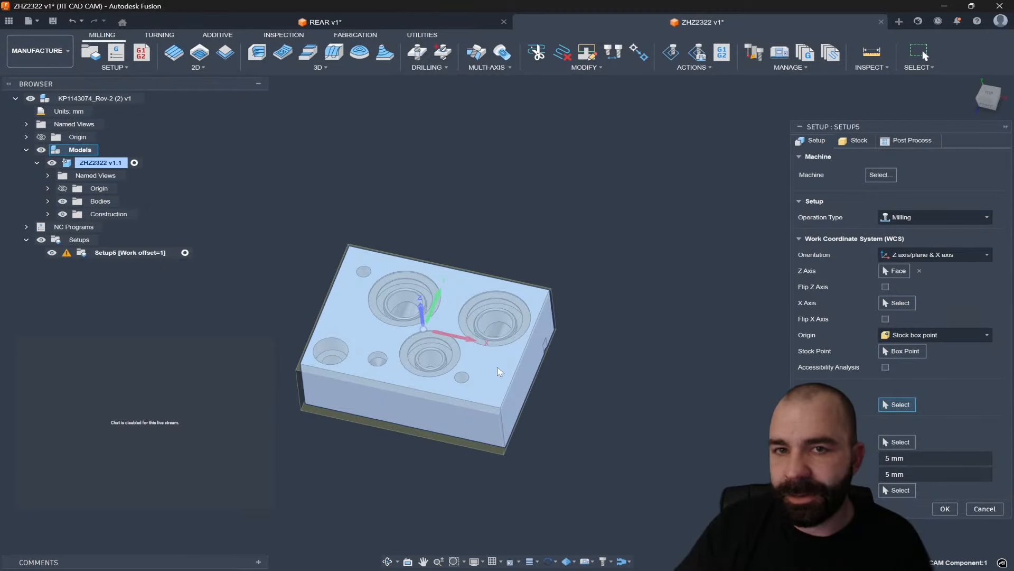
{"action": "left_click", "coordinate": [351, 358]}
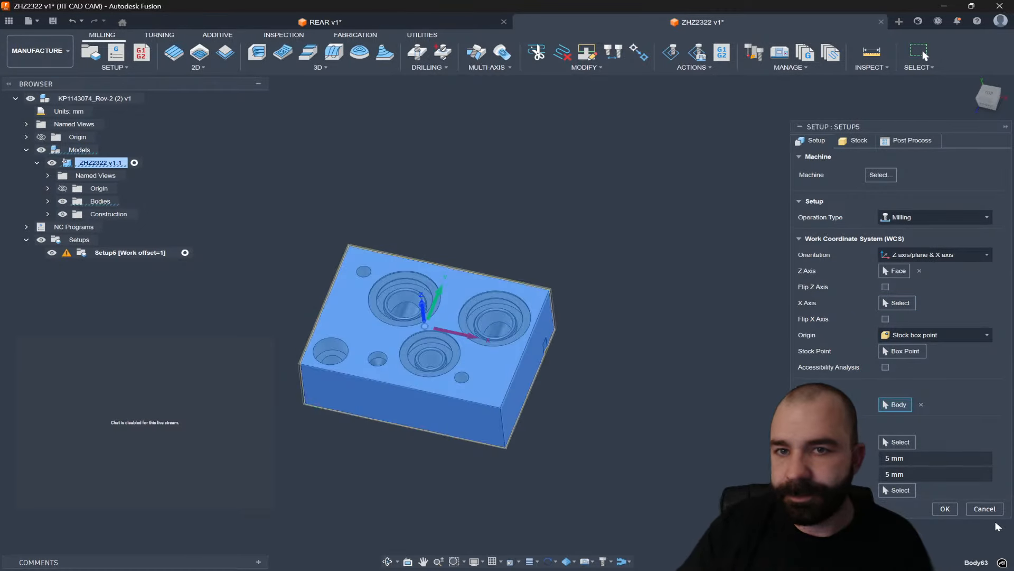
{"action": "left_click", "coordinate": [948, 508]}
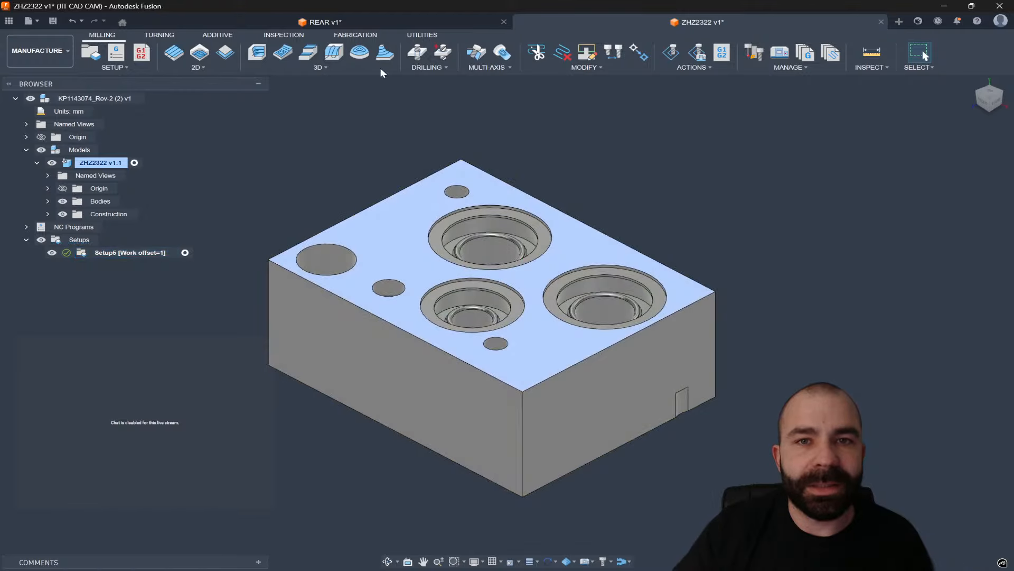
Create a drill operation on the small hole near the block's back corner using tool #906, the Ø12 mm 45° chamfer mill (D12X90FOK)
{"action": "left_click", "coordinate": [417, 53]}
{"action": "left_click", "coordinate": [816, 142]}
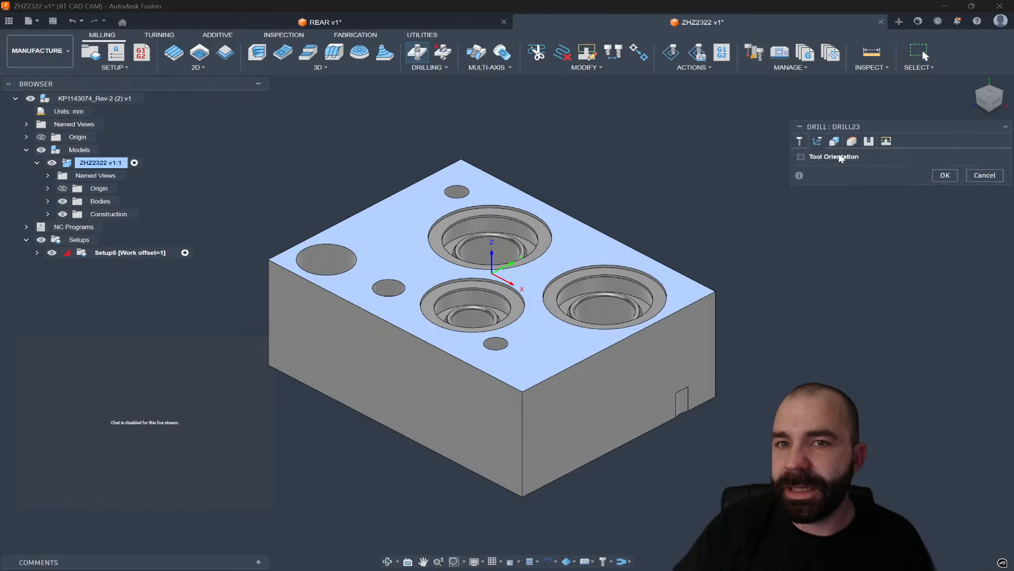
{"action": "left_click", "coordinate": [798, 141]}
{"action": "left_click", "coordinate": [872, 251]}
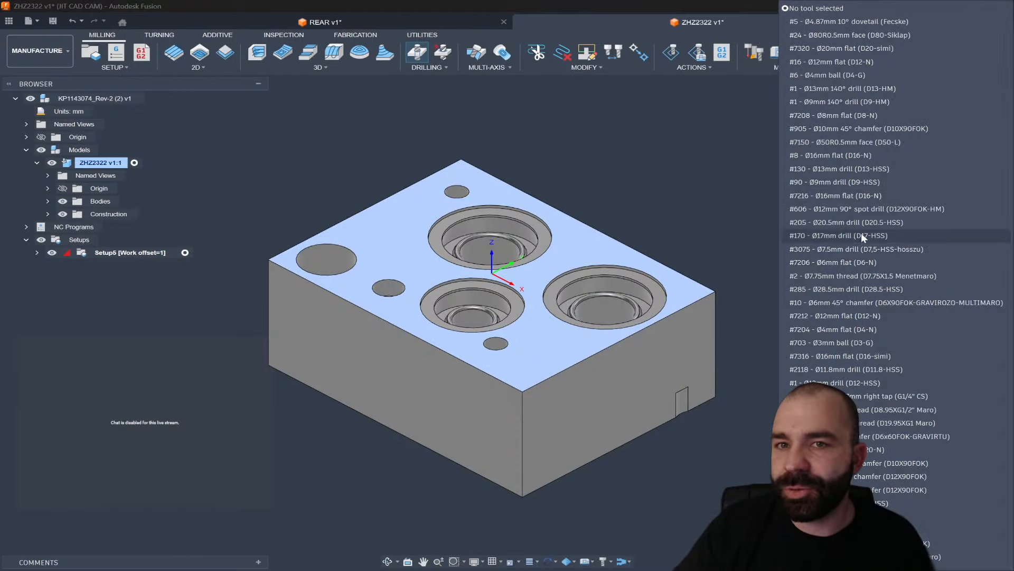
{"action": "left_click", "coordinate": [872, 449]}
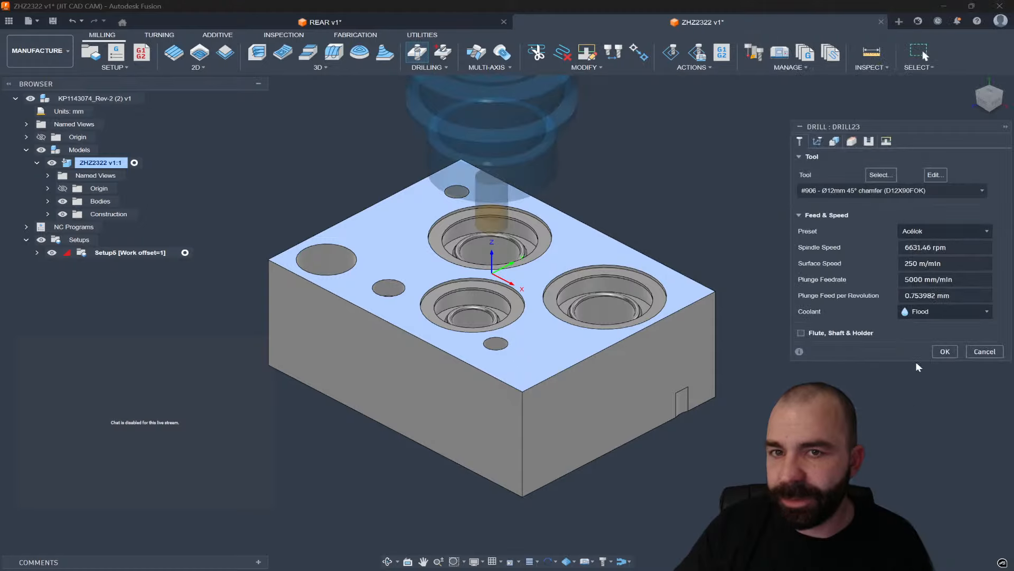
{"action": "left_click", "coordinate": [817, 141]}
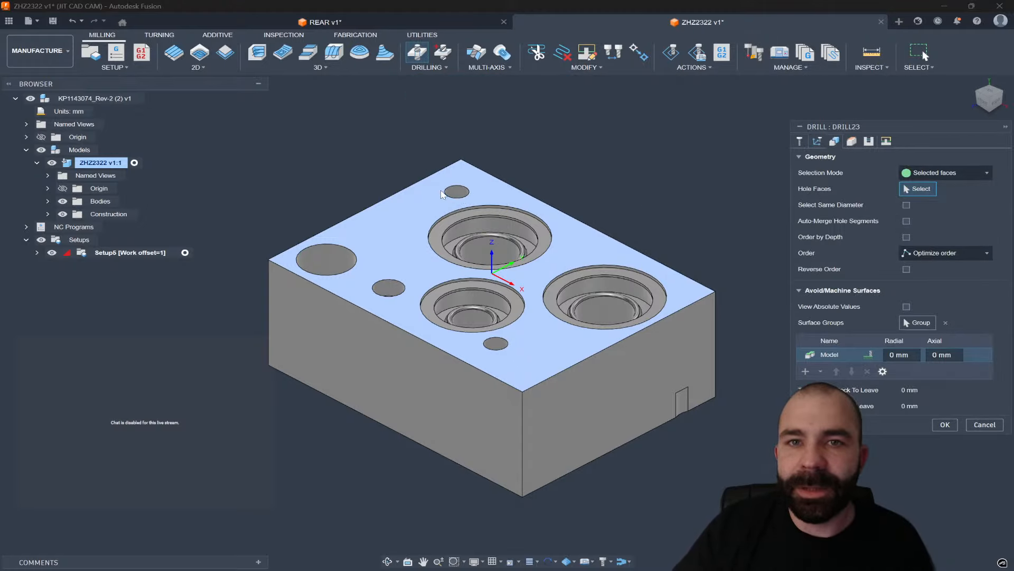
{"action": "left_click", "coordinate": [461, 191]}
{"action": "middle_click_drag", "start_coordinate": [462, 193], "coordinate": [523, 248], "text": "shift"}
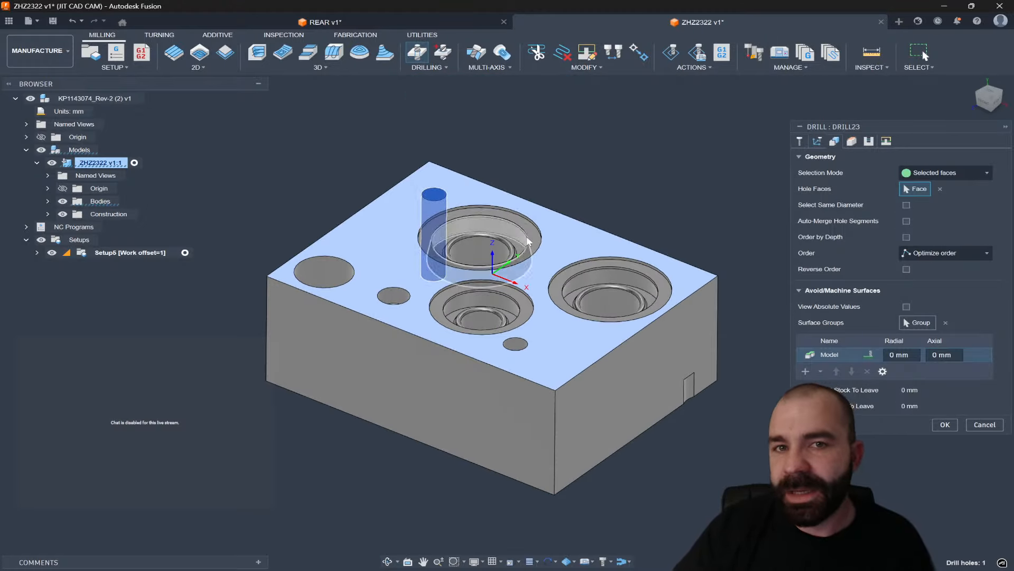
{"action": "left_click", "coordinate": [945, 425]}
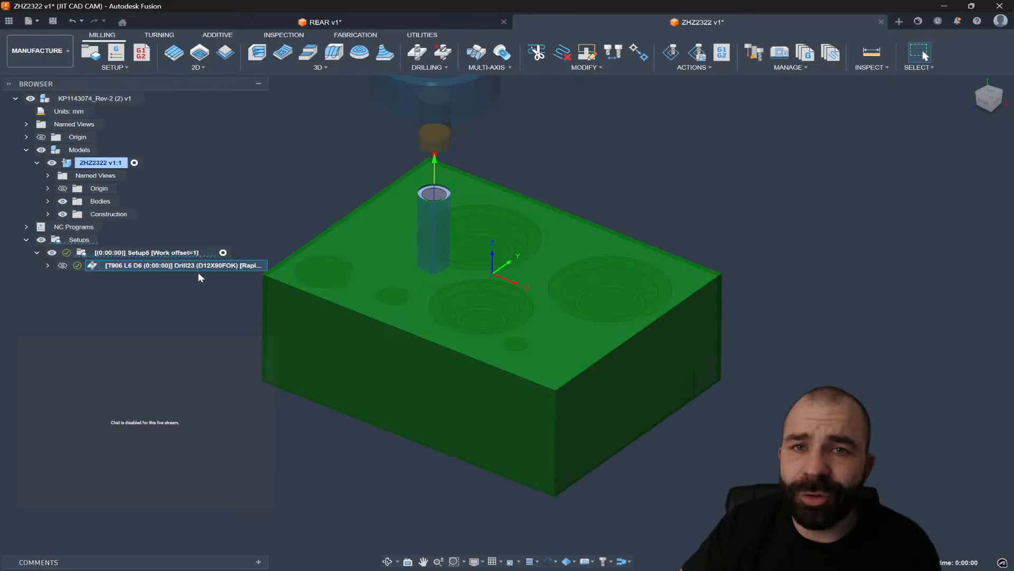
Edit the drill operation's bottom height to reference To chamfer width, with a chamfer width of .02in
{"action": "double_click", "coordinate": [97, 264]}
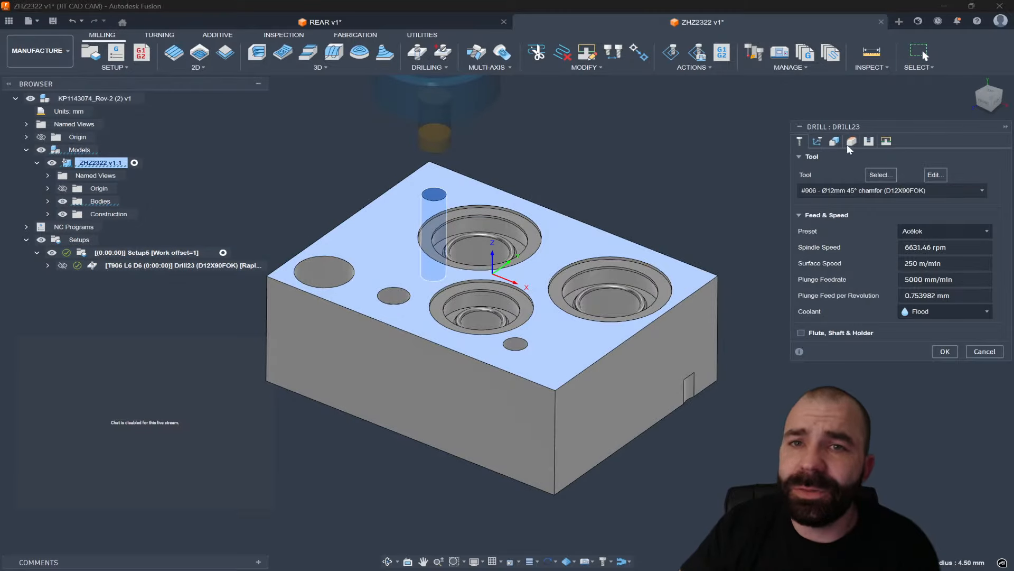
{"action": "left_click", "coordinate": [835, 141]}
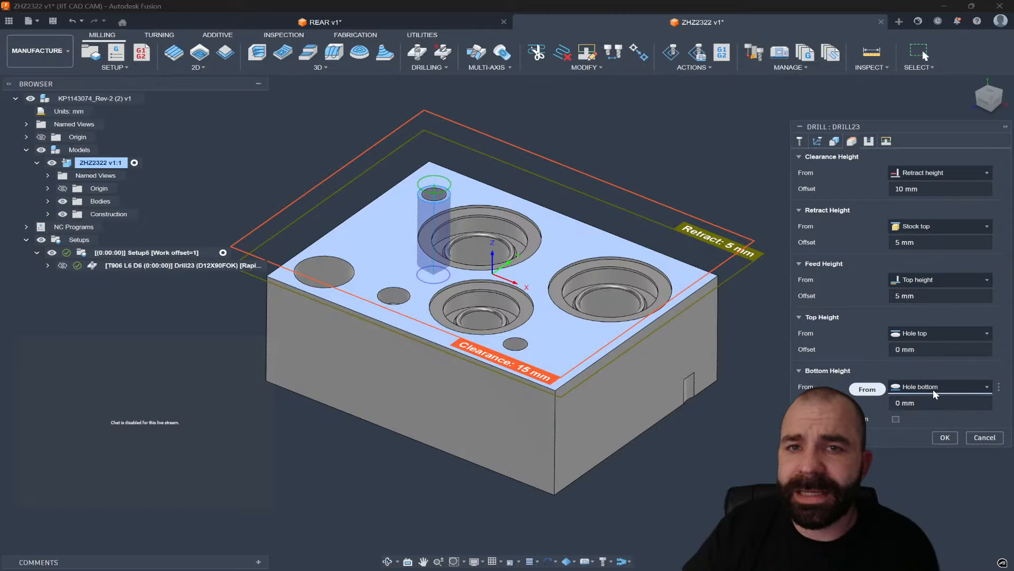
{"action": "left_click", "coordinate": [903, 389]}
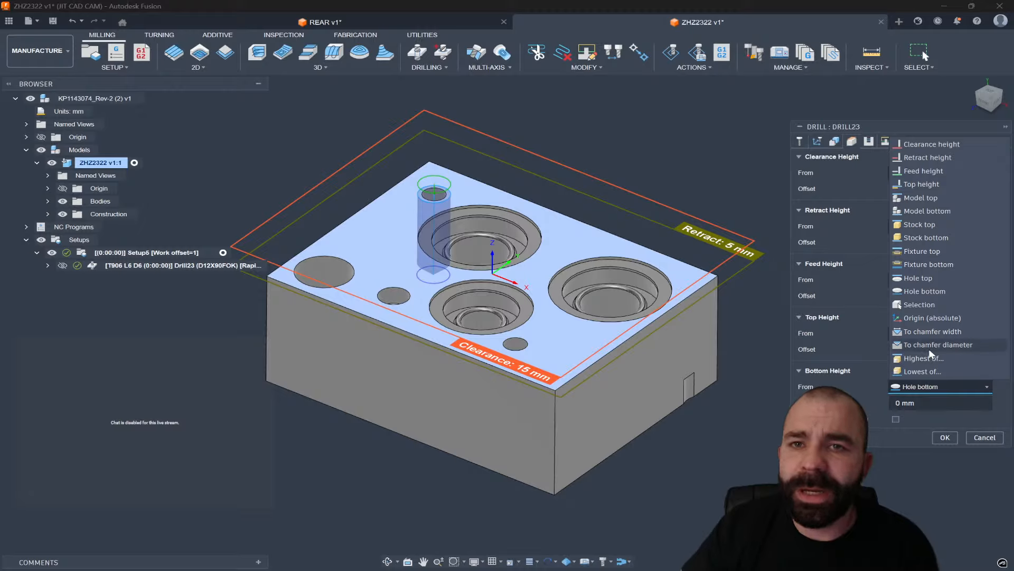
{"action": "left_click", "coordinate": [933, 332]}
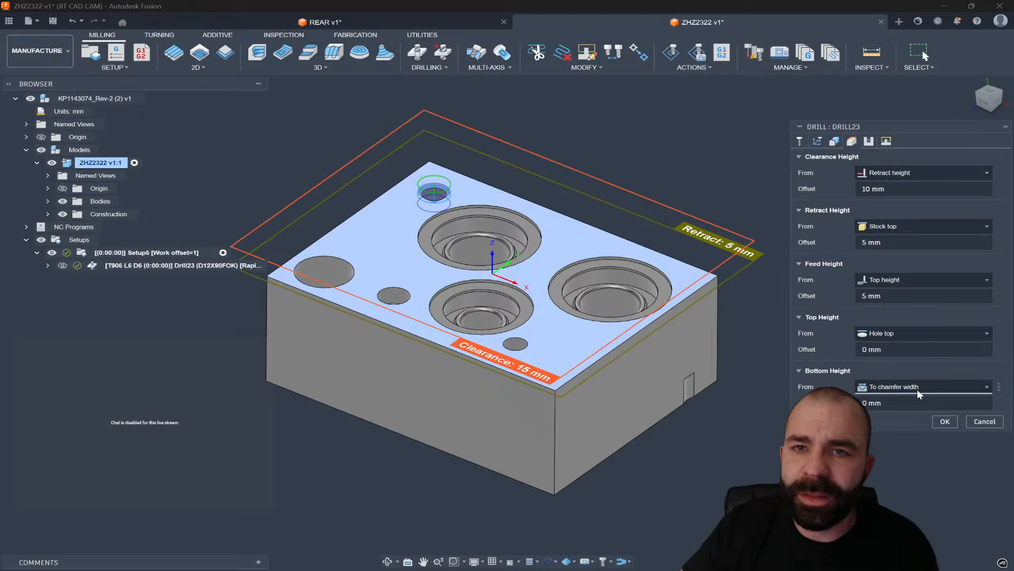
{"action": "left_click_drag", "start_coordinate": [893, 403], "coordinate": [863, 403]}
{"action": "key", "text": "BackSpace"}
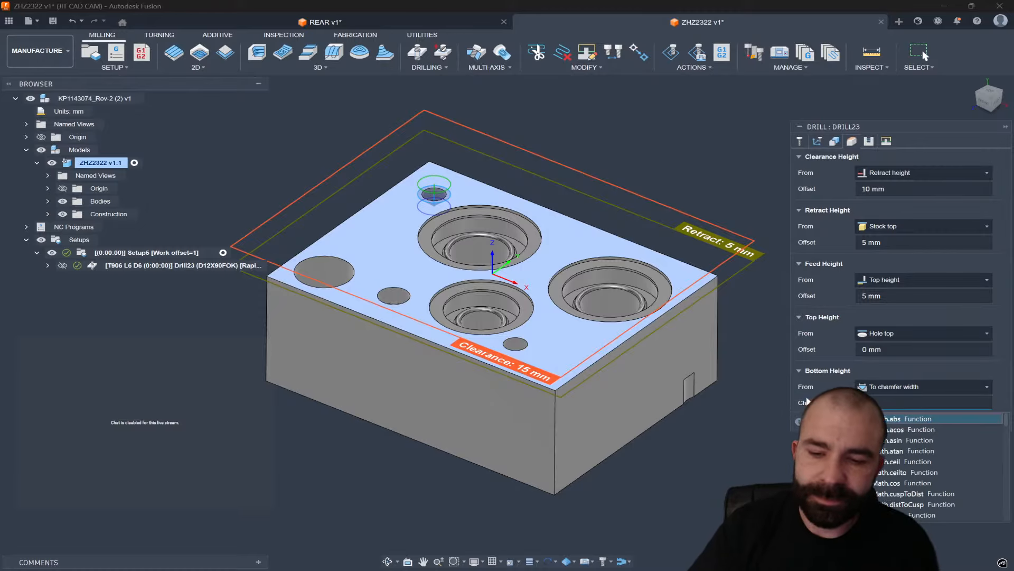
{"action": "key", "text": "Escape"}
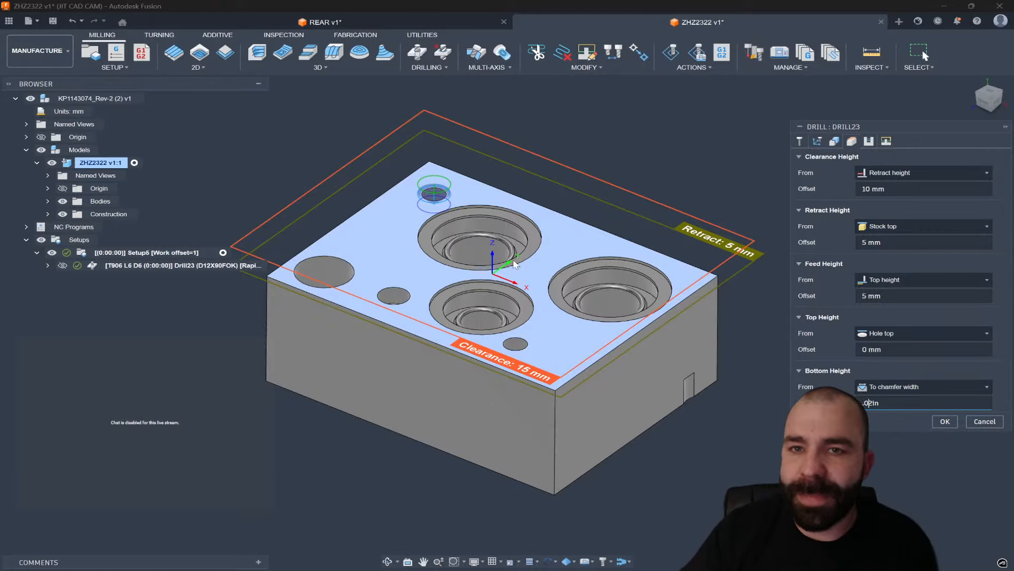
{"action": "scroll", "coordinate": [443, 169], "scroll_direction": "up", "scroll_amount": 10}
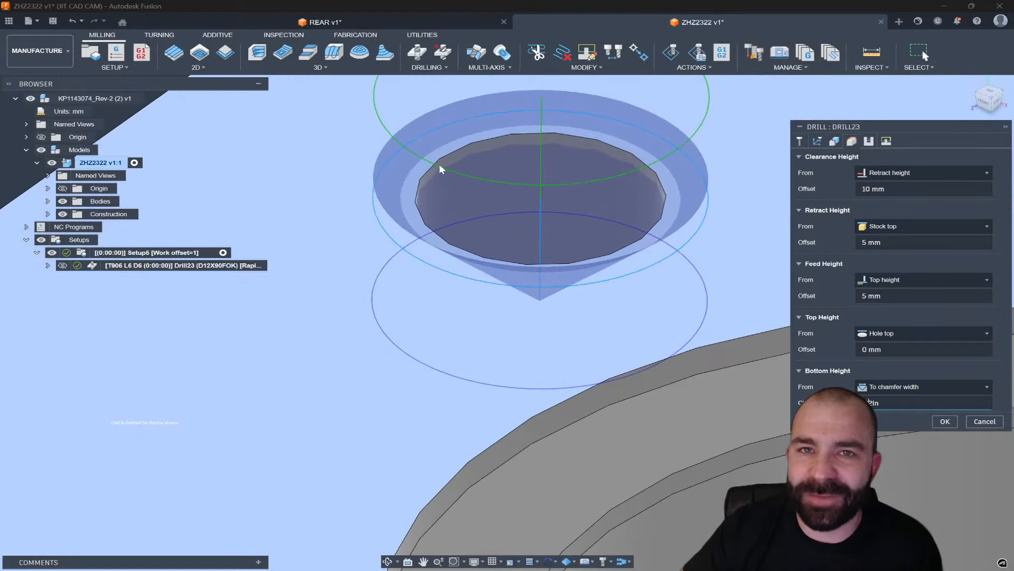
{"action": "scroll", "coordinate": [429, 170], "scroll_direction": "down", "scroll_amount": 10}
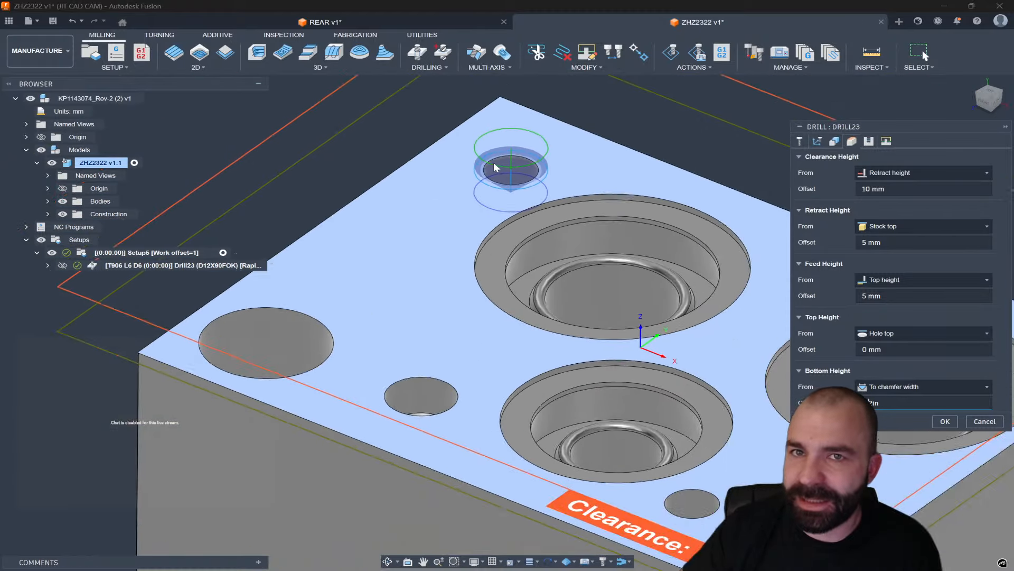
Add the other two small holes on the block's top face to the drill operation and generate the toolpath
{"action": "left_click", "coordinate": [818, 141]}
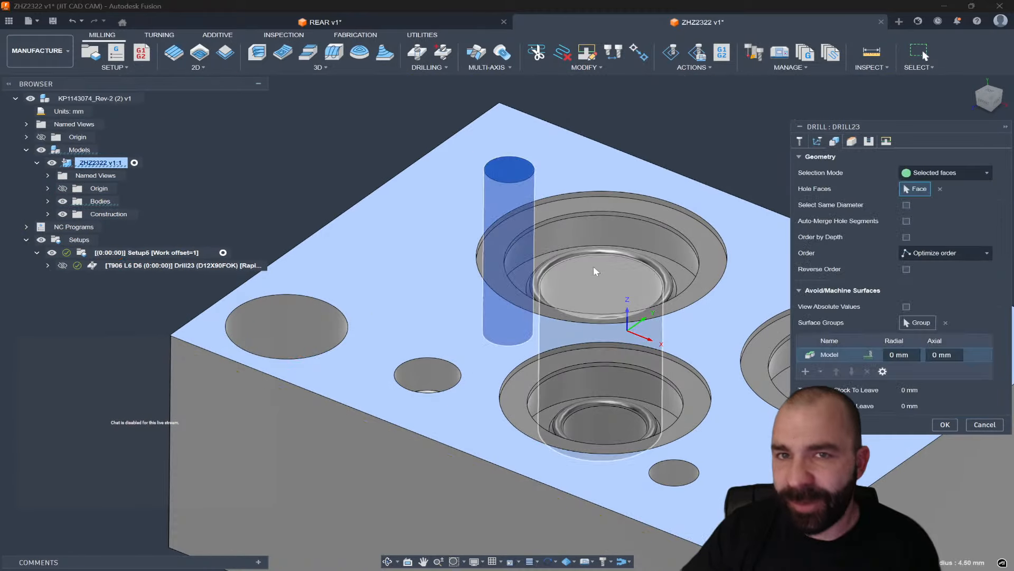
{"action": "left_click", "coordinate": [433, 376]}
{"action": "left_click", "coordinate": [674, 473]}
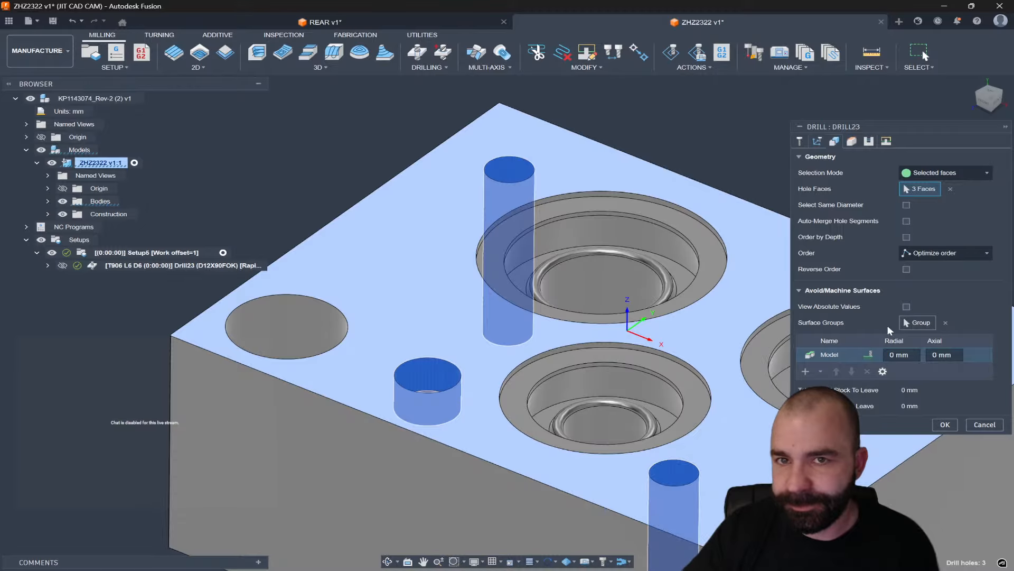
{"action": "left_click", "coordinate": [945, 425]}
{"action": "scroll", "coordinate": [361, 259], "scroll_direction": "down", "scroll_amount": 2}
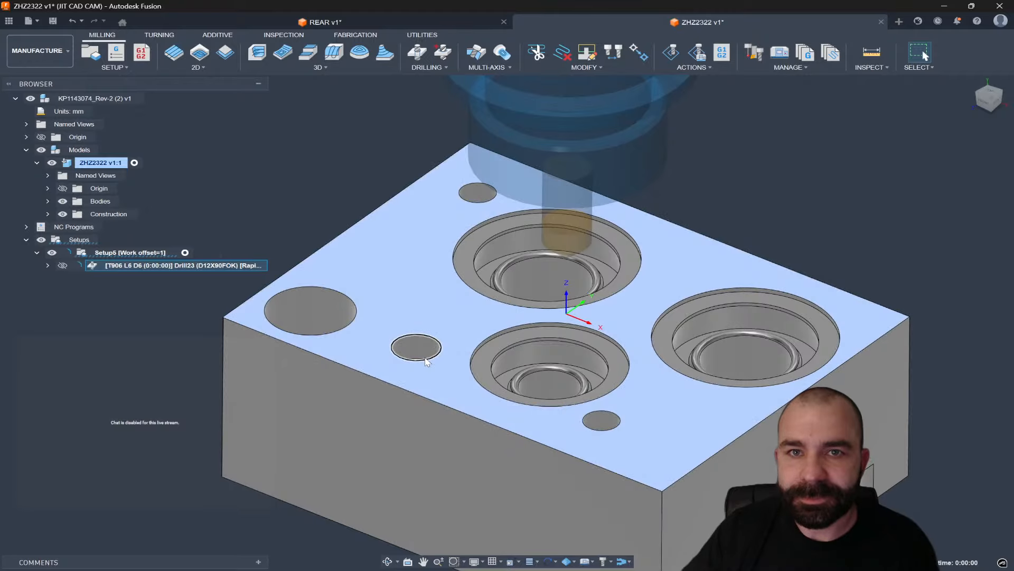
{"action": "scroll", "coordinate": [411, 347], "scroll_direction": "up", "scroll_amount": 6}
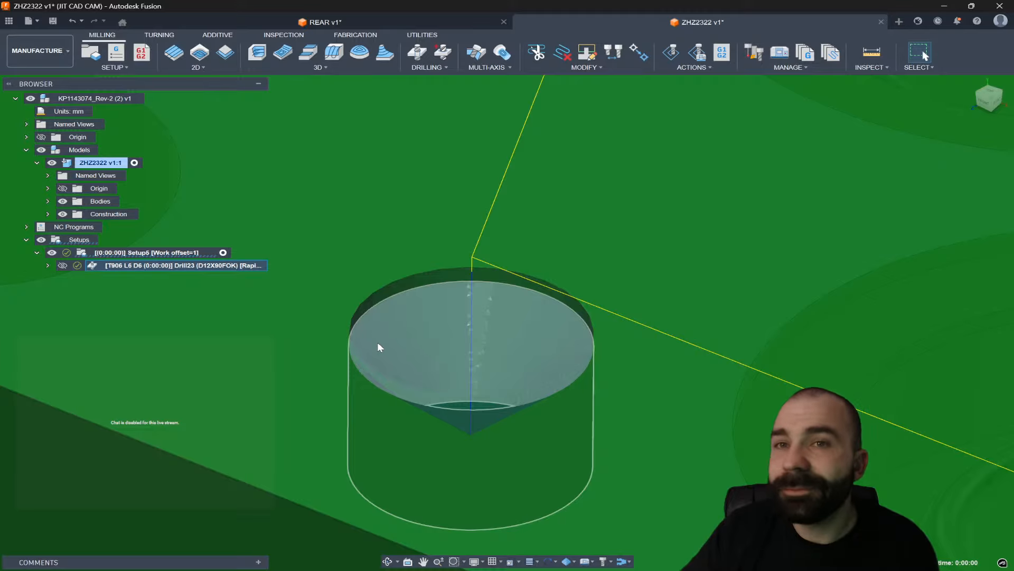
{"action": "scroll", "coordinate": [379, 343], "scroll_direction": "down", "scroll_amount": 5}
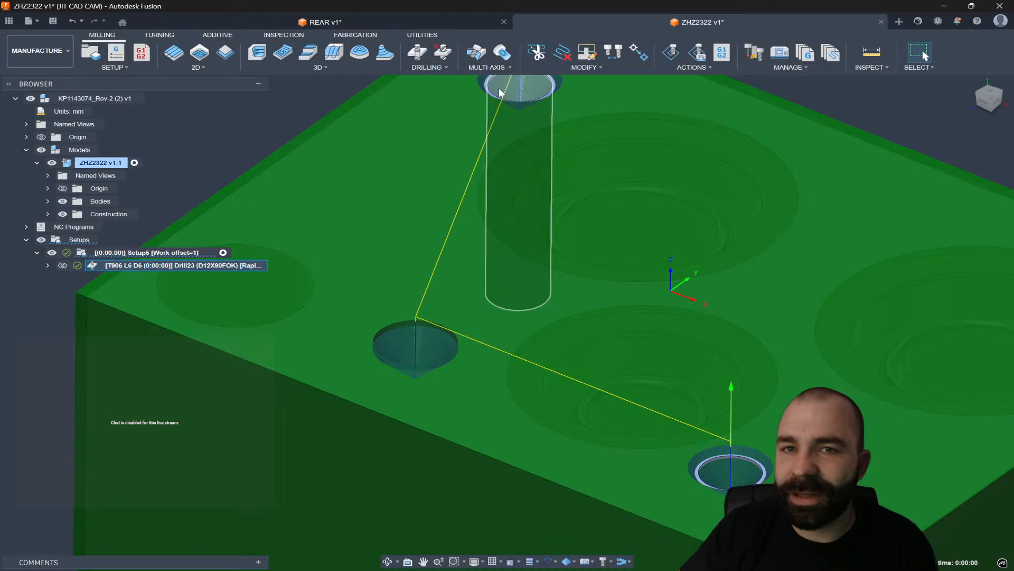
{"action": "scroll", "coordinate": [535, 340], "scroll_direction": "down", "scroll_amount": 3}
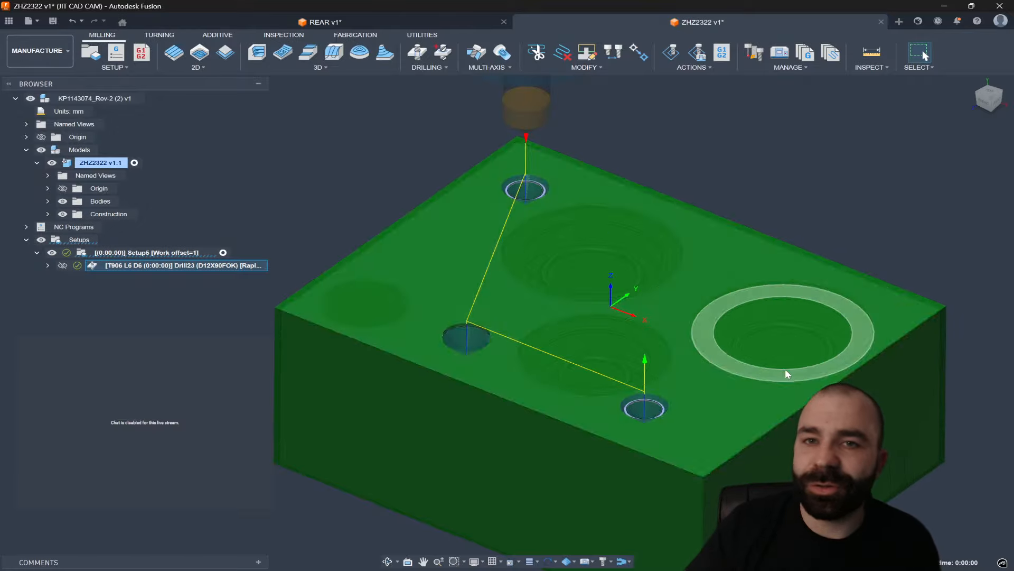
Create a 2D Chamfer operation on the top edge of the large plain hole with a chamfer width of .02in
{"action": "left_click", "coordinate": [785, 198]}
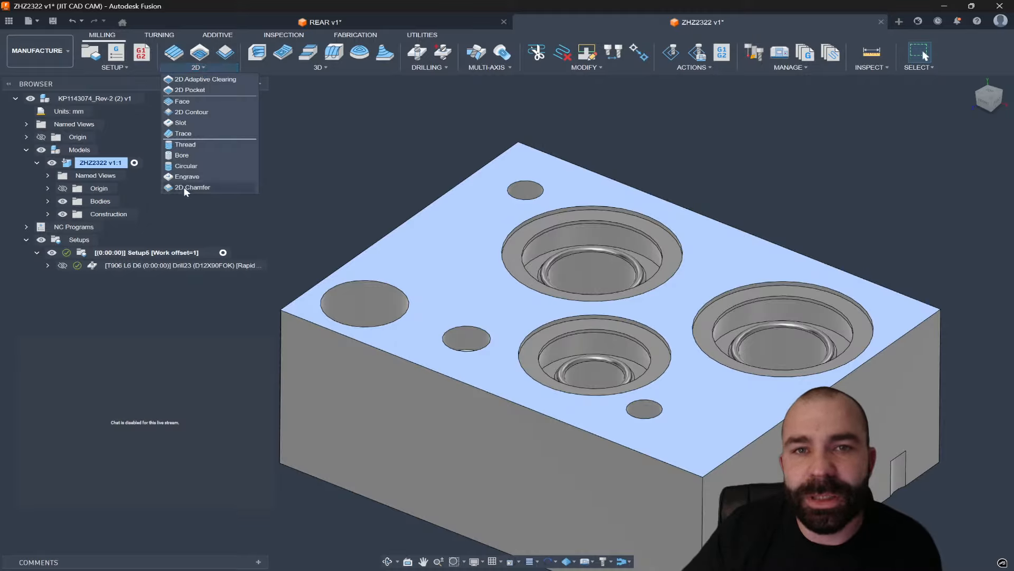
{"action": "left_click", "coordinate": [185, 189]}
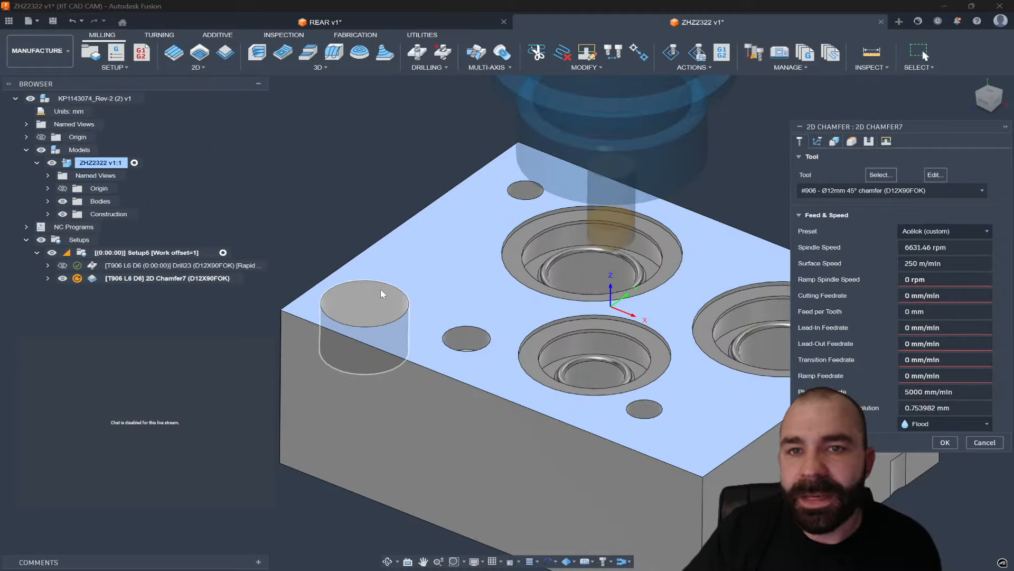
{"action": "left_click", "coordinate": [378, 286]}
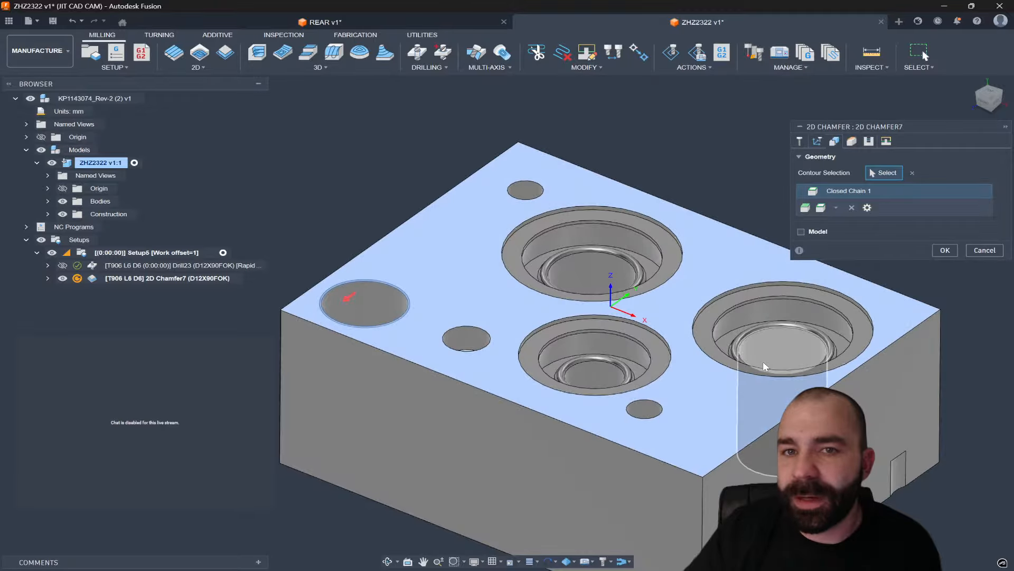
{"action": "left_click", "coordinate": [851, 141]}
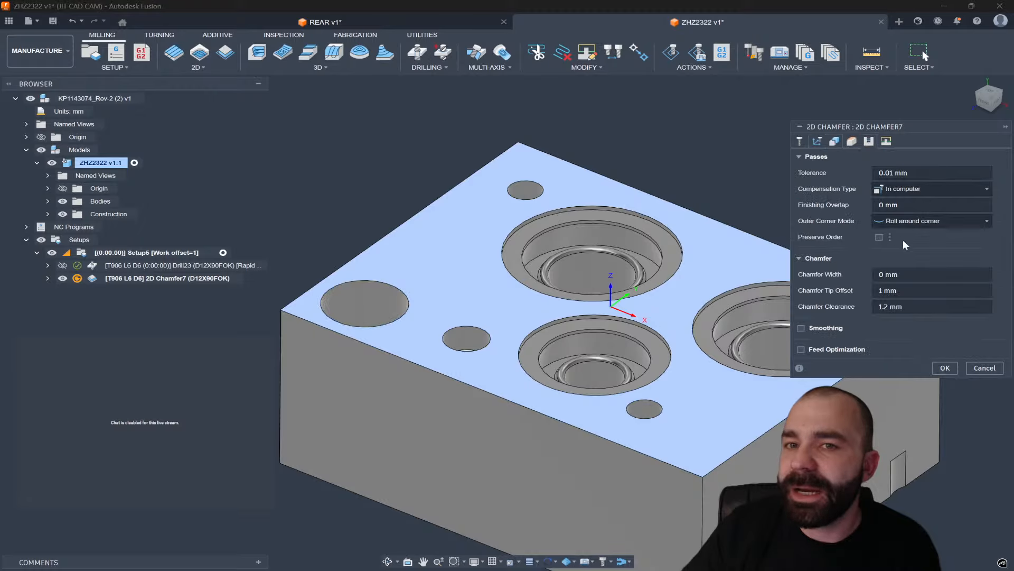
{"action": "left_click", "coordinate": [901, 275]}
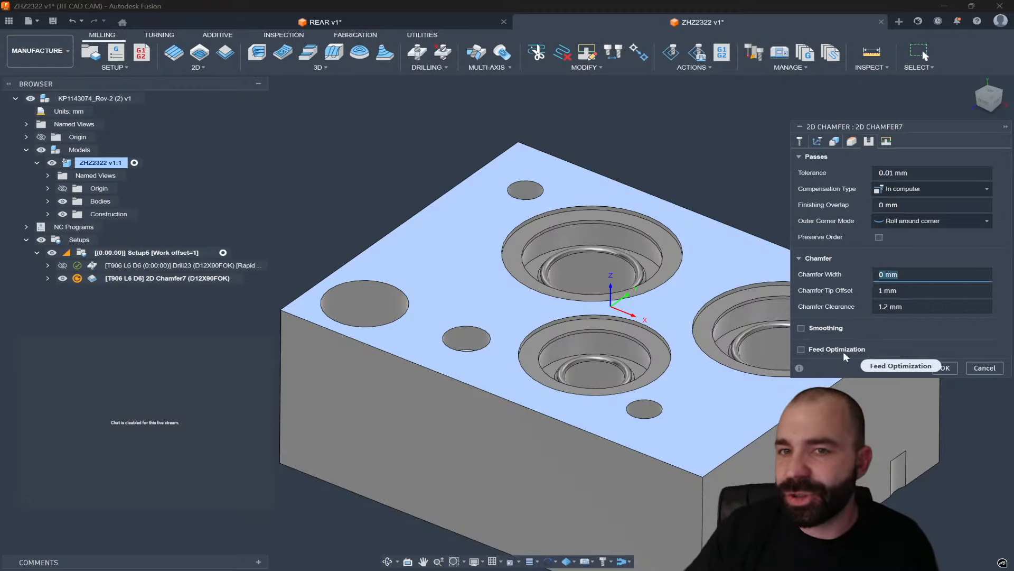
{"action": "type", "text": ".02i"}
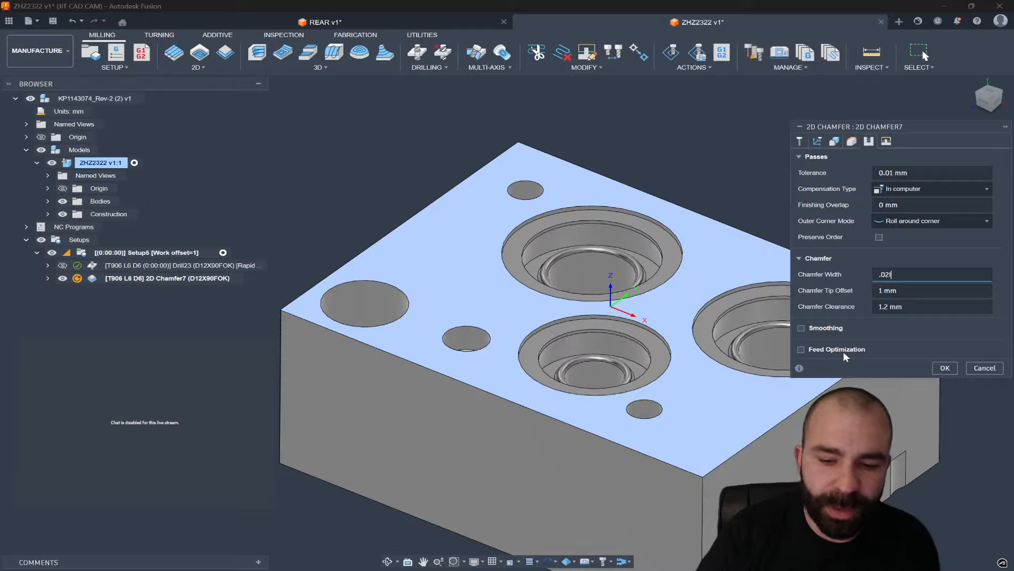
{"action": "type", "text": "n"}
{"action": "key", "text": "Return"}
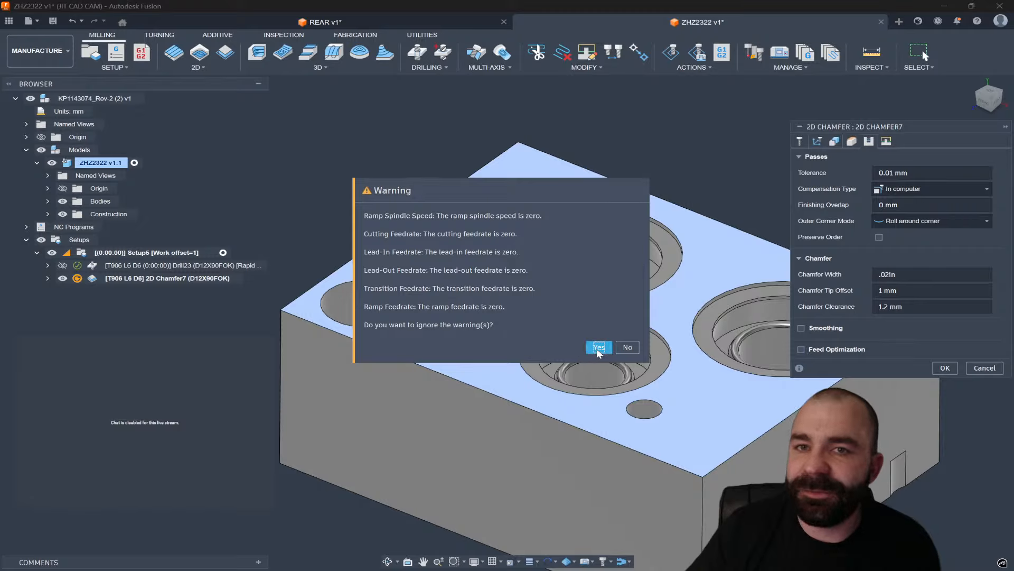
Decline to ignore the feed warnings, apply the Rozsdamentes acél preset, and generate the 2D chamfer toolpath
{"action": "left_click", "coordinate": [628, 347]}
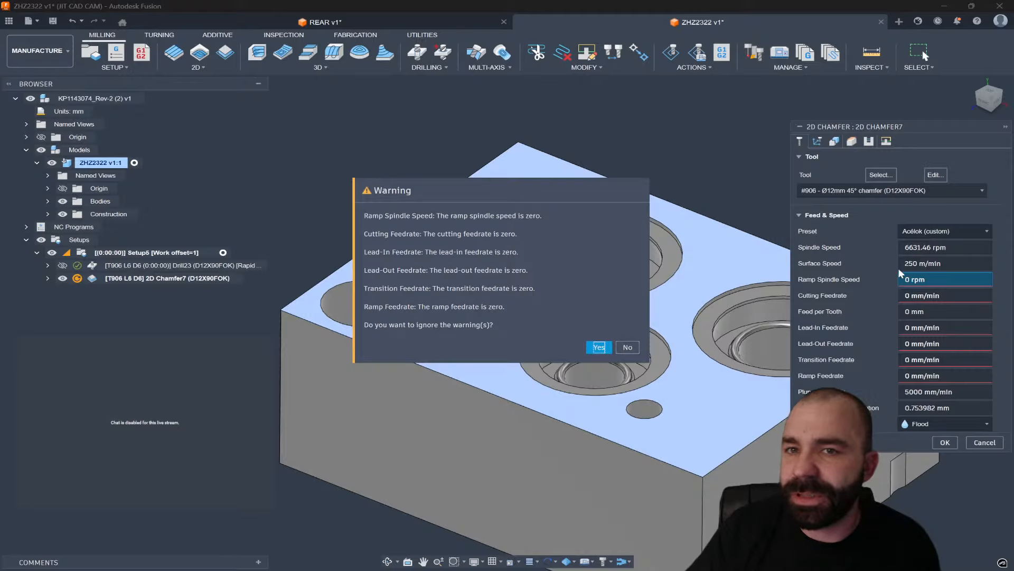
{"action": "left_click", "coordinate": [621, 348]}
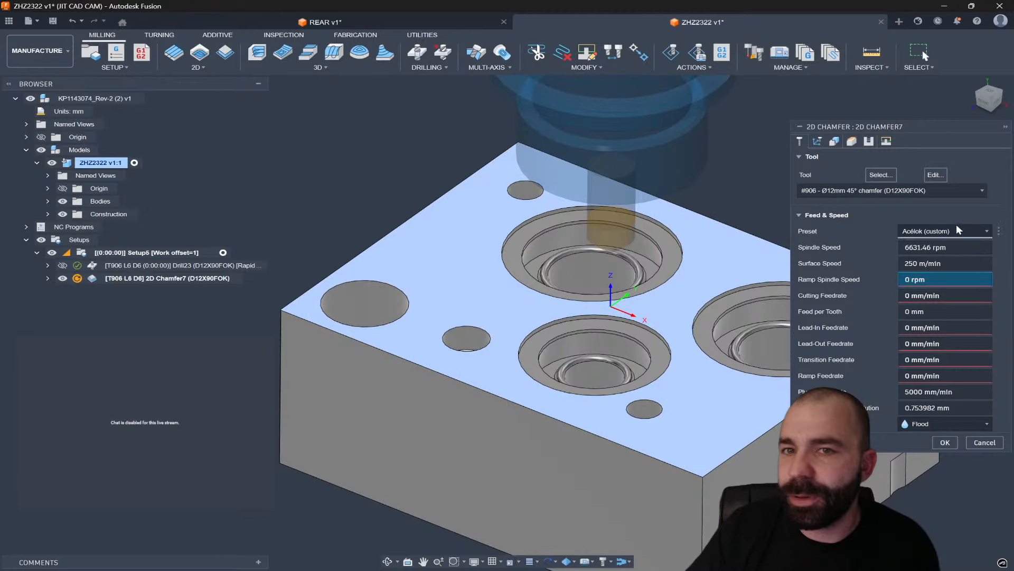
{"action": "left_click", "coordinate": [929, 230]}
{"action": "left_click", "coordinate": [936, 273]}
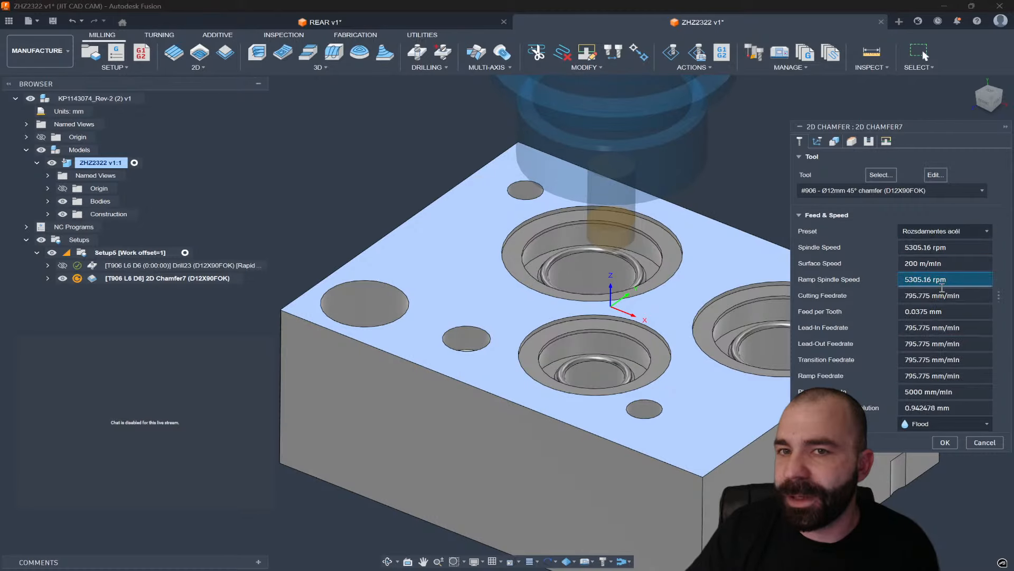
{"action": "left_click", "coordinate": [945, 443]}
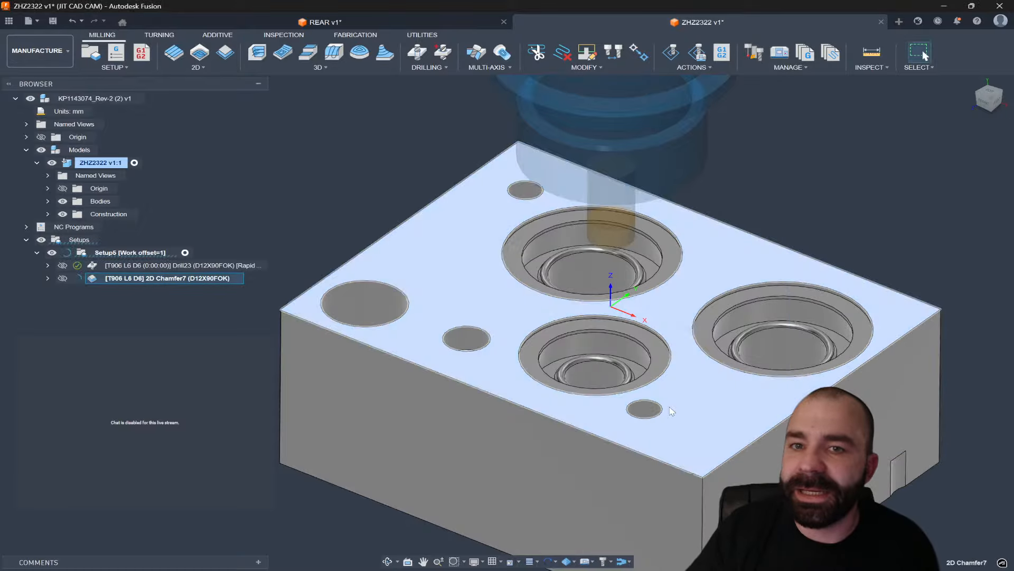
{"action": "scroll", "coordinate": [330, 300], "scroll_direction": "up", "scroll_amount": 5}
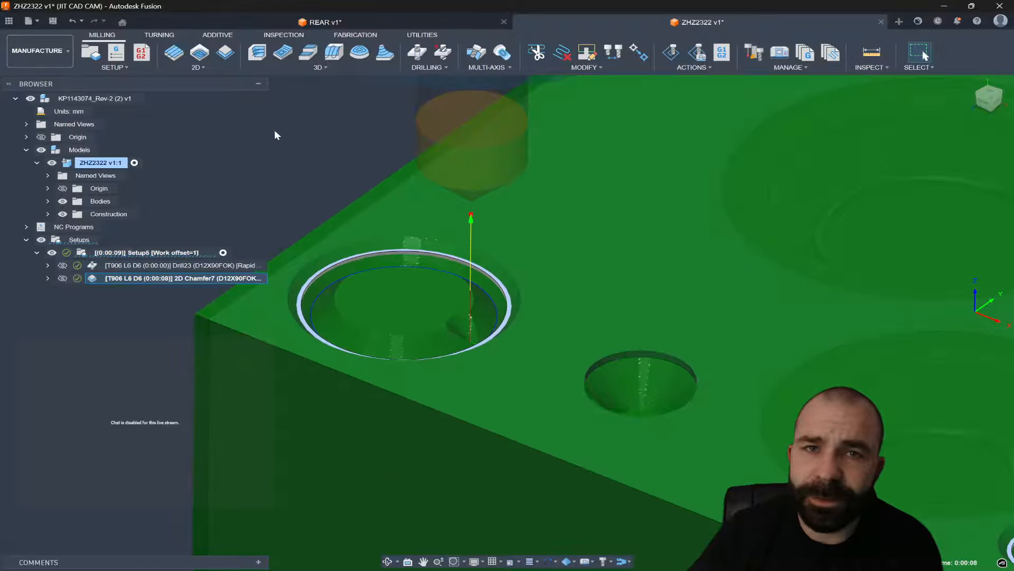
Examine the narrow face at the inner edge of the rear counterbored hole
{"action": "left_click", "coordinate": [201, 67]}
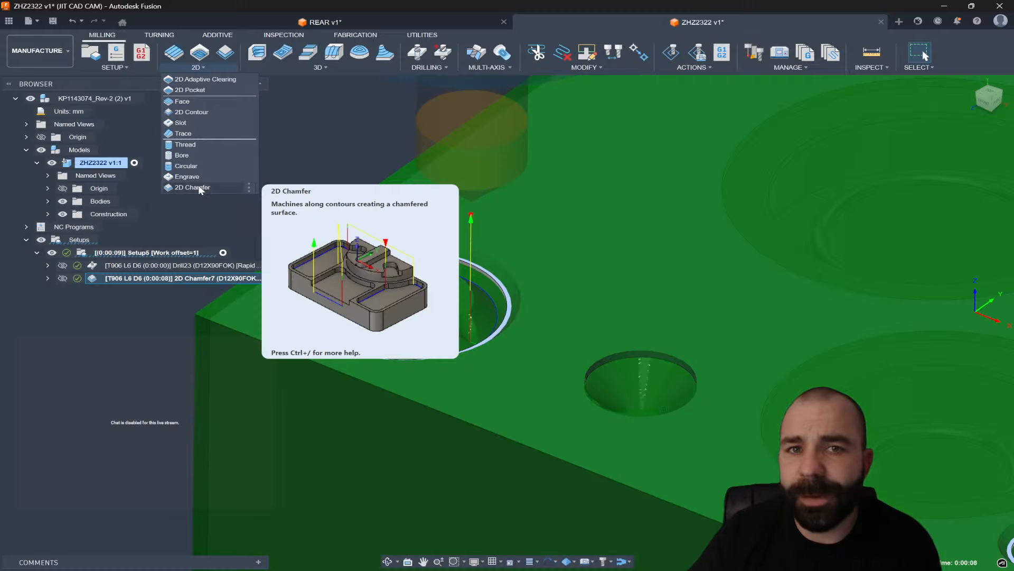
{"action": "left_click", "coordinate": [344, 150]}
{"action": "scroll", "coordinate": [274, 215], "scroll_direction": "down", "scroll_amount": 2}
{"action": "scroll", "coordinate": [722, 148], "scroll_direction": "up", "scroll_amount": 5}
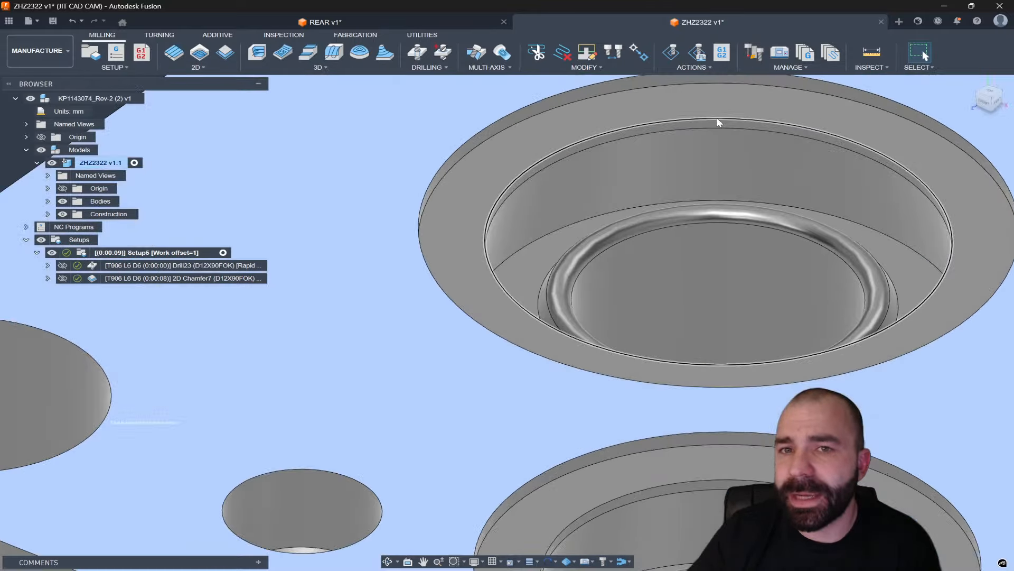
{"action": "left_click", "coordinate": [716, 125]}
{"action": "scroll", "coordinate": [638, 224], "scroll_direction": "down", "scroll_amount": 3}
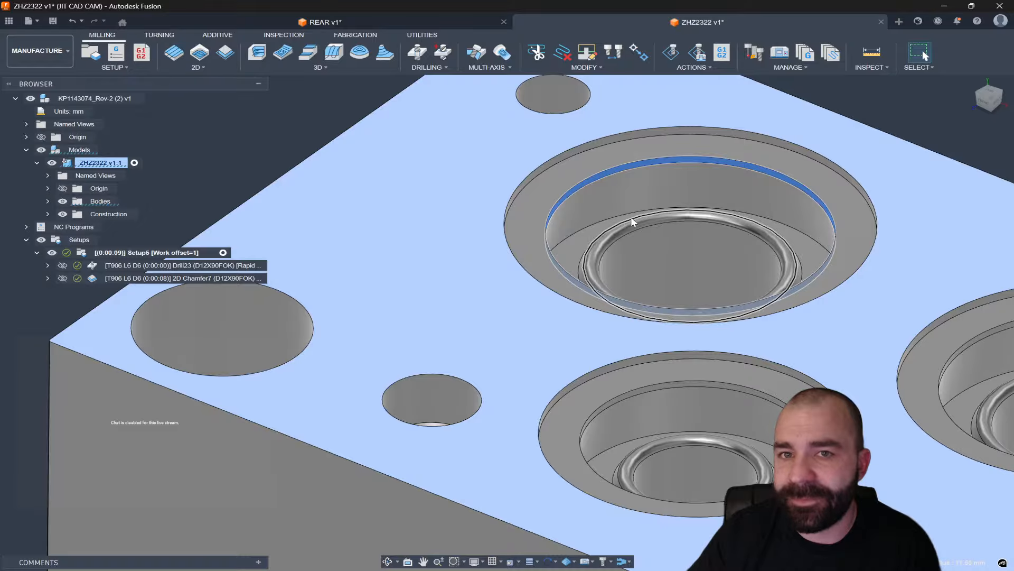
Switch to the Design workspace and add a 0.2 mm equal-distance chamfer to the top outer edge beside the large plain hole
{"action": "scroll", "coordinate": [435, 118], "scroll_direction": "down", "scroll_amount": 3}
{"action": "left_click", "coordinate": [410, 103]}
{"action": "left_click", "coordinate": [39, 50]}
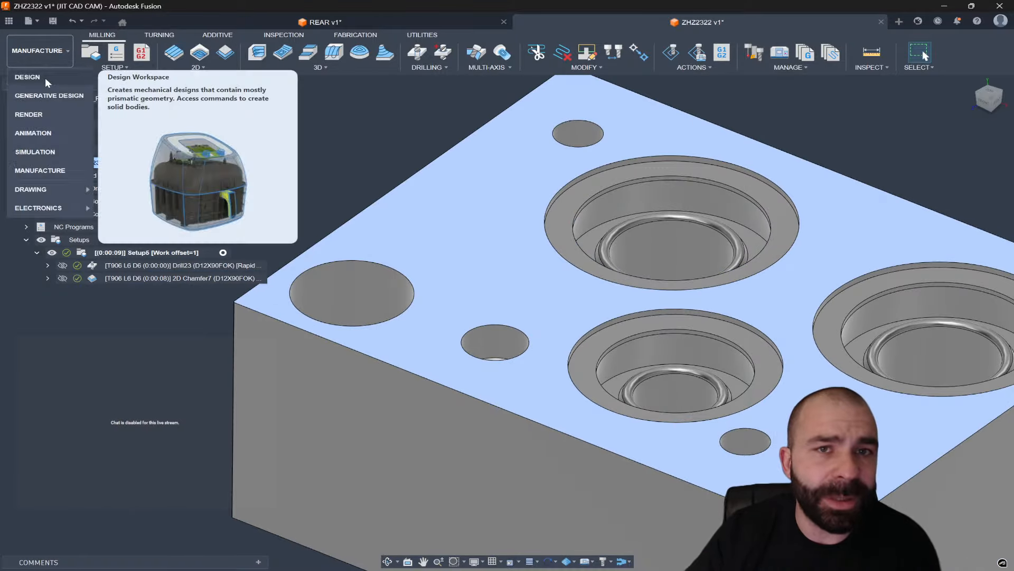
{"action": "left_click", "coordinate": [45, 78]}
{"action": "left_click", "coordinate": [353, 67]}
{"action": "left_click", "coordinate": [319, 100]}
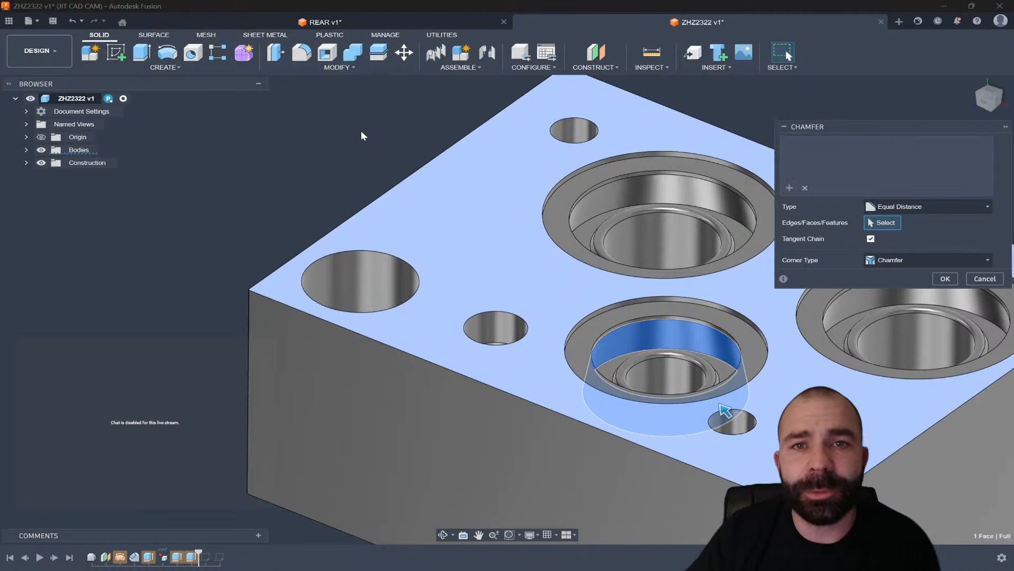
{"action": "left_click", "coordinate": [456, 173]}
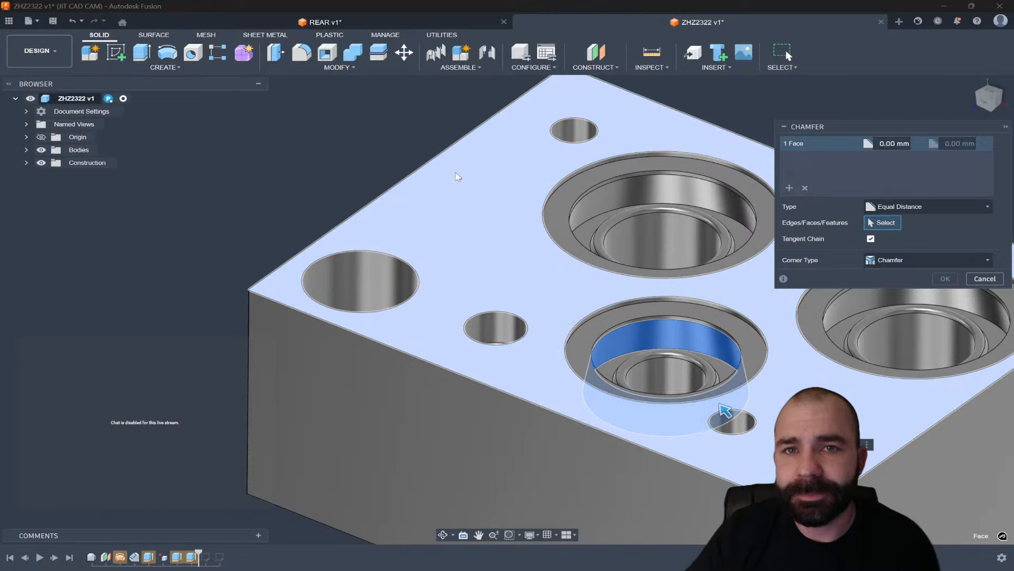
{"action": "left_click", "coordinate": [445, 153]}
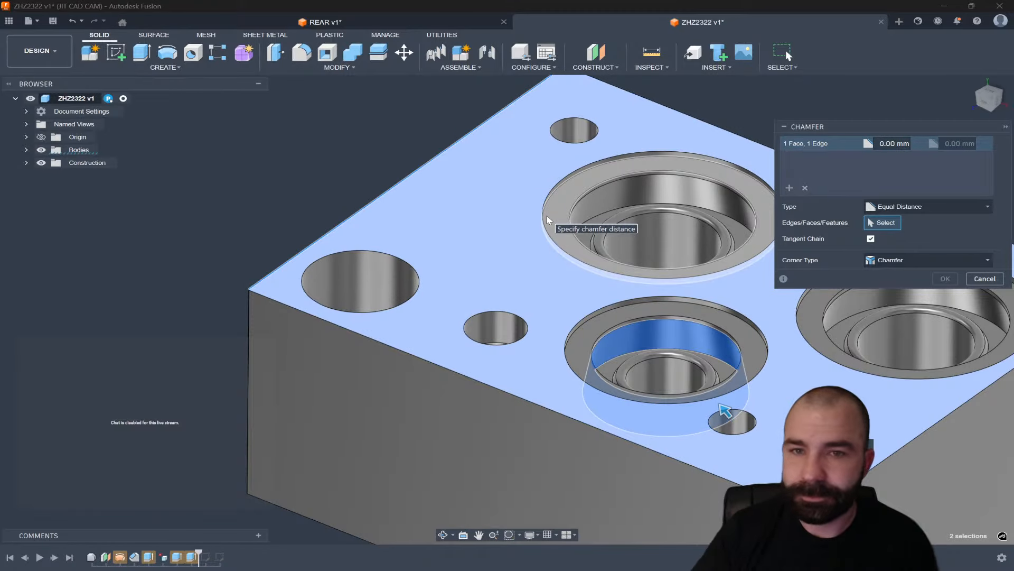
{"action": "type", "text": "0.2"}
{"action": "key", "text": "Return"}
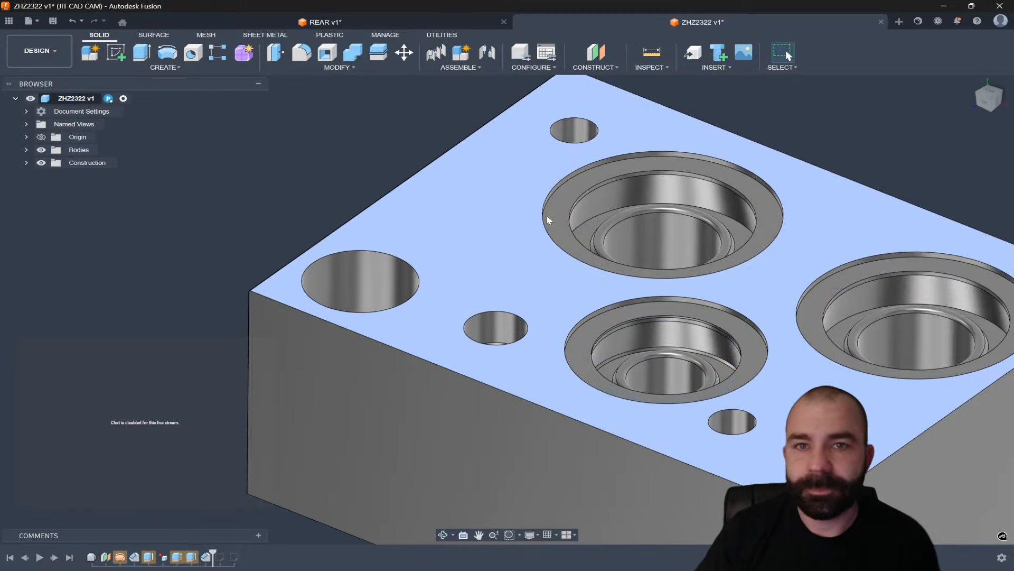
Examine the new edge chamfer at the block's corner and return to the Manufacture workspace
{"action": "scroll", "coordinate": [255, 292], "scroll_direction": "up", "scroll_amount": 7}
{"action": "middle_click_drag", "start_coordinate": [244, 285], "coordinate": [620, 342], "text": "shift"}
{"action": "scroll", "coordinate": [503, 365], "scroll_direction": "down", "scroll_amount": 2}
{"action": "scroll", "coordinate": [465, 343], "scroll_direction": "down", "scroll_amount": 1}
{"action": "scroll", "coordinate": [620, 342], "scroll_direction": "down", "scroll_amount": 3}
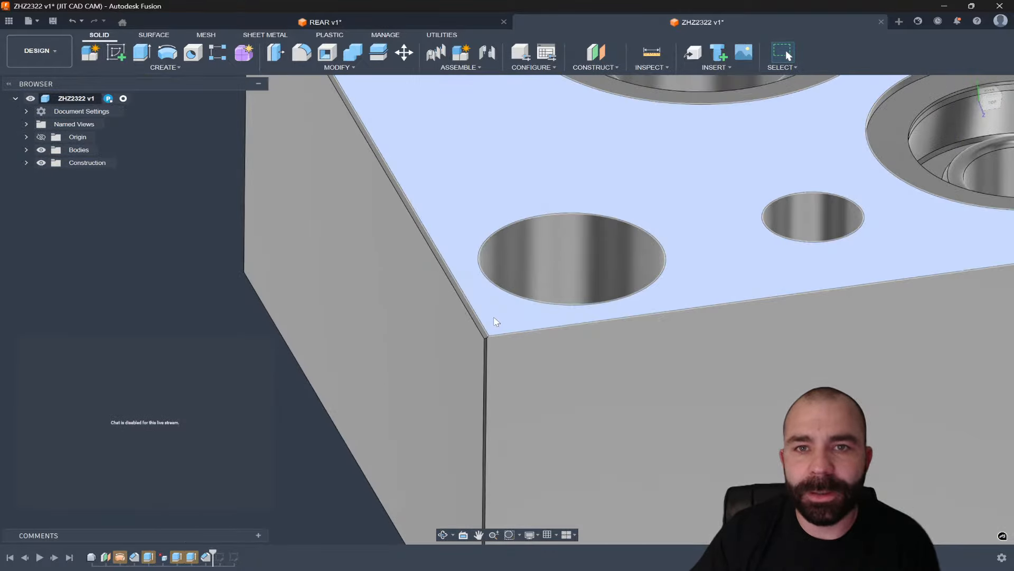
{"action": "scroll", "coordinate": [481, 318], "scroll_direction": "up", "scroll_amount": 3}
{"action": "left_click", "coordinate": [40, 50]}
{"action": "left_click", "coordinate": [48, 172]}
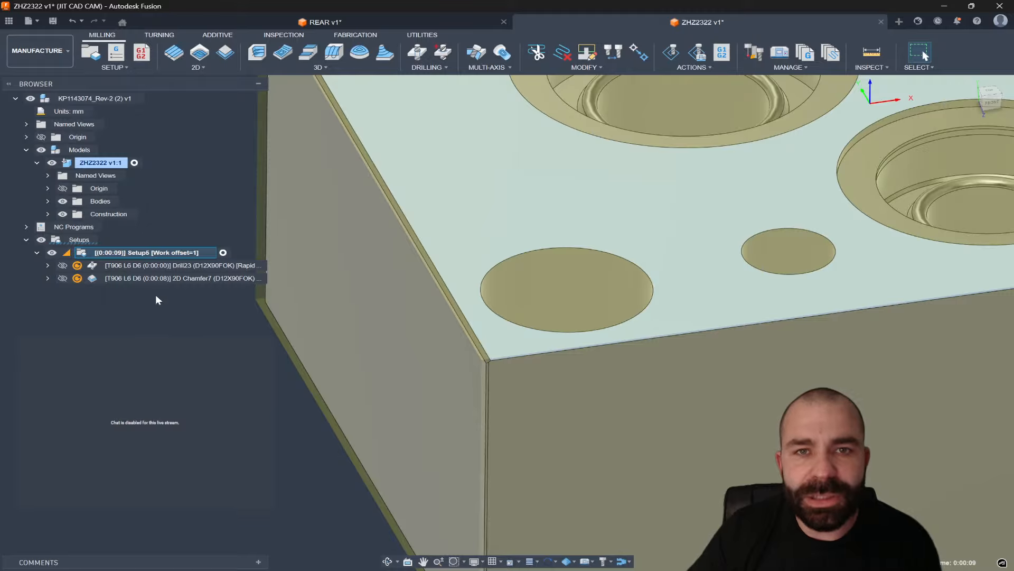
Create a 2D Contour operation with the 12 mm chamfer tool along the chamfered top edge of the block's short side
{"action": "left_click", "coordinate": [225, 52]}
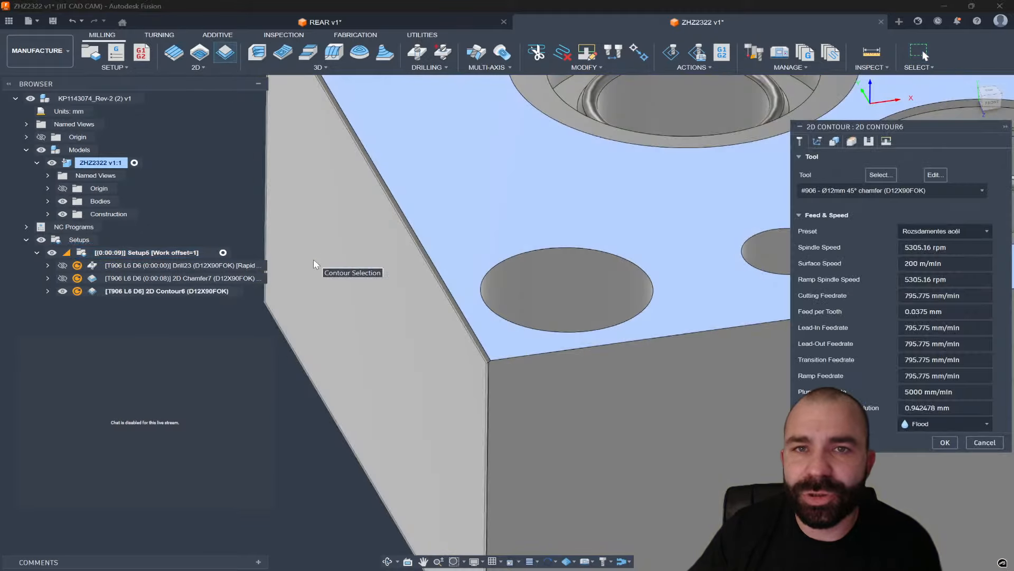
{"action": "left_click", "coordinate": [837, 142]}
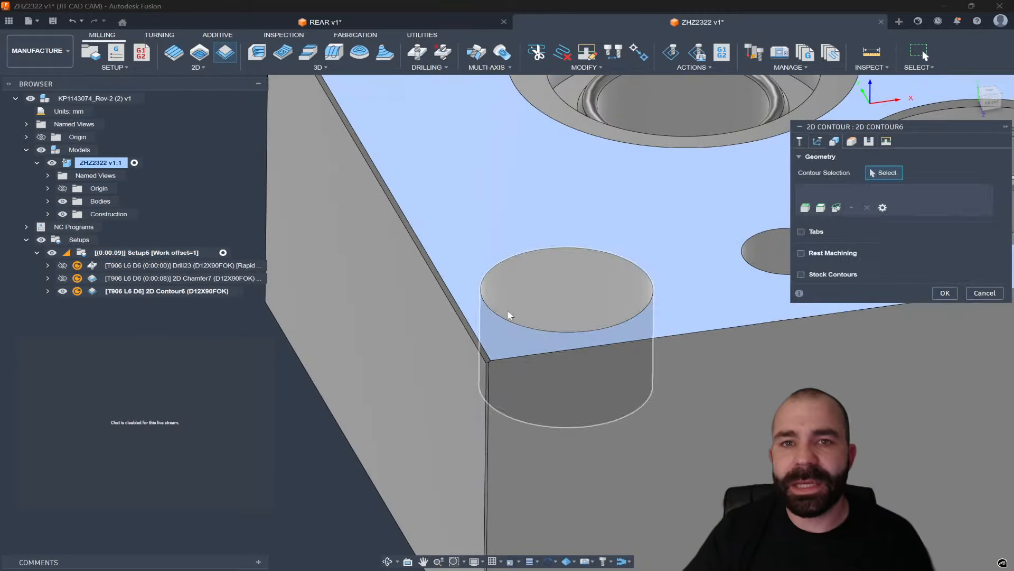
{"action": "scroll", "coordinate": [507, 309], "scroll_direction": "up", "scroll_amount": 2}
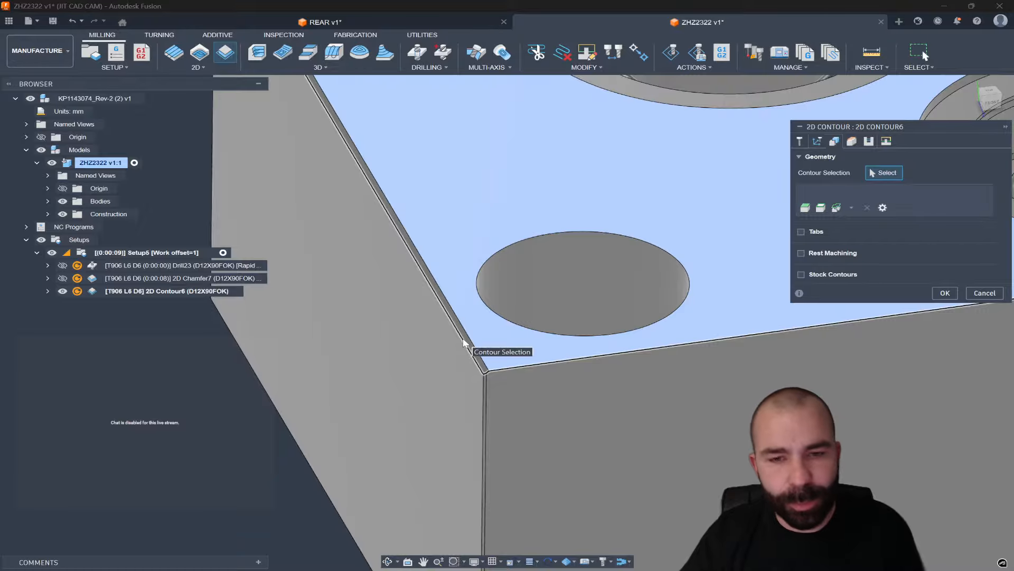
{"action": "left_click", "coordinate": [464, 343]}
{"action": "scroll", "coordinate": [522, 406], "scroll_direction": "down", "scroll_amount": 4}
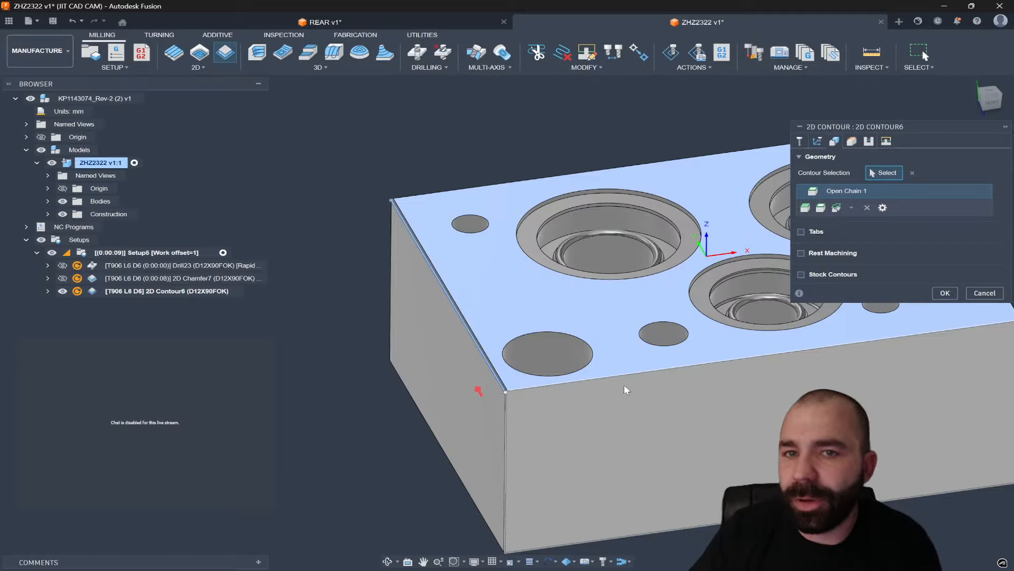
Set the contour operation's chamfer tip offset to .05in and generate the toolpath
{"action": "left_click", "coordinate": [868, 146]}
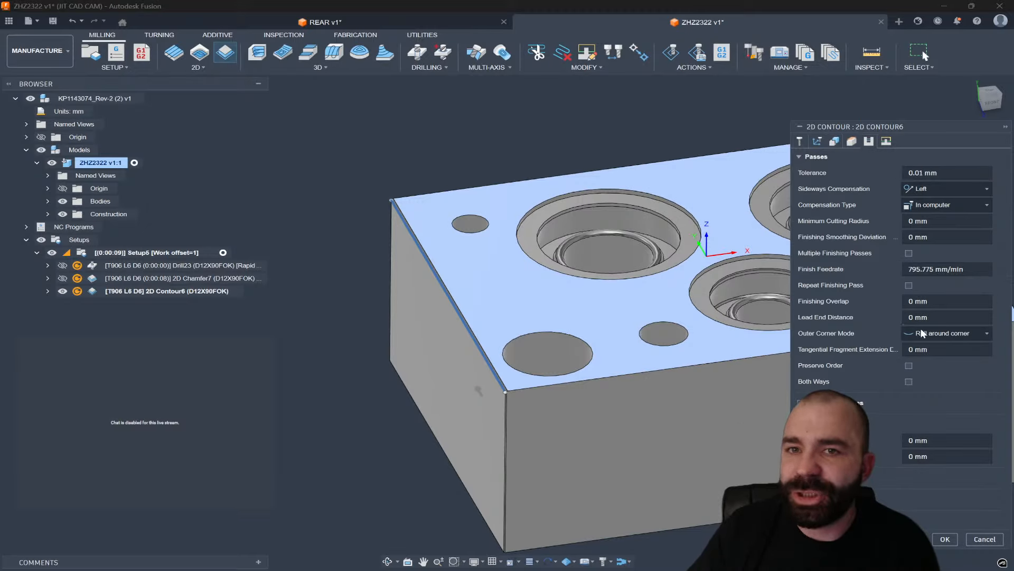
{"action": "left_click_drag", "start_coordinate": [938, 442], "coordinate": [902, 456]}
{"action": "type", "text": "-05In"}
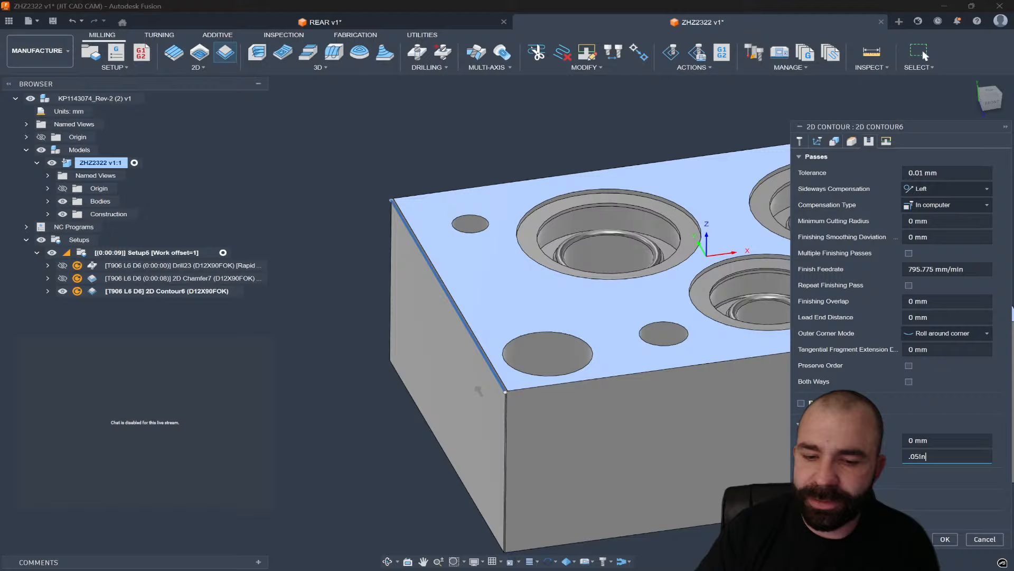
{"action": "key", "text": "Return"}
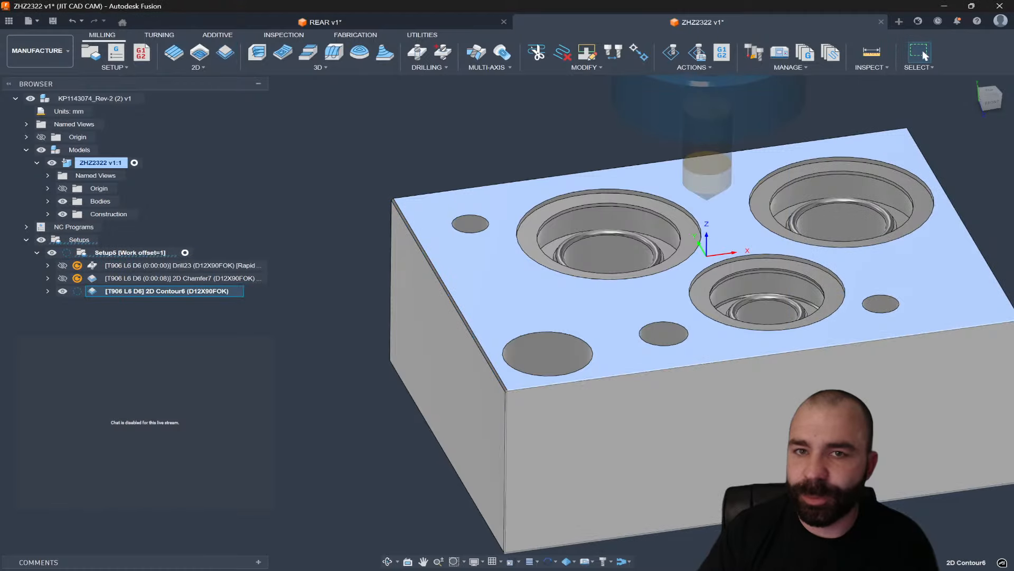
{"action": "scroll", "coordinate": [513, 385], "scroll_direction": "up", "scroll_amount": 5}
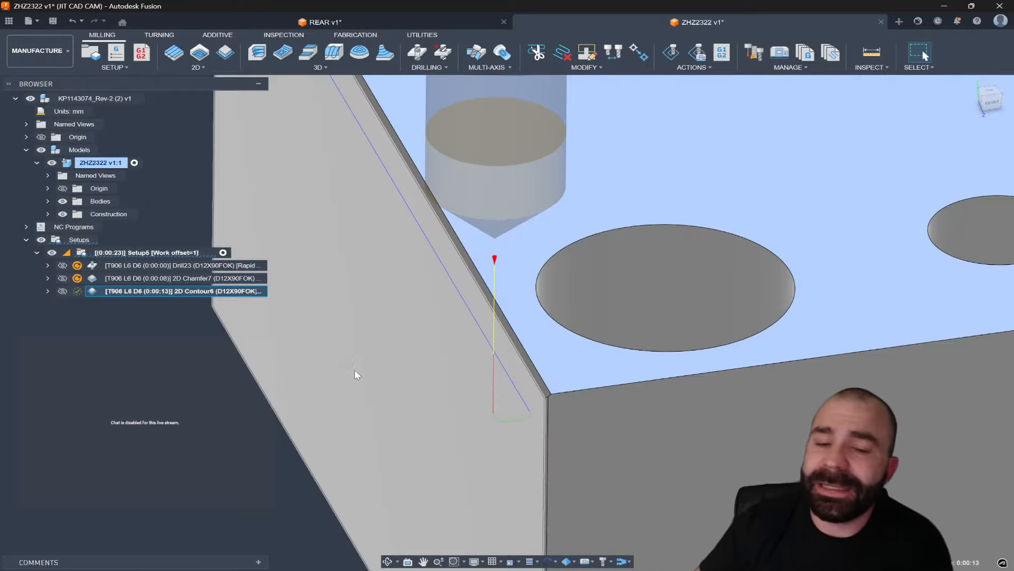
Clear the large plain hole's contour from the existing 2D Chamfer operation and start a Pocket Recognition selection instead
{"action": "scroll", "coordinate": [354, 369], "scroll_direction": "down", "scroll_amount": 3}
{"action": "double_click", "coordinate": [179, 277]}
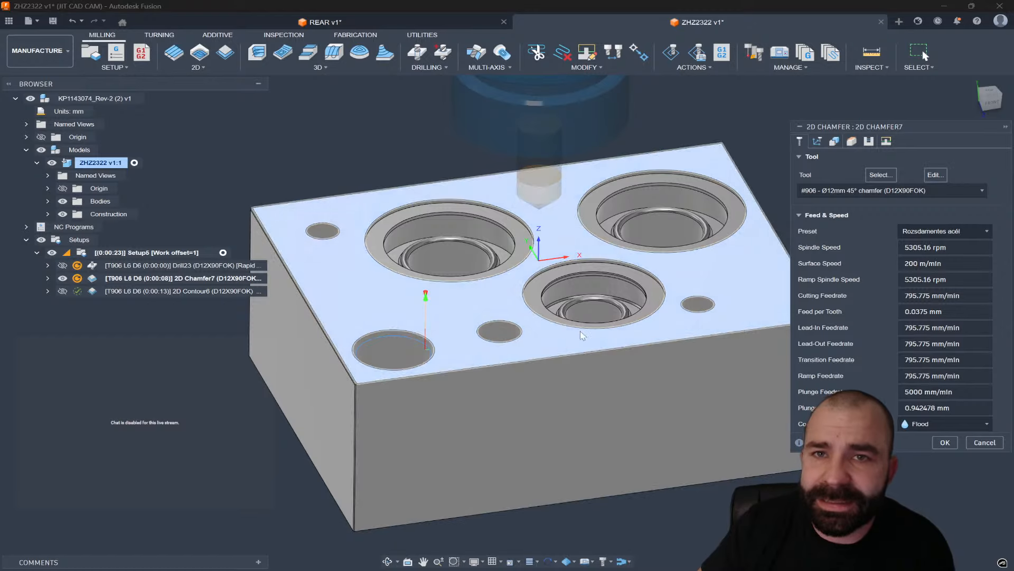
{"action": "left_click", "coordinate": [834, 144]}
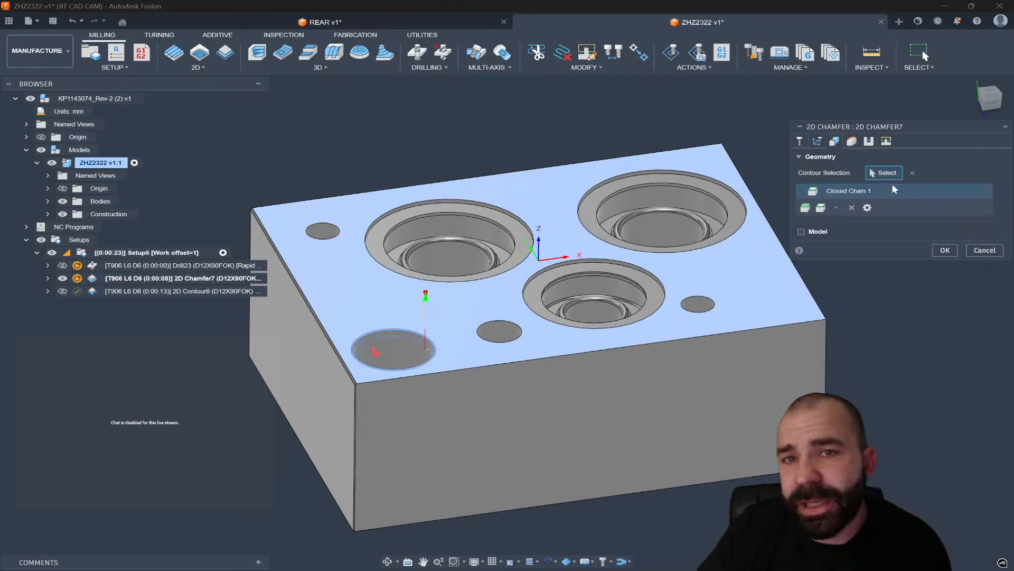
{"action": "left_click", "coordinate": [912, 172]}
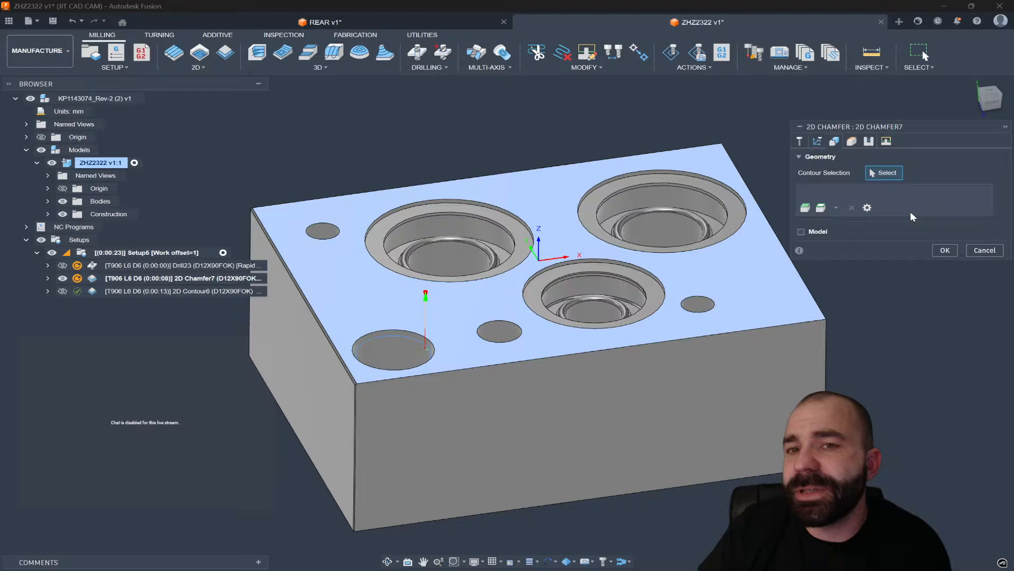
{"action": "left_click", "coordinate": [836, 208]}
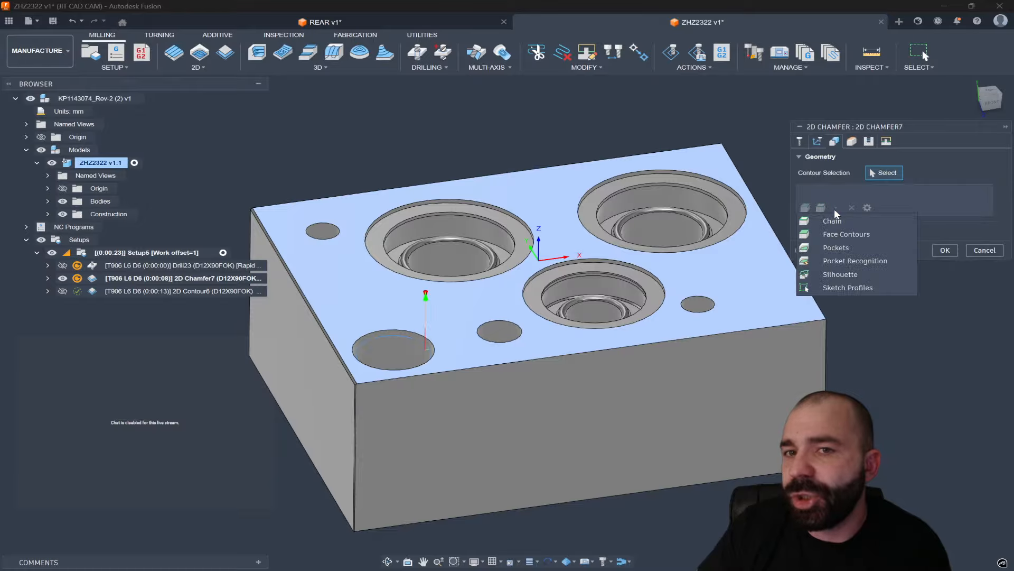
{"action": "left_click", "coordinate": [842, 261]}
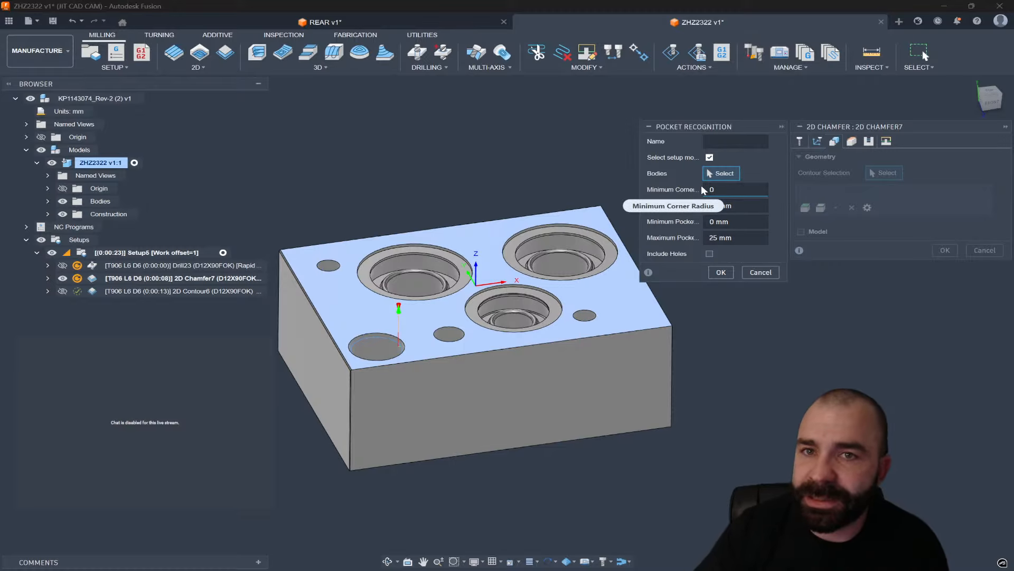
Include holes in the pocket recognition, check the detected contours on the block, and accept the selection
{"action": "left_click", "coordinate": [736, 226]}
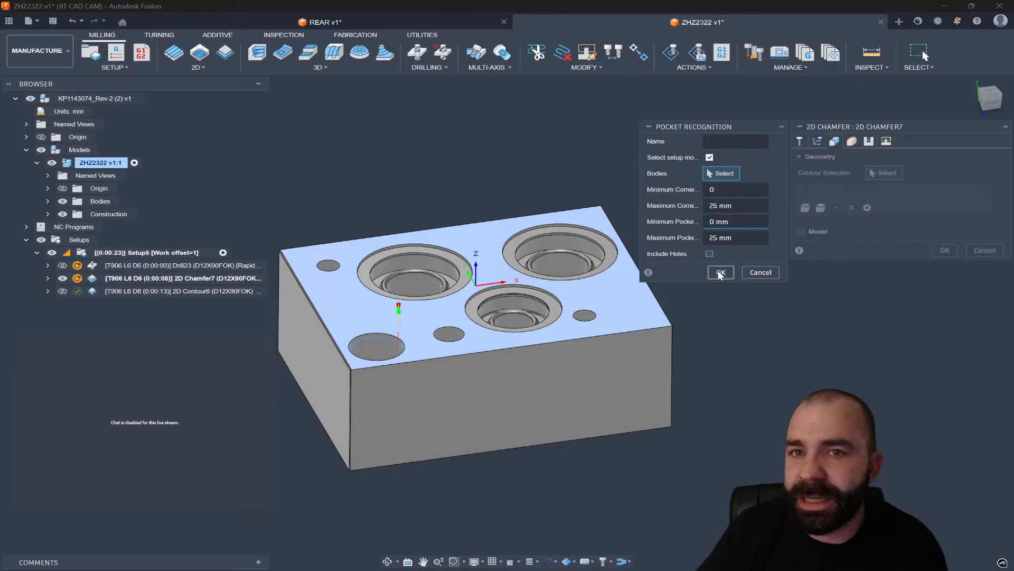
{"action": "left_click", "coordinate": [710, 254]}
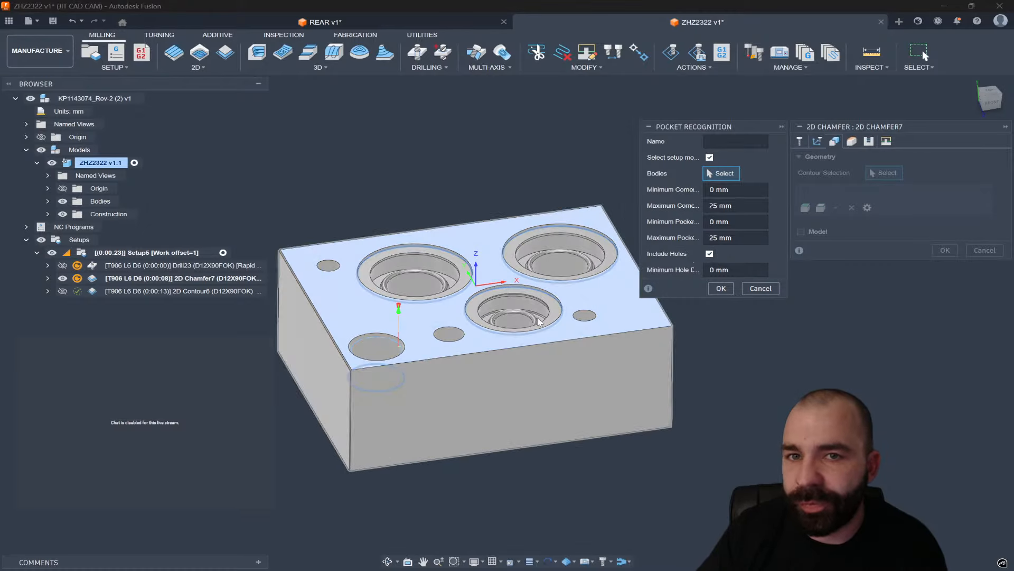
{"action": "scroll", "coordinate": [490, 326], "scroll_direction": "up", "scroll_amount": 3}
{"action": "scroll", "coordinate": [496, 317], "scroll_direction": "down", "scroll_amount": 2}
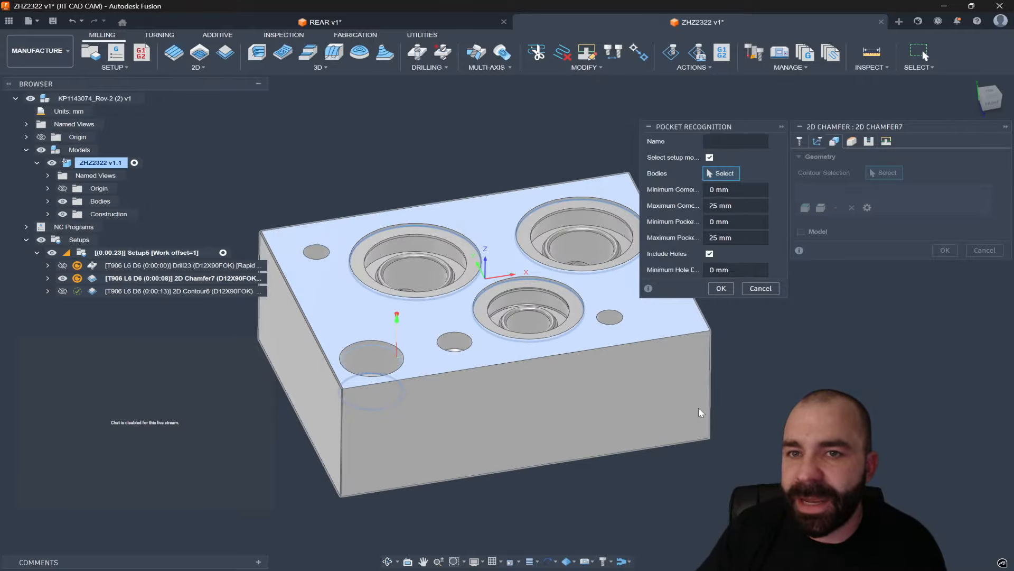
{"action": "left_click", "coordinate": [721, 288]}
{"action": "scroll", "coordinate": [740, 311], "scroll_direction": "down", "scroll_amount": 1}
{"action": "middle_click_drag", "start_coordinate": [740, 313], "coordinate": [740, 338], "text": "shift"}
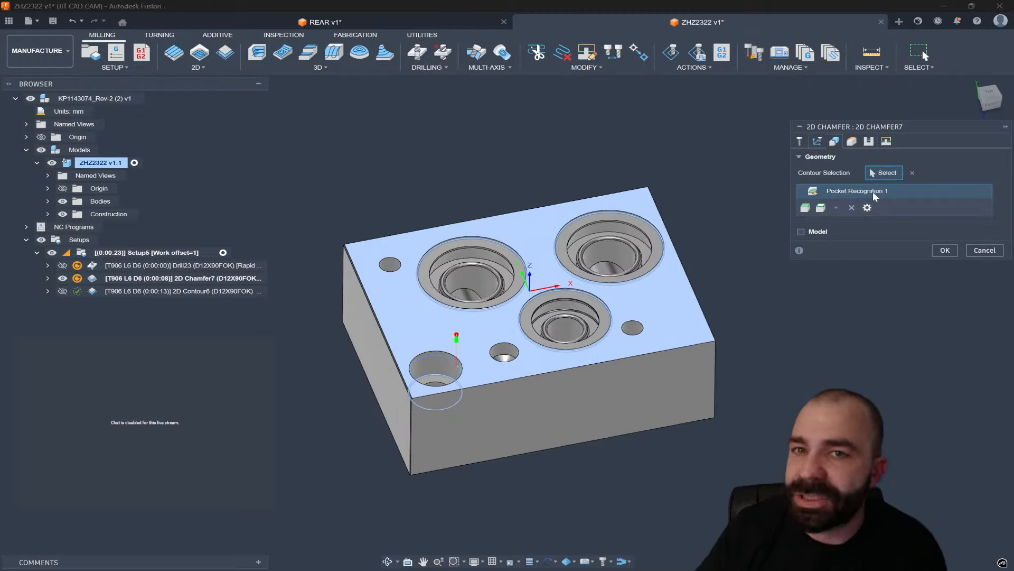
Reopen the Pocket Recognition settings, review the highlighted contours against the size limits, and generate the 2D chamfer toolpath
{"action": "double_click", "coordinate": [872, 191]}
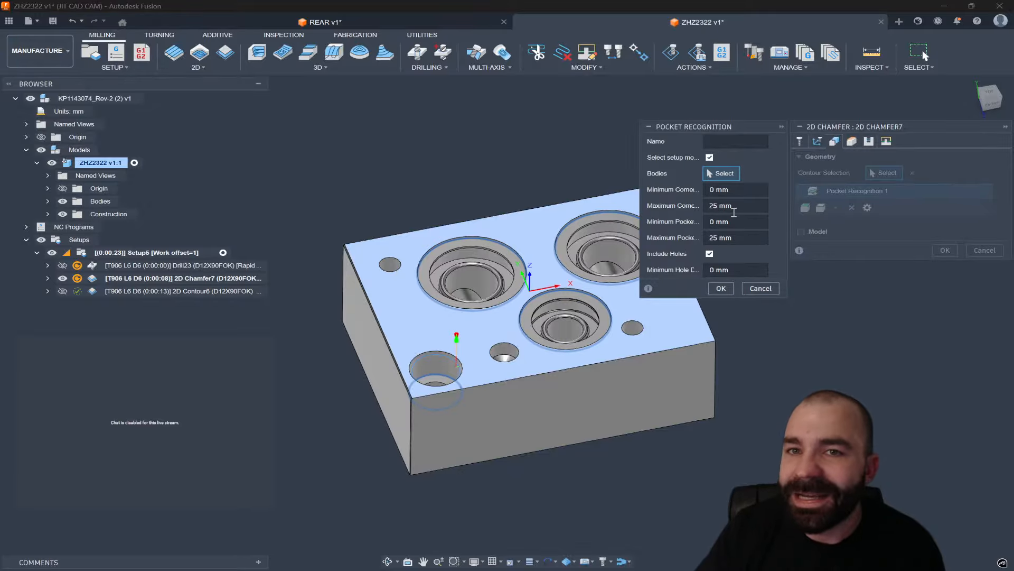
{"action": "left_click_drag", "start_coordinate": [734, 206], "coordinate": [702, 206]}
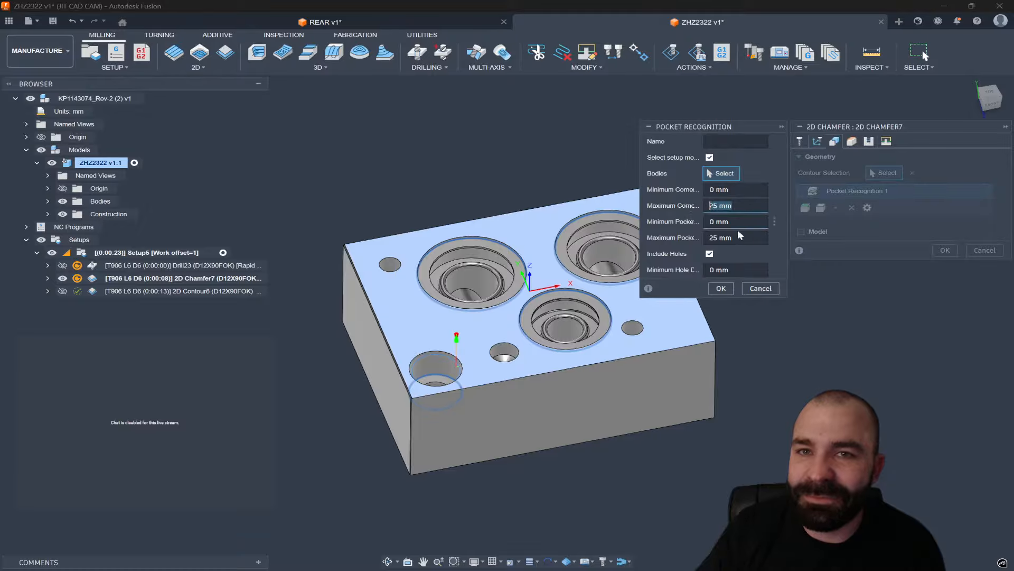
{"action": "scroll", "coordinate": [369, 304], "scroll_direction": "up", "scroll_amount": 5}
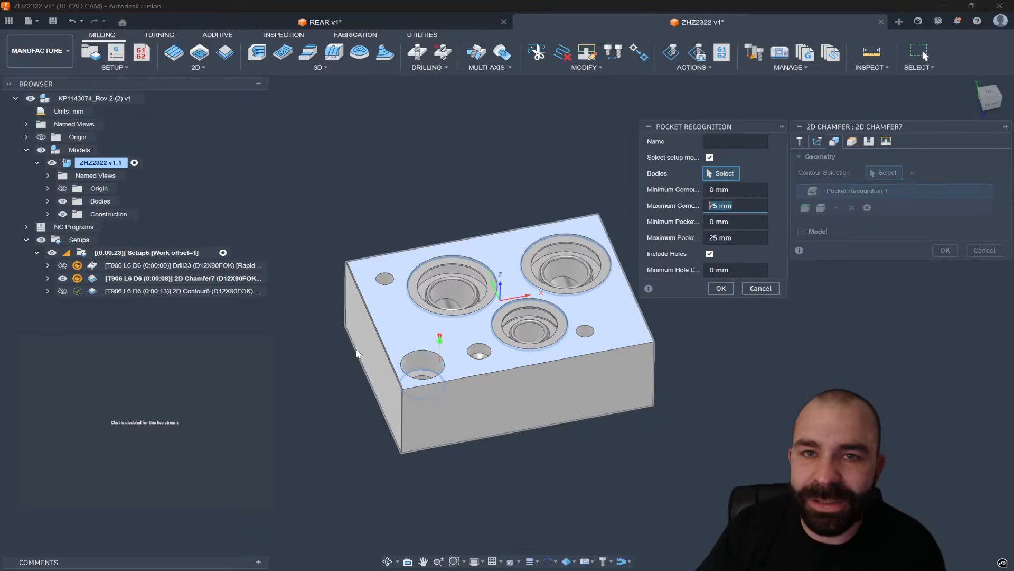
{"action": "scroll", "coordinate": [358, 314], "scroll_direction": "down", "scroll_amount": 3}
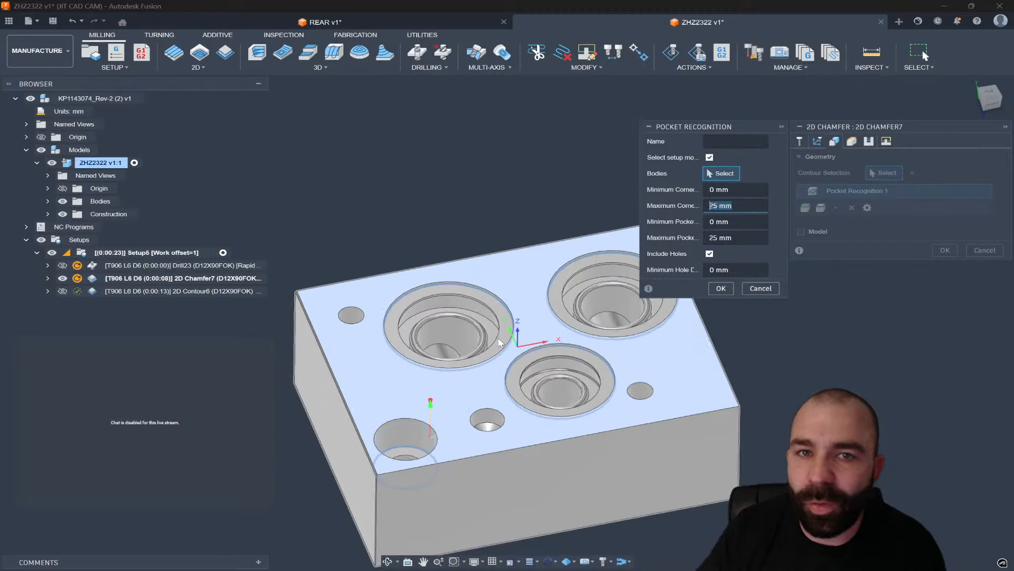
{"action": "scroll", "coordinate": [360, 339], "scroll_direction": "up", "scroll_amount": 2}
{"action": "mouse_move", "coordinate": [360, 339]}
{"action": "middle_mouse_down", "text": "shift"}
{"action": "mouse_move", "coordinate": [359, 376]}
{"action": "mouse_move", "coordinate": [360, 334]}
{"action": "middle_mouse_up", "text": "shift"}
{"action": "scroll", "coordinate": [417, 492], "scroll_direction": "down", "scroll_amount": 2}
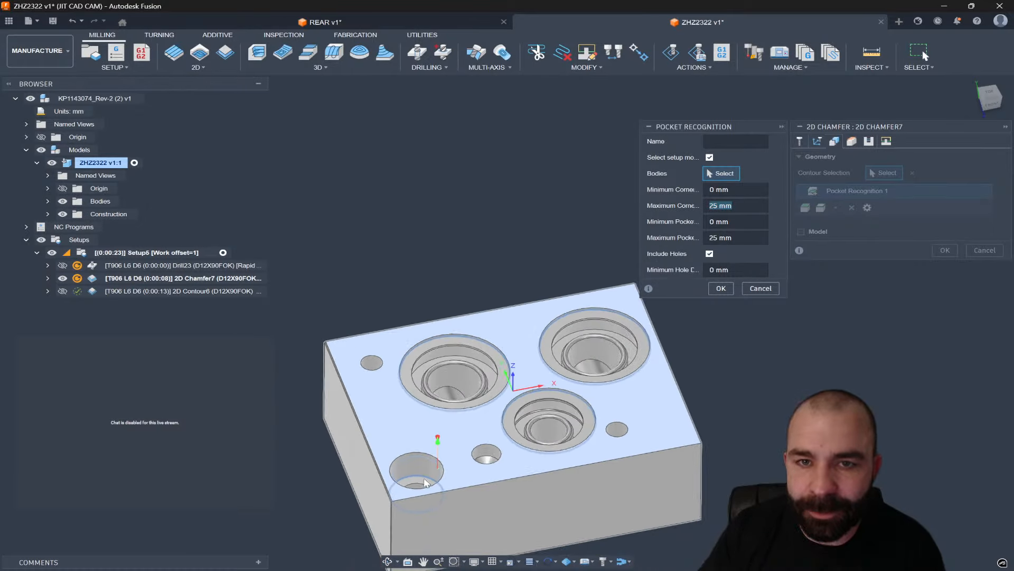
{"action": "left_click", "coordinate": [721, 288]}
{"action": "left_click", "coordinate": [945, 250]}
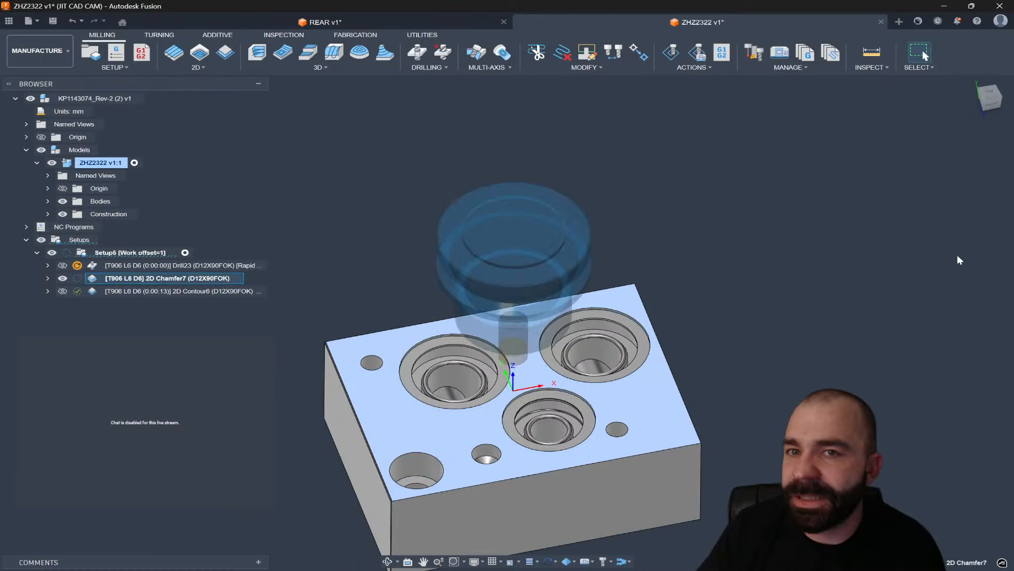
Read the 2D chamfer operation's warning and review its pocket recognition contours, then leave the operation's settings
{"action": "scroll", "coordinate": [521, 246], "scroll_direction": "down", "scroll_amount": 2}
{"action": "scroll", "coordinate": [448, 378], "scroll_direction": "up", "scroll_amount": 2}
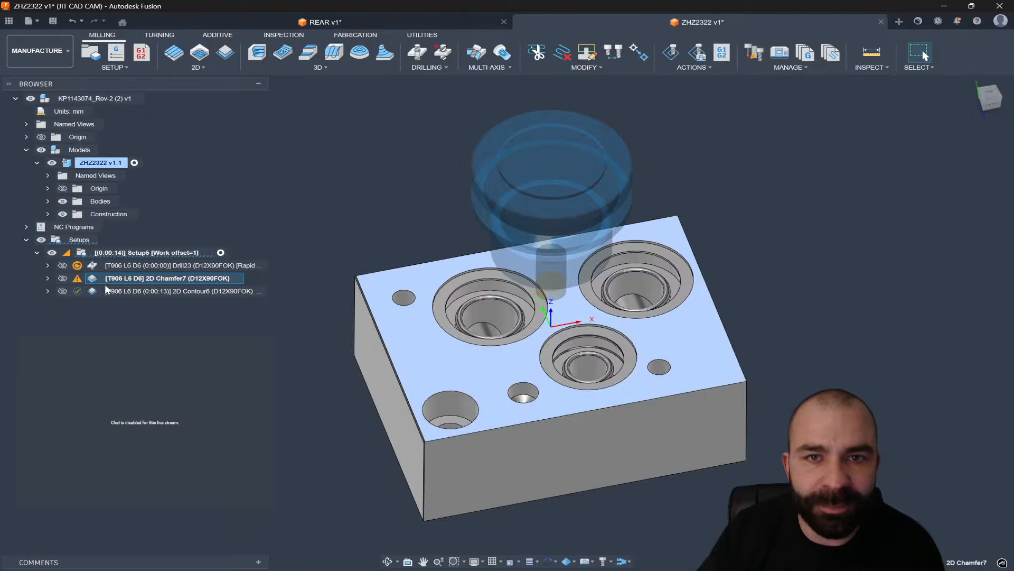
{"action": "mouse_move", "coordinate": [81, 284]}
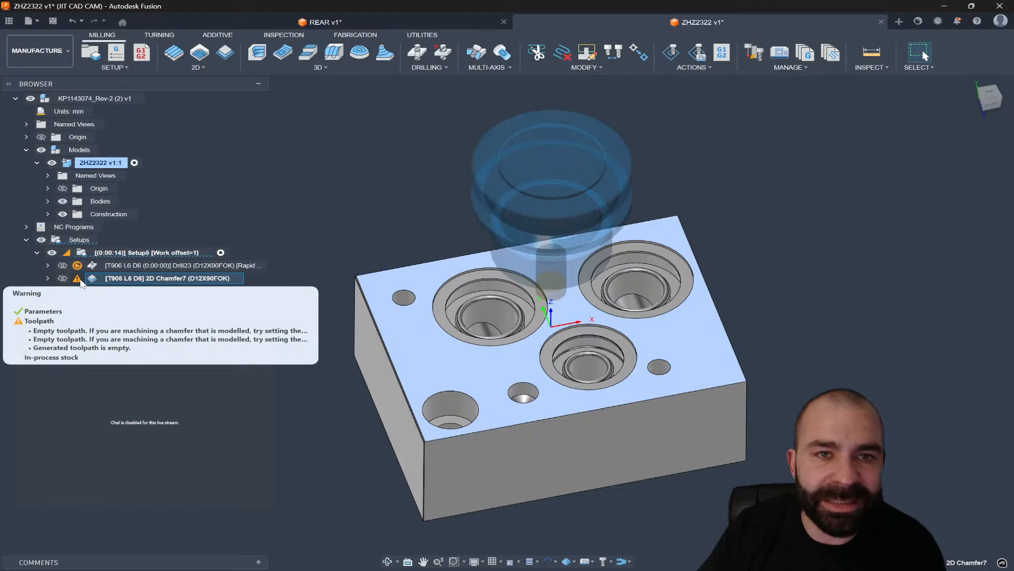
{"action": "double_click", "coordinate": [88, 278]}
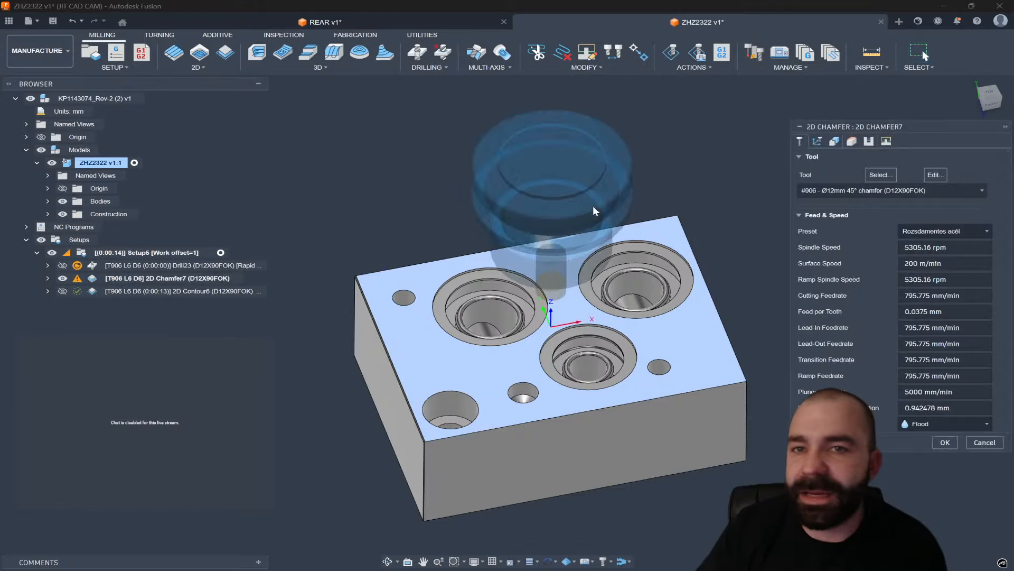
{"action": "left_click", "coordinate": [817, 141]}
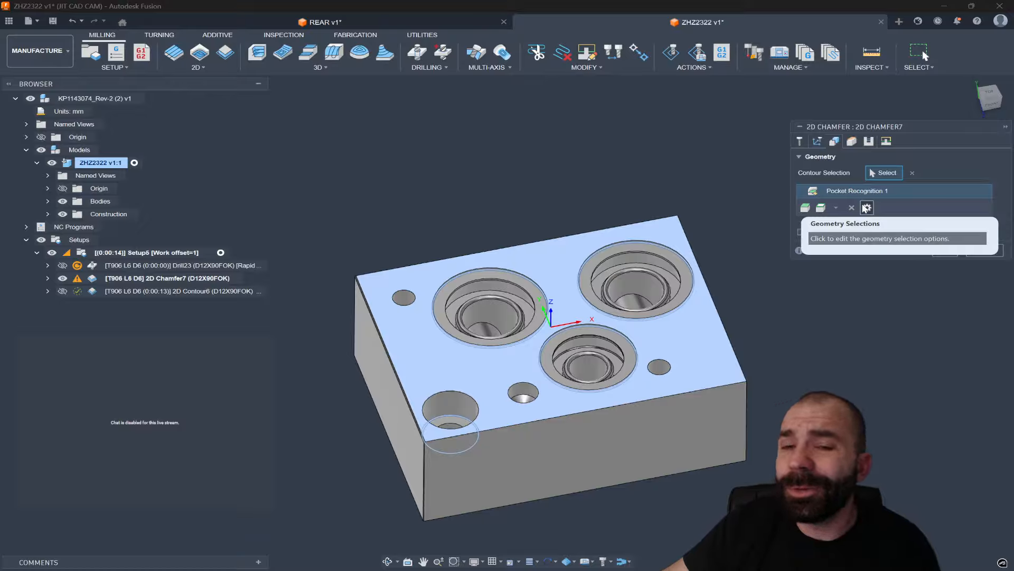
{"action": "left_click", "coordinate": [971, 255]}
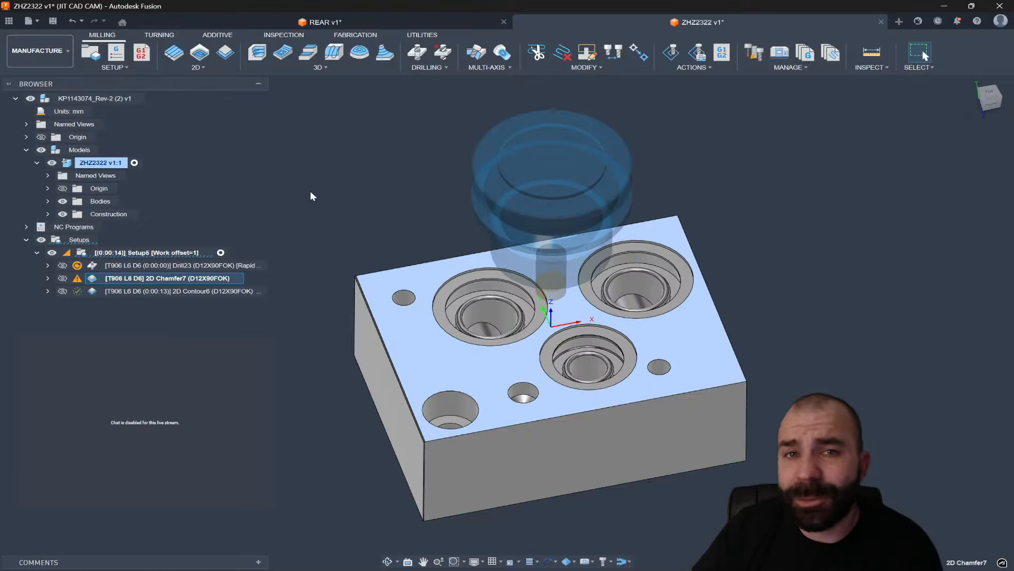
Create a 3D Deburr operation with the #906 Ø12 mm 45° chamfer tool, generate its toolpath, and inspect it around the block's edges and holes
{"action": "left_click", "coordinate": [313, 66]}
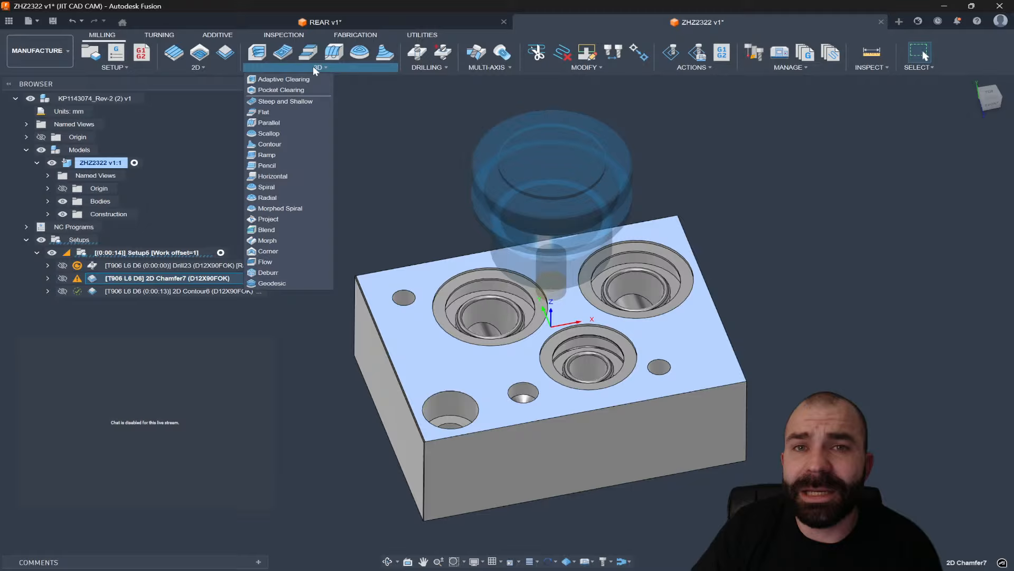
{"action": "left_click", "coordinate": [278, 270]}
{"action": "scroll", "coordinate": [423, 295], "scroll_direction": "down", "scroll_amount": 3}
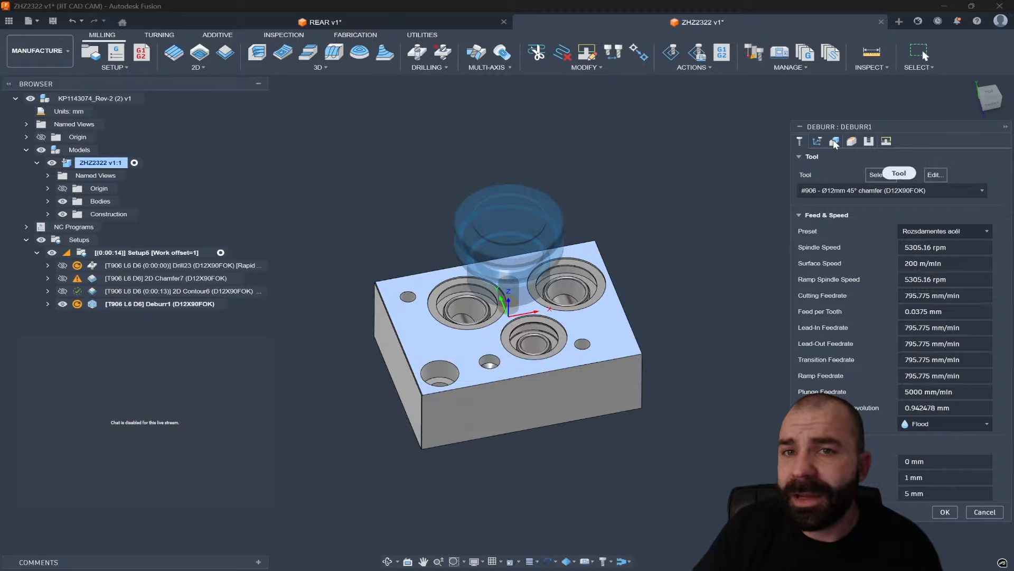
{"action": "left_click", "coordinate": [949, 515]}
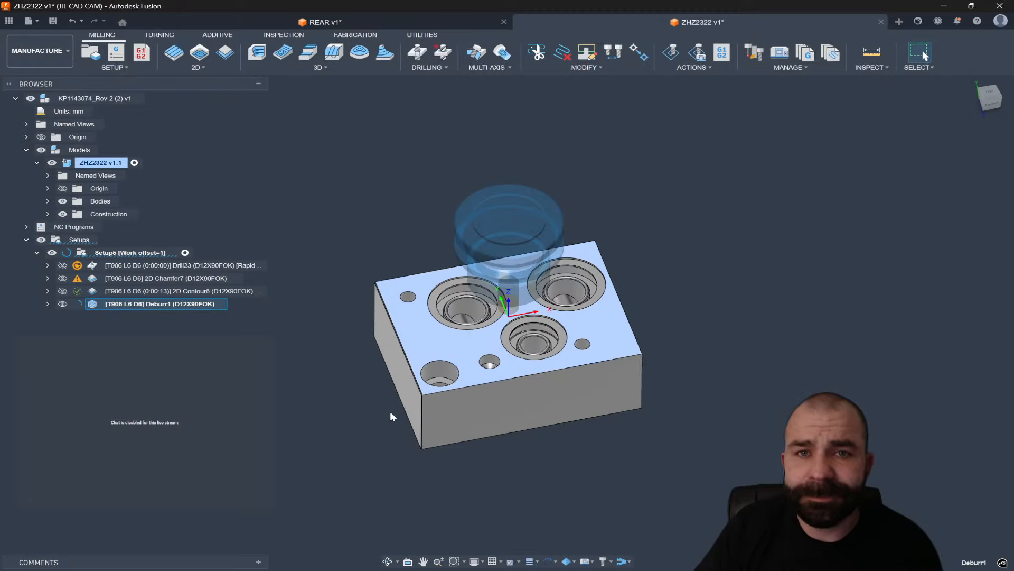
{"action": "scroll", "coordinate": [392, 413], "scroll_direction": "up", "scroll_amount": 2}
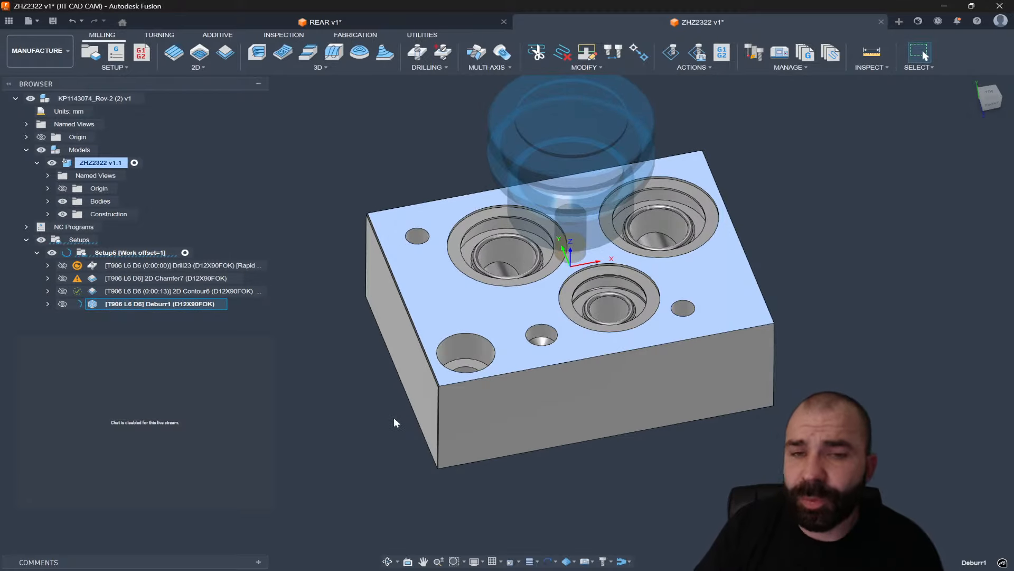
{"action": "middle_click_drag", "start_coordinate": [430, 412], "coordinate": [445, 379], "text": "shift"}
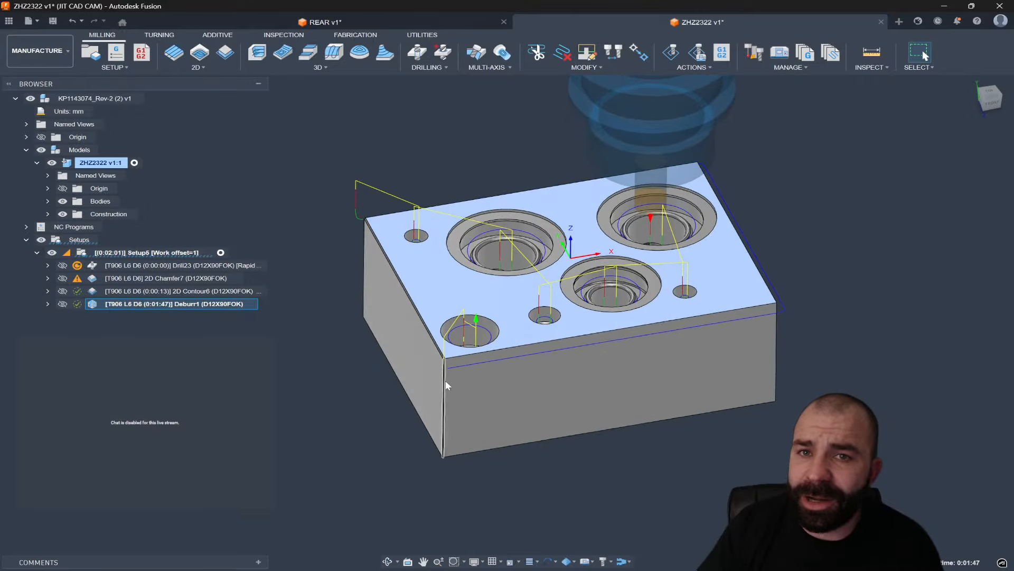
{"action": "scroll", "coordinate": [485, 326], "scroll_direction": "up", "scroll_amount": 3}
{"action": "scroll", "coordinate": [620, 312], "scroll_direction": "down", "scroll_amount": 4}
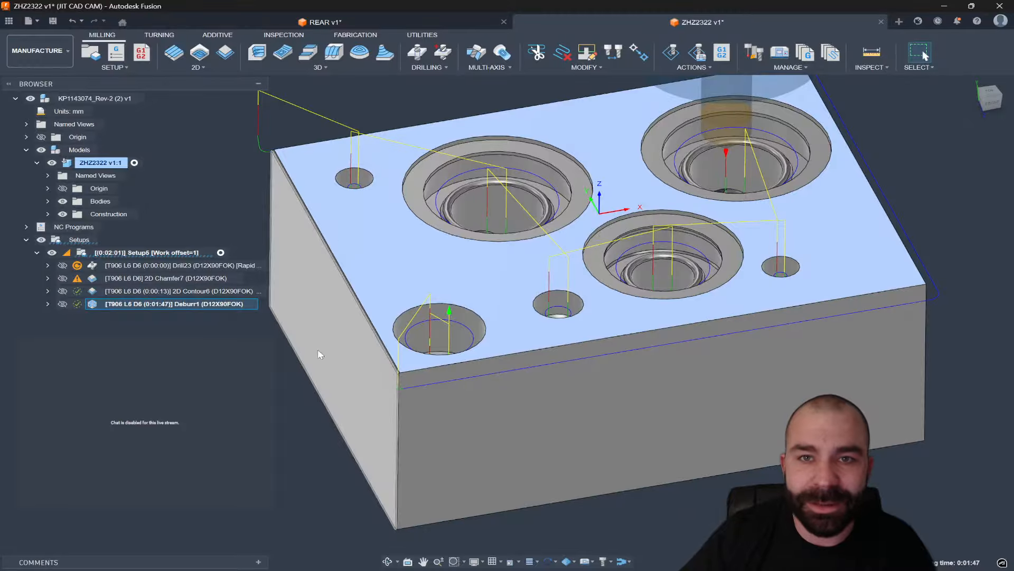
Confine the Deburr operation to a selected machining boundary along the block's upper outer edge with a -0.1 mm additional offset, and regenerate the toolpath
{"action": "double_click", "coordinate": [91, 304]}
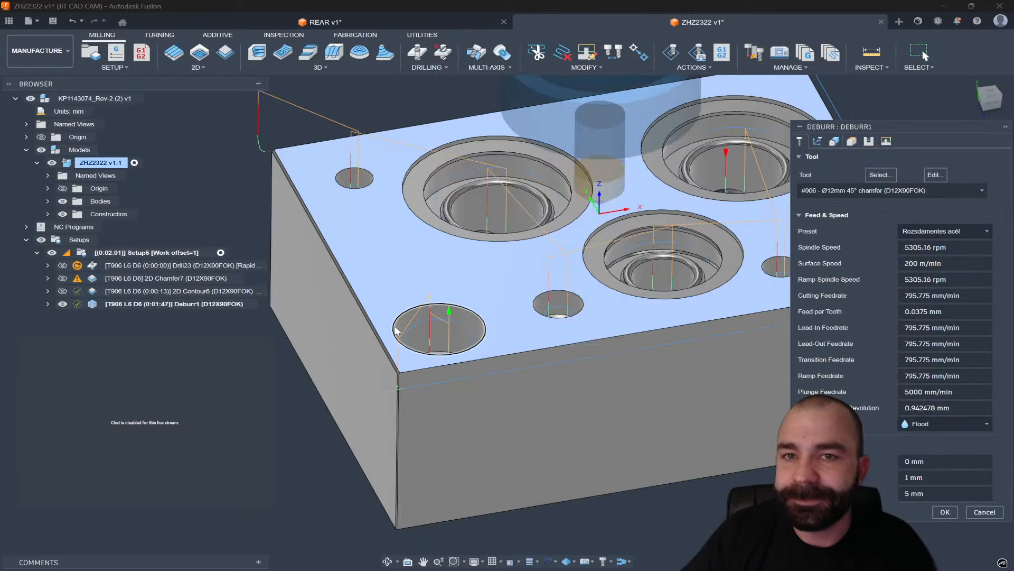
{"action": "left_click", "coordinate": [817, 141]}
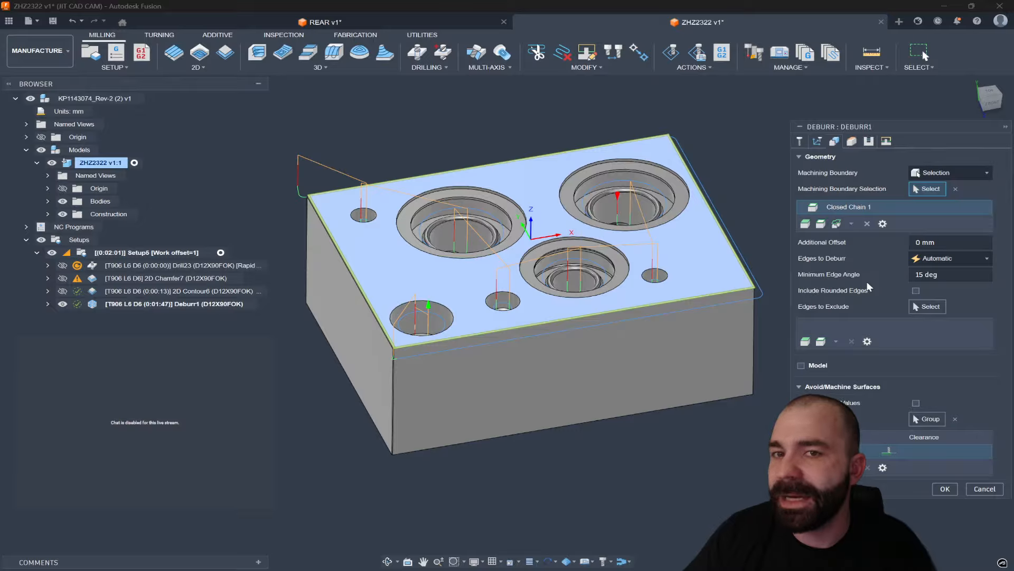
{"action": "left_click_drag", "start_coordinate": [938, 242], "coordinate": [899, 240]}
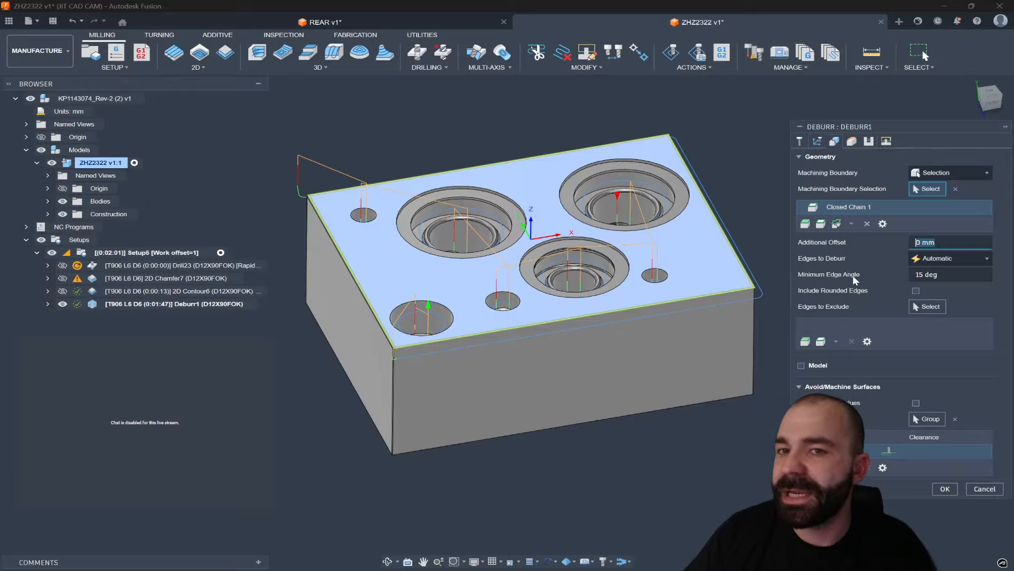
{"action": "type", "text": "-.1"}
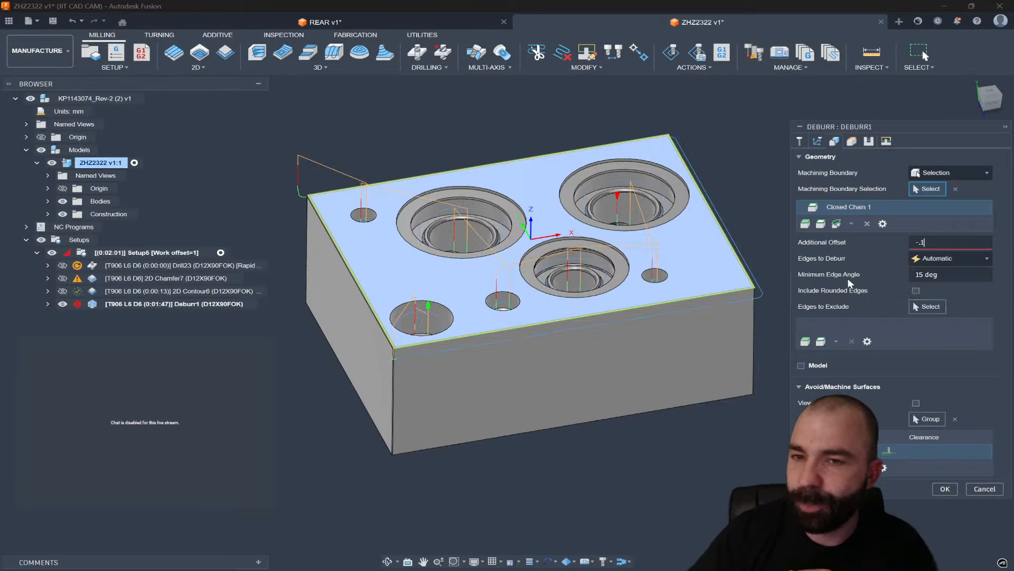
{"action": "key", "text": "Return"}
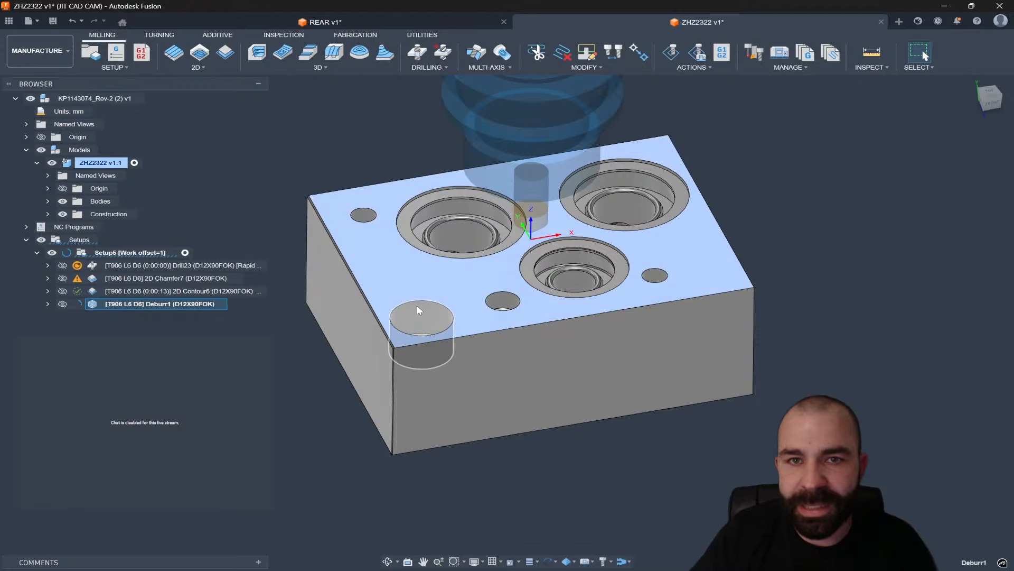